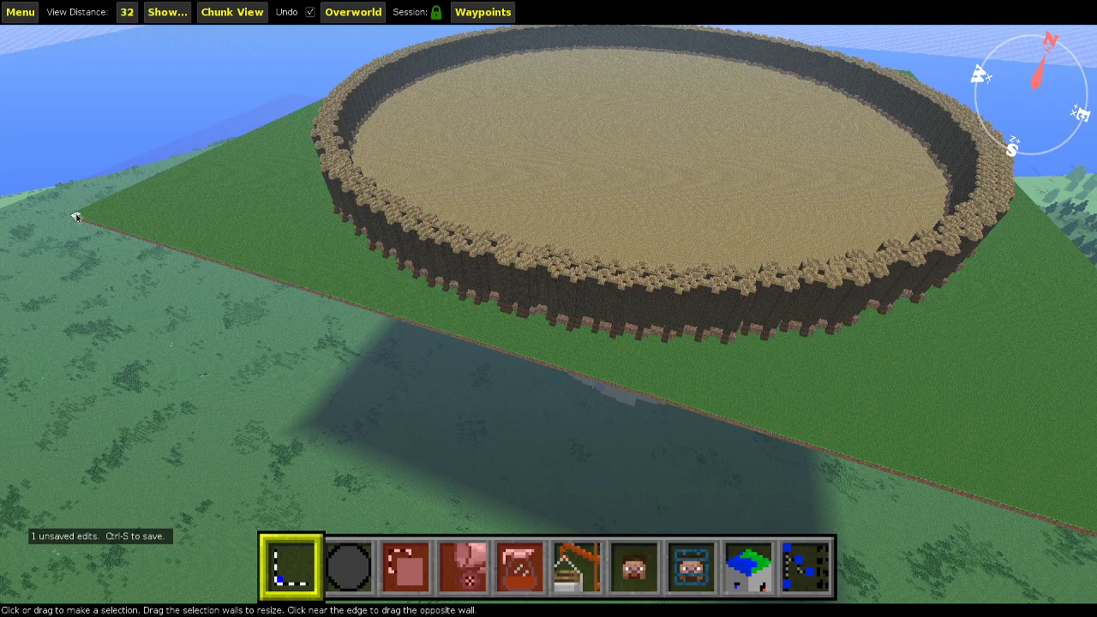
Select the floating grass platform with its circular walled arena in a 207W x 189L x 29H box and delete it.
drag(75, 213, 580, 378)
right_drag(579, 378, 517, 284)
drag(186, 348, 262, 223)
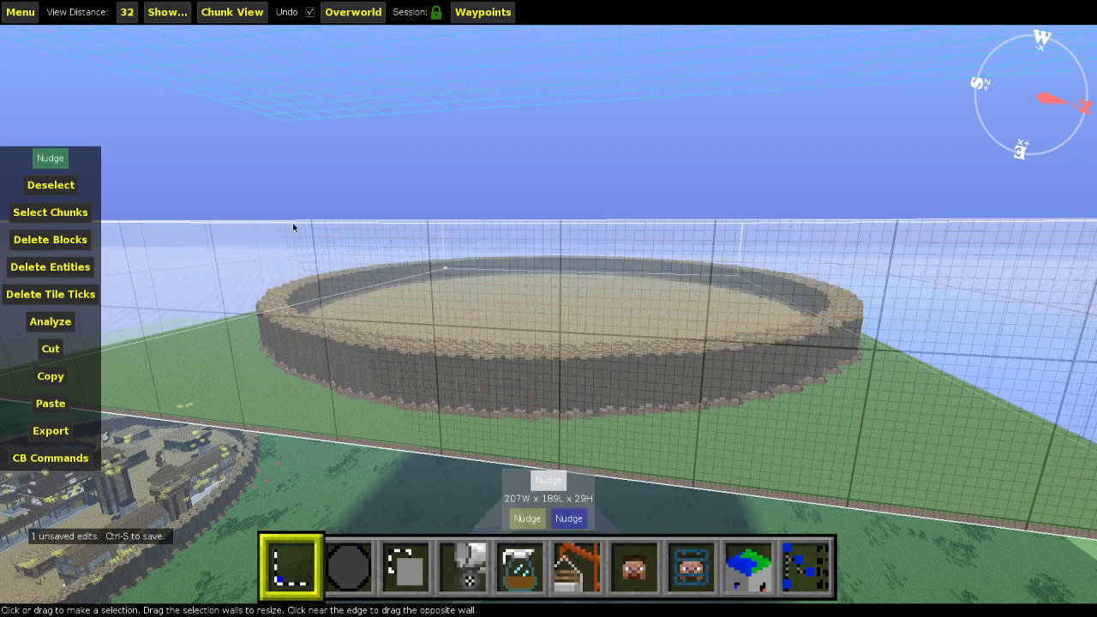
key(Delete)
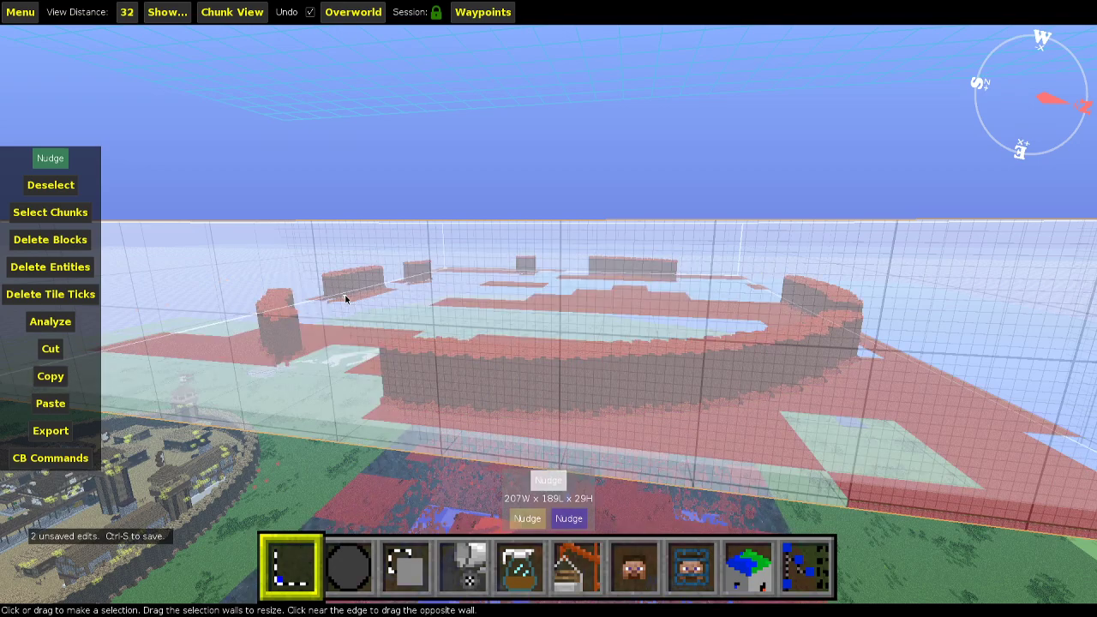
Clear the selection box and save the world edits.
right_drag(418, 264, 431, 294)
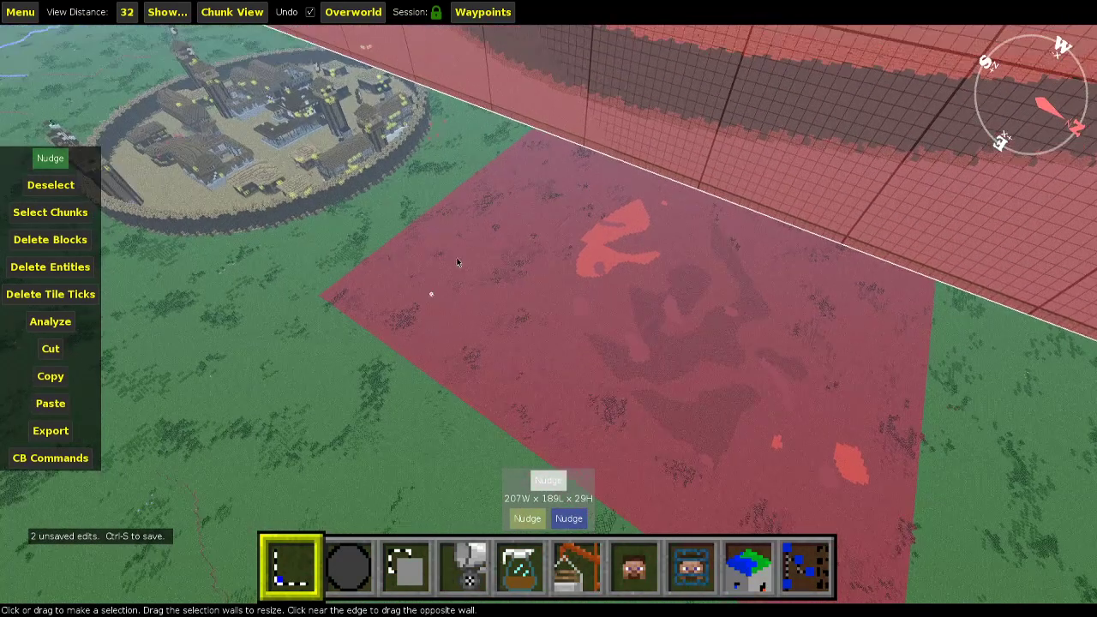
key(ctrl+d)
right_drag(456, 257, 458, 148)
key(ctrl+s)
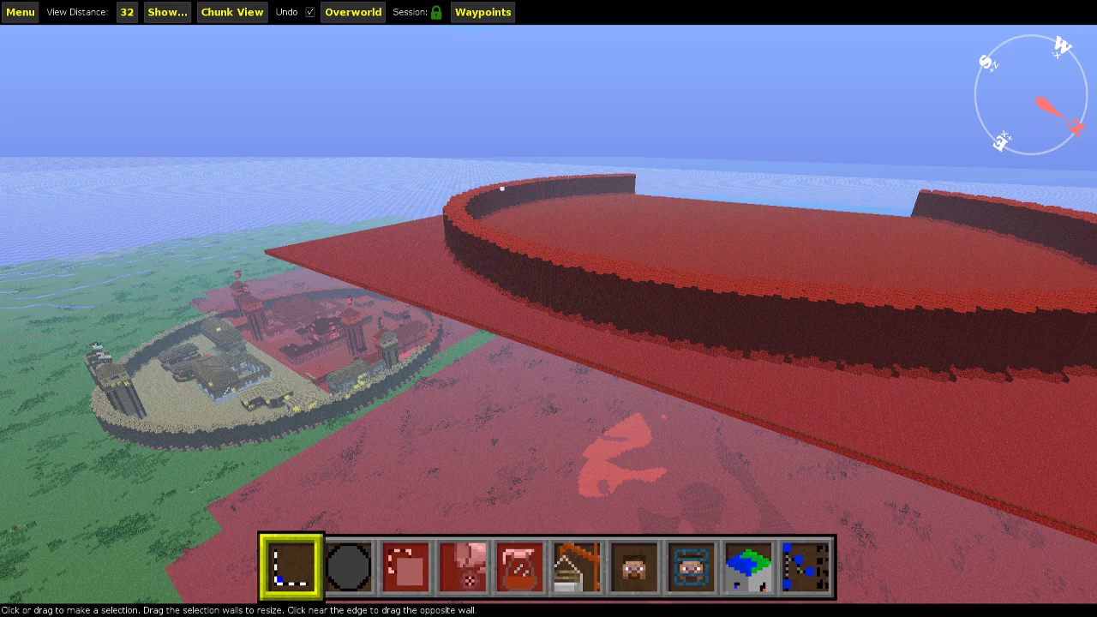
Examine the map from overhead in Chunk View, from the circular town to the purple square near the north shore.
right_drag(515, 230, 541, 334)
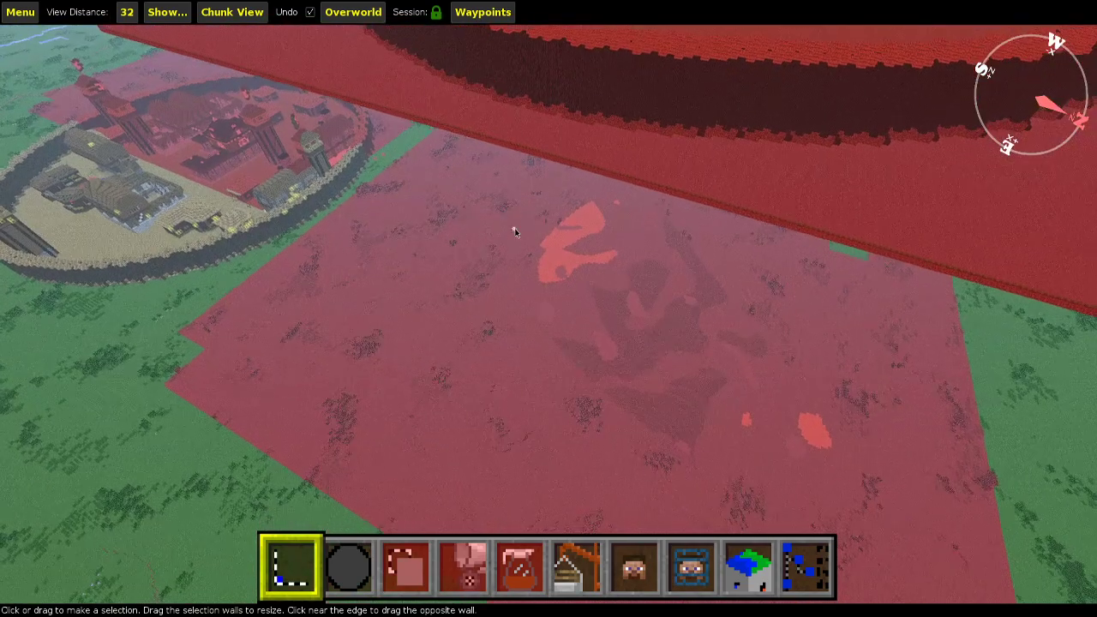
key(space)
key(Tab)
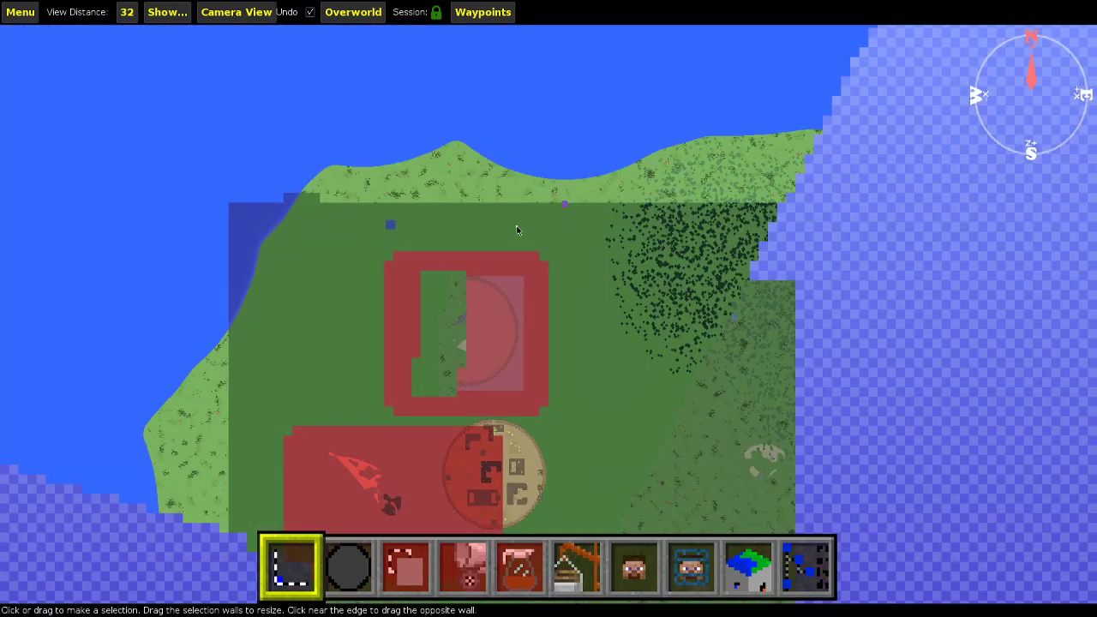
key(s)
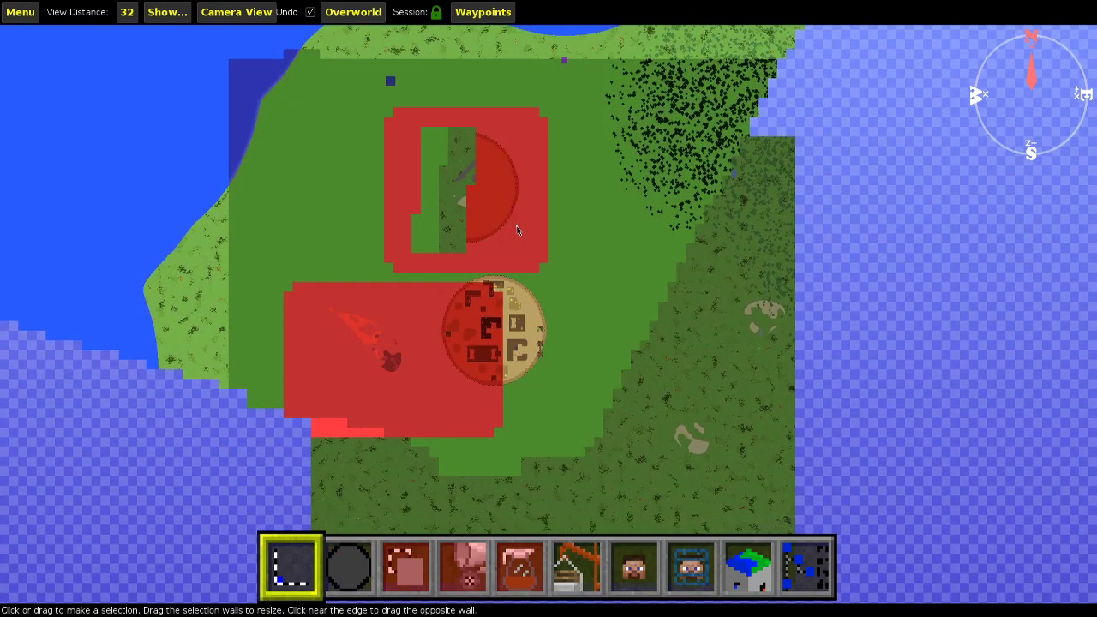
key(w)
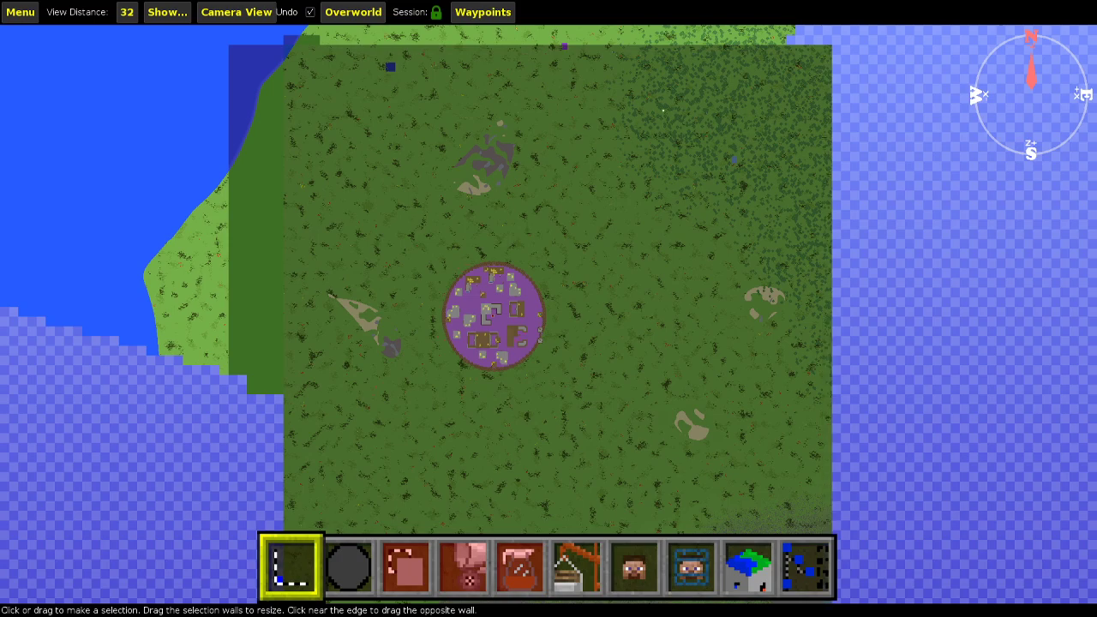
key(w)
key(d)
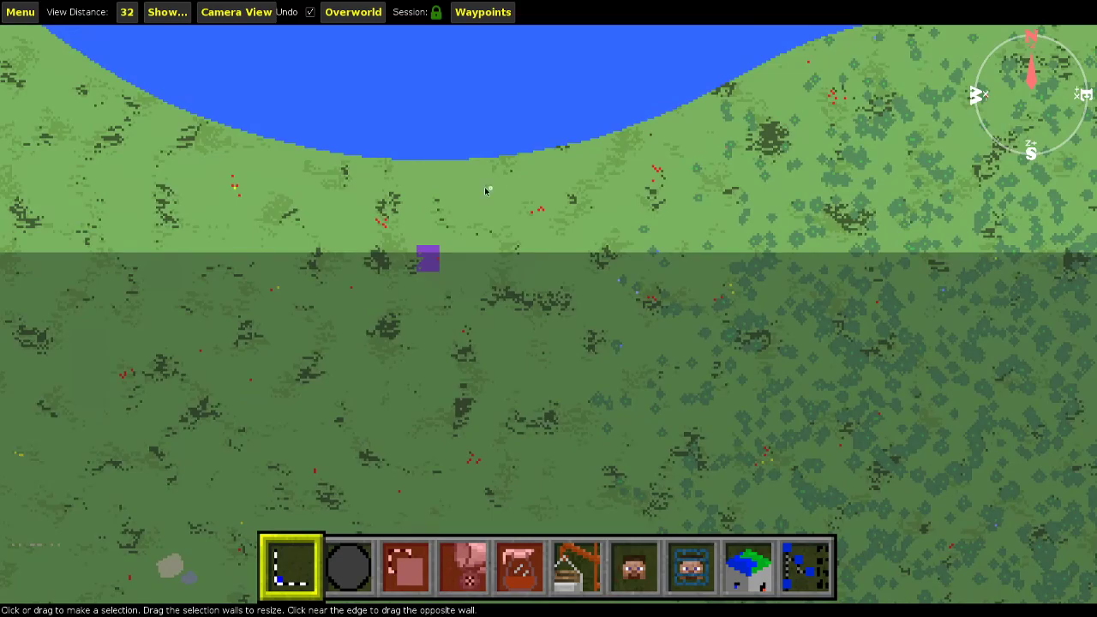
Return to the 3D camera view and fly to the purple square near the northern shoreline.
key(Tab)
right_drag(589, 248, 620, 290)
key(w)
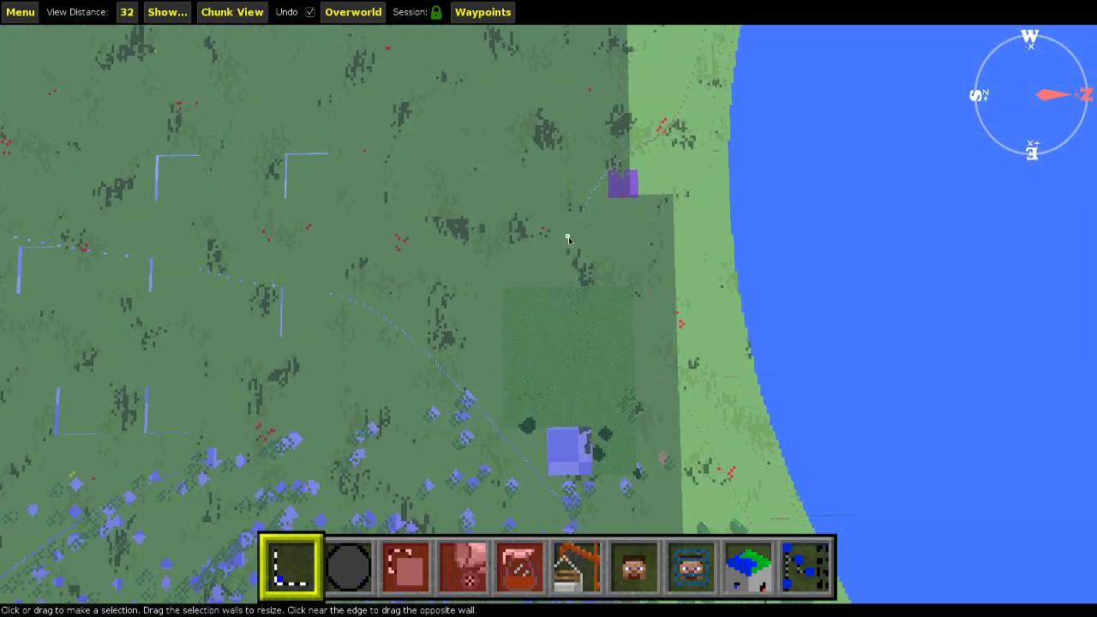
key(a)
right_click(556, 232)
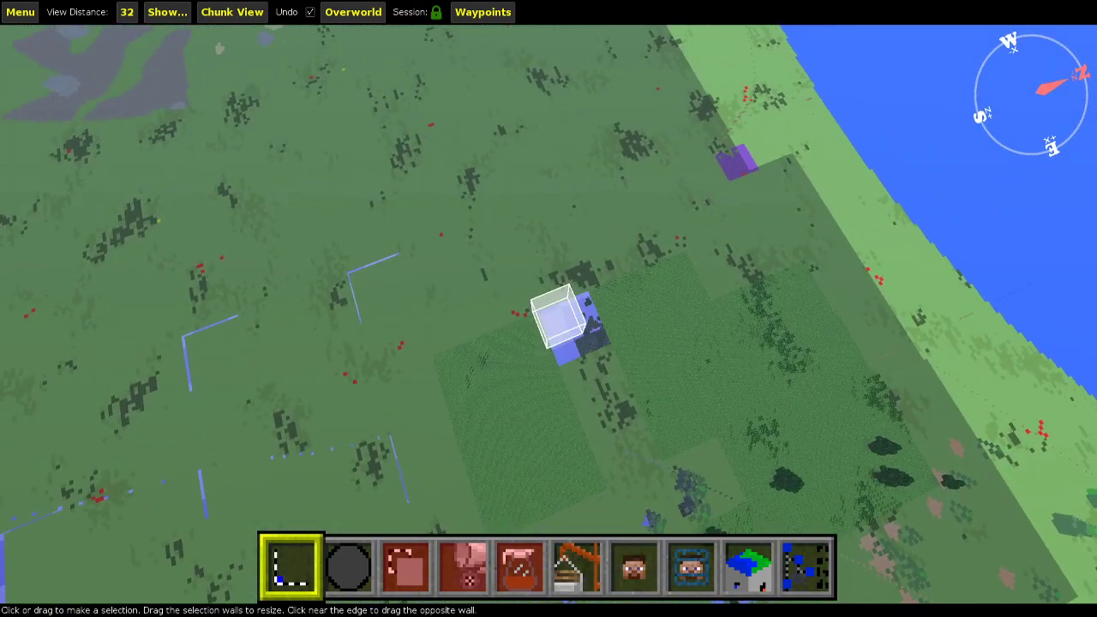
key(w)
key(w)
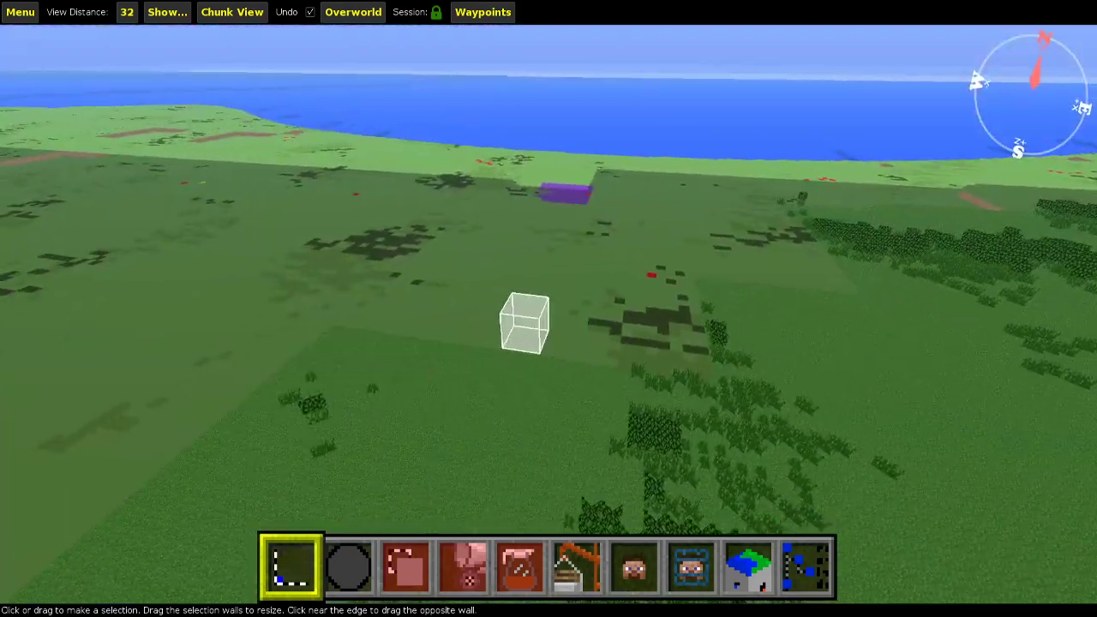
right_click(558, 234)
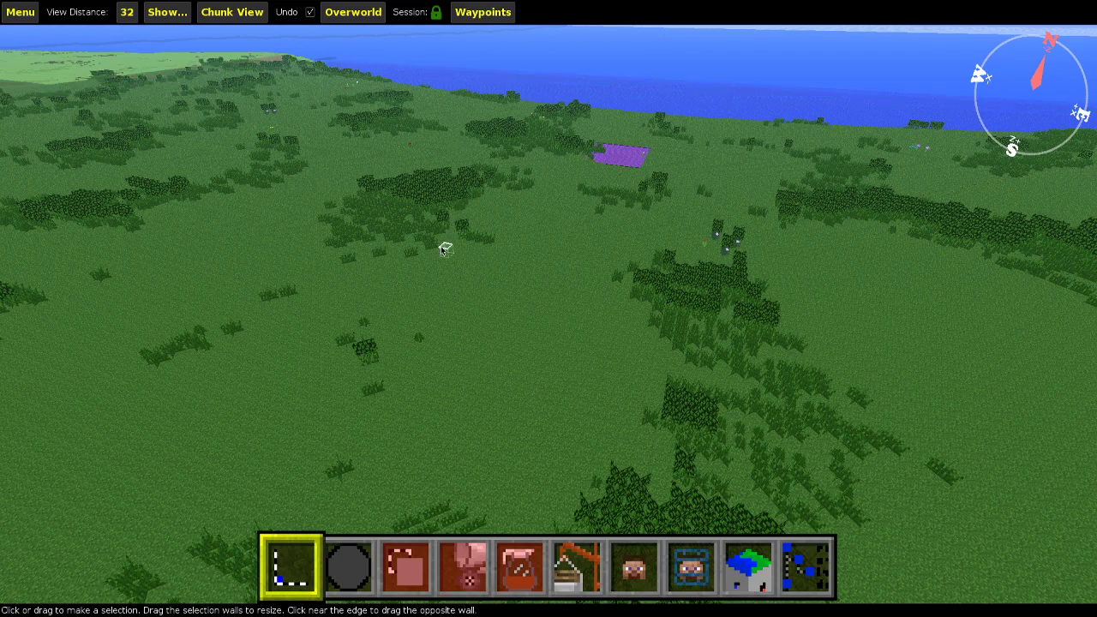
key(w)
key(w)
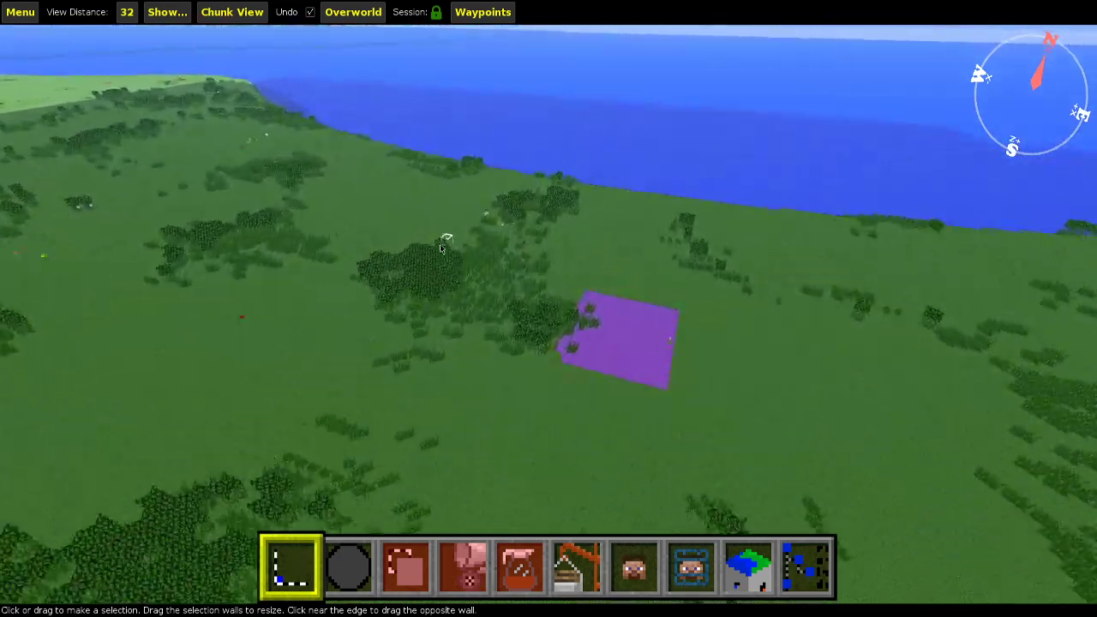
Inspect the purple square and the exposed dirt ledge beside it from several angles.
right_click(446, 239)
key(d)
right_click(429, 286)
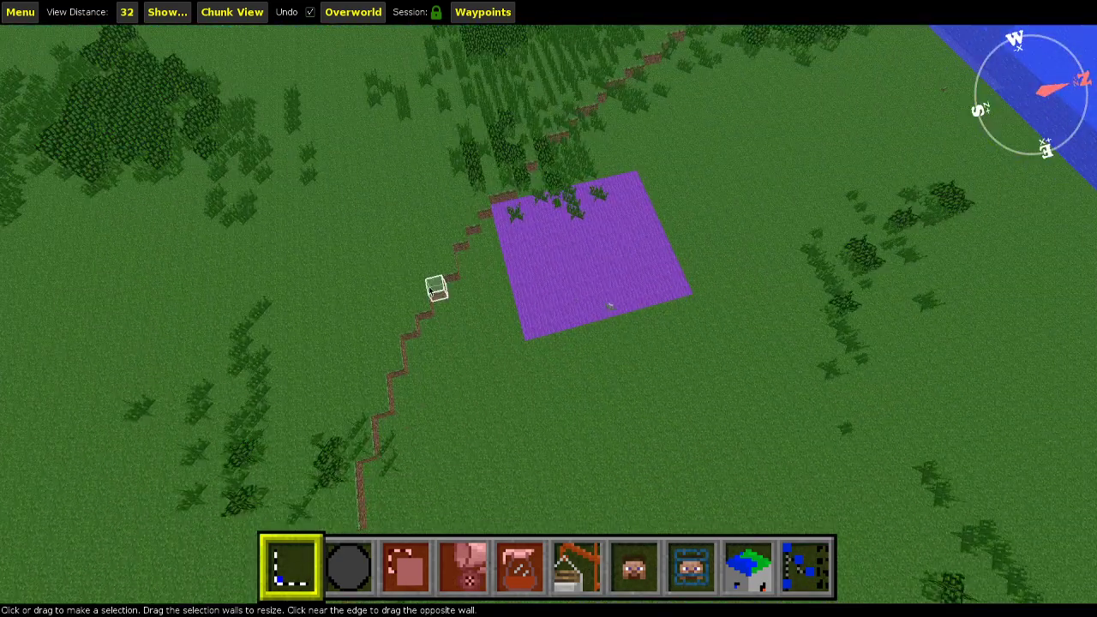
right_click(428, 286)
key(a)
right_click(442, 279)
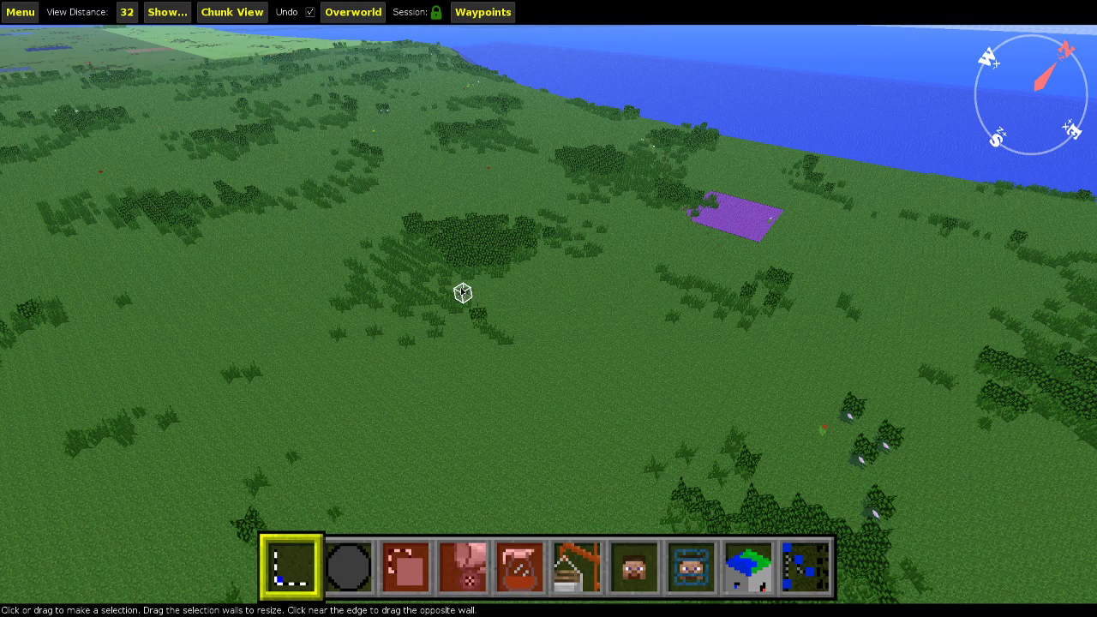
key(d)
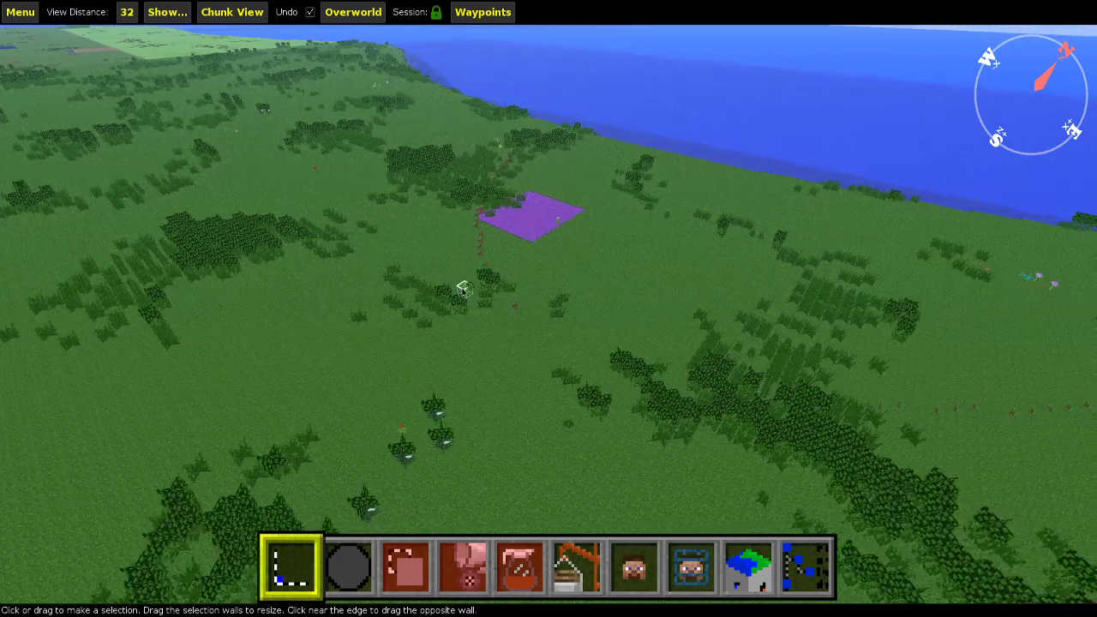
key(w)
key(space)
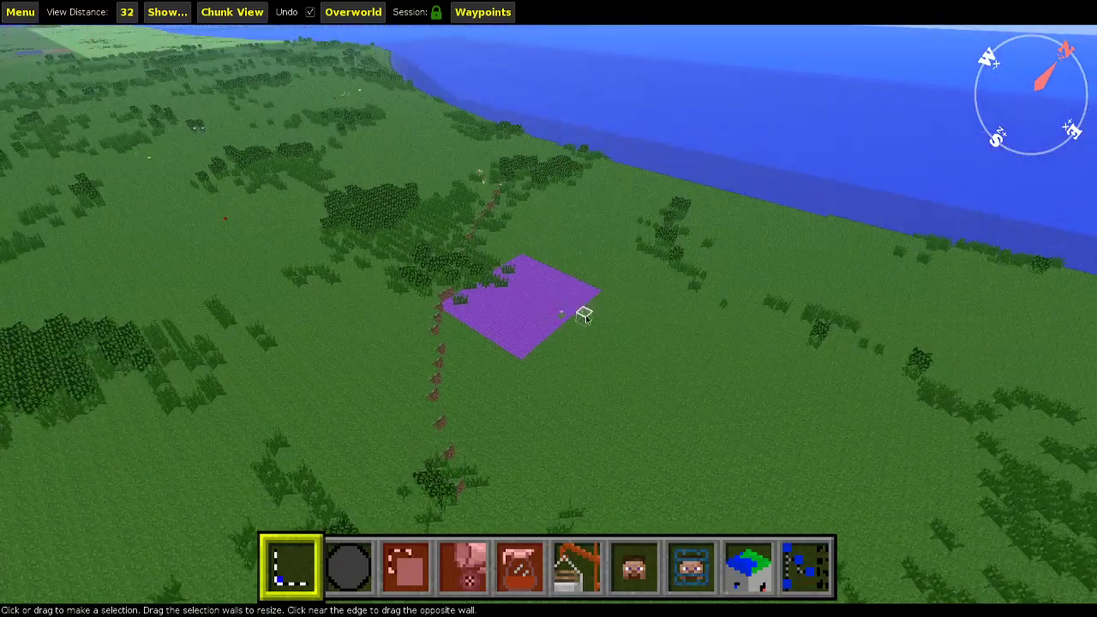
key(w)
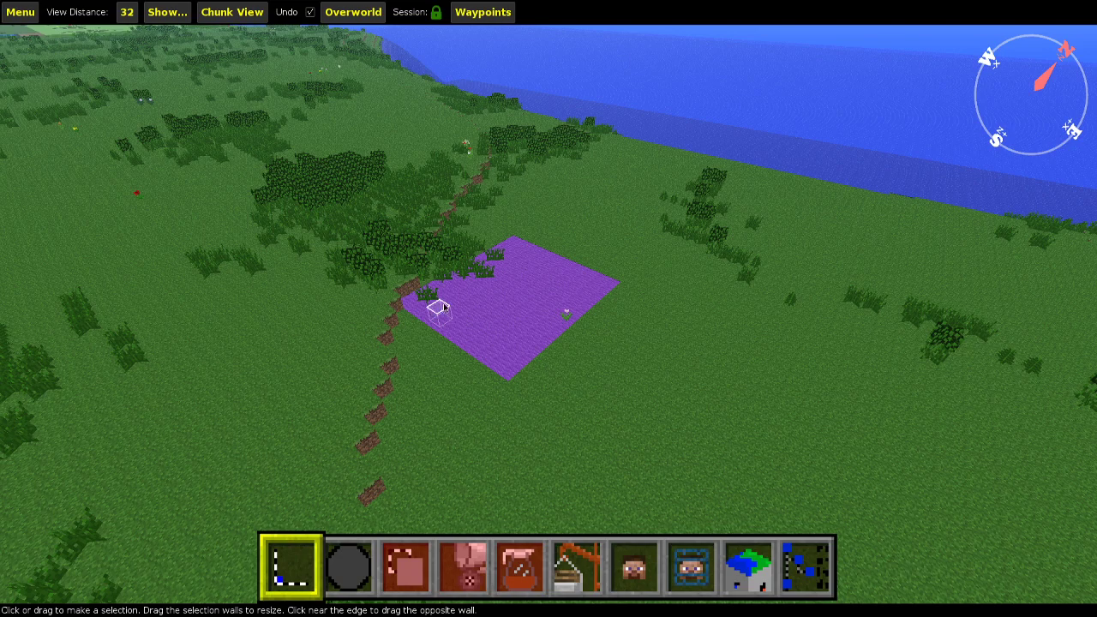
right_click(591, 216)
key(d)
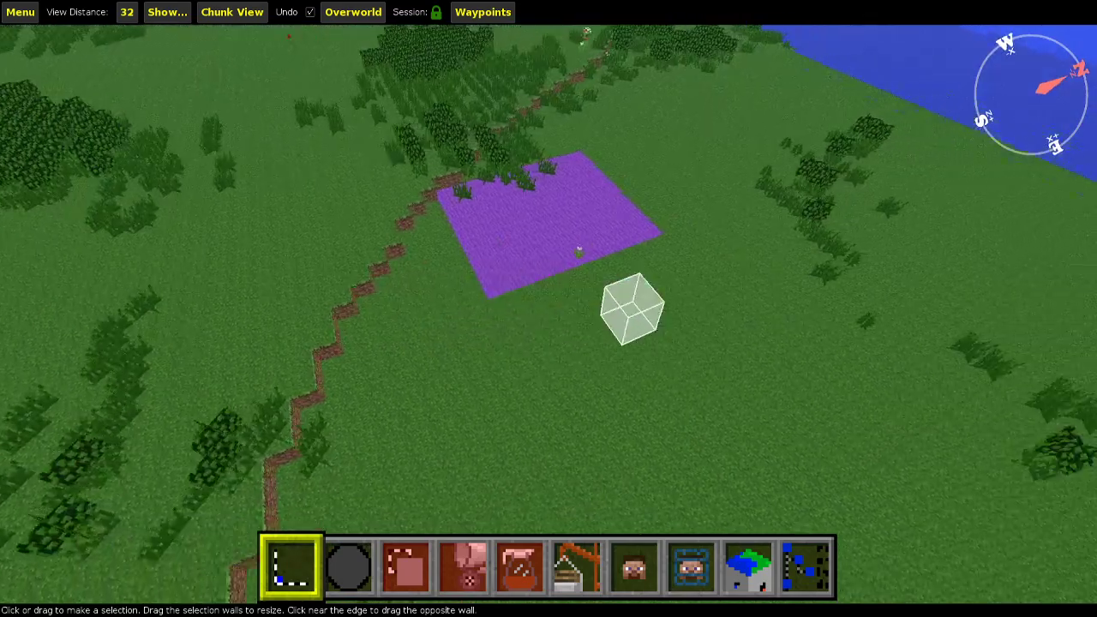
key(w)
right_click(545, 307)
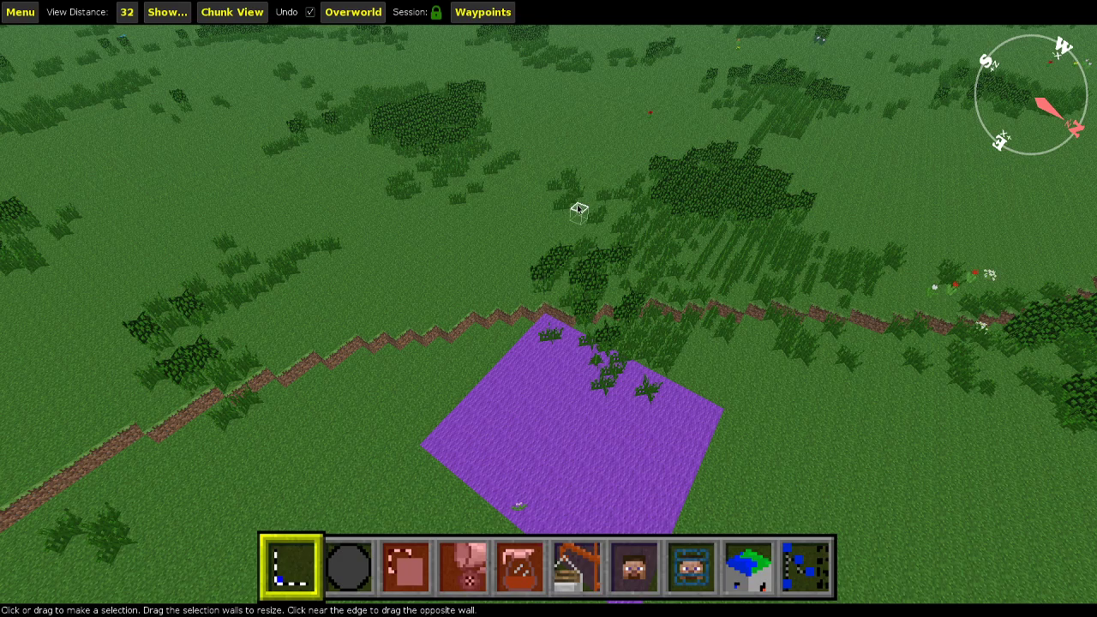
Survey the plains toward the distant town and the ground on each side of the purple square.
right_click(545, 226)
right_click(558, 223)
key(w)
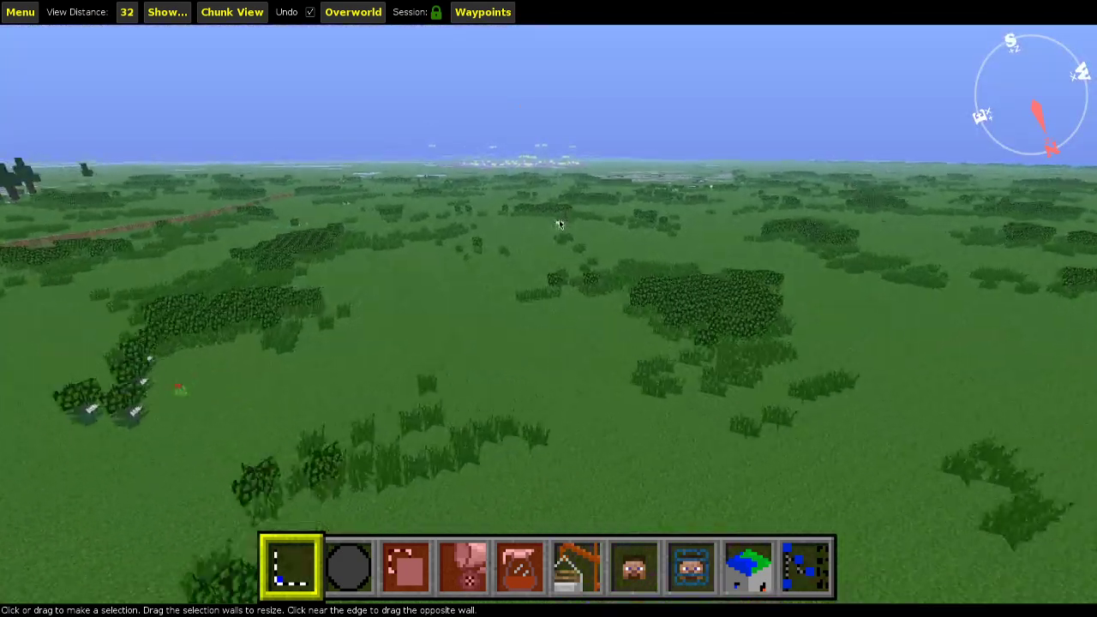
right_click(558, 218)
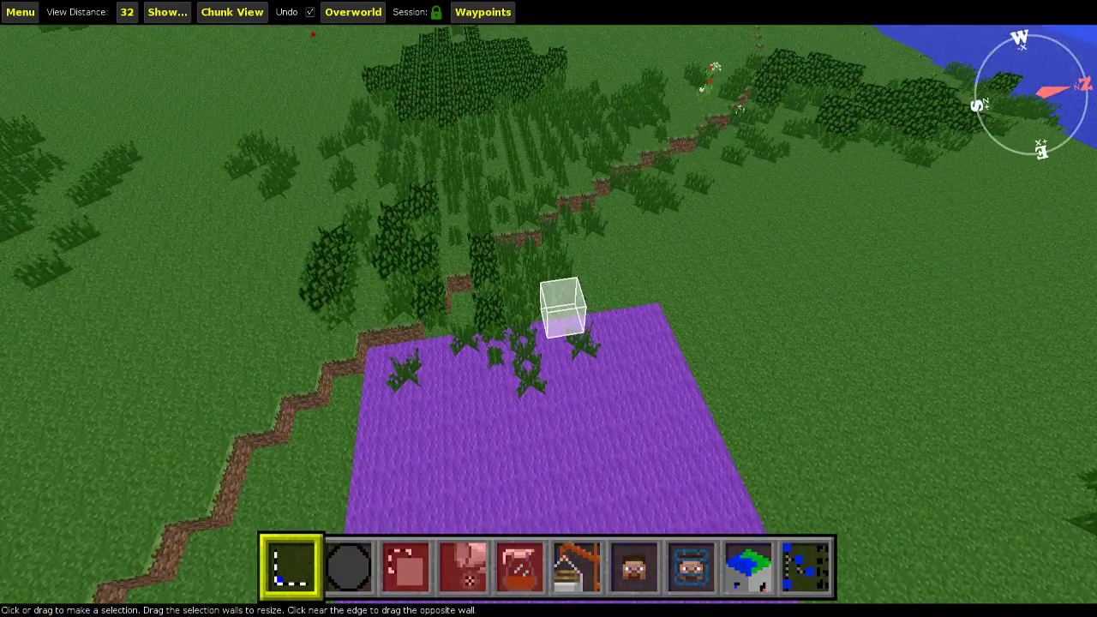
right_click(559, 219)
key(s)
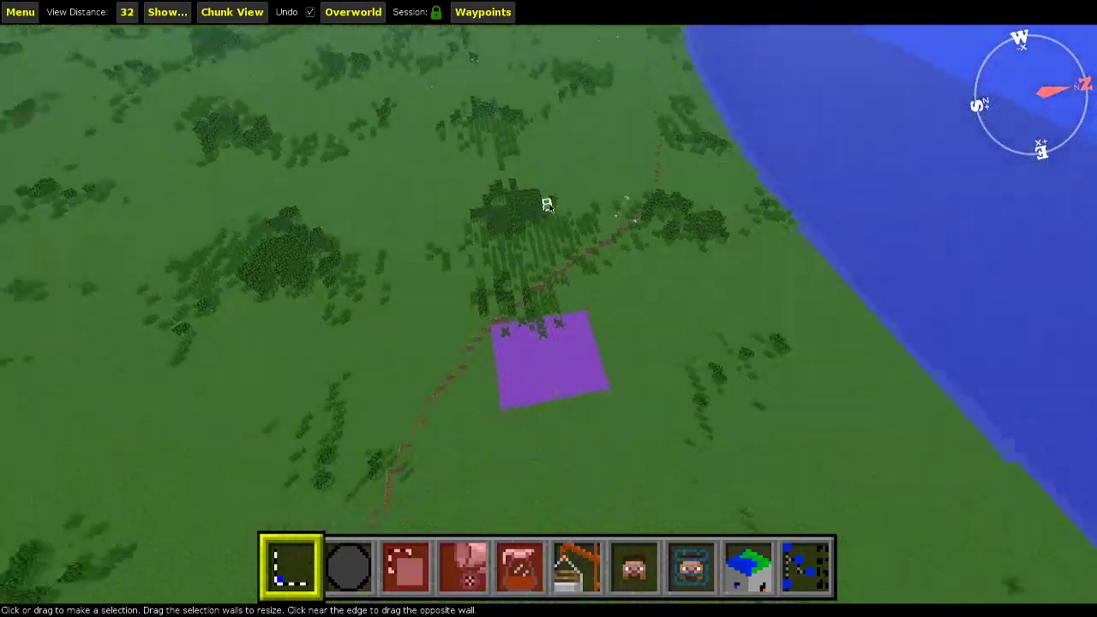
key(w)
key(a)
key(d)
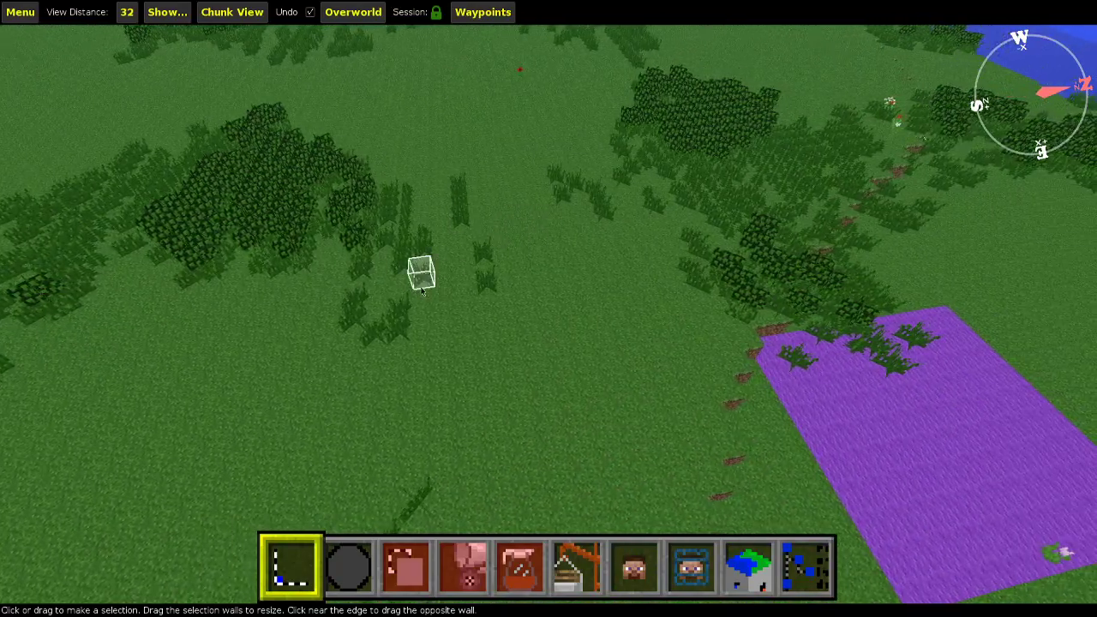
key(d)
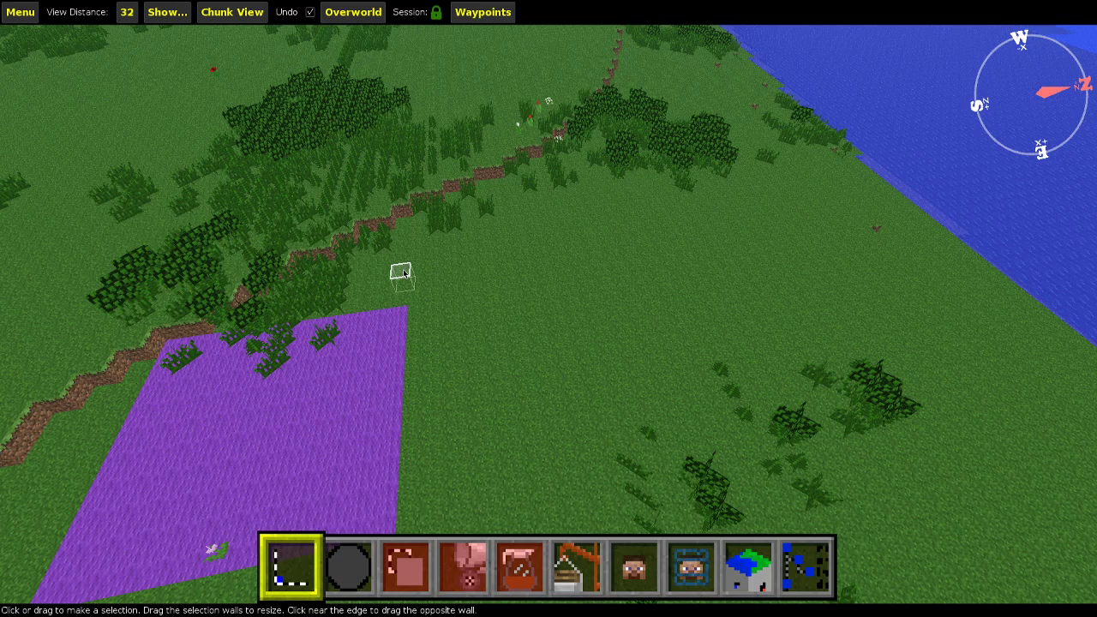
key(a)
key(s)
key(w)
right_click(639, 365)
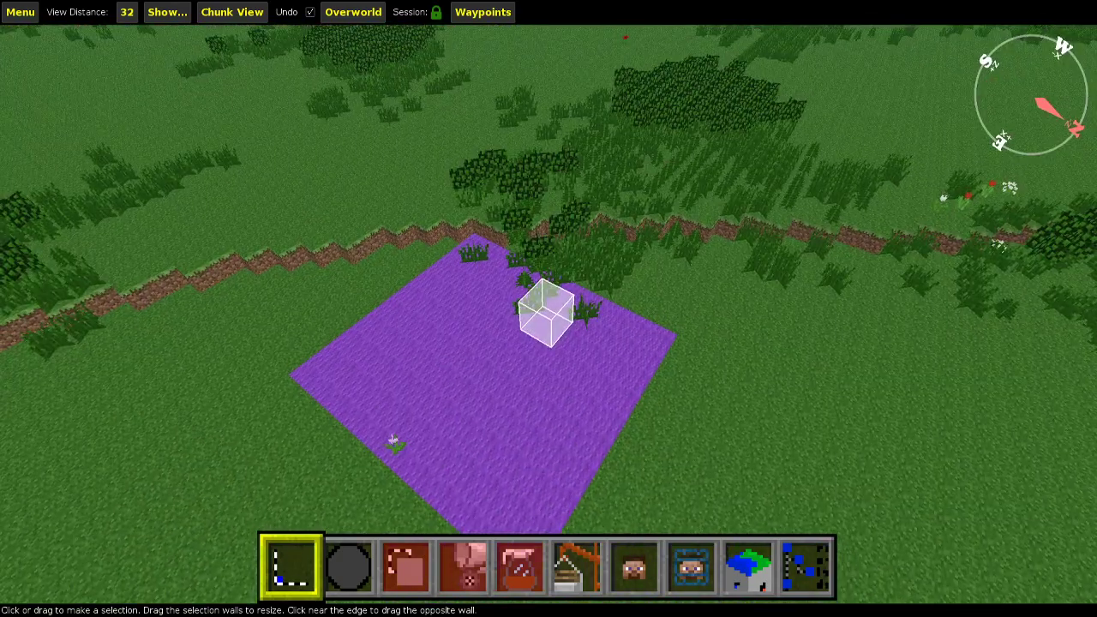
right_click(622, 368)
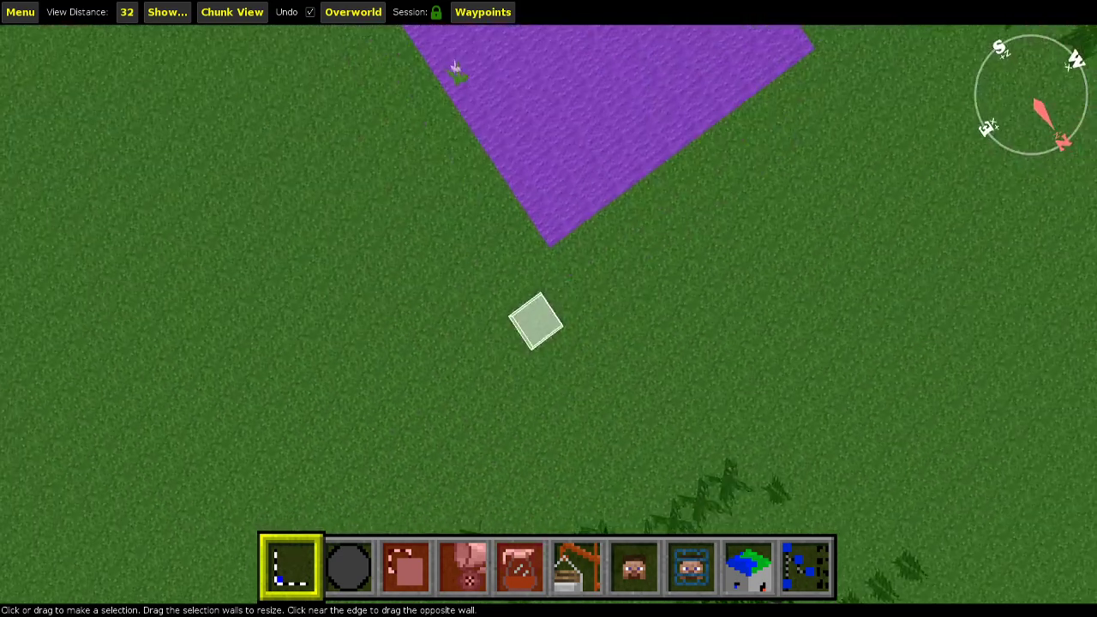
key(w)
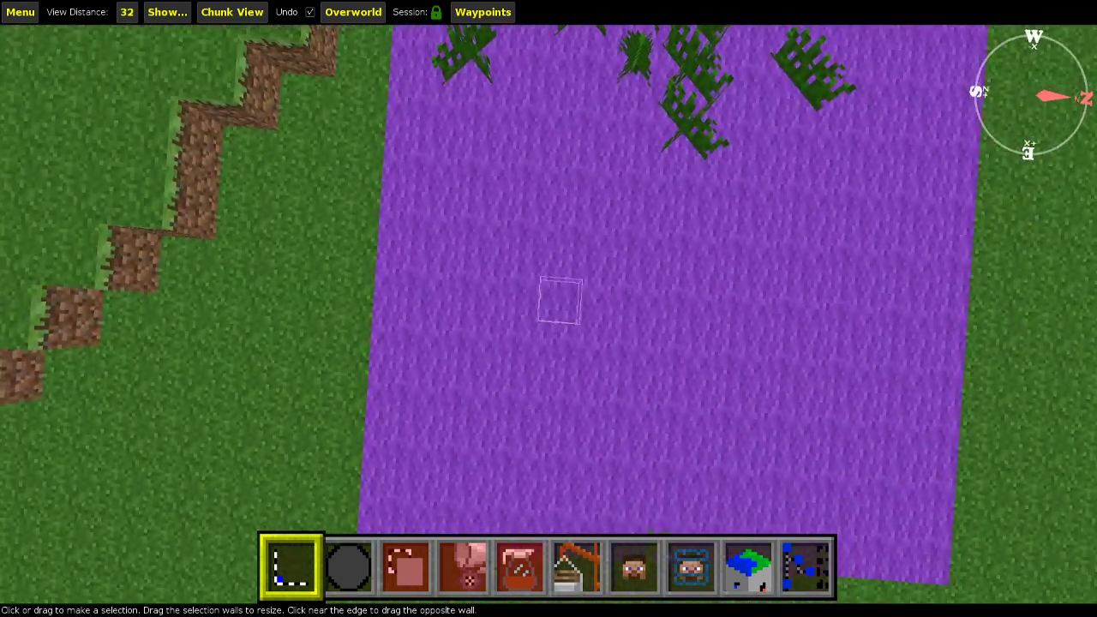
Examine the whole island from high above, comparing the purple square's location with the circular town and coastline.
right_click(617, 371)
key(space)
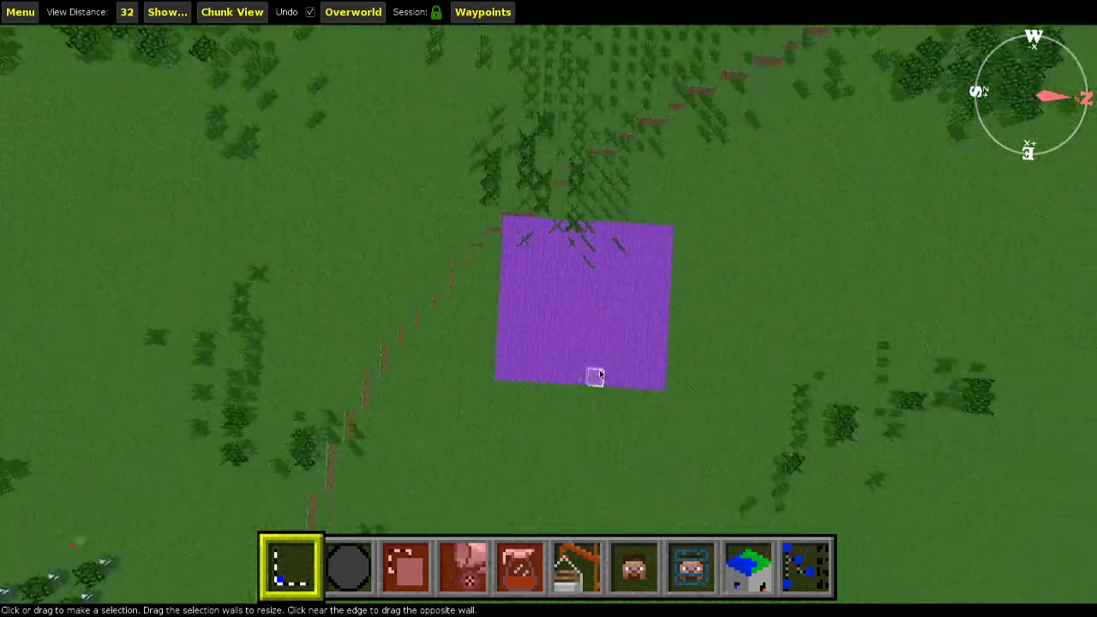
key(space)
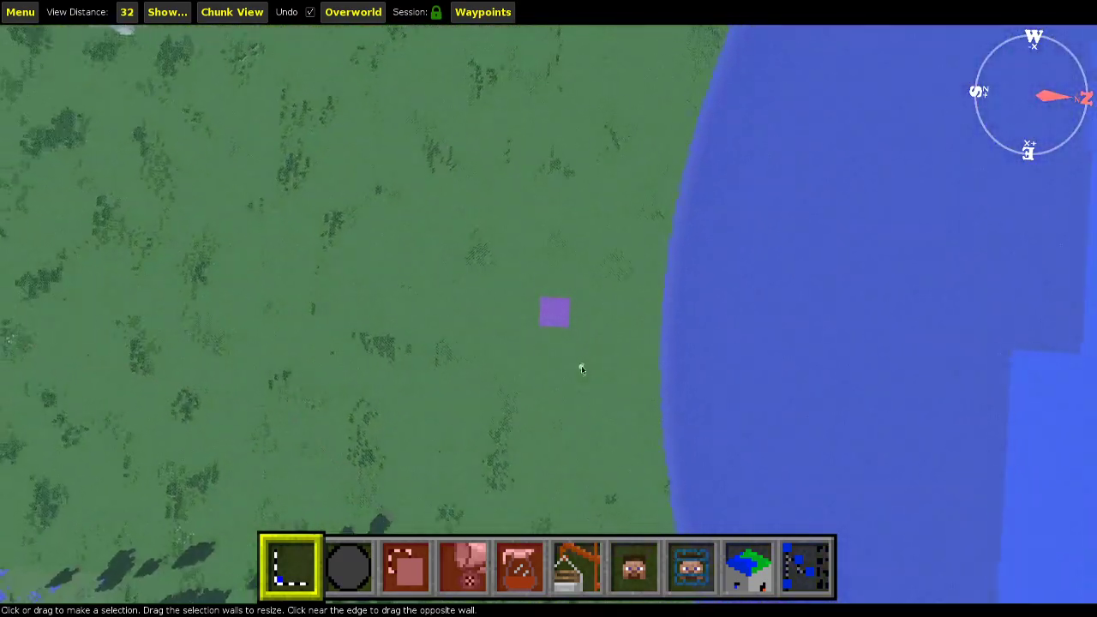
key(space)
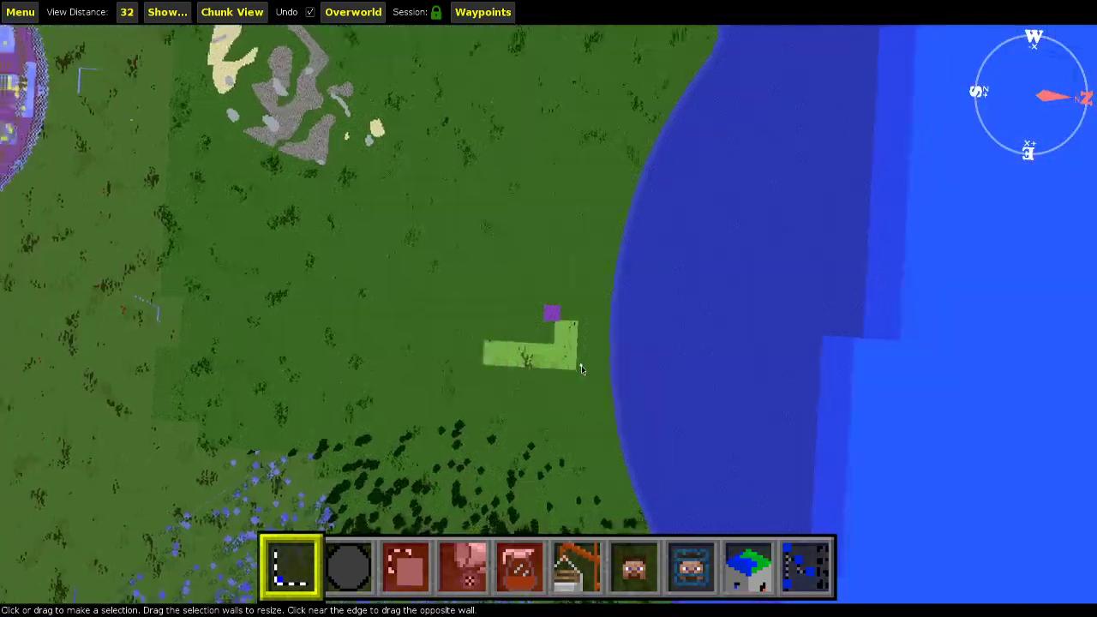
key(space)
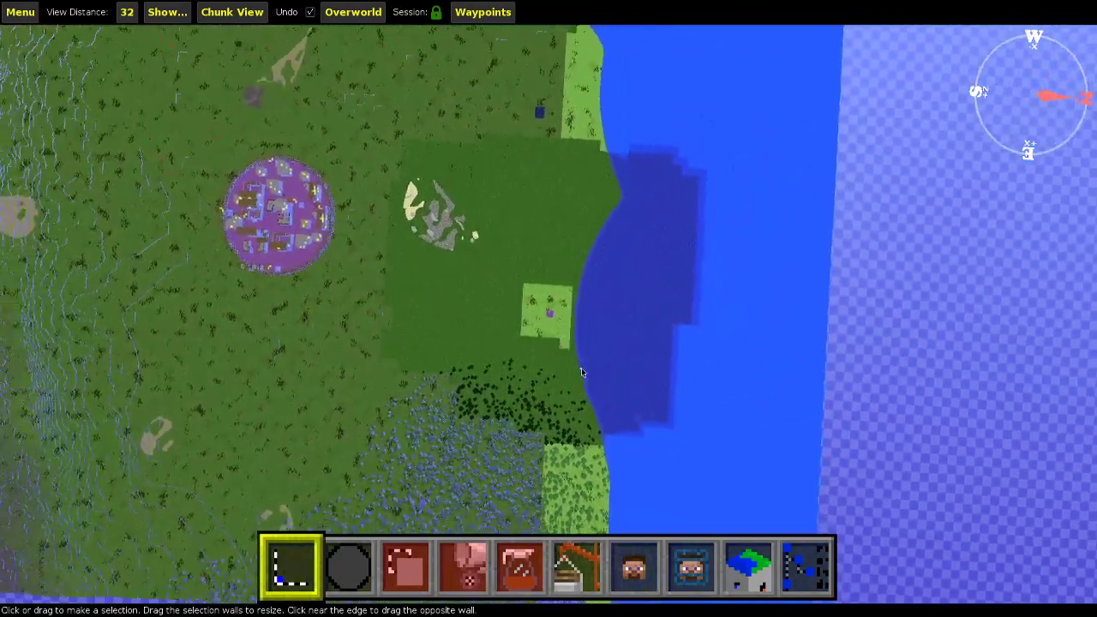
key(space)
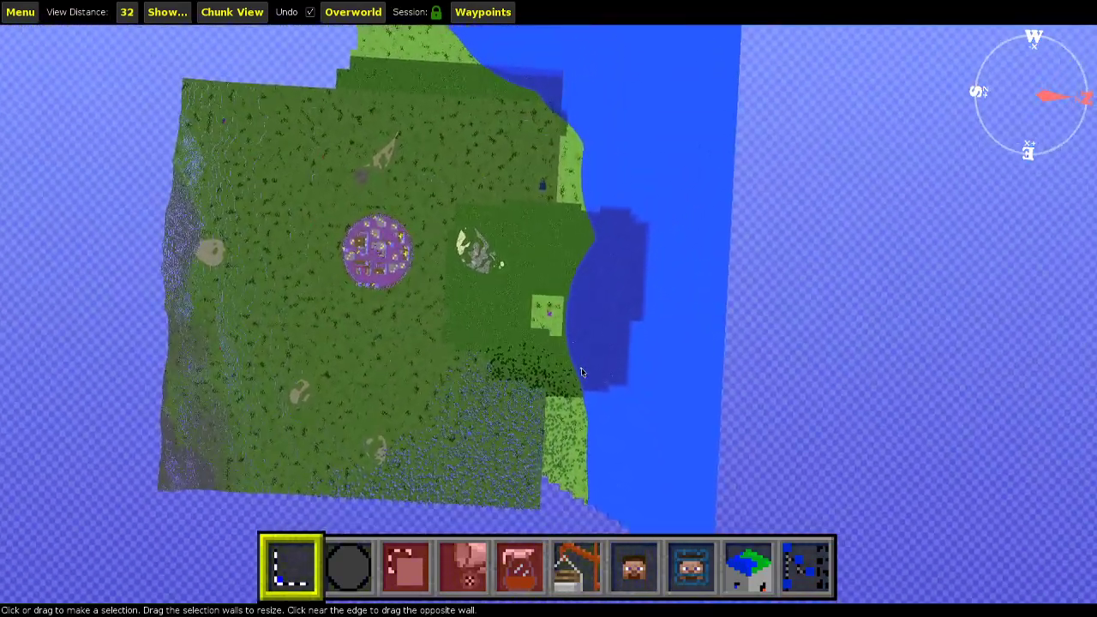
key(space)
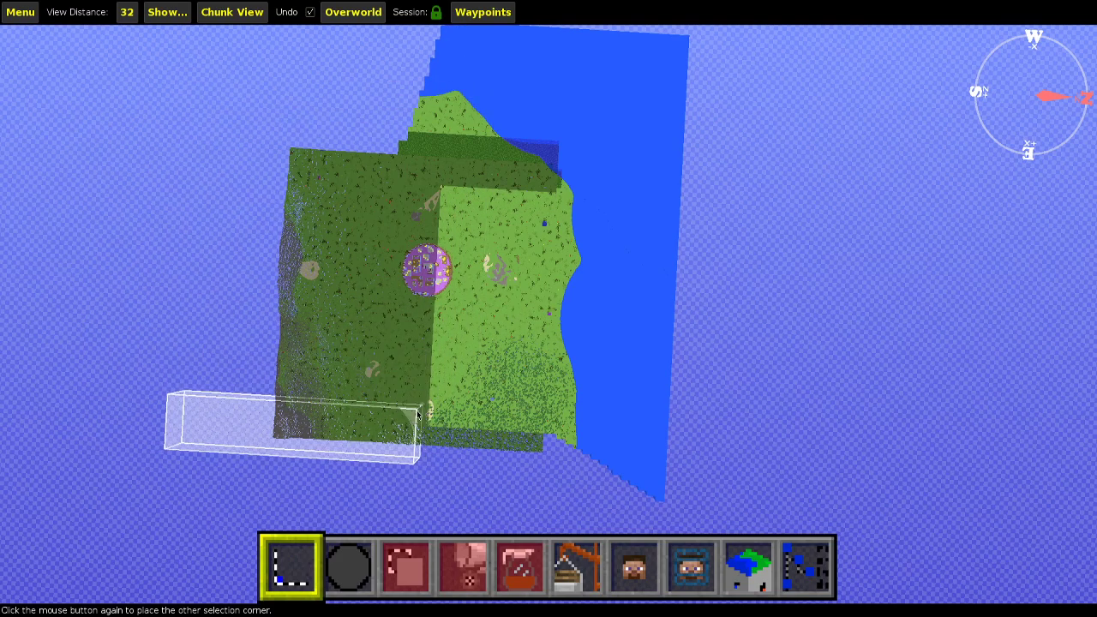
Clear the box selection and view the entire island within its surrounding empty area from much higher up.
click(481, 319)
key(ctrl+d)
key(space)
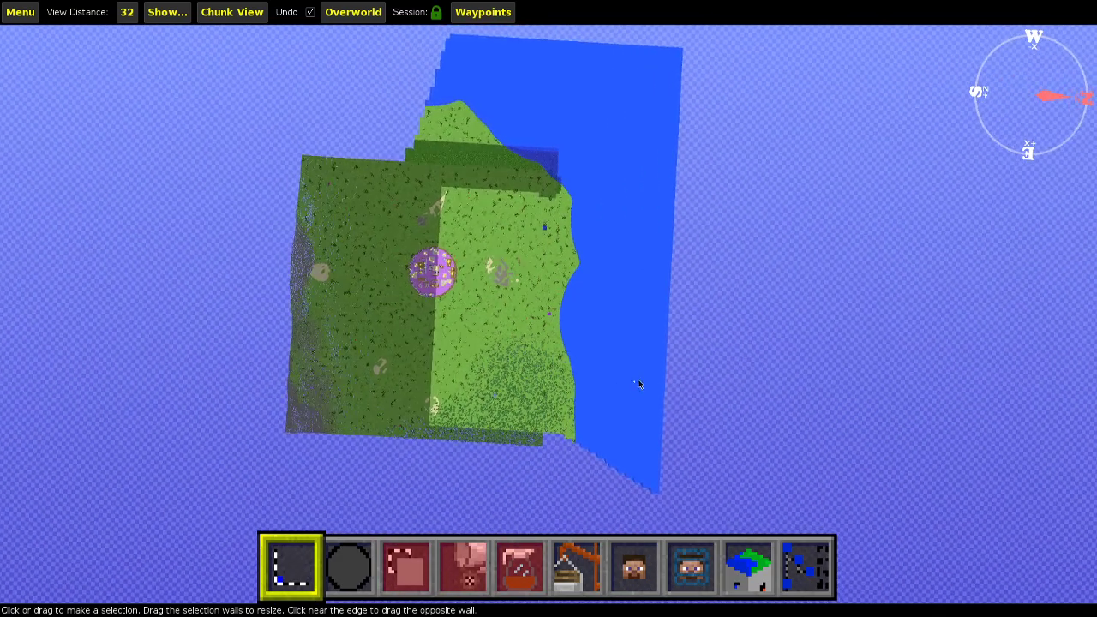
key(space)
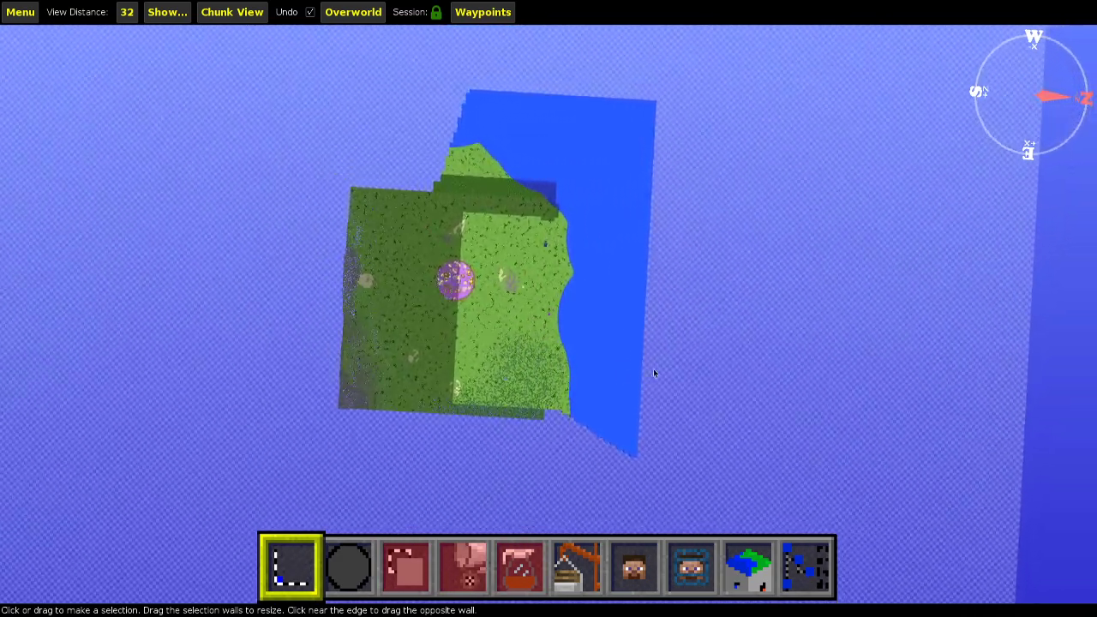
key(space)
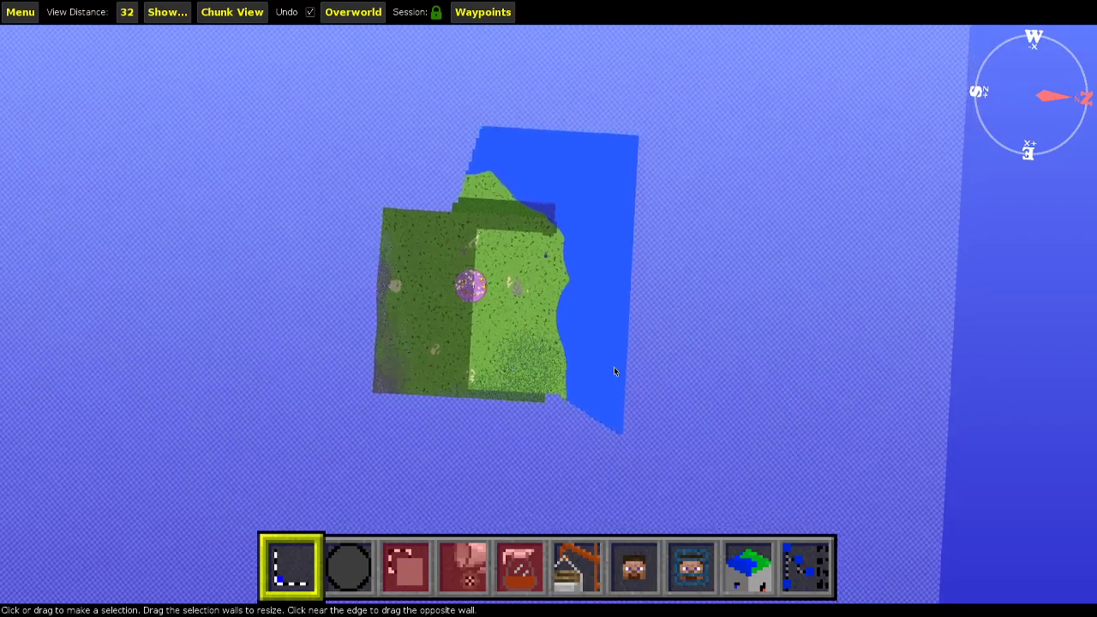
key(space)
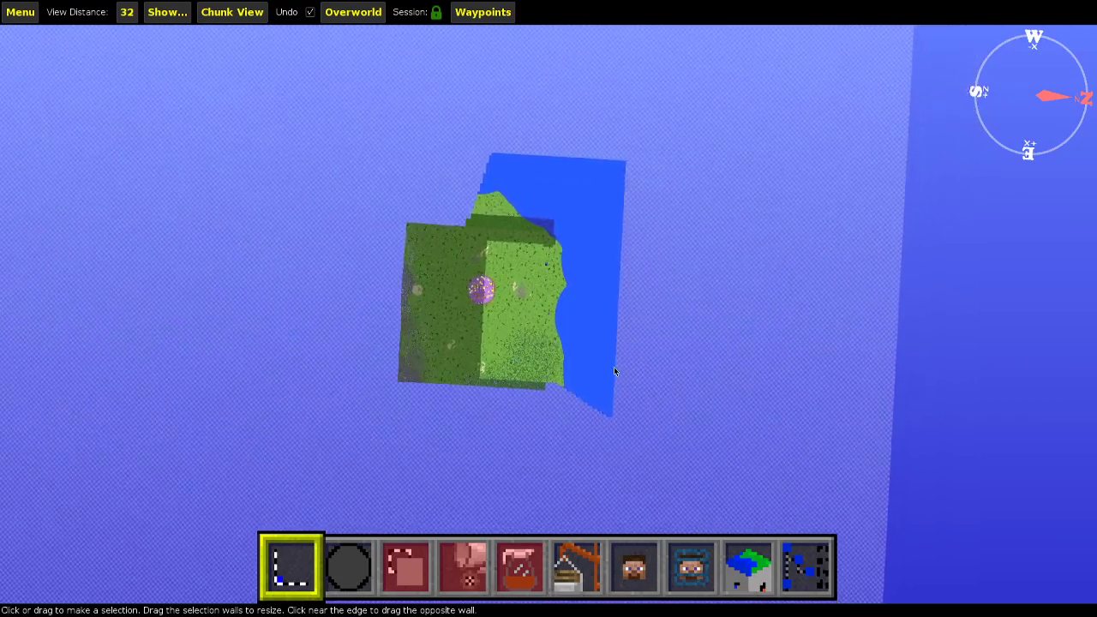
key(space)
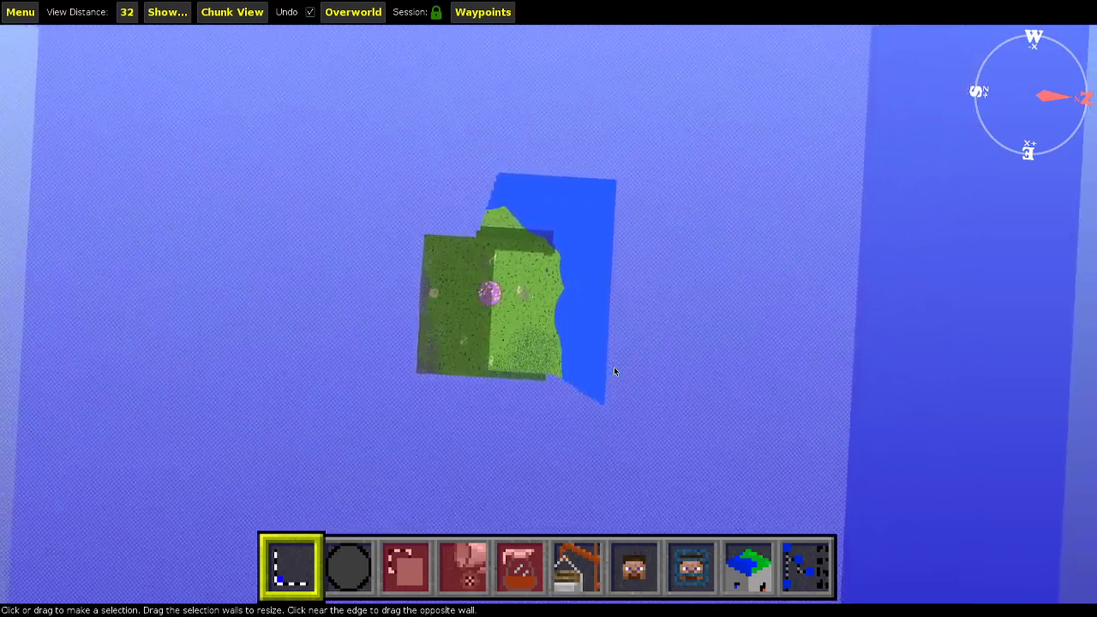
key(space)
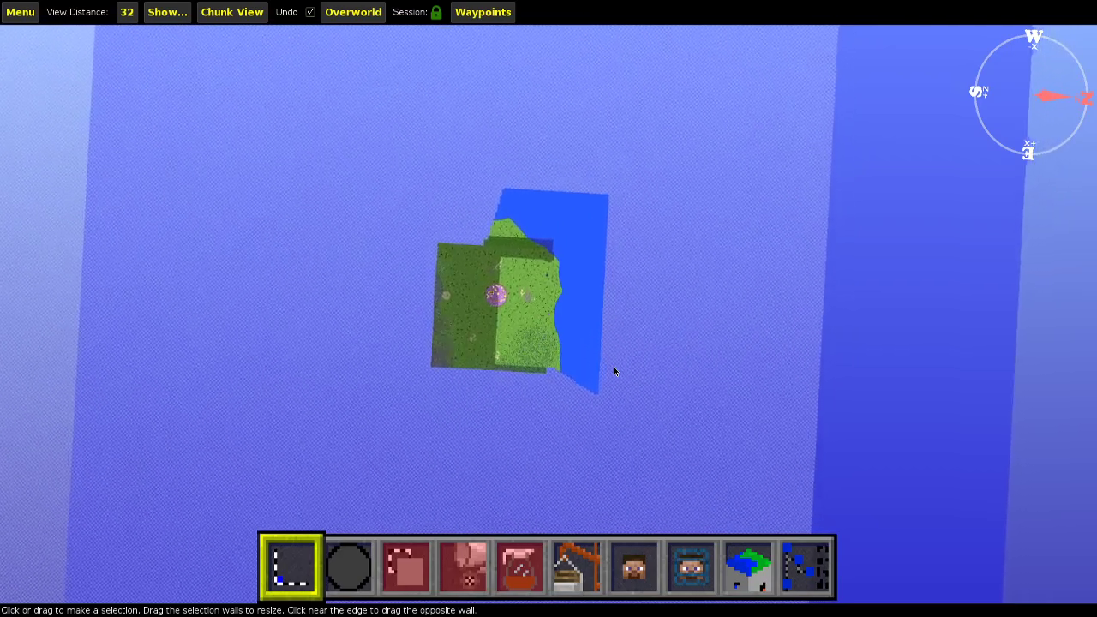
key(space)
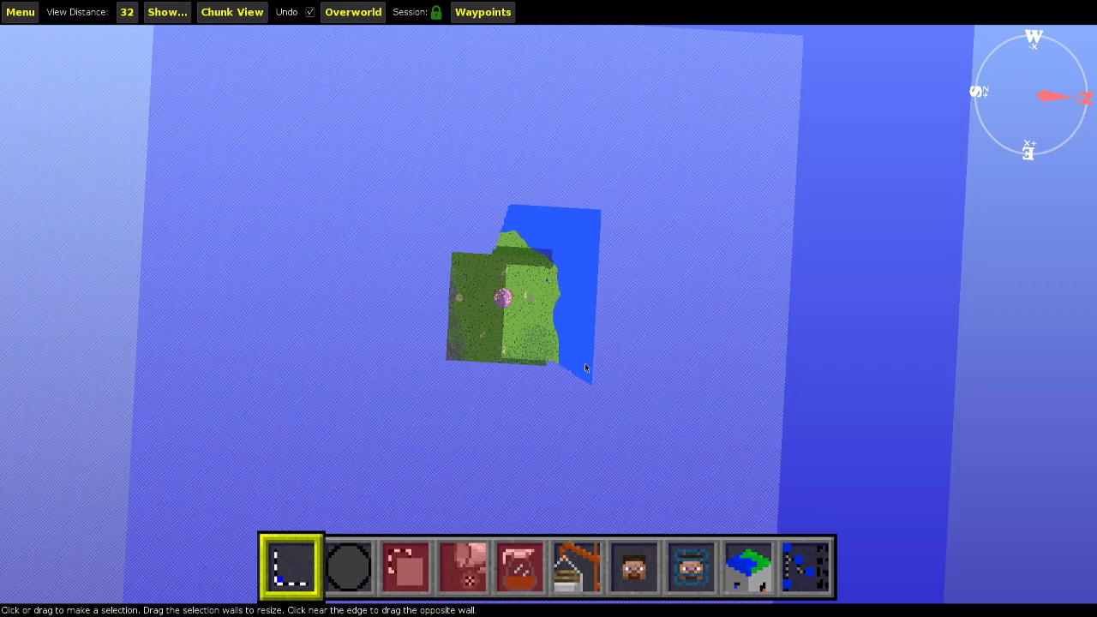
Examine the empty expanse beyond the island toward the horizon and the island's extent from straight above.
right_drag(603, 335, 603, 292)
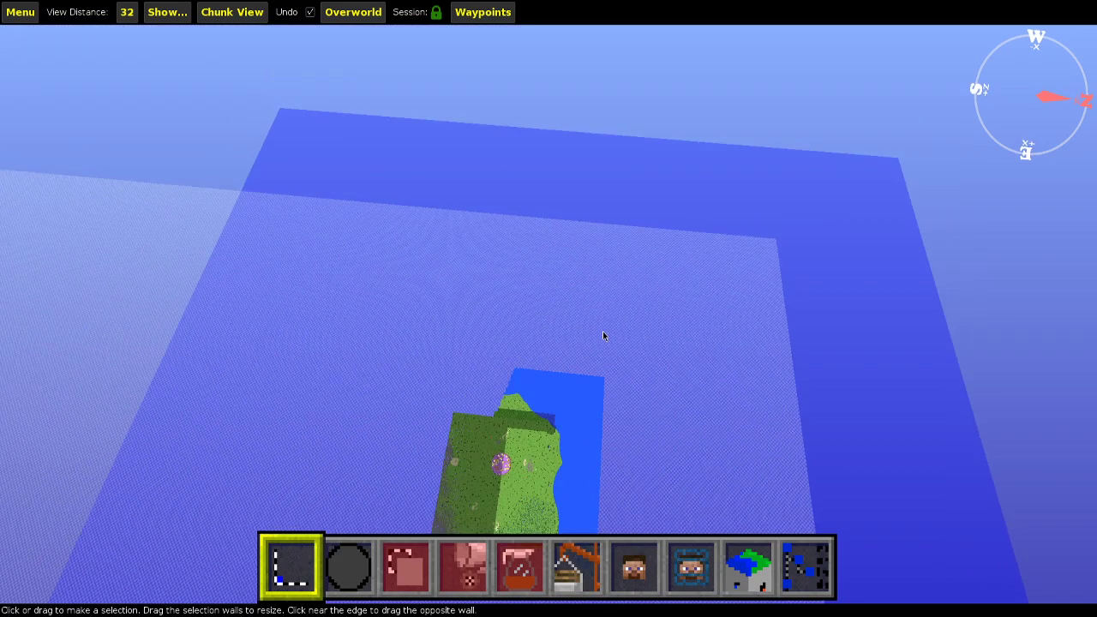
right_drag(602, 335, 602, 377)
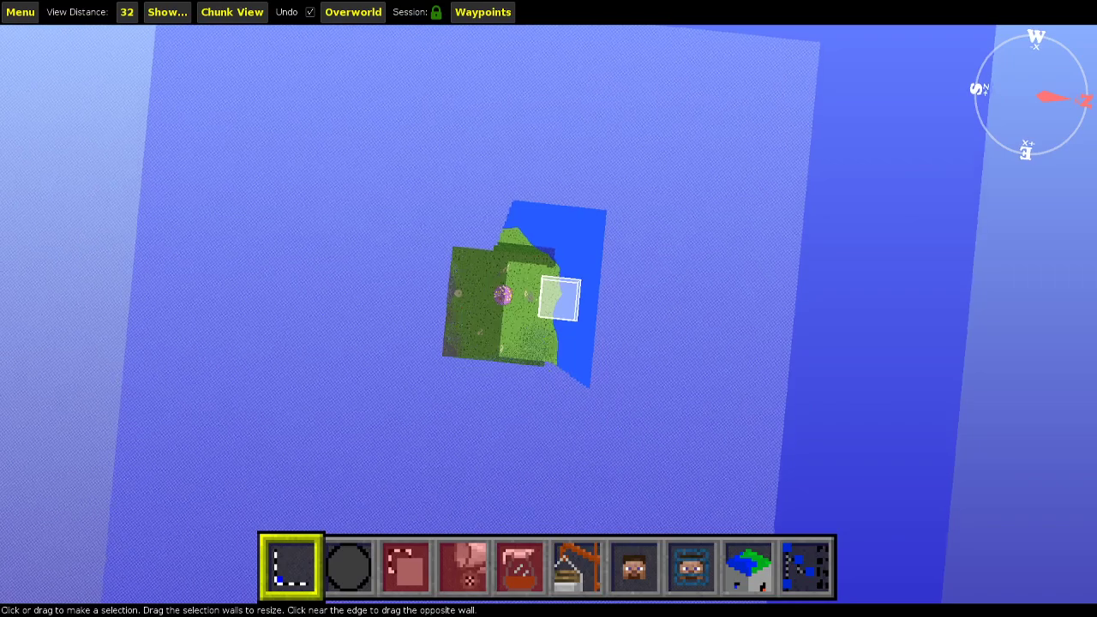
key(space)
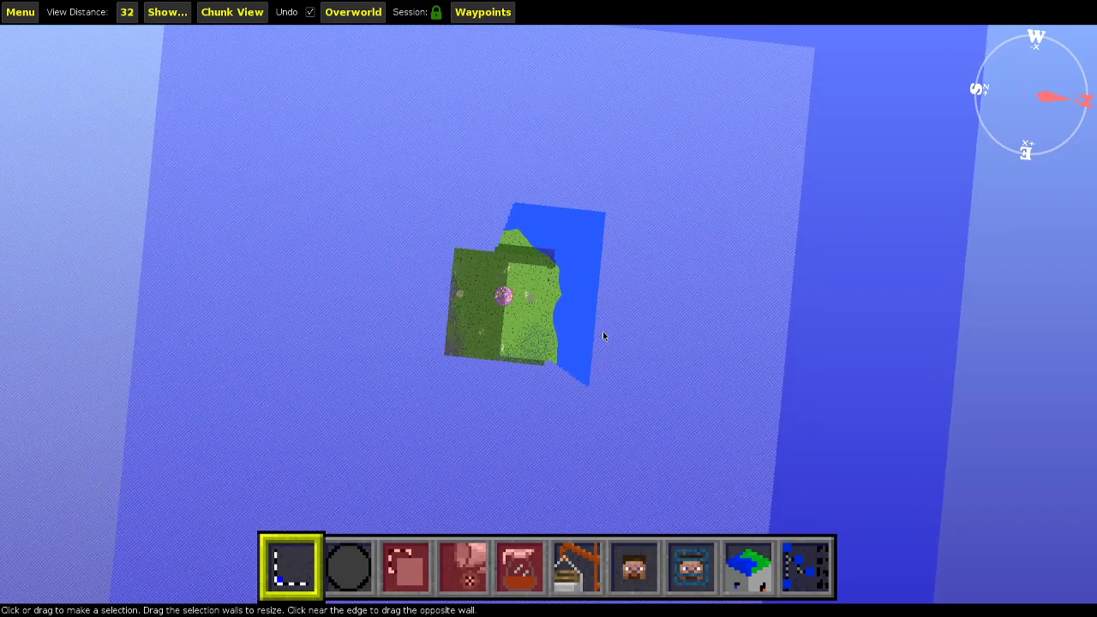
right_drag(603, 332, 603, 197)
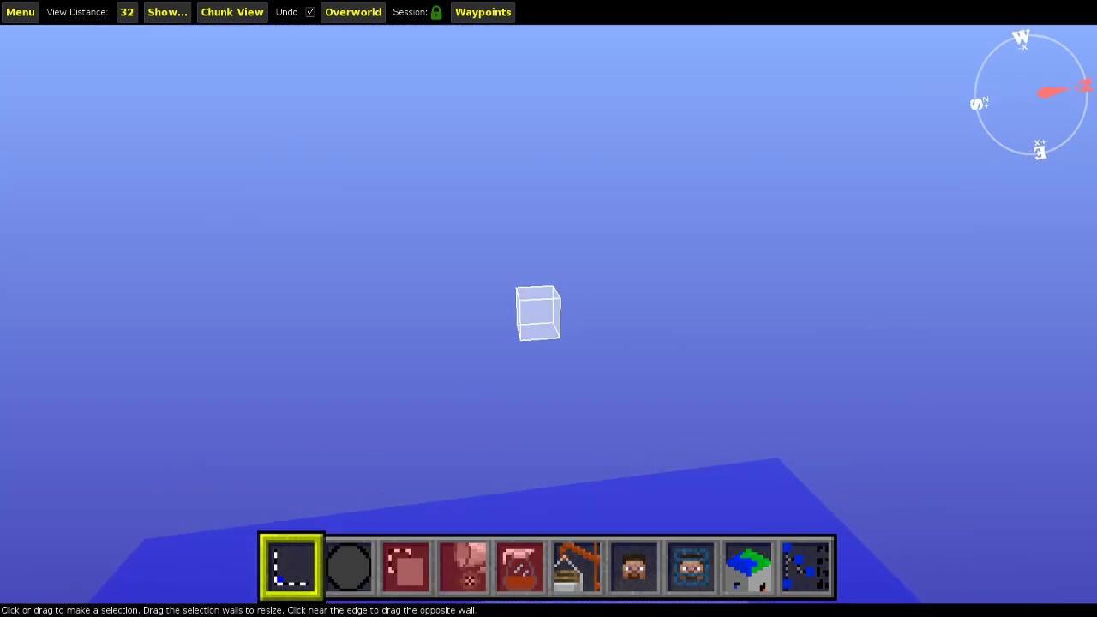
right_drag(603, 333, 651, 428)
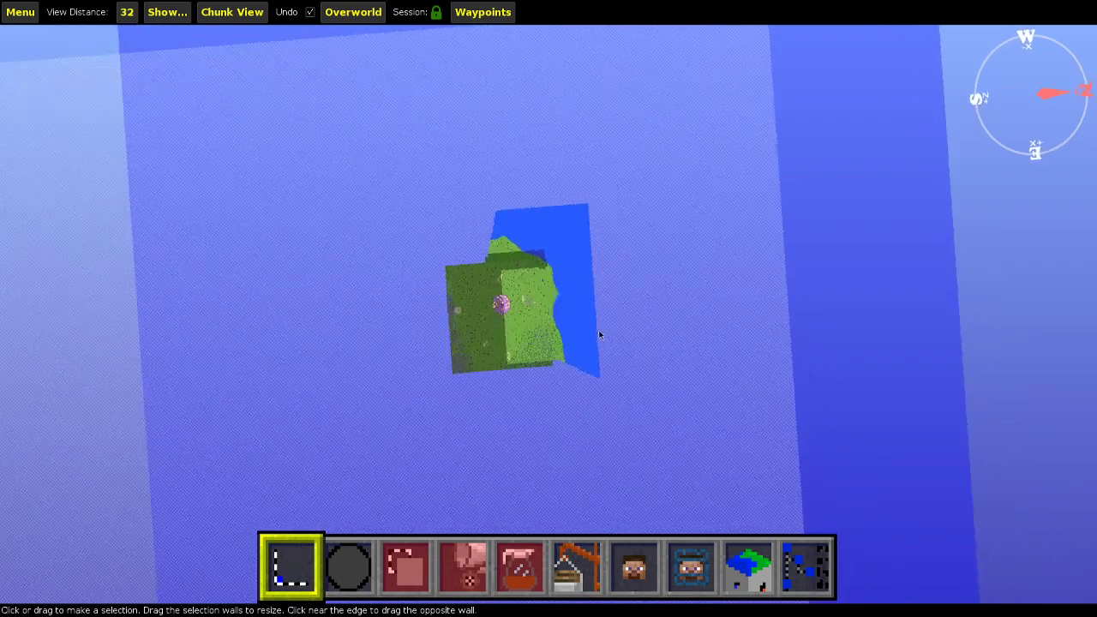
key(Tab)
key(Tab)
mouse_move(594, 319)
right_down()
mouse_move(593, 255)
mouse_move(616, 377)
mouse_move(593, 319)
right_up()
key(a)
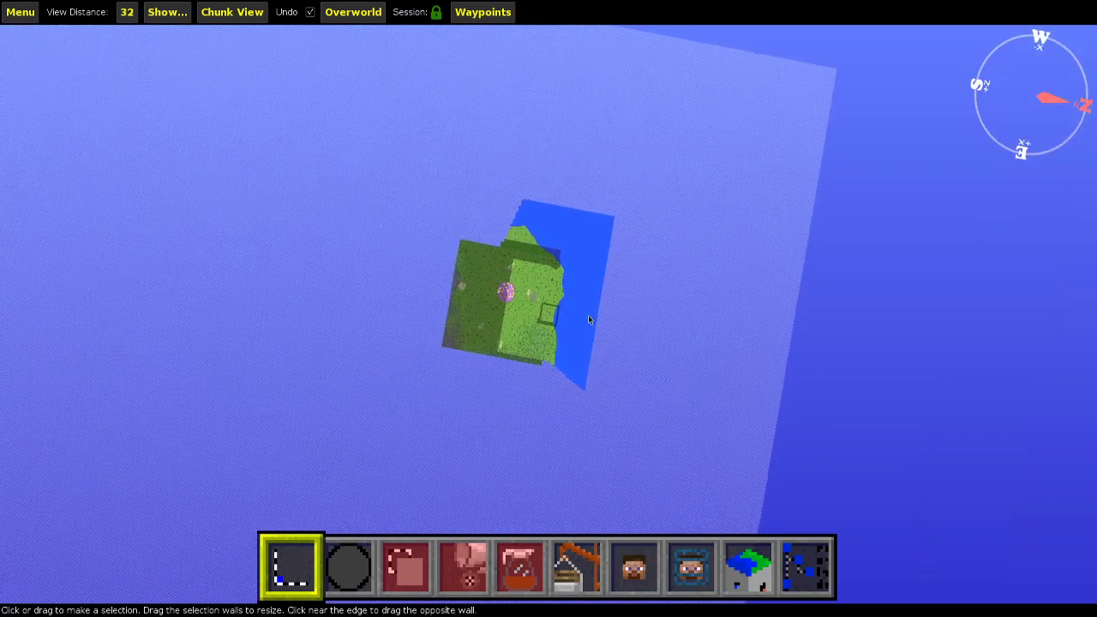
key(w)
key(w)
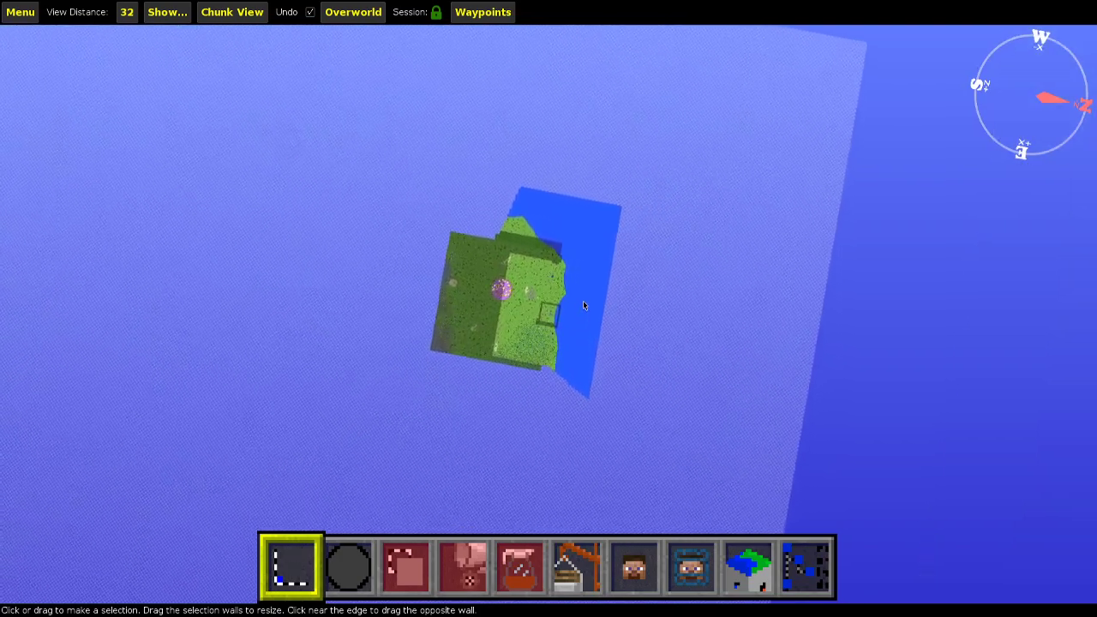
key(w)
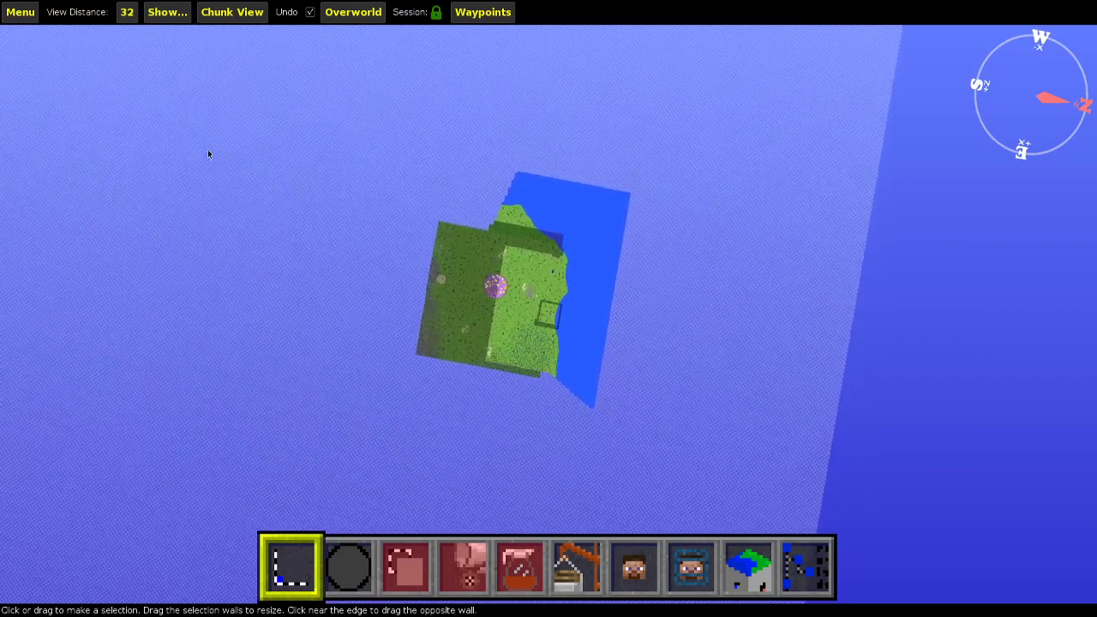
key(w)
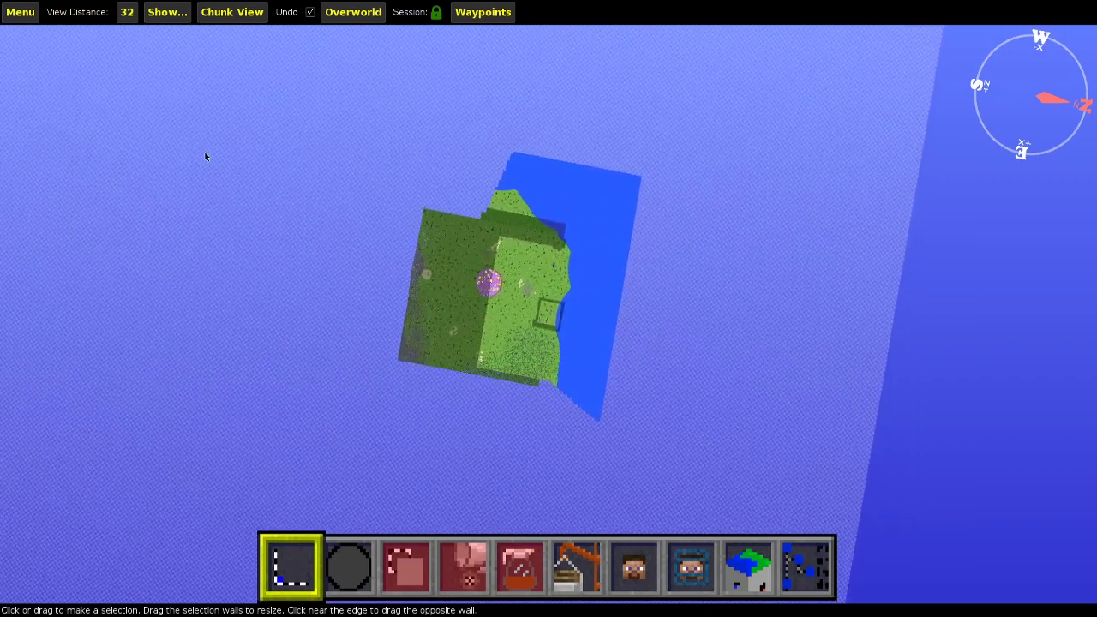
Review the camera and display settings in the program options and leave them without applying any change.
click(21, 21)
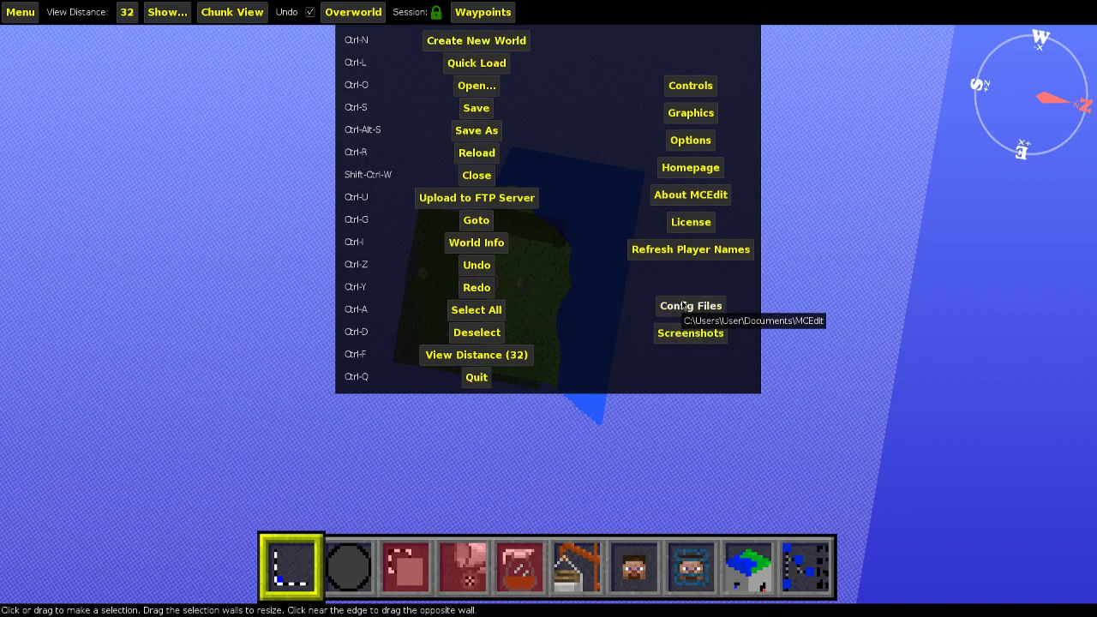
click(690, 141)
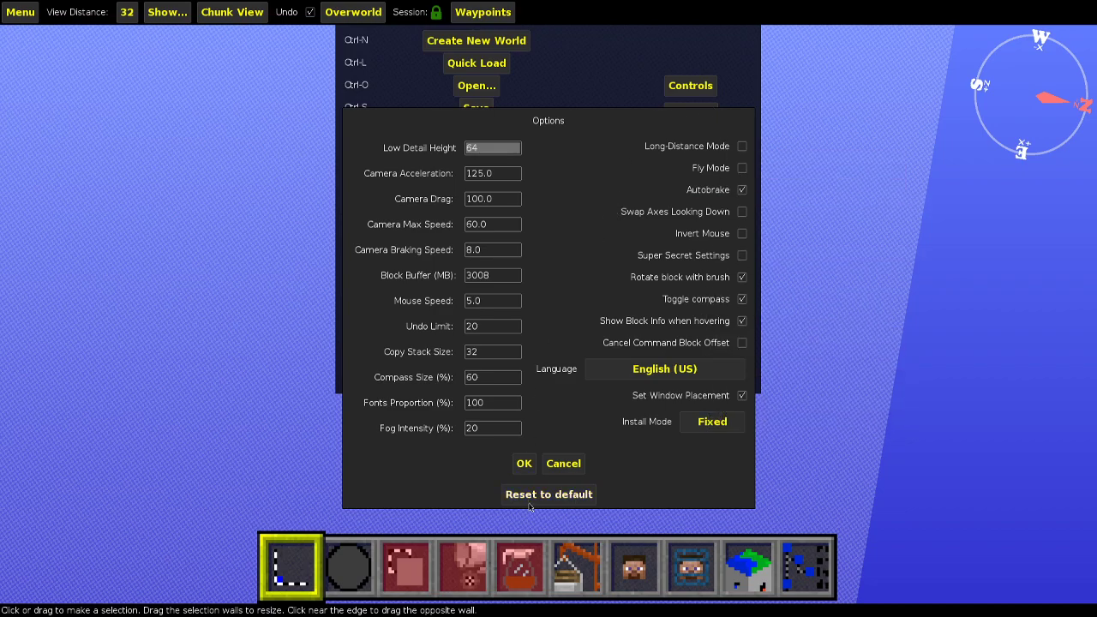
click(561, 463)
click(583, 421)
Examine the circular town, the purple square and the shoreline from a closer overhead view.
key(w)
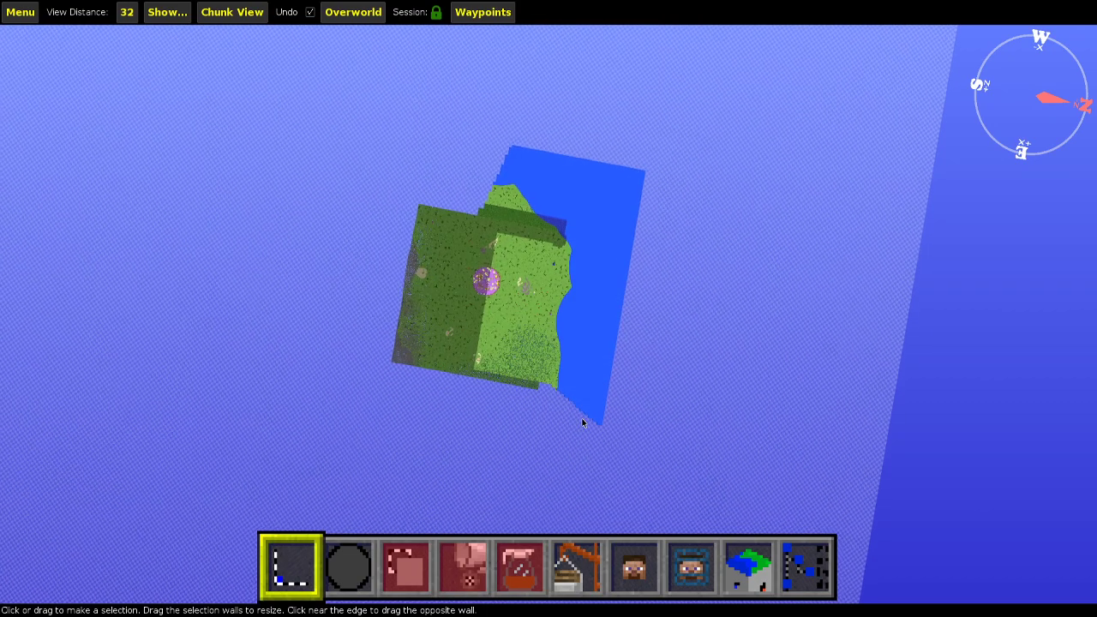
key(w)
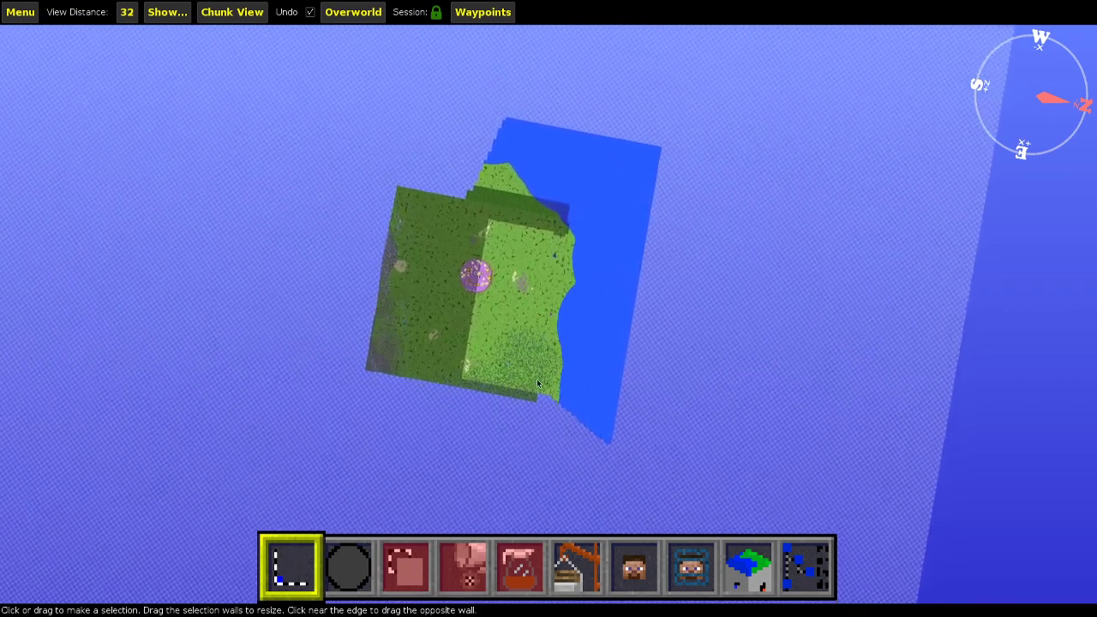
key(w)
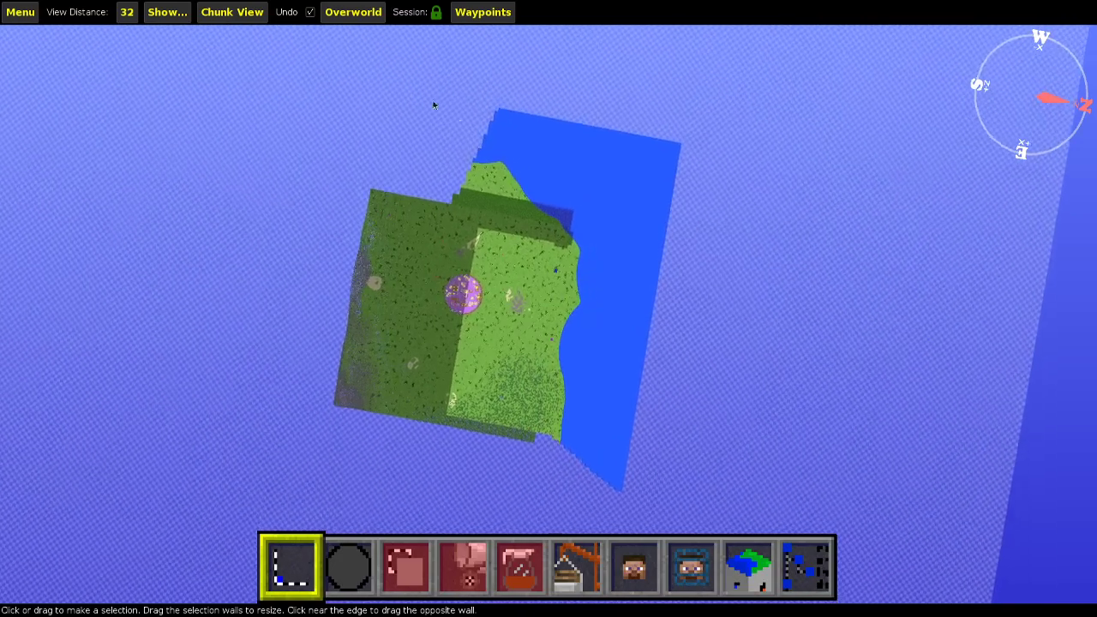
key(w)
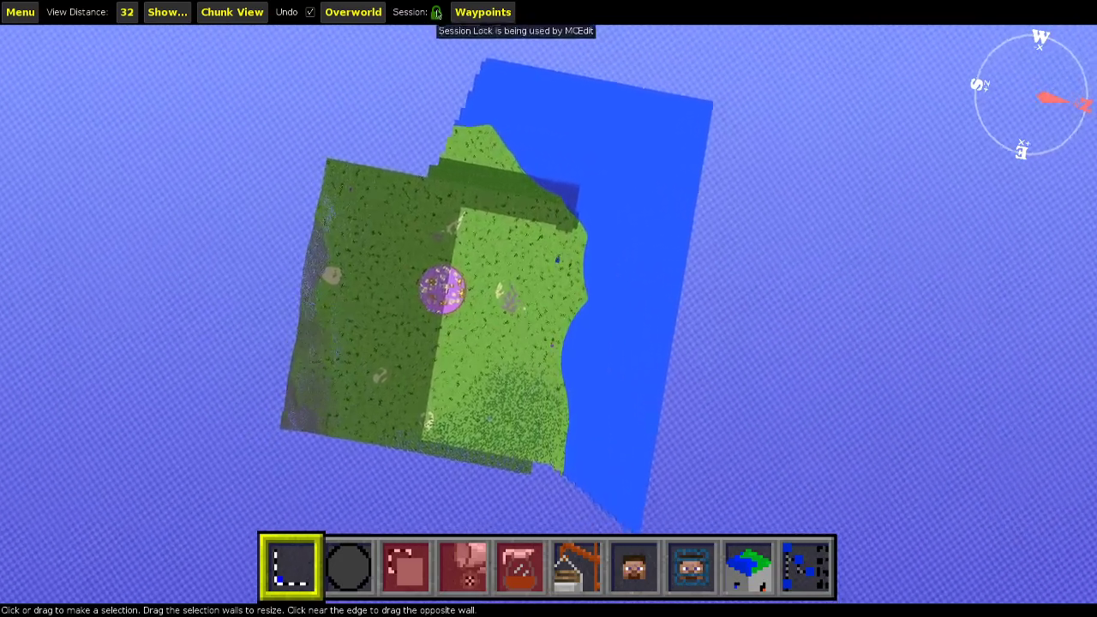
key(w)
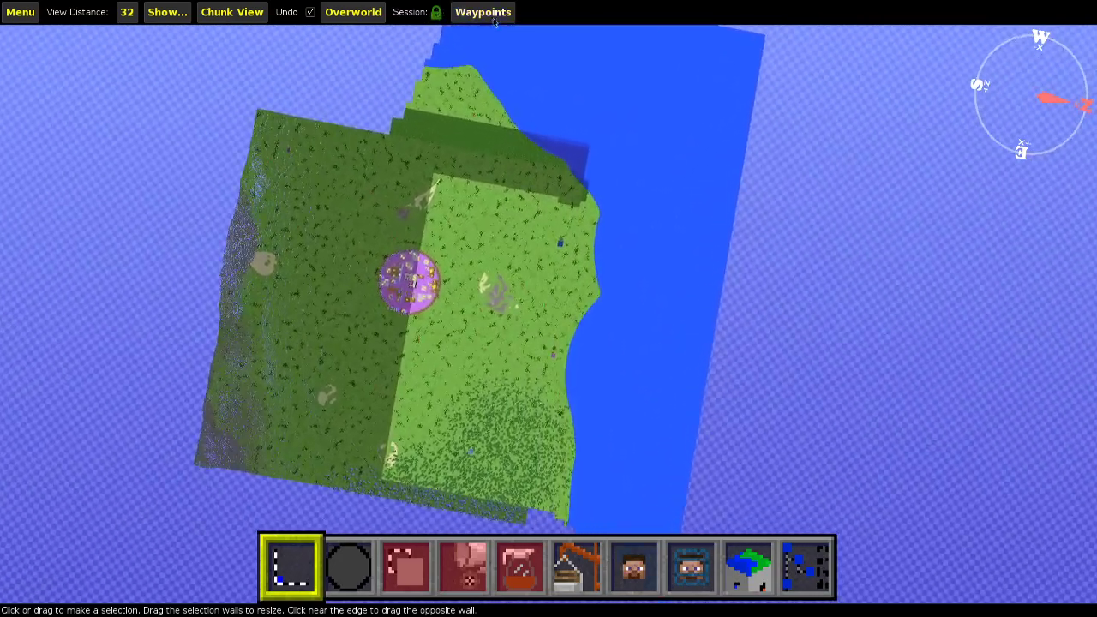
key(w)
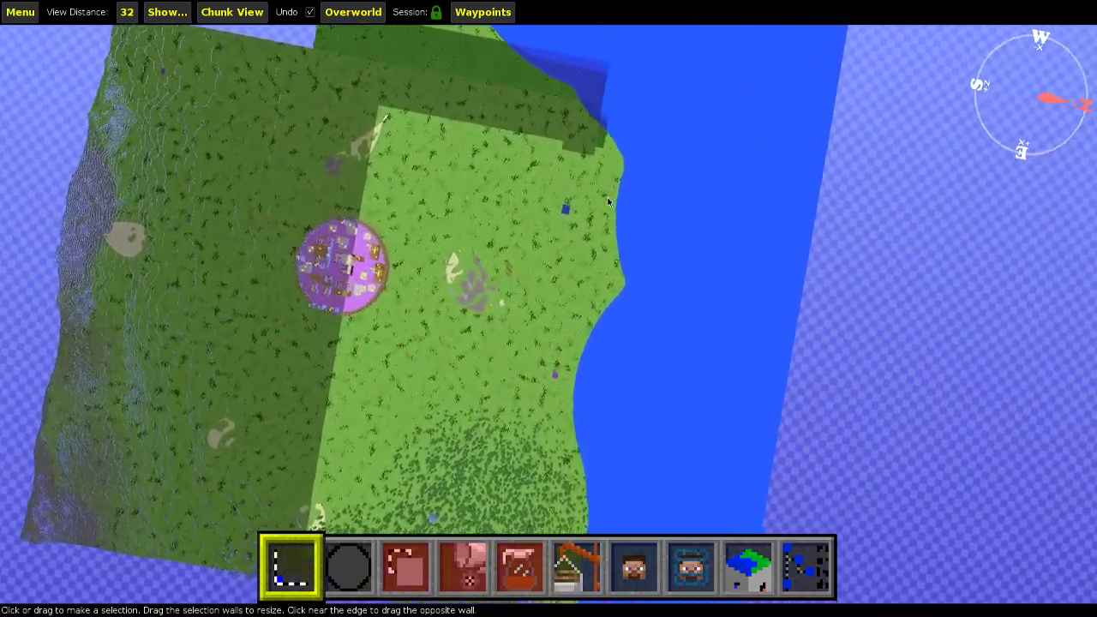
key(w)
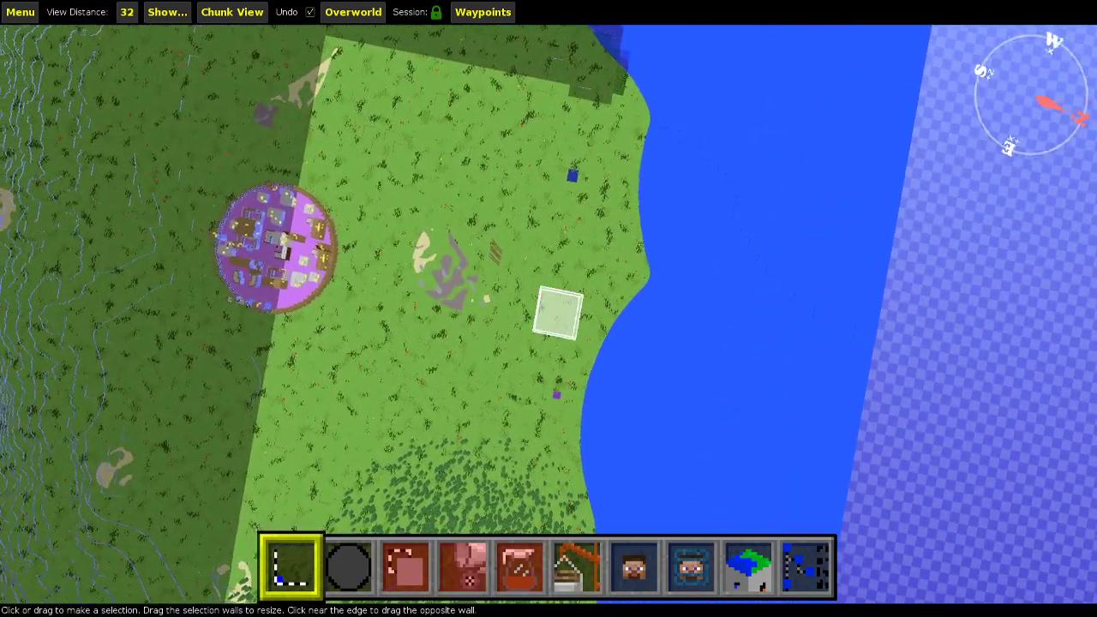
Examine the whole island from a rotated overhead angle and compare its size with the surrounding empty area.
key(s)
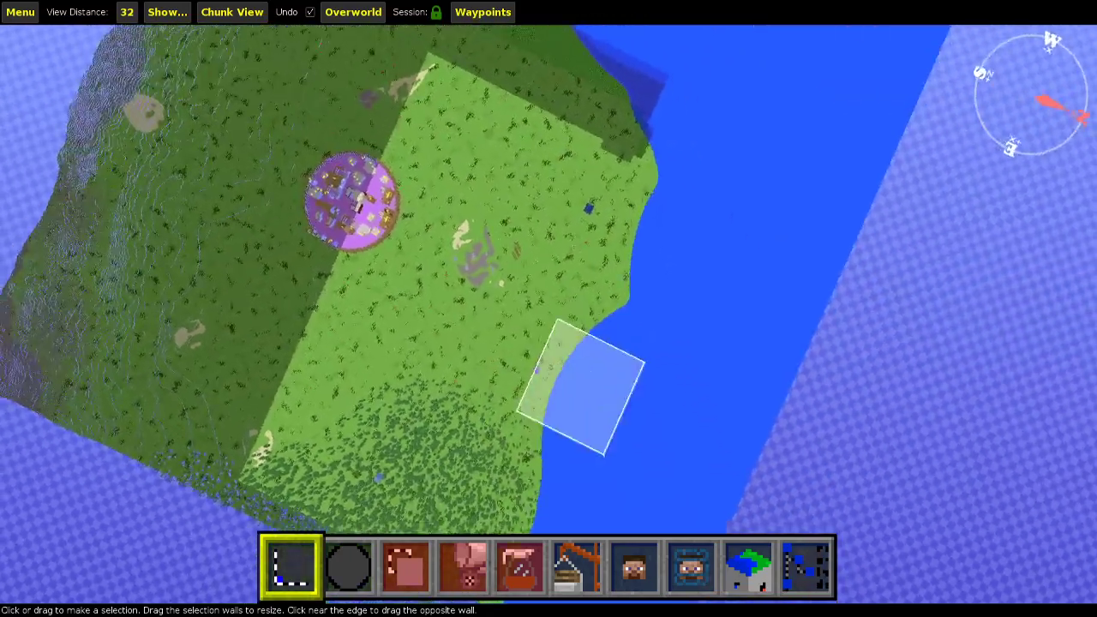
key(s)
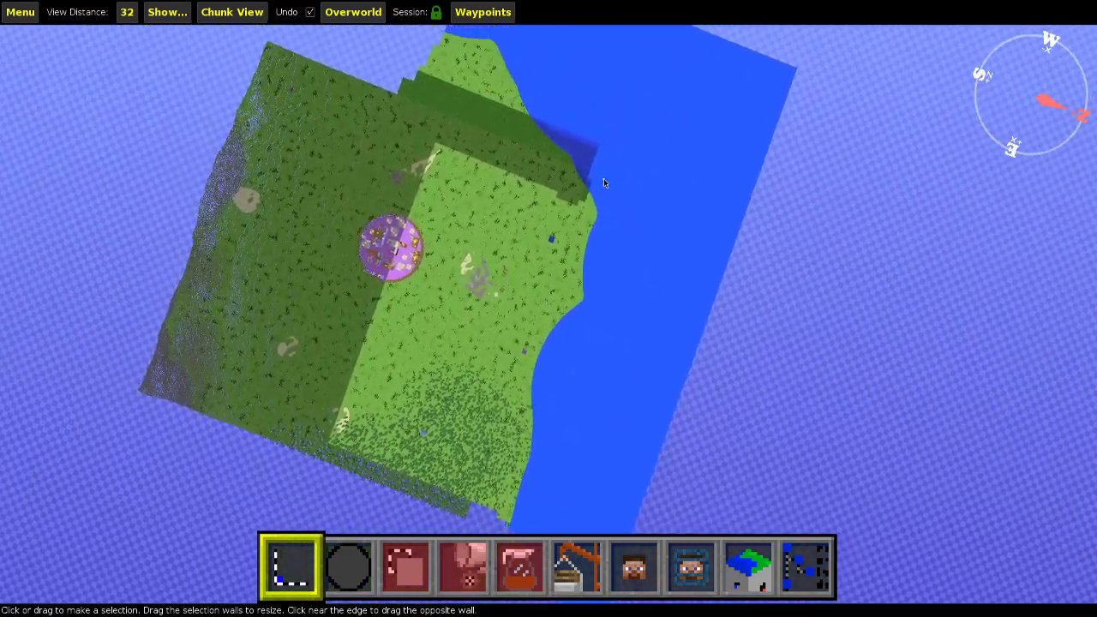
key(s)
right_click(597, 181)
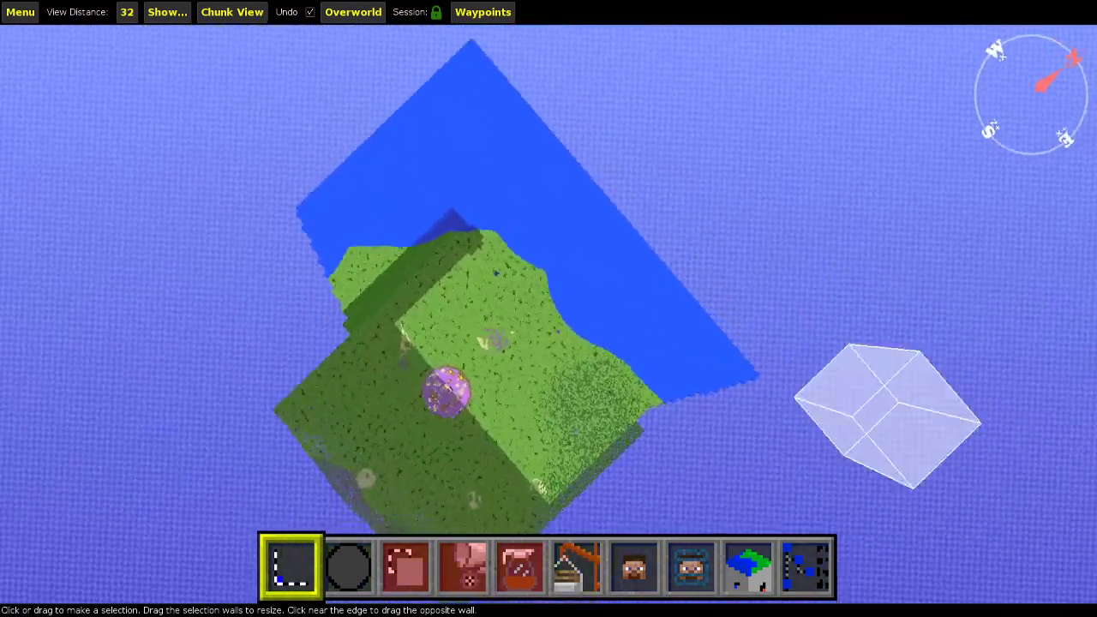
right_click(594, 183)
key(s)
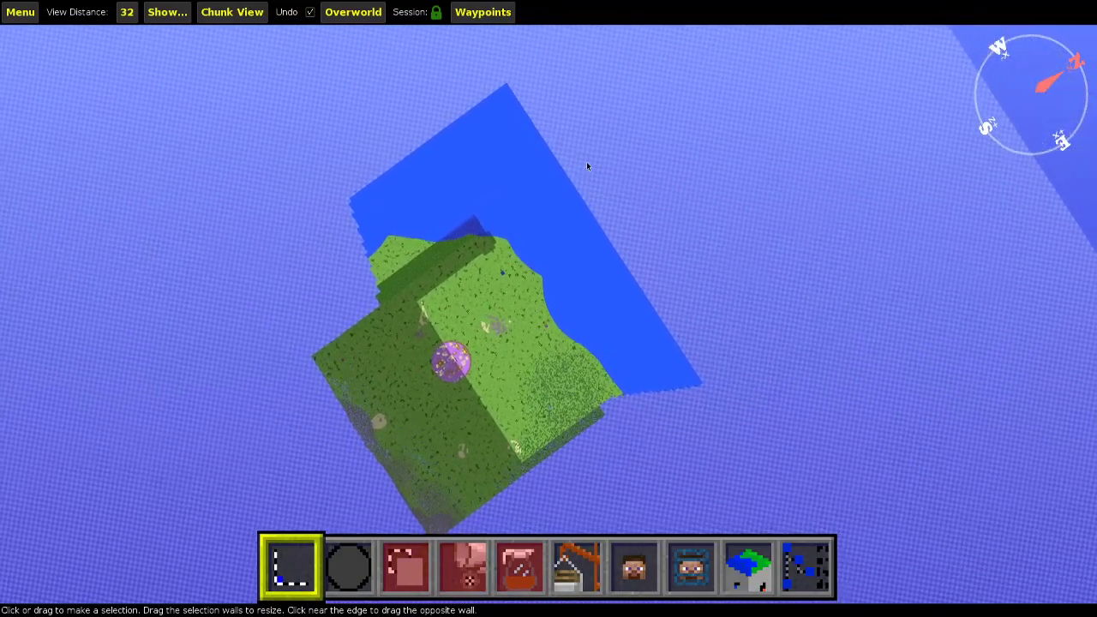
key(s)
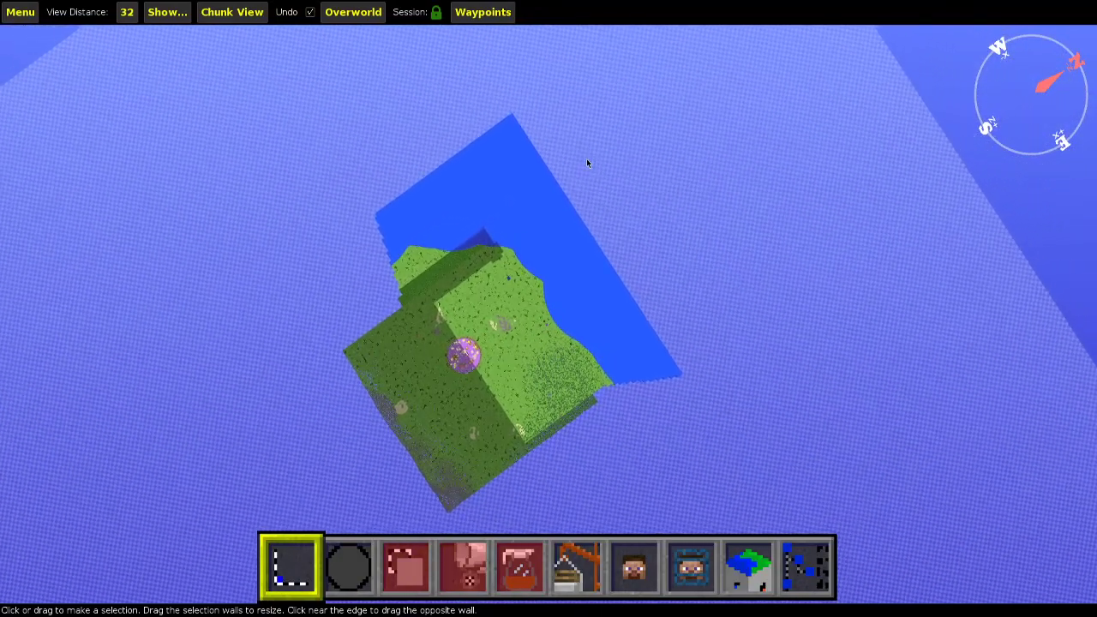
key(s)
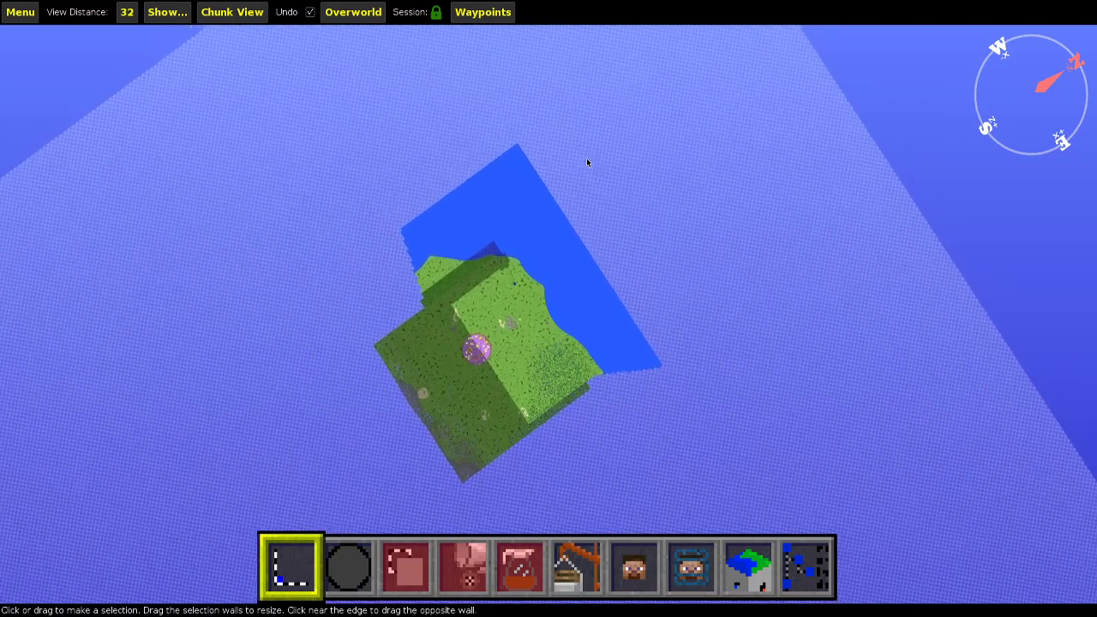
key(s)
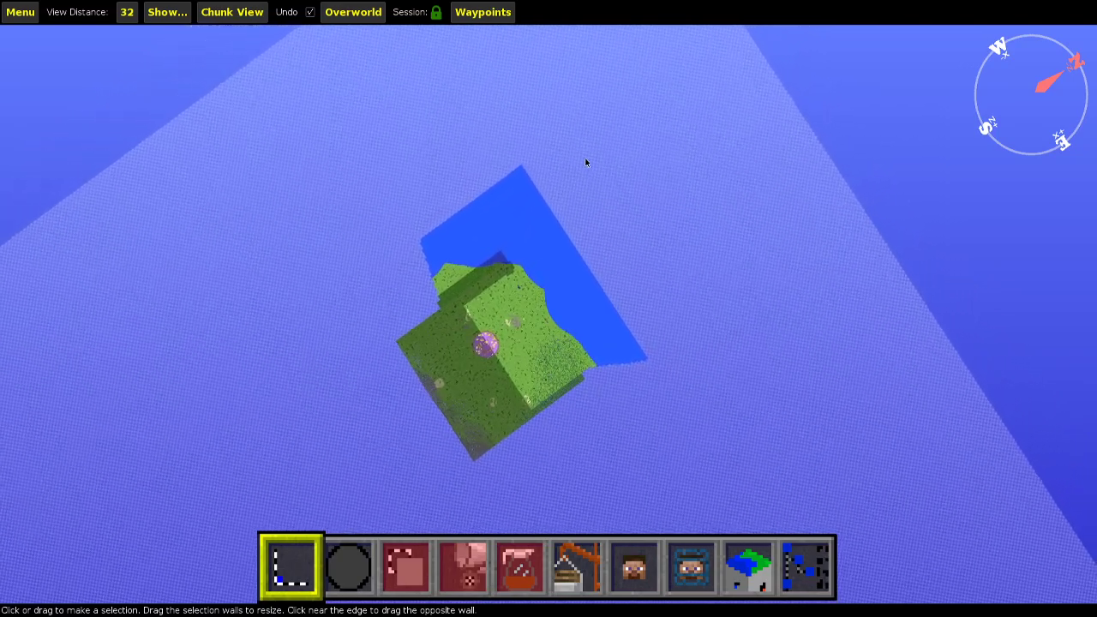
key(s)
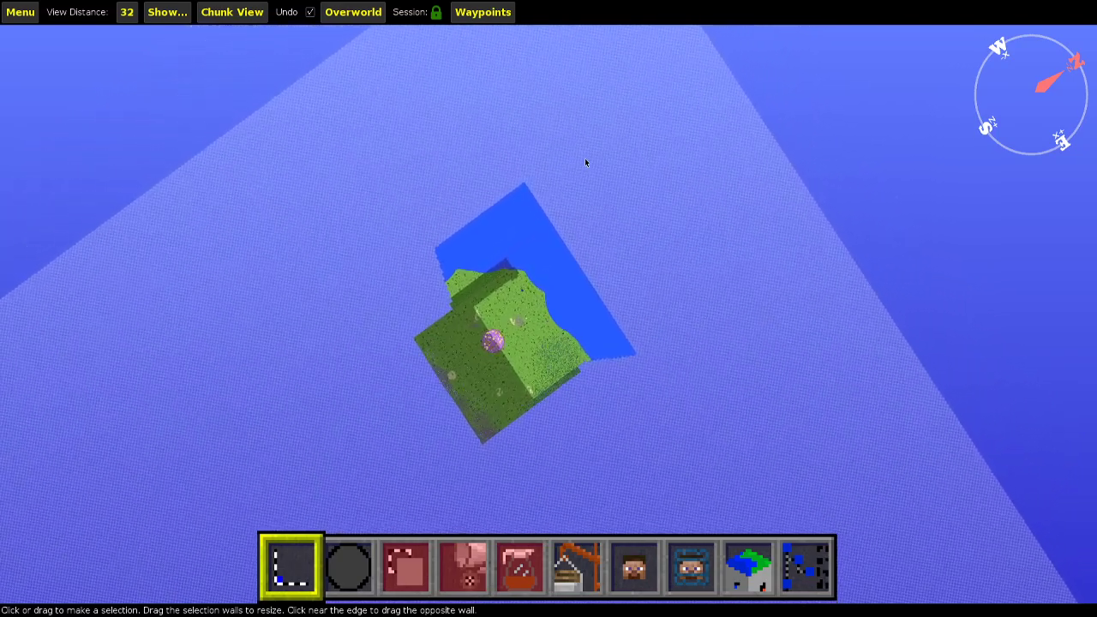
key(s)
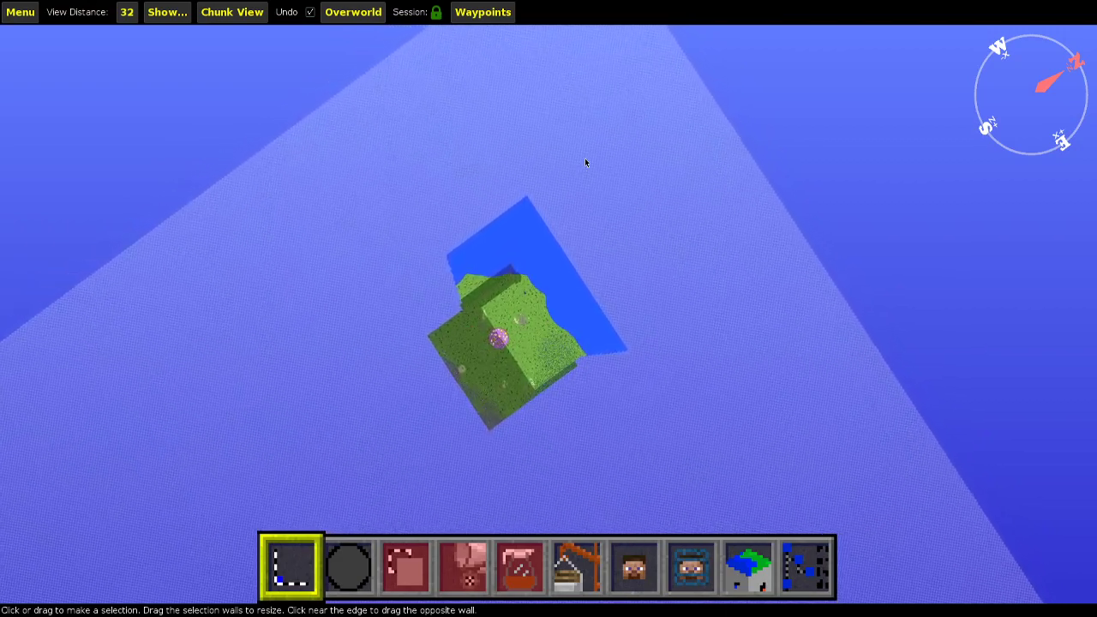
key(s)
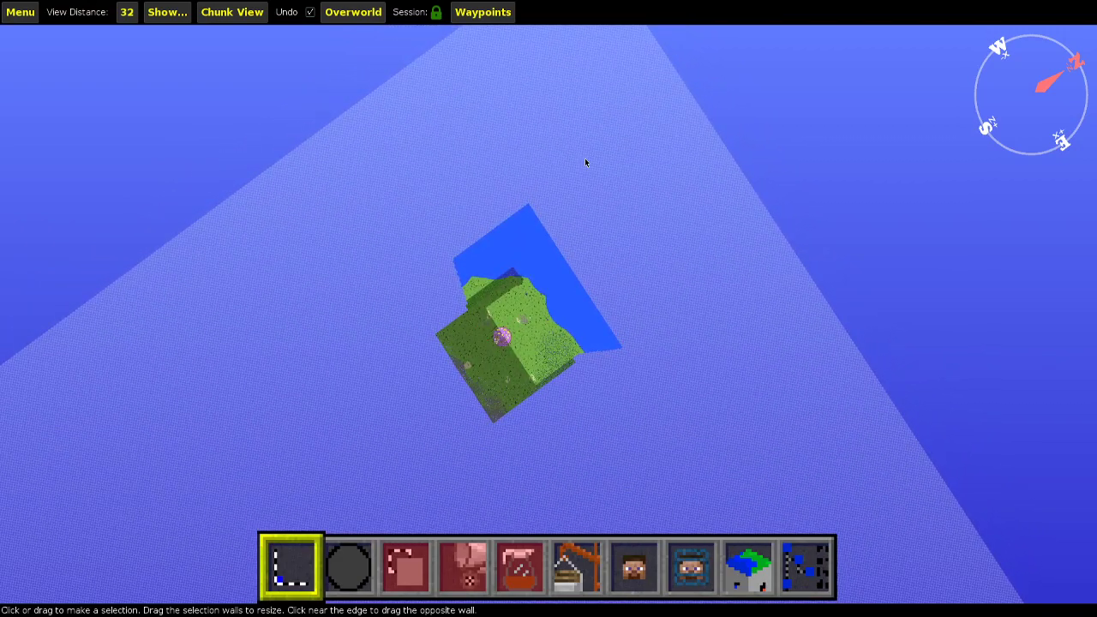
Examine the island from directly above at decreasing height, down to the purple square near the shoreline.
key(w)
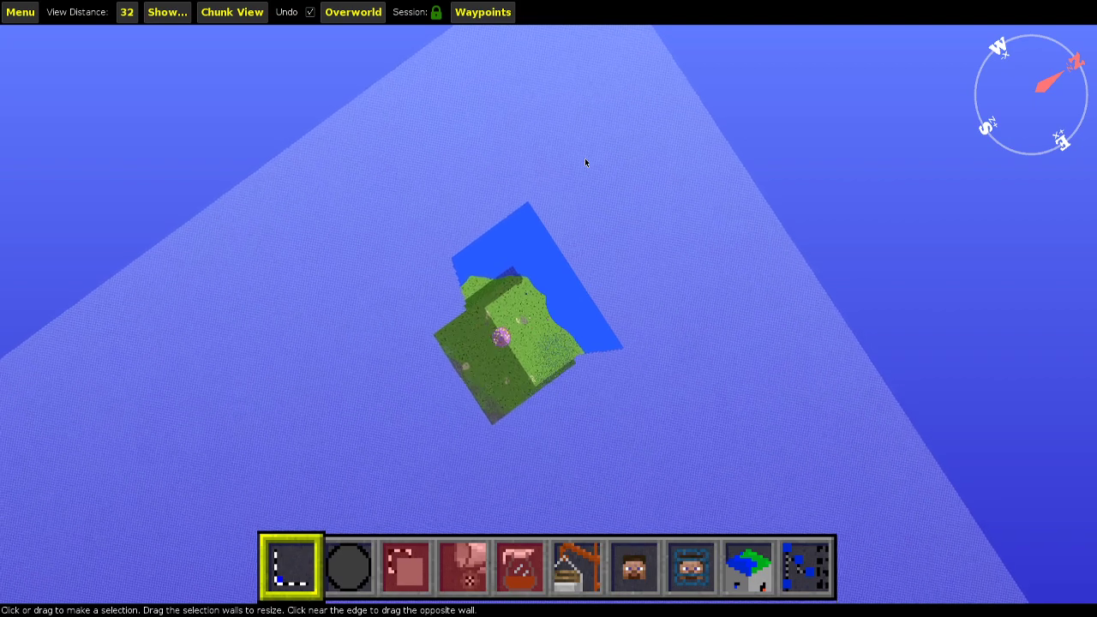
key(w)
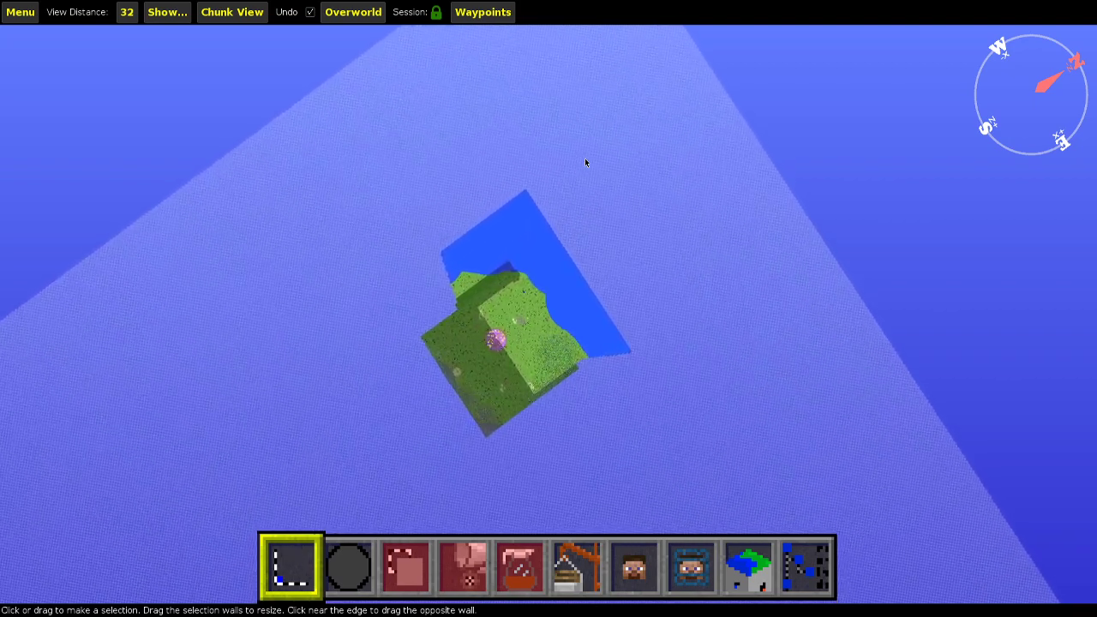
key(w)
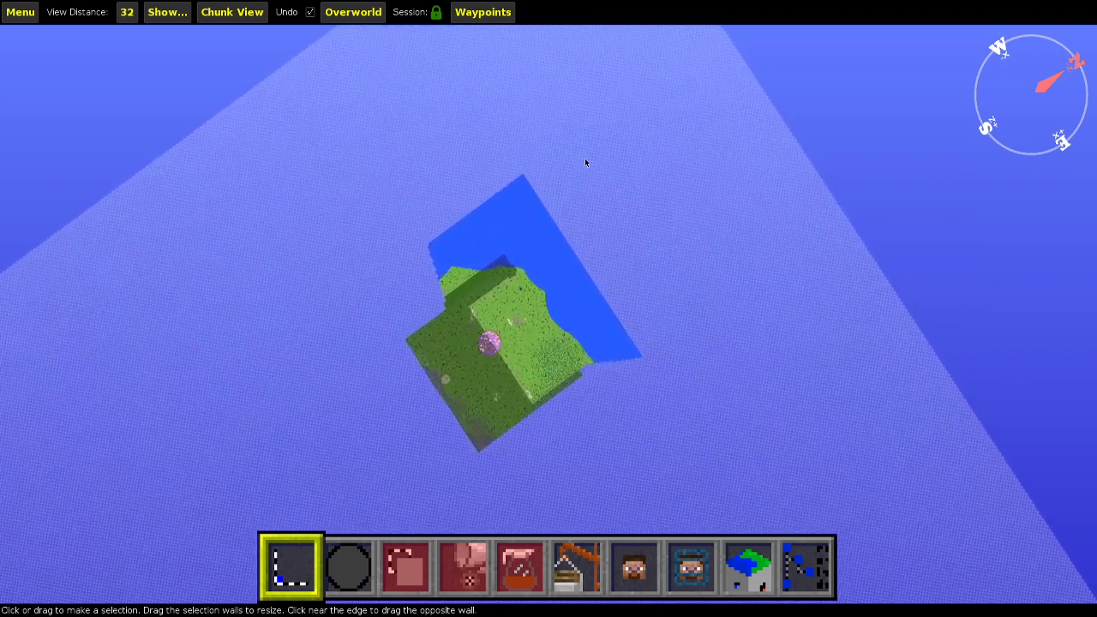
key(w)
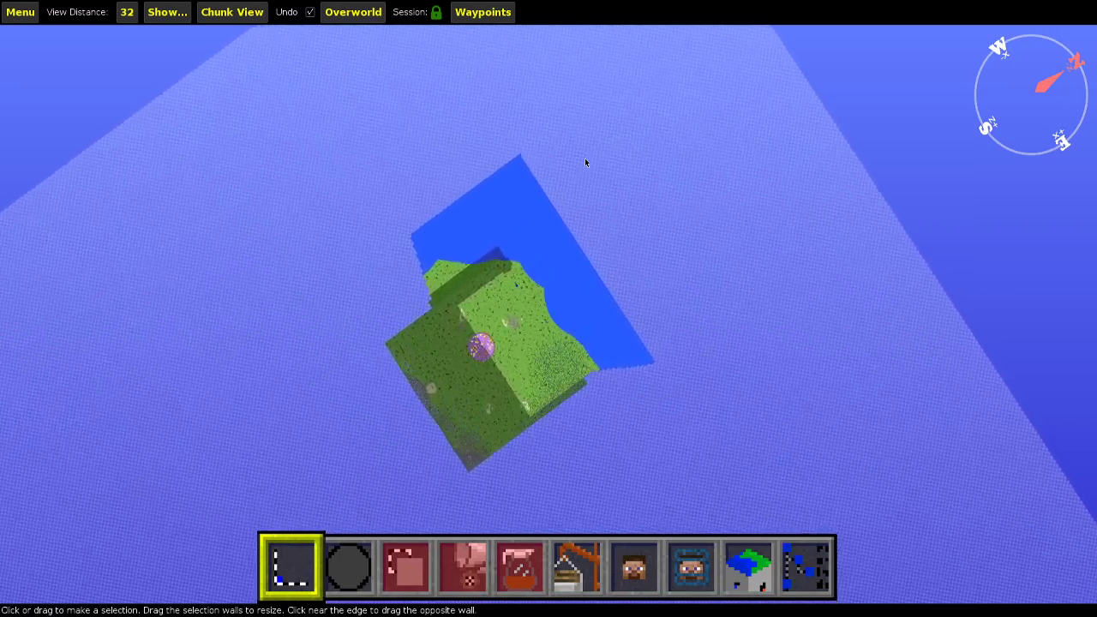
key(w)
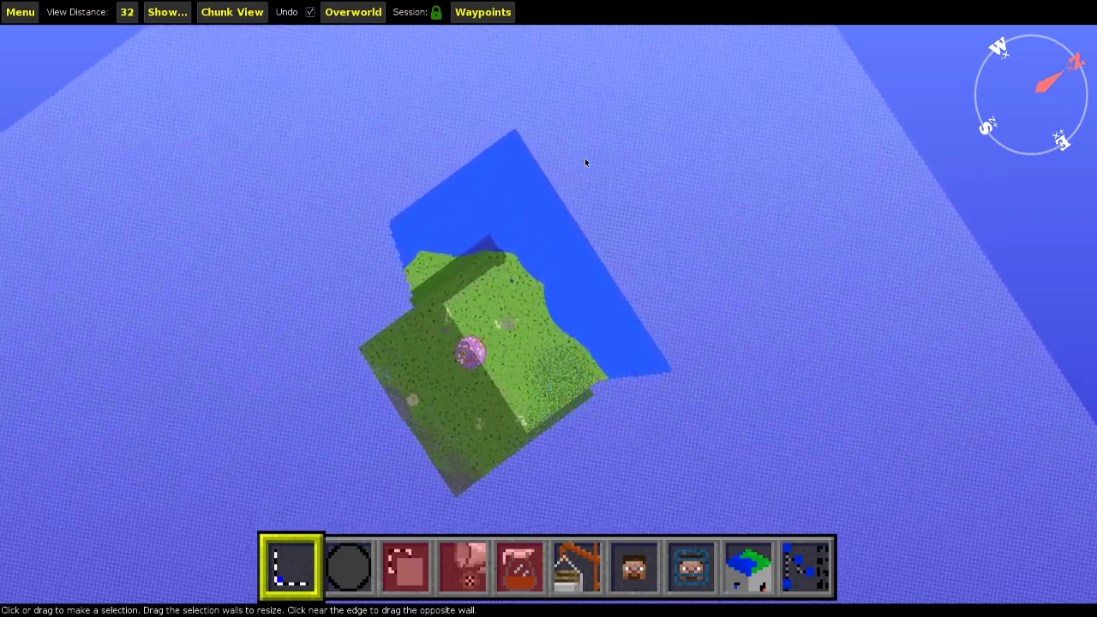
key(w)
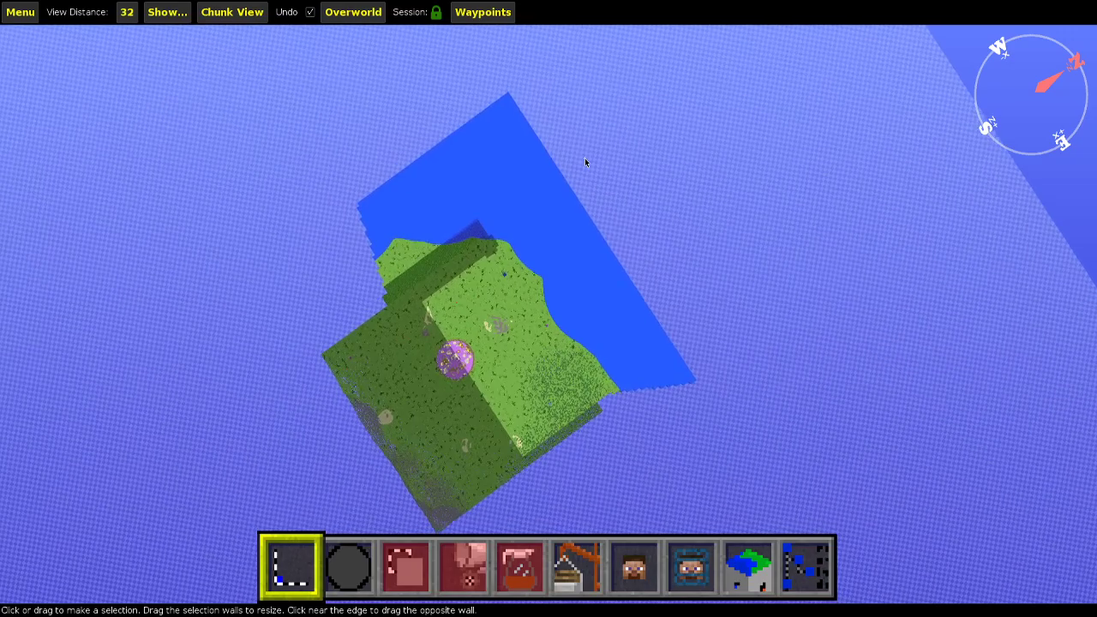
key(w)
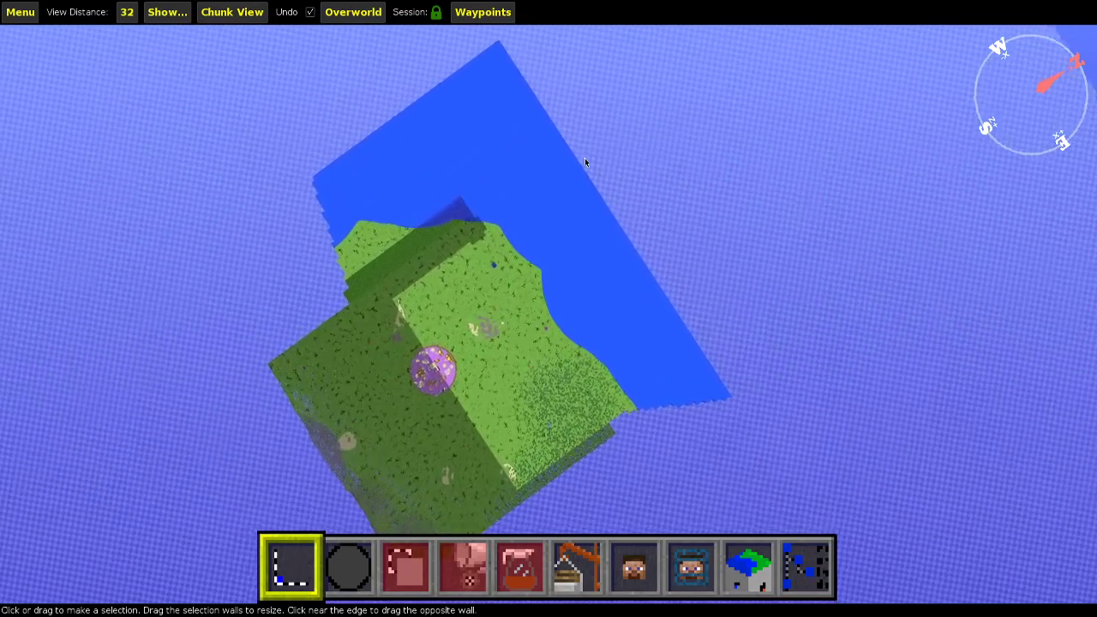
key(w)
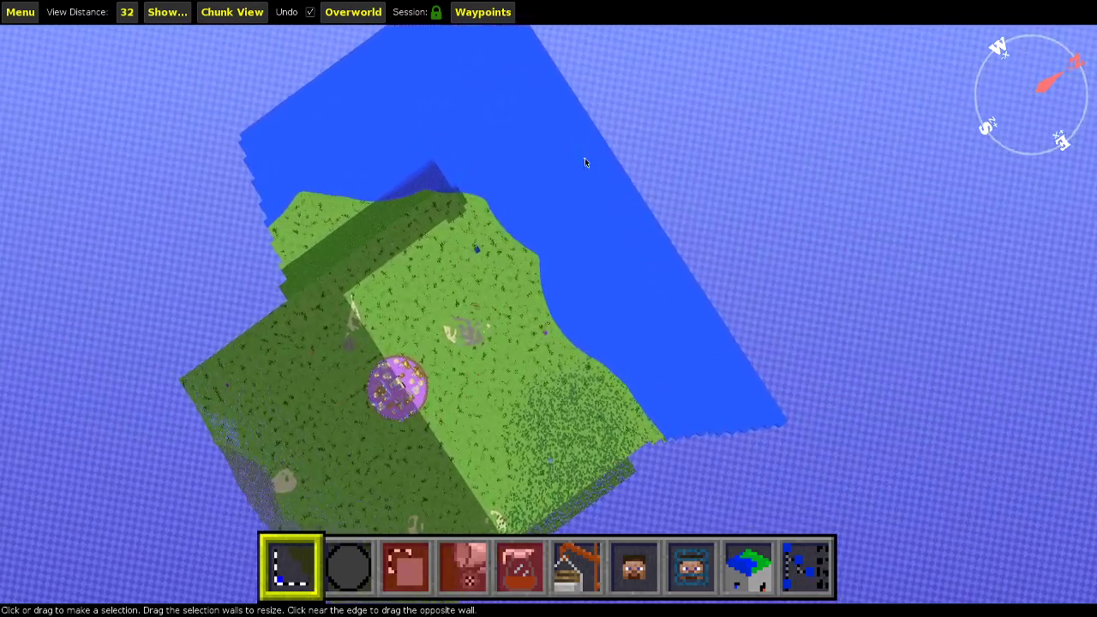
key(w)
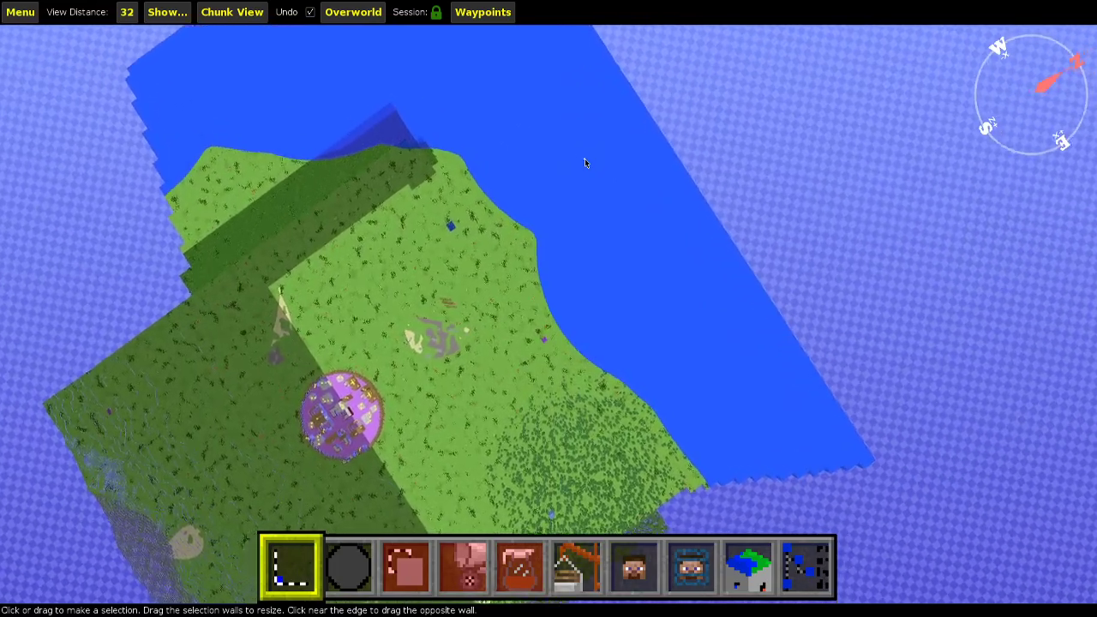
key(w)
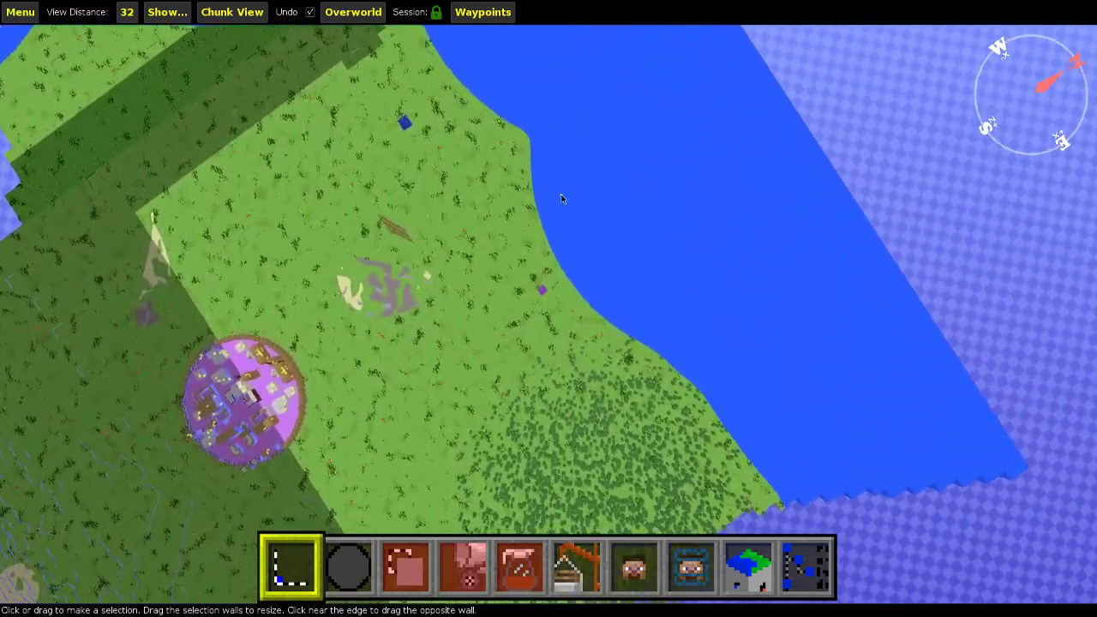
key(w)
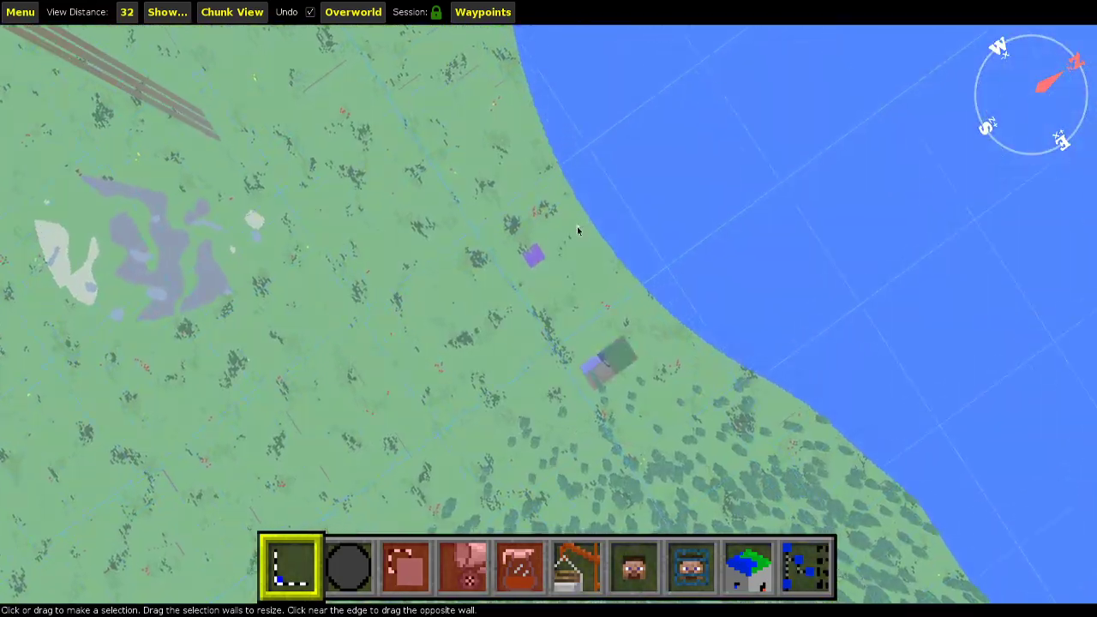
key(w)
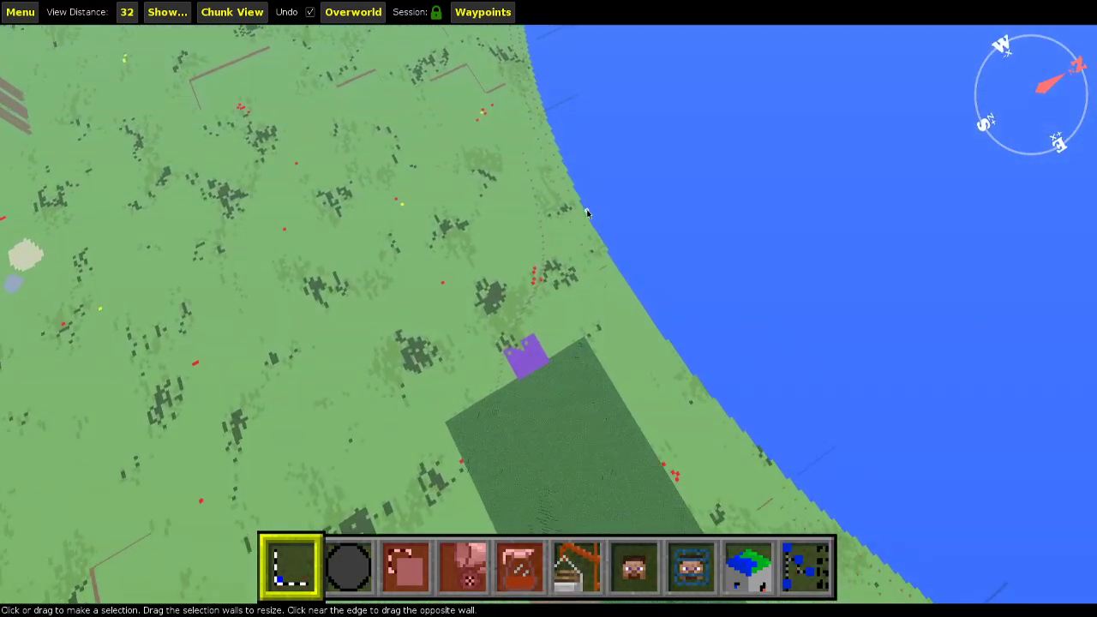
key(w)
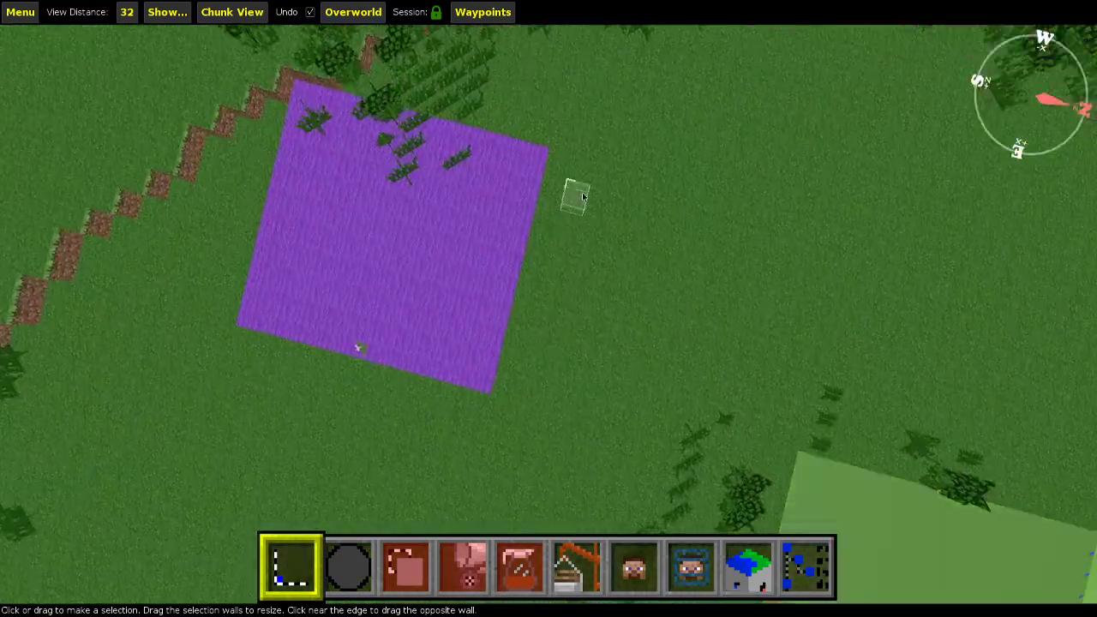
Examine the purple square and the dirt ridge, vegetation and grassland around it from low angles.
right_click(583, 195)
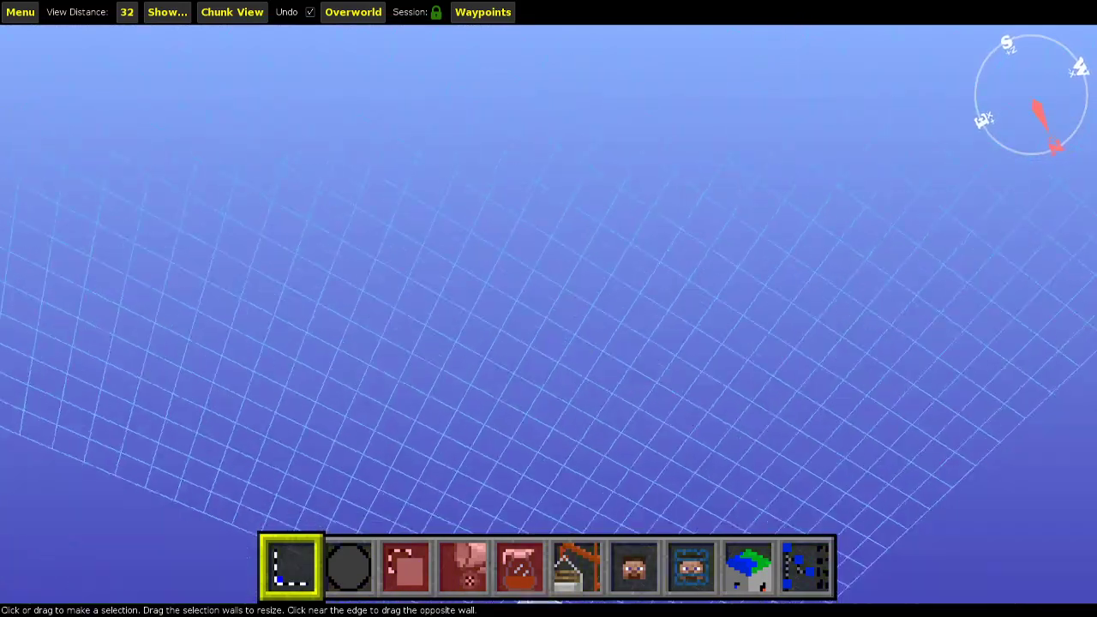
key(w)
key(a)
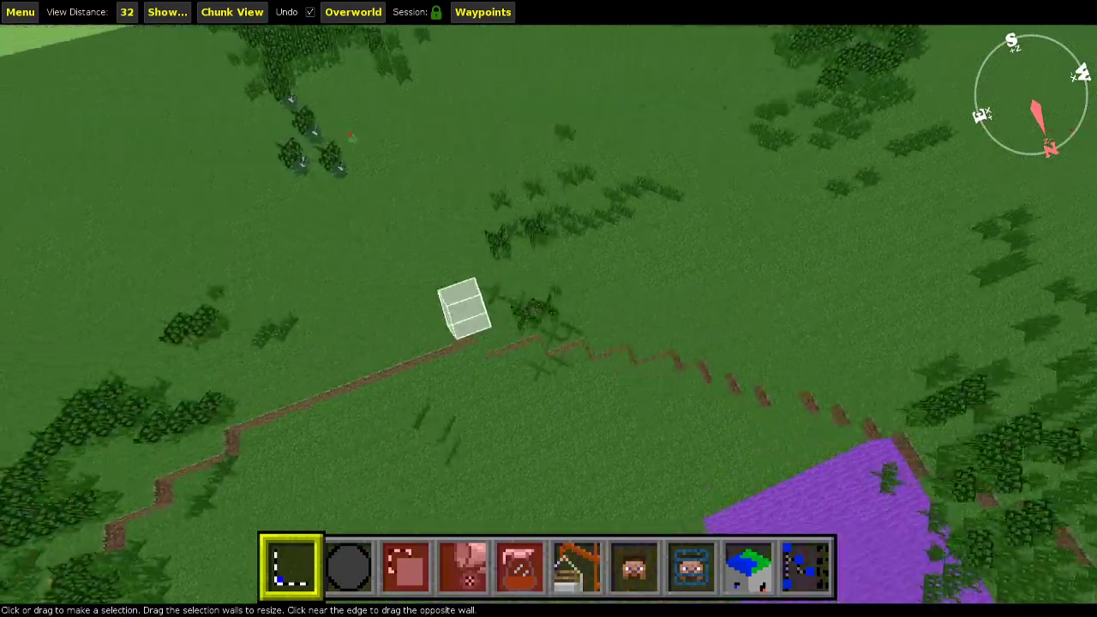
key(d)
key(a)
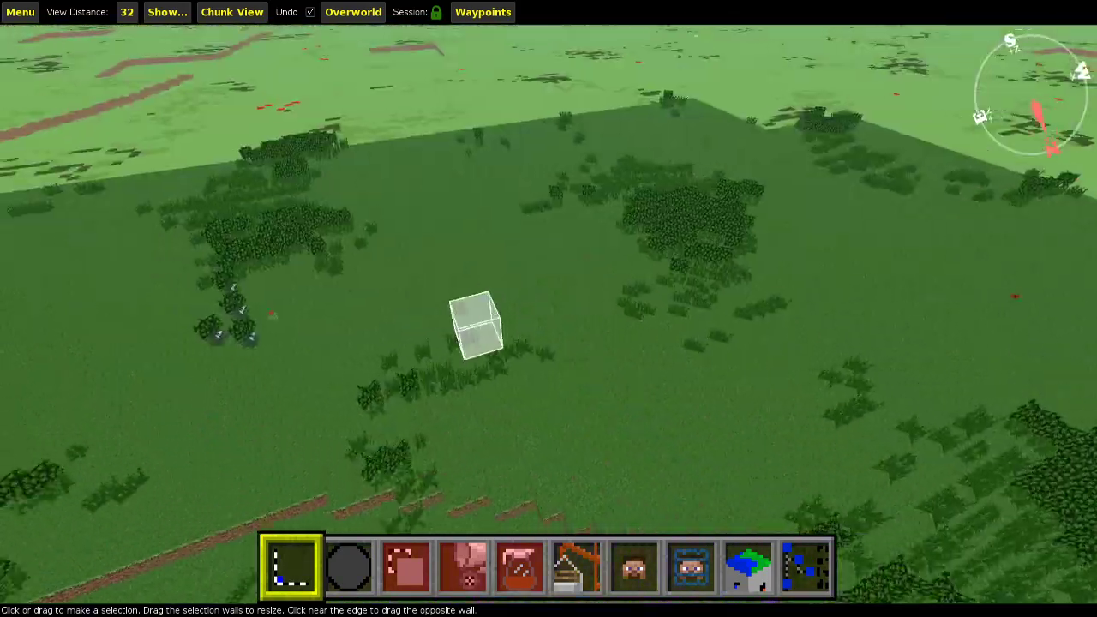
key(a)
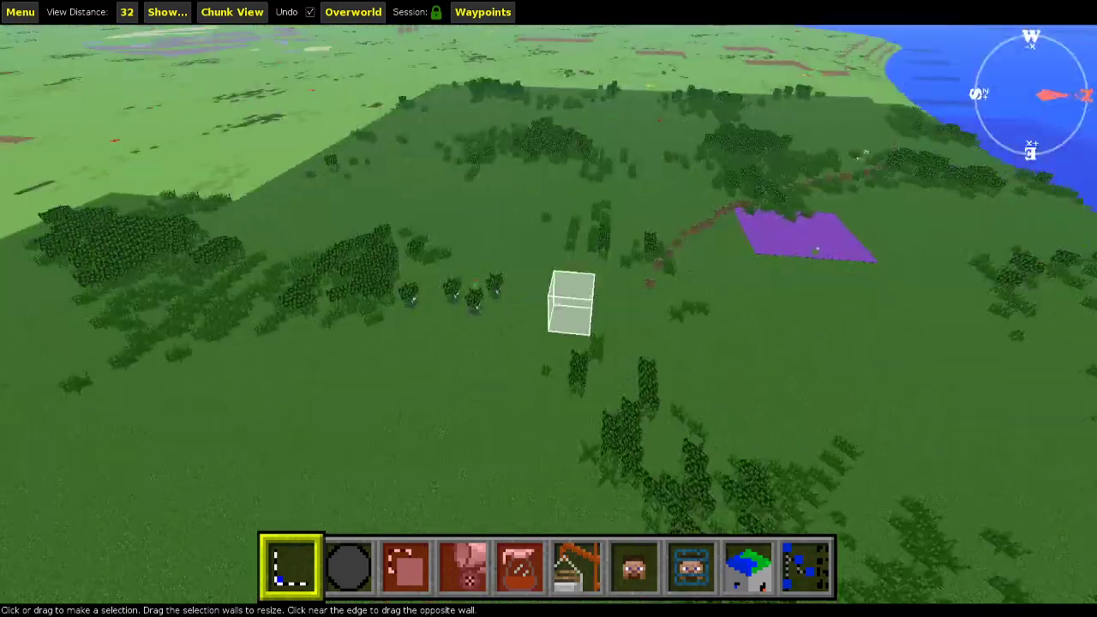
right_click(561, 185)
key(d)
key(w)
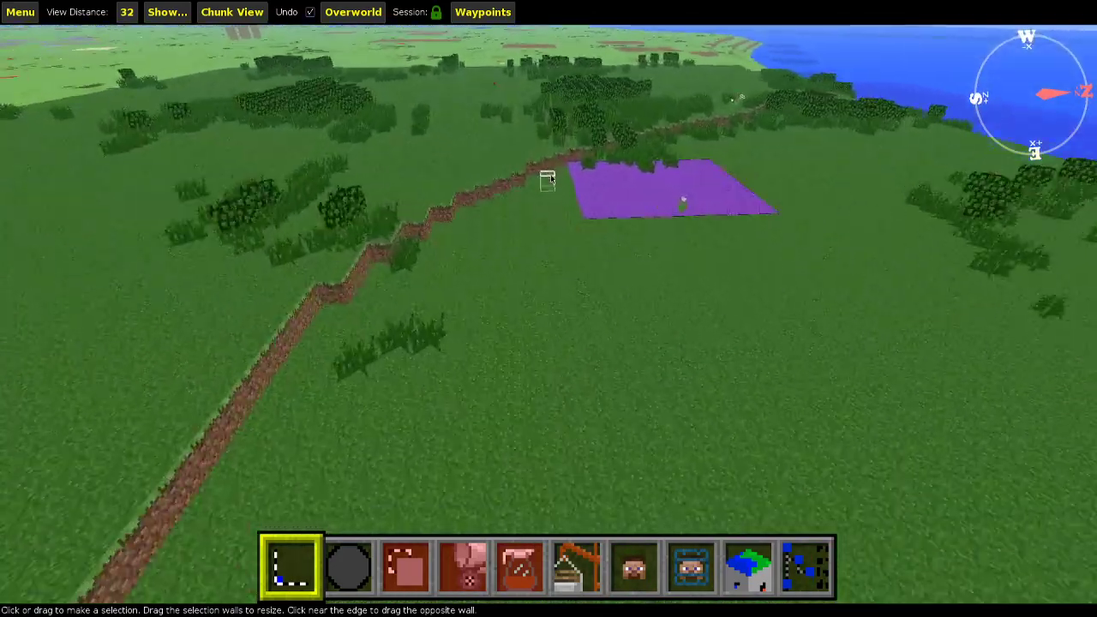
right_click(432, 201)
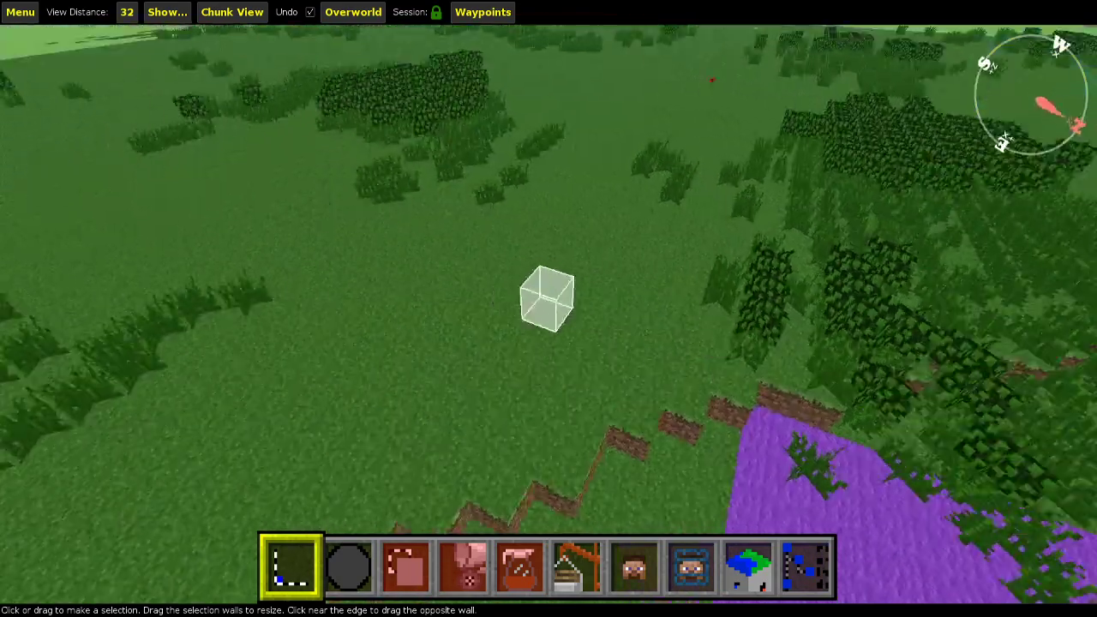
key(s)
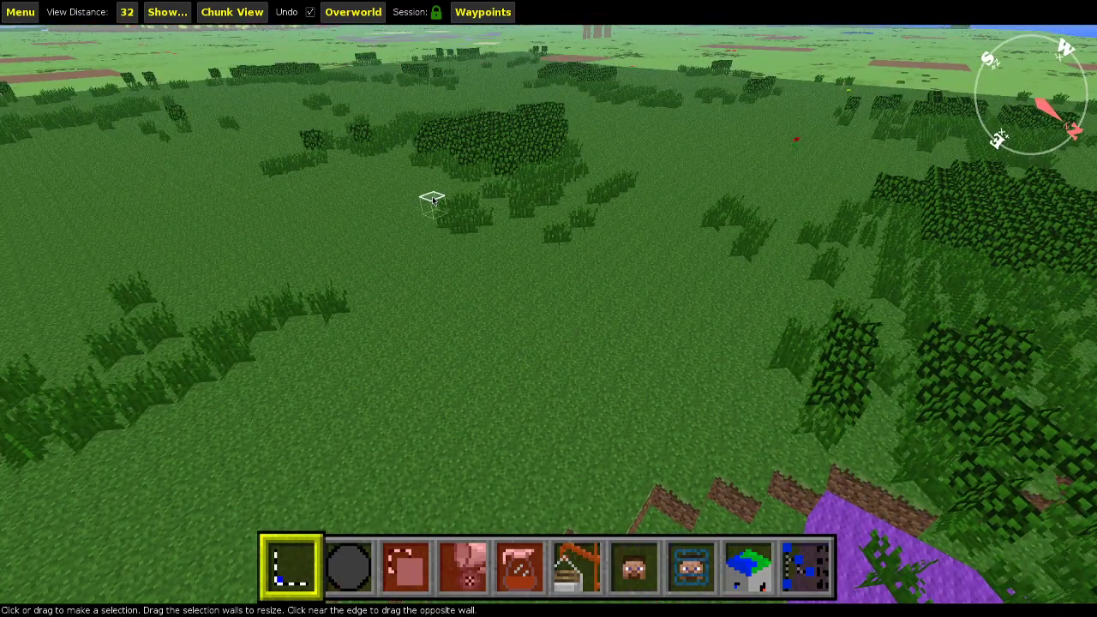
key(s)
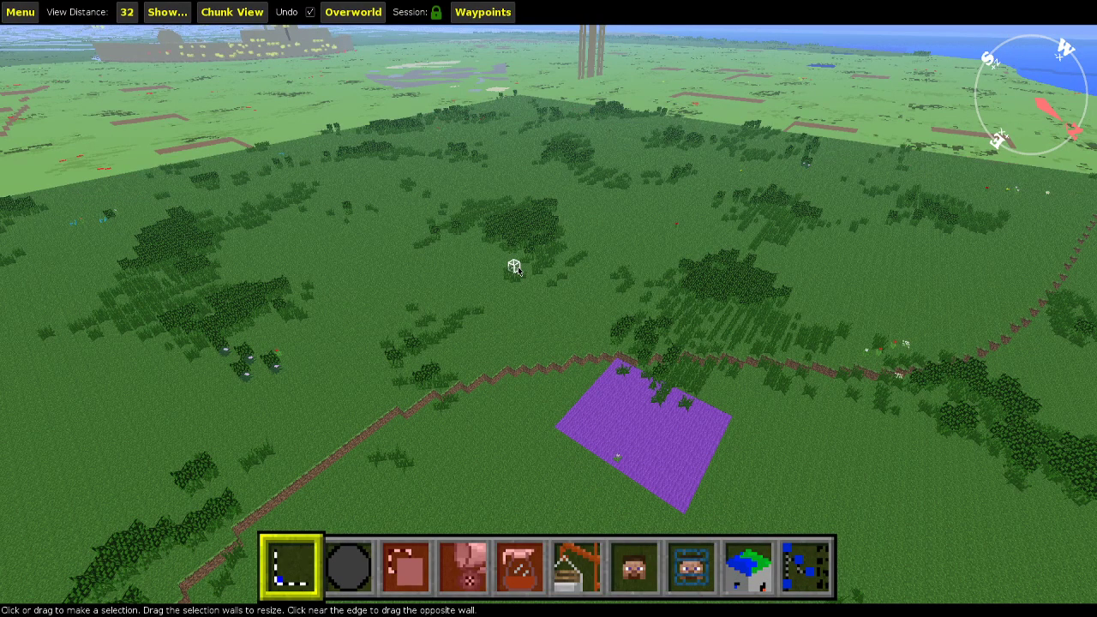
Examine the grassland beside the purple square from a higher vantage point facing west.
key(w)
right_click(518, 269)
key(a)
right_click(543, 266)
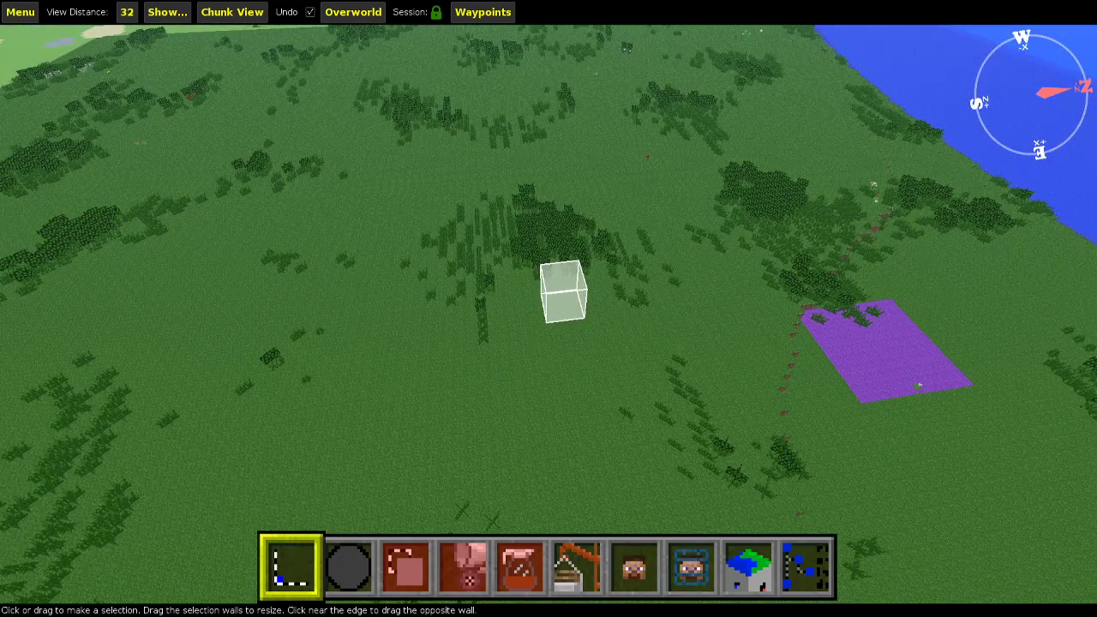
key(s)
key(w)
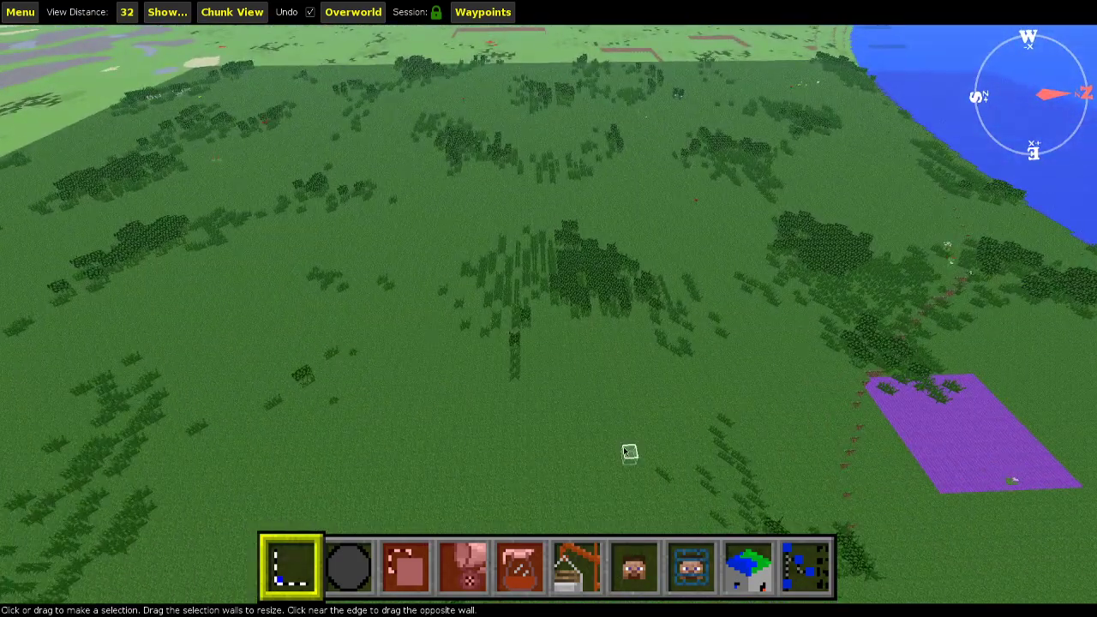
Select an area 72 wide, 94 long and 1 block high beside the island's coast, nudging both corners to float above the water.
key(d)
right_click(594, 350)
right_click(549, 334)
drag(451, 279, 1001, 249)
key(d)
click(576, 519)
key(shift+q)
click(538, 519)
key(shift+q)
Fill the selected area with grass blocks, and save the world with the selection cleared.
key(4)
key(4)
text(gras)
key(Return)
key(Return)
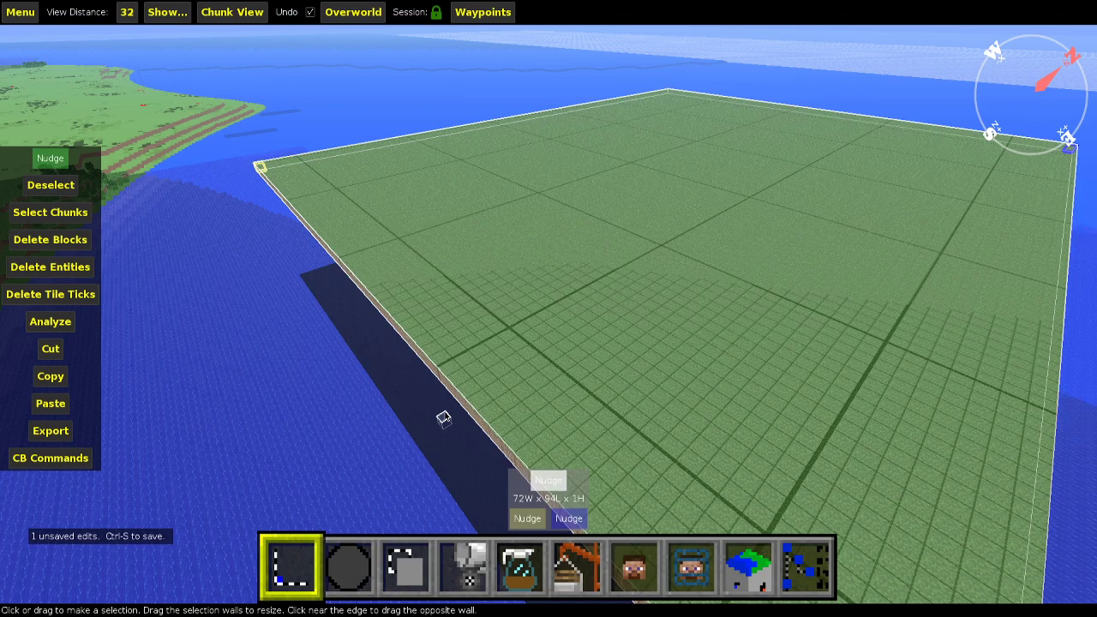
key(ctrl+d)
key(ctrl+s)
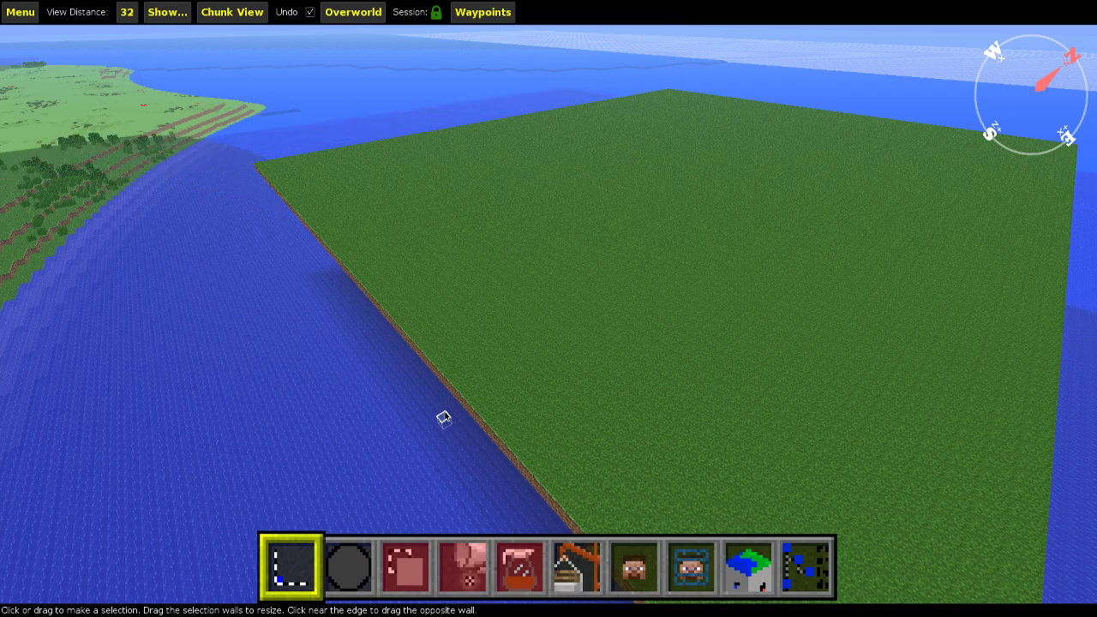
Examine the surface and edges of the new grass platform above the water.
key(w)
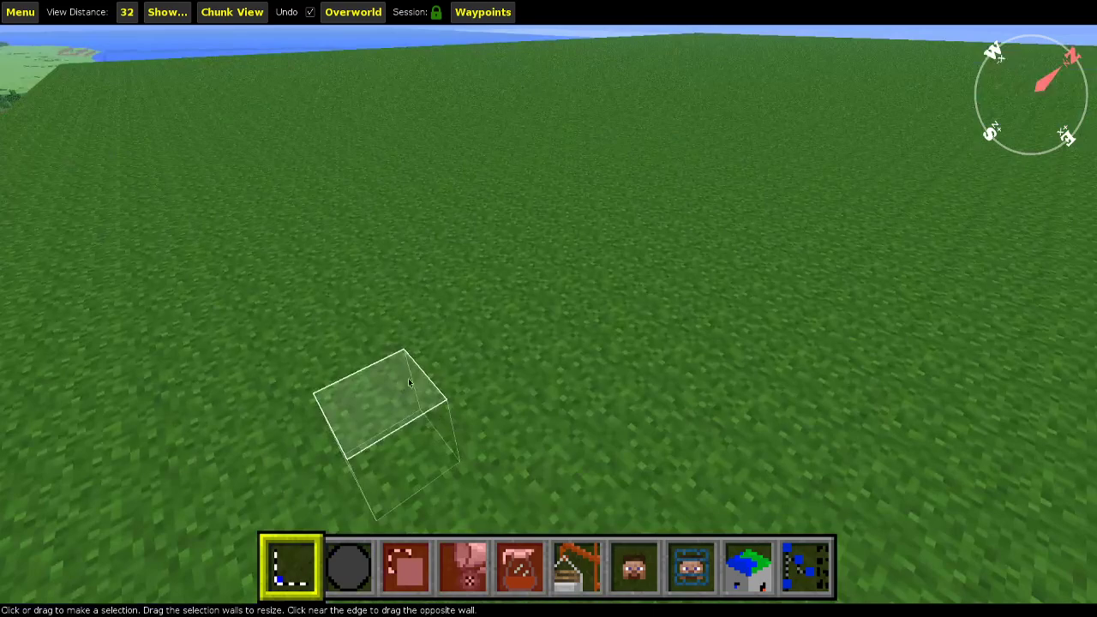
key(space)
key(w)
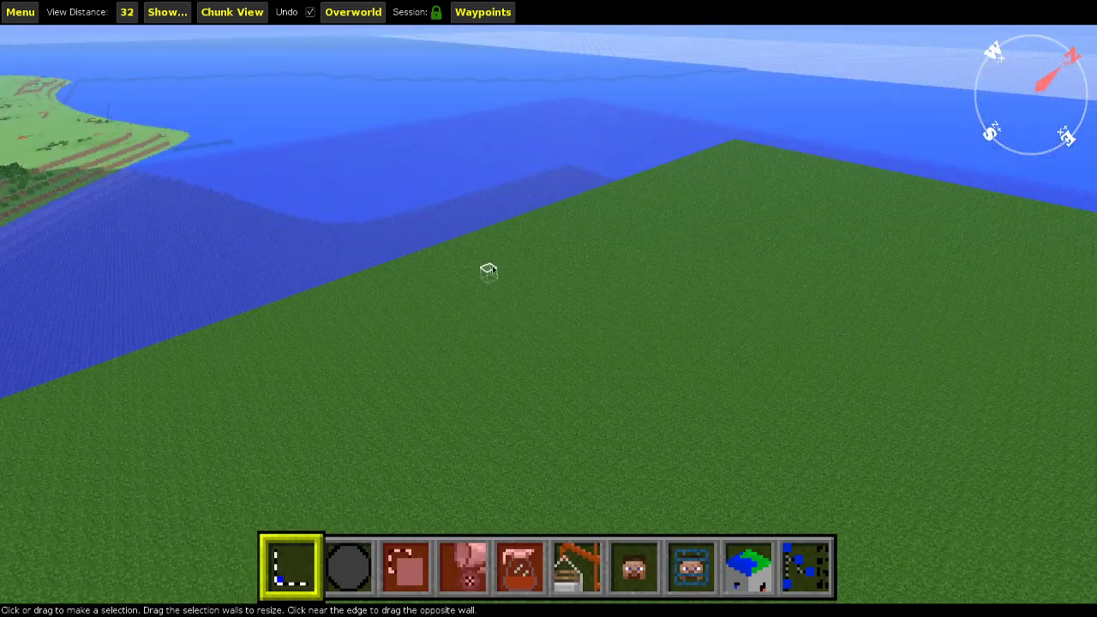
key(a)
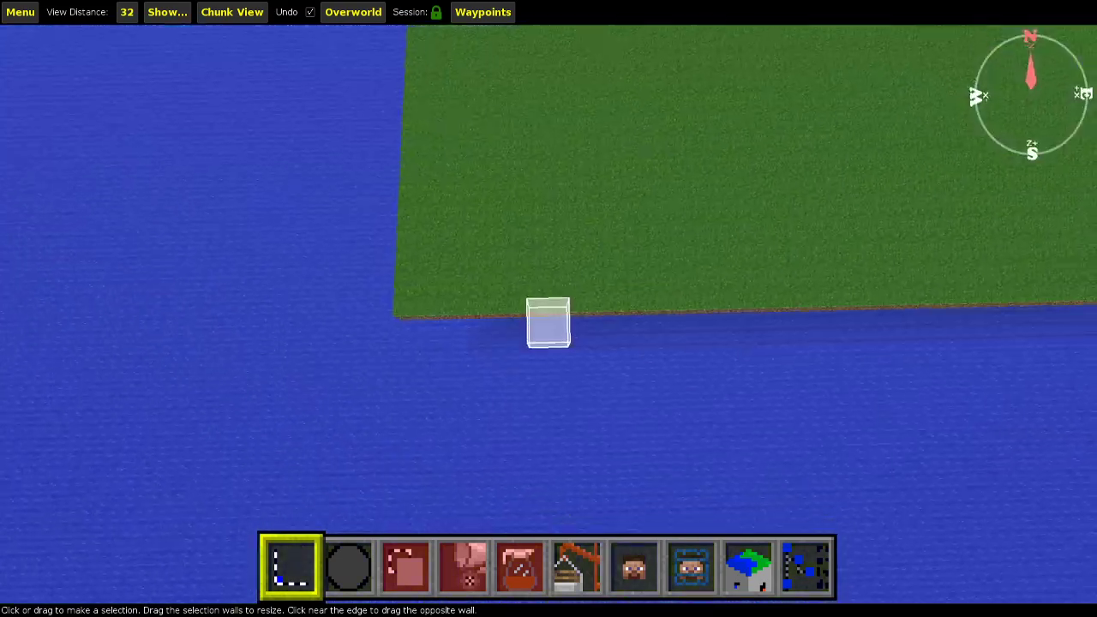
key(d)
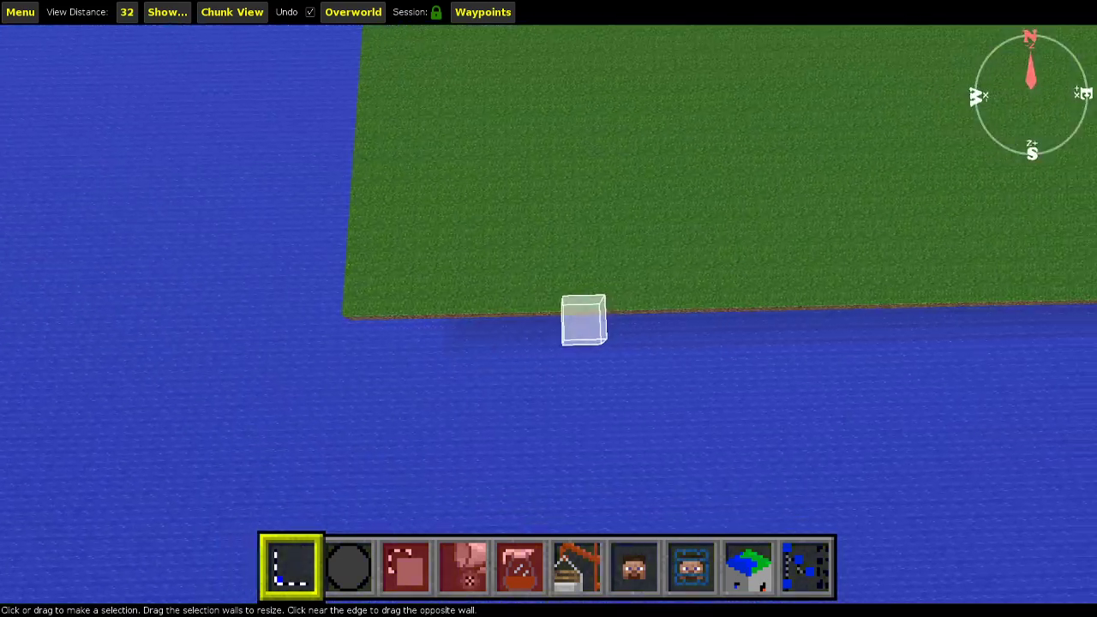
key(d)
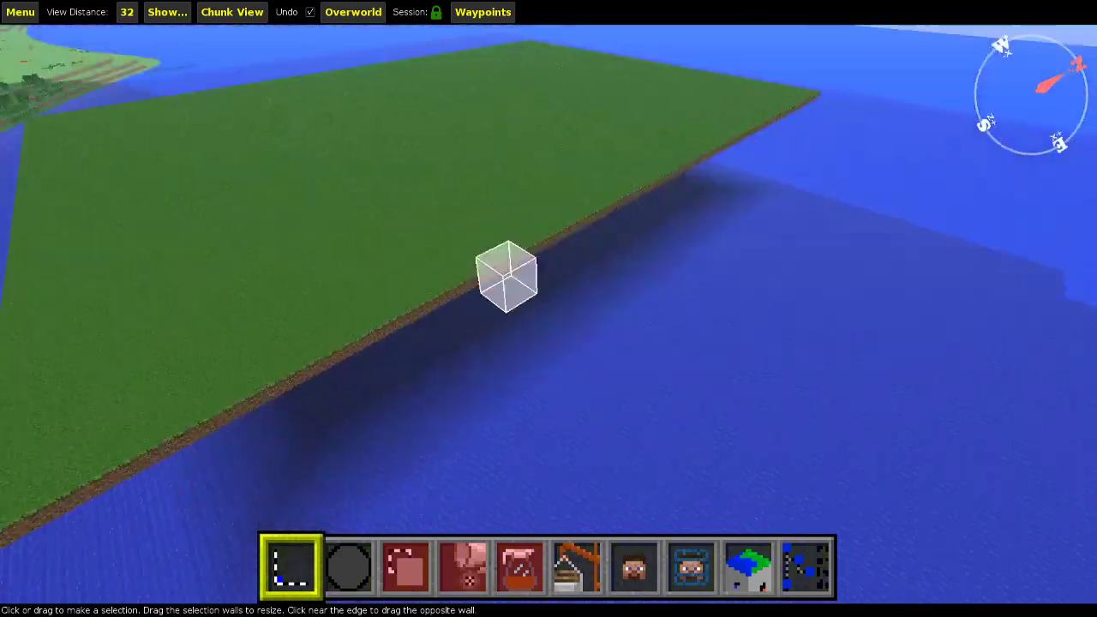
right_click(506, 255)
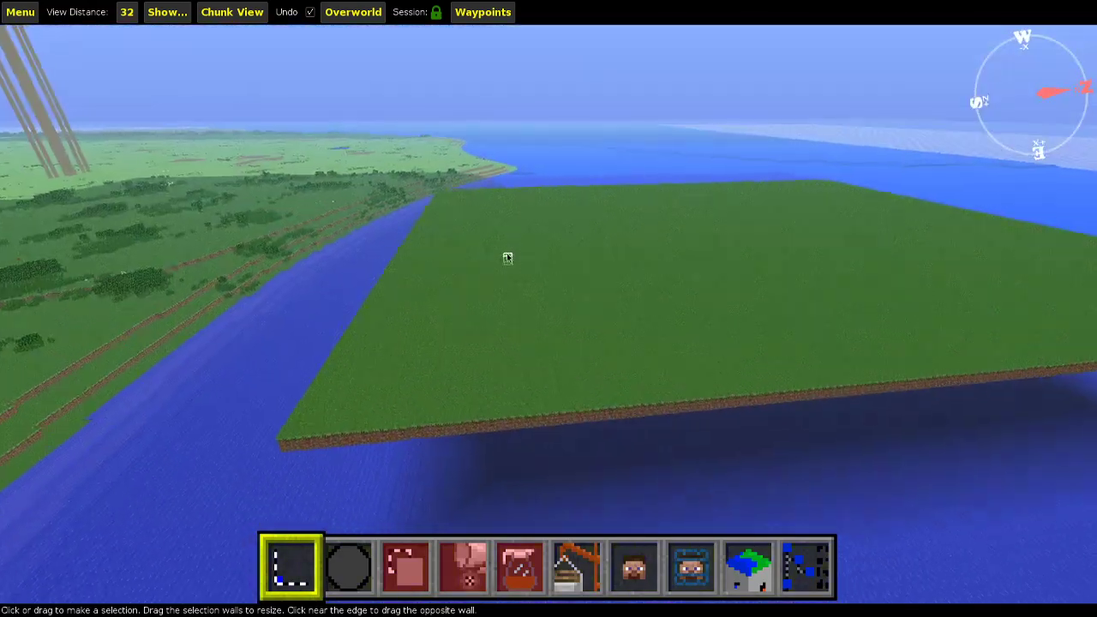
Examine the grass platform's underside and its position relative to the island's coast from several sides.
key(w)
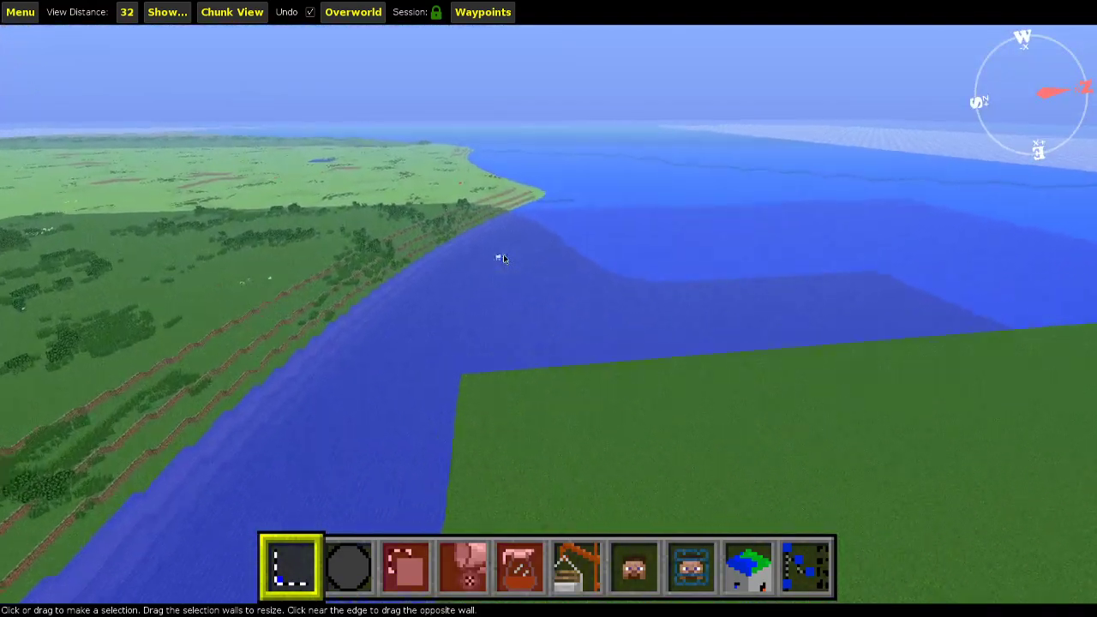
key(w)
key(a)
key(shift)
right_click(503, 254)
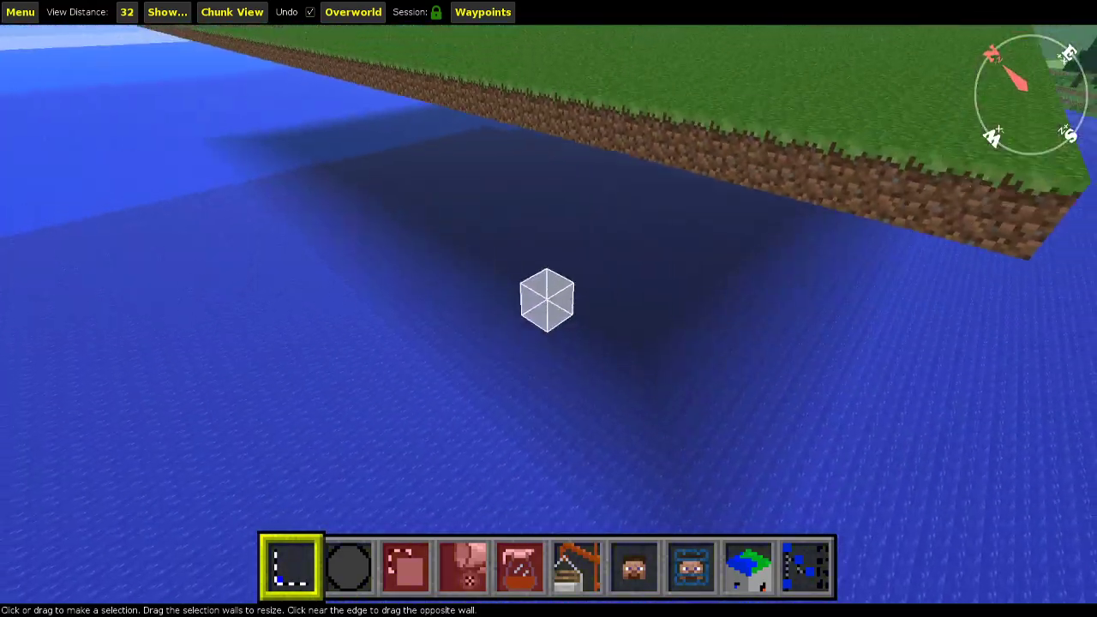
key(space)
key(d)
key(w)
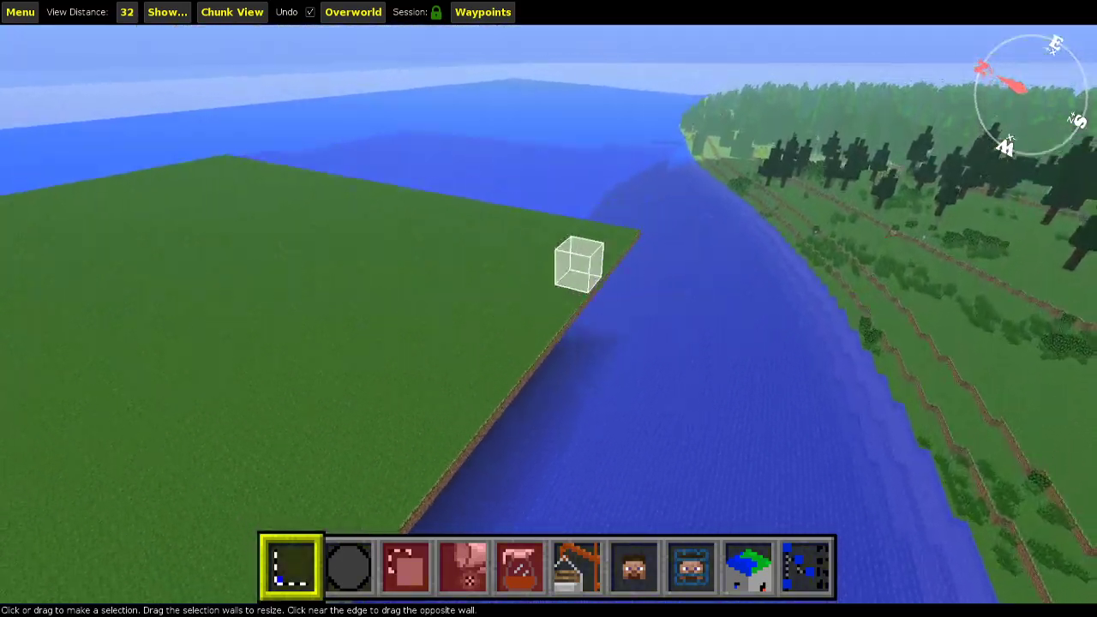
key(d)
key(shift)
key(w)
right_click(503, 255)
key(space)
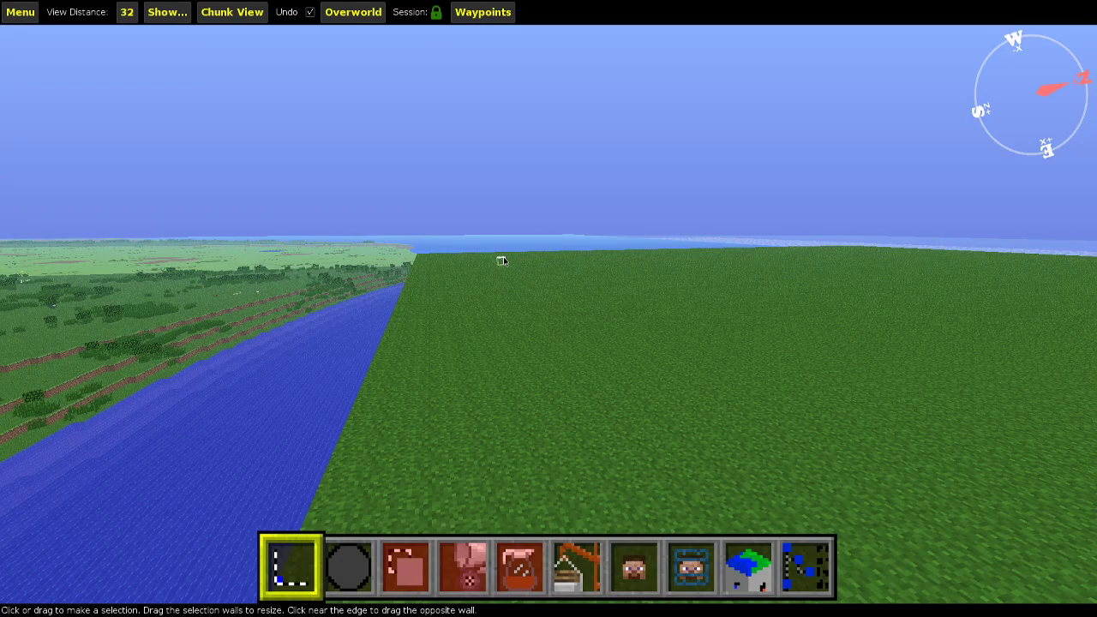
Examine the grass platform from underneath and from the island's coast.
key(shift)
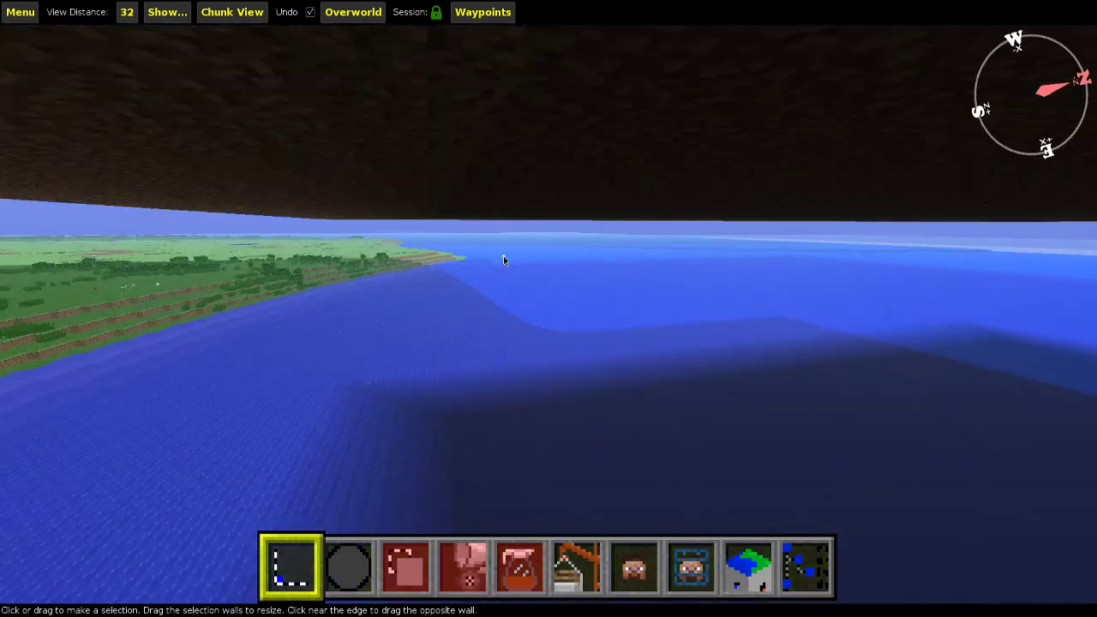
key(space)
right_click(503, 257)
key(space)
key(w)
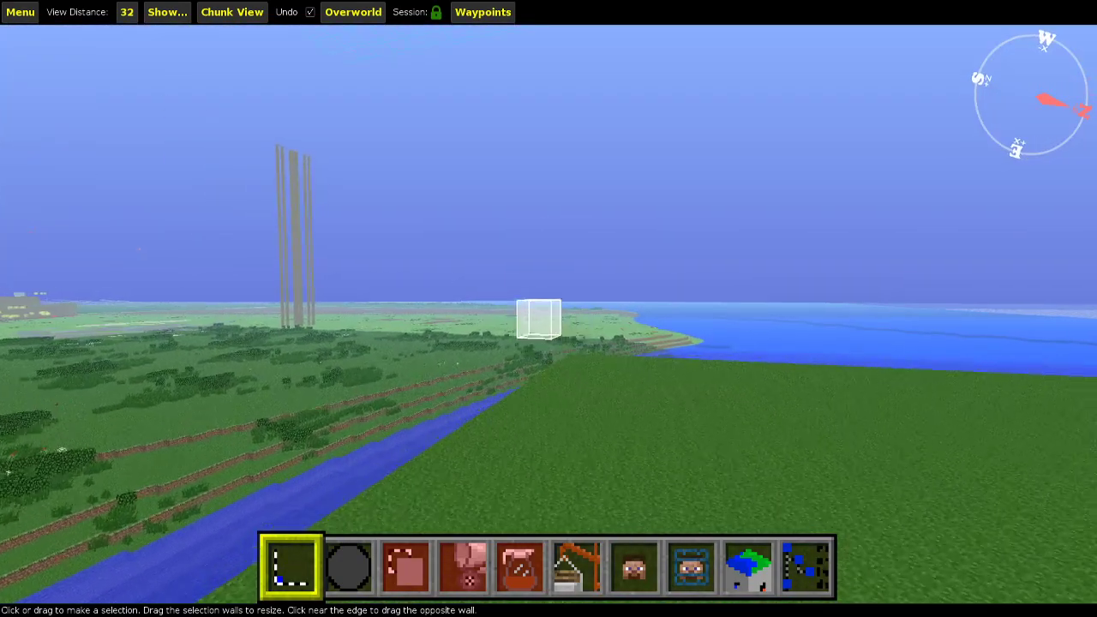
key(w)
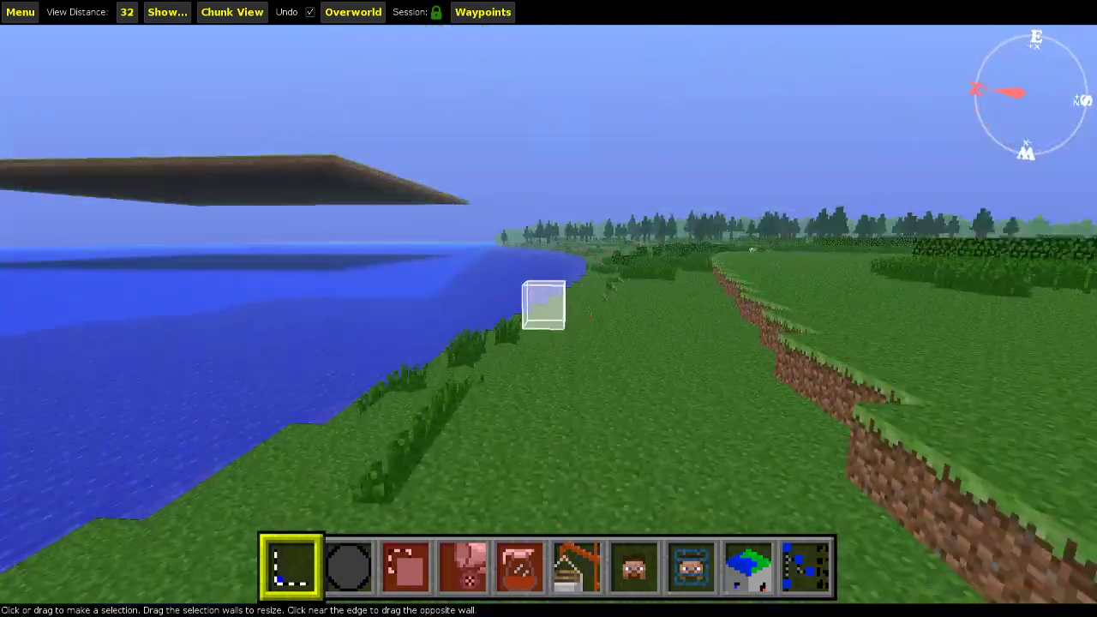
right_click(502, 257)
key(space)
key(w)
key(d)
right_click(512, 251)
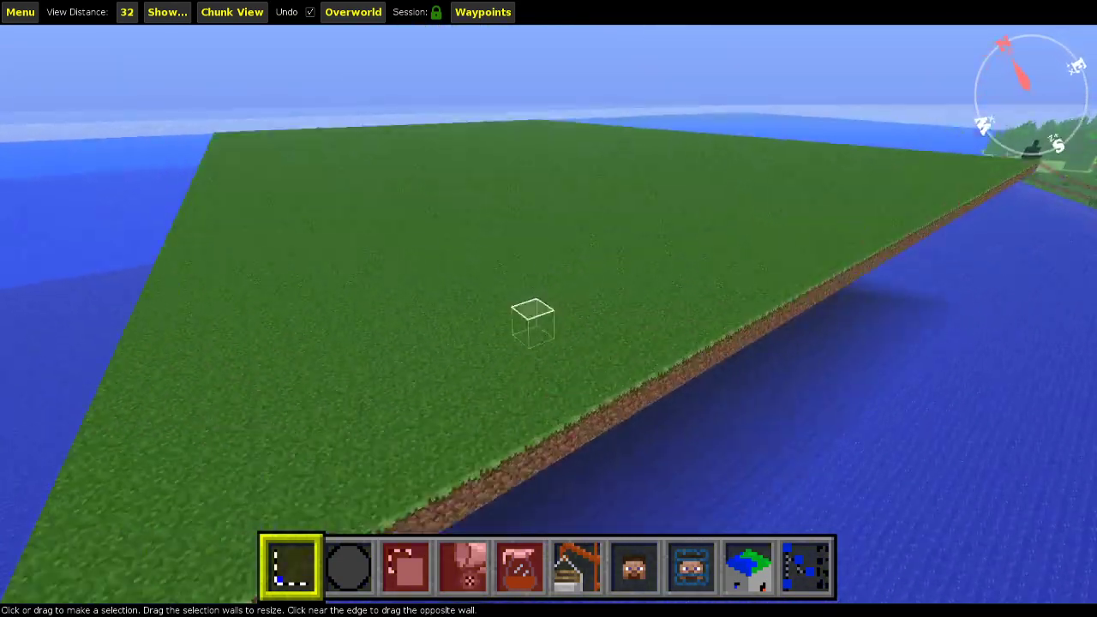
Examine the grass platform's south-west corner and top surface from above.
key(w)
right_click(522, 255)
key(s)
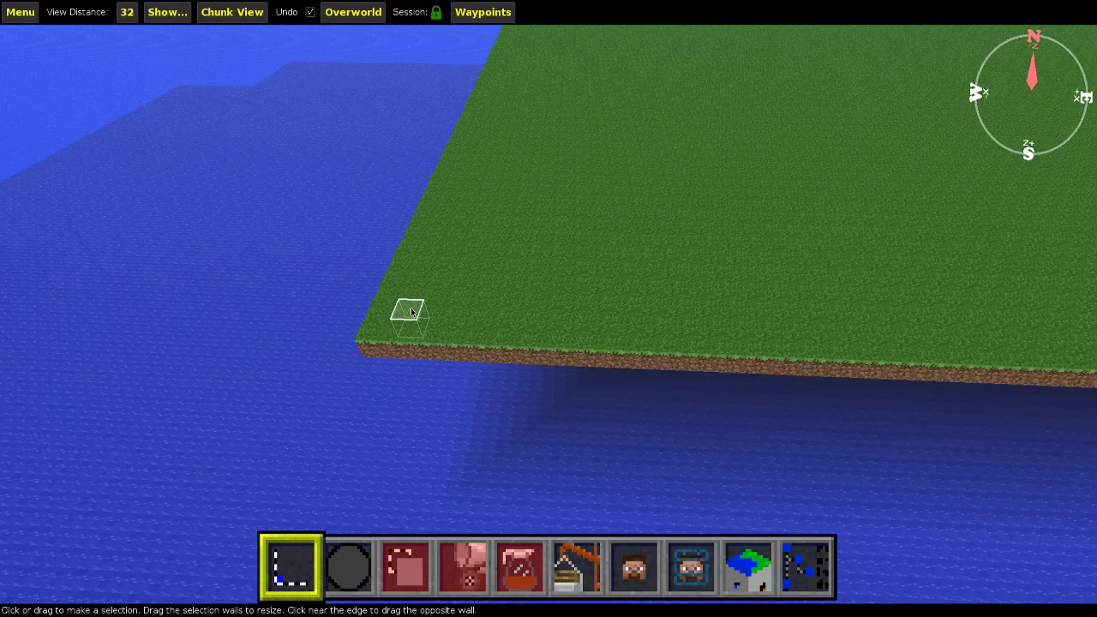
key(d)
key(space)
key(w)
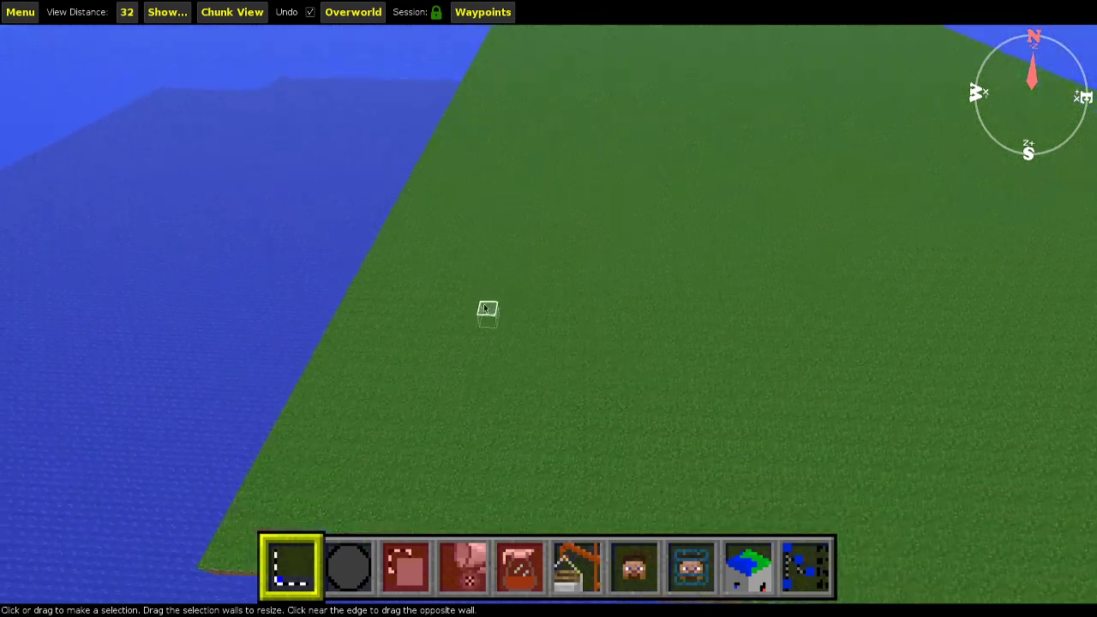
right_click(482, 313)
key(d)
right_click(482, 313)
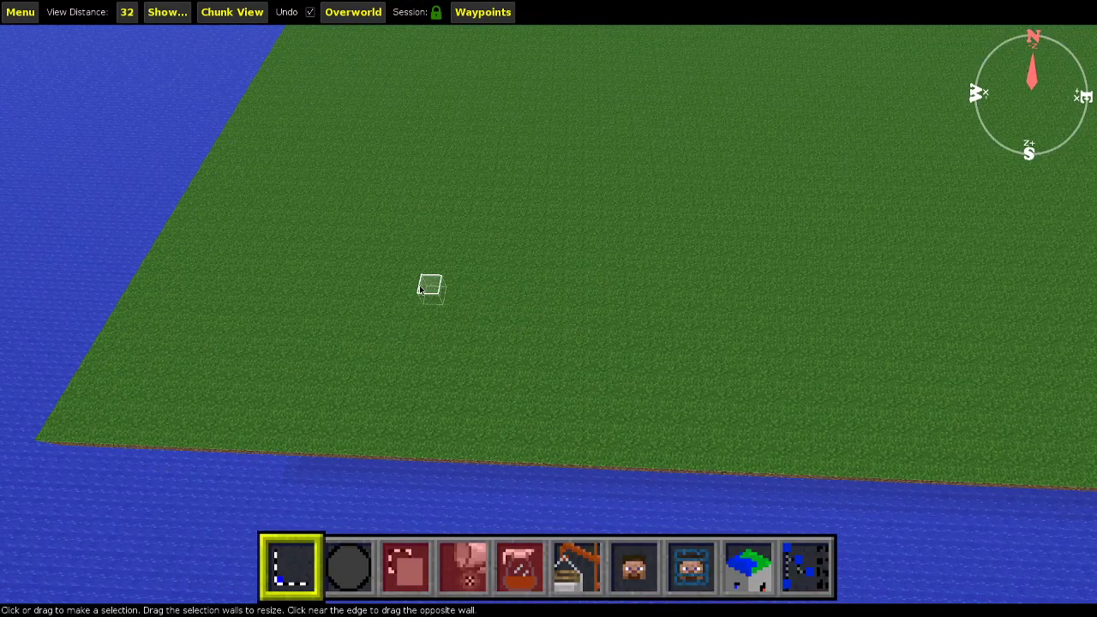
Set the brush to a hollow, round fill of white wool, 13 long, 13 wide and 1 high.
key(2)
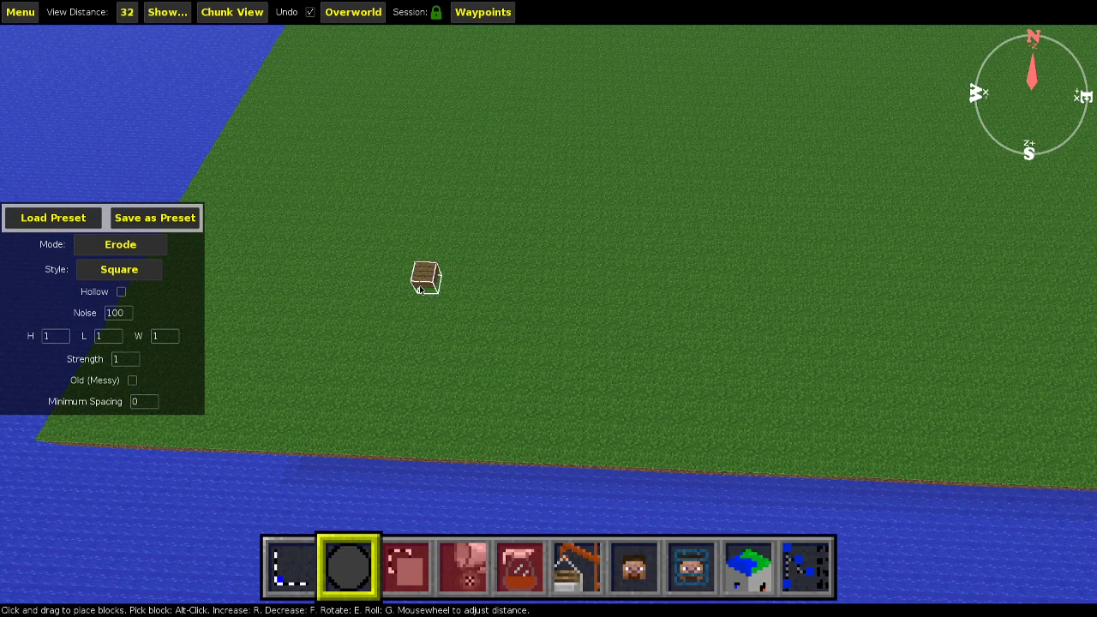
click(117, 246)
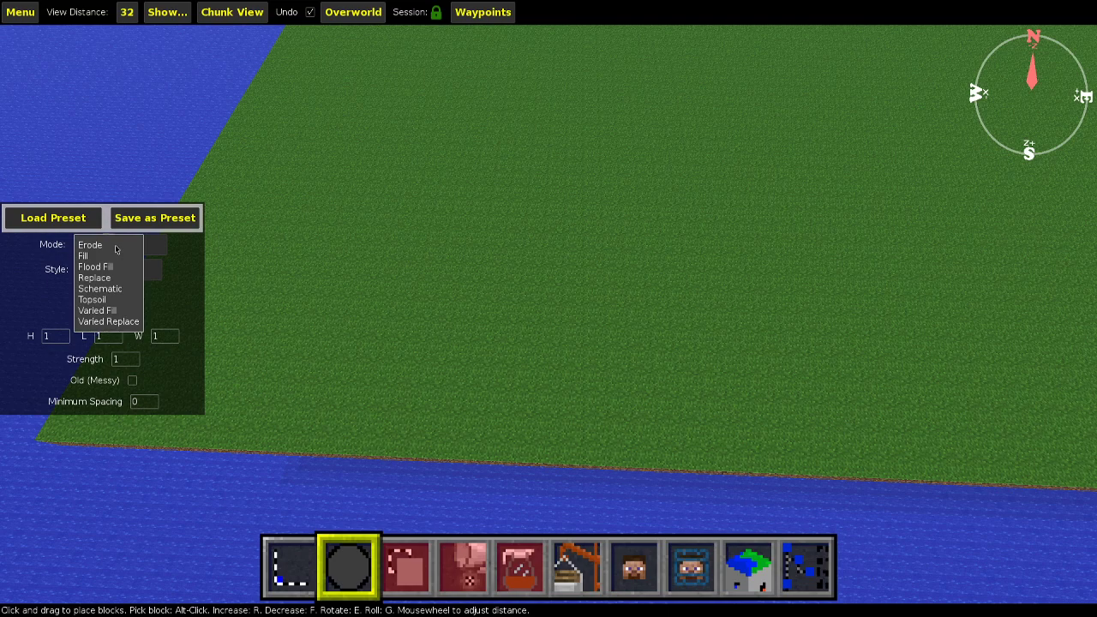
click(108, 257)
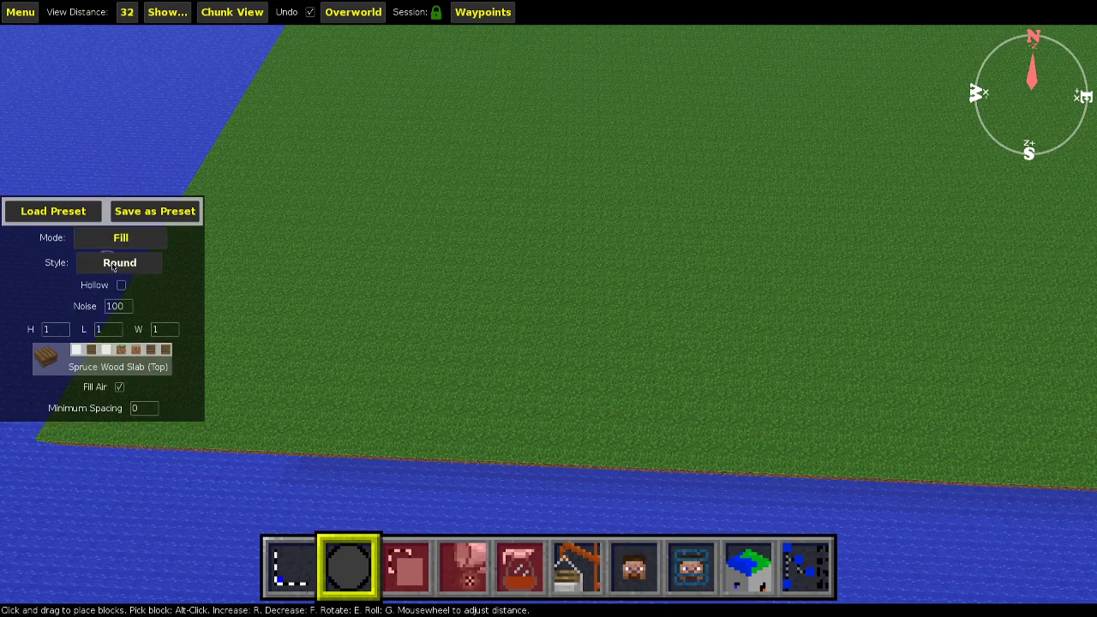
click(46, 353)
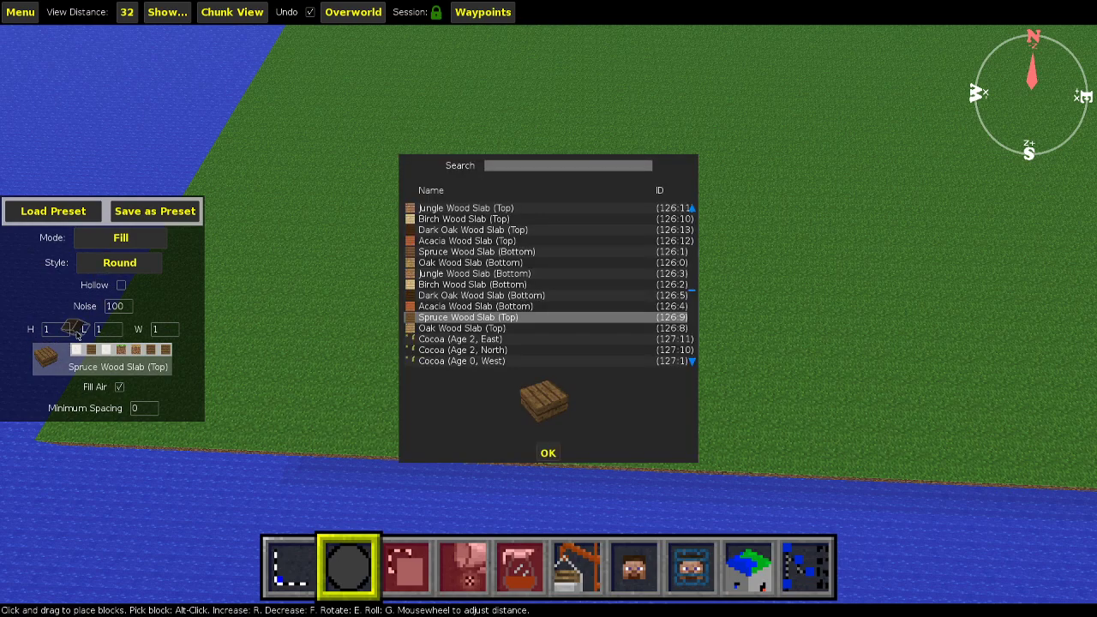
text(white wool)
key(Return)
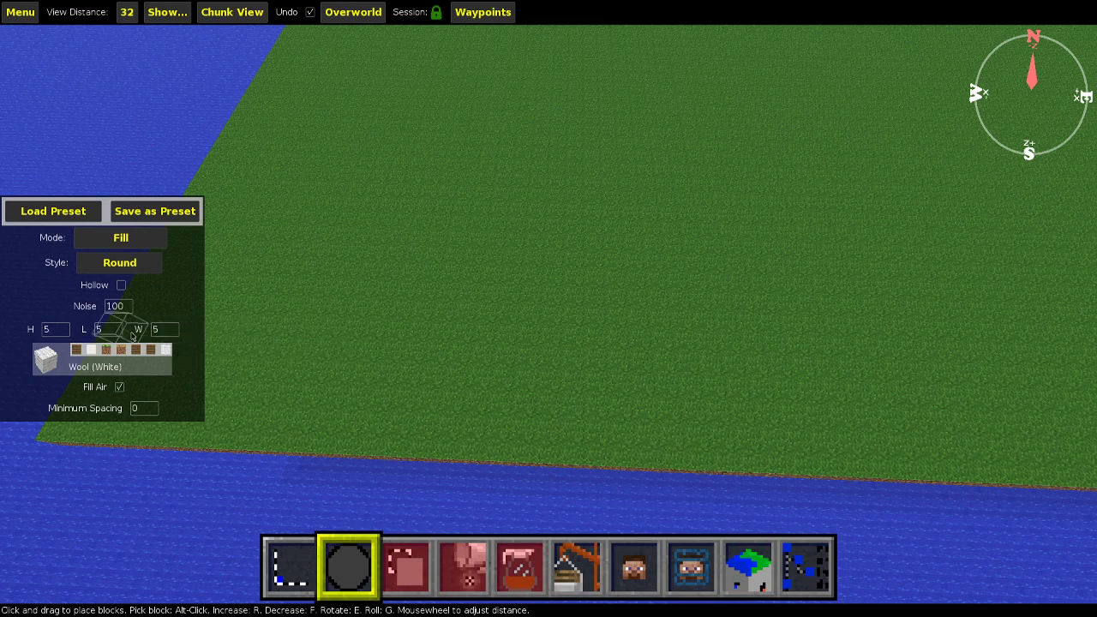
scroll(60, 334, up, 6)
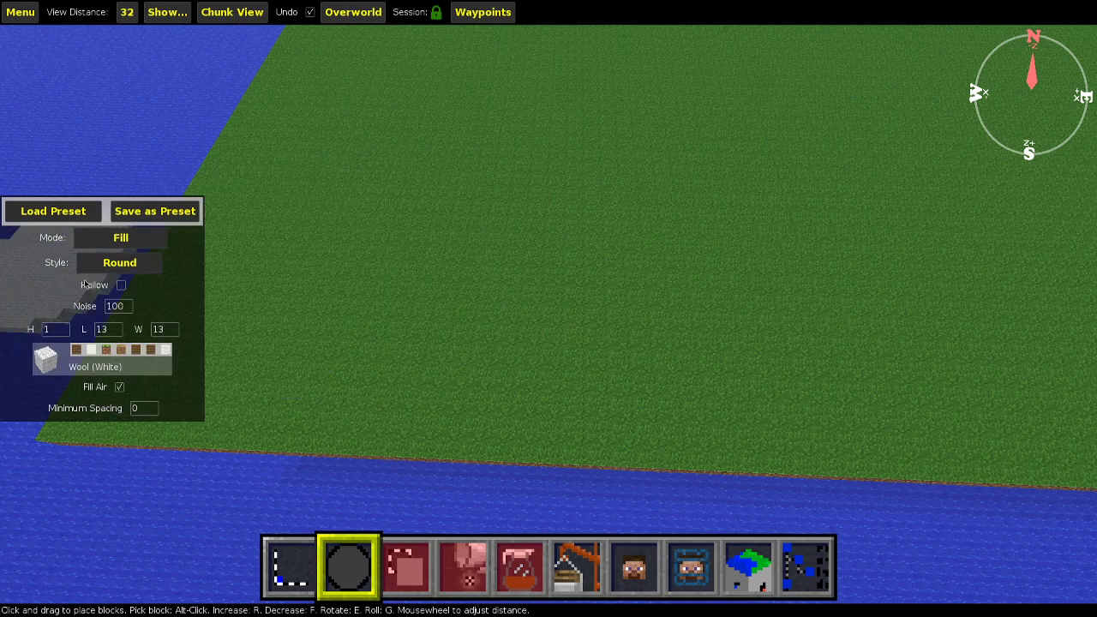
click(123, 288)
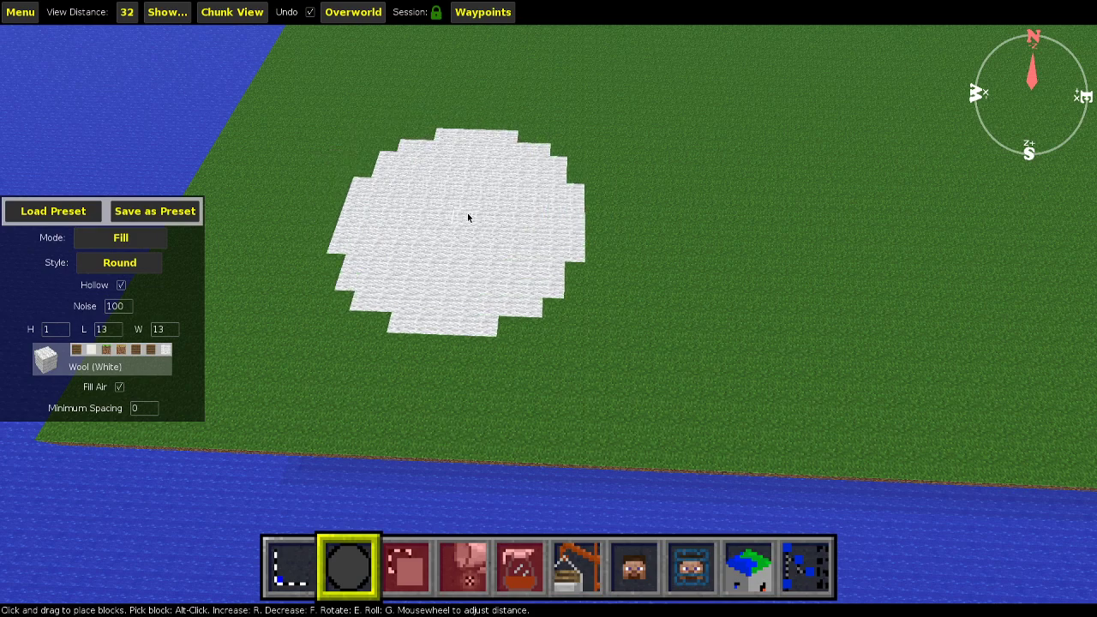
Stack six round white wool layers, each 13 blocks across, on the grass near the platform's south-west corner.
click(441, 217)
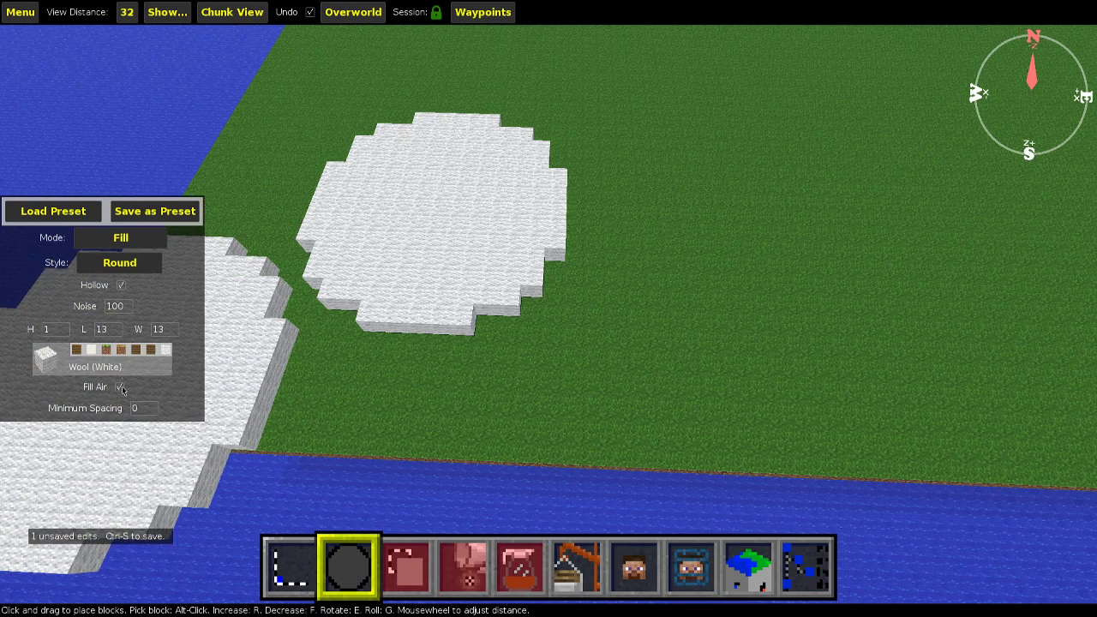
click(121, 388)
click(431, 204)
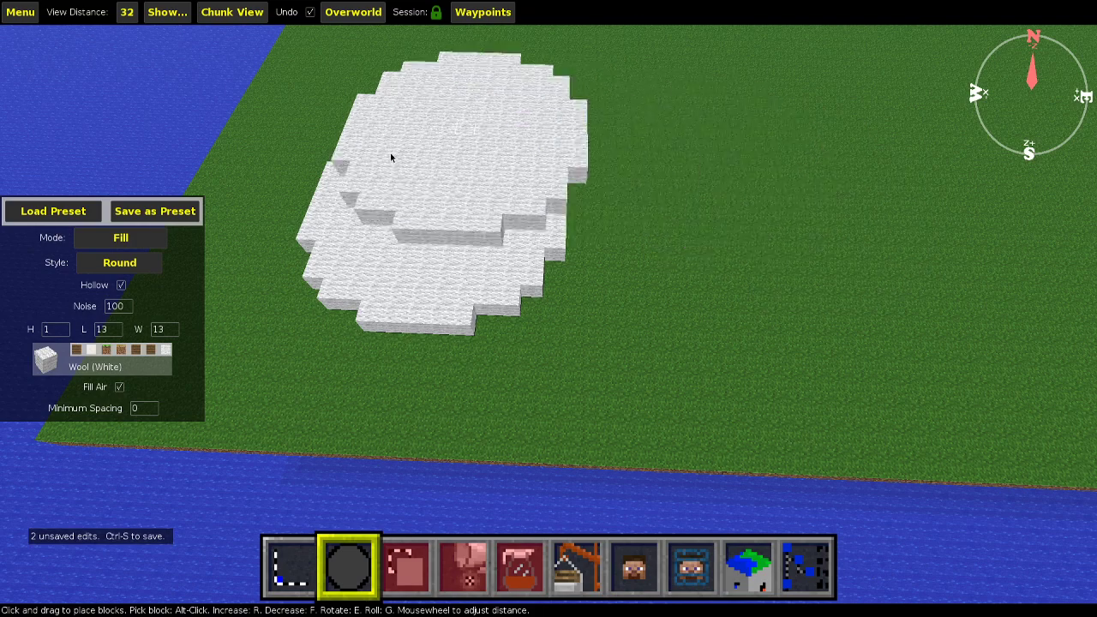
click(438, 196)
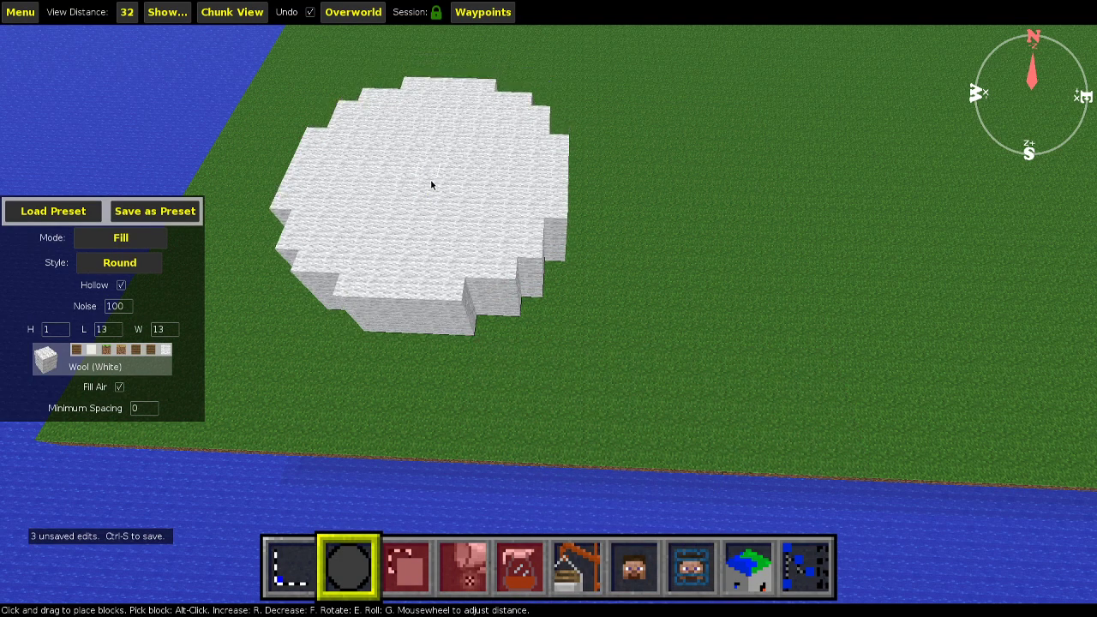
click(430, 179)
click(422, 168)
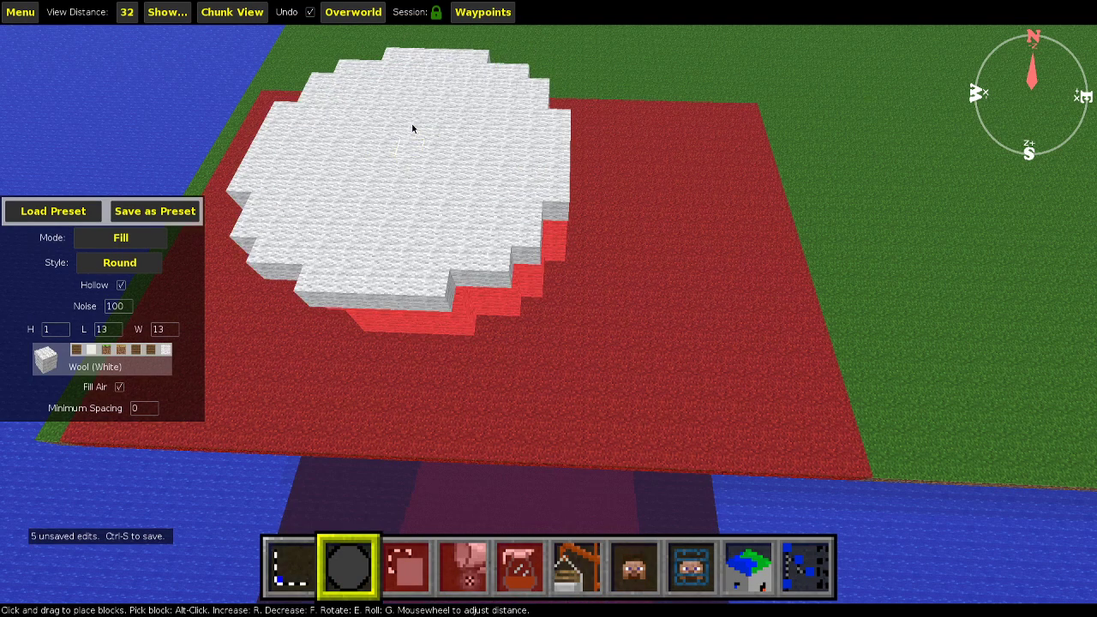
click(419, 154)
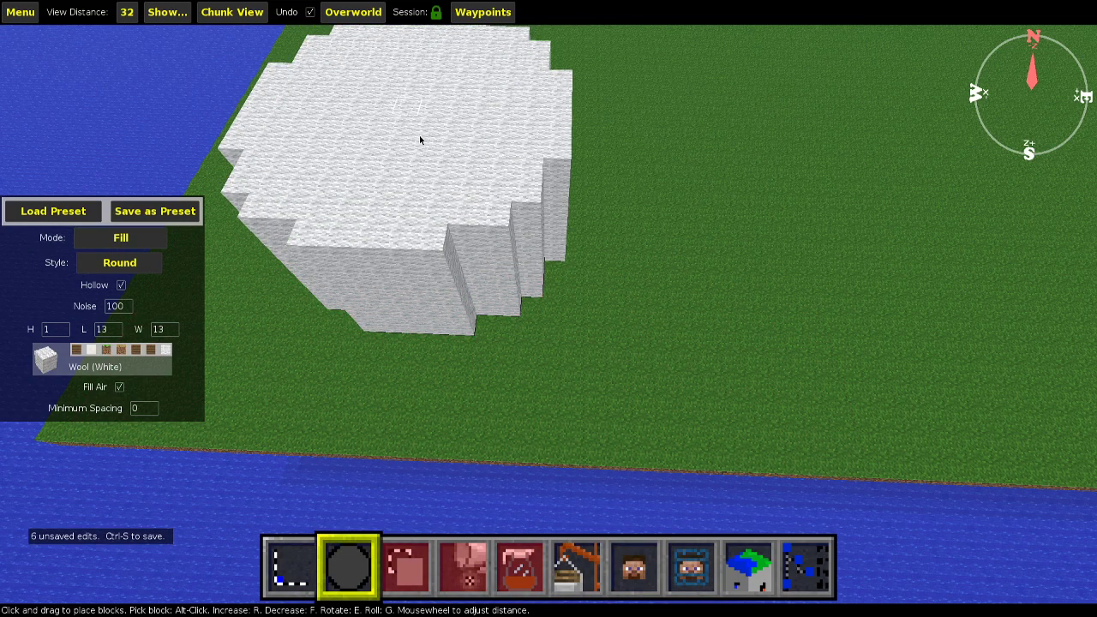
Add a round wool layer 11 blocks across and one 9 blocks across on top of the stack.
key(f)
key(r)
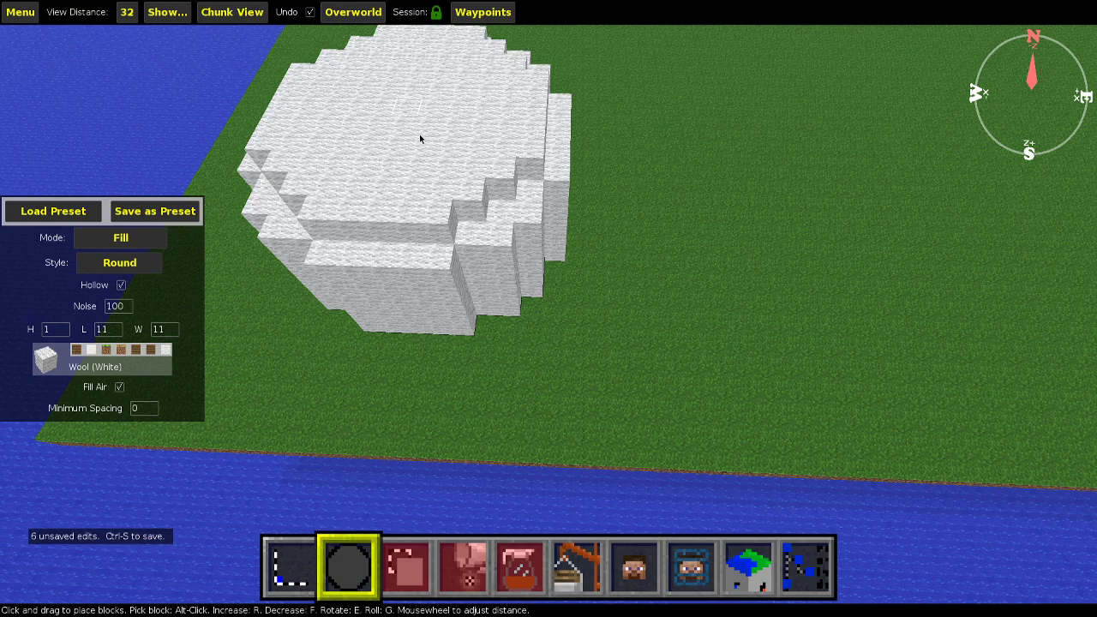
click(419, 133)
key(a)
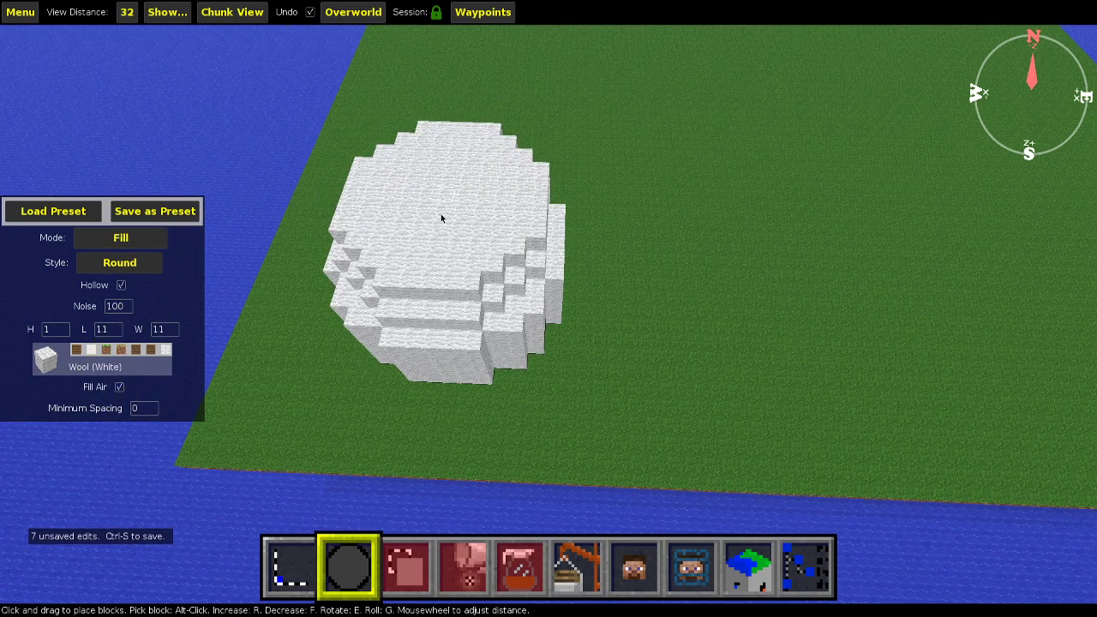
key(f)
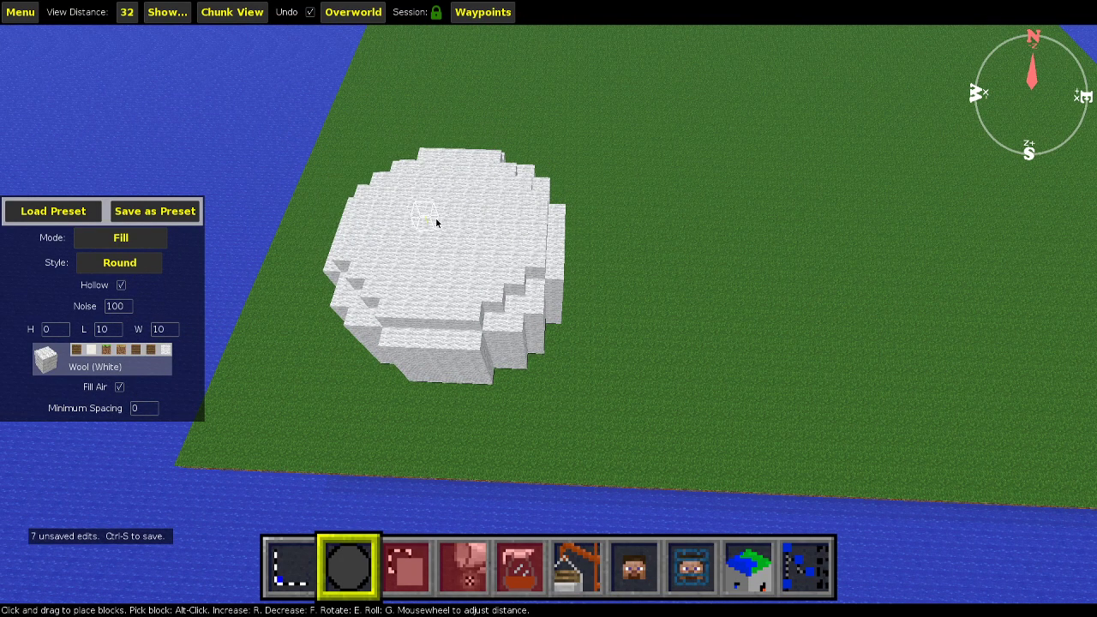
key(r)
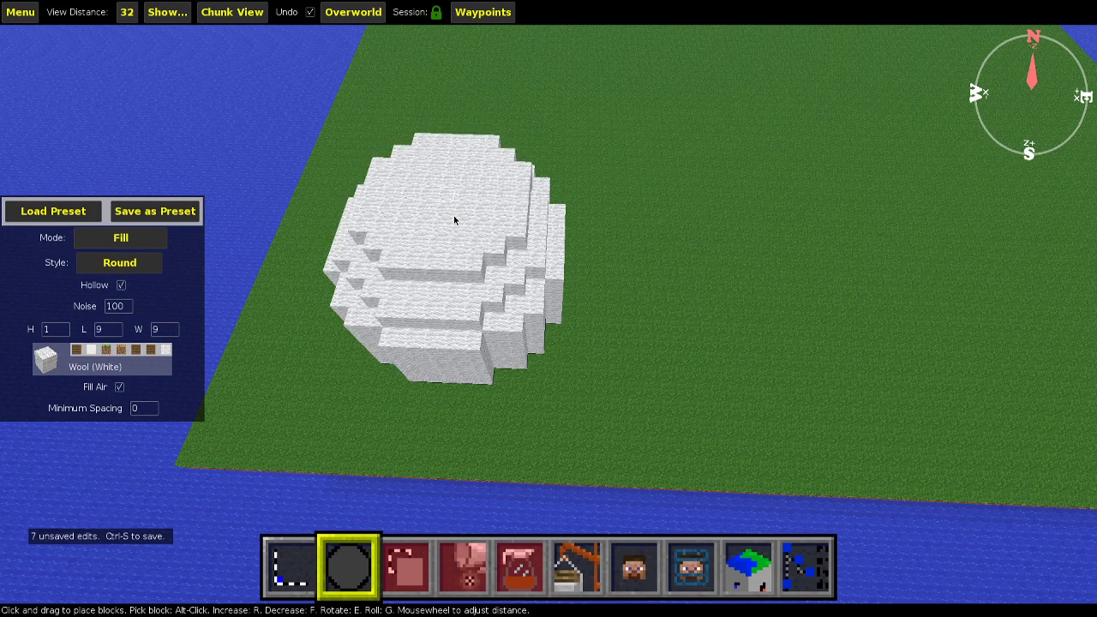
click(446, 222)
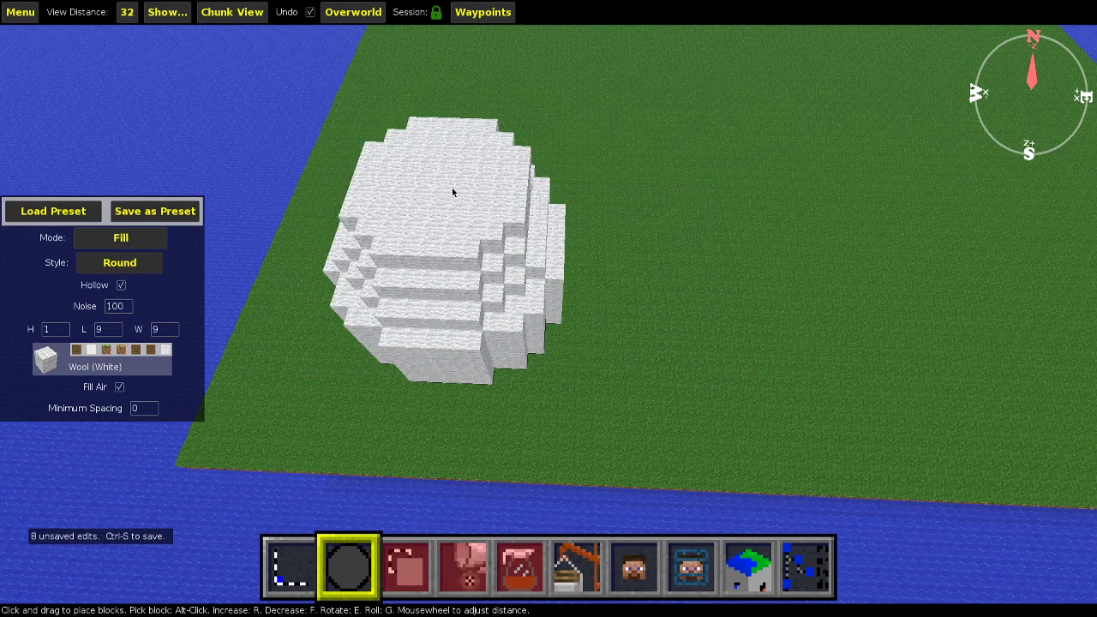
Cap the wool dome with a round layer 7 blocks across and one 5 blocks across.
key(f)
key(f)
key(r)
click(448, 187)
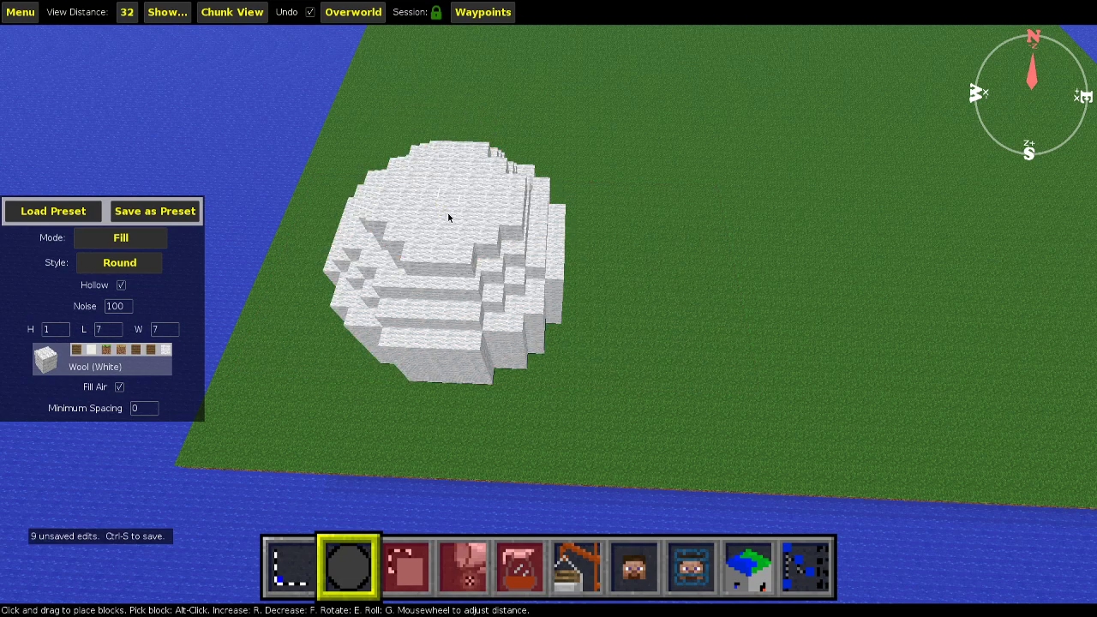
click(433, 198)
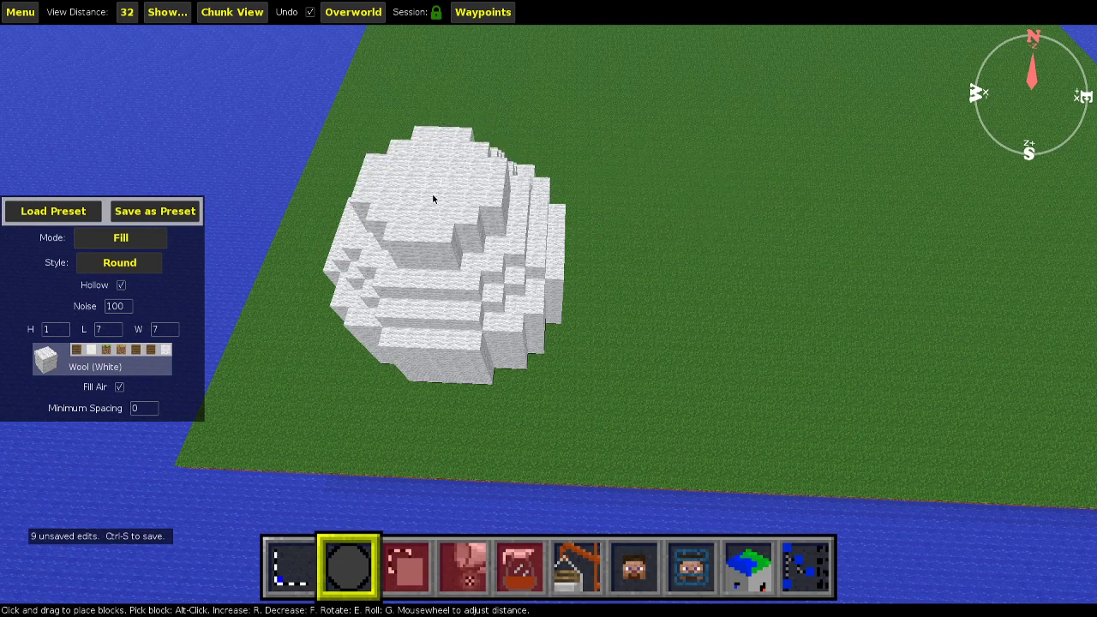
key(f)
key(f)
key(r)
click(433, 199)
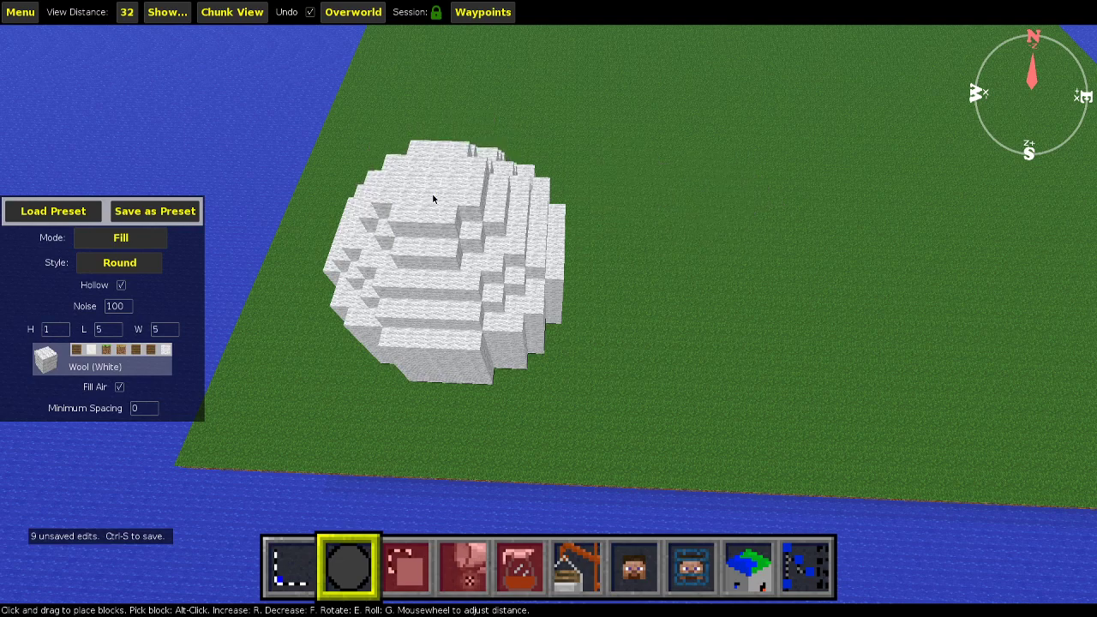
click(808, 245)
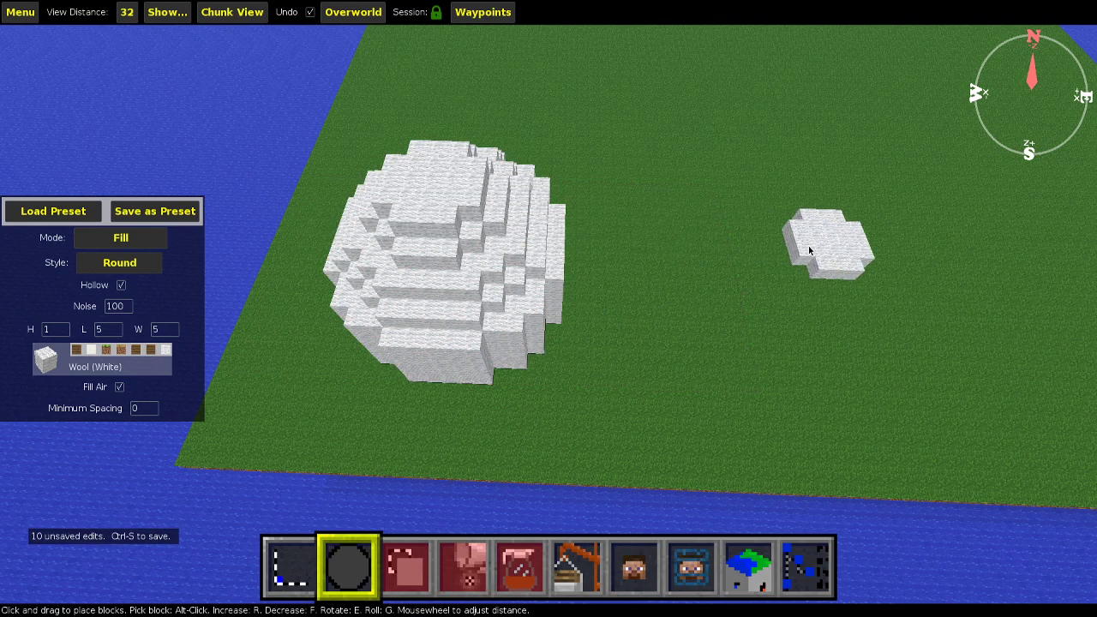
Examine the stepped shape of the white wool dome from the side and from above.
key(d)
key(d)
mouse_move(716, 239)
right_down()
mouse_move(625, 266)
mouse_move(510, 215)
right_up()
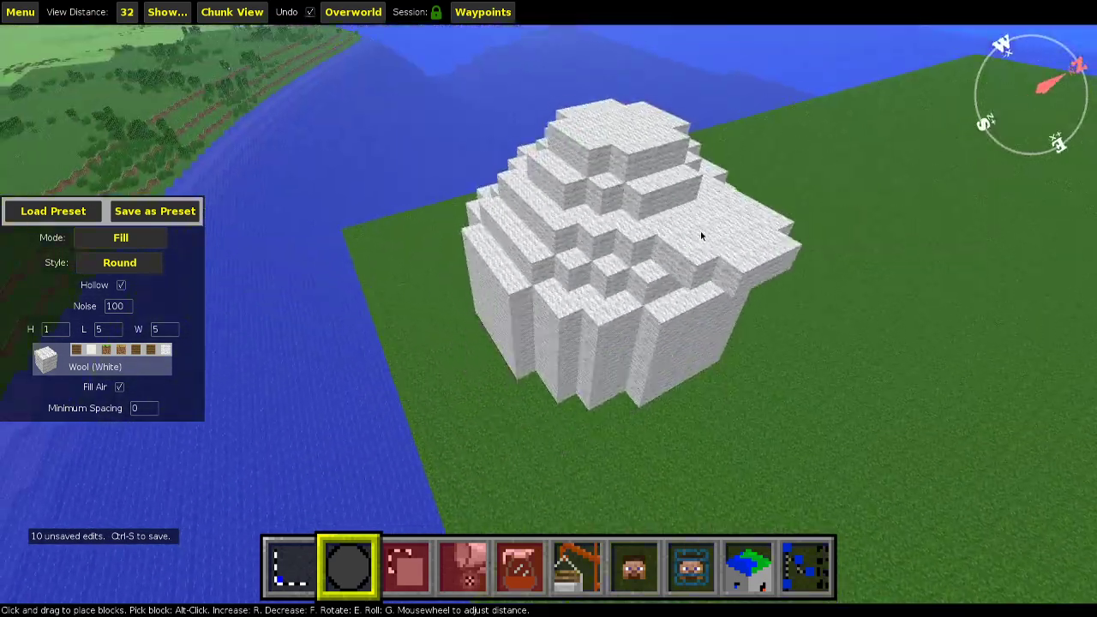
key(shift)
mouse_move(691, 292)
right_down()
mouse_move(691, 112)
mouse_move(691, 377)
right_up()
key(space)
key(s)
key(space)
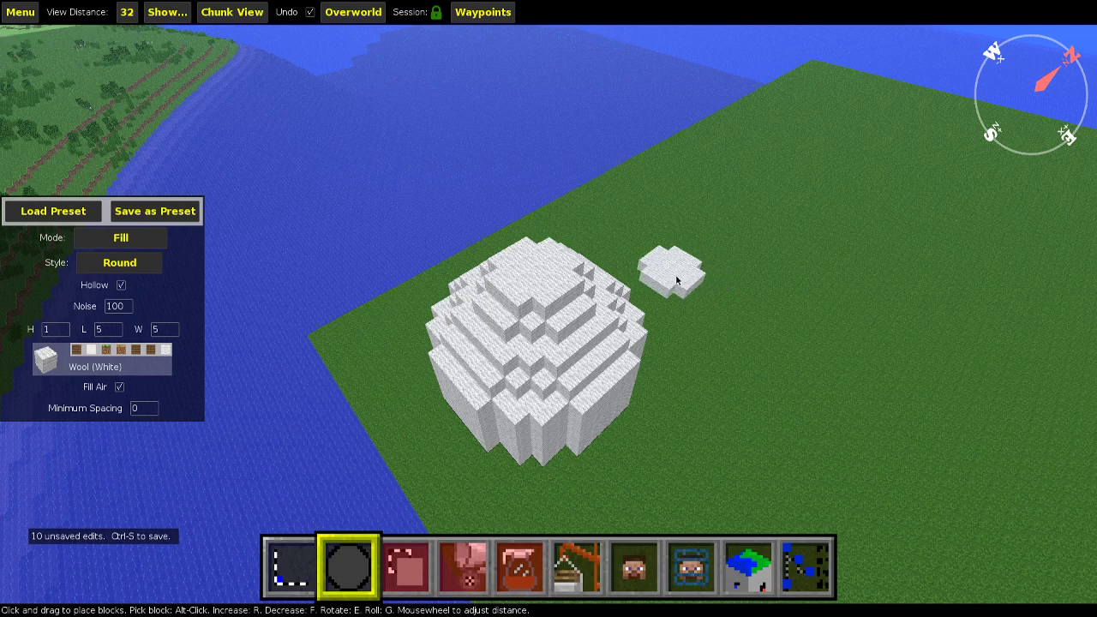
key(w)
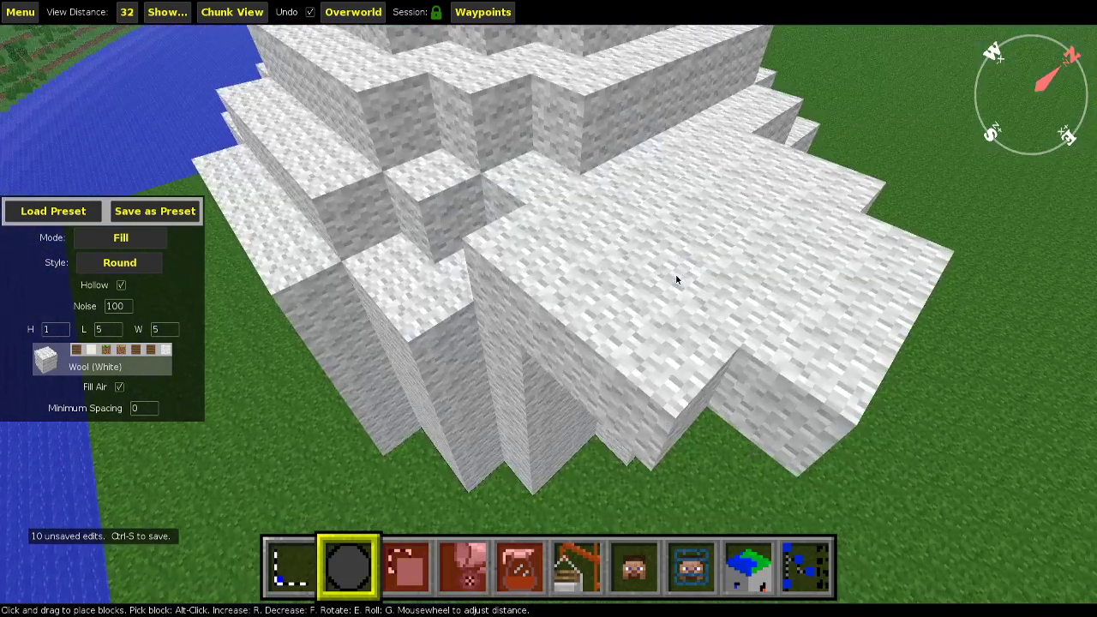
Select a column 1 wide, 1 long and 15 high down through the dome from its top, nudging both corners.
key(1)
key(s)
click(533, 62)
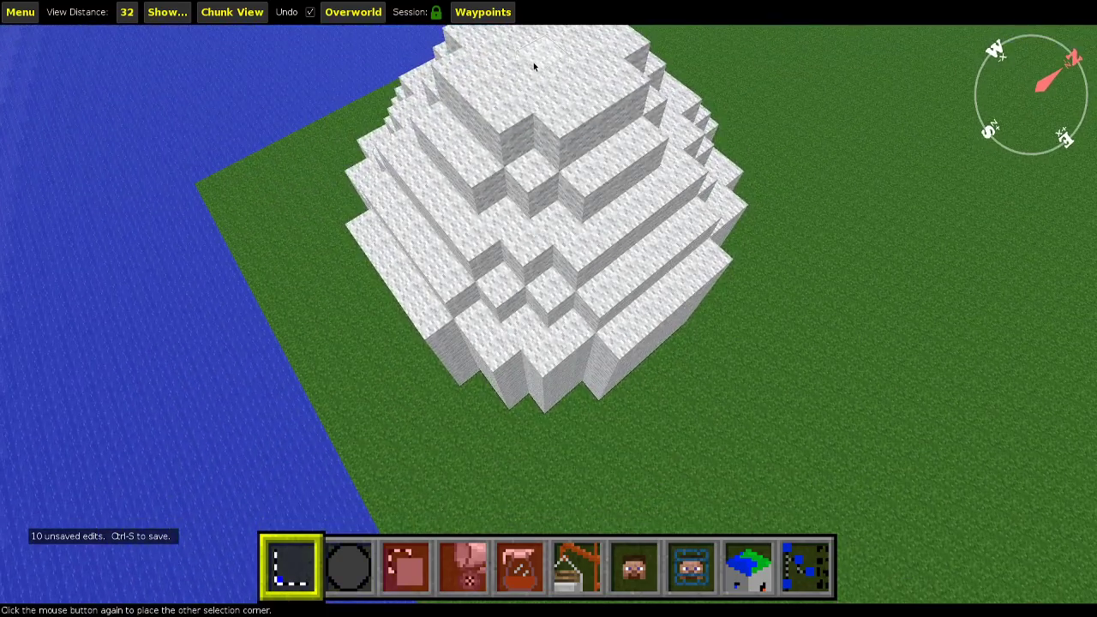
click(533, 62)
key(s)
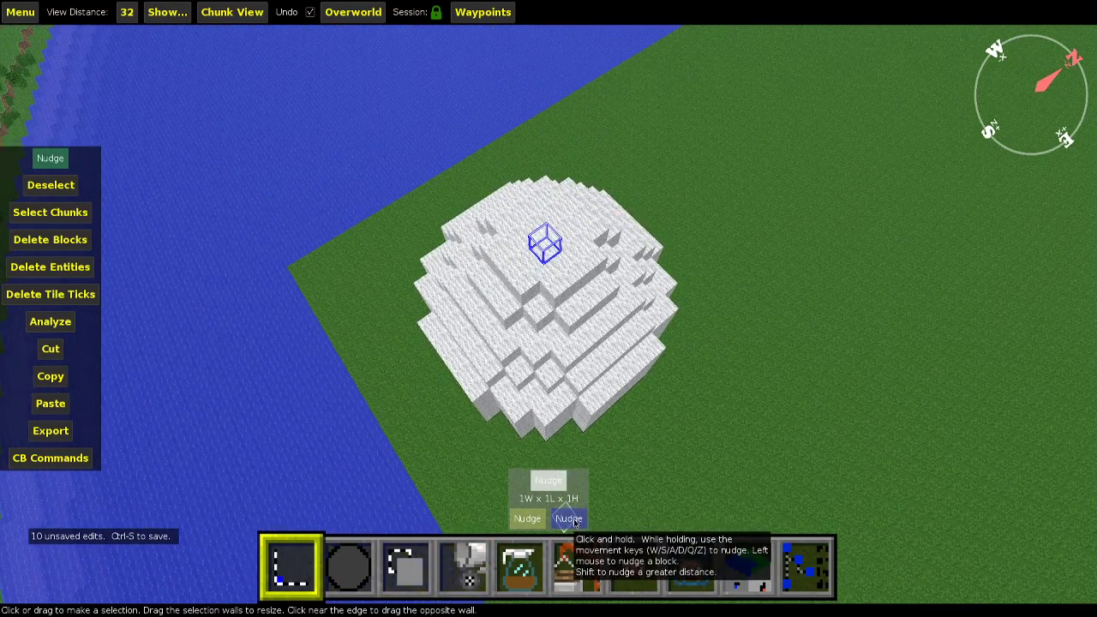
click(575, 522)
click(533, 520)
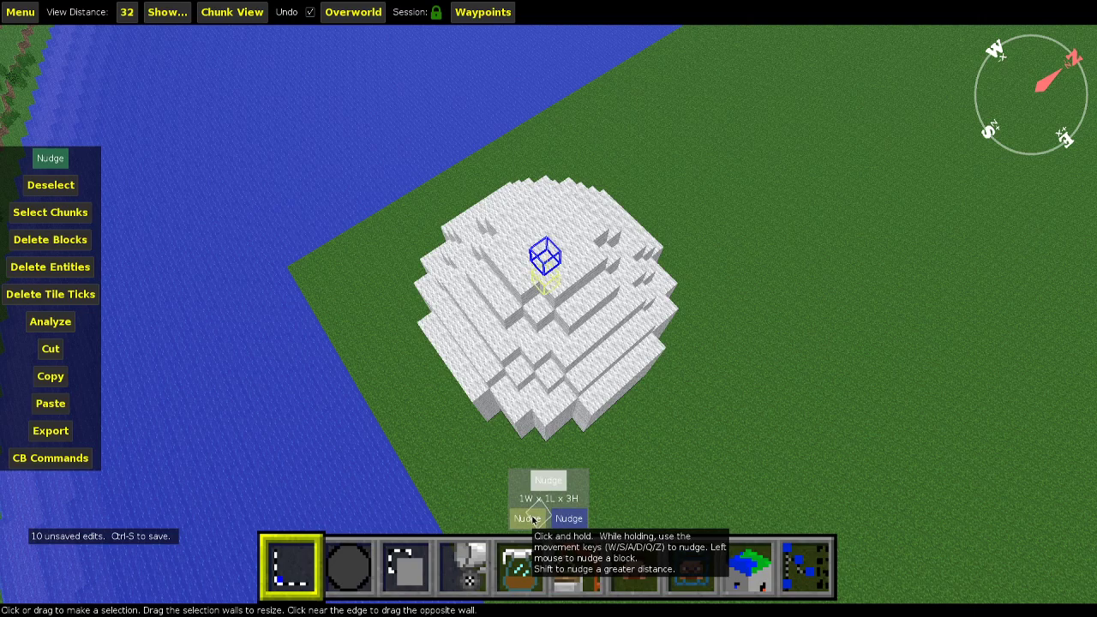
key(z)
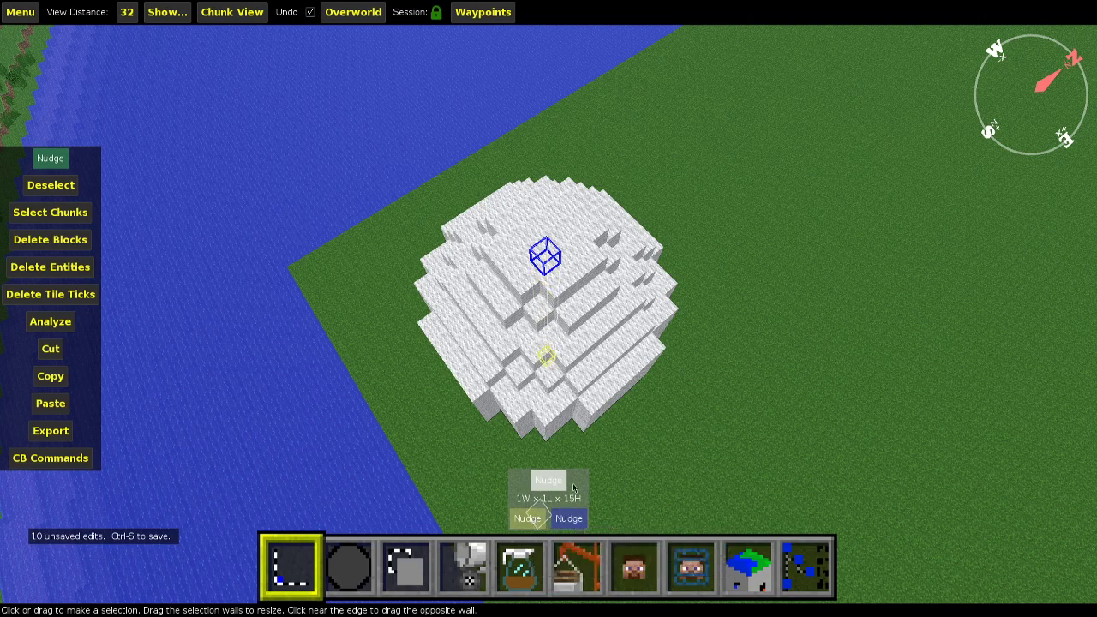
Shorten the selected 1 by 1 column to 9 blocks high by nudging its lower end up to the platform's underside.
right_click(621, 456)
key(shift)
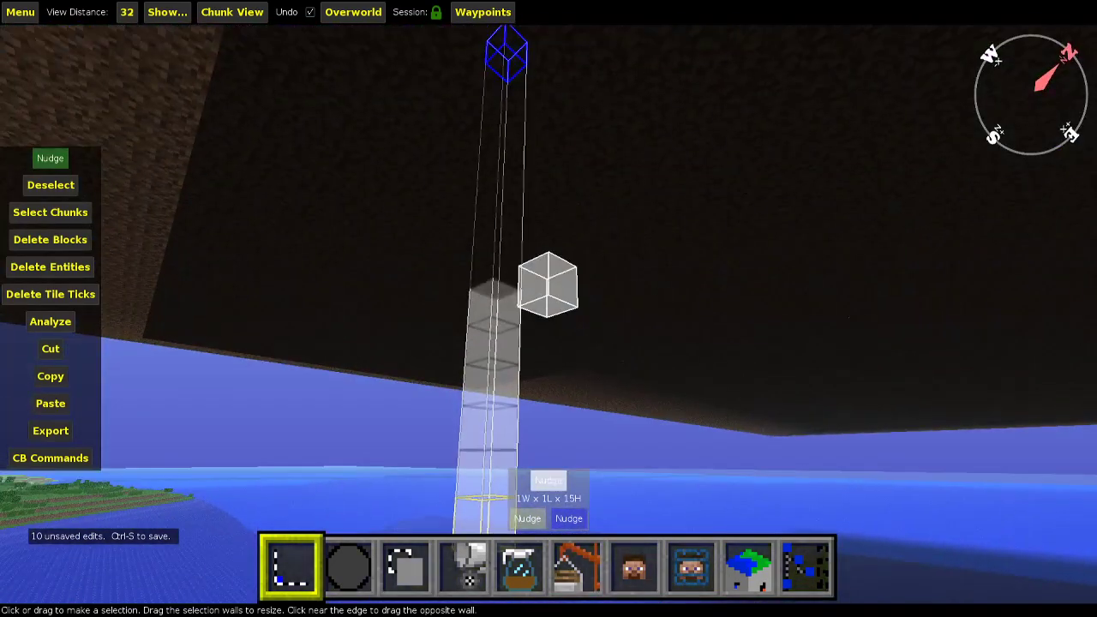
right_click(621, 456)
key(q)
key(q)
key(q)
key(q)
key(q)
key(q)
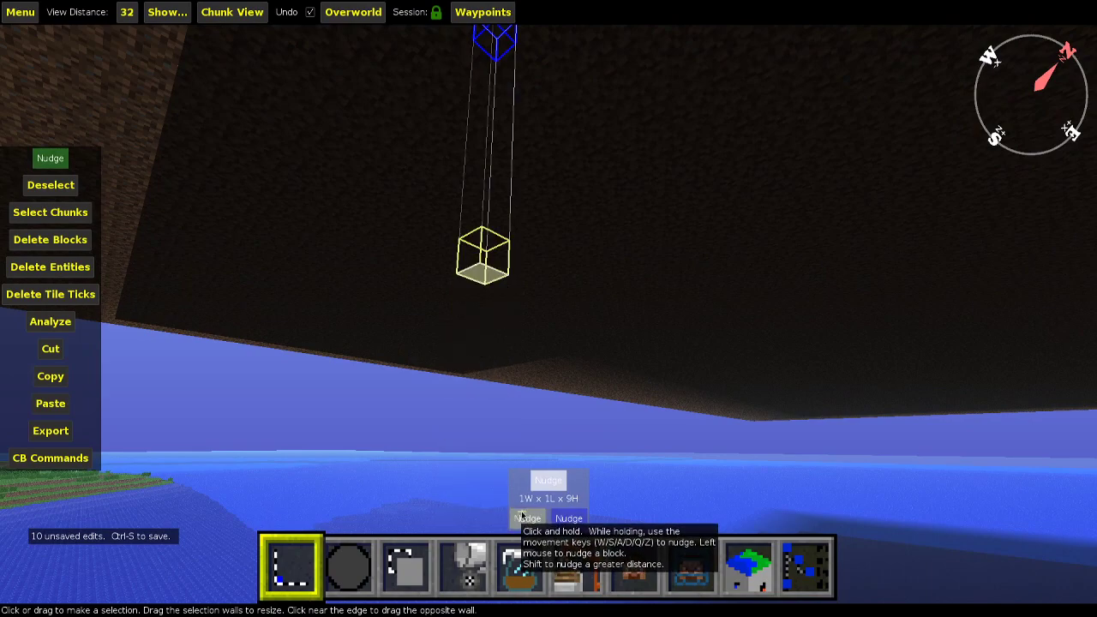
Fill the selected column with Oak Fence and clear the selection.
text(4fen)
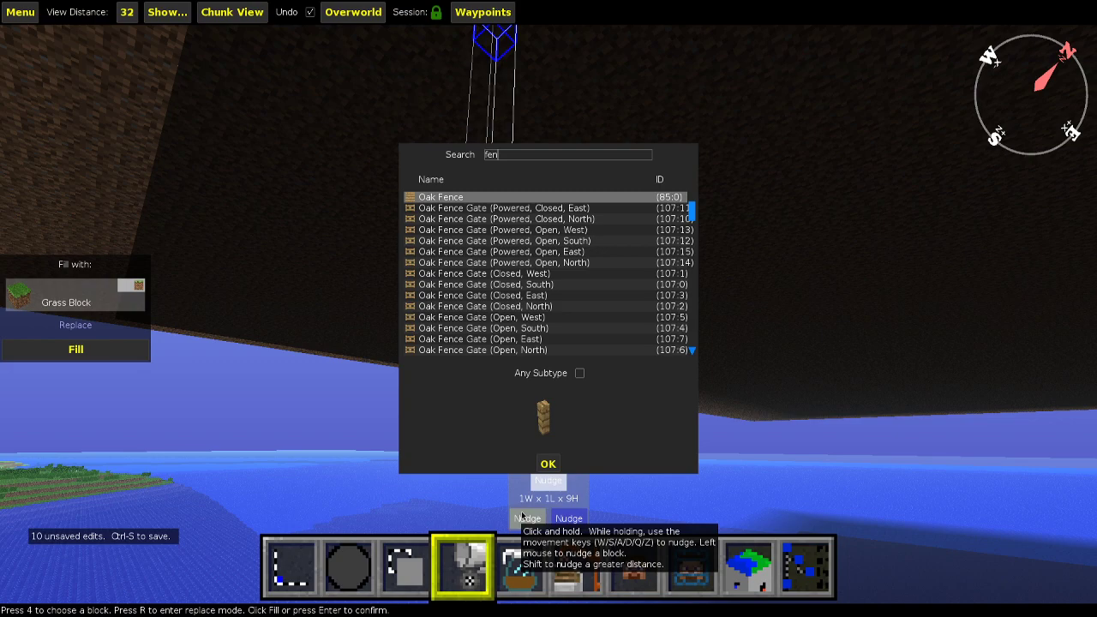
key(Return)
key(Return)
key(ctrl+d)
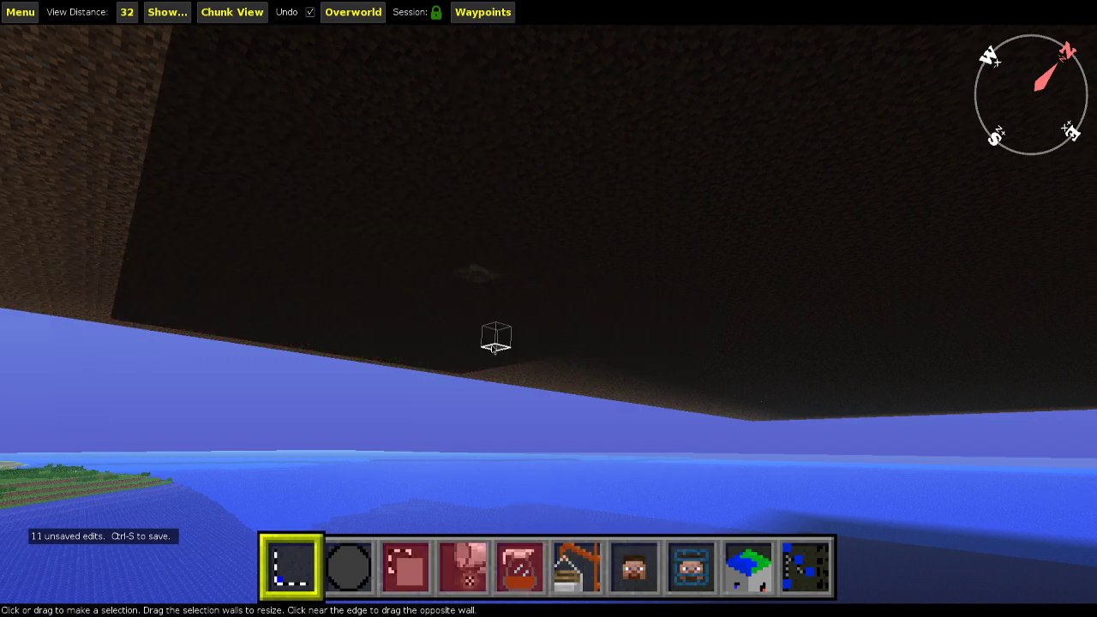
Shrink the brush to 0 beneath the platform and pick Air from the open sky as its fill block.
right_click(497, 340)
key(q)
key(w)
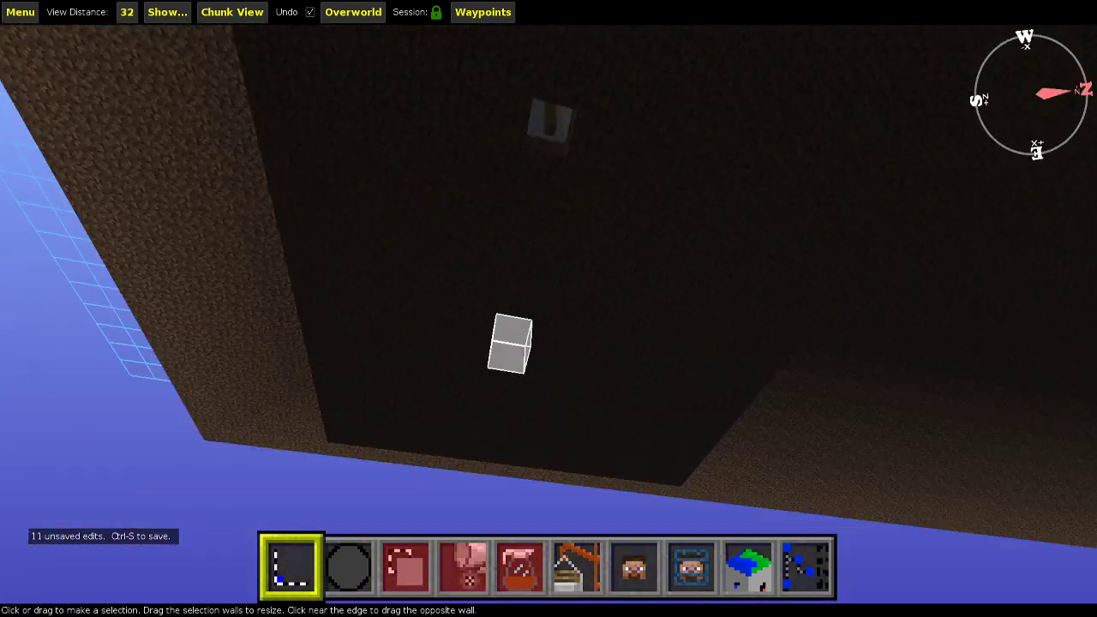
key(s)
right_click(548, 308)
key(2)
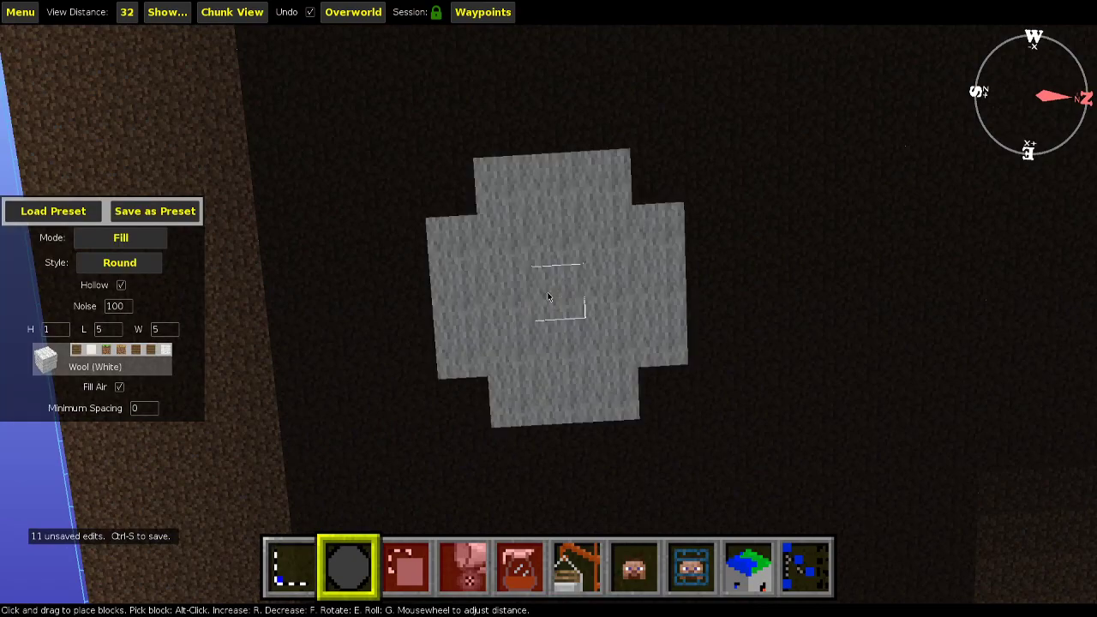
key(f)
key(f)
key(f)
key(f)
key(f)
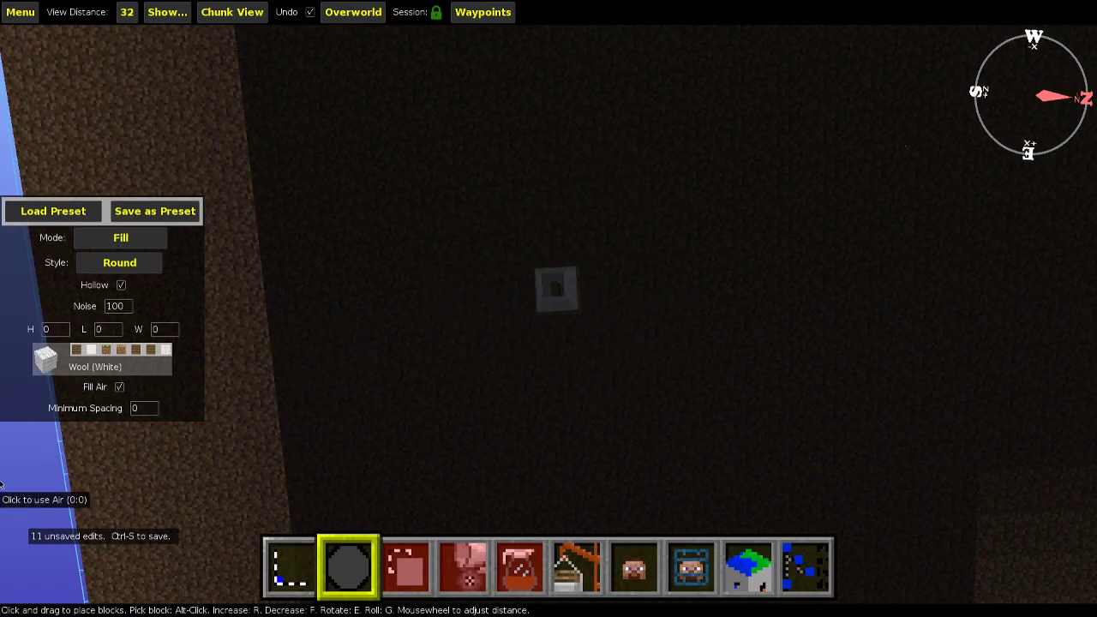
alt+click(37, 459)
Set the round air brush to height 1, length 11 and width 11.
key(r)
key(r)
key(r)
key(r)
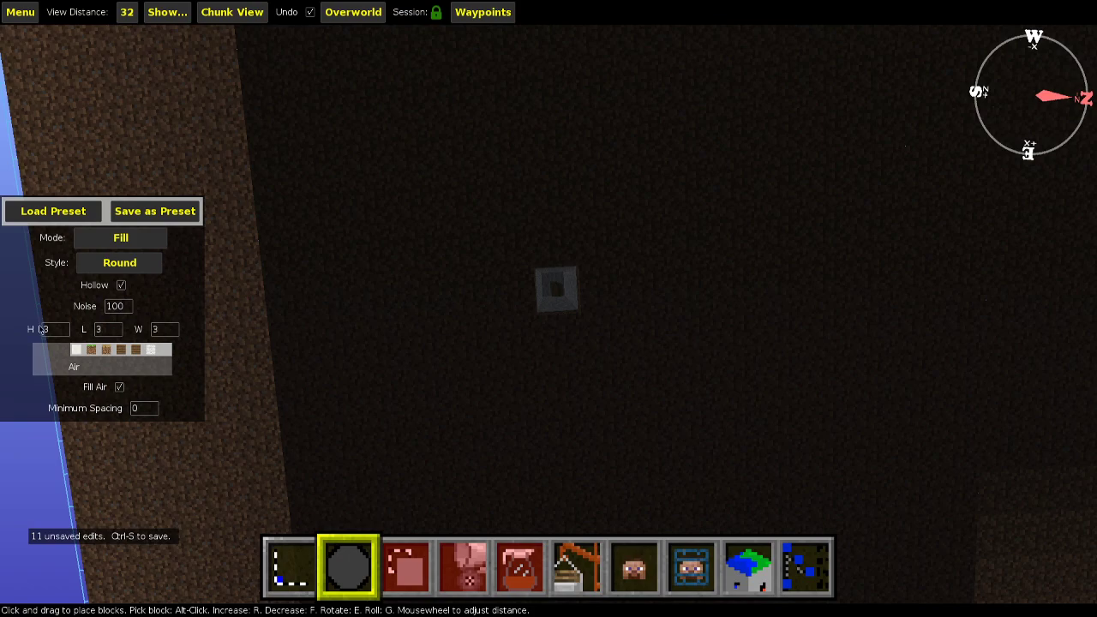
scroll(49, 340, up, 5)
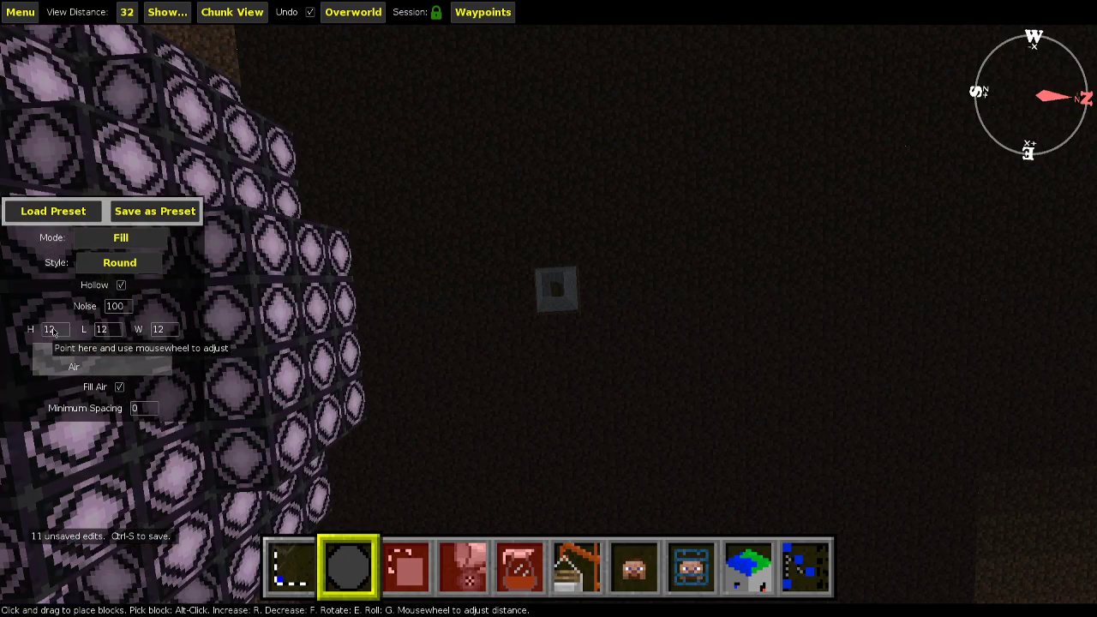
scroll(54, 331, up, 1)
scroll(55, 331, down, 2)
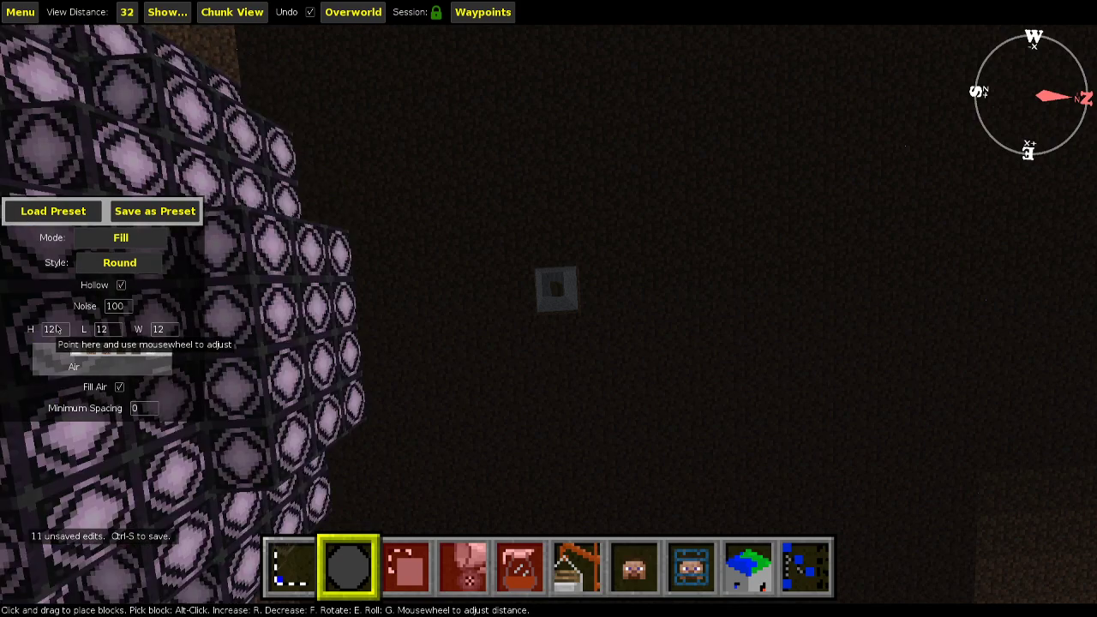
scroll(58, 332, down, 10)
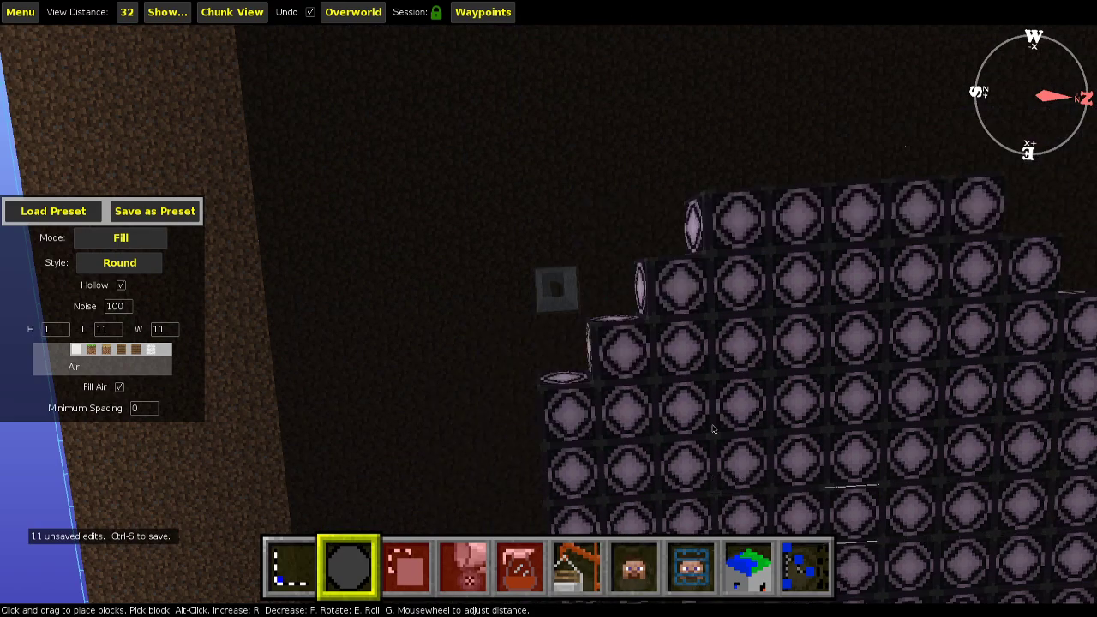
scroll(557, 288, up, 2)
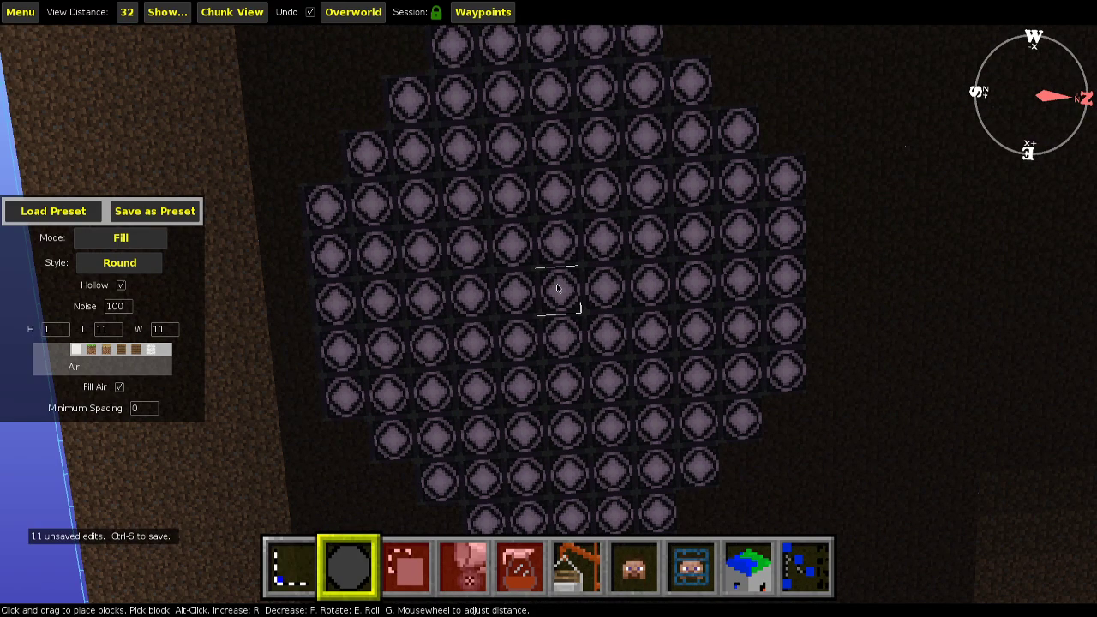
Carve six 11 by 11 round air layers up into the dome from below, centred on the fence, and undo a seventh.
click(557, 288)
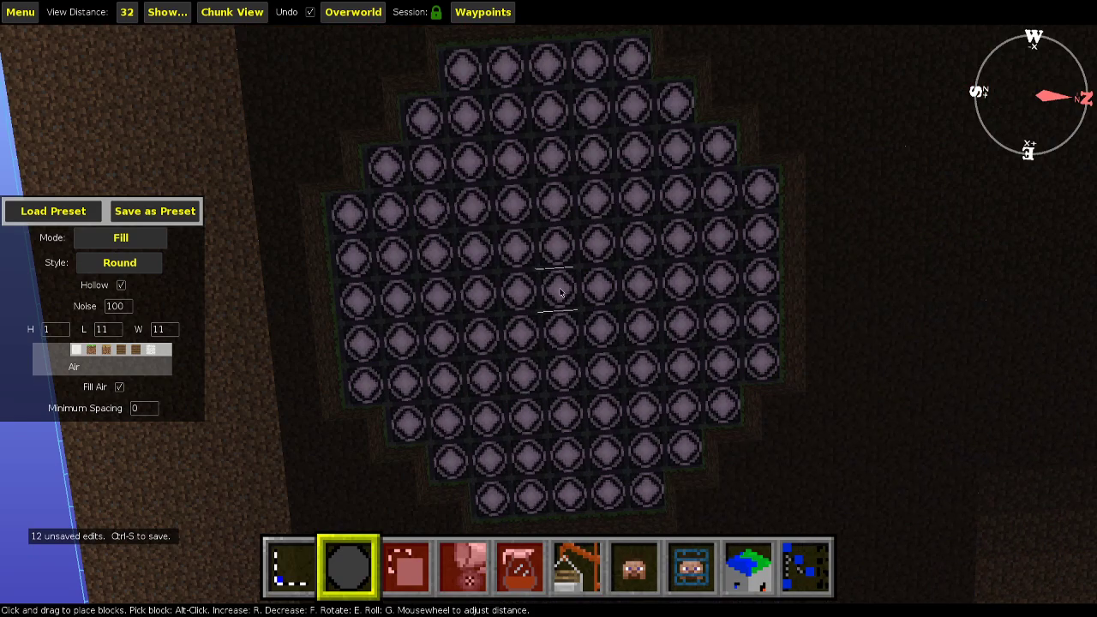
click(558, 292)
click(559, 291)
click(559, 292)
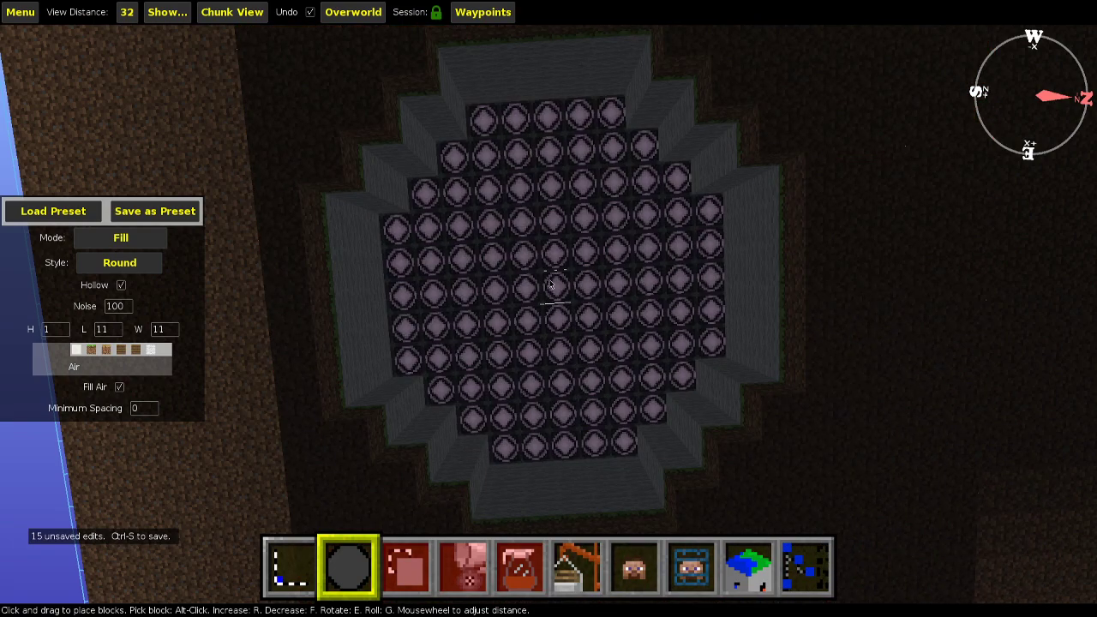
click(552, 290)
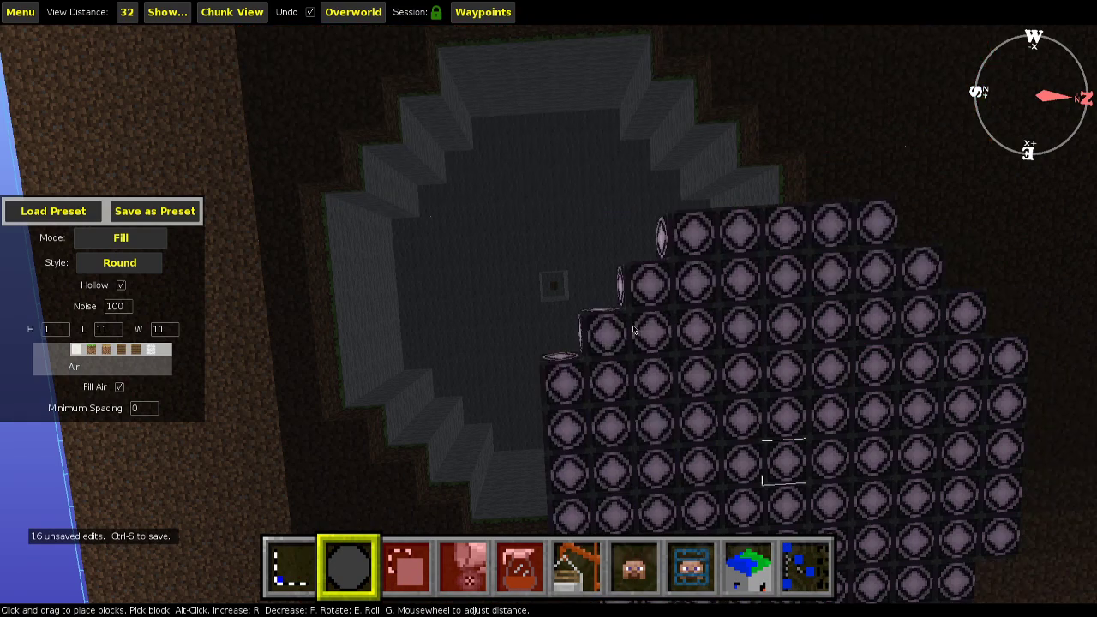
click(555, 286)
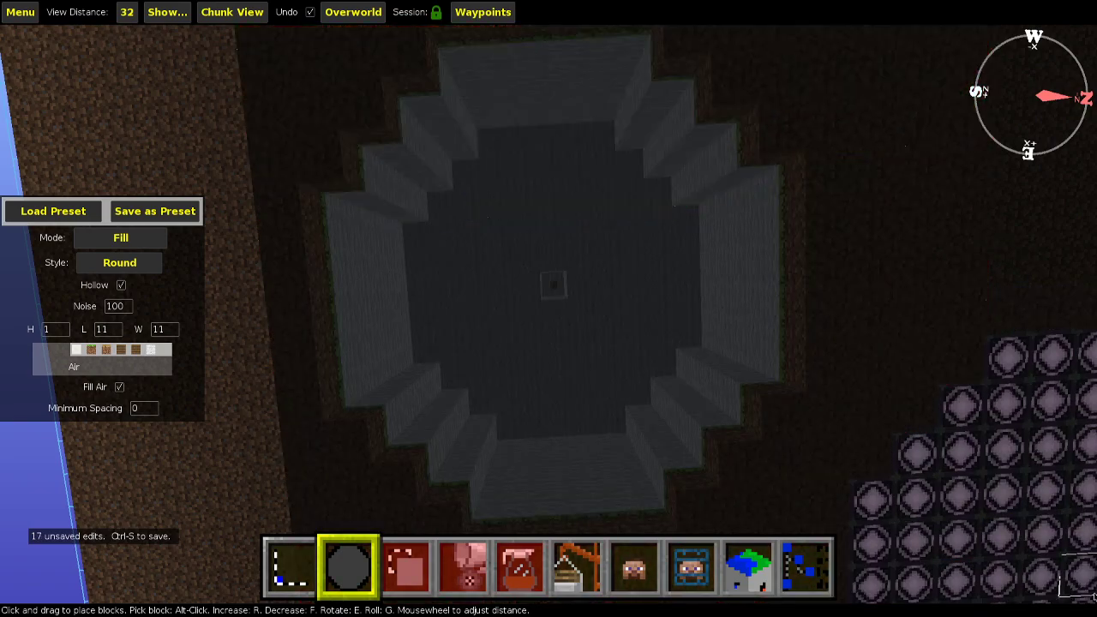
click(552, 289)
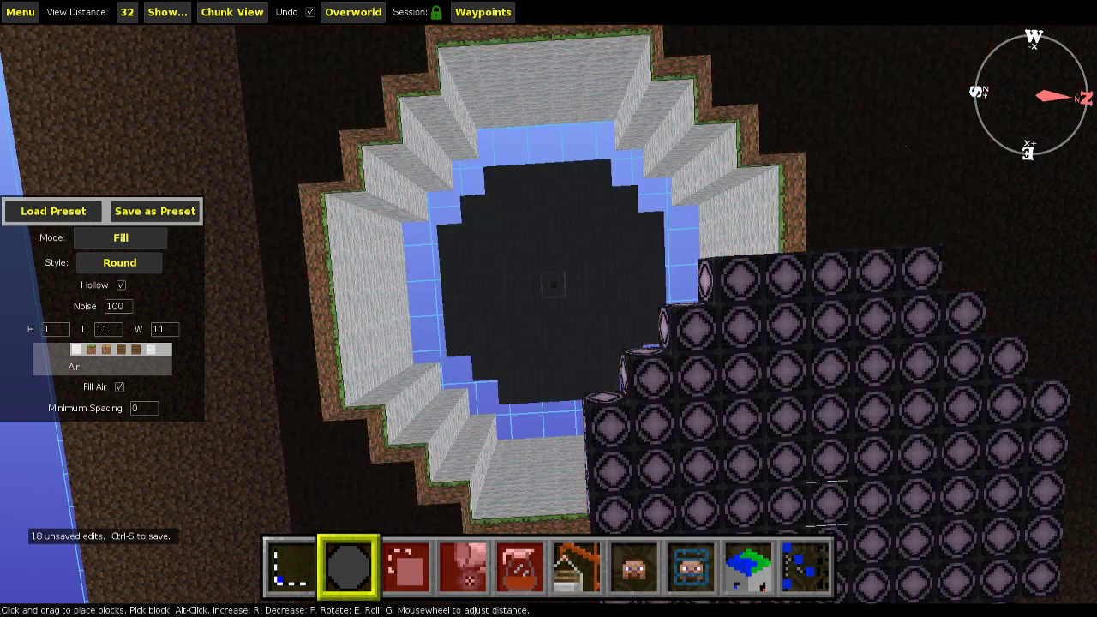
key(ctrl+z)
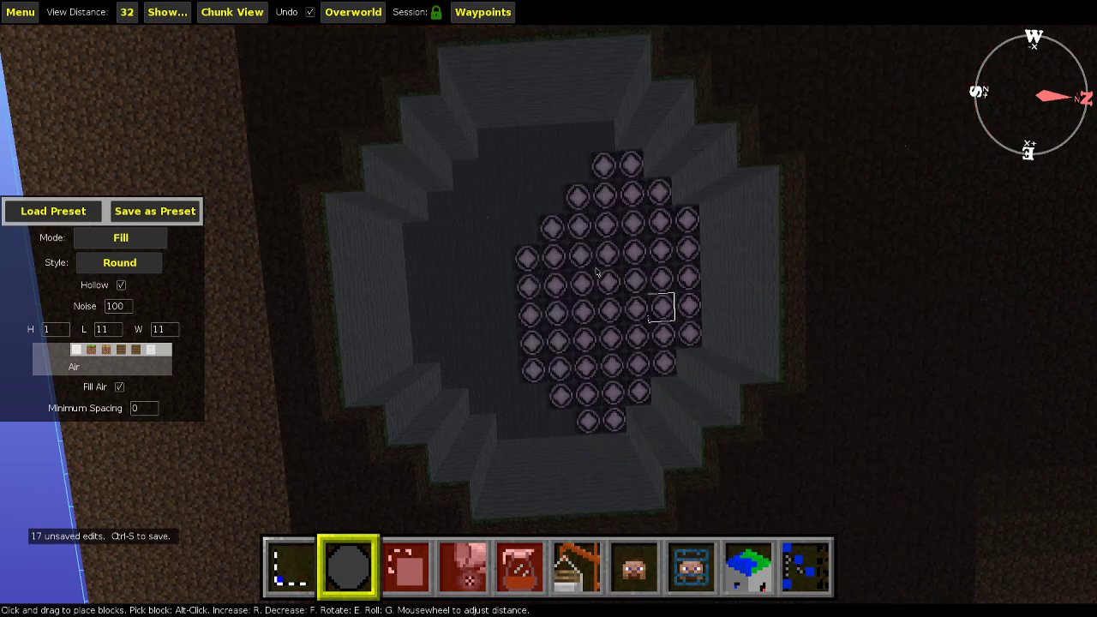
Reduce the air brush to 9 by 9 and carve one round layer at the centre of the dome's inner ceiling.
scroll(102, 332, down, 1)
scroll(107, 334, down, 1)
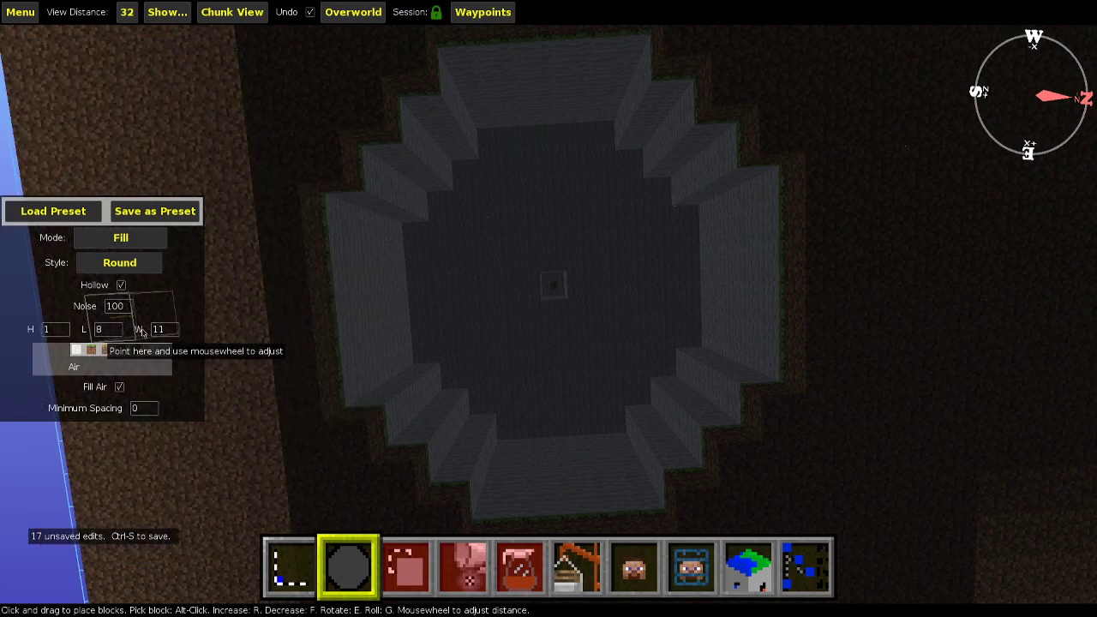
scroll(167, 335, up, 1)
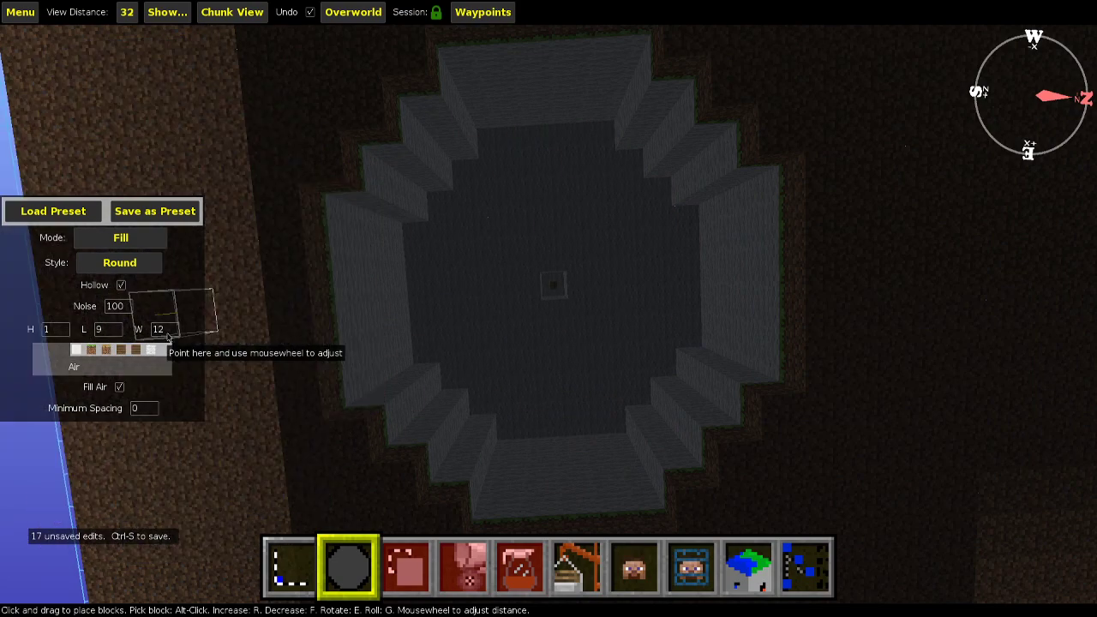
scroll(167, 335, down, 2)
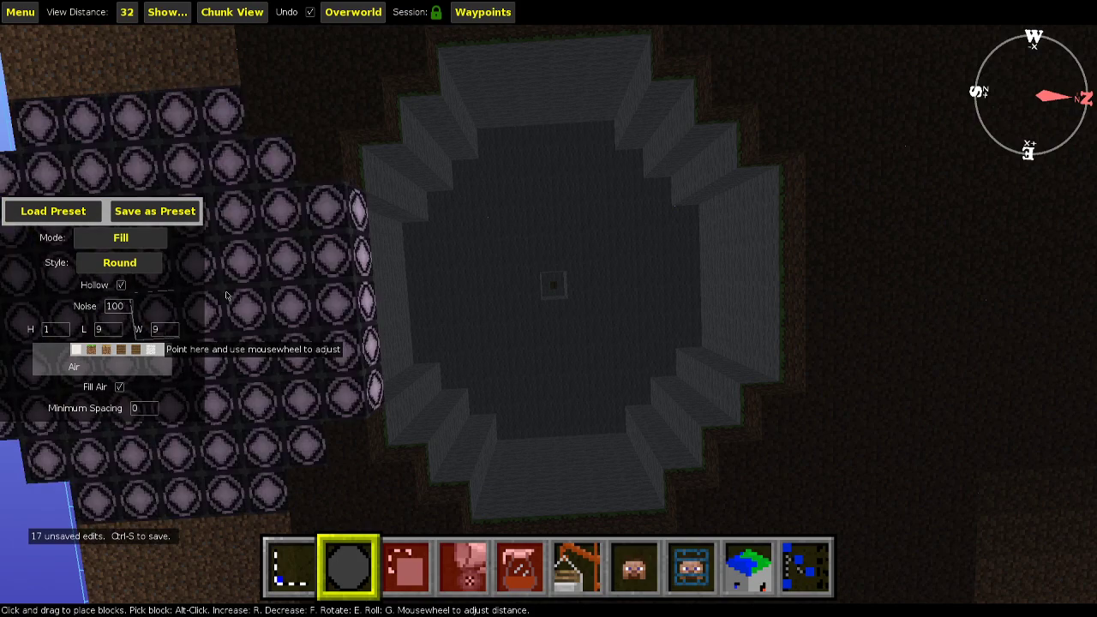
click(554, 284)
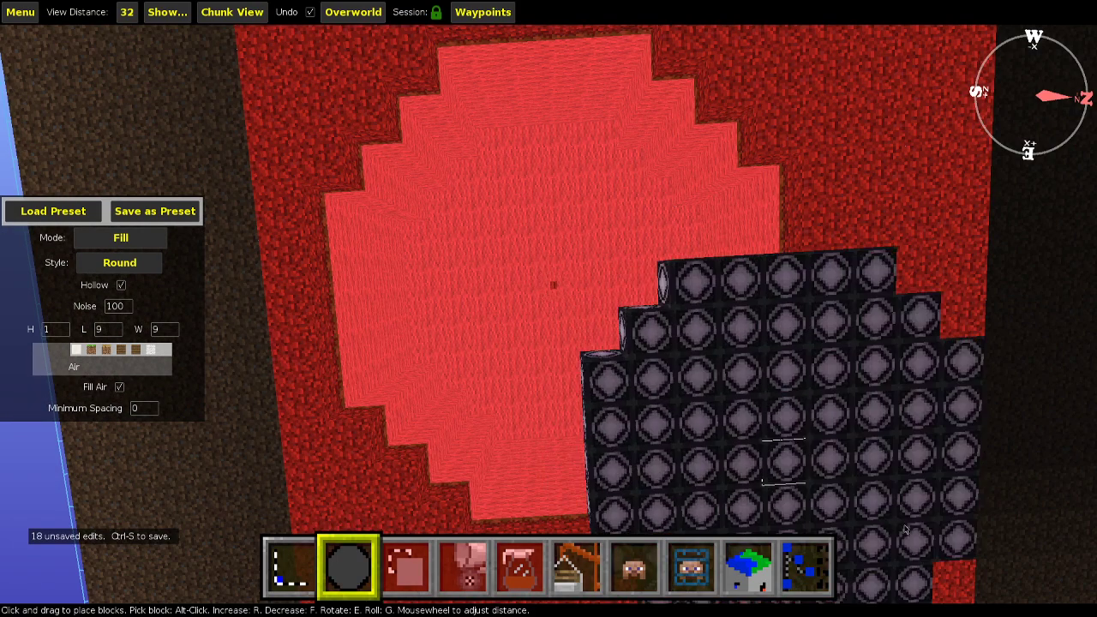
Carve a 7 by 7 and a 5 by 5 round air layer, one above the other, at the centre of the dome's ceiling.
scroll(116, 331, down, 2)
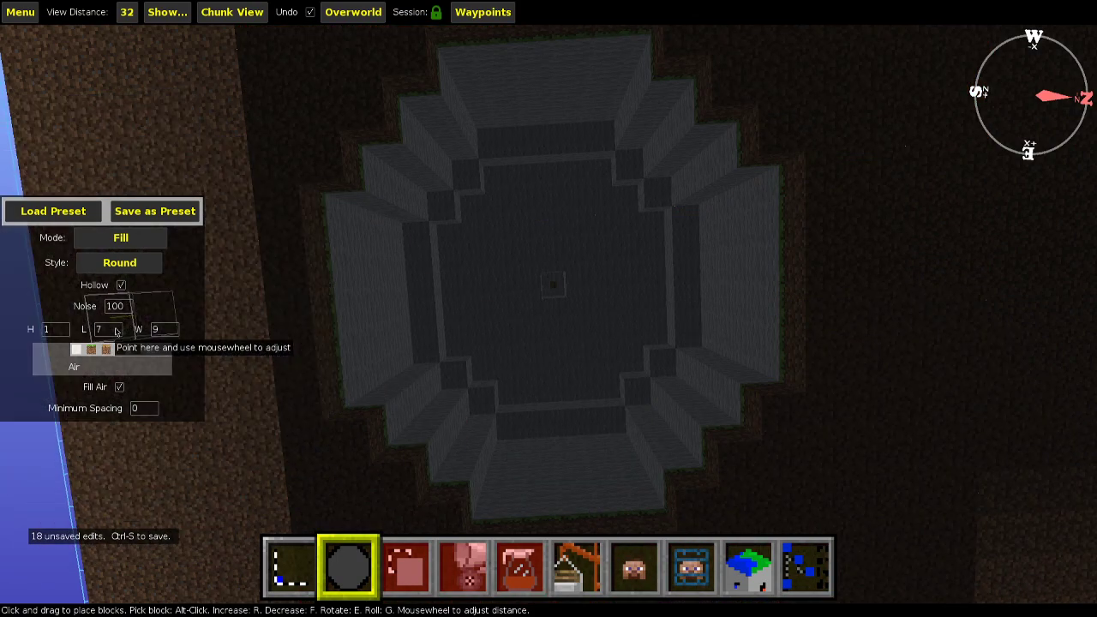
scroll(174, 336, down, 2)
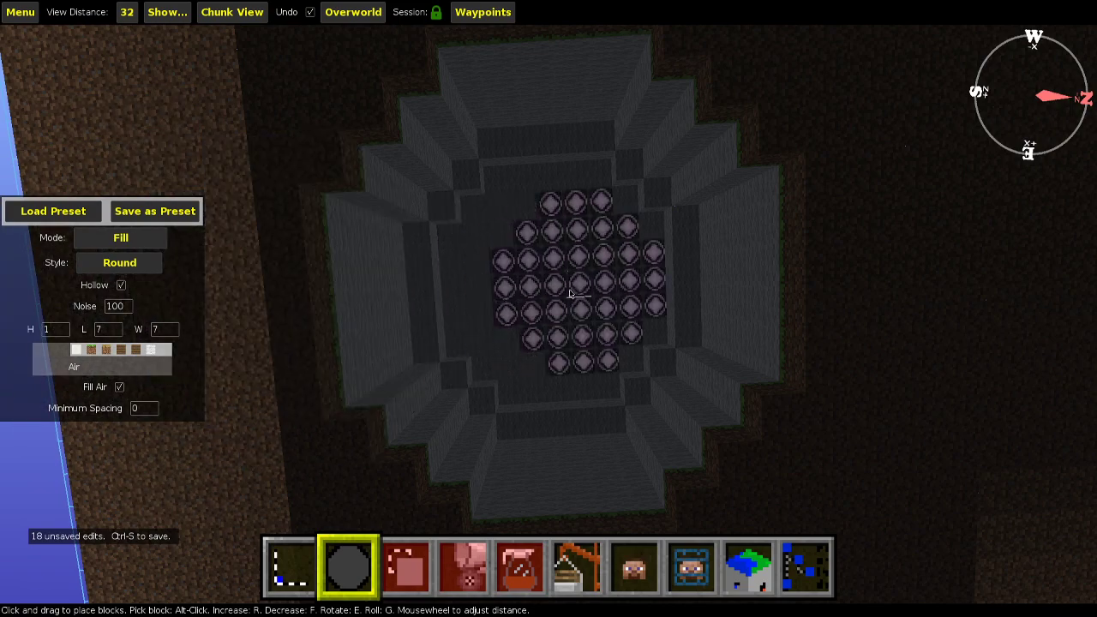
click(562, 292)
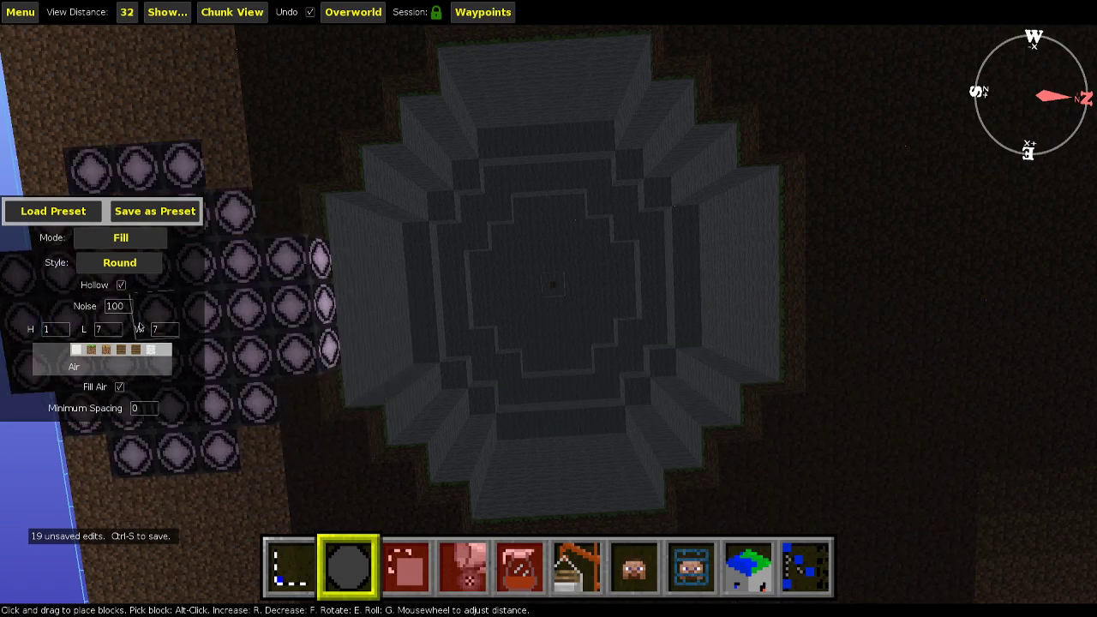
scroll(118, 331, down, 2)
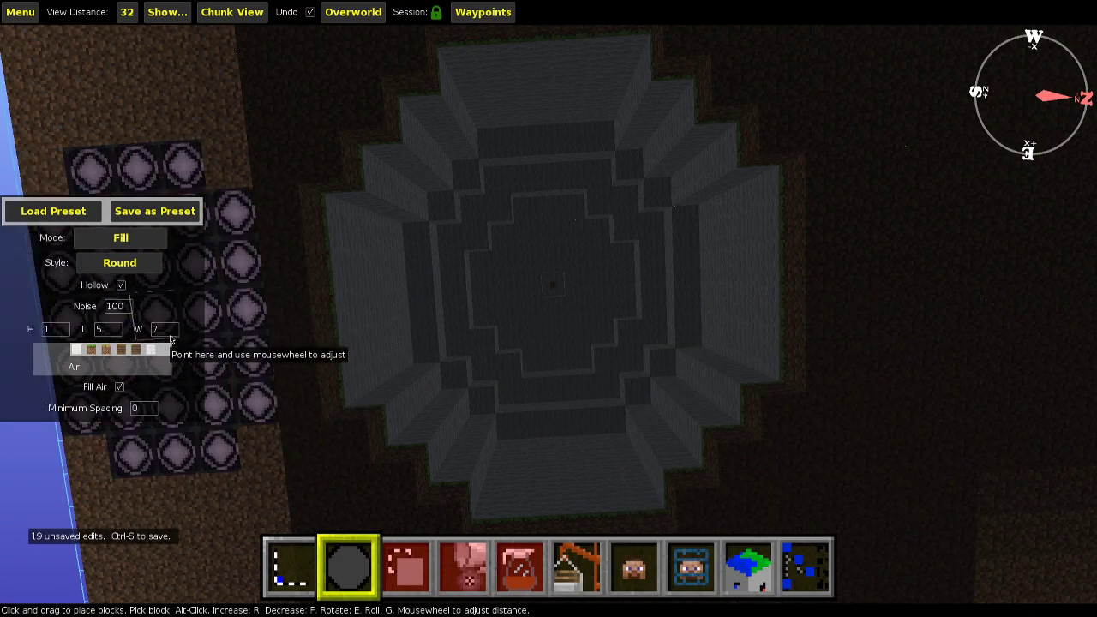
scroll(170, 340, down, 1)
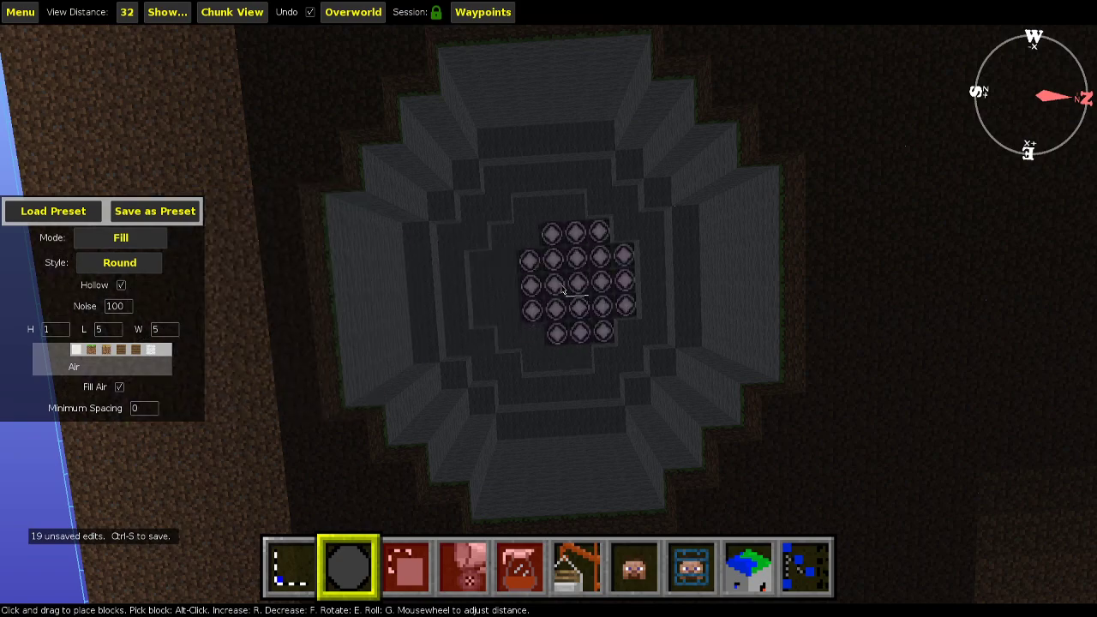
click(557, 287)
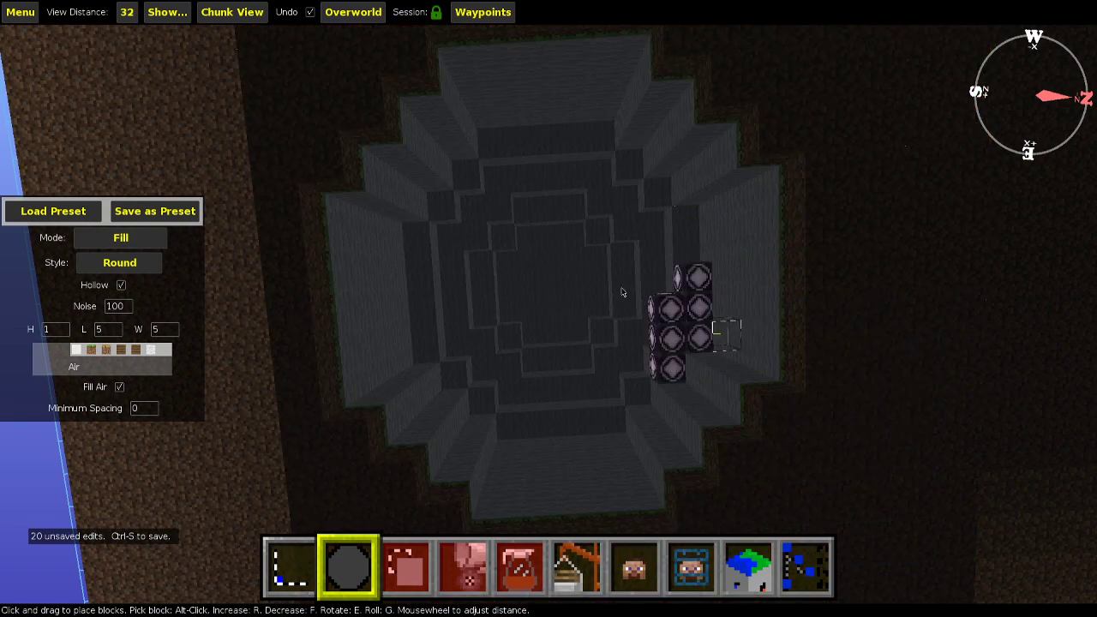
Select a column 1 wide, 1 long and 8 high at the dome's centre, extending its lower end down into the hollow interior.
key(1)
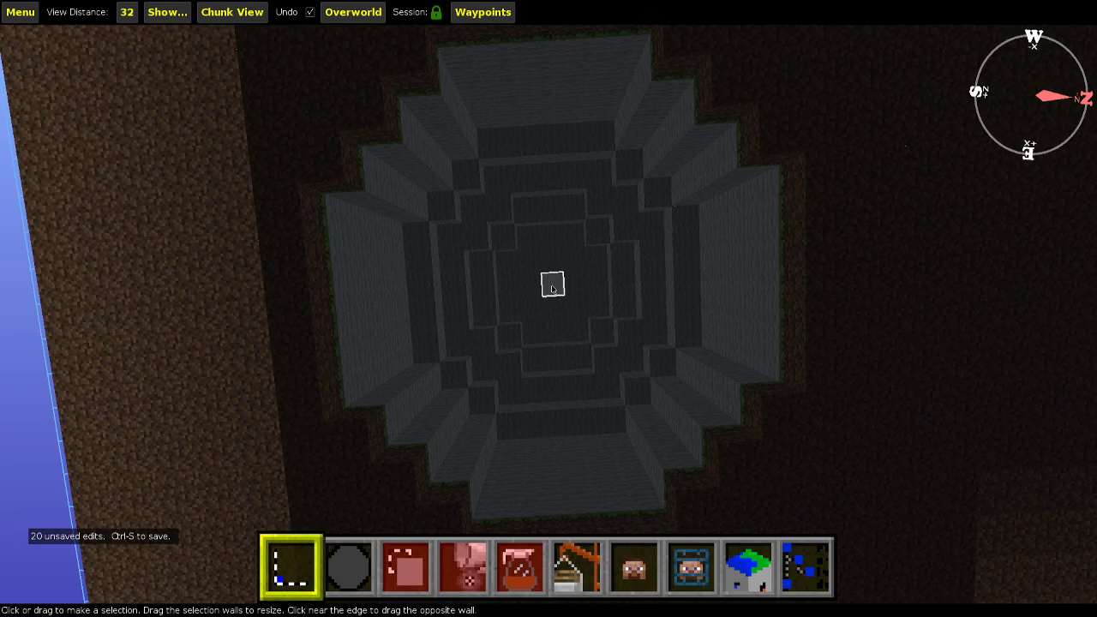
key(w)
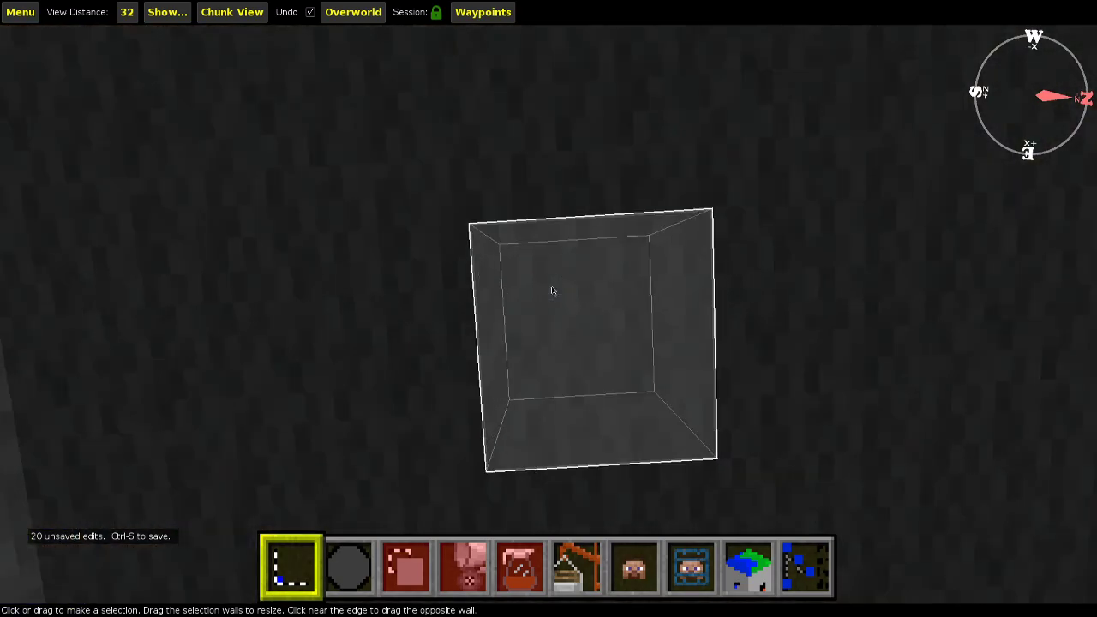
right_click(553, 287)
key(space)
key(s)
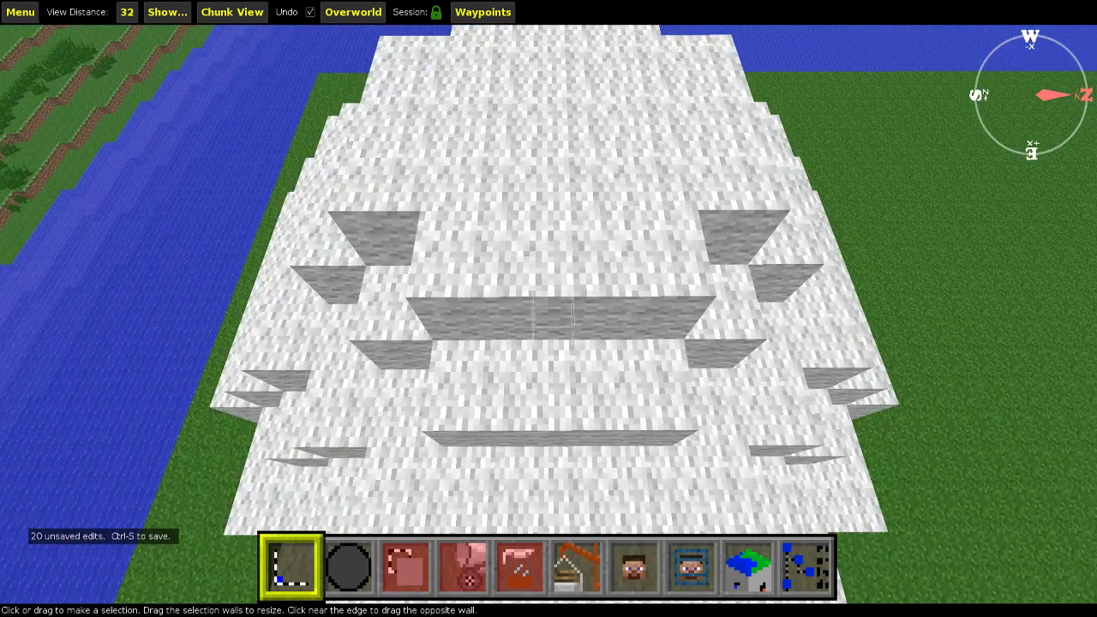
click(542, 122)
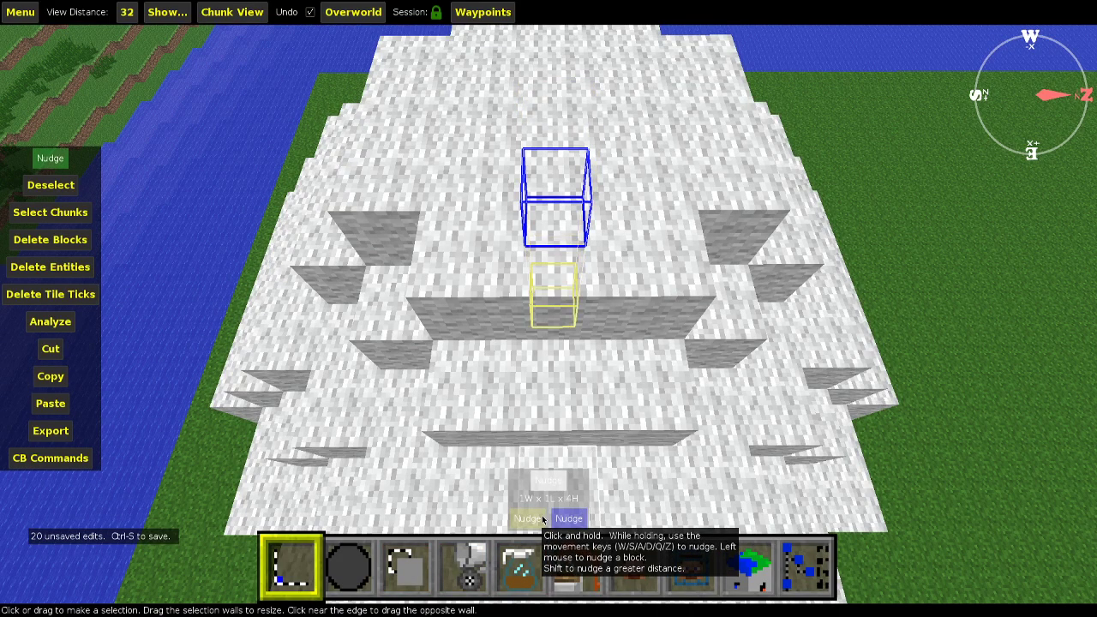
right_click(677, 365)
key(shift)
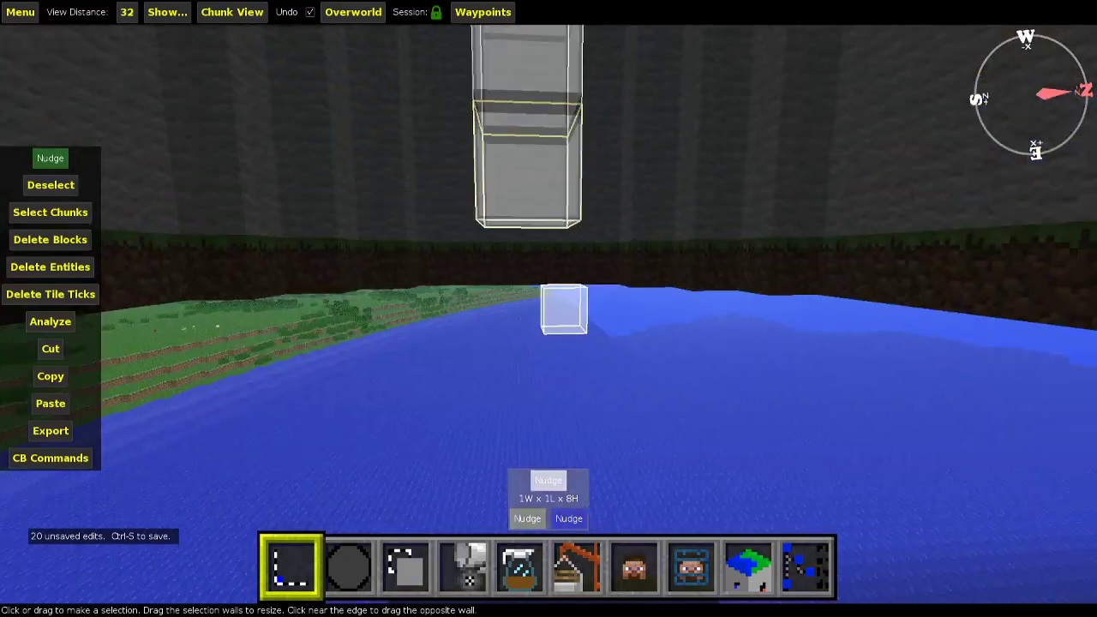
Fill the selected column inside the hollow dome with Oak Fence.
key(s)
key(w)
key(space)
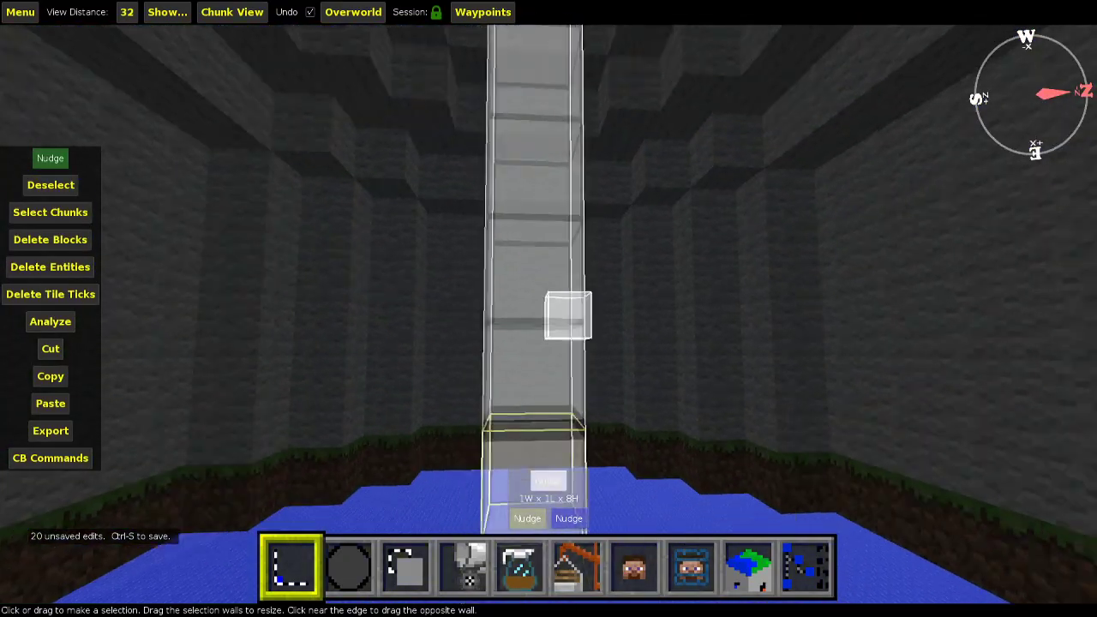
key(s)
right_click(675, 364)
key(4)
key(Return)
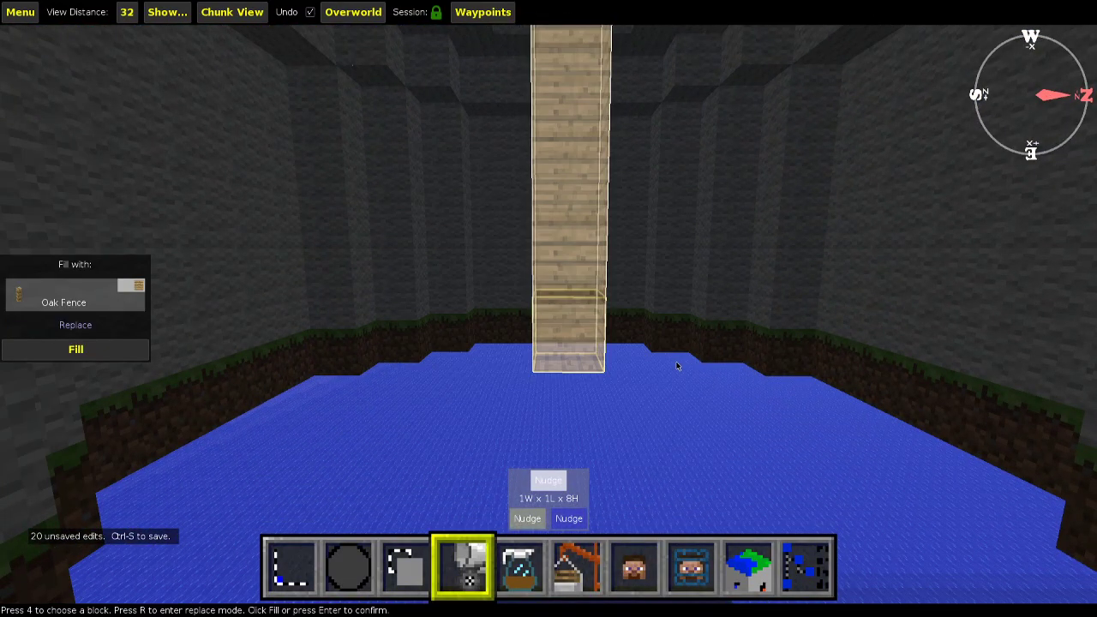
Apply the Oak Fence fill to the 1 by 1 by 8 column and clear the selection.
key(Return)
key(ctrl+d)
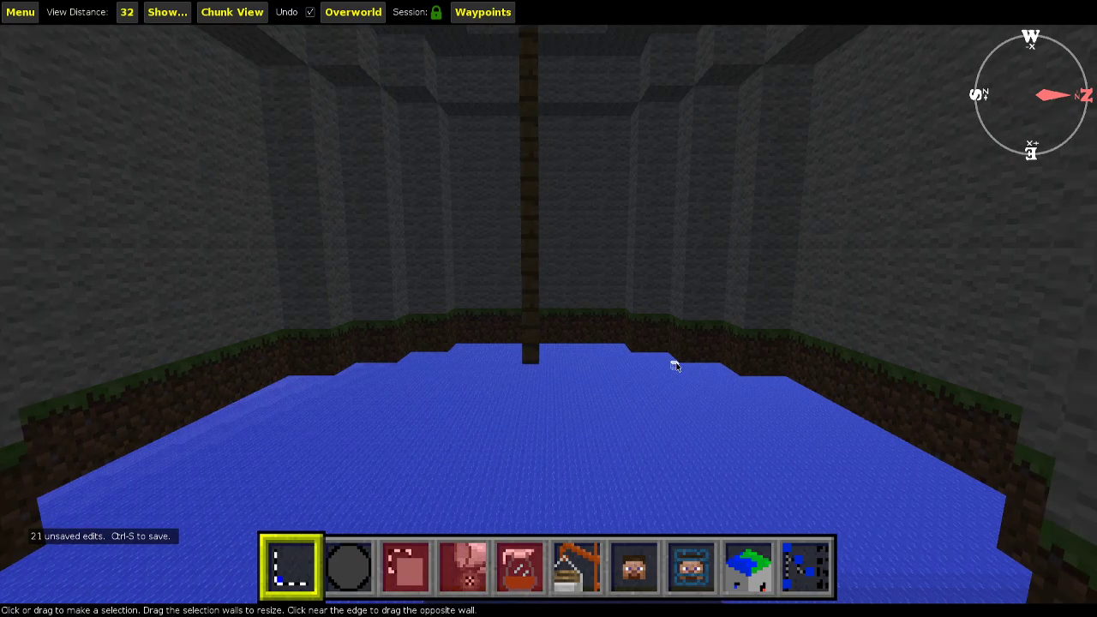
Select a flat area 21 wide, 22 long and 1 high at ground level around and beneath the wool dome.
key(s)
right_click(676, 366)
key(space)
key(w)
right_click(676, 367)
drag(656, 177, 313, 465)
Fill the flat area under the dome with Grass Block and clear the selection.
key(4)
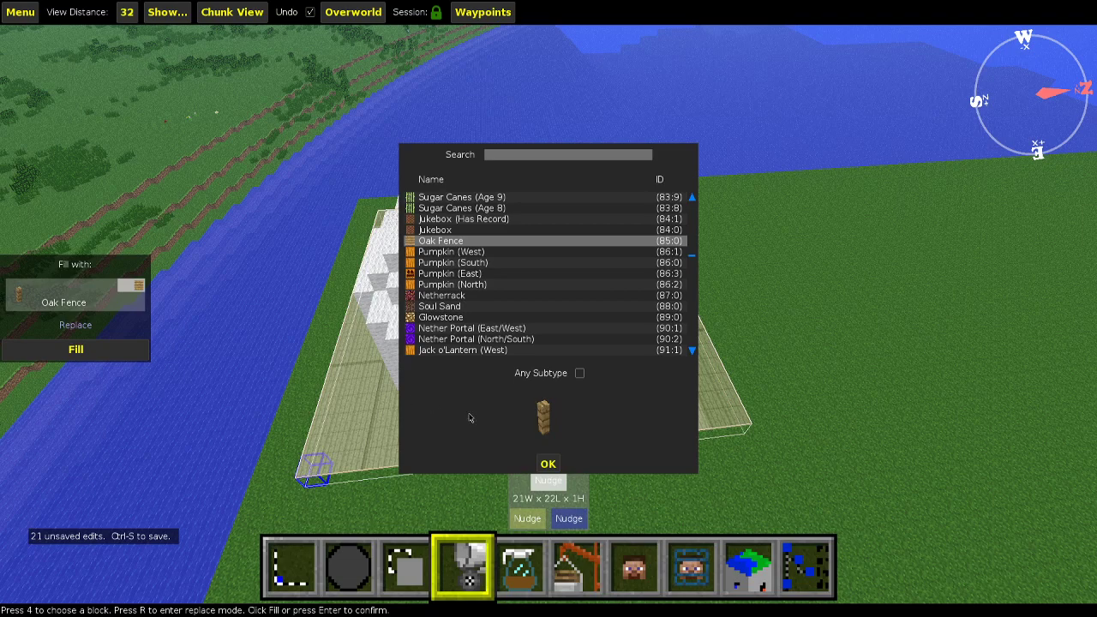
click(548, 464)
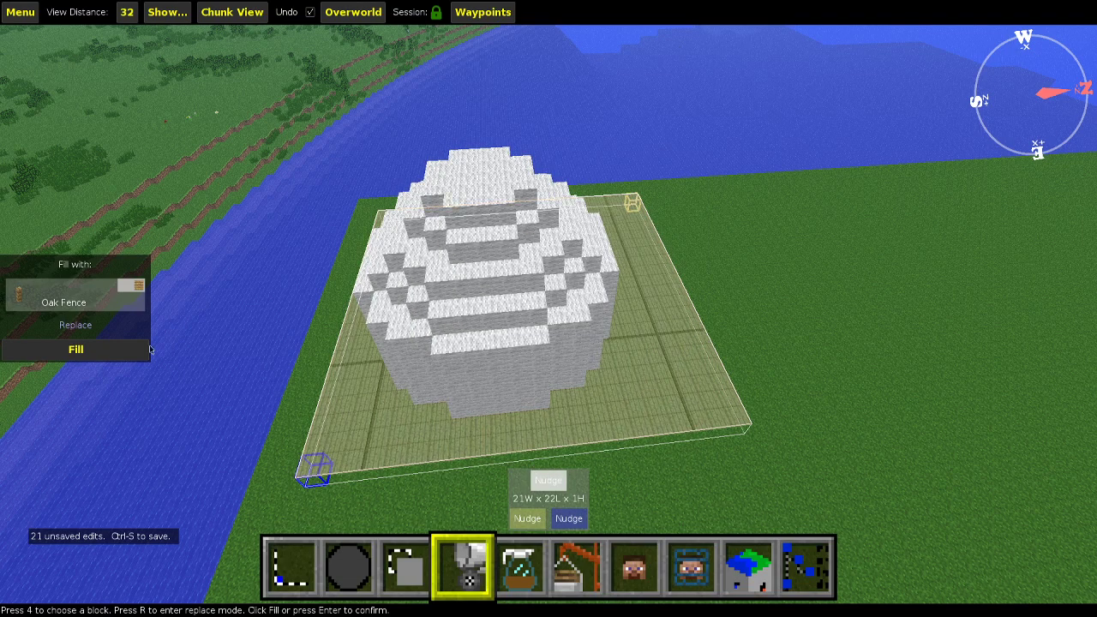
click(16, 299)
text(gras)
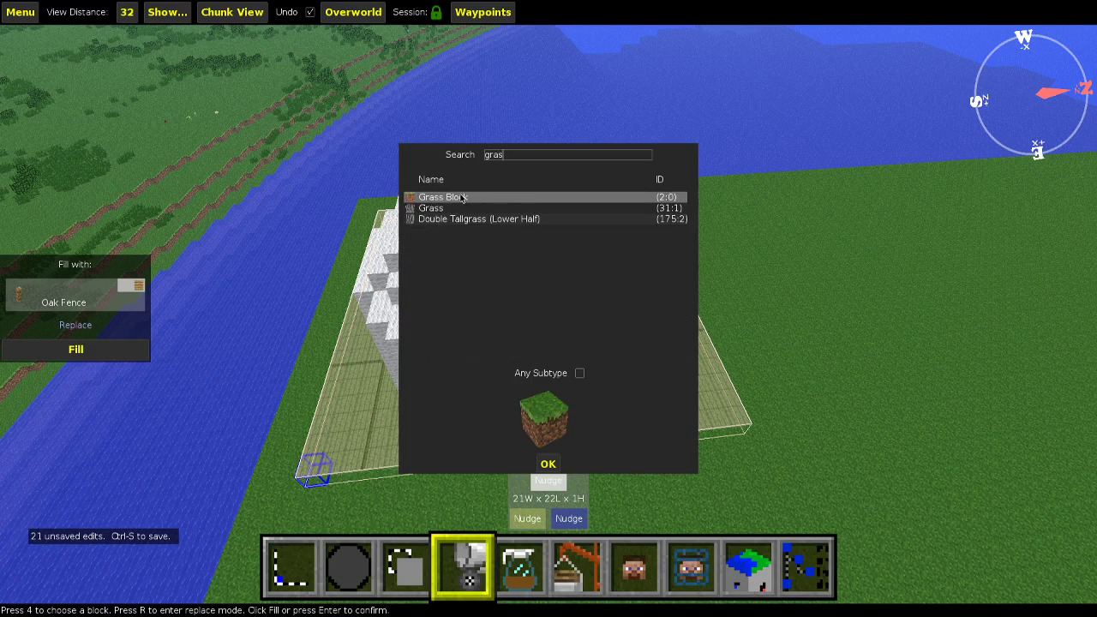
double_click(463, 198)
click(76, 350)
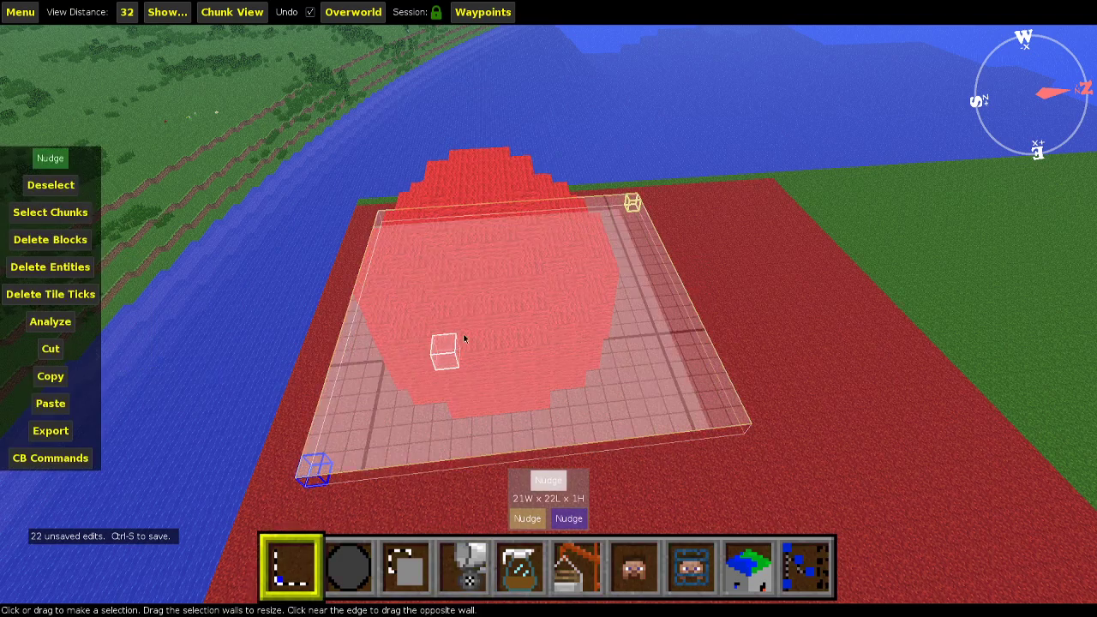
key(ctrl+d)
Set the round brush's fill block to Path for work on the floor inside the dome.
key(w)
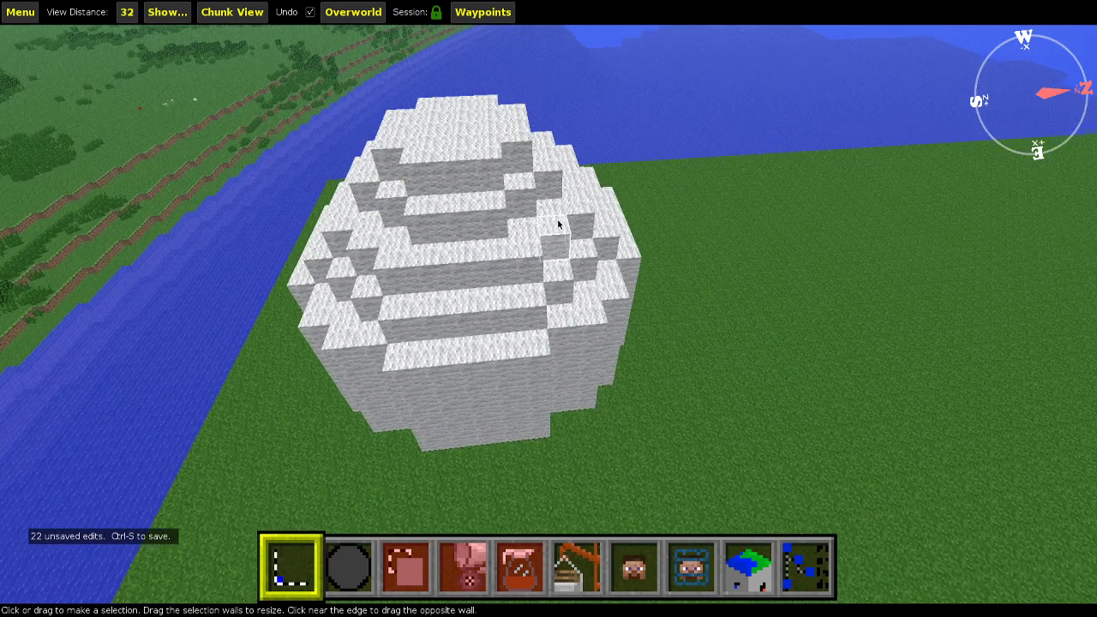
right_click(555, 227)
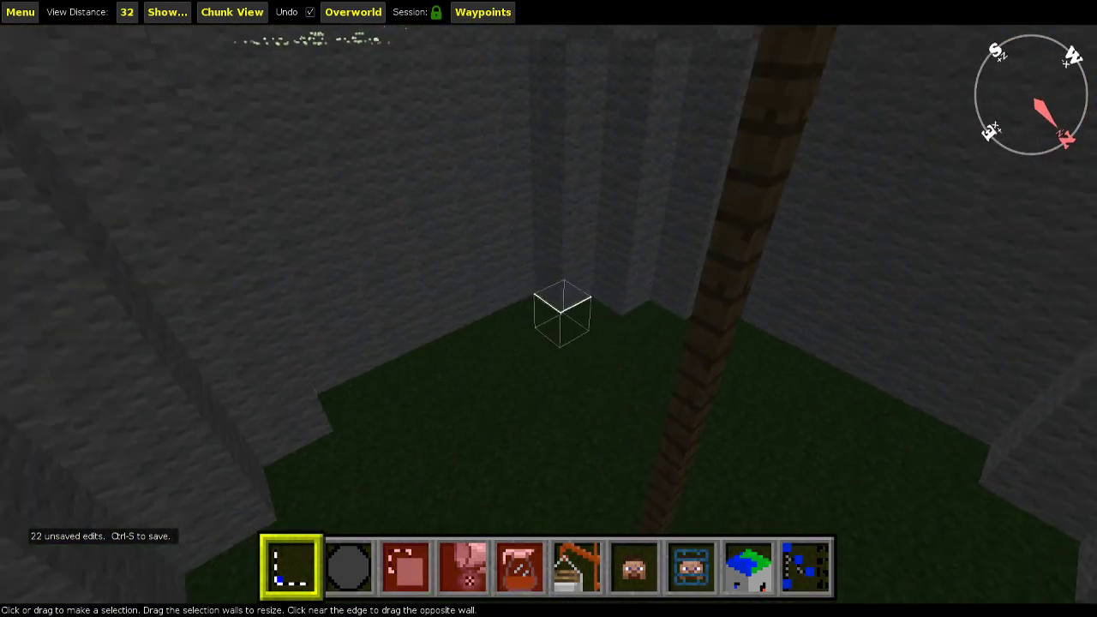
key(w)
key(space)
right_click(548, 309)
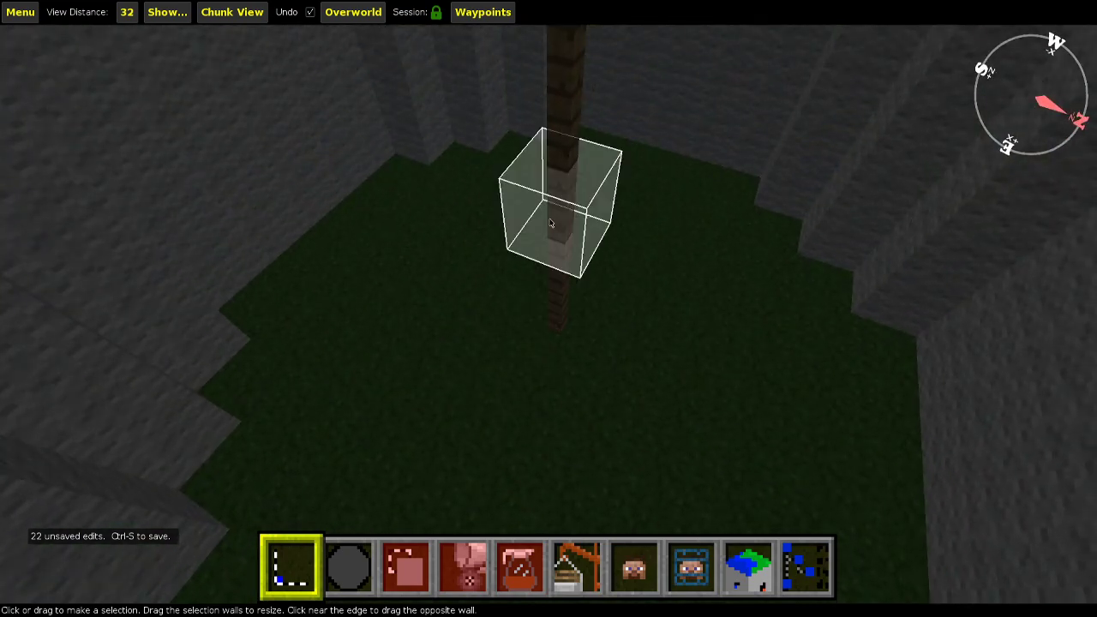
key(2)
click(52, 363)
text(path)
key(Return)
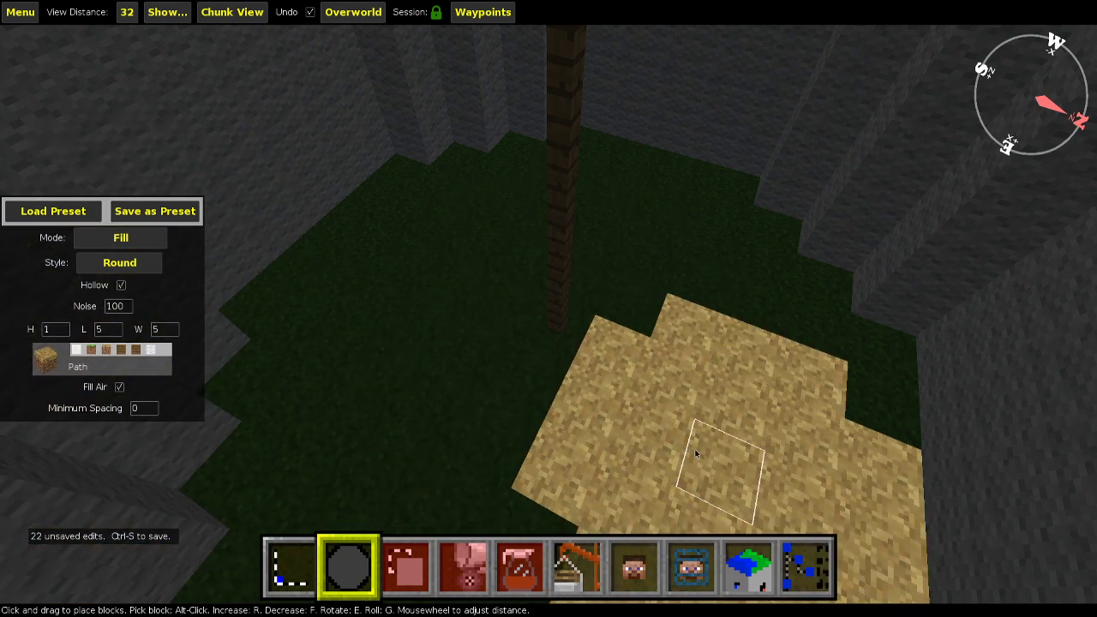
Select a column 1 wide, 1 long and 2 high at the foot of the fence, clear its blocks and deselect.
key(1)
click(560, 324)
click(568, 518)
key(z)
key(4)
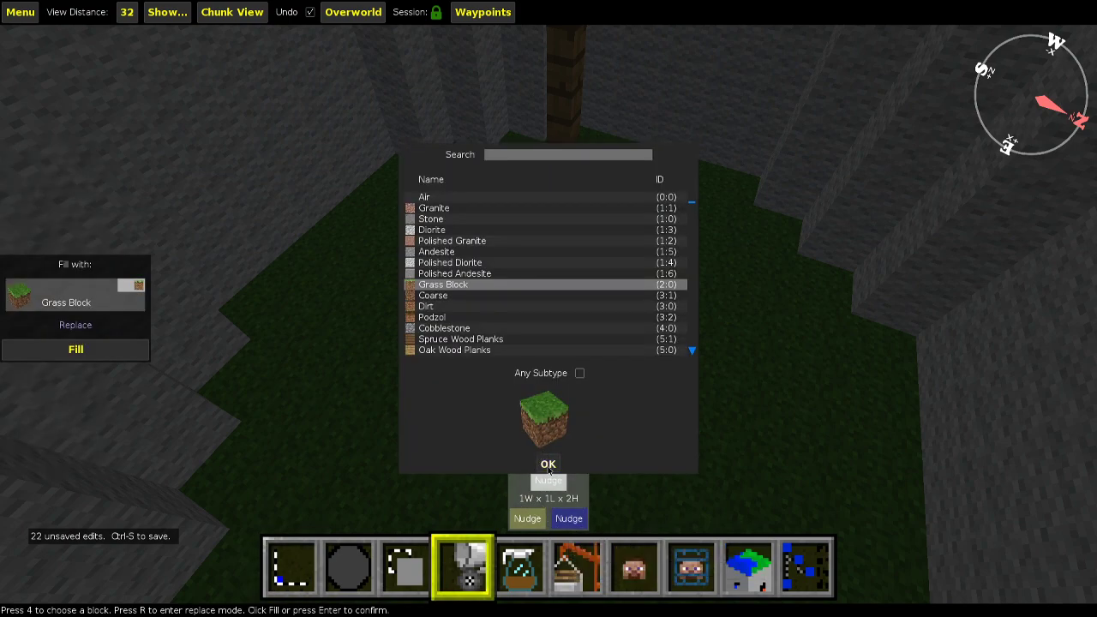
click(549, 463)
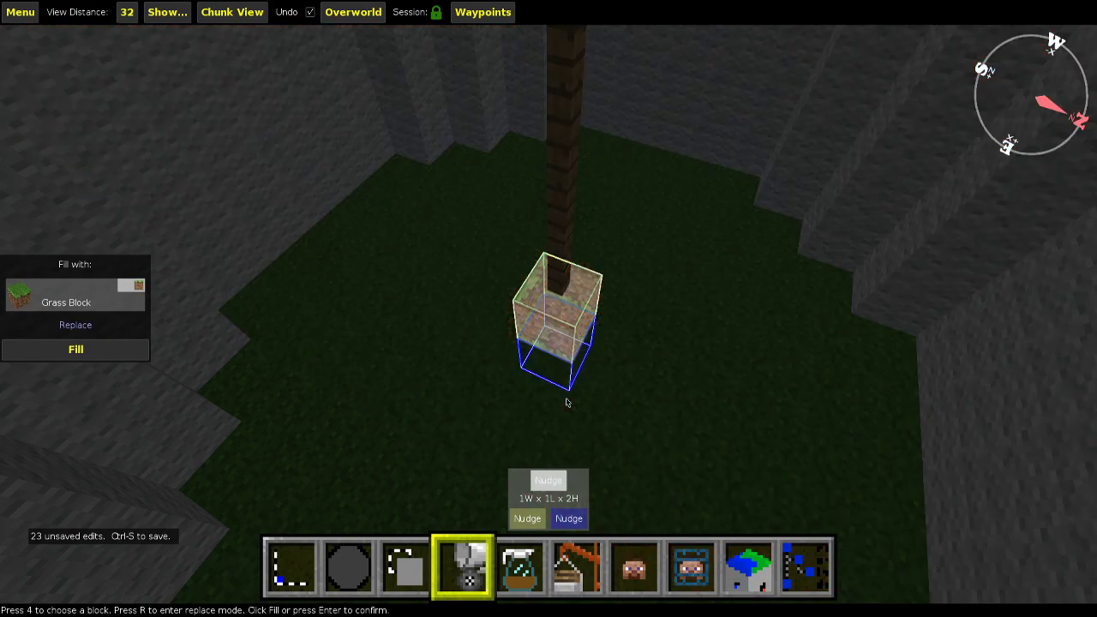
key(ctrl+d)
key(d)
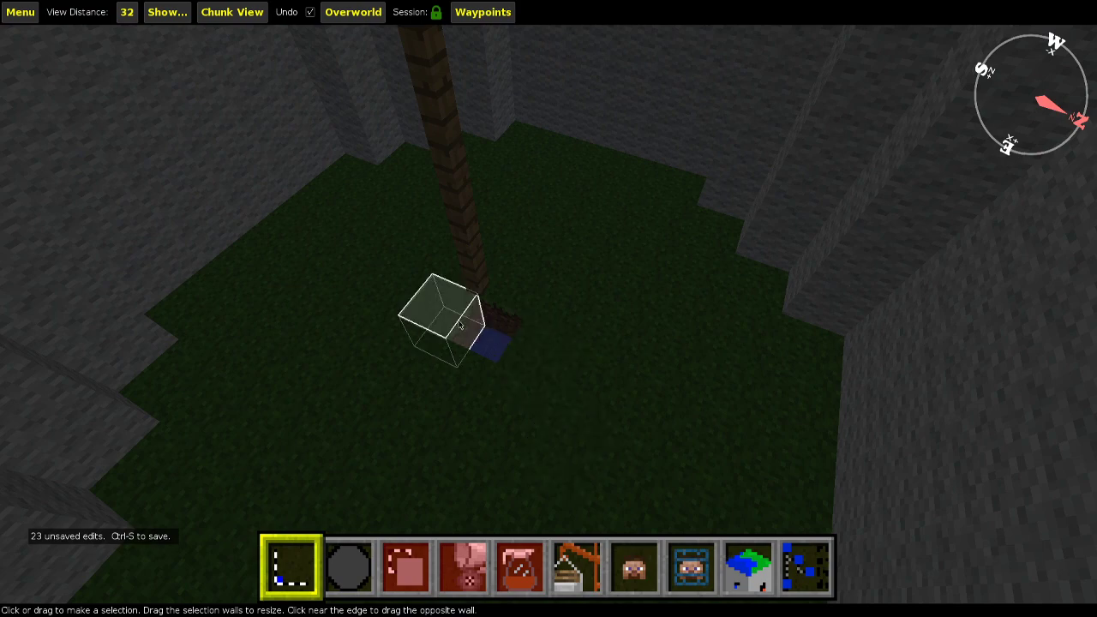
Enlarge the round Path brush to 9 by 9, keeping it 1 block high.
key(2)
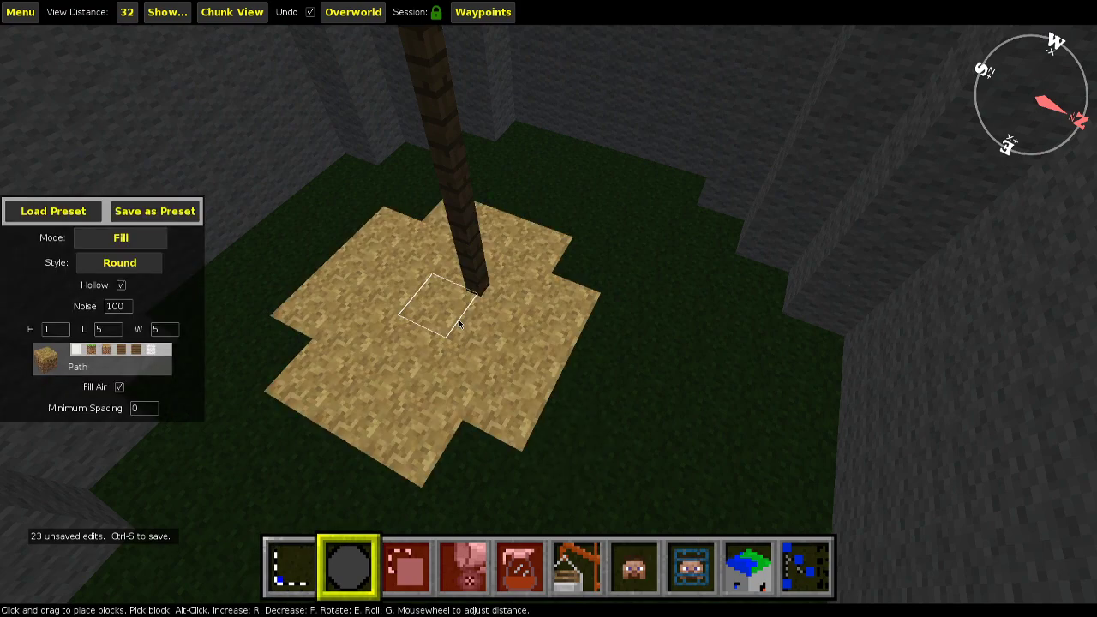
key(space)
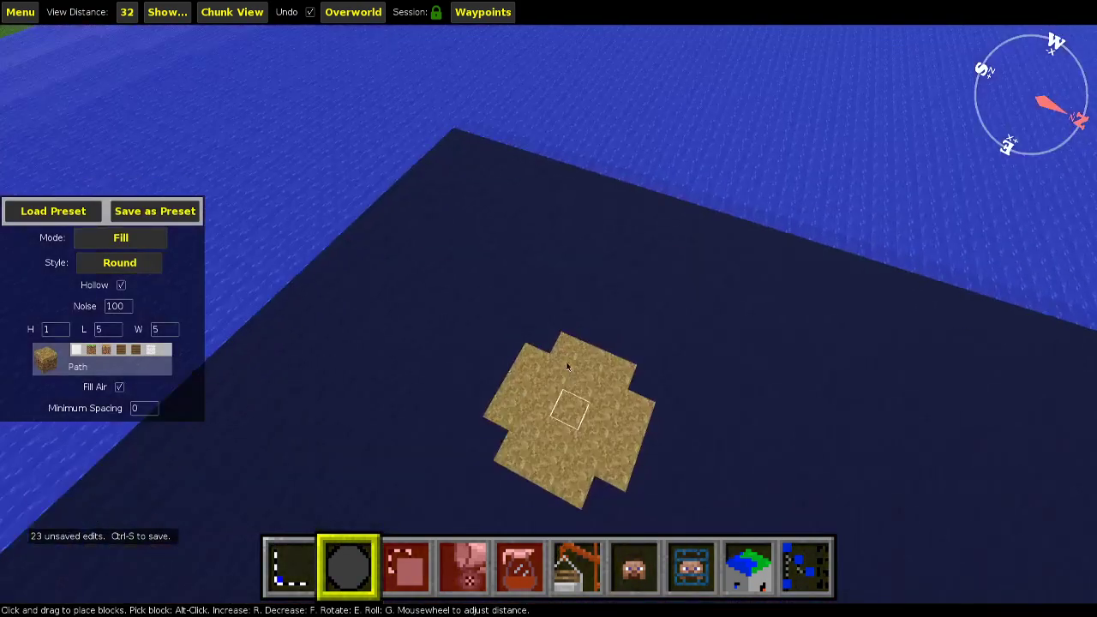
right_click(567, 364)
right_click(566, 360)
key(space)
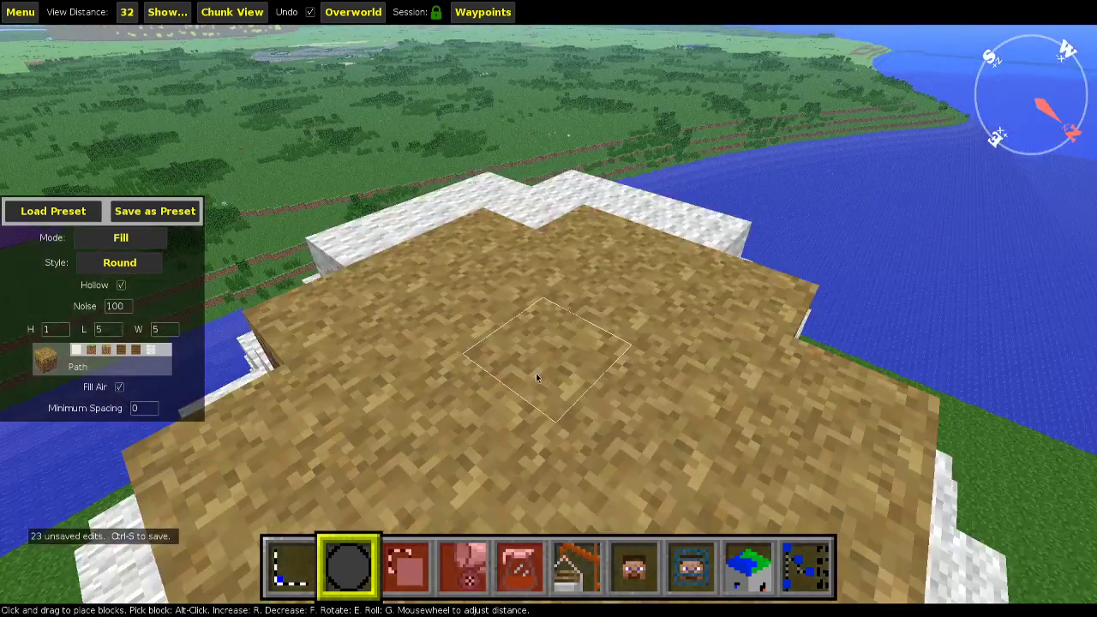
key(shift)
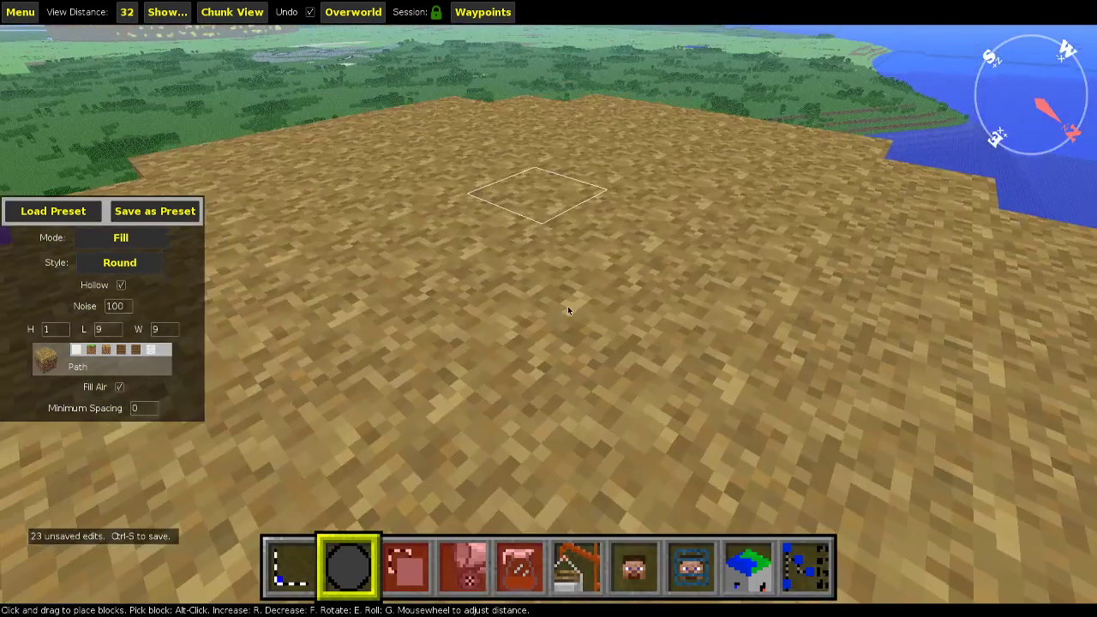
Try to place a 9 by 9 round Path layer on the dome's floor, centred on the hole in the platform's underside.
right_click(568, 311)
key(w)
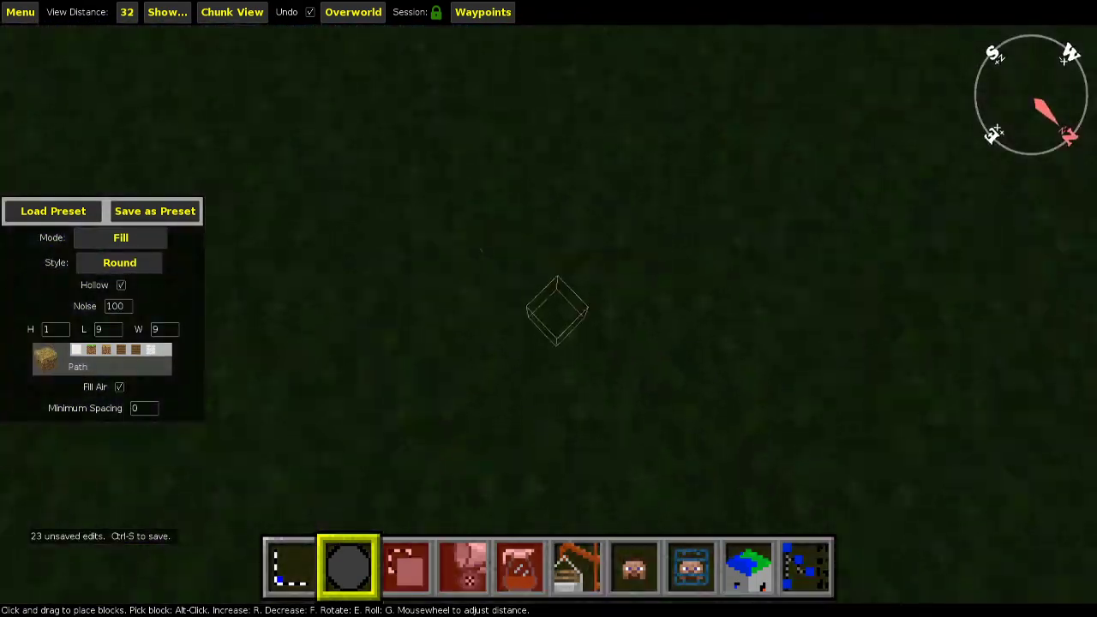
right_click(537, 215)
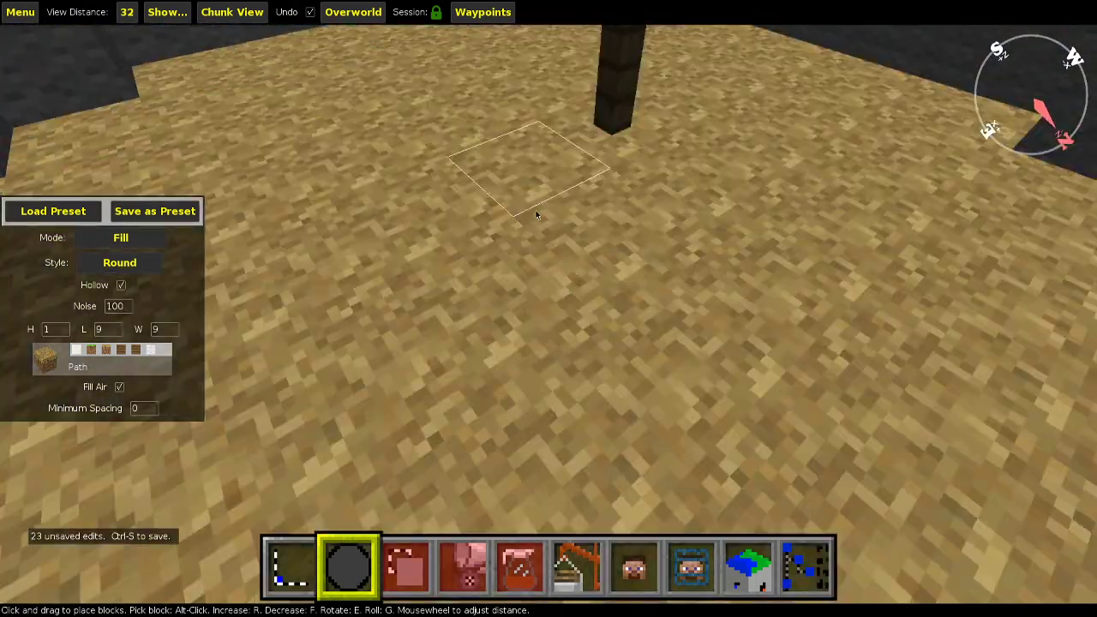
key(shift)
right_click(623, 318)
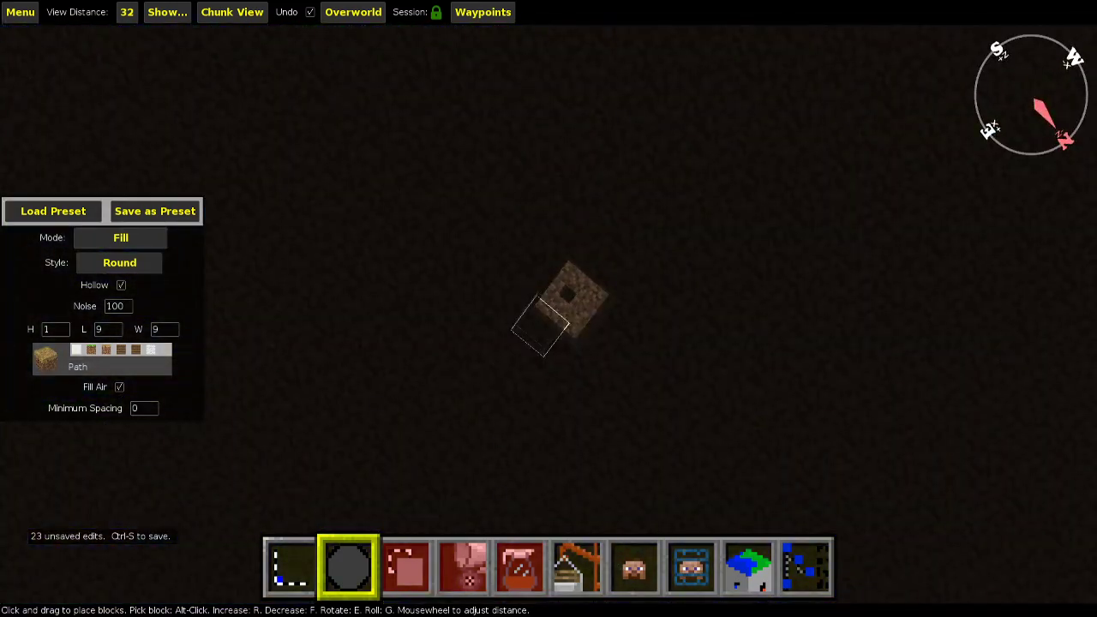
right_click(624, 318)
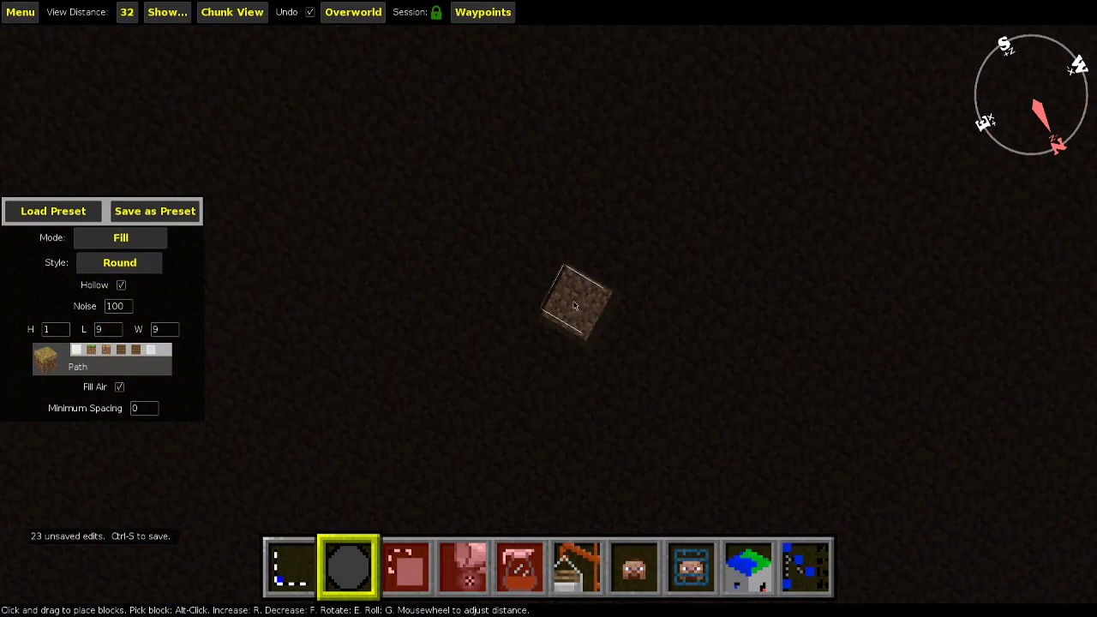
scroll(572, 304, up, 1)
click(572, 304)
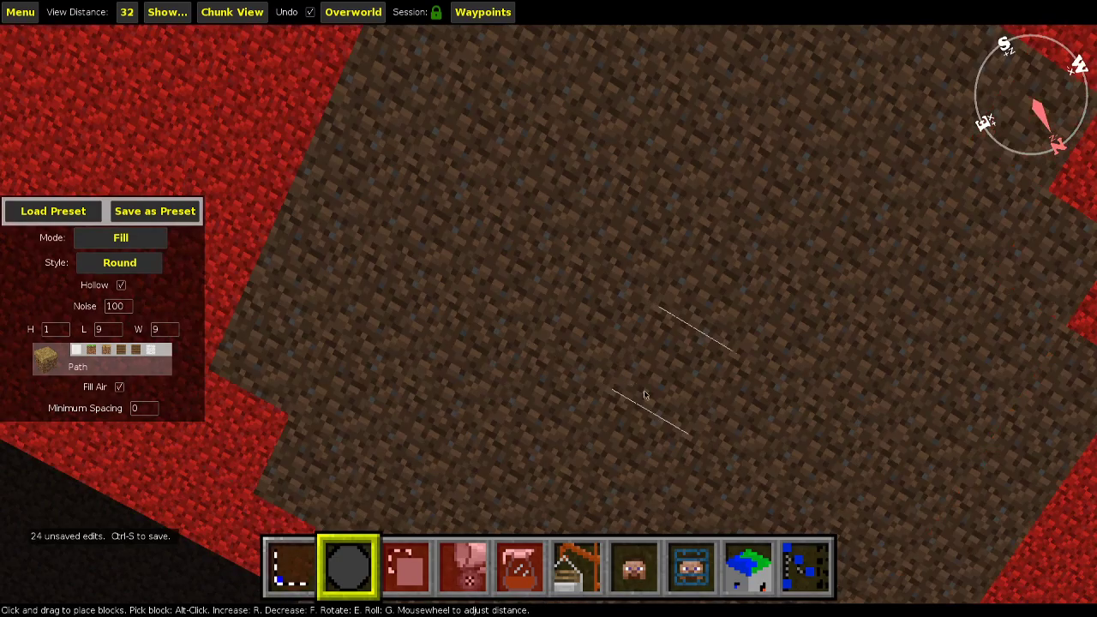
Inspect the 9 by 9 Path floor from inside the dome and undo it.
key(1)
right_click(565, 408)
key(space)
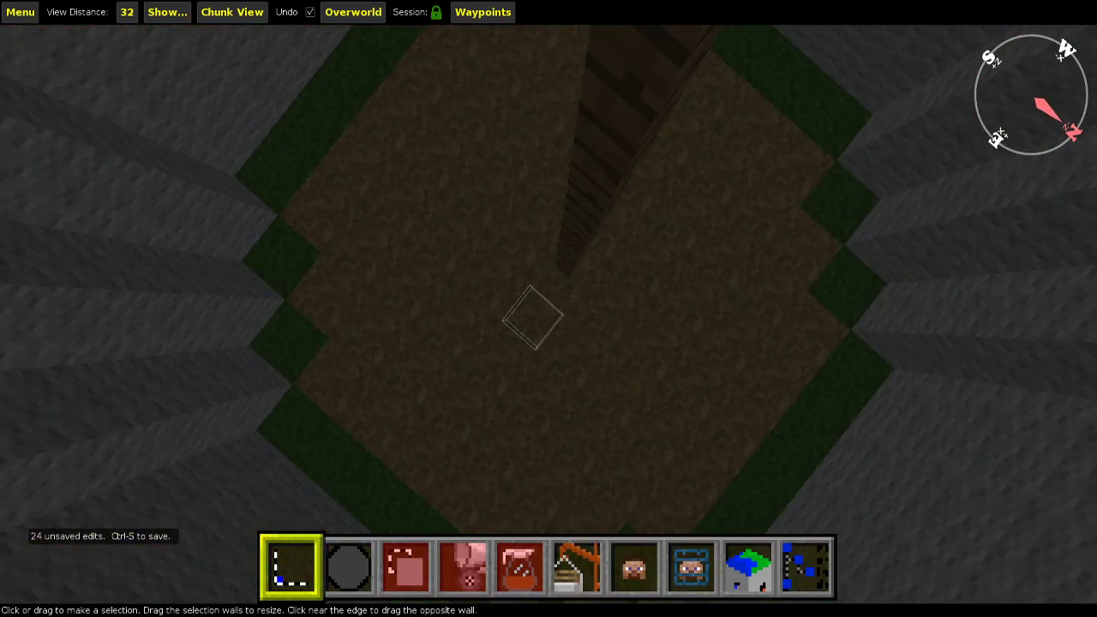
key(shift)
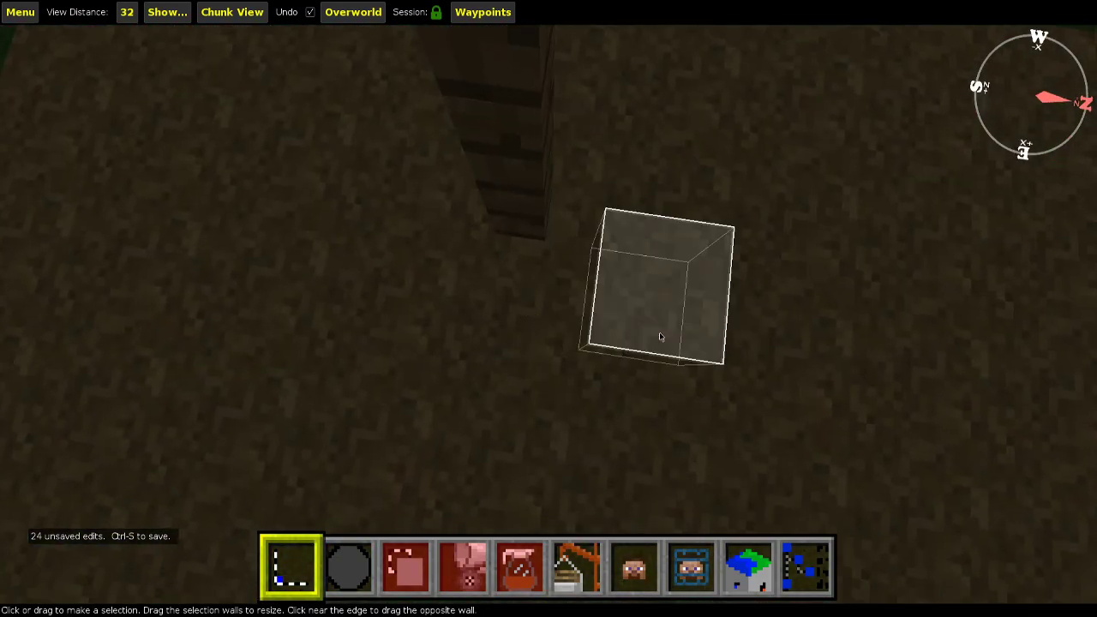
key(ctrl+z)
Enlarge the Path brush to 11 by 11 and place one round floor layer centred on the hole beneath the fence.
right_click(648, 328)
key(shift)
right_click(631, 302)
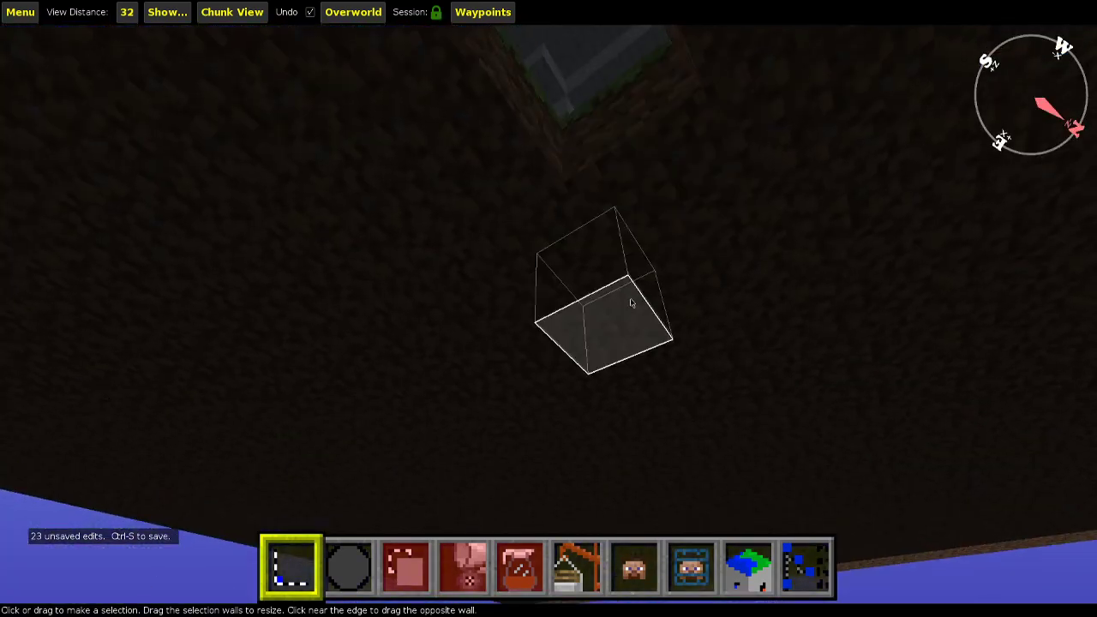
key(2)
scroll(107, 330, up, 2)
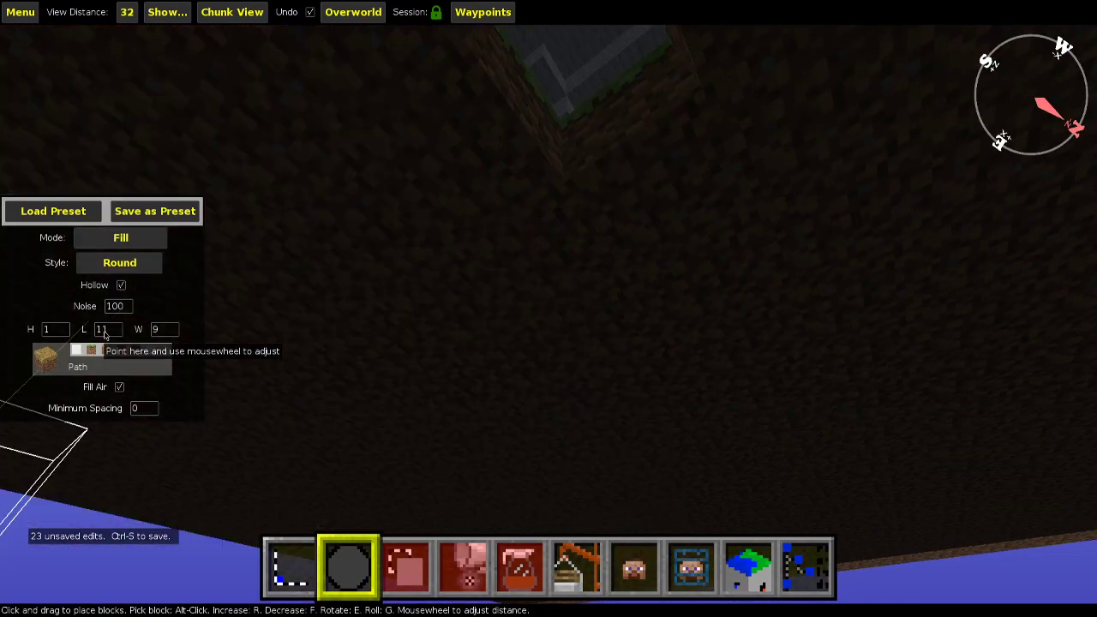
scroll(169, 337, up, 2)
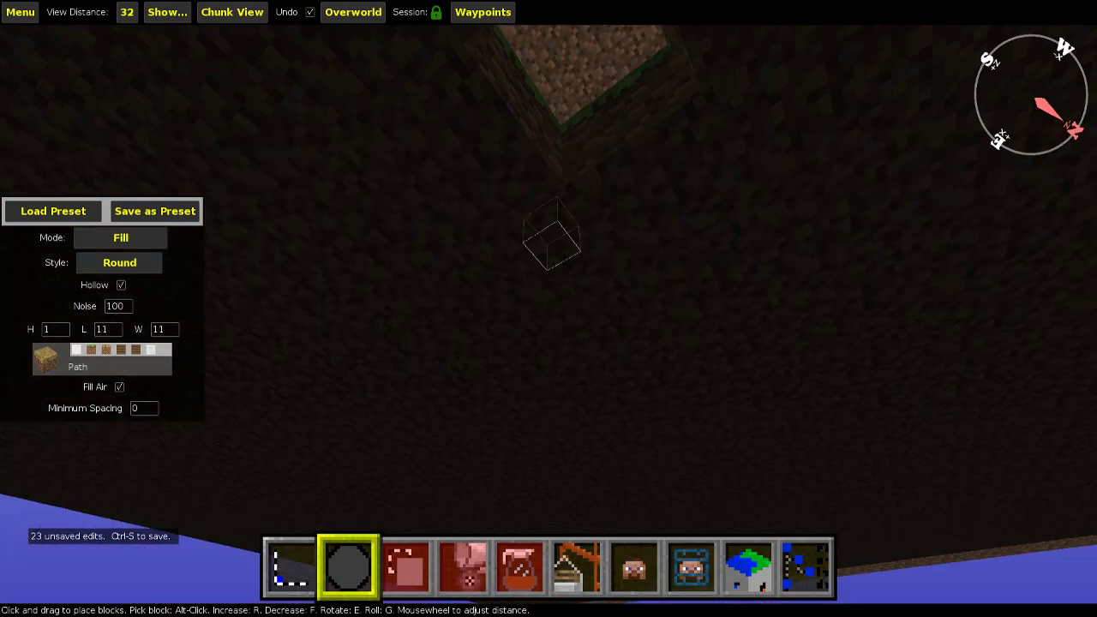
right_click(553, 257)
key(shift)
right_click(548, 308)
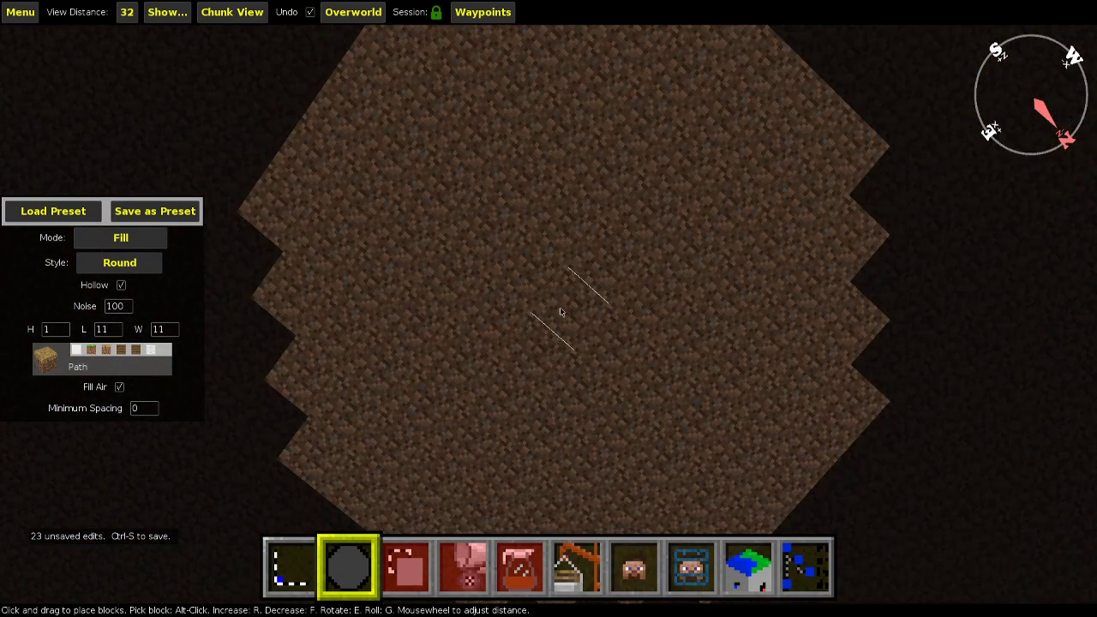
click(566, 310)
Cut a doorway 1 wide, 3 long and 3 high in the base of the dome's east wall by deleting the selected blocks.
key(1)
right_click(762, 409)
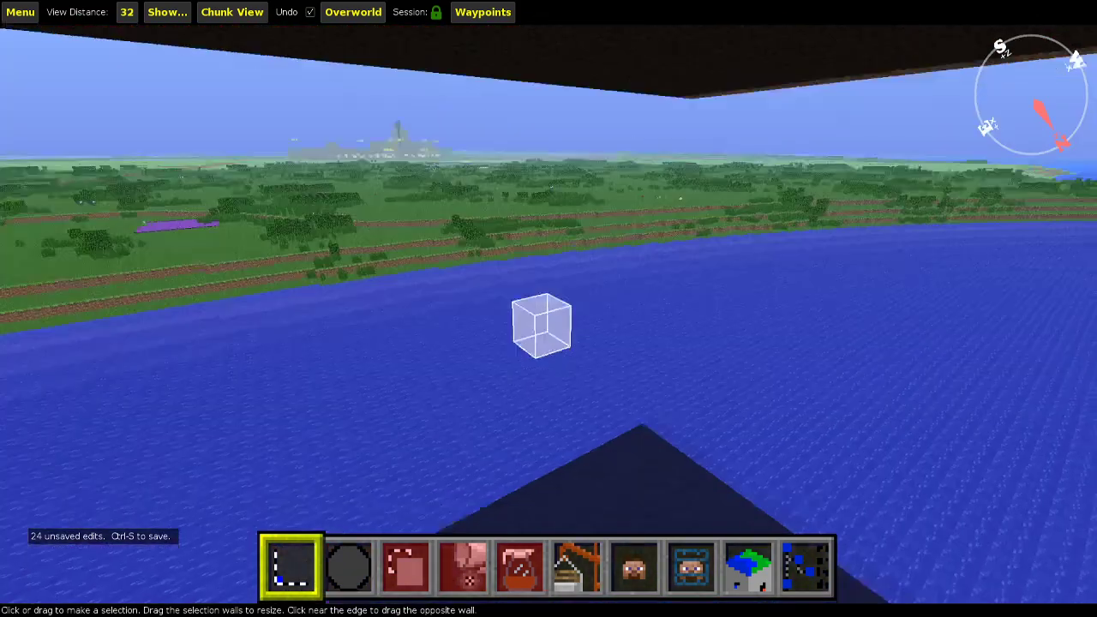
key(s)
key(a)
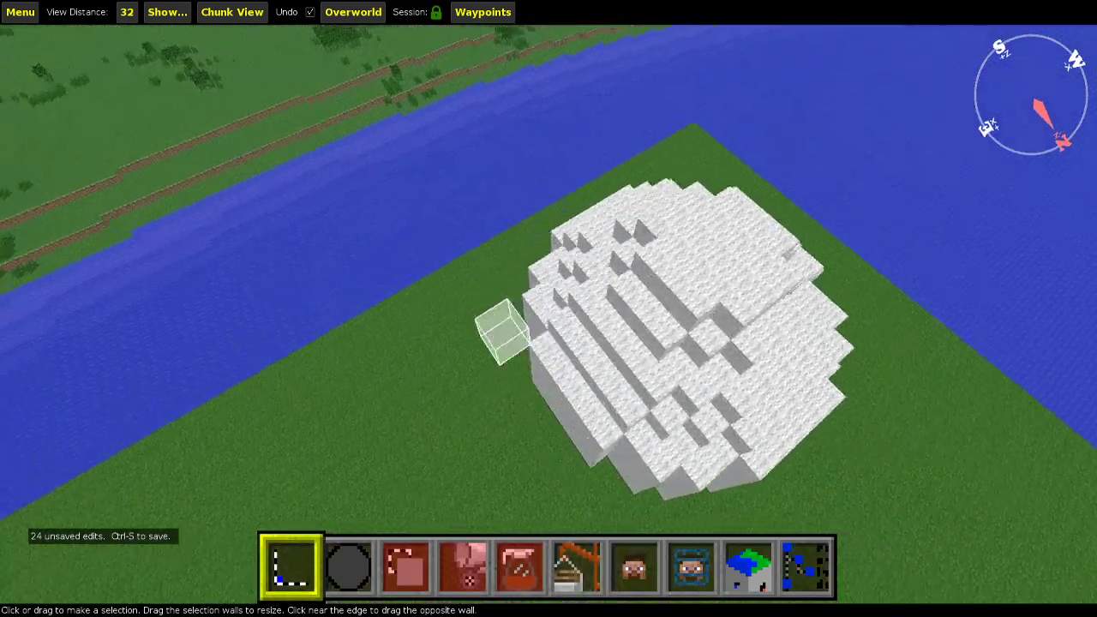
key(w)
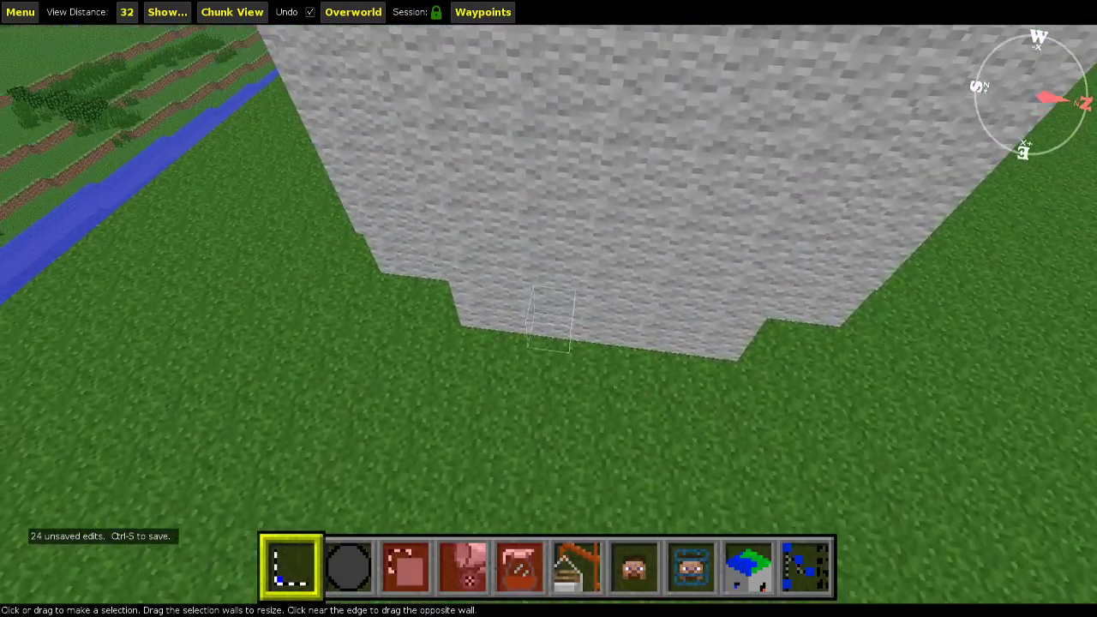
key(s)
drag(564, 298, 645, 307)
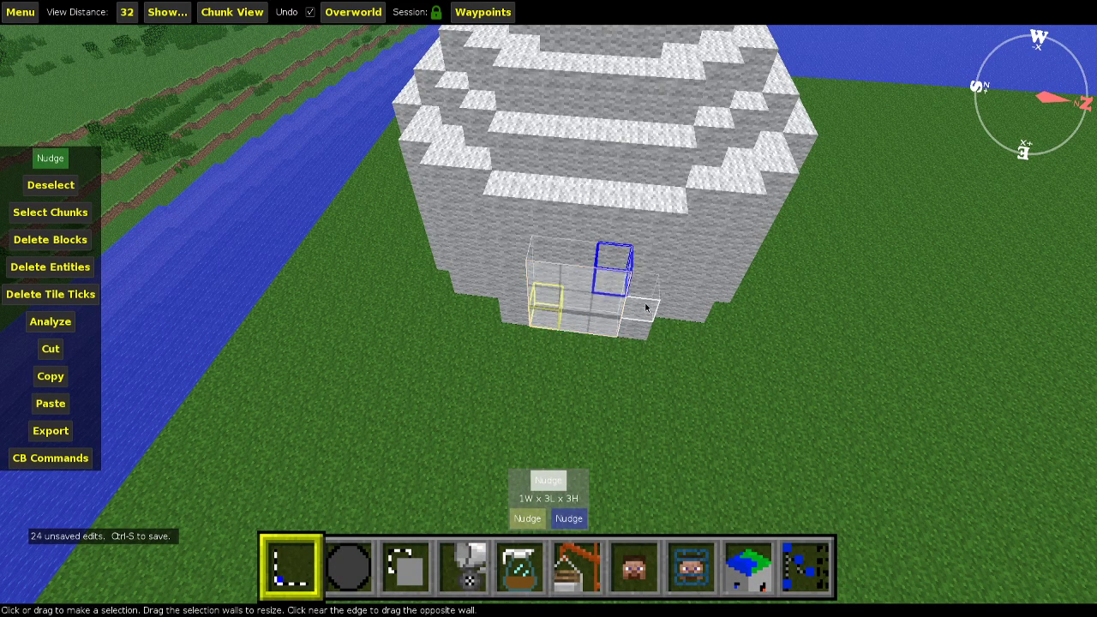
key(Delete)
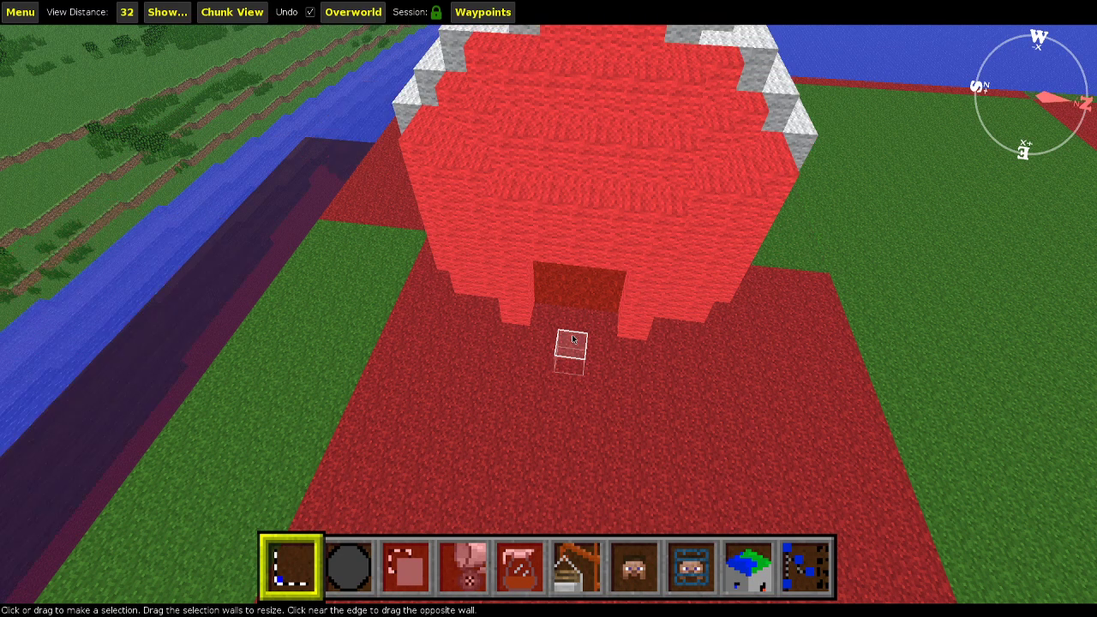
Reduce the Path brush to a single block, 1 high, 1 long and 1 wide.
key(2)
key(f)
key(f)
key(f)
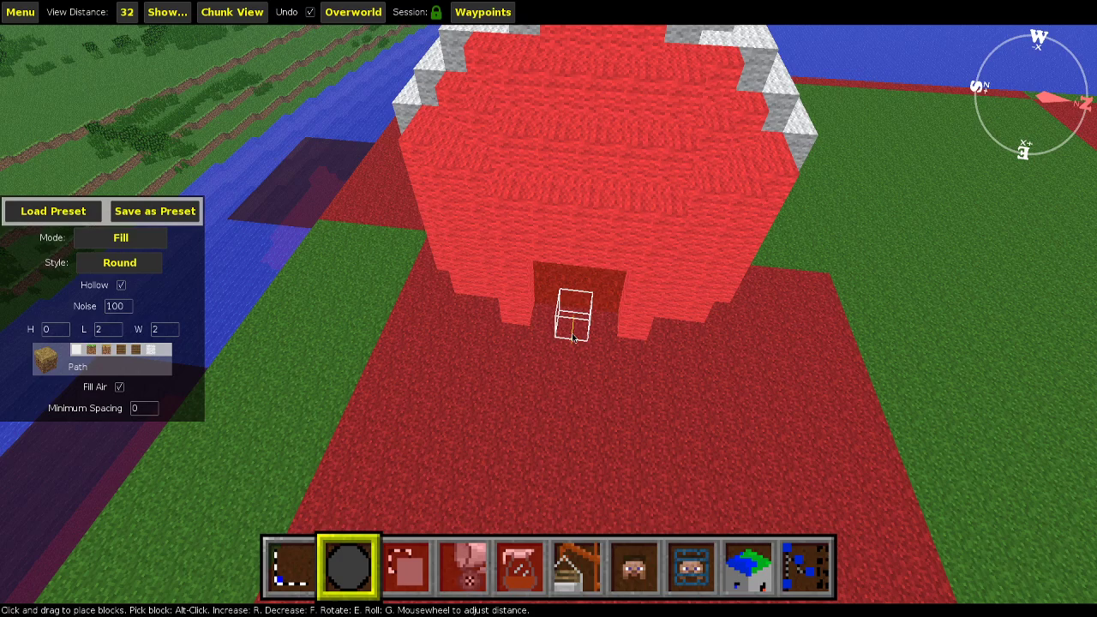
key(f)
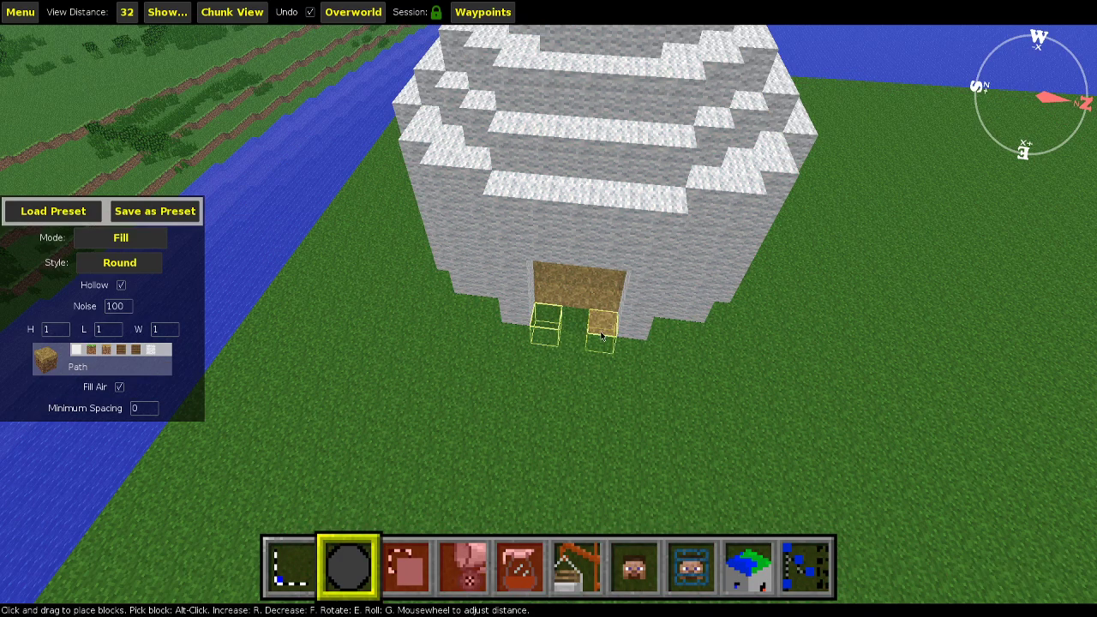
Lay single Path blocks on the grass directly outside the dome's east doorway to start a walkway.
click(600, 334)
click(570, 341)
click(570, 318)
click(605, 344)
click(543, 341)
click(507, 367)
click(538, 372)
click(597, 377)
click(528, 398)
click(585, 399)
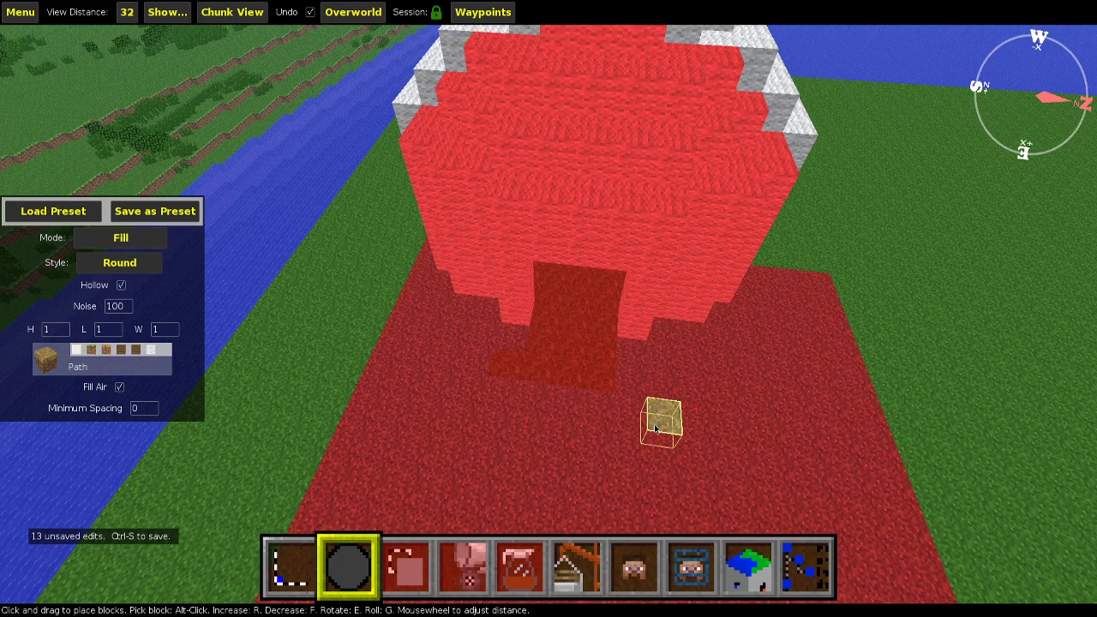
Widen the walkway outside the doorway into an irregular Path patch with protruding edge blocks, and save the world.
click(654, 428)
click(531, 435)
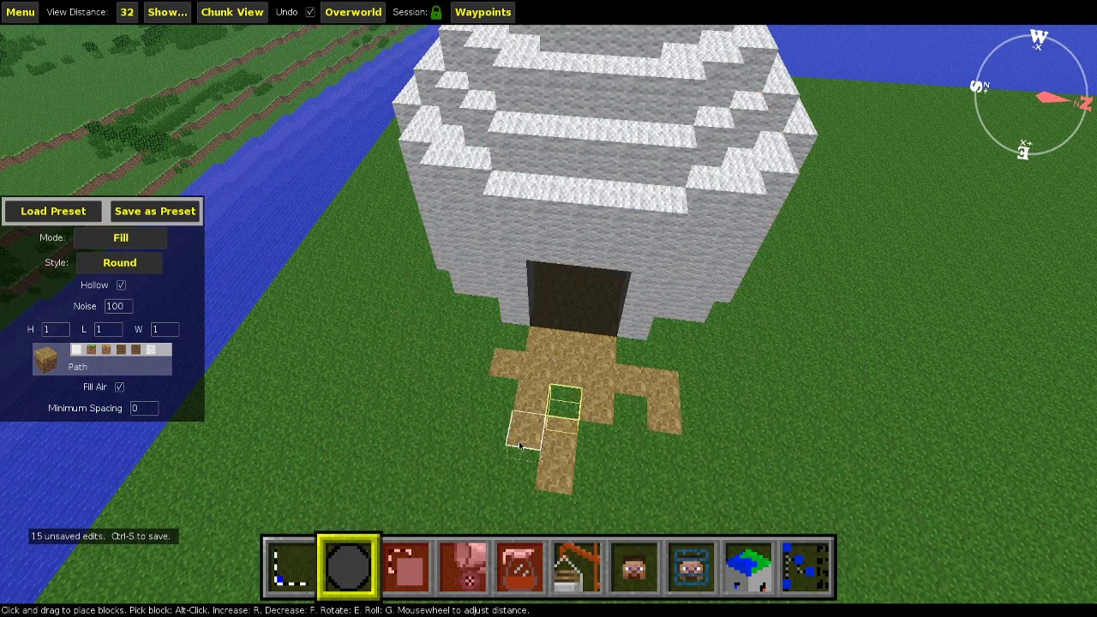
click(567, 391)
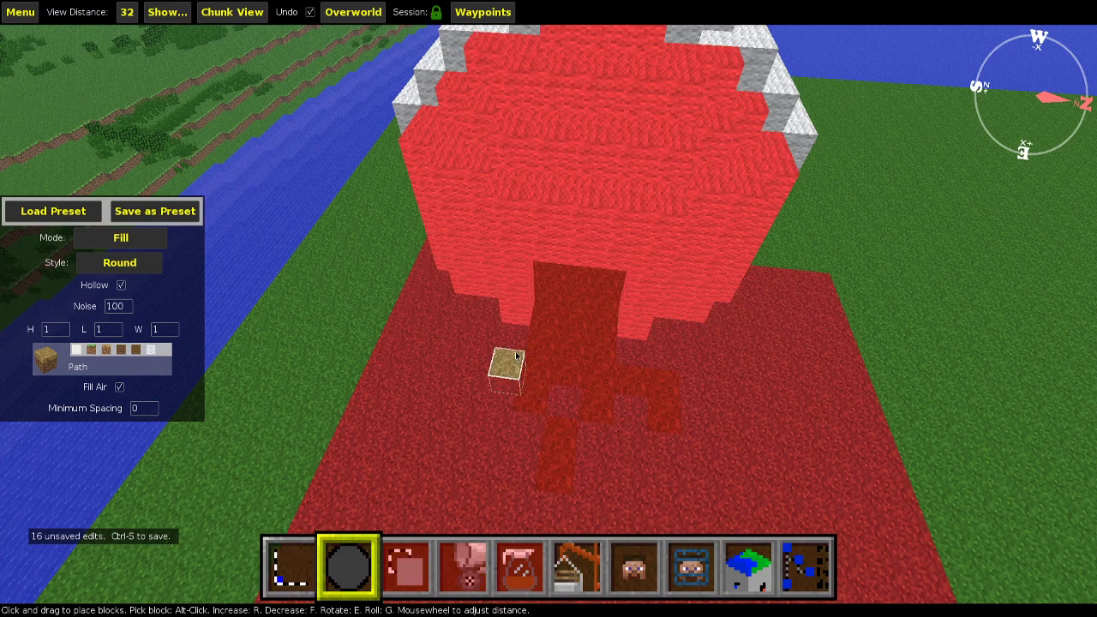
click(627, 355)
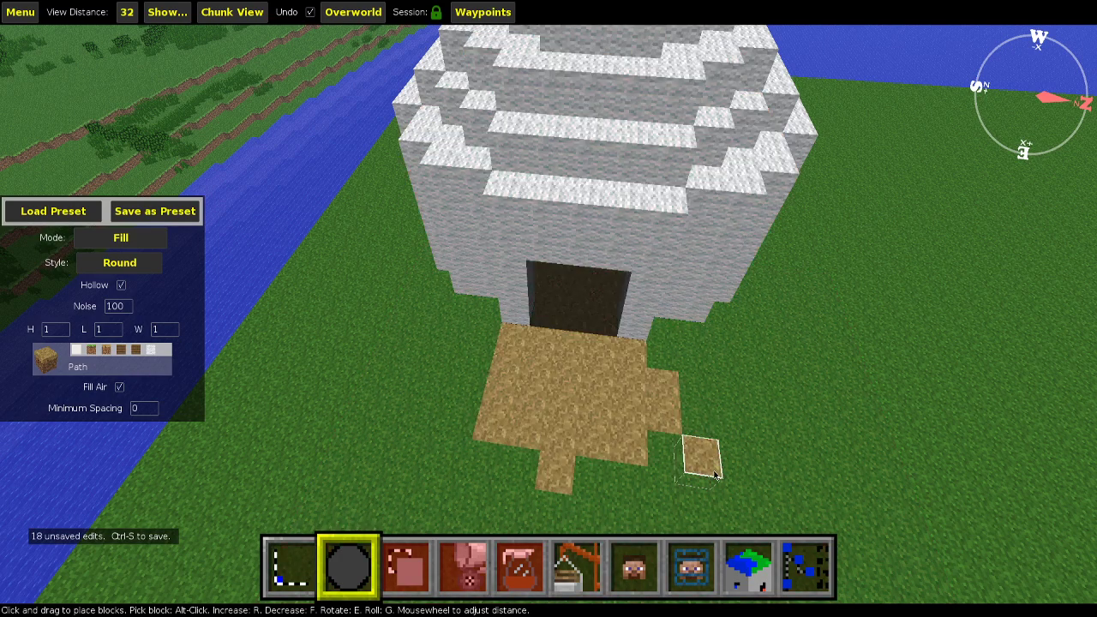
click(481, 390)
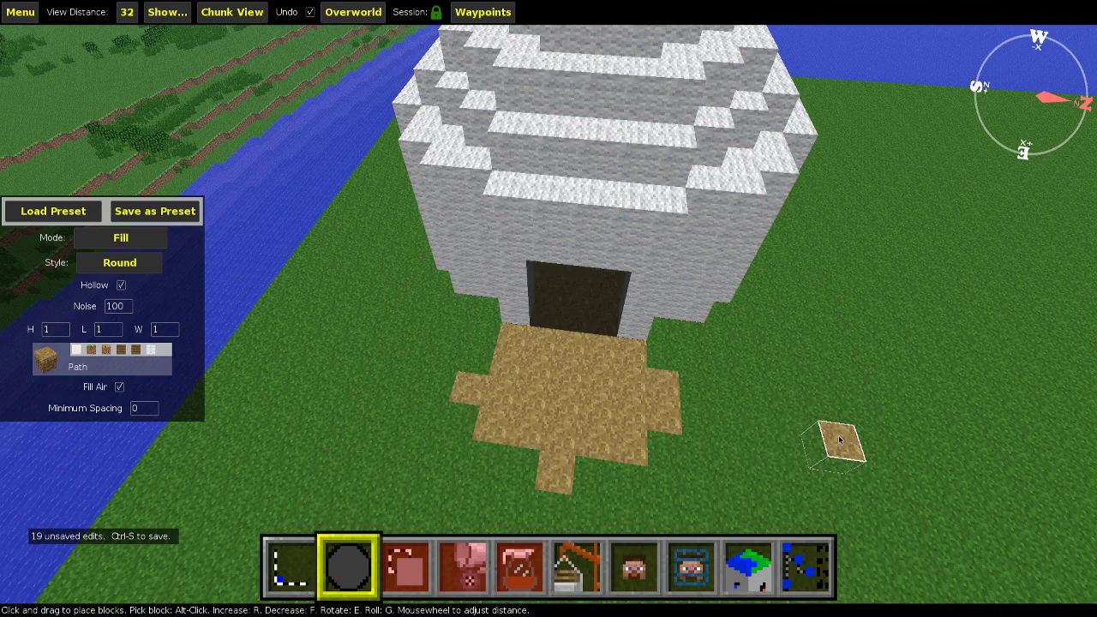
key(1)
key(s)
key(q)
key(ctrl+s)
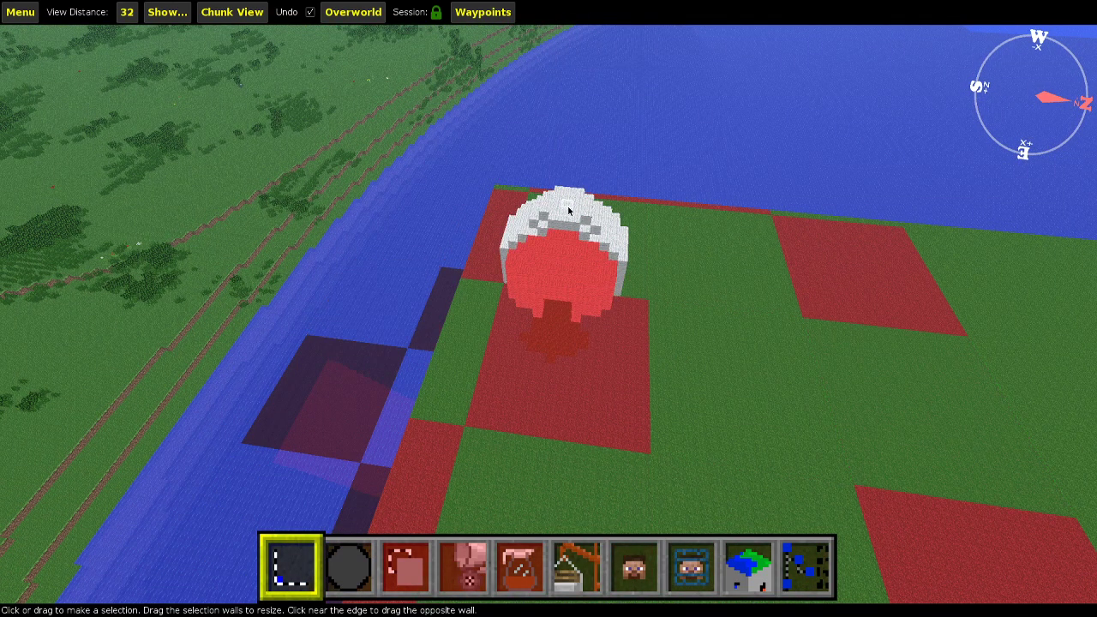
Select a 1 wide, 1 long, 3 high column on the dome's peak and fill it with Oak Fence.
key(w)
right_click(660, 263)
key(w)
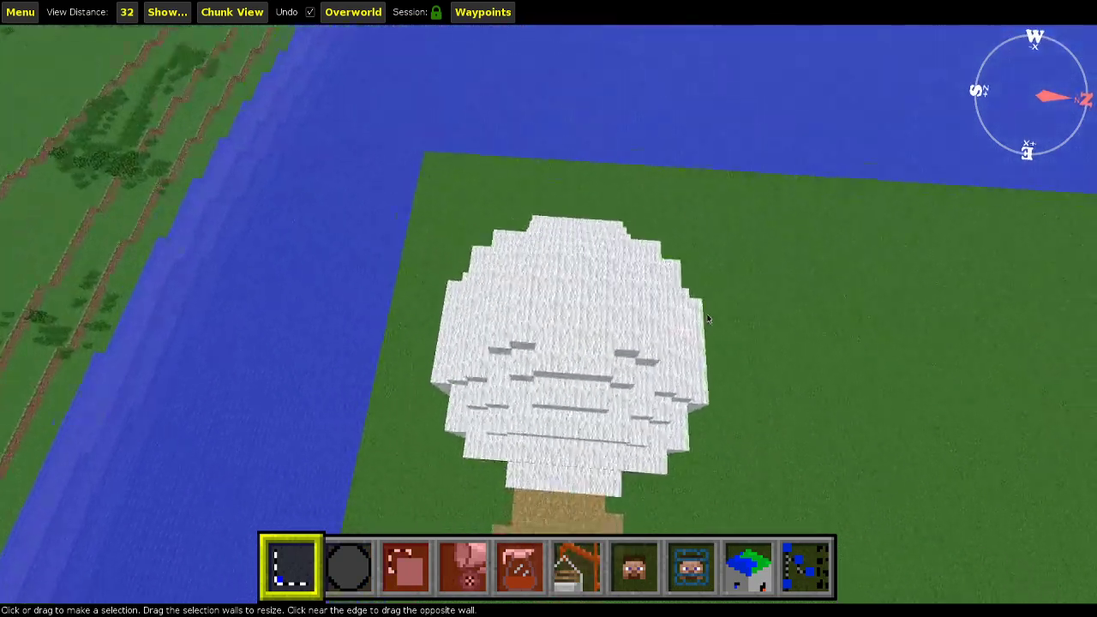
right_click(599, 306)
click(598, 306)
click(597, 305)
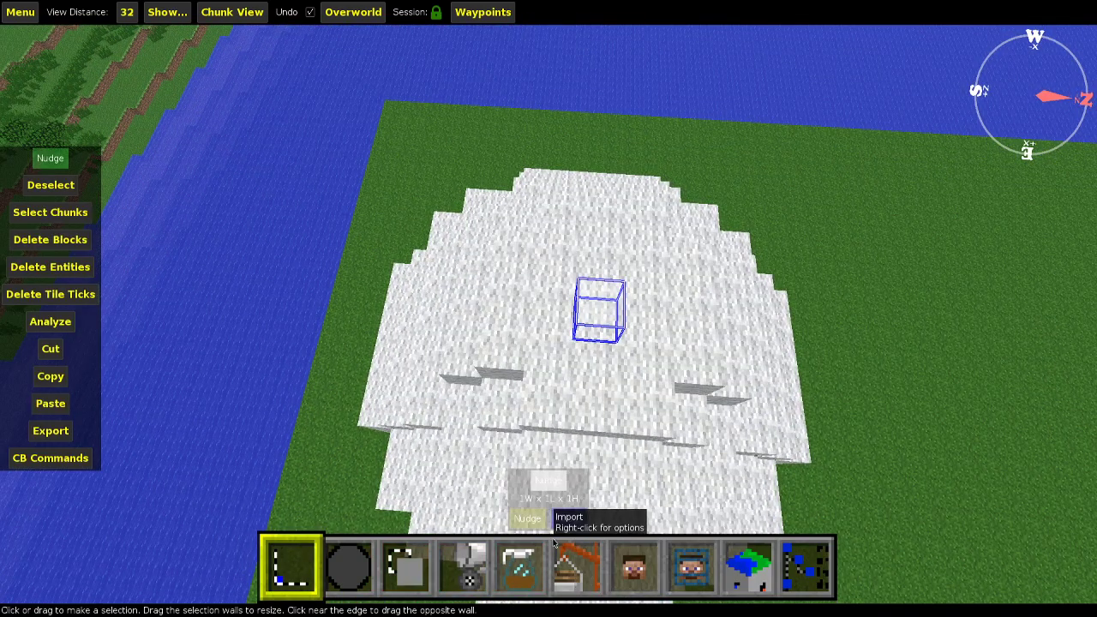
key(d)
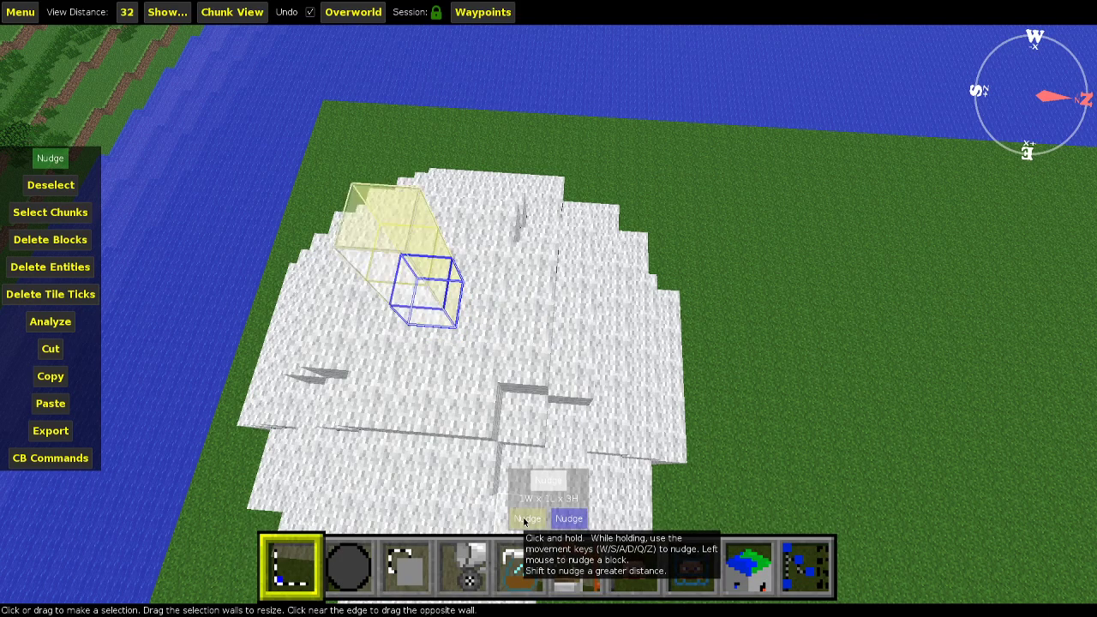
key(4)
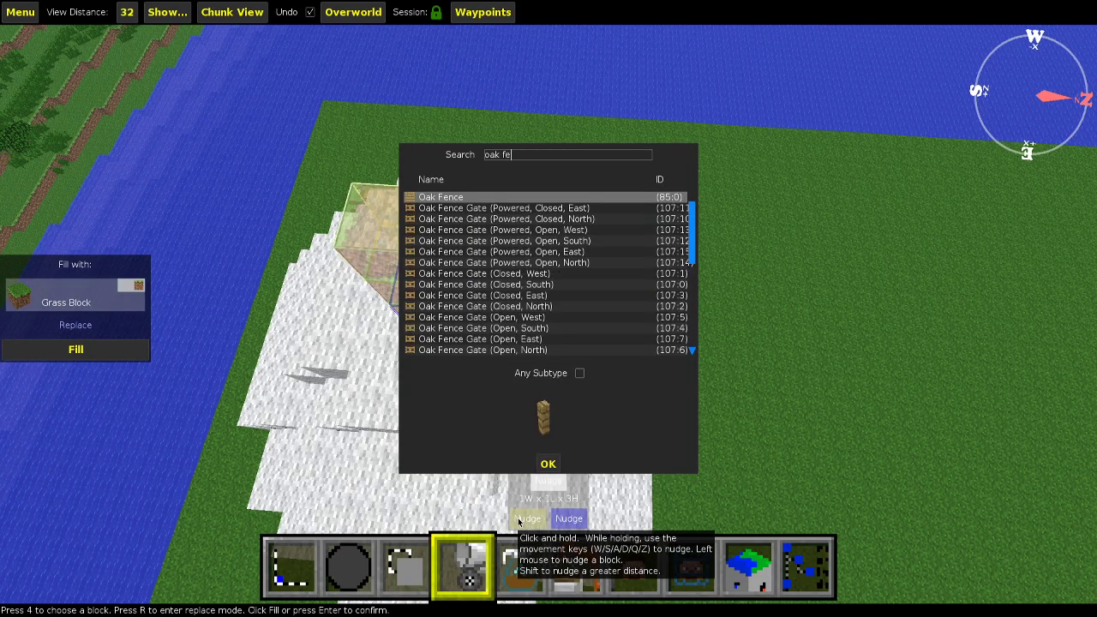
key(Return)
key(Return)
key(s)
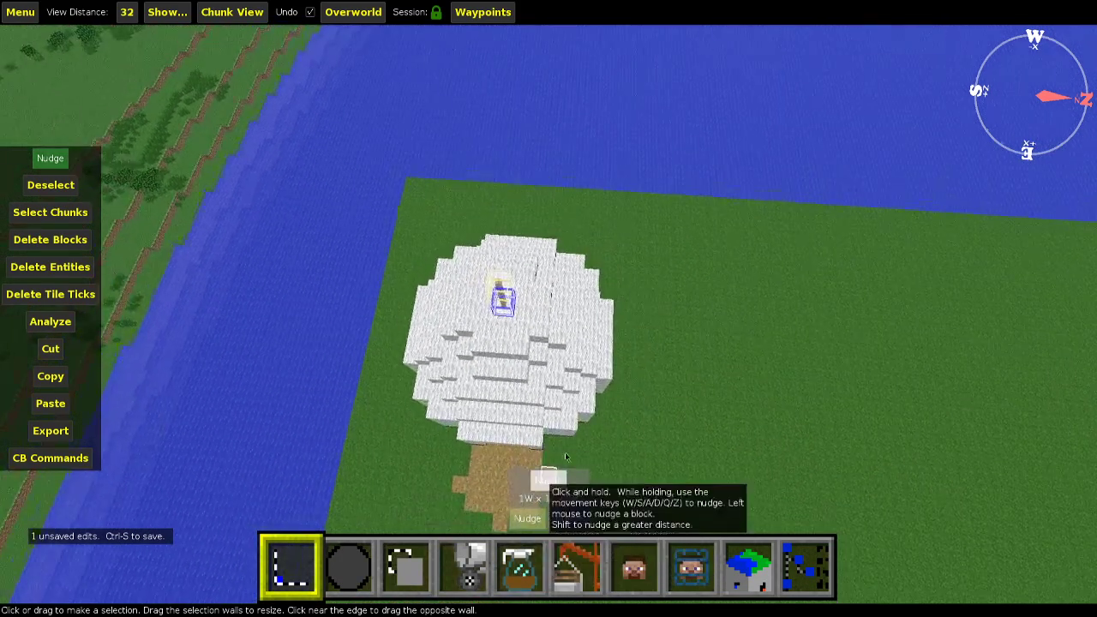
Inside the dome, fill a 1 by 1 by 1 selection at the foot of the central column with Oak Fence and deselect it.
key(z)
right_drag(561, 391, 788, 265)
key(space)
key(ctrl+d)
key(d)
key(shift)
key(w)
key(a)
key(w)
key(d)
right_drag(549, 308, 600, 368)
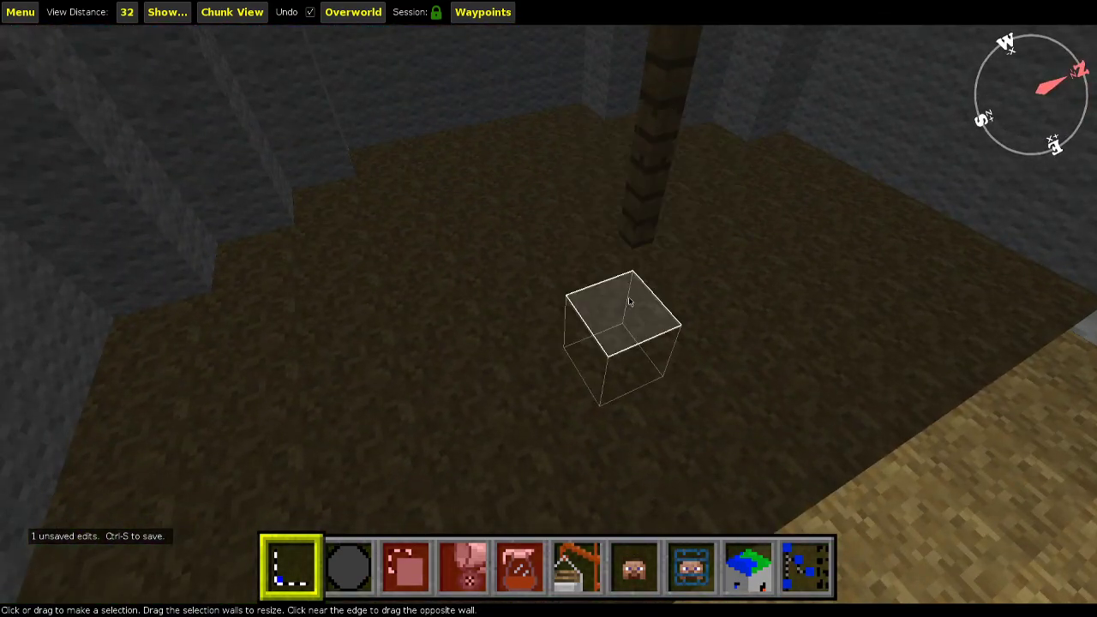
click(629, 299)
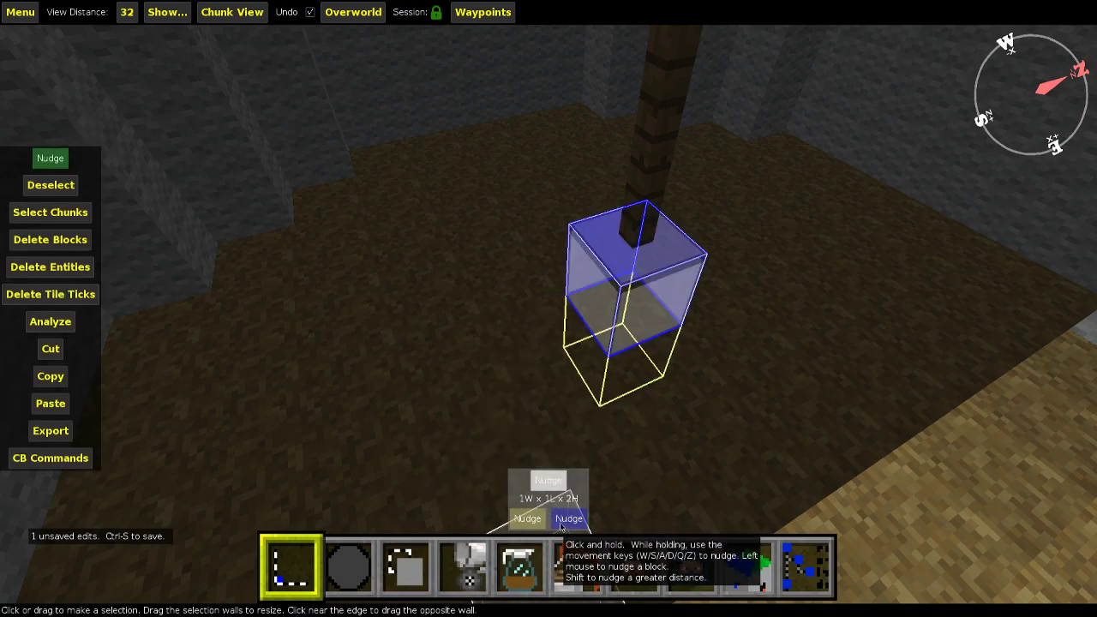
key(4)
key(Return)
key(Return)
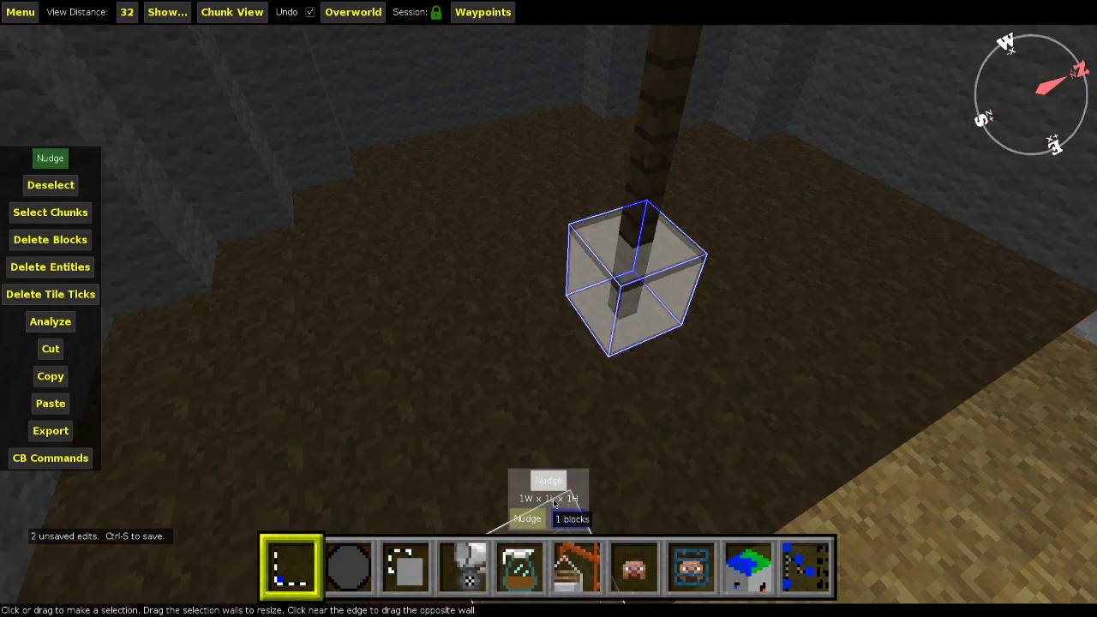
key(ctrl+d)
Select a horizontal row 1 wide, 7 long and 1 high beside the central column inside the dome and fill it with Oak Fence.
key(s)
right_drag(529, 511, 561, 326)
key(s)
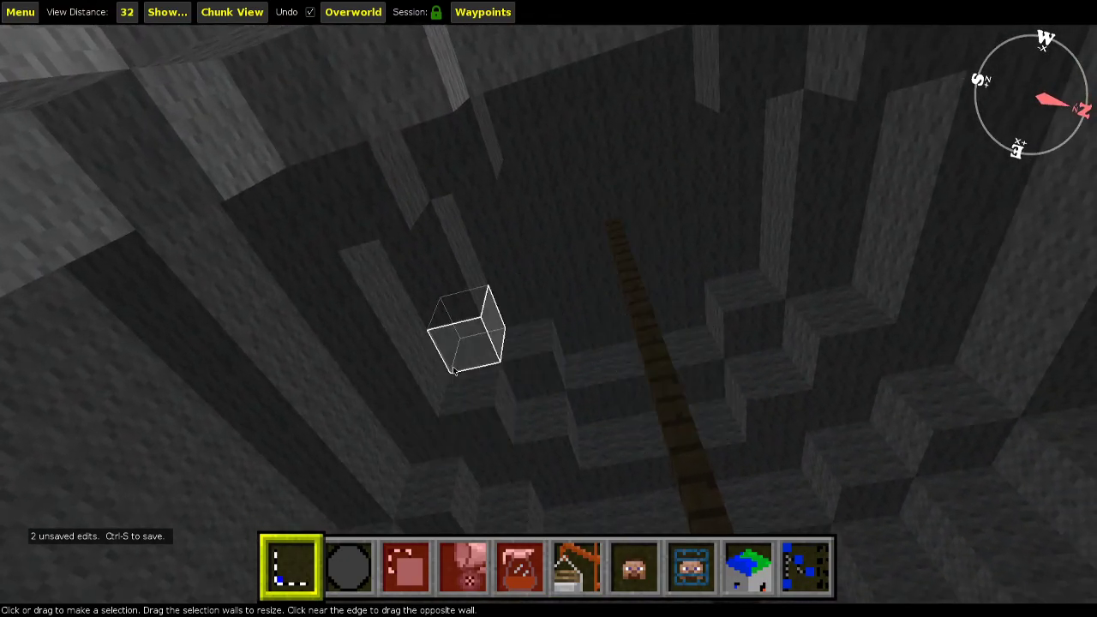
click(459, 355)
click(555, 519)
key(z)
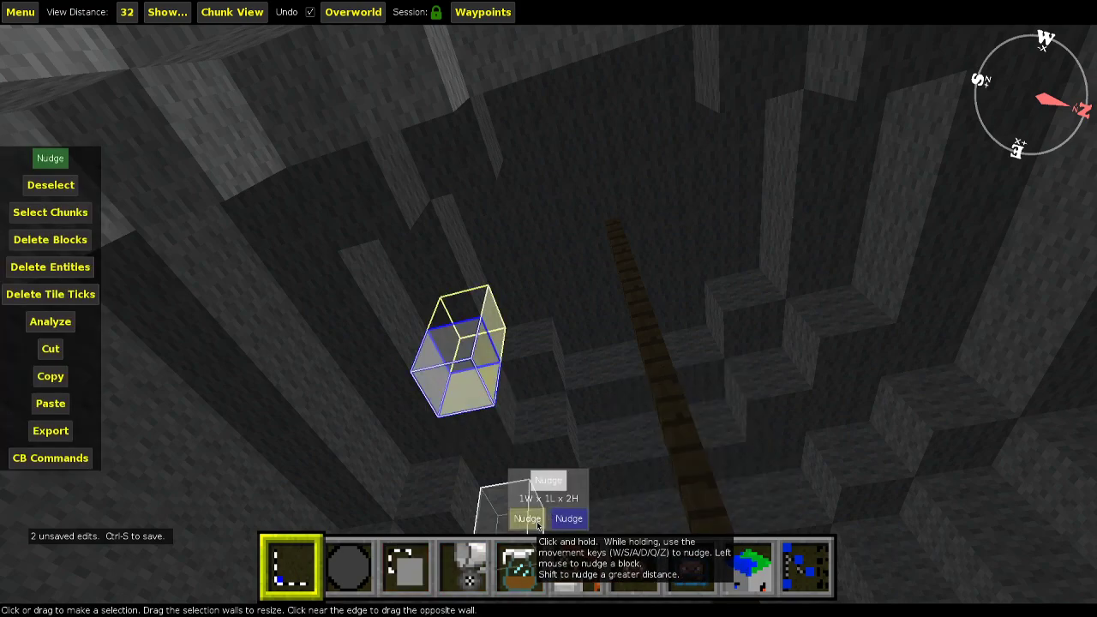
key(w)
key(w)
key(w)
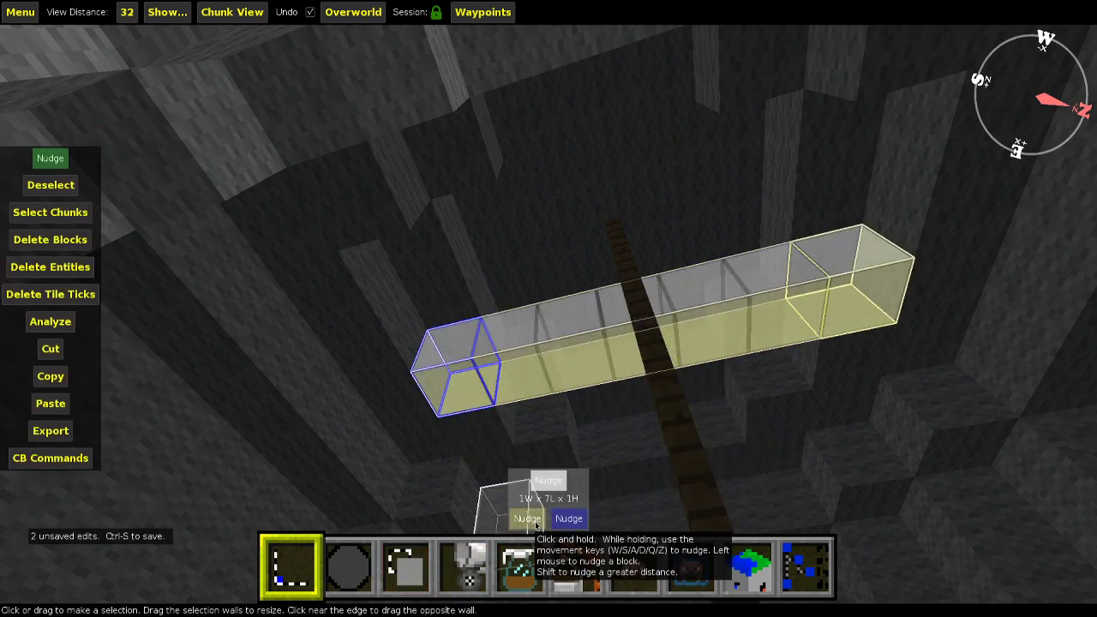
key(4)
key(Return)
key(Return)
right_drag(538, 351, 360, 325)
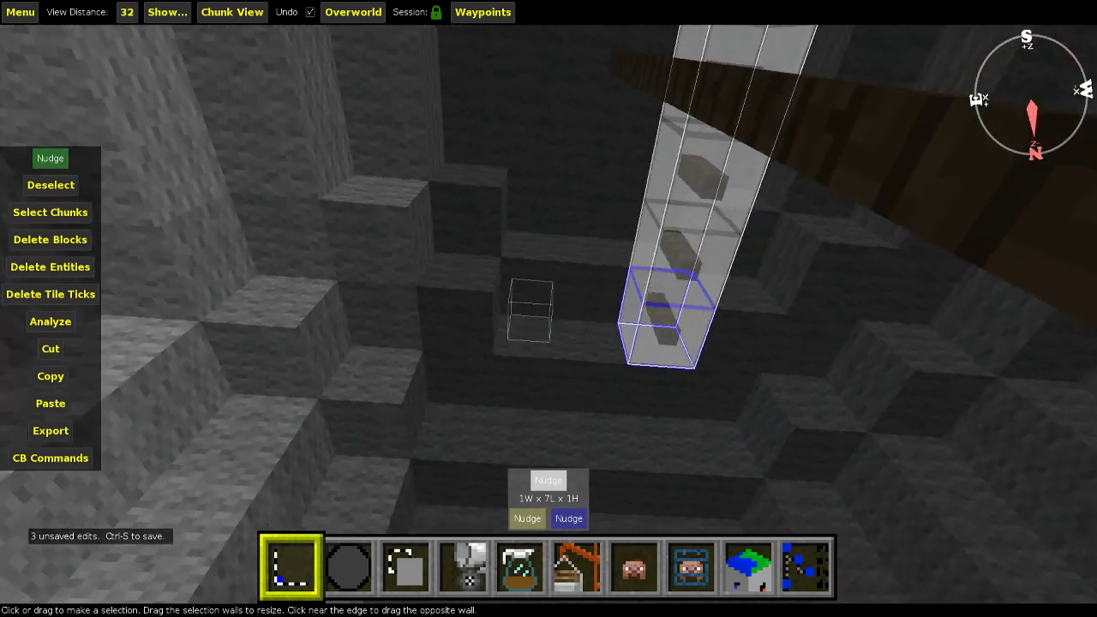
Clone the seven-block fence row to the other side of the central column with an X offset of 2.
key(d)
key(s)
key(a)
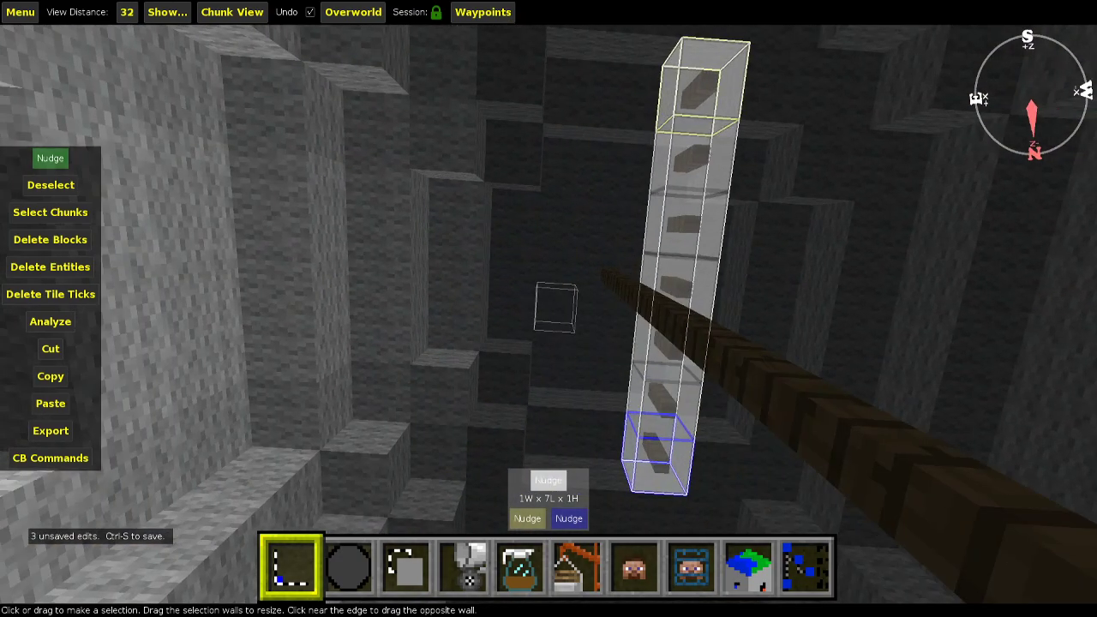
key(3)
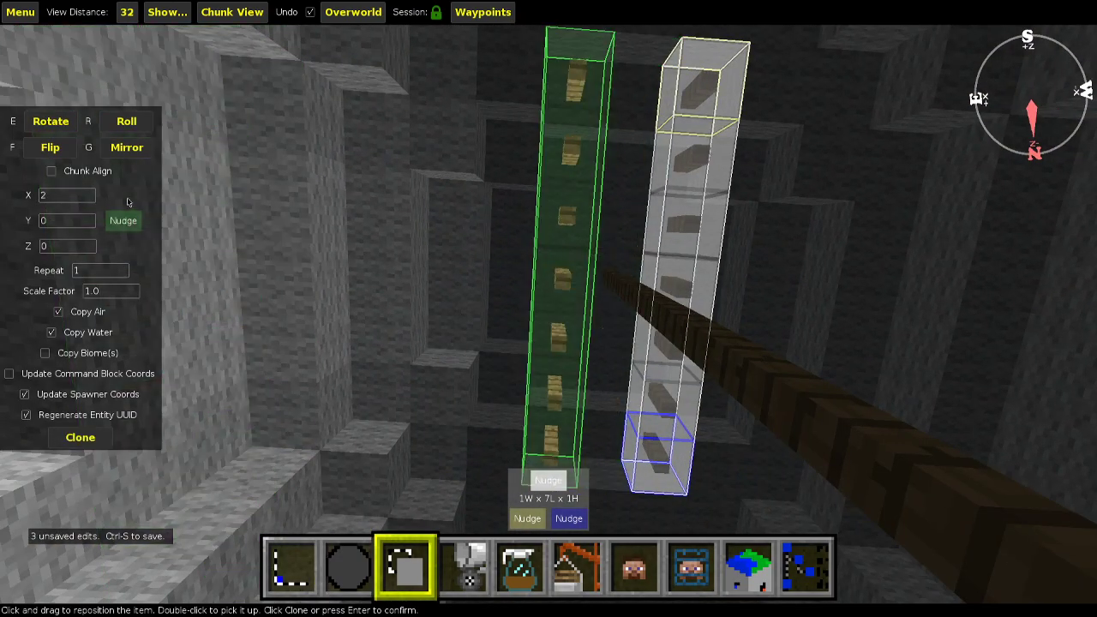
click(87, 442)
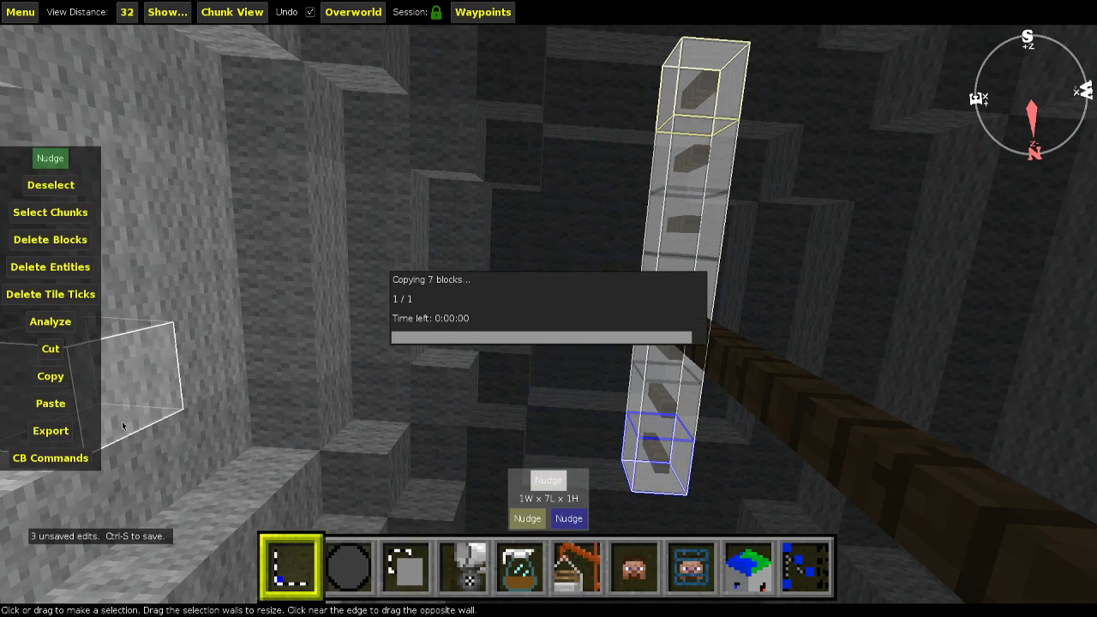
Clone the fence row again, rotated crosswise and offset -4 in X, so that it crosses both parallel rows.
key(3)
key(3)
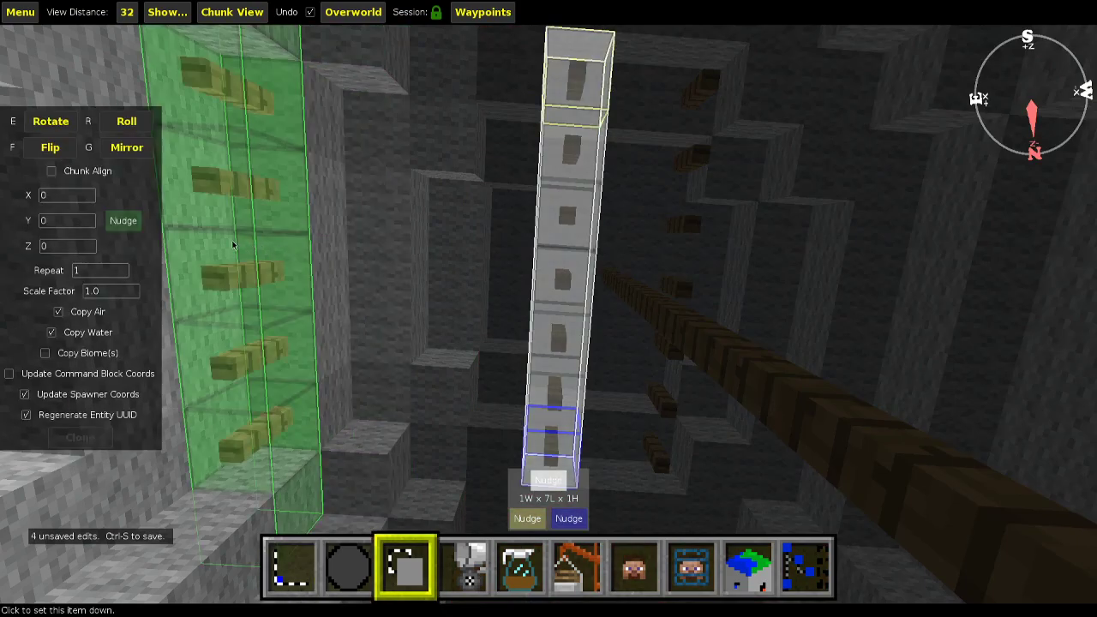
key(e)
click(123, 220)
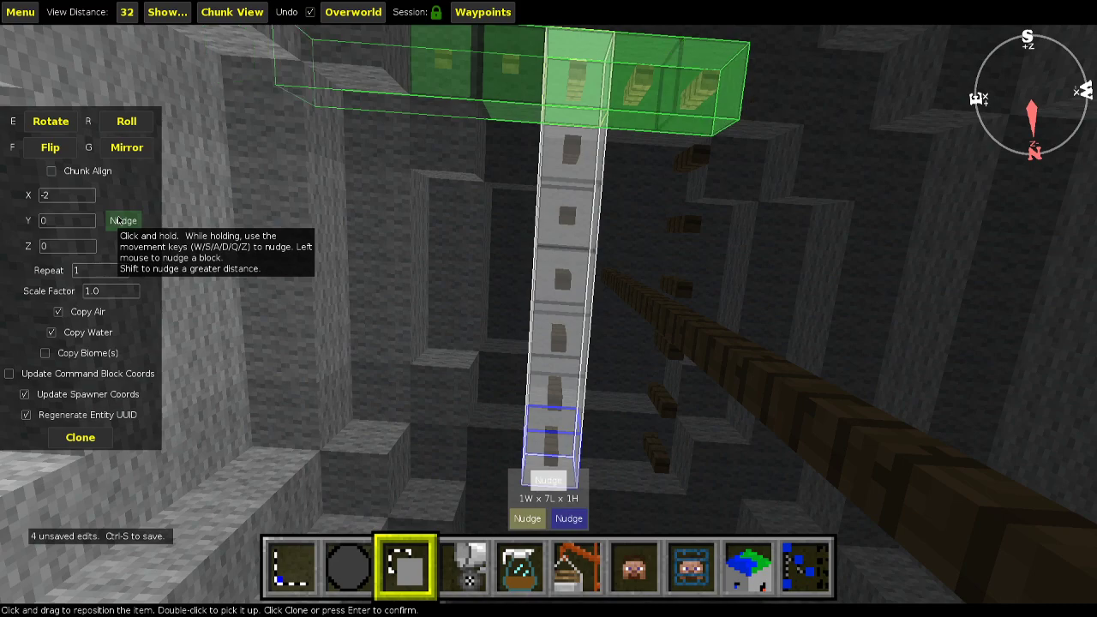
key(s)
key(w)
key(w)
key(w)
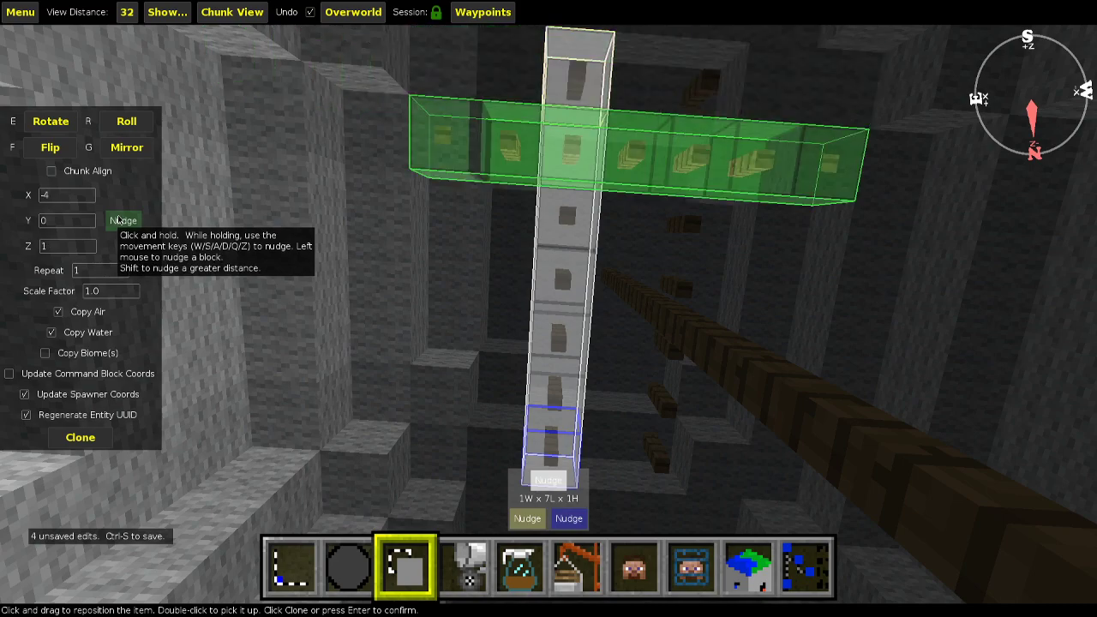
click(66, 435)
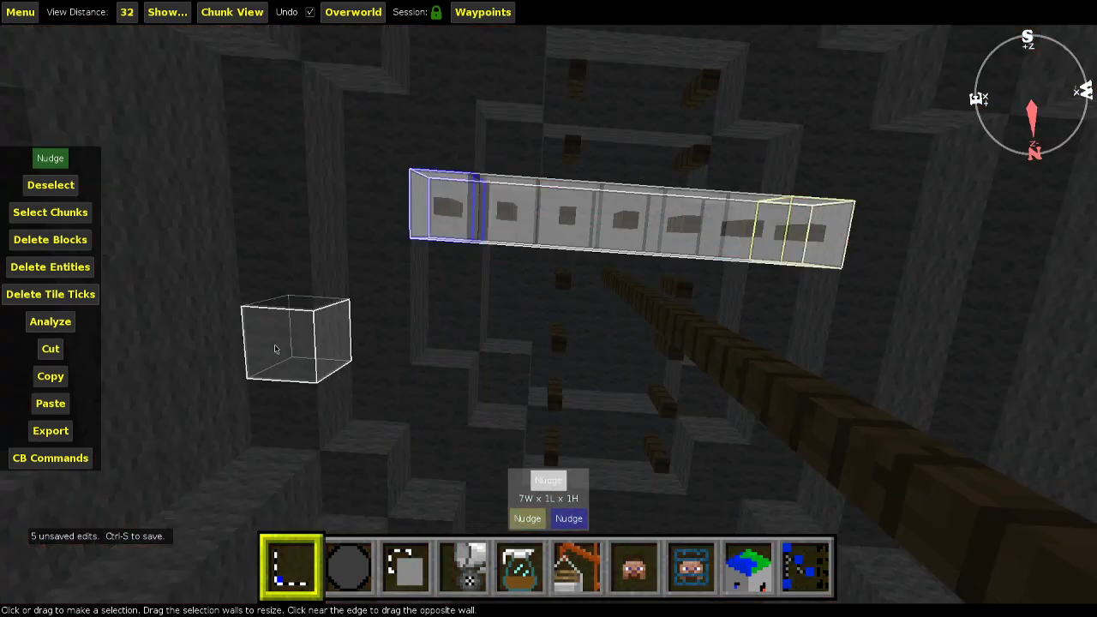
Clone the crosswise fence row with a Z offset of 2 to the opposite side of the central column.
key(3)
click(131, 228)
key(w)
key(w)
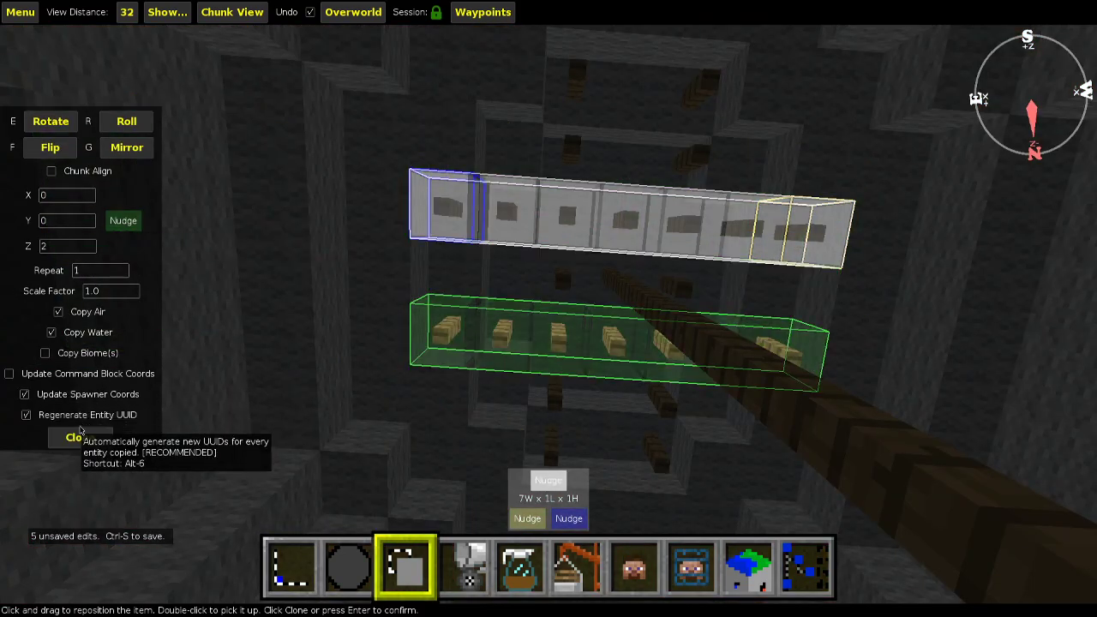
click(81, 437)
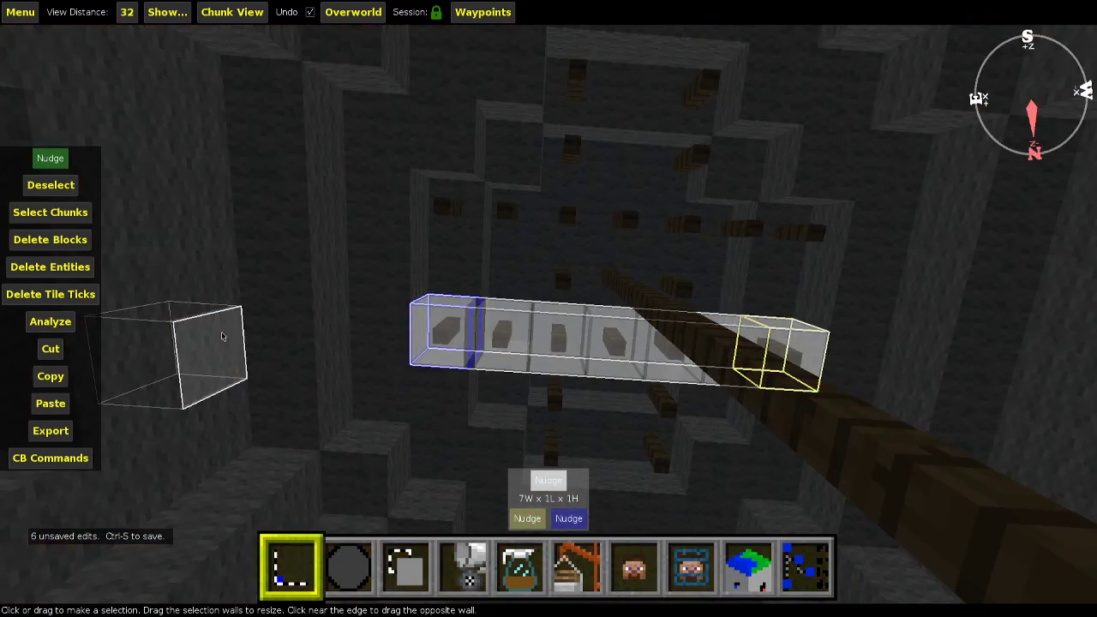
Deselect the fence row, leave the dome and save the world.
key(ctrl+d)
right_click(321, 325)
key(s)
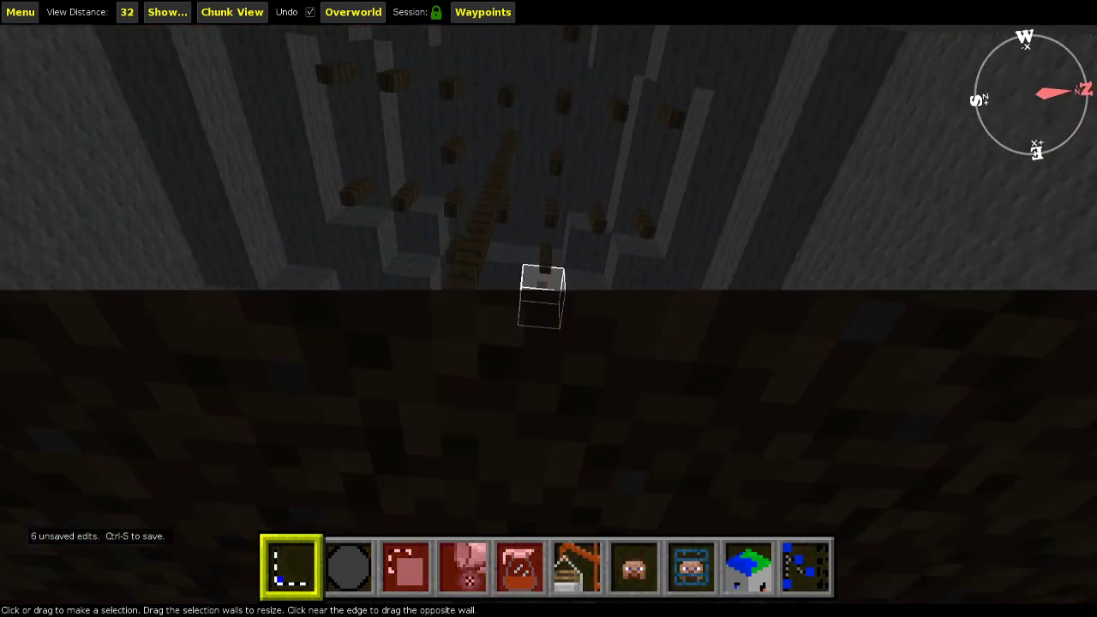
key(space)
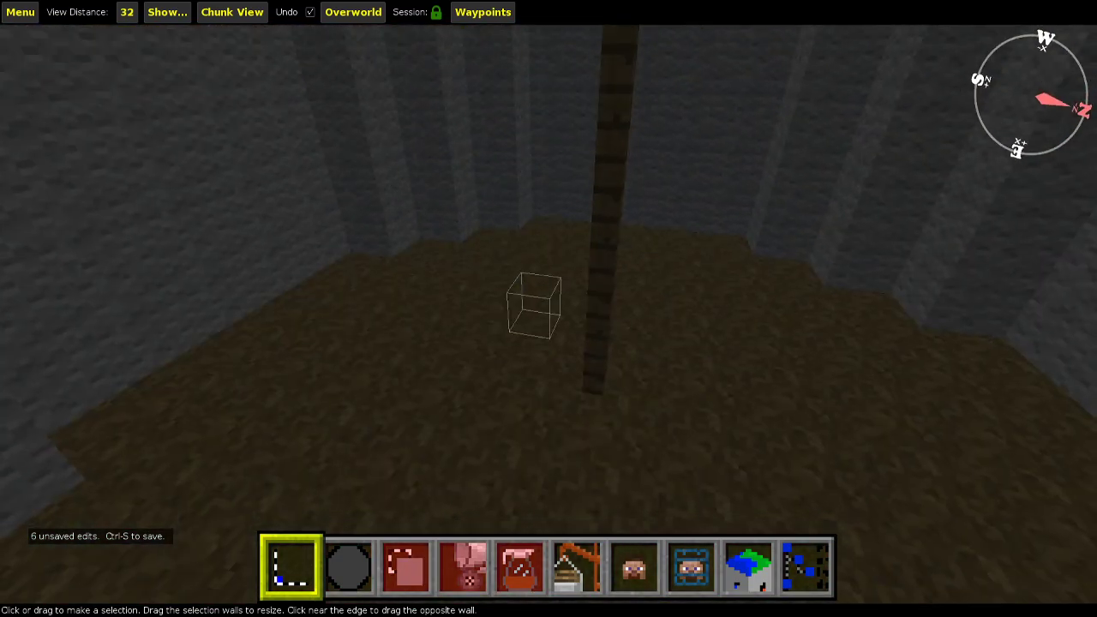
key(s)
key(ctrl+s)
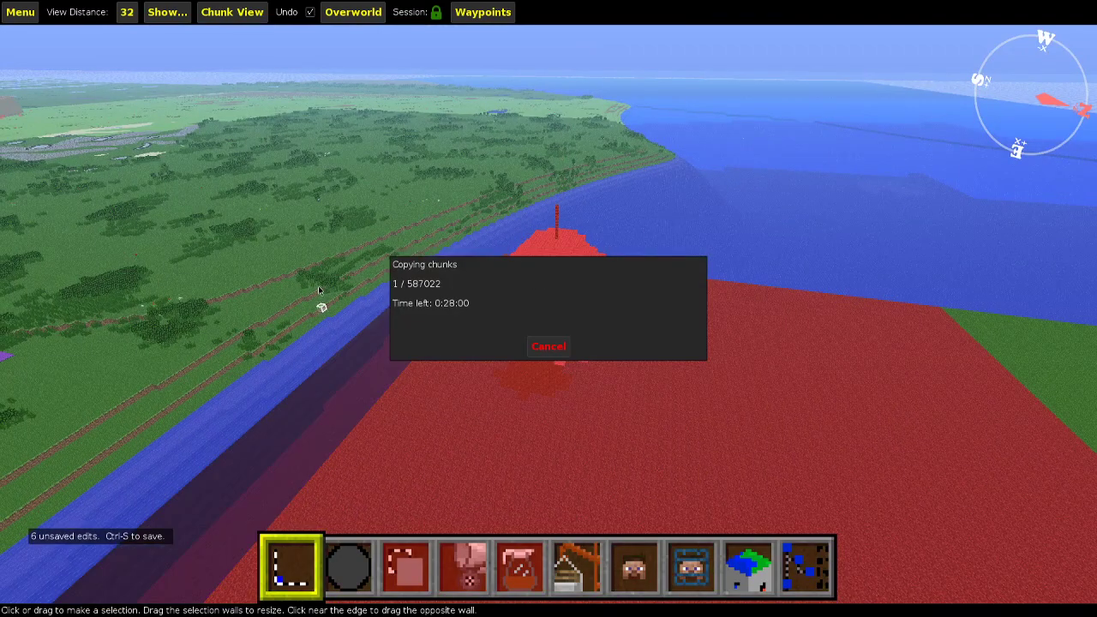
Examine the dome's exterior from the front, above and the side, including the doorway, path and rooftop fence pole.
key(w)
key(w)
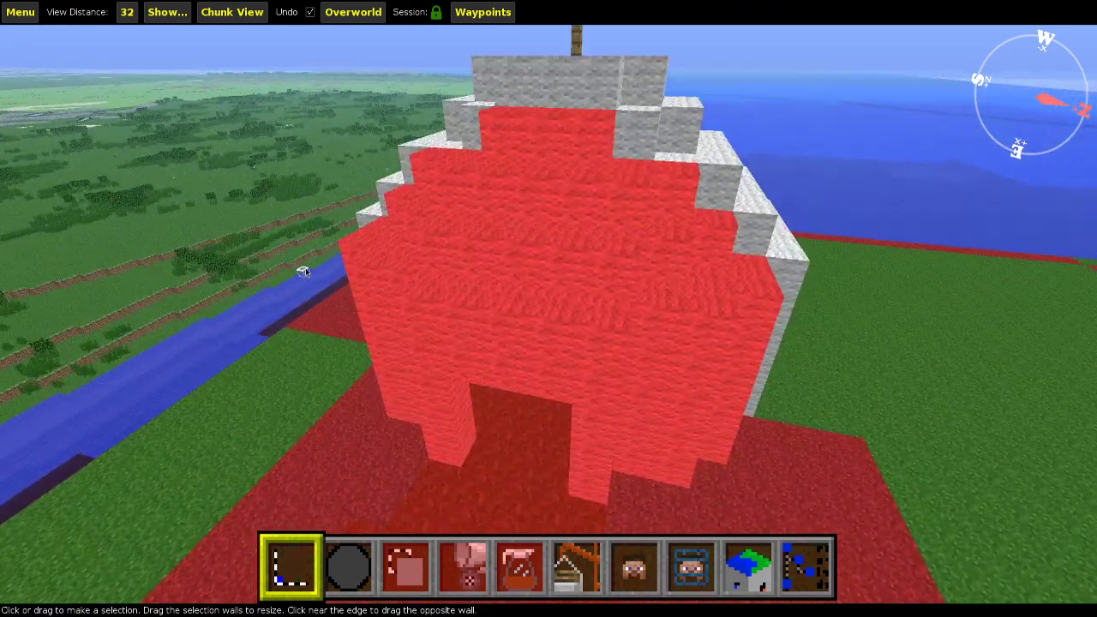
key(a)
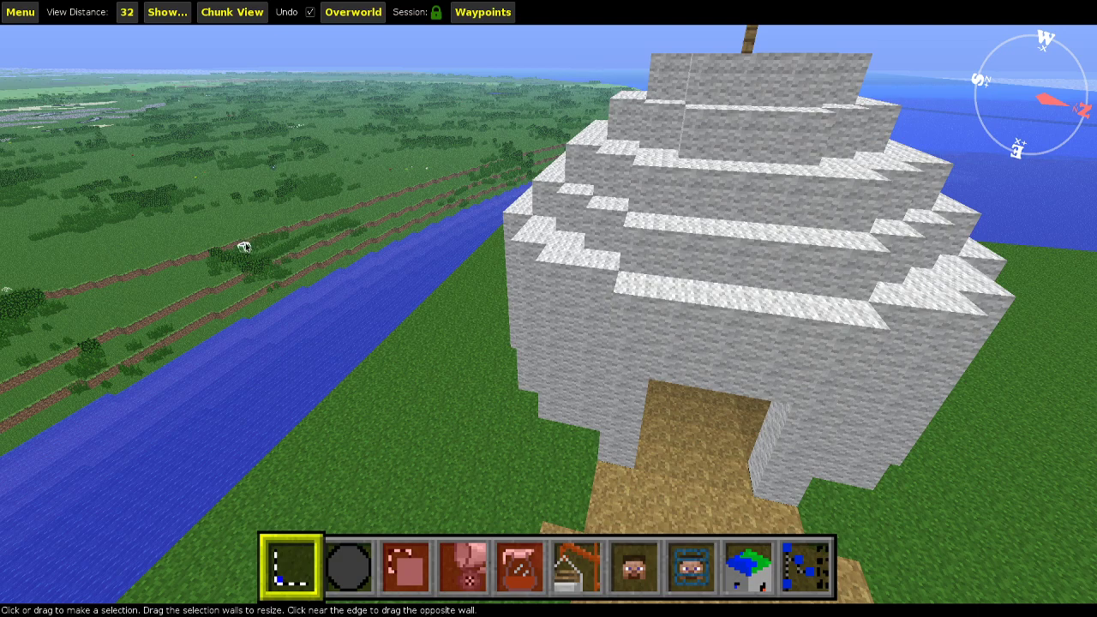
key(s)
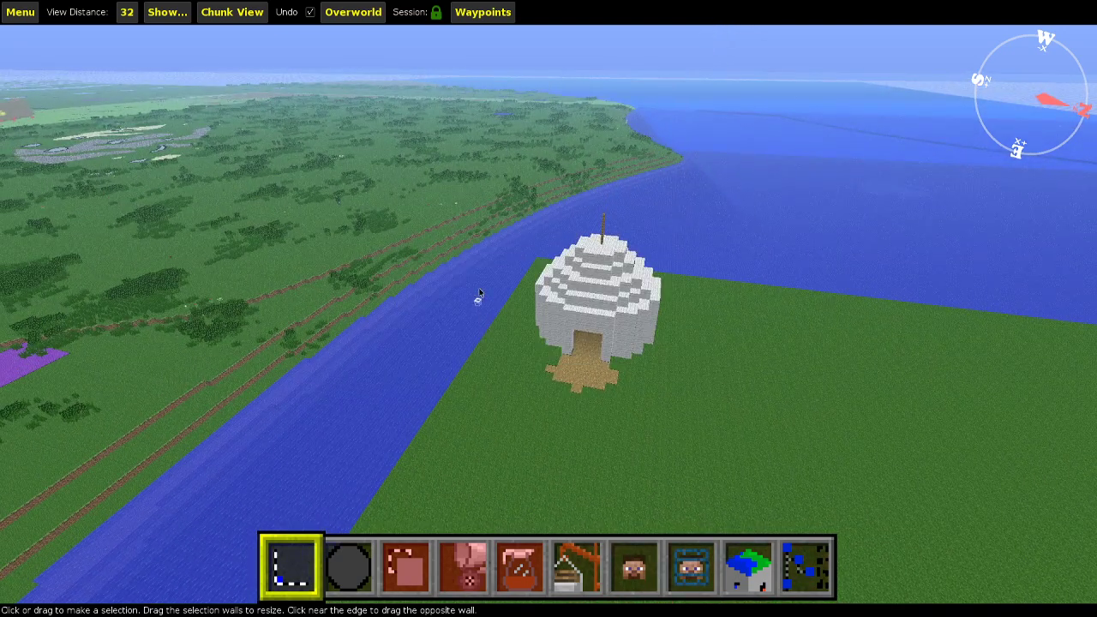
key(w)
key(space)
right_click(495, 194)
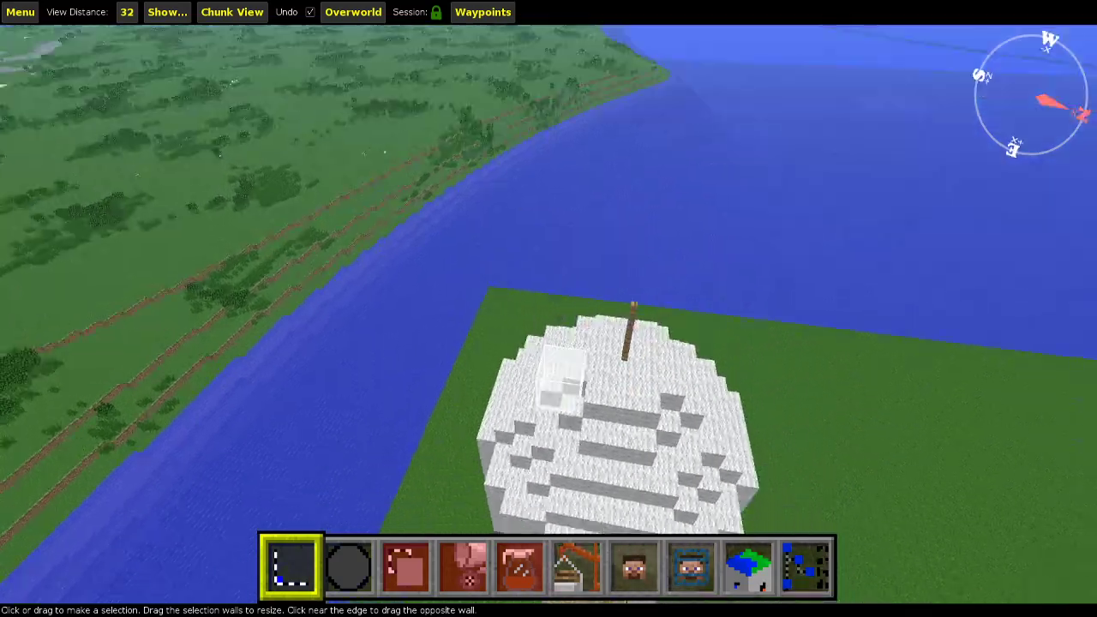
key(w)
key(s)
key(d)
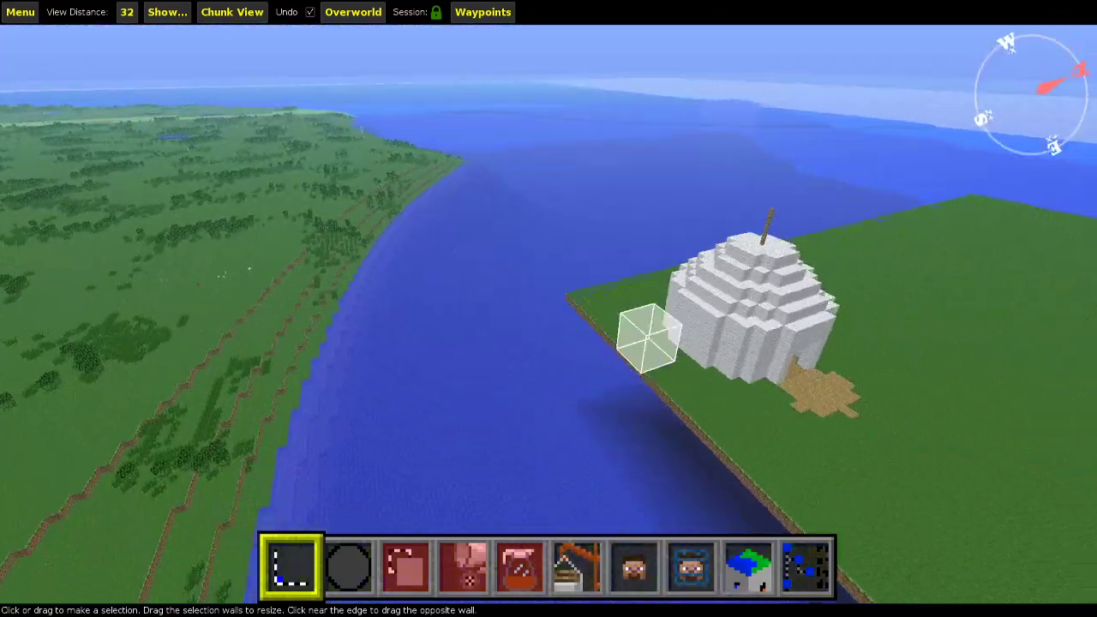
Examine the dome's doorway, outside path and stepped front wall up close and from a distance.
key(d)
right_click(500, 169)
key(w)
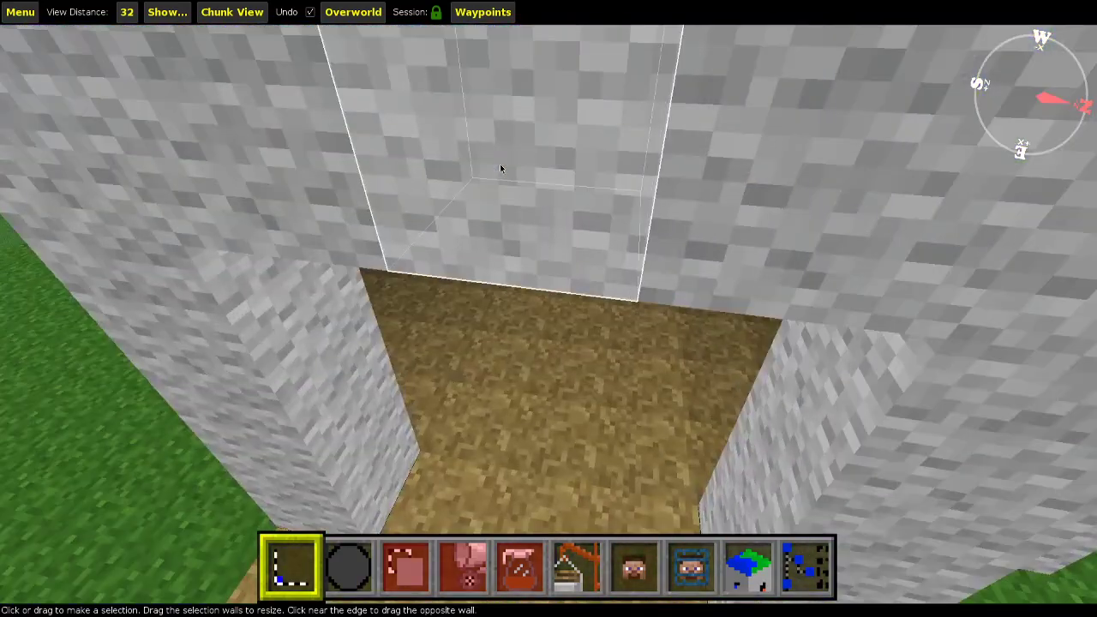
key(s)
key(w)
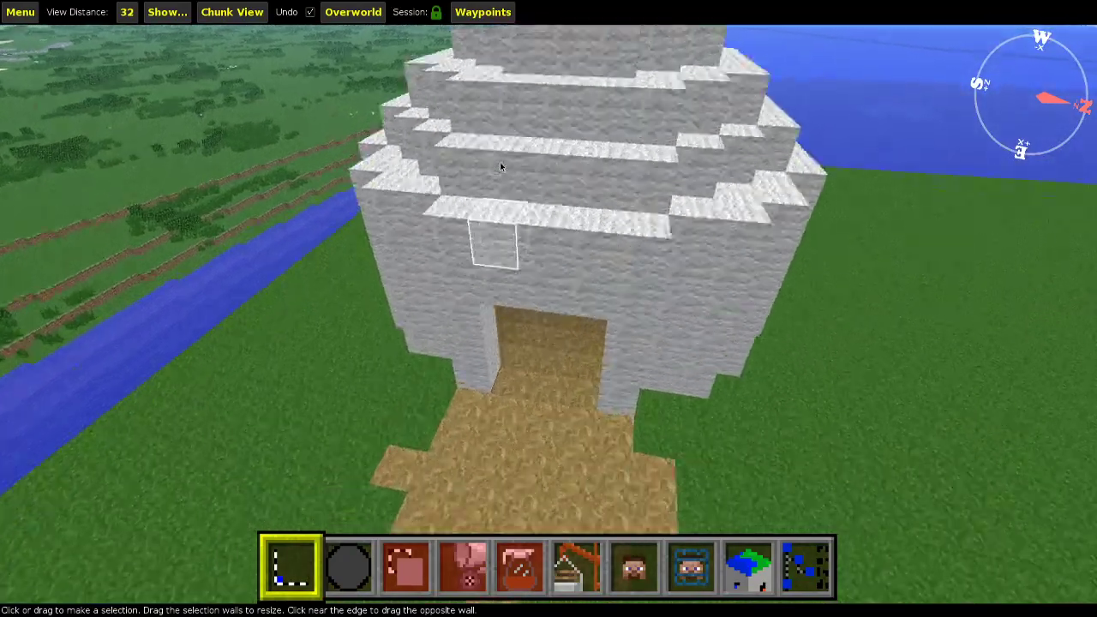
key(w)
right_click(501, 167)
key(s)
right_click(500, 166)
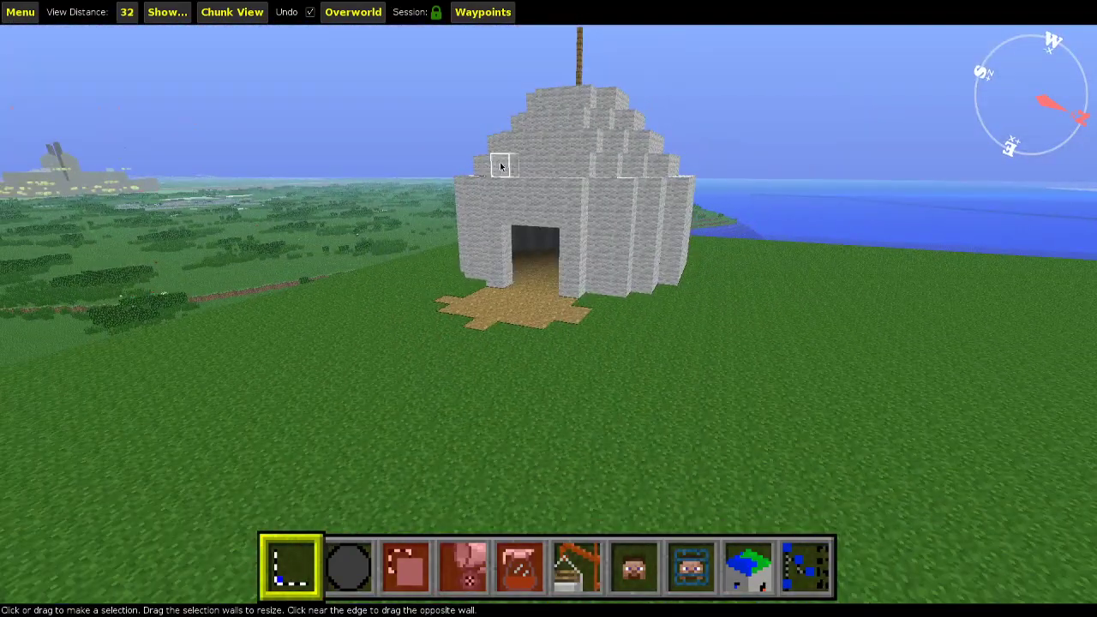
key(w)
key(space)
right_click(496, 163)
key(w)
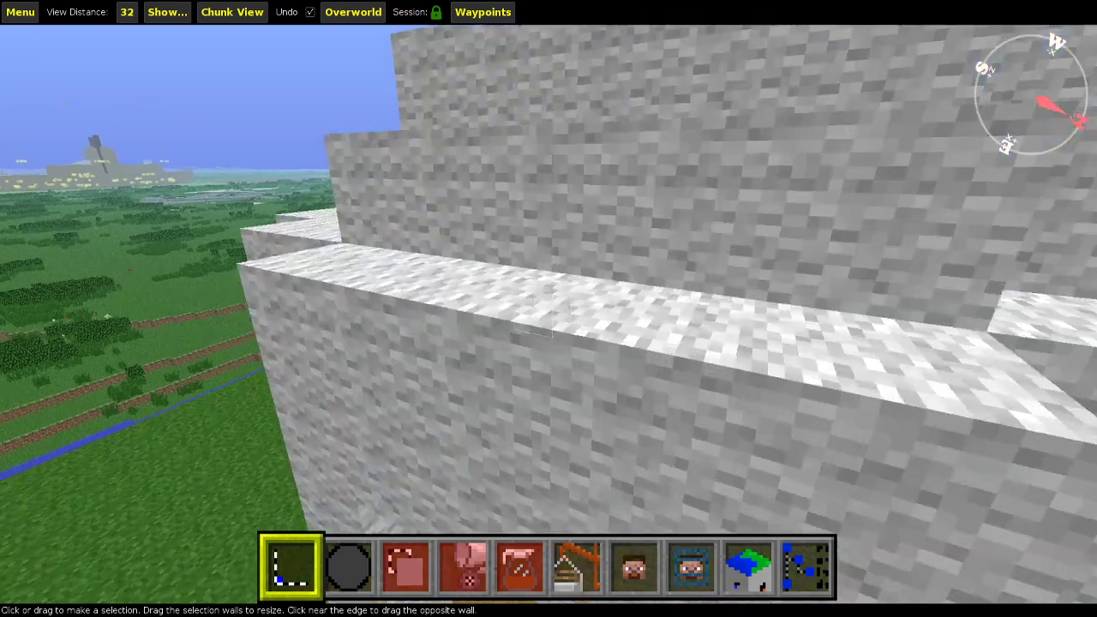
right_click(490, 253)
right_click(490, 252)
Examine the dome's interior, including the path floor, wool walls and central fence column, entering through the doorway.
key(w)
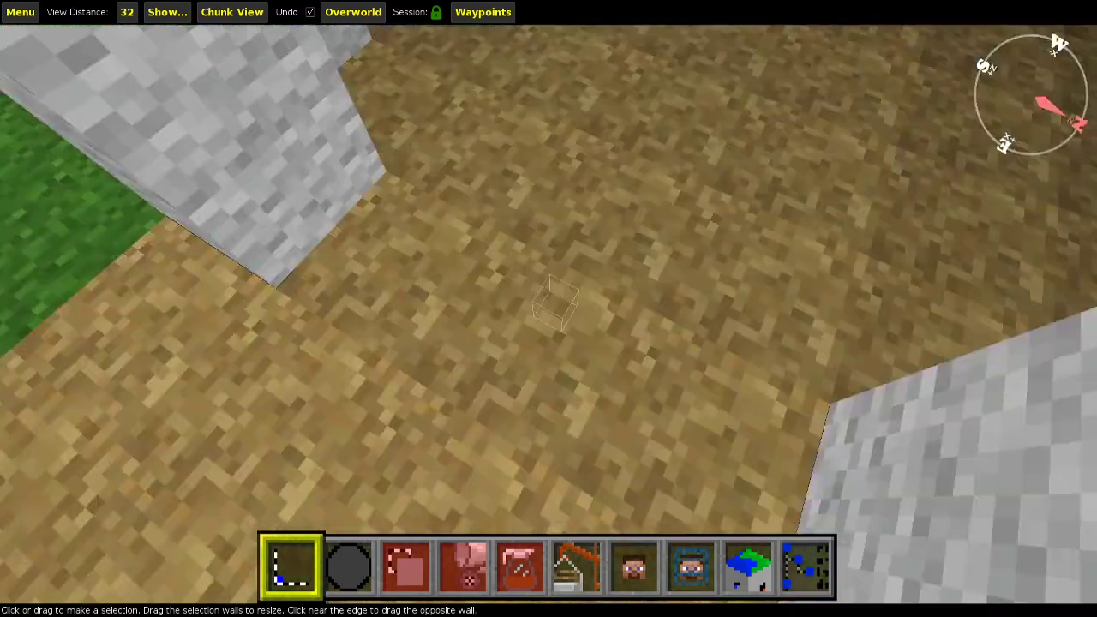
key(w)
key(space)
key(w)
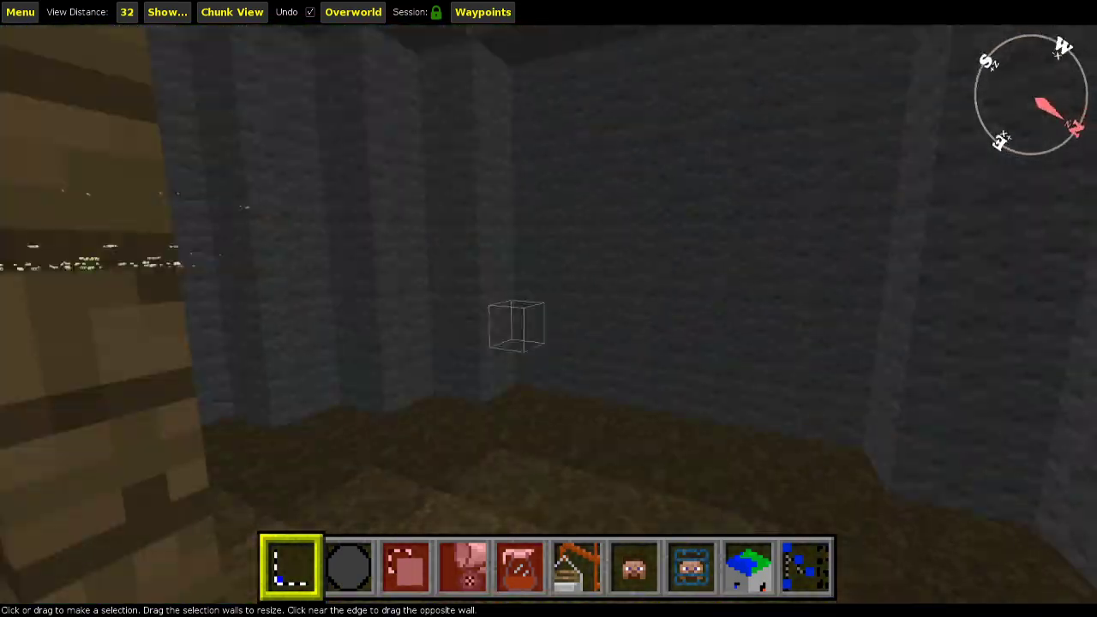
key(w)
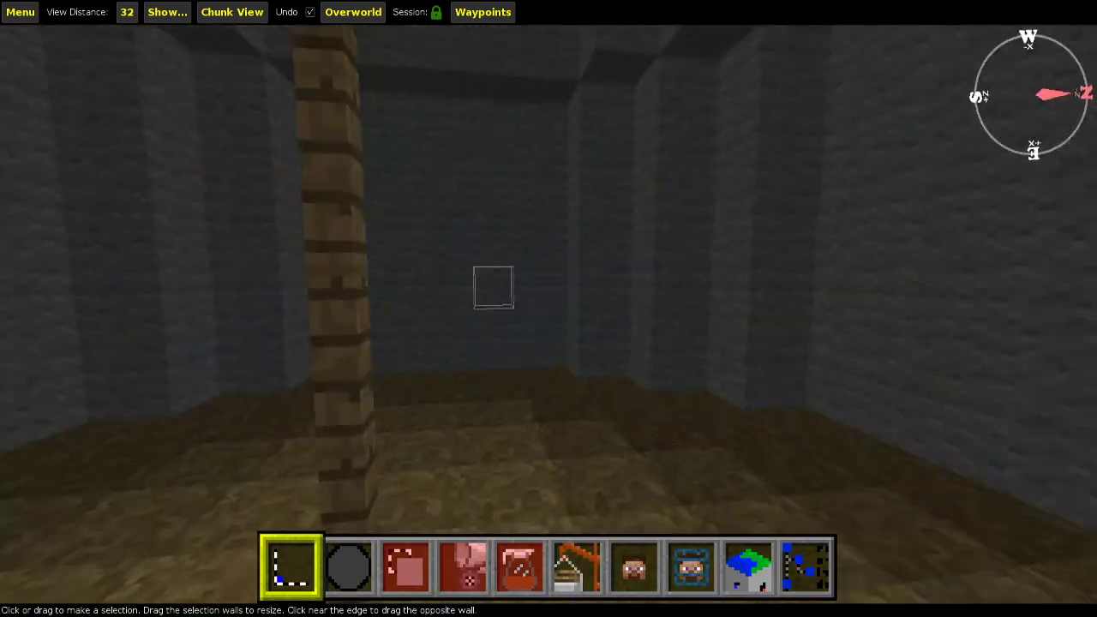
key(w)
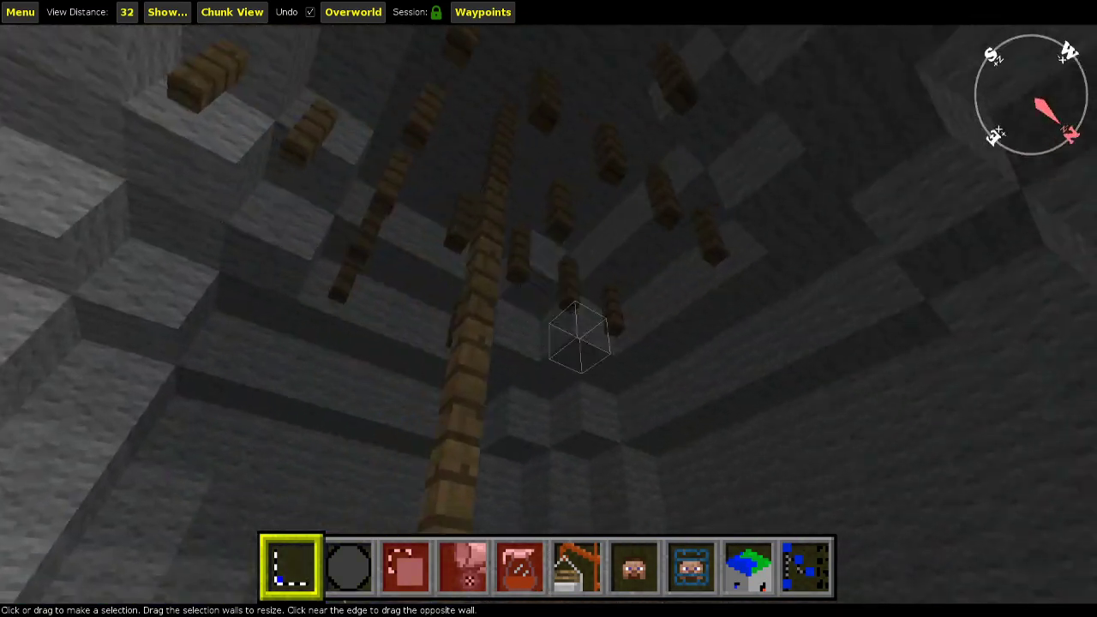
key(a)
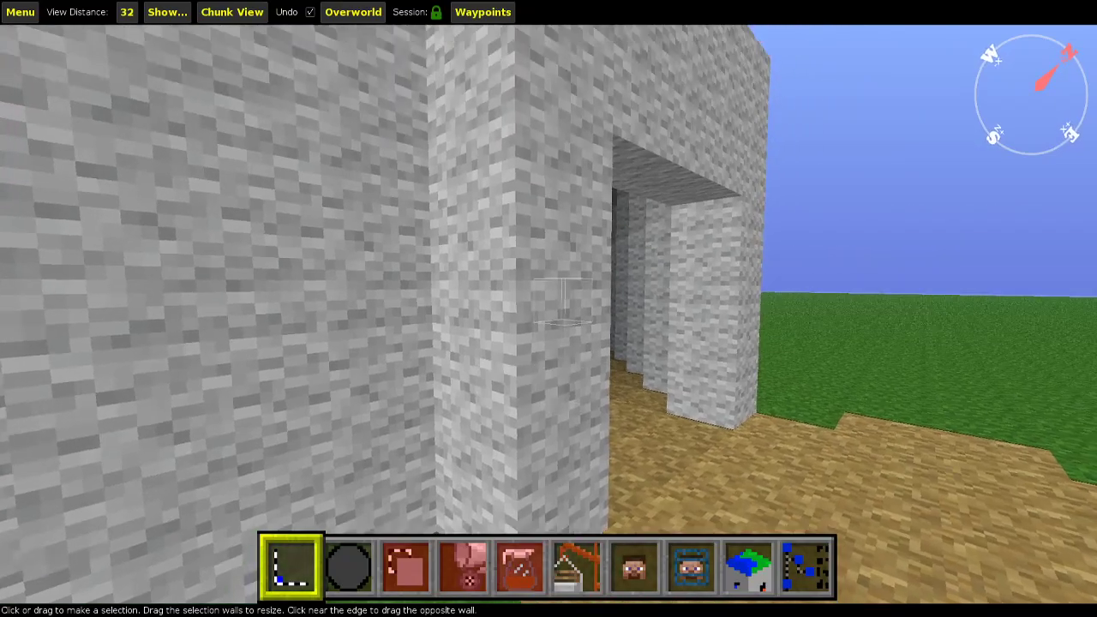
key(d)
key(w)
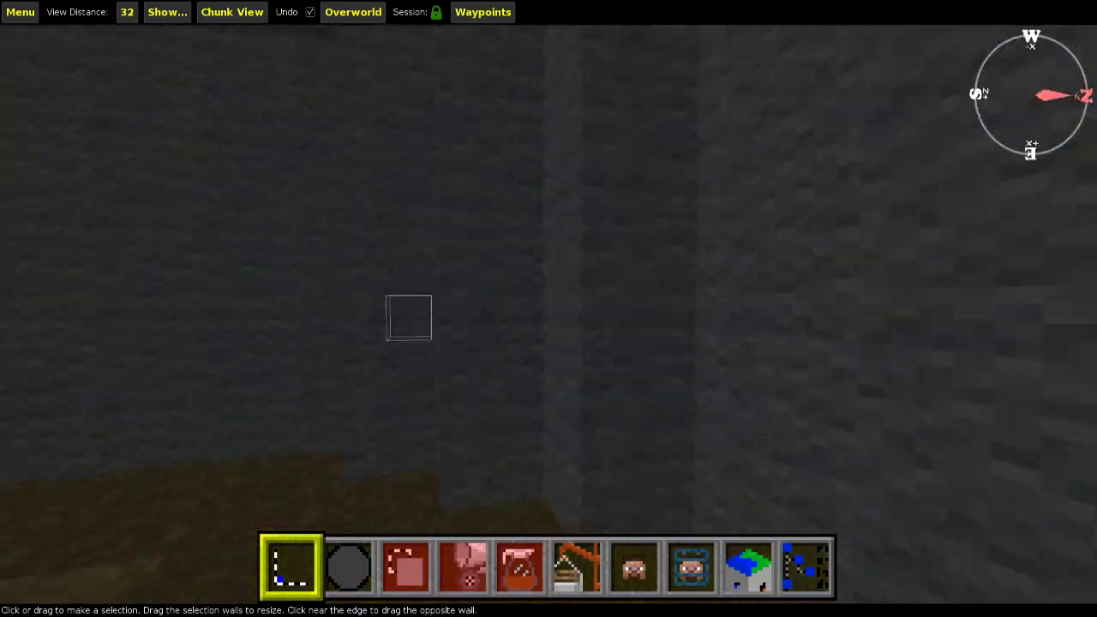
key(d)
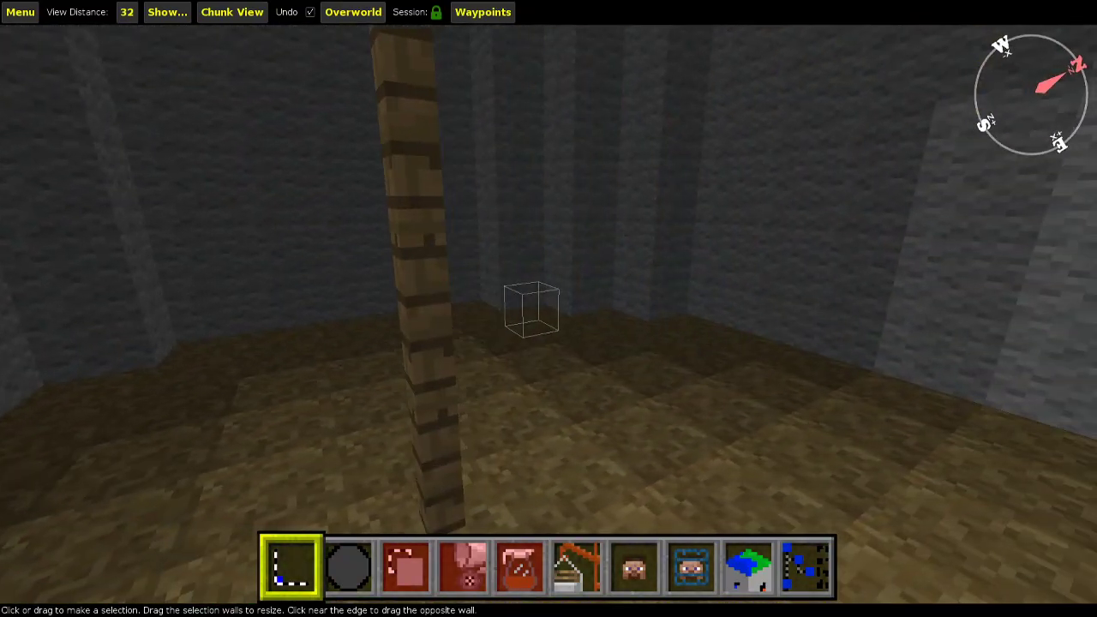
key(a)
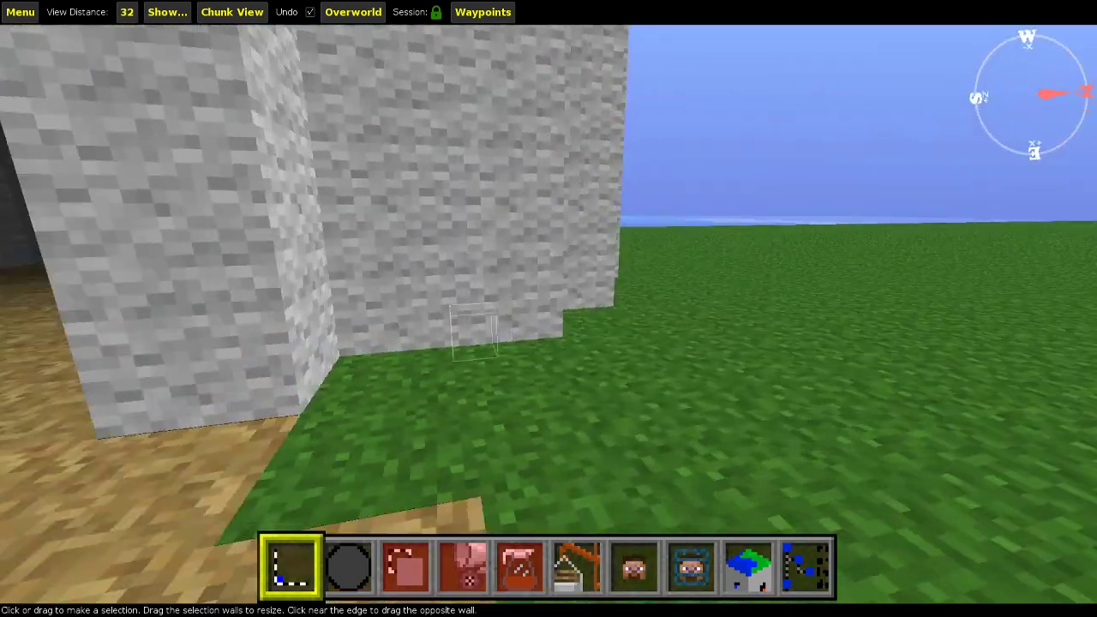
key(d)
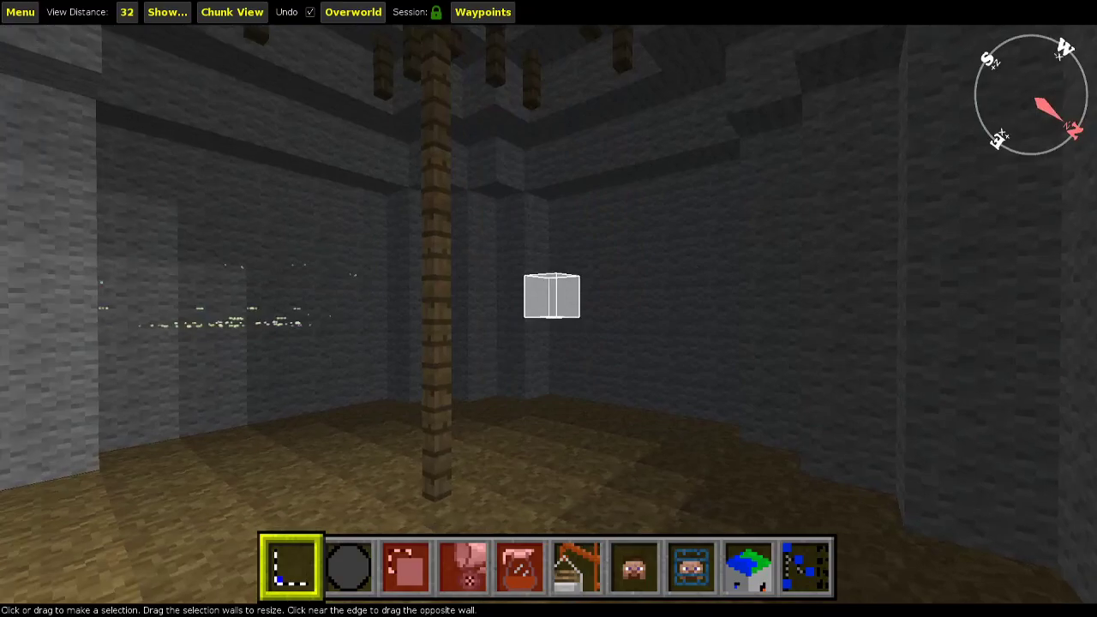
Examine the ceiling's fence lattice from its upper side and from below, as well as the floor near the doorway.
key(space)
key(space)
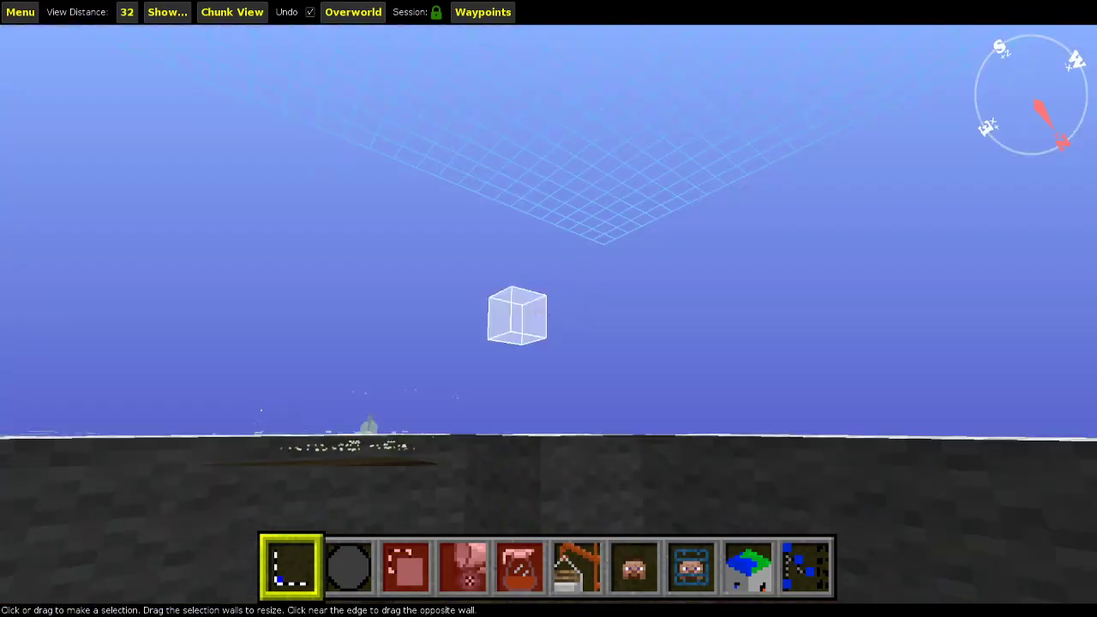
key(w)
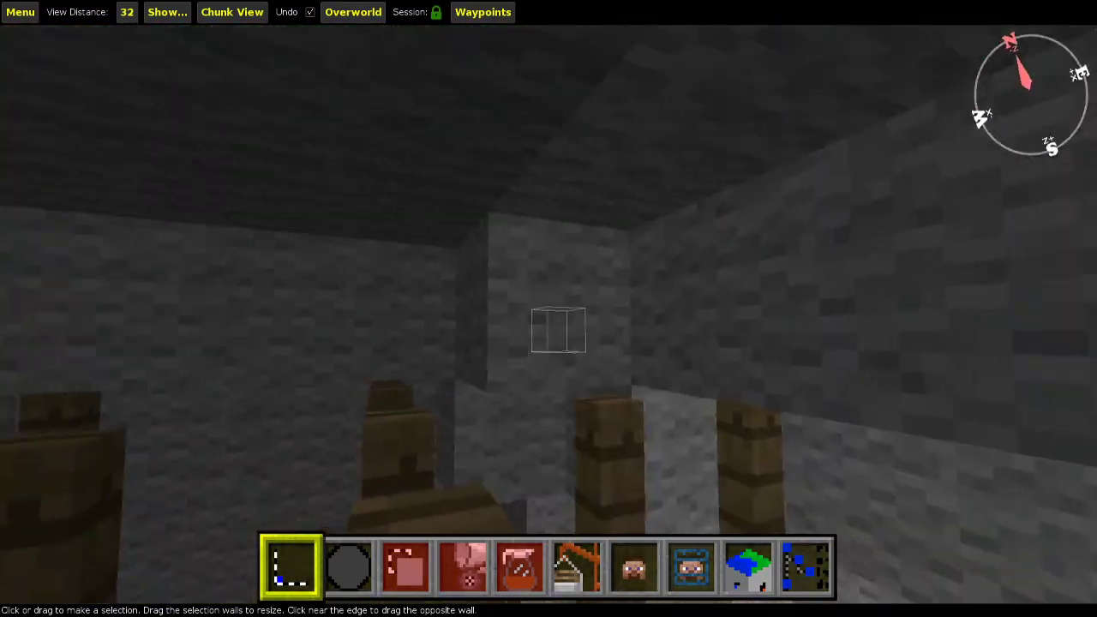
key(shift)
key(shift)
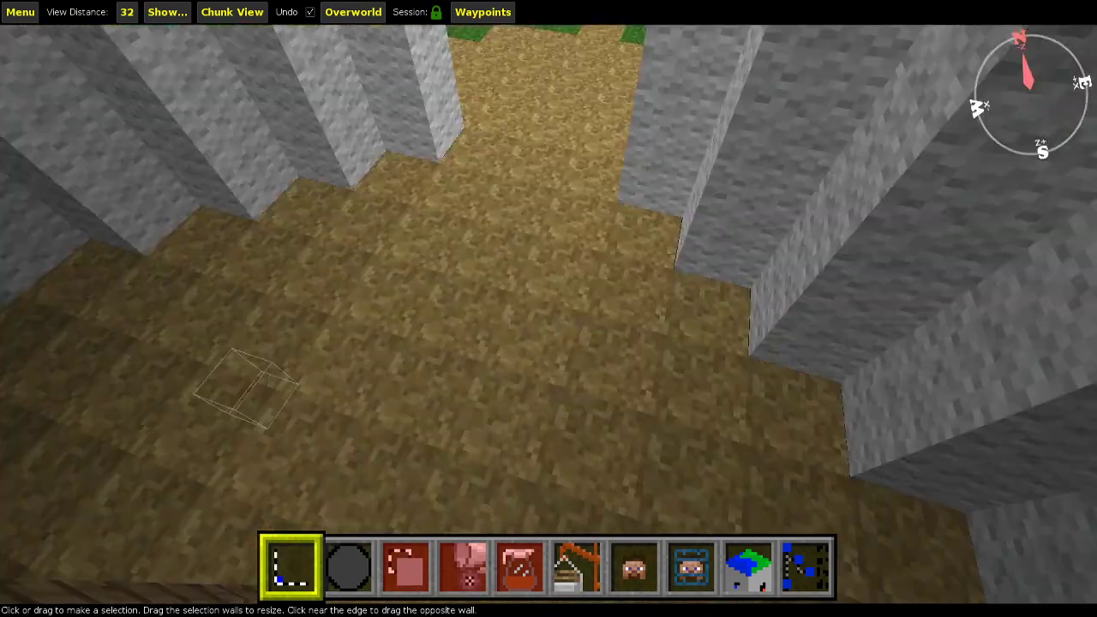
key(d)
key(s)
key(s)
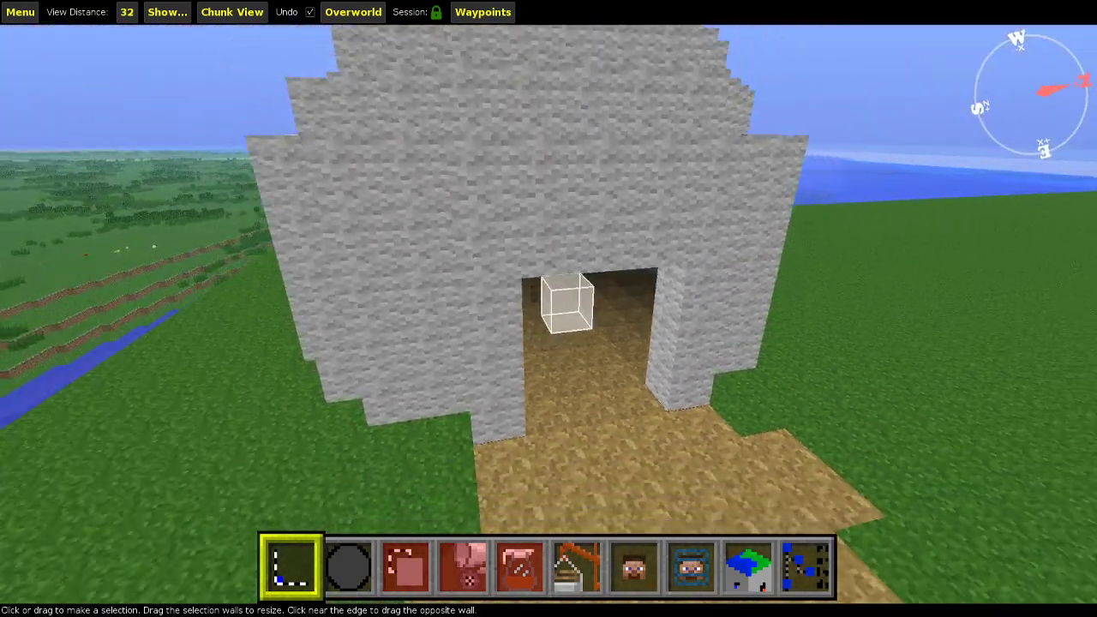
key(w)
key(w)
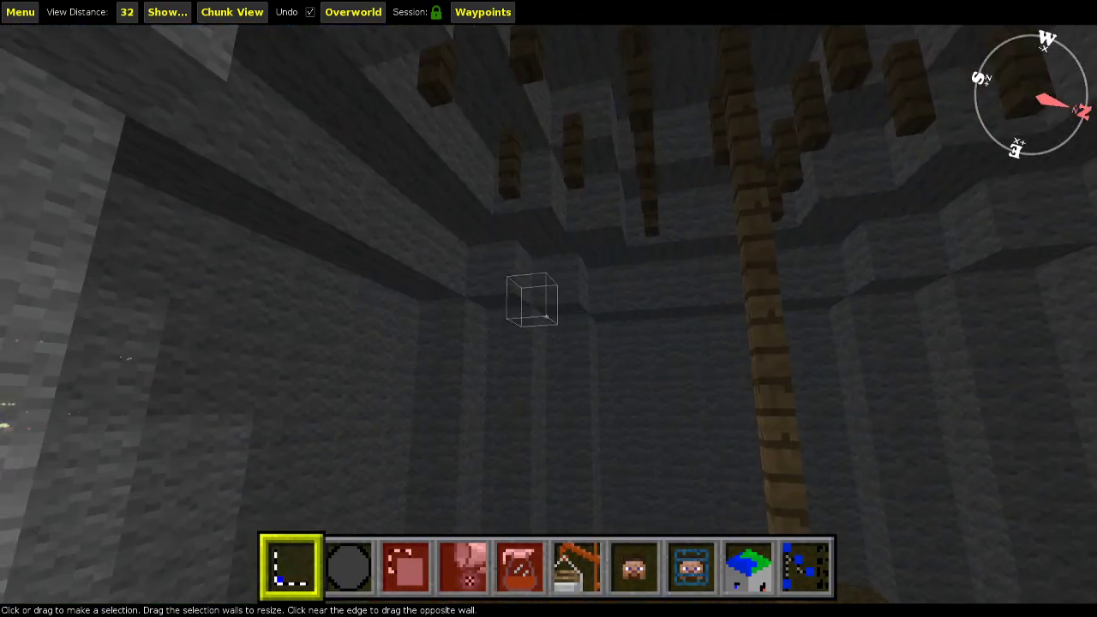
Leave the dome through the doorway and save the world.
key(s)
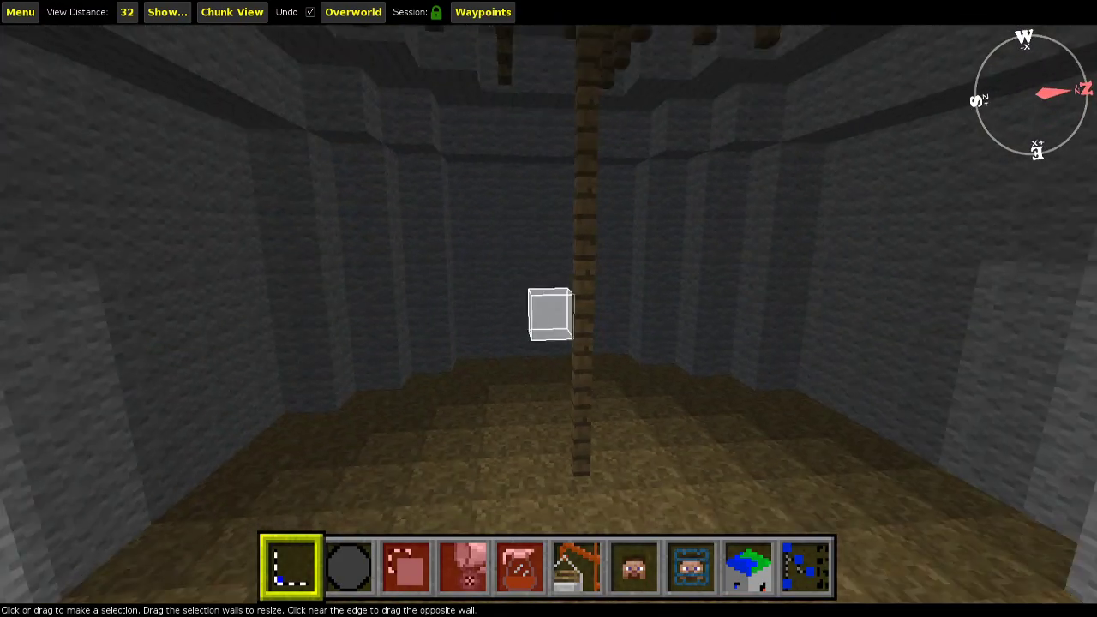
key(s)
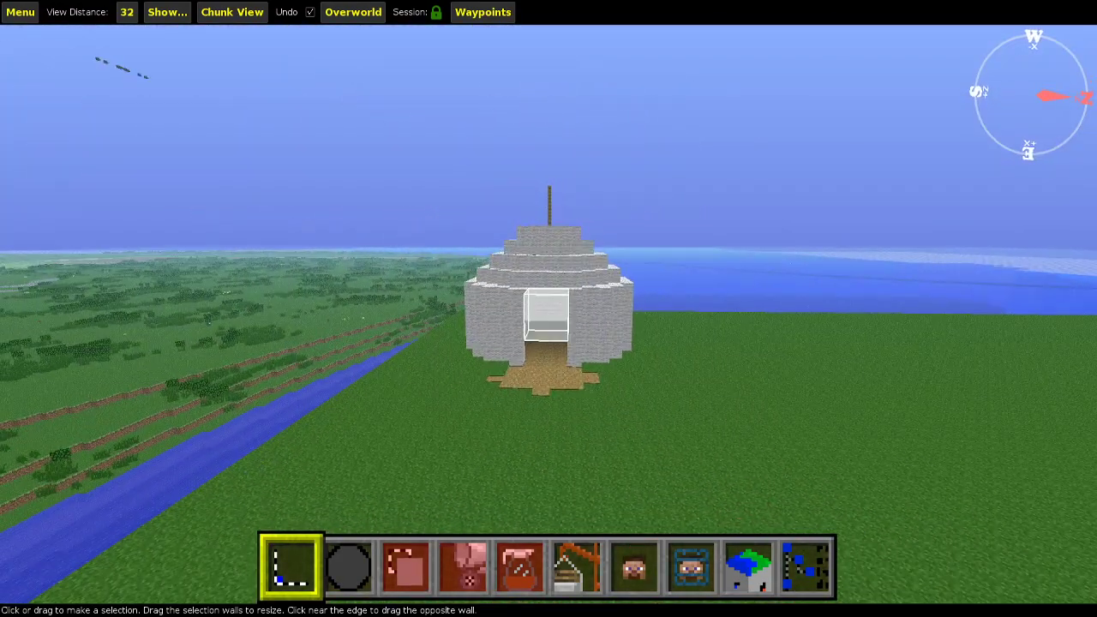
key(ctrl+s)
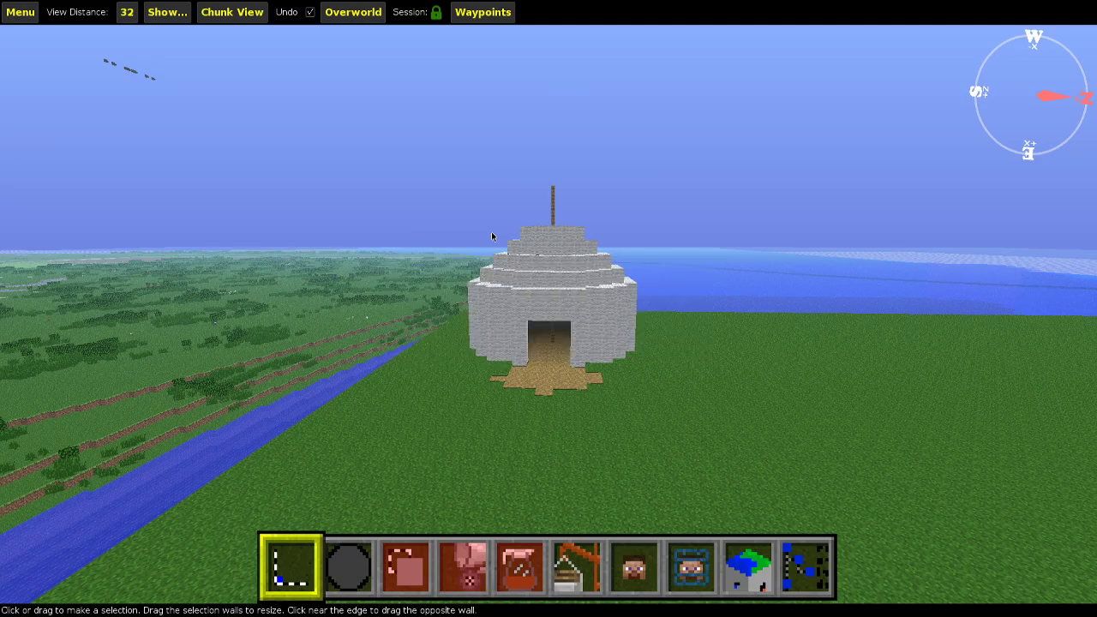
Select a 13 by 13 block area one block high covering the dome's footprint on the grass platform.
key(w)
key(d)
key(space)
right_click(491, 233)
key(s)
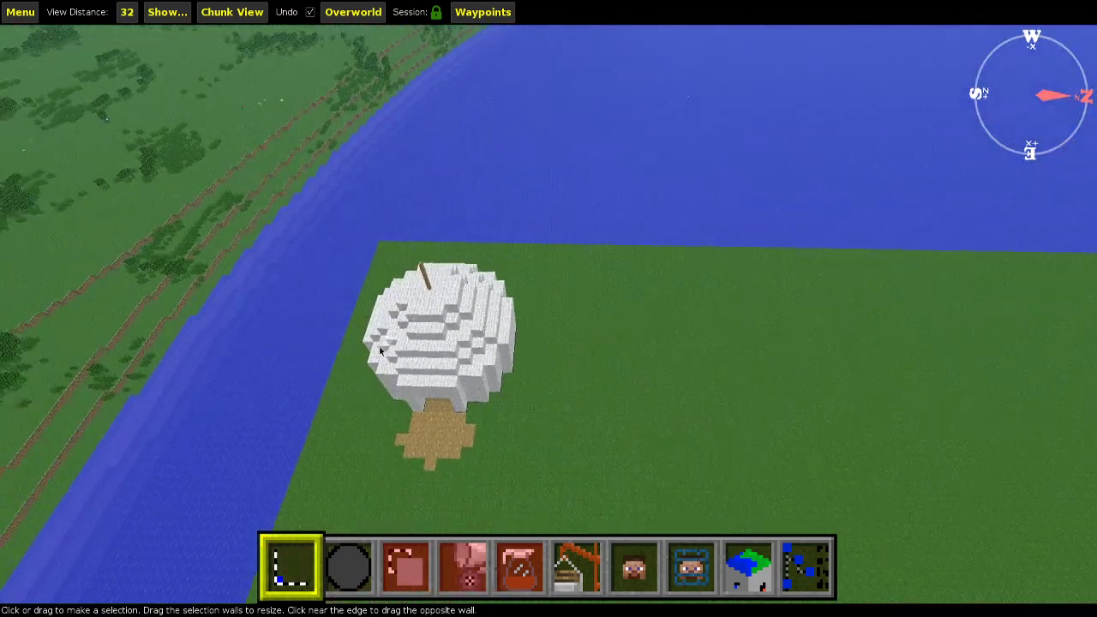
key(shift)
key(space)
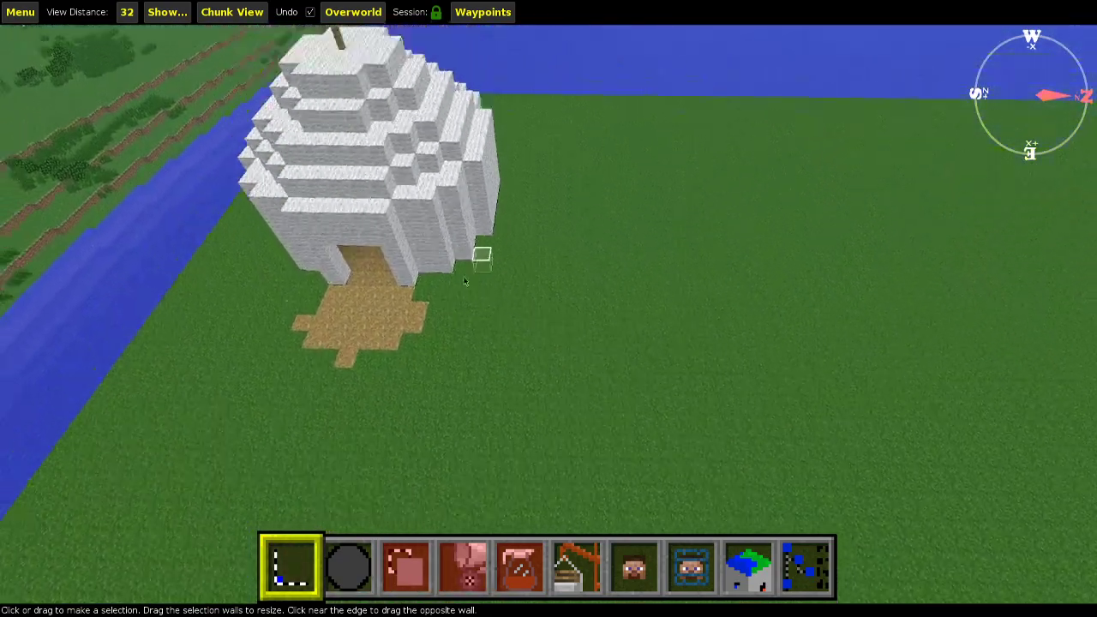
key(w)
right_click(457, 370)
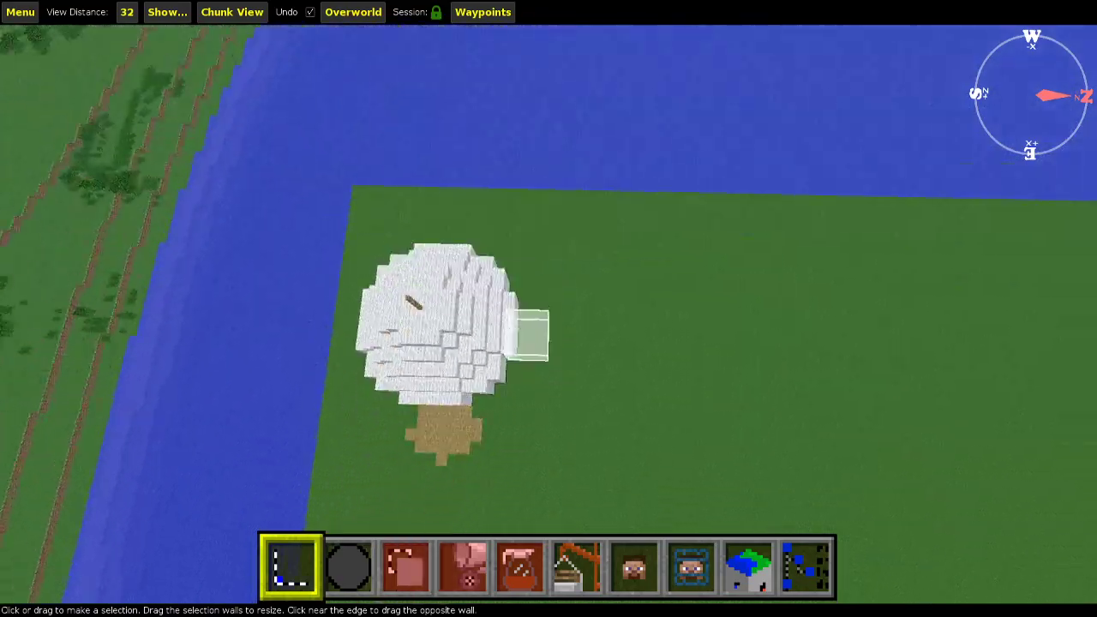
key(a)
right_click(485, 315)
key(w)
key(a)
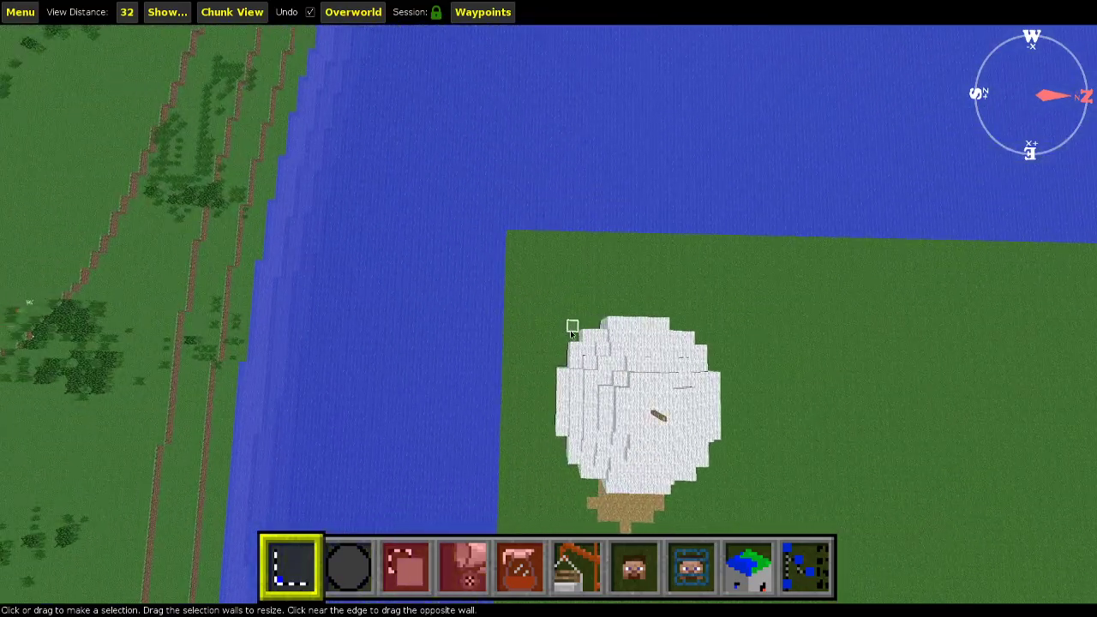
key(d)
drag(561, 328, 439, 258)
key(s)
key(shift)
key(s)
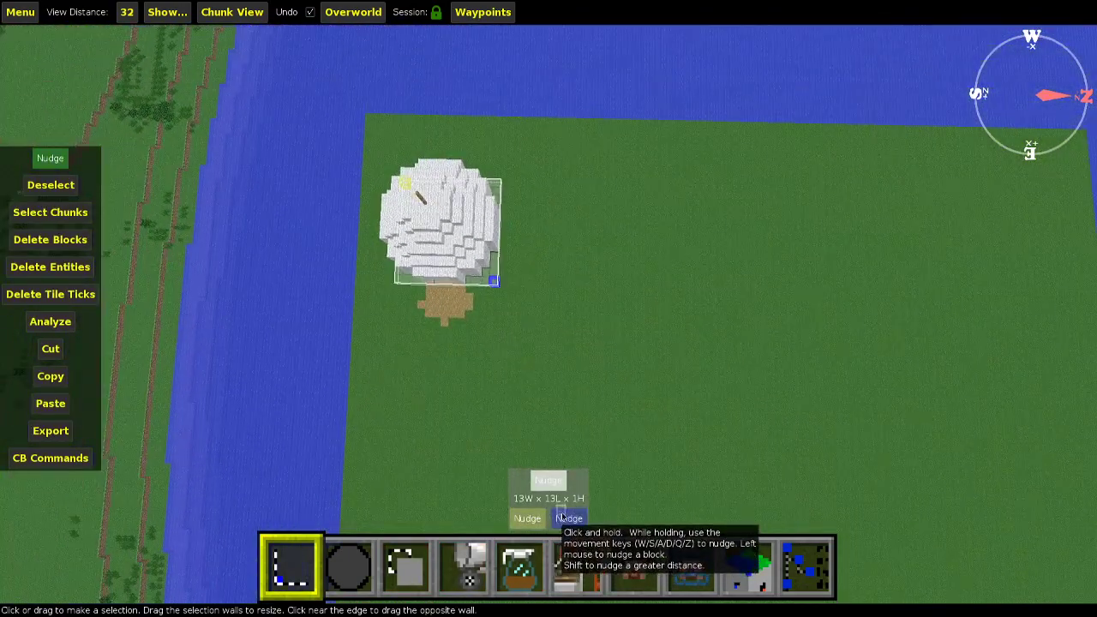
Extend the dome selection upward to a height of 13 blocks so that it encloses the roof.
click(520, 522)
key(q)
key(q)
key(q)
key(q)
key(q)
key(q)
key(q)
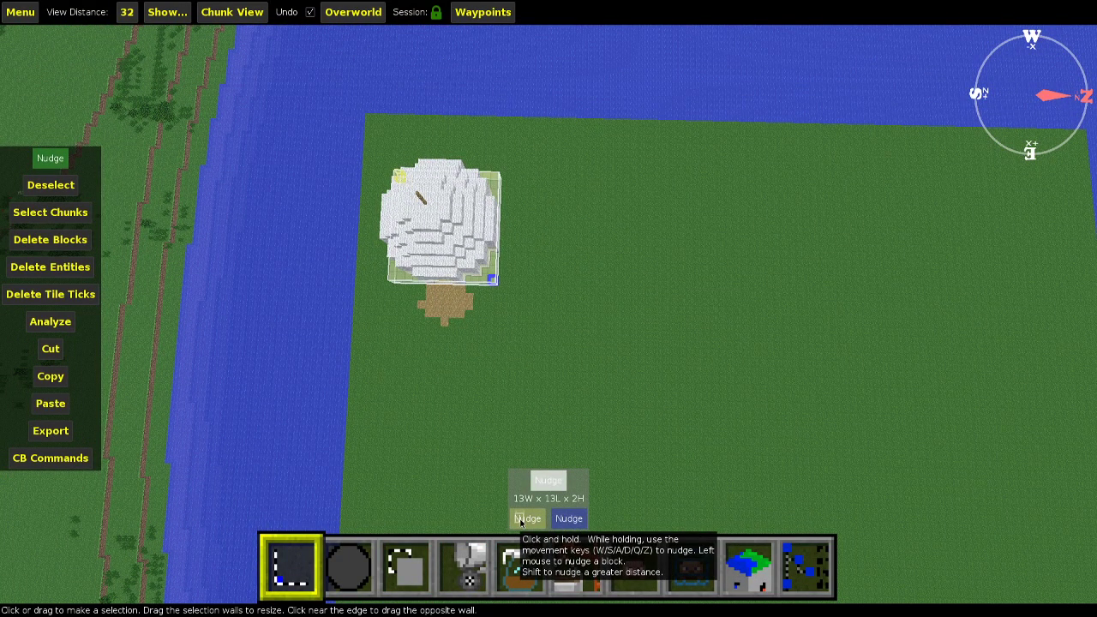
key(q)
key(q)
key(q)
key(q)
key(q)
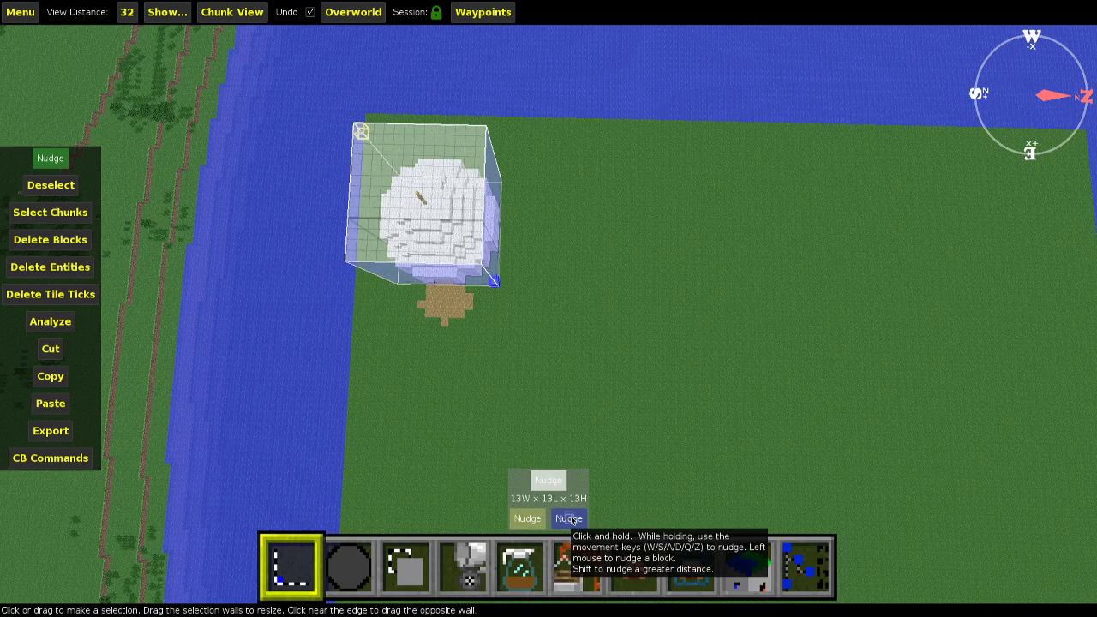
Start a clone of the selected dome and offset it by -26 in Z beside the original.
key(3)
click(117, 223)
key(shift+d)
key(shift+d)
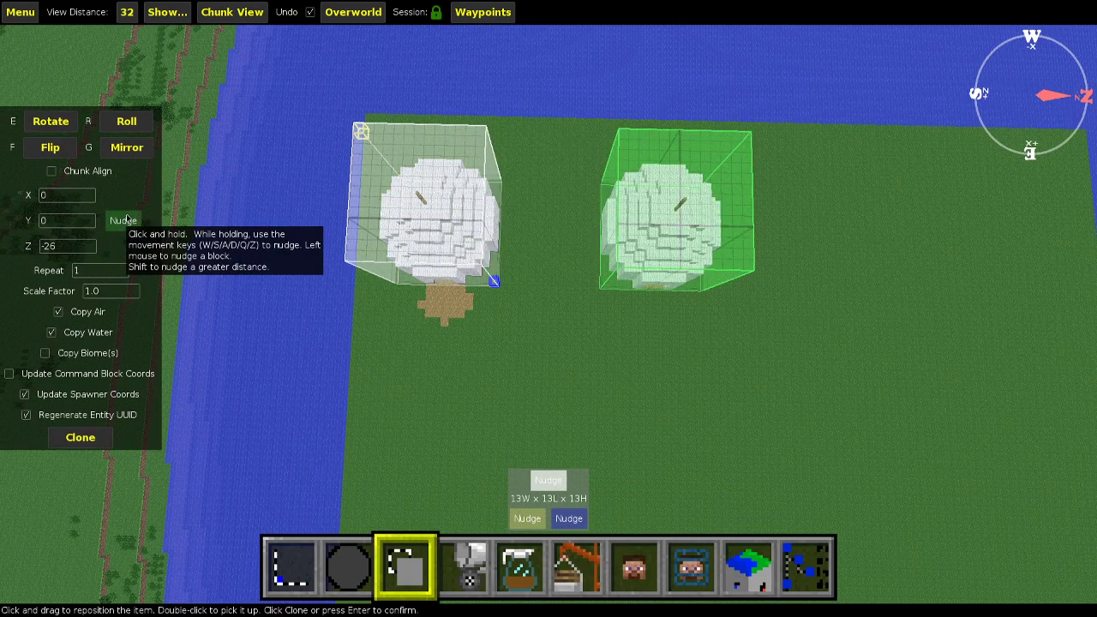
Try reducing the dome clone's scale factor to 0.3 and return it to 1.0.
key(d)
key(w)
right_drag(302, 357, 163, 334)
key(shift)
key(a)
scroll(122, 296, down, 1)
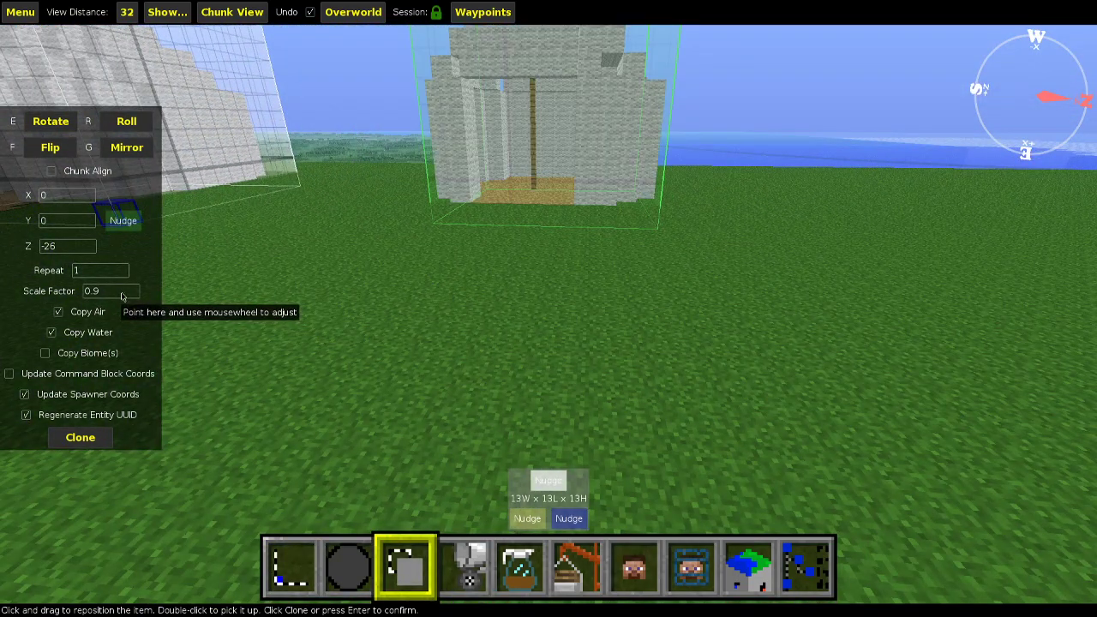
key(space)
scroll(122, 296, down, 3)
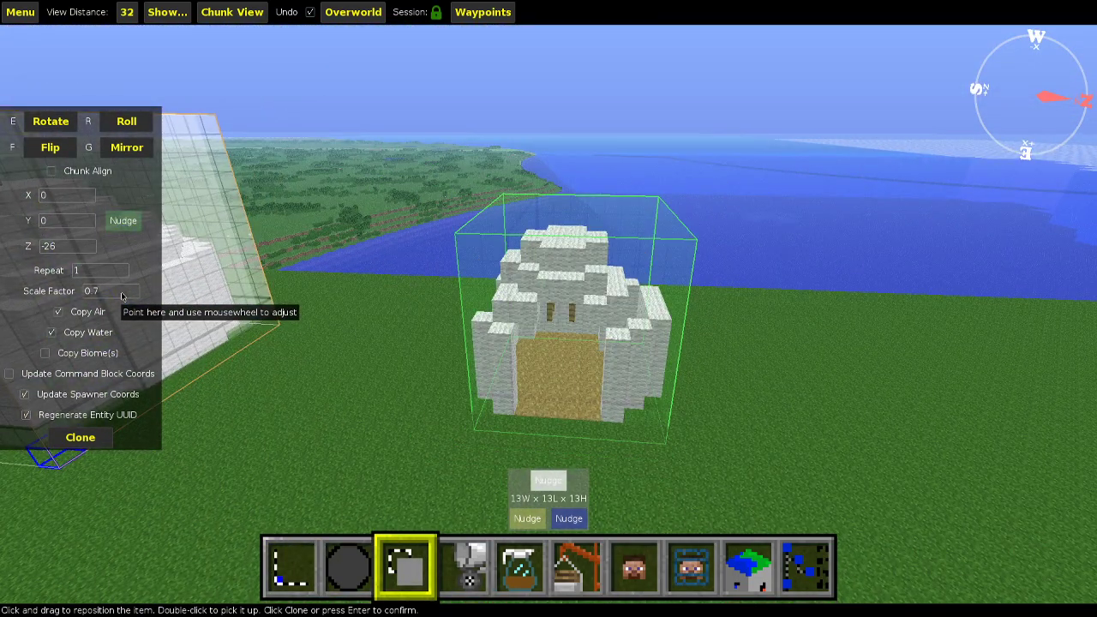
scroll(122, 296, down, 3)
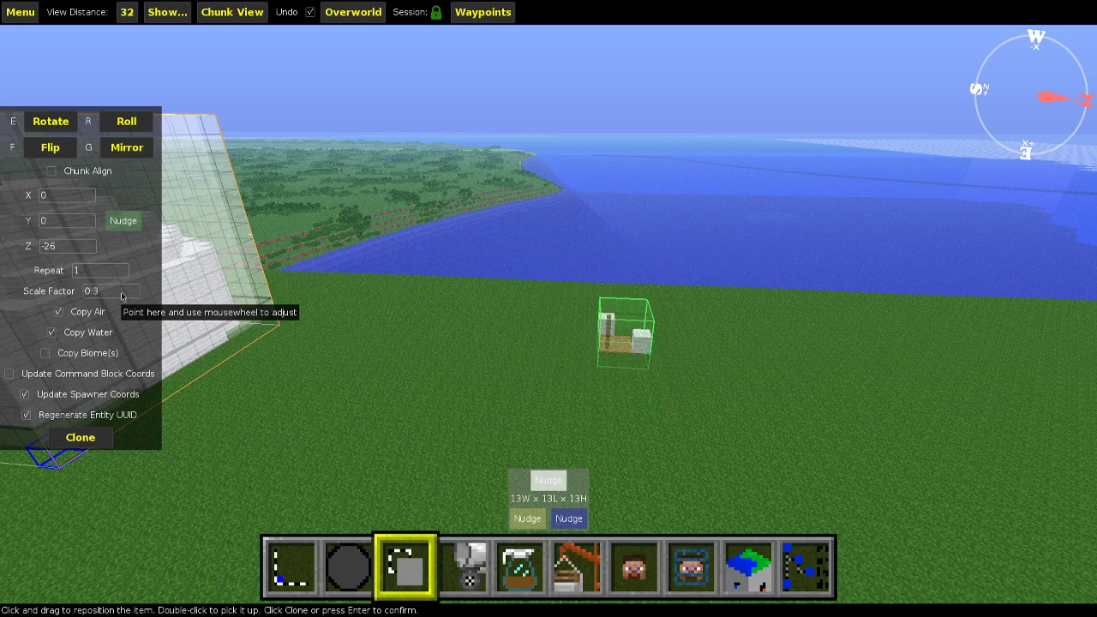
scroll(121, 296, up, 9)
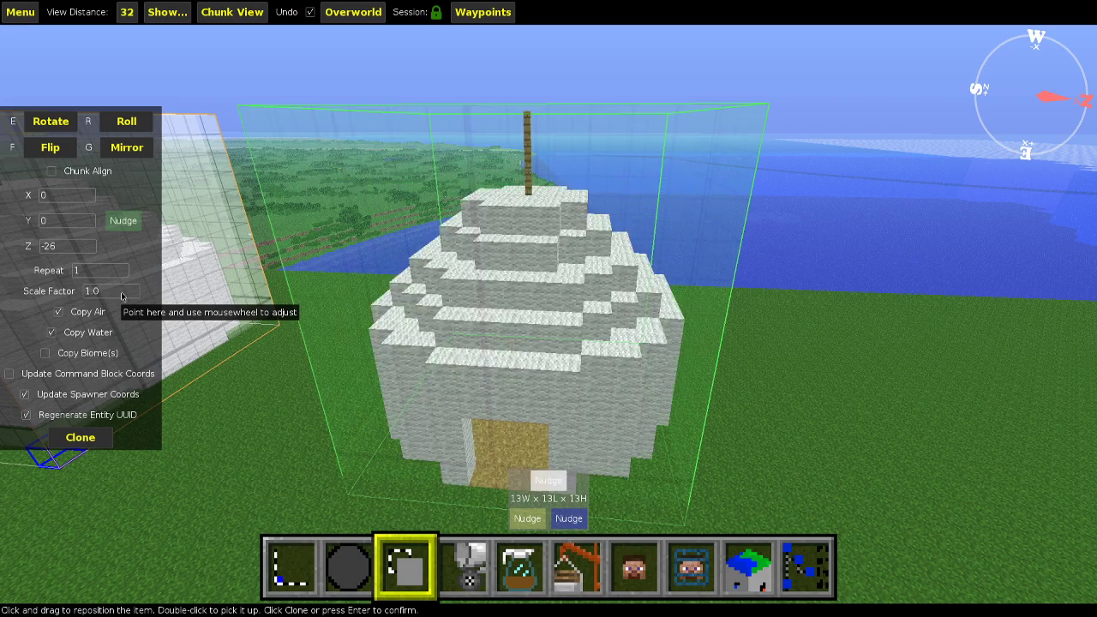
Try raising the dome clone's scale factor to 1.8, lowering it to 0.6 and setting it to 0.8.
scroll(120, 297, up, 3)
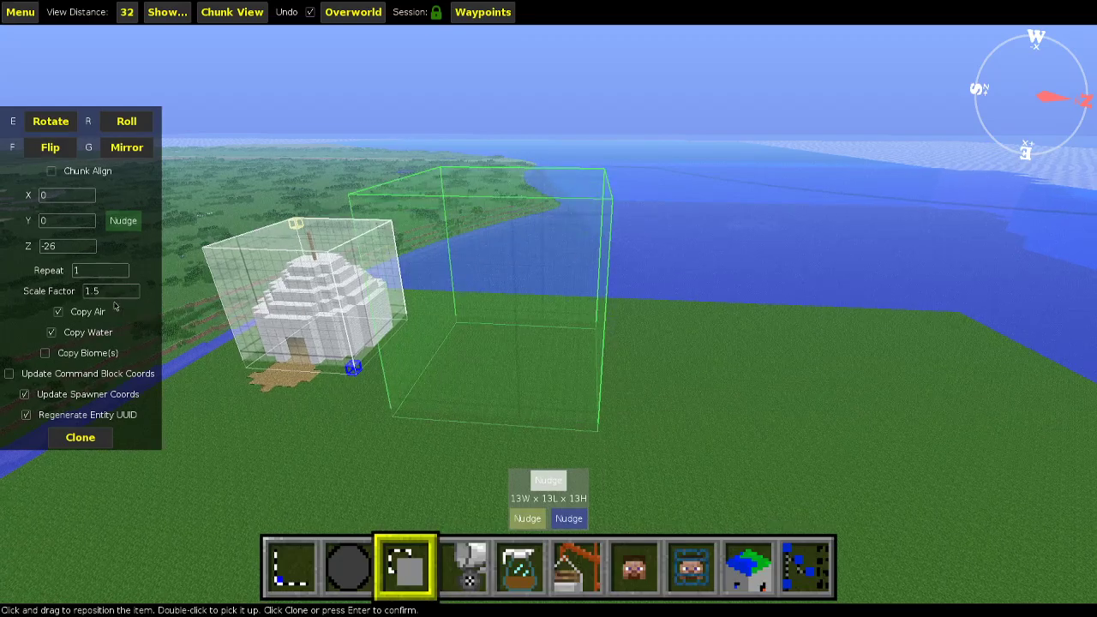
scroll(120, 293, up, 3)
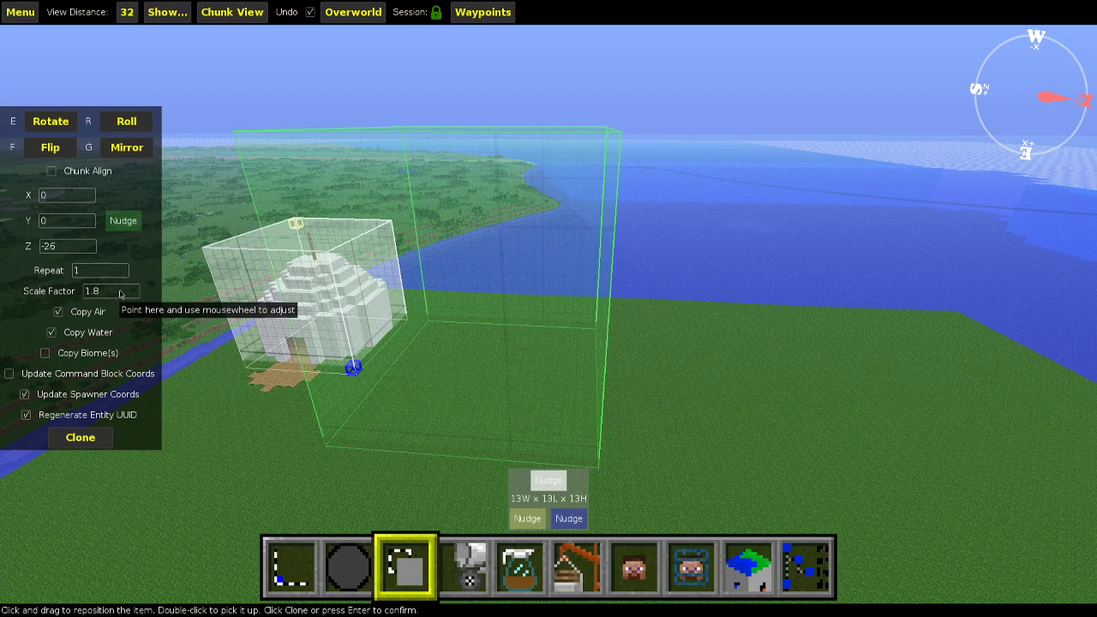
scroll(120, 294, down, 9)
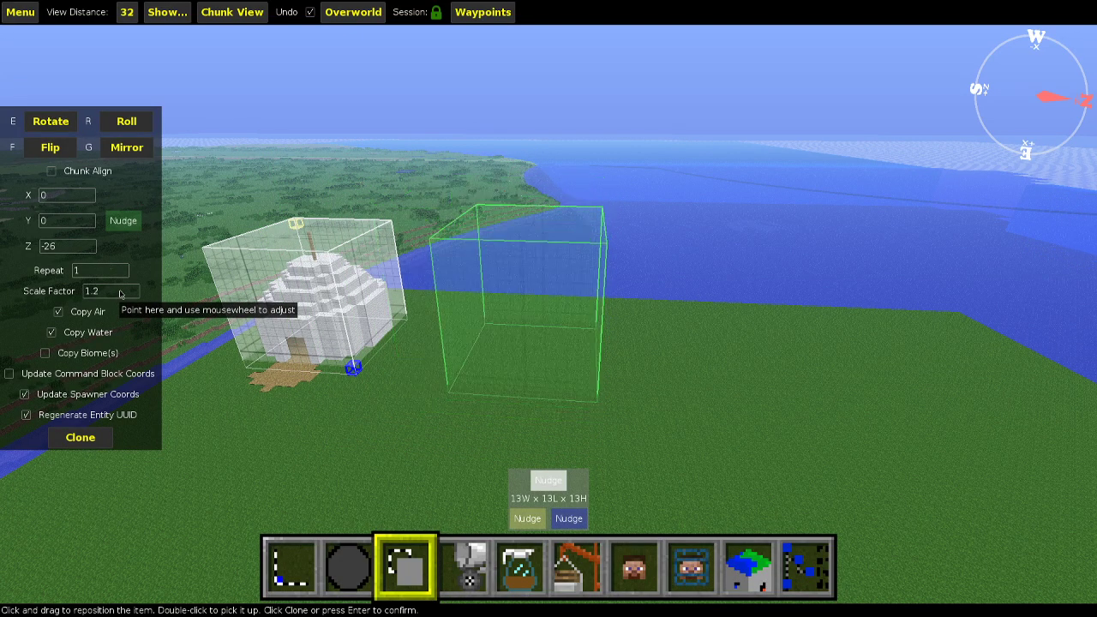
scroll(119, 294, down, 4)
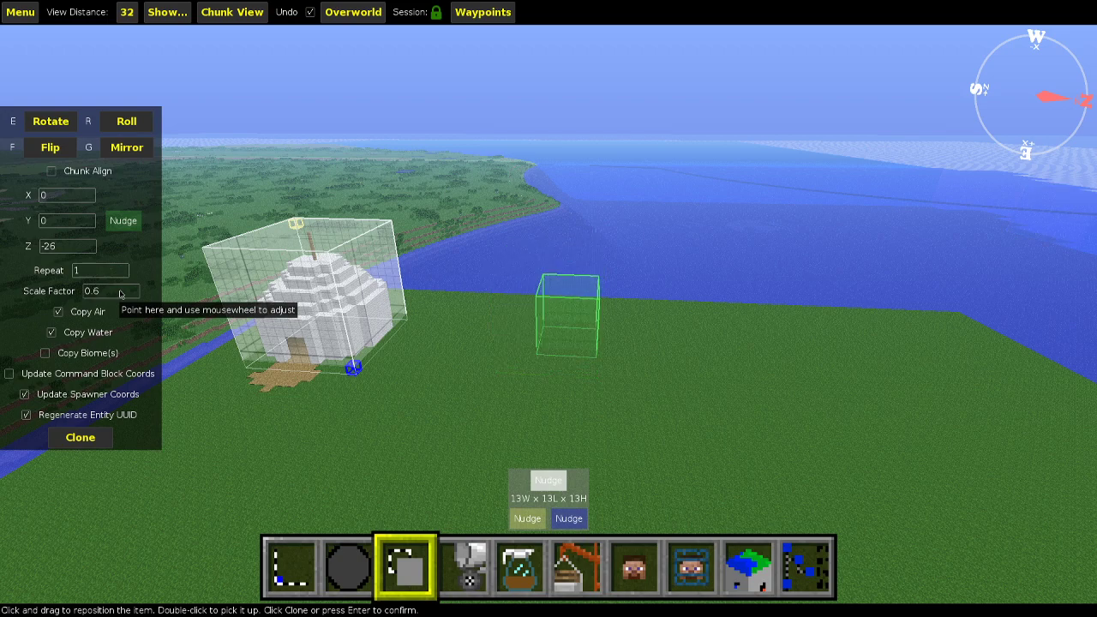
scroll(120, 294, up, 3)
key(w)
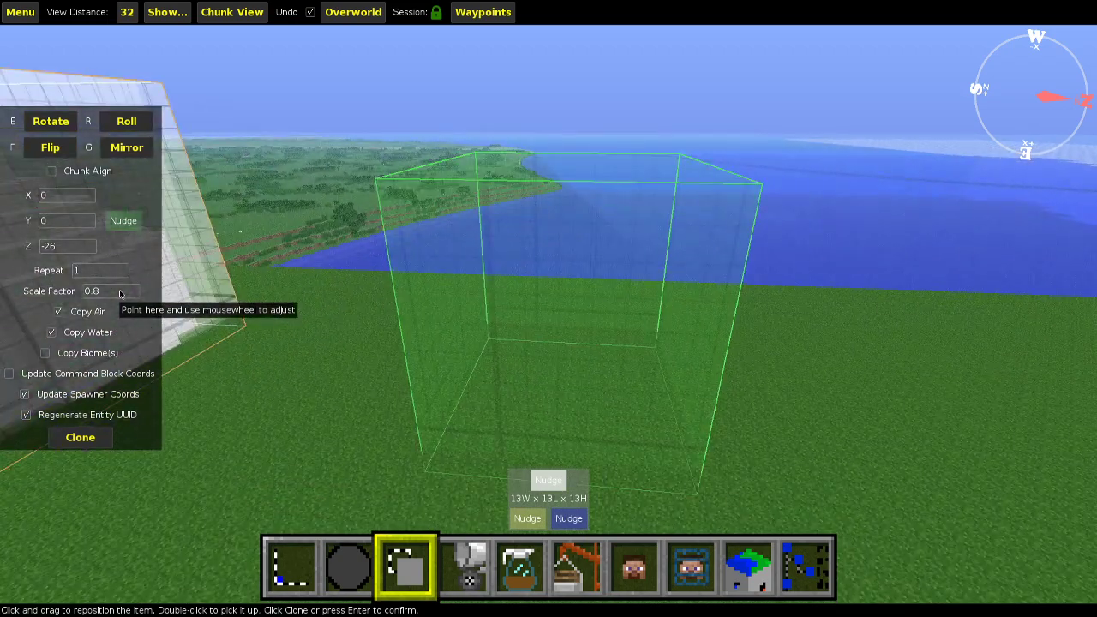
Try shrinking the clone's scale factor to 0.2 and bring it back to 0.8.
scroll(120, 293, down, 2)
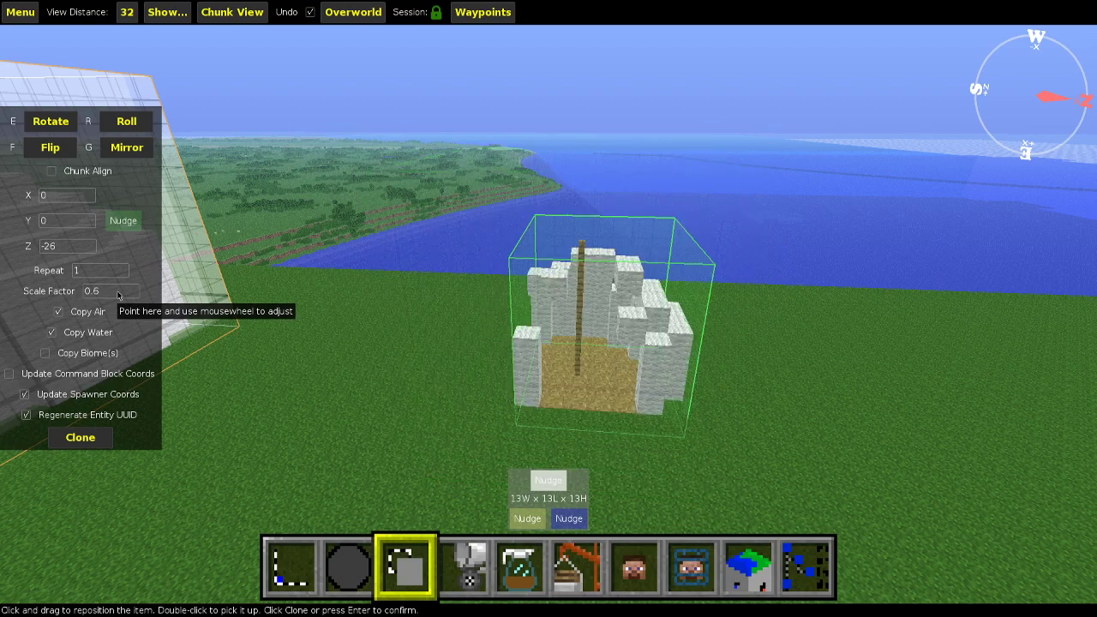
scroll(119, 294, down, 4)
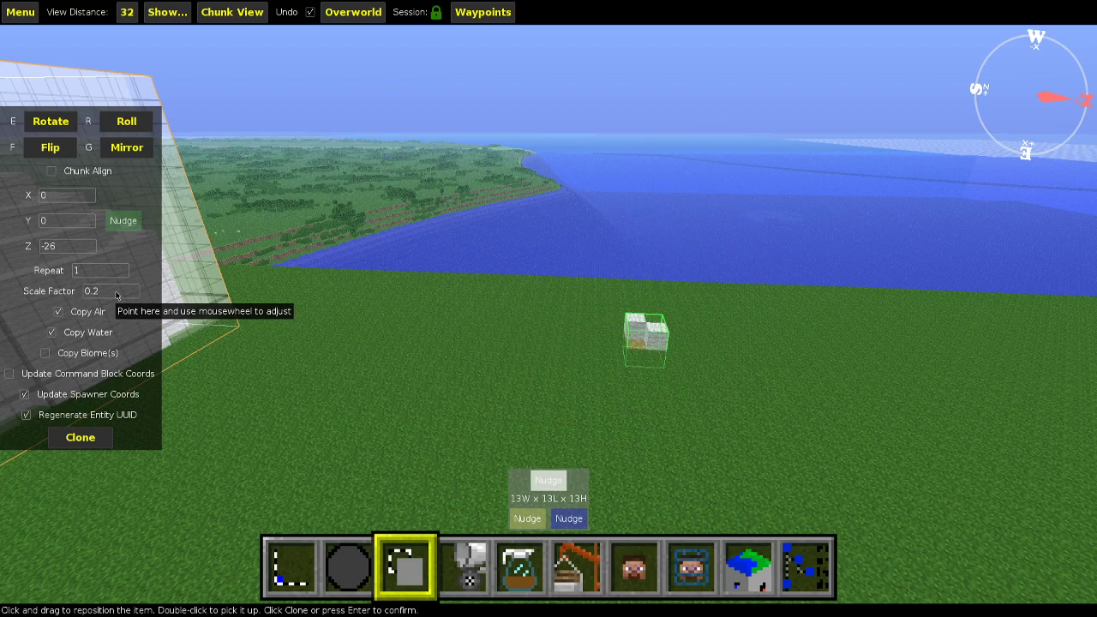
scroll(116, 295, down, 1)
scroll(116, 295, up, 5)
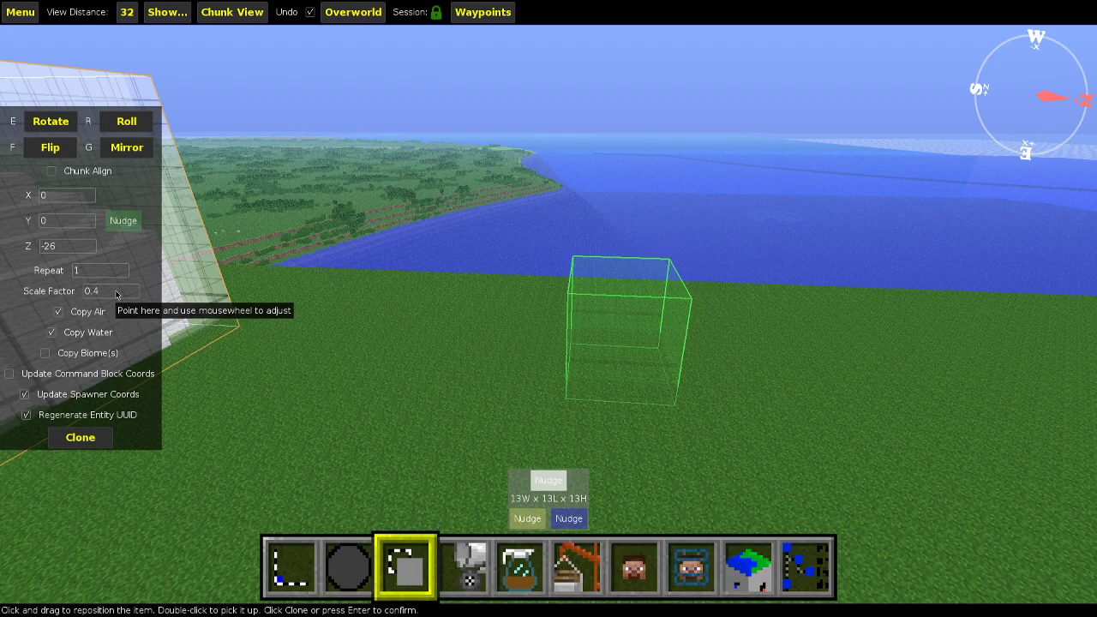
scroll(117, 295, up, 1)
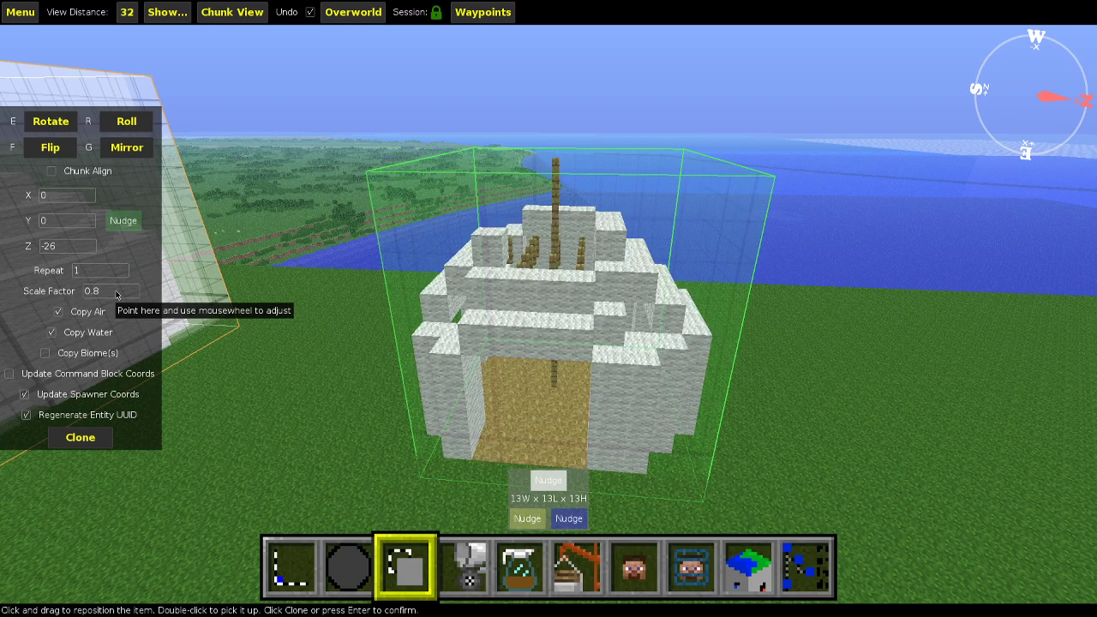
Examine the wool walls, doorway and fences of the 0.8-scale clone and compare them with the original dome.
key(w)
key(s)
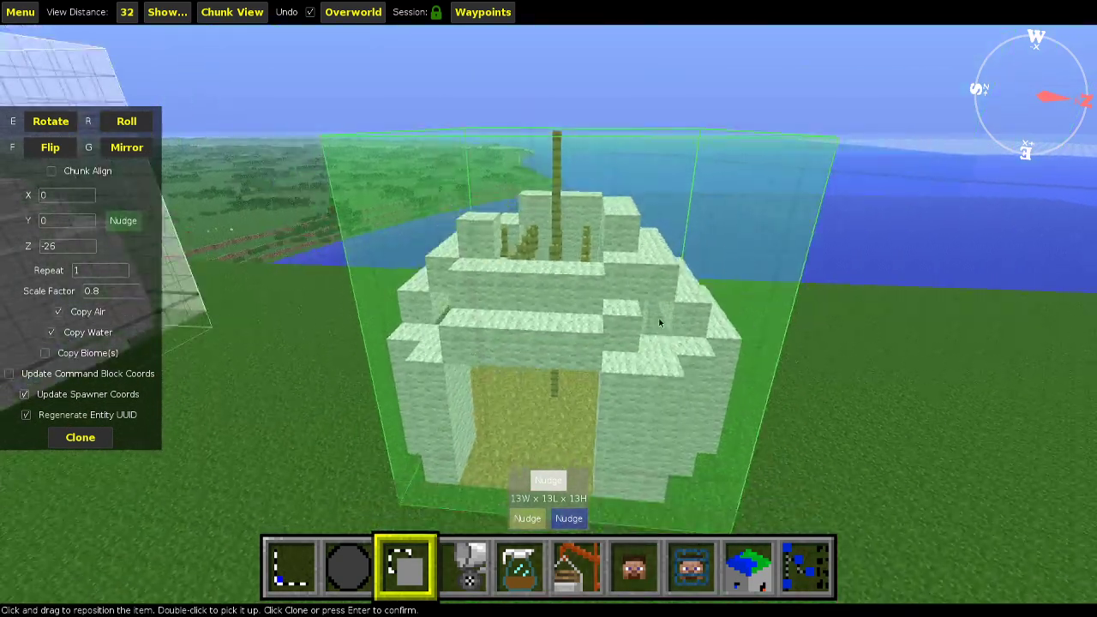
key(a)
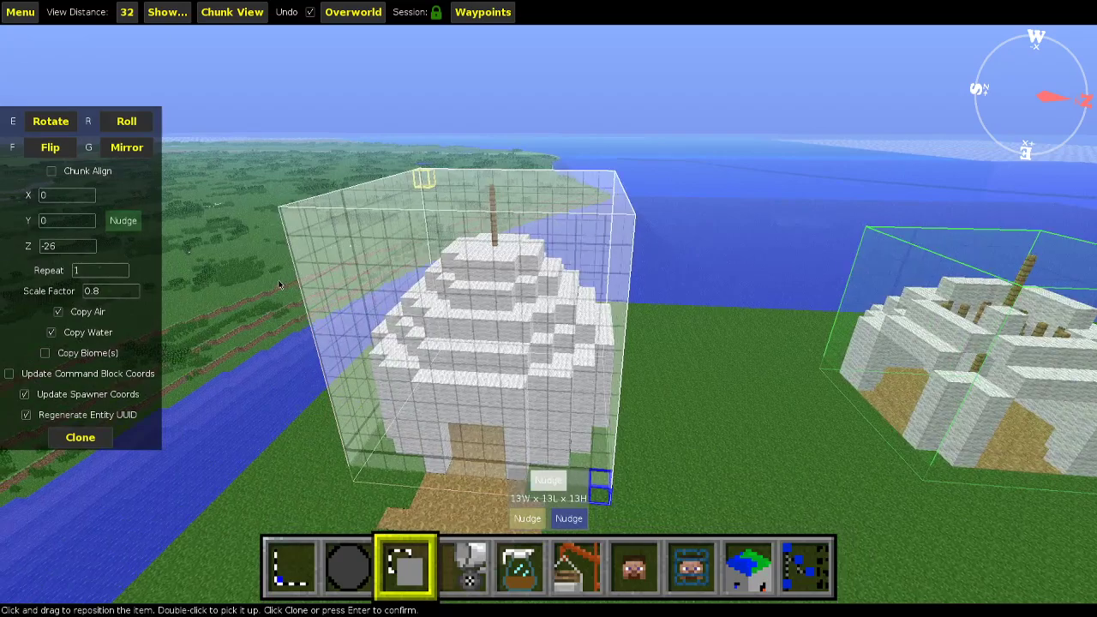
key(shift)
key(d)
key(space)
key(s)
key(w)
key(d)
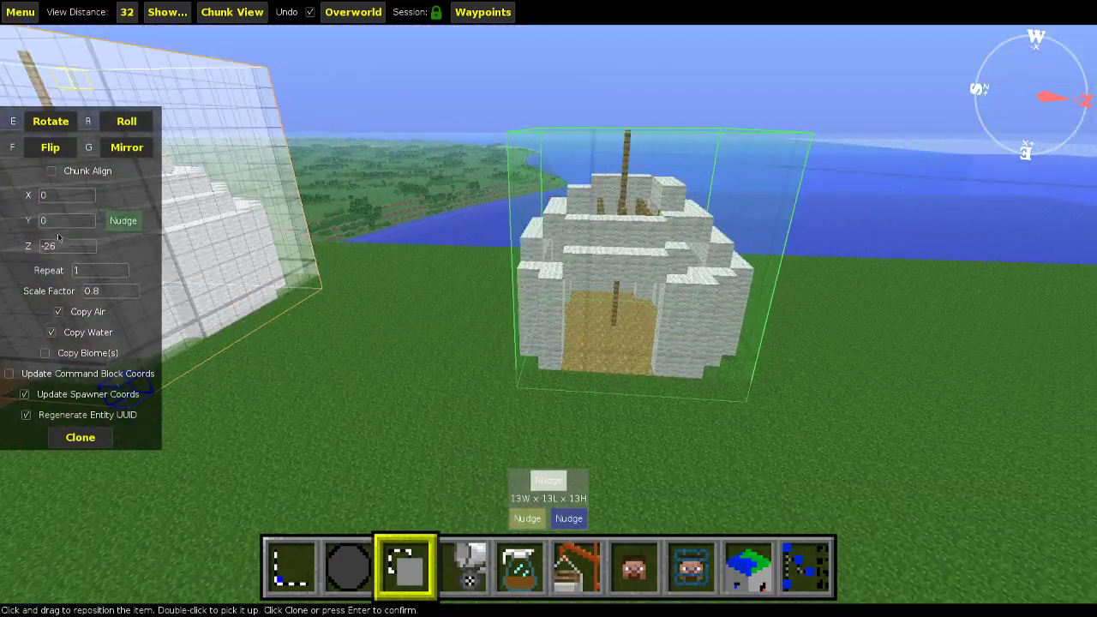
key(space)
key(s)
key(space)
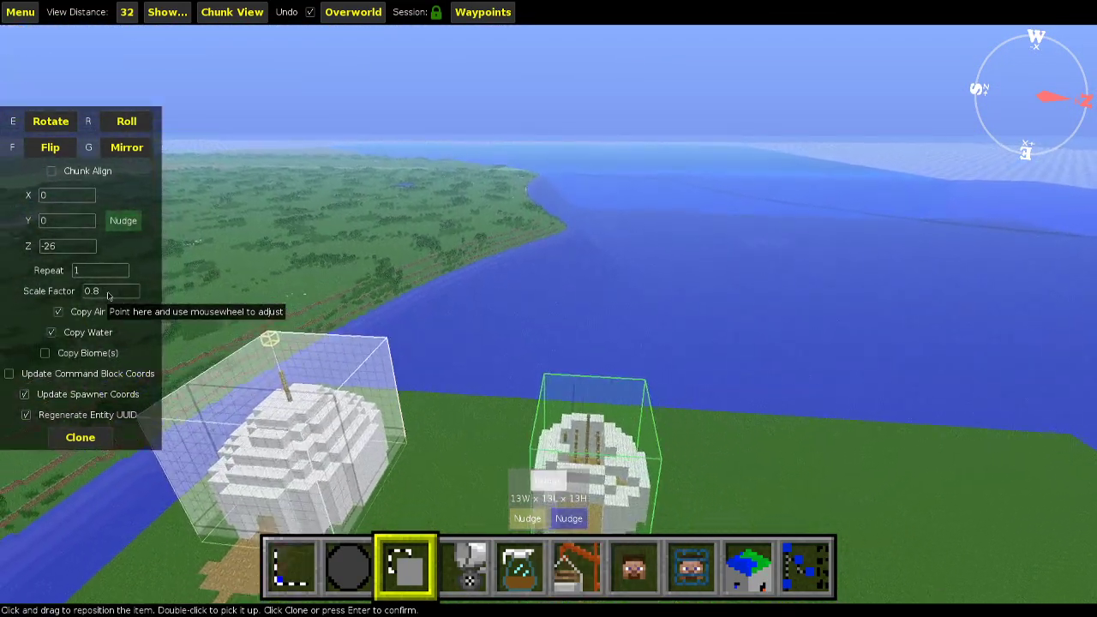
Enlarge the dome clone to a scale factor of 2.0.
scroll(107, 293, up, 7)
key(w)
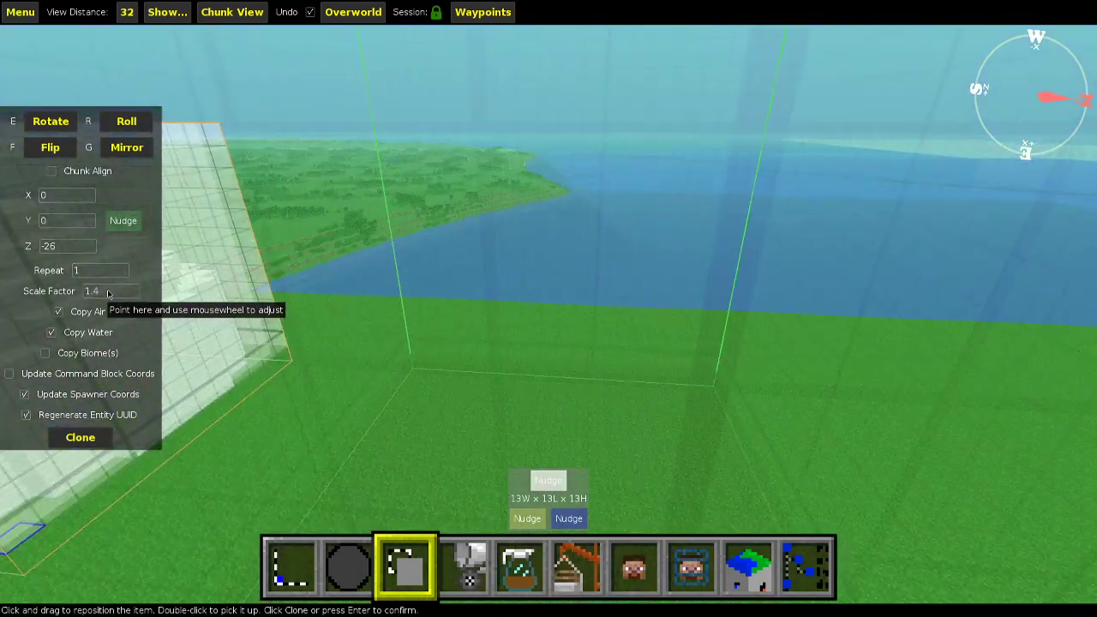
key(s)
key(space)
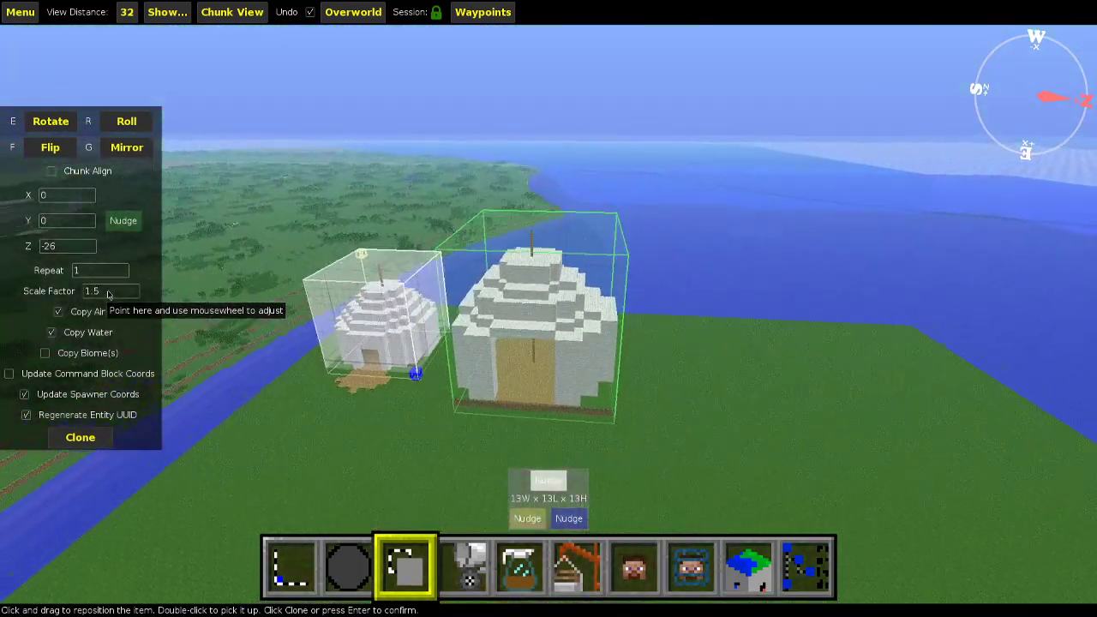
scroll(107, 294, up, 1)
scroll(107, 294, up, 4)
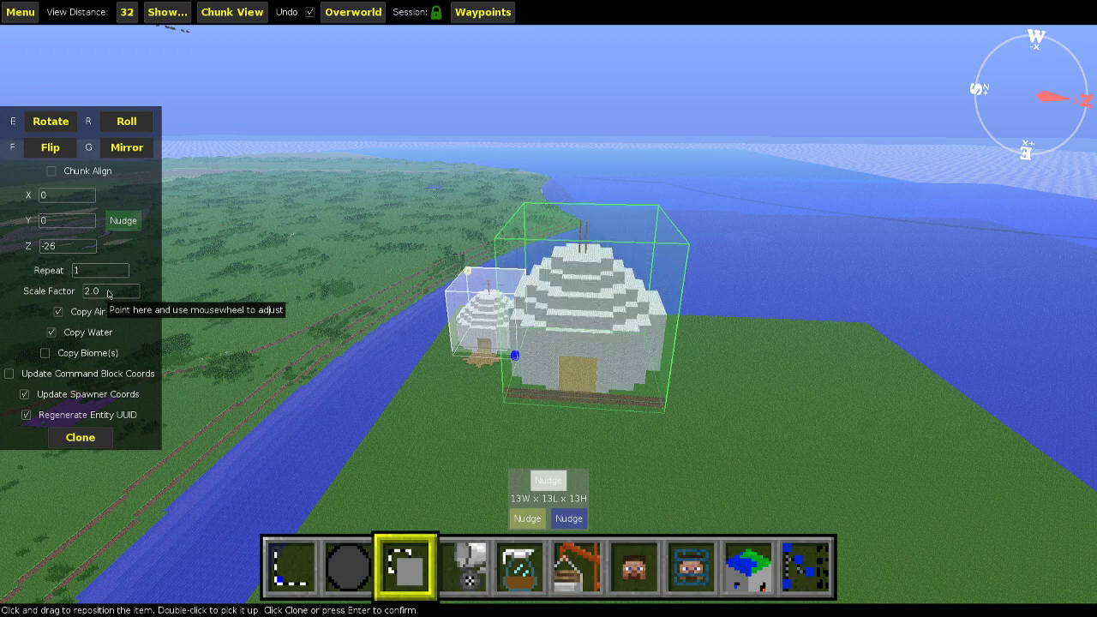
Nudge the enlarged clone away from the original dome to a Z offset of -32.
click(119, 218)
key(d)
key(d)
key(d)
key(d)
key(d)
key(d)
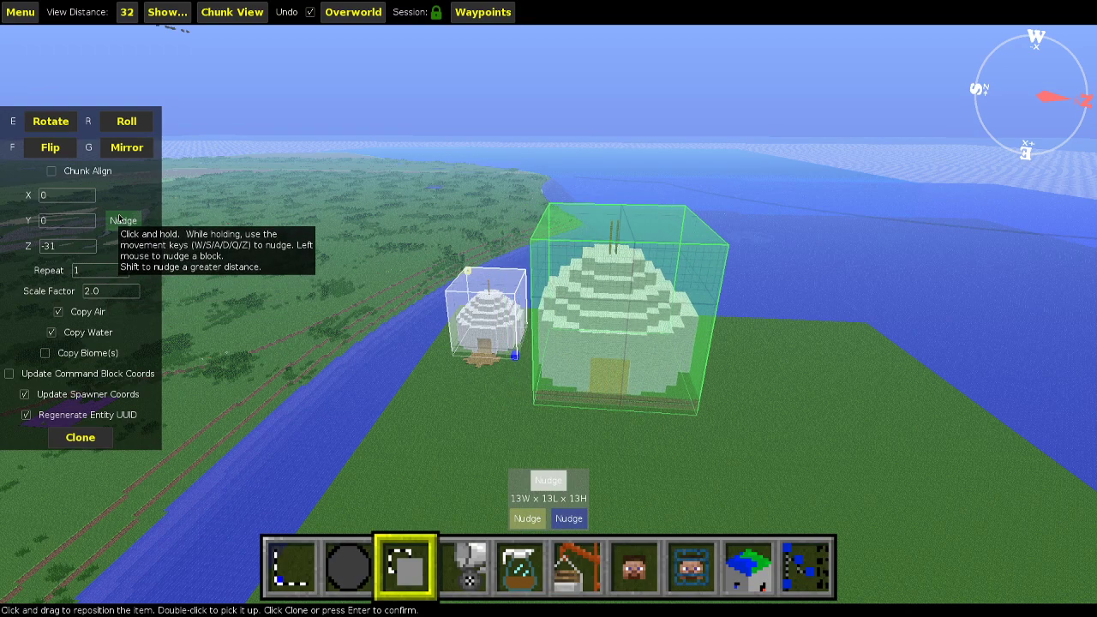
key(d)
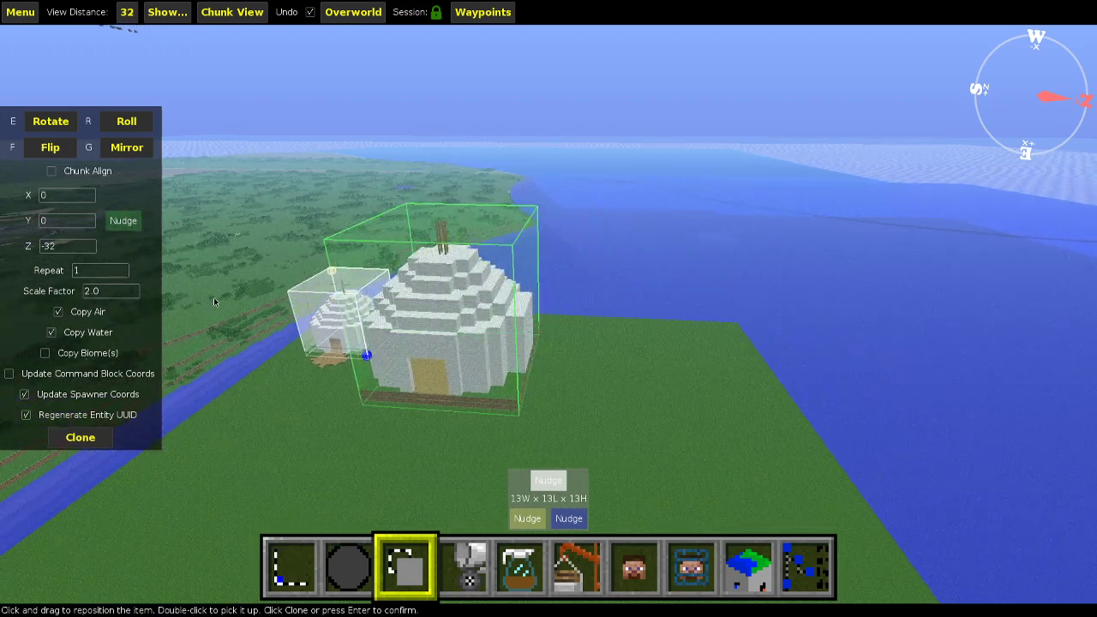
Raise the clone's scale factor through 2.6 to 2.7, checking the enlarged wool walls and doorway up close.
scroll(112, 296, up, 1)
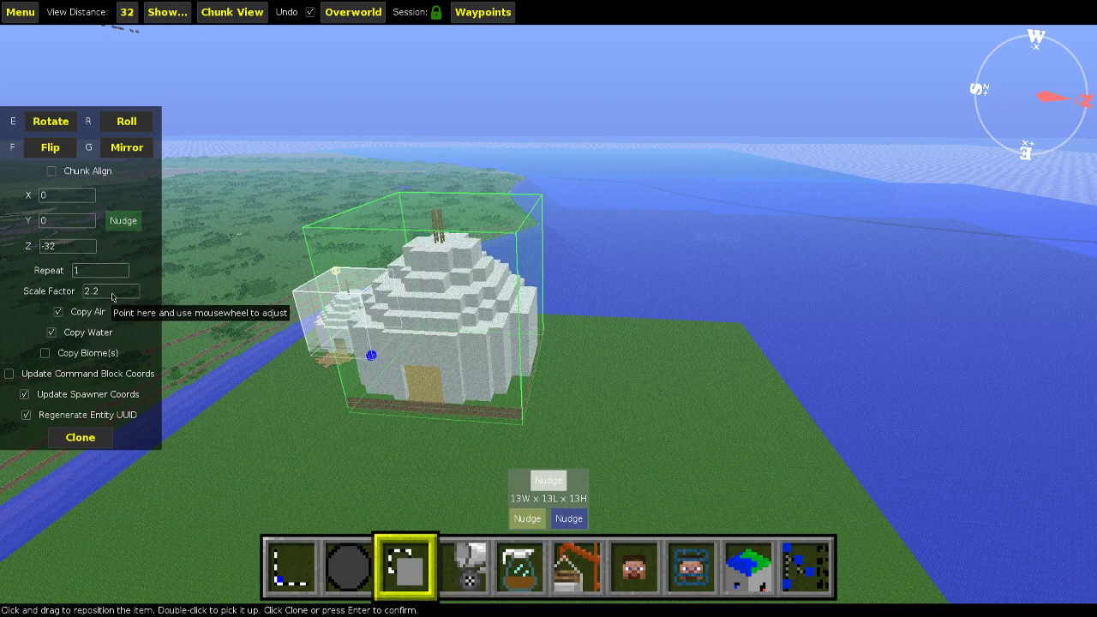
scroll(119, 300, up, 1)
key(a)
scroll(118, 300, up, 4)
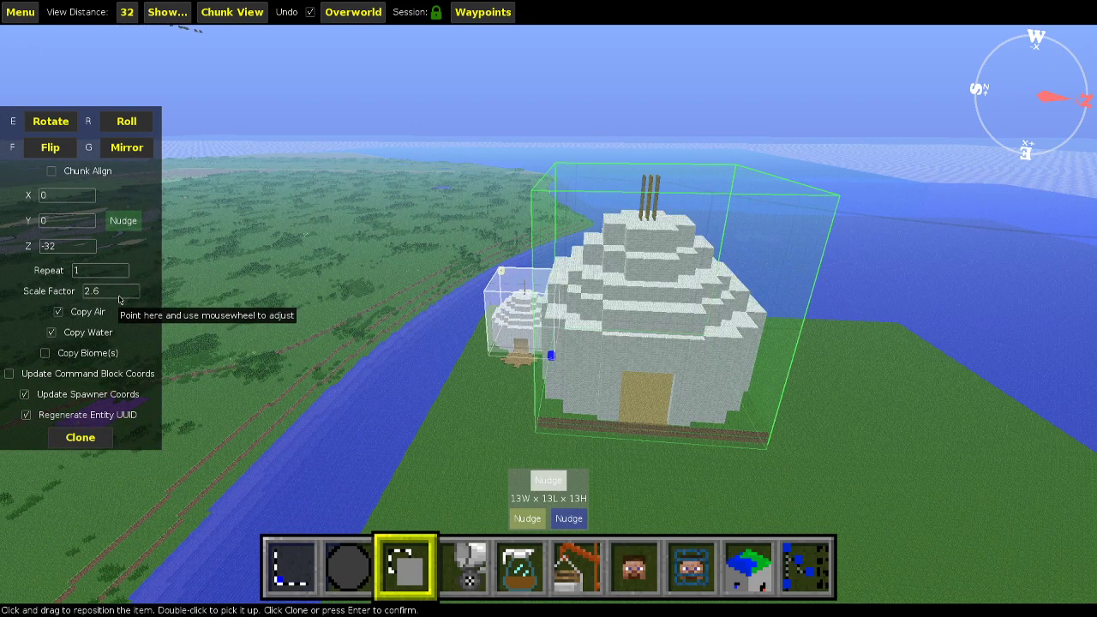
key(w)
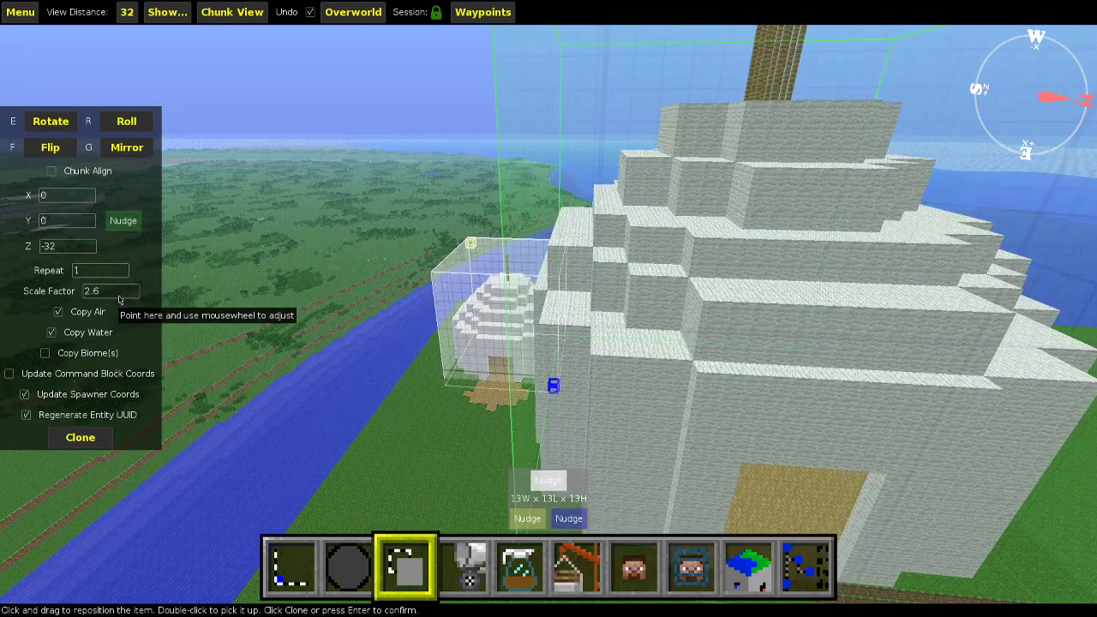
key(s)
scroll(119, 299, up, 1)
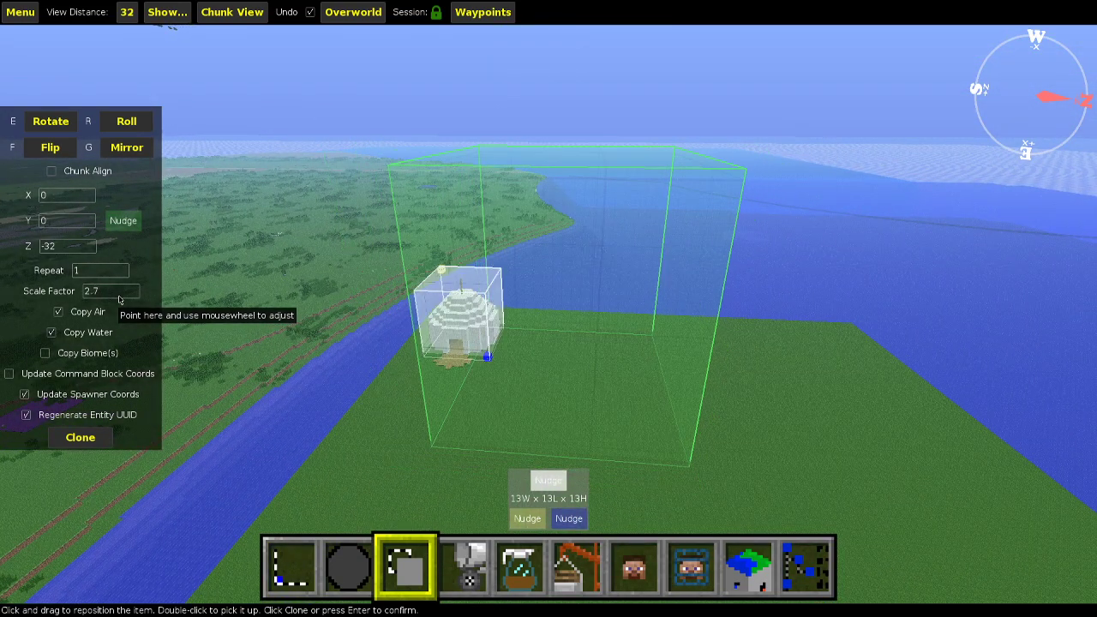
Lower the clone's scale factor, discard the unconfirmed clone and return to the selection tool.
scroll(114, 300, down, 6)
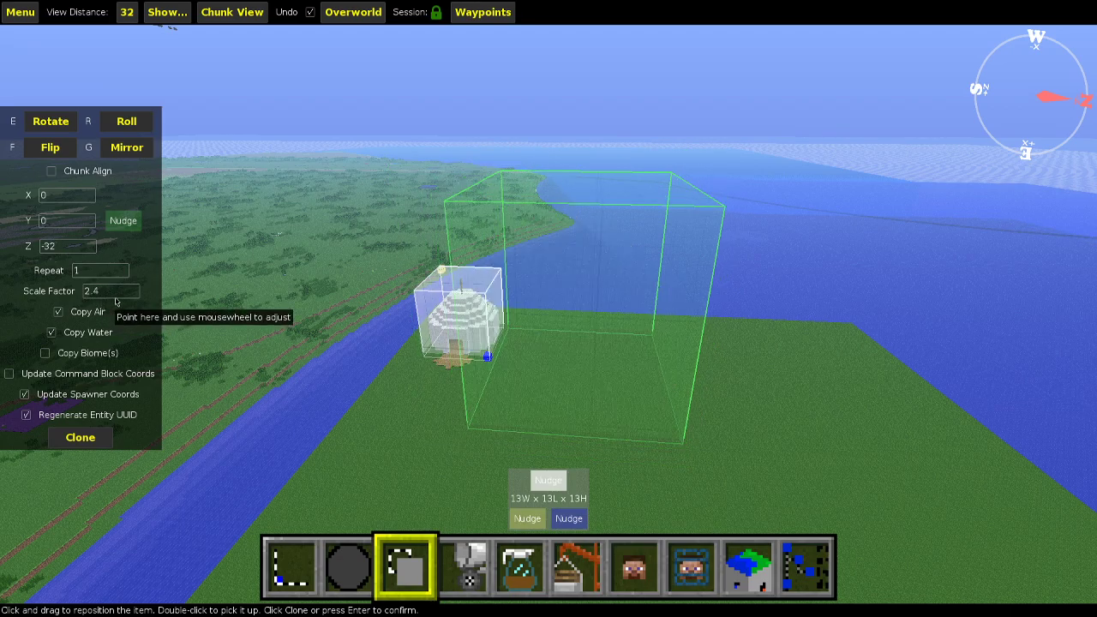
scroll(112, 298, down, 3)
key(1)
key(w)
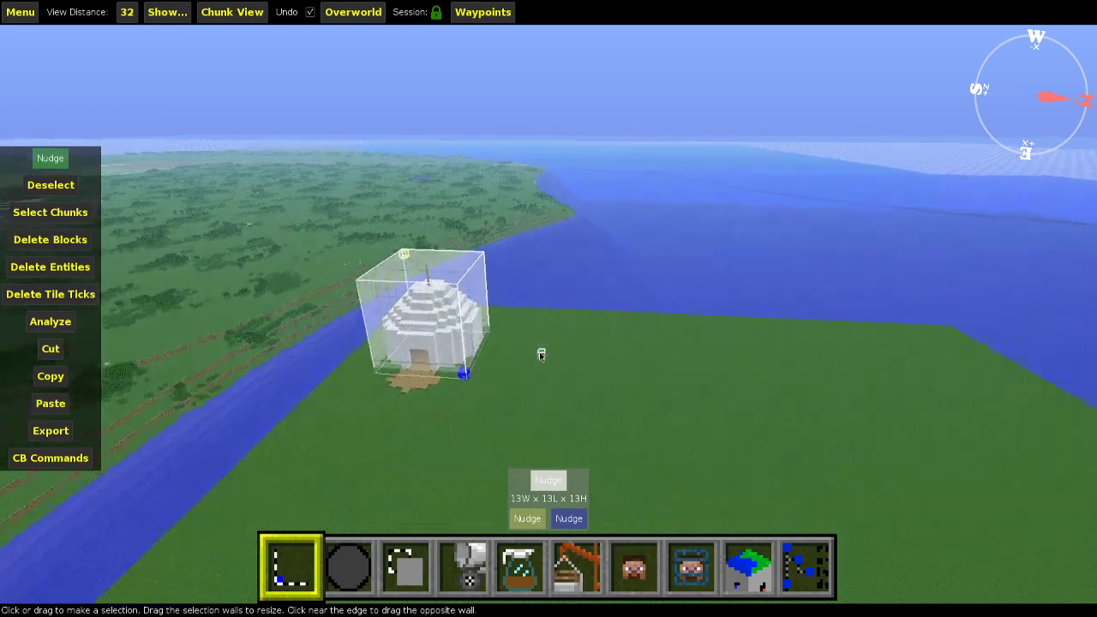
key(a)
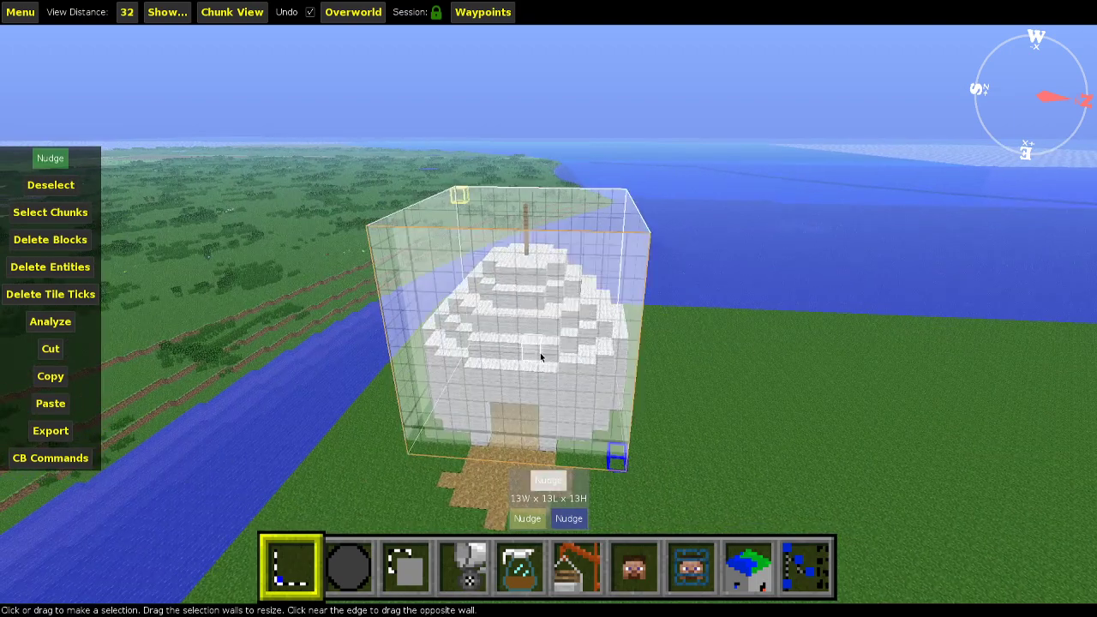
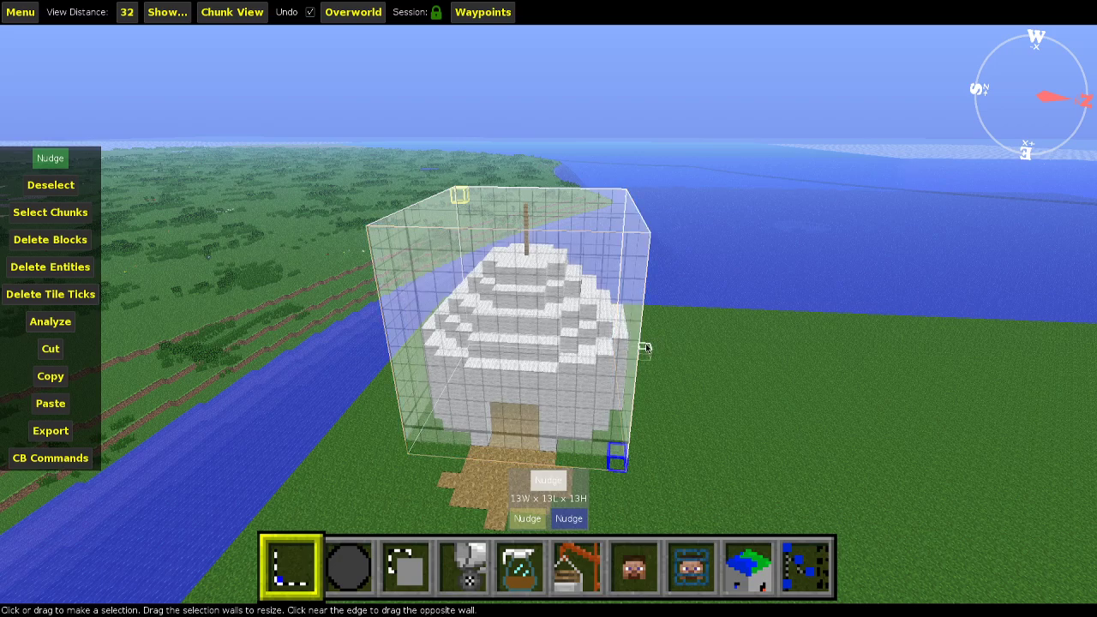
key(d)
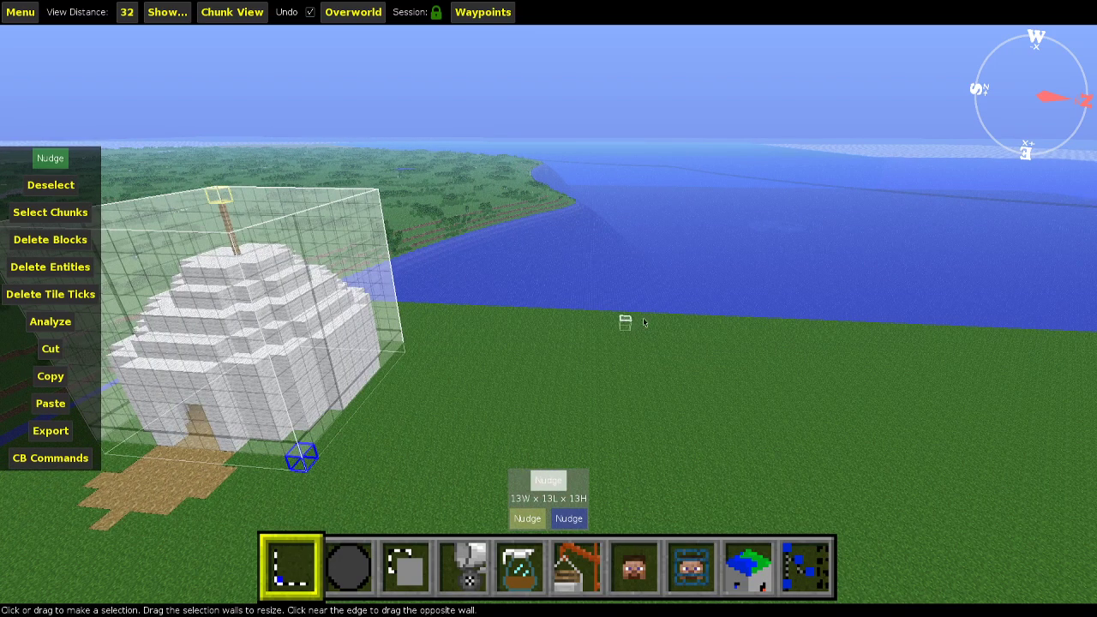
key(a)
key(d)
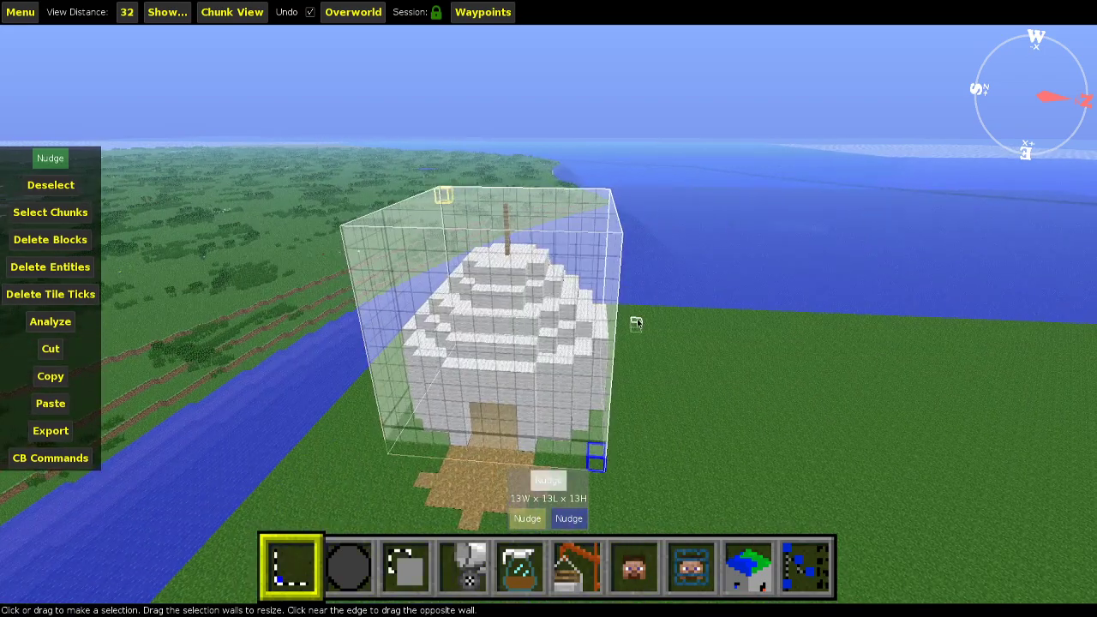
right_click(638, 322)
key(w)
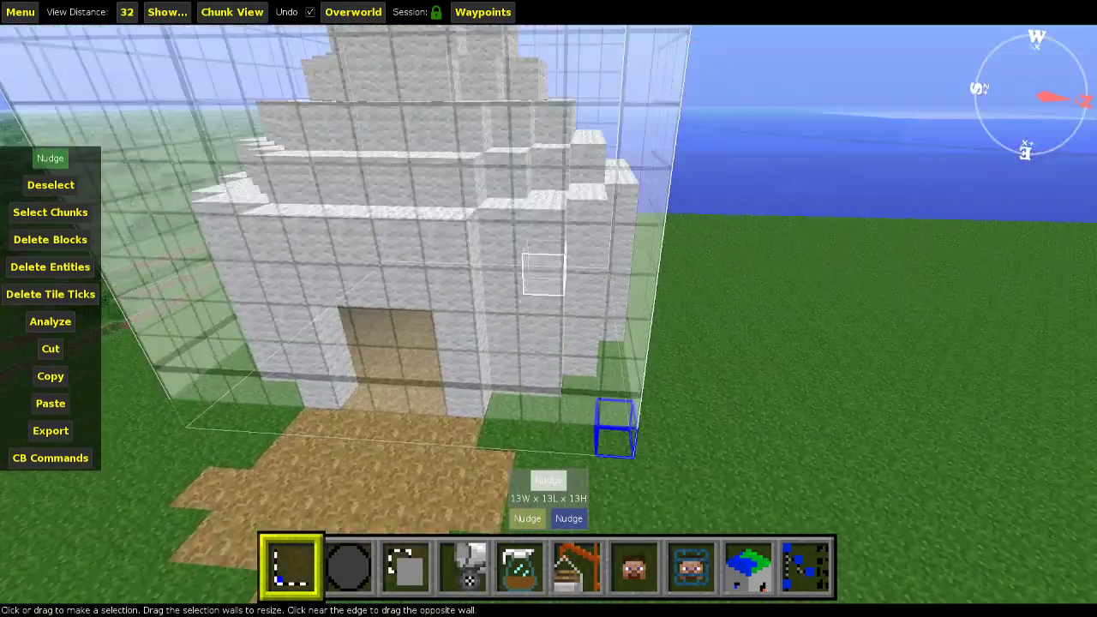
key(s)
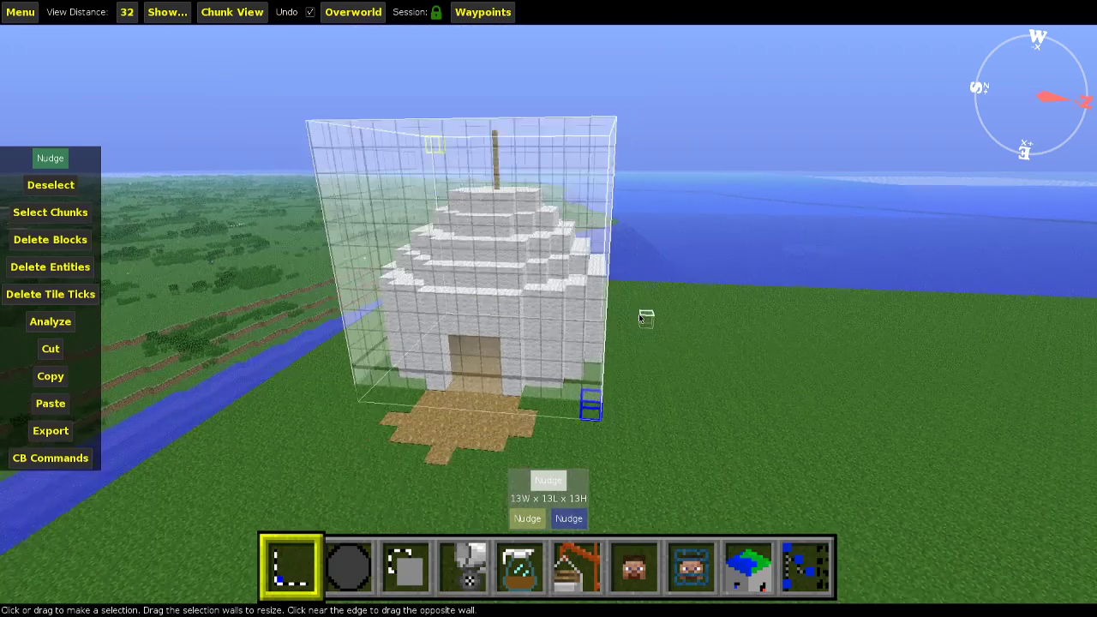
key(w)
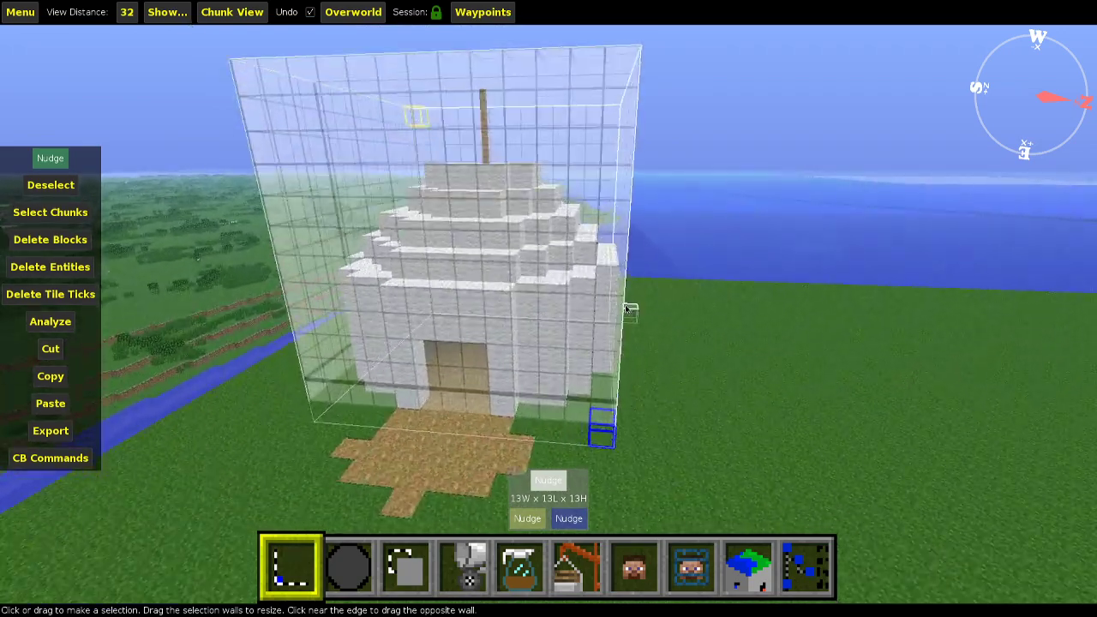
key(a)
key(a)
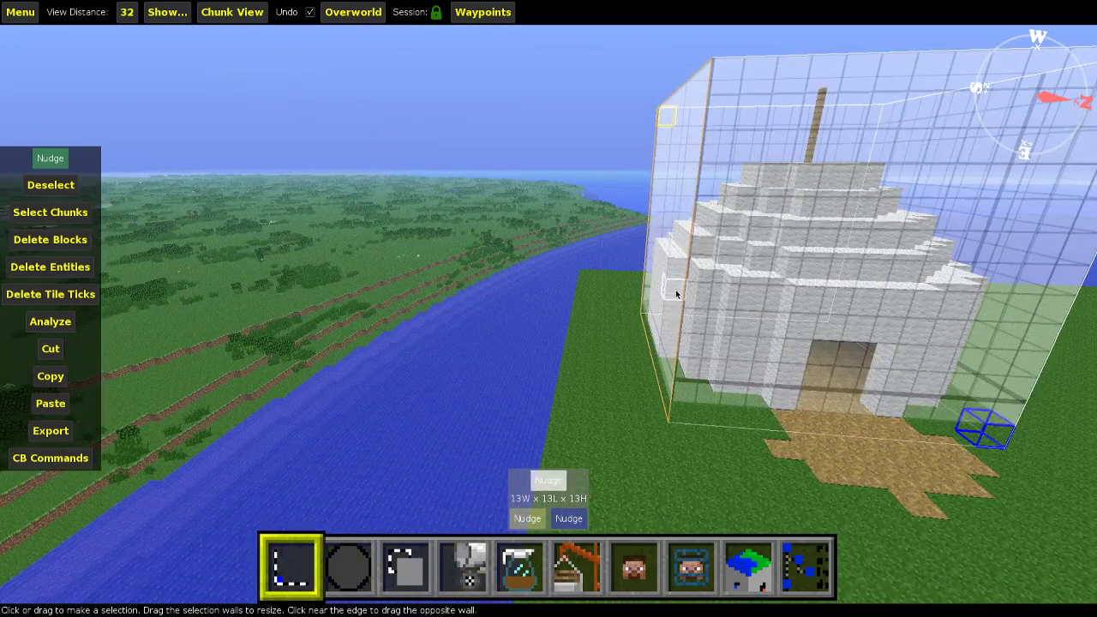
key(s)
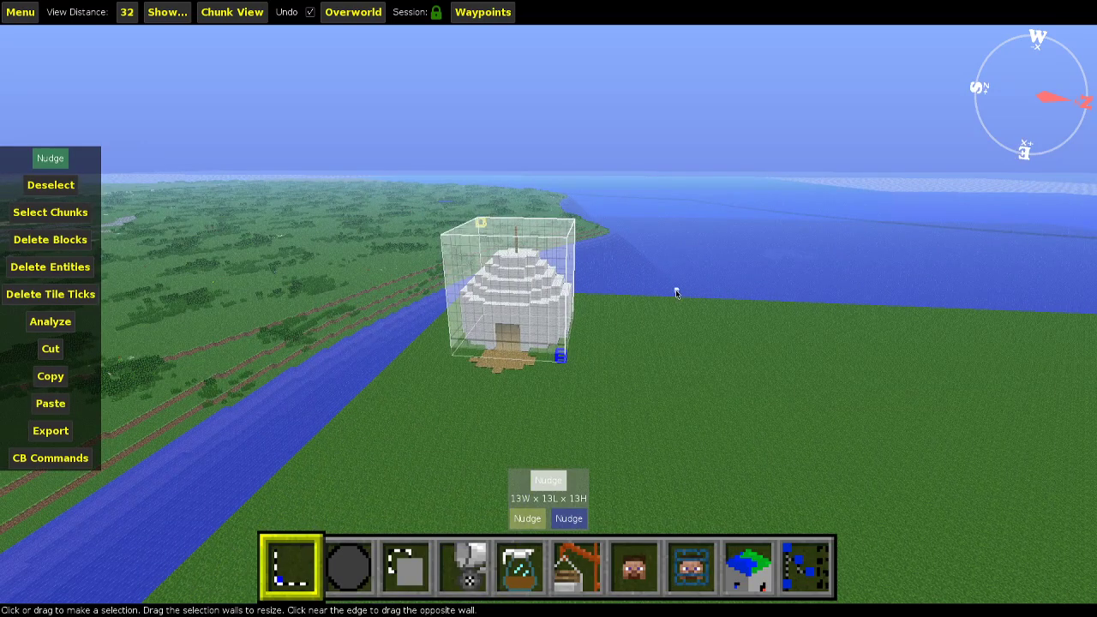
key(w)
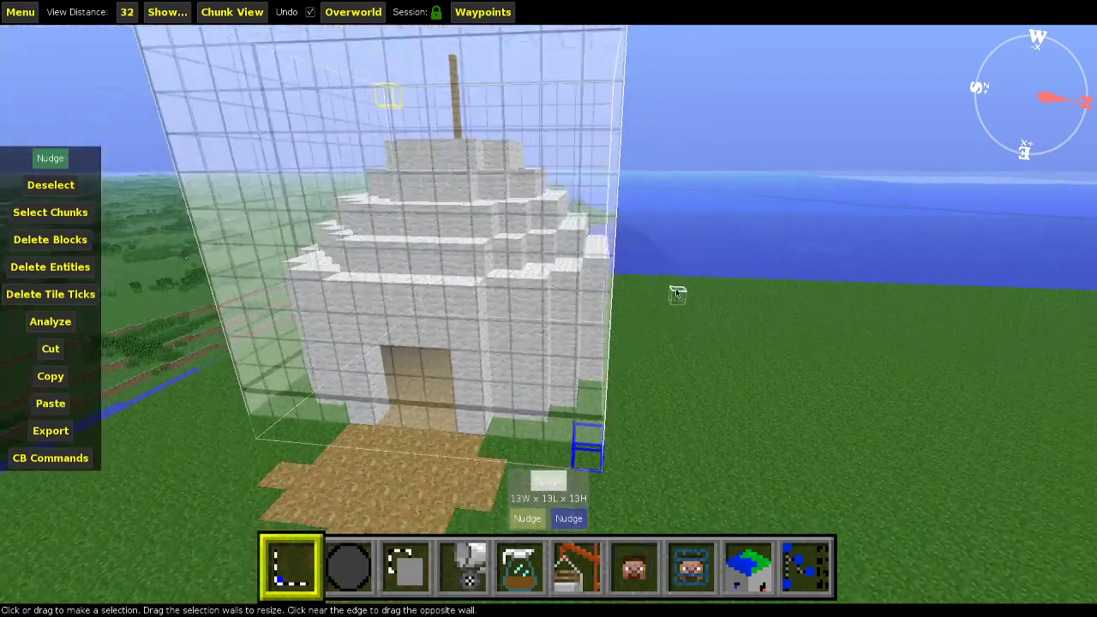
key(s)
right_drag(676, 292, 673, 255)
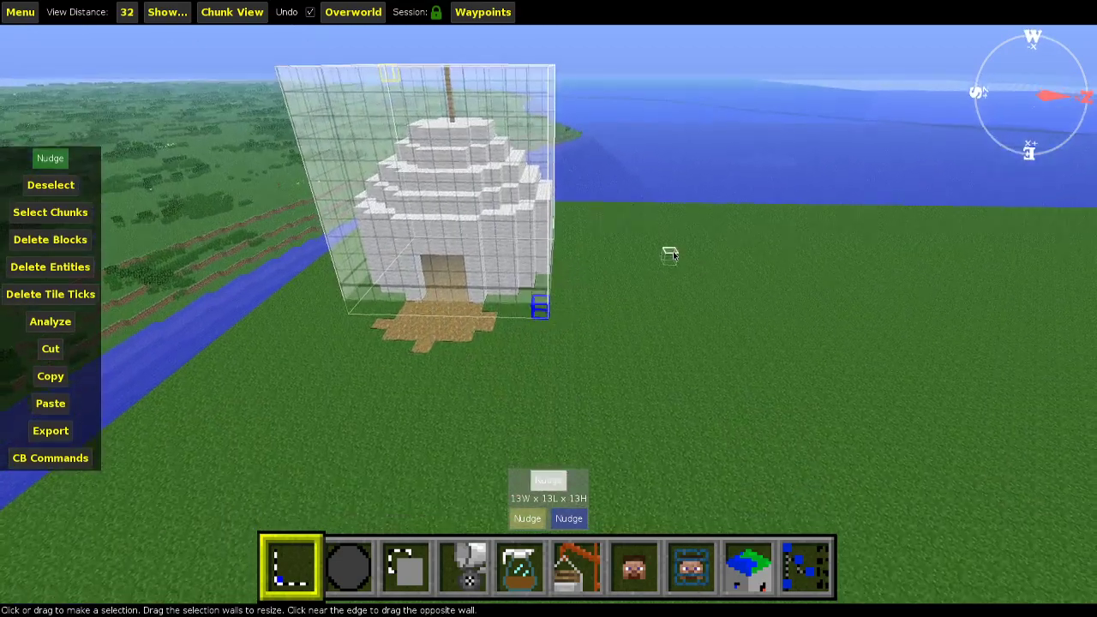
Clear the selection around the dome, keeping the open grass beside it in reach for a new build.
key(d)
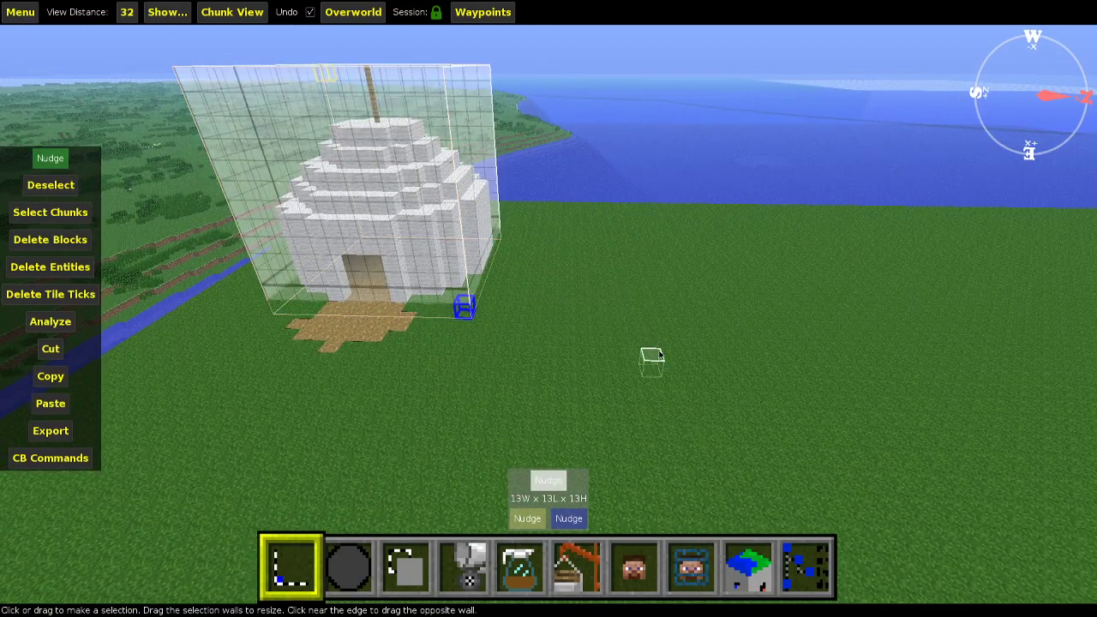
key(ctrl+d)
key(w)
key(a)
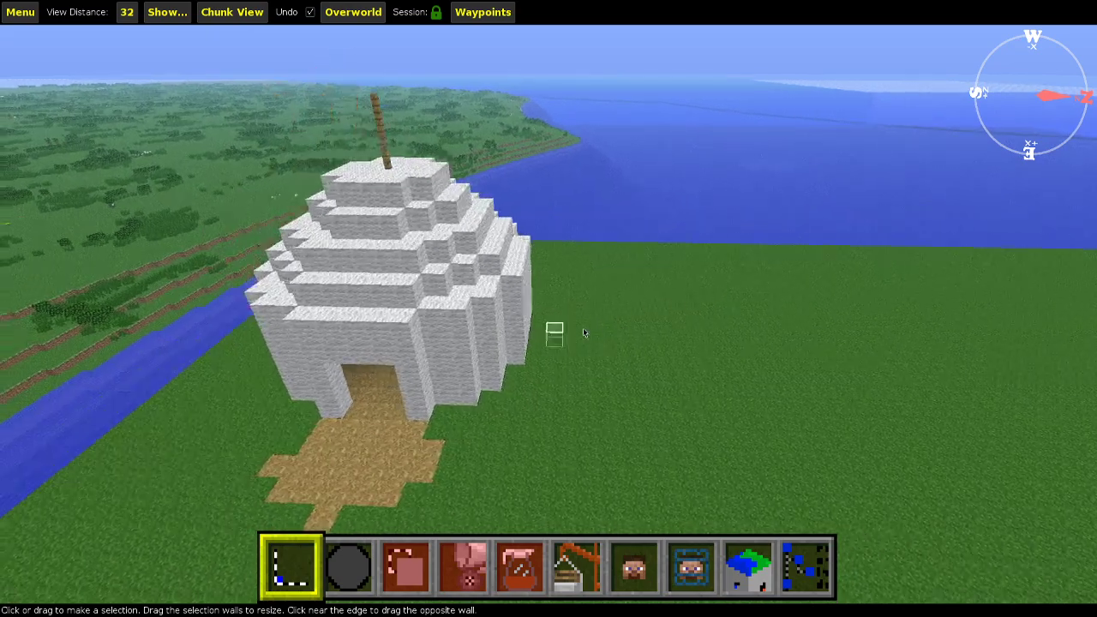
key(d)
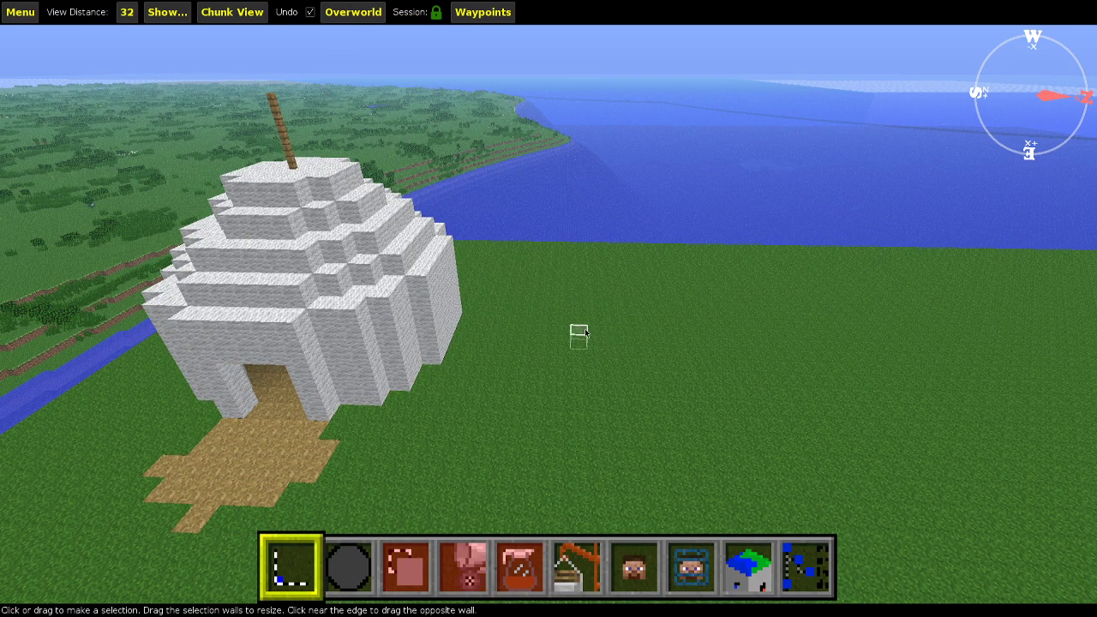
Set up the round fill brush with Wool (White), height 1, length 11 and width 11.
key(2)
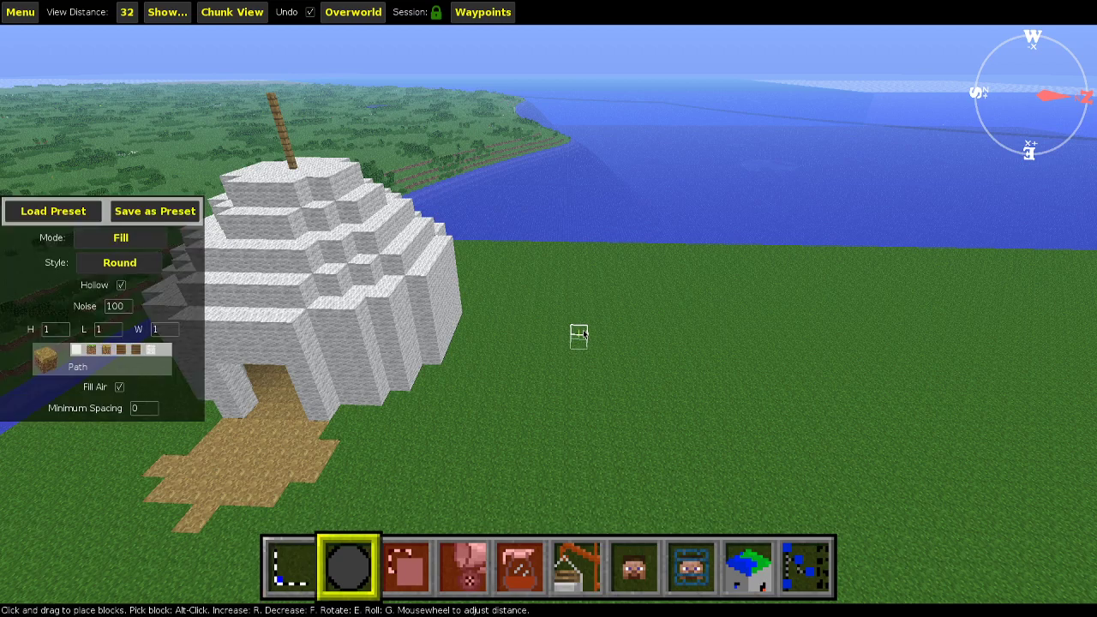
key(d)
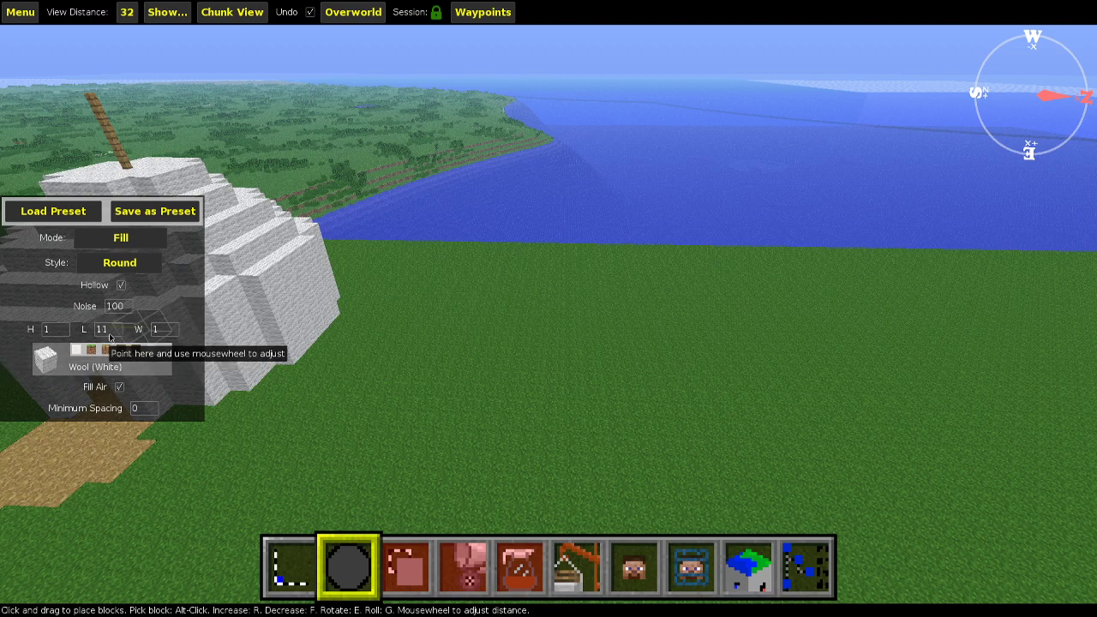
scroll(171, 330, up, 1)
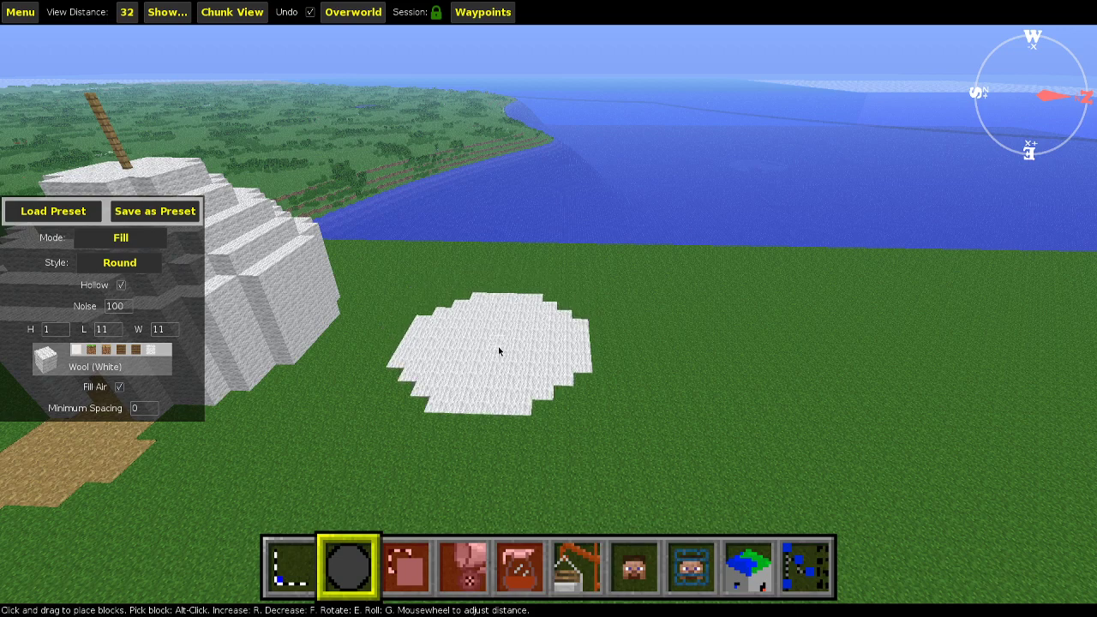
scroll(508, 352, down, 1)
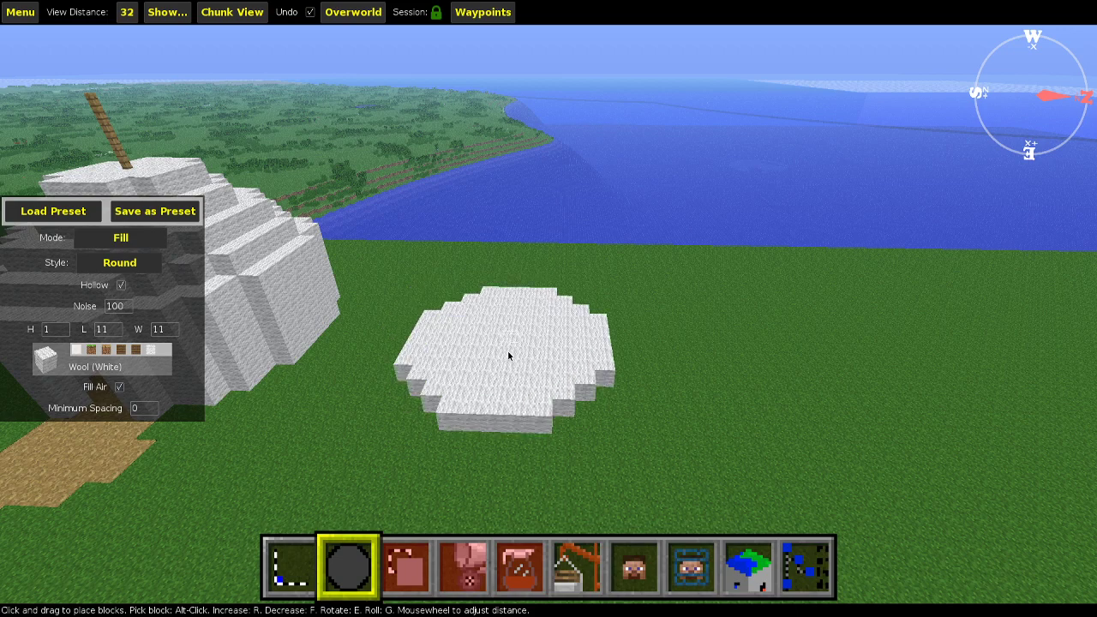
Stack three round 11 by 11 white wool layers on the open grass beside the dome.
click(561, 355)
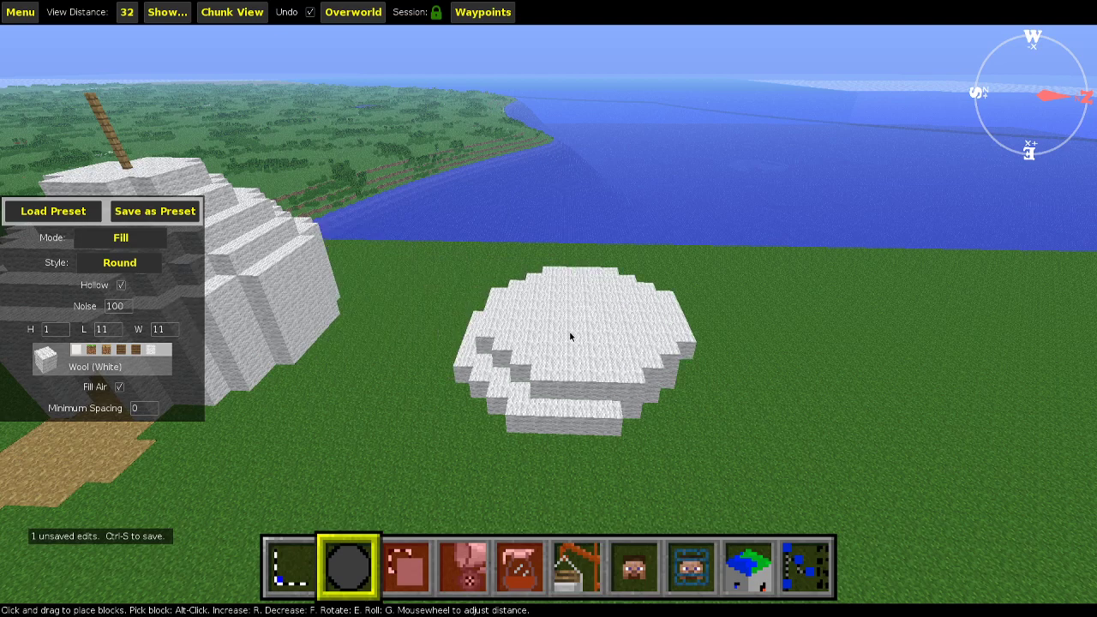
click(557, 286)
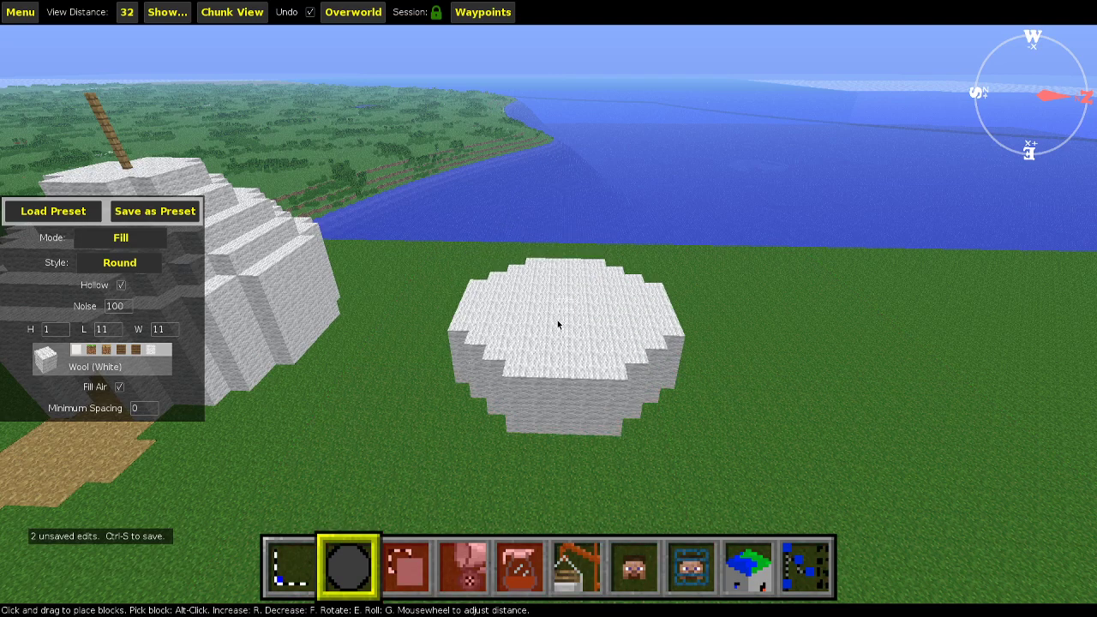
click(558, 322)
Shrink the round brush to length 9 and width 9 over the top of the wool stack.
key(w)
key(w)
right_drag(519, 215, 533, 188)
key(s)
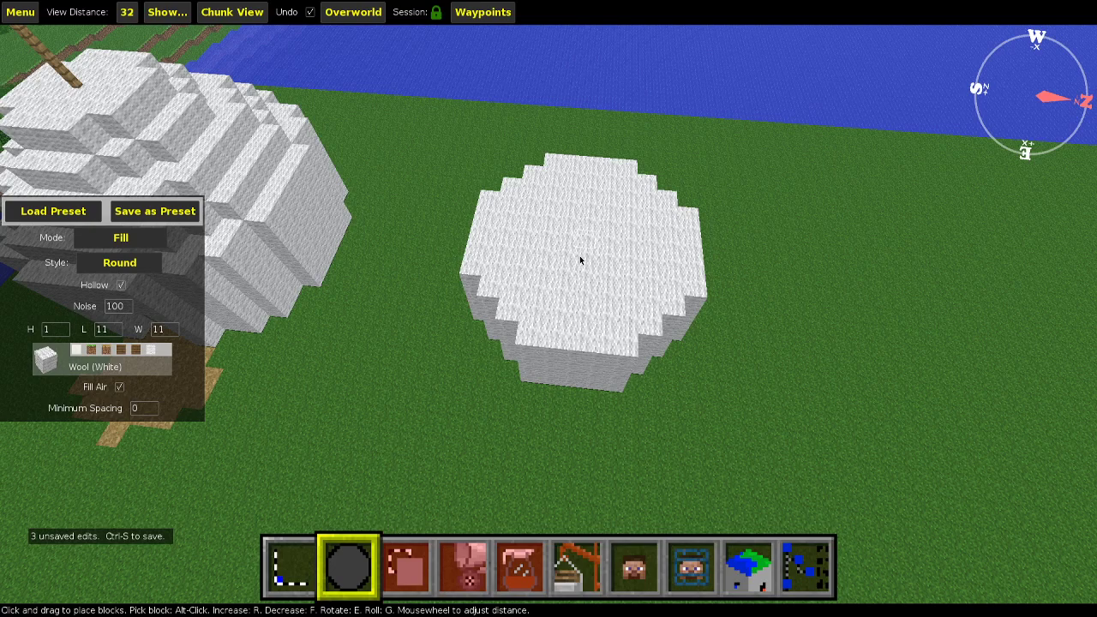
key(f)
key(r)
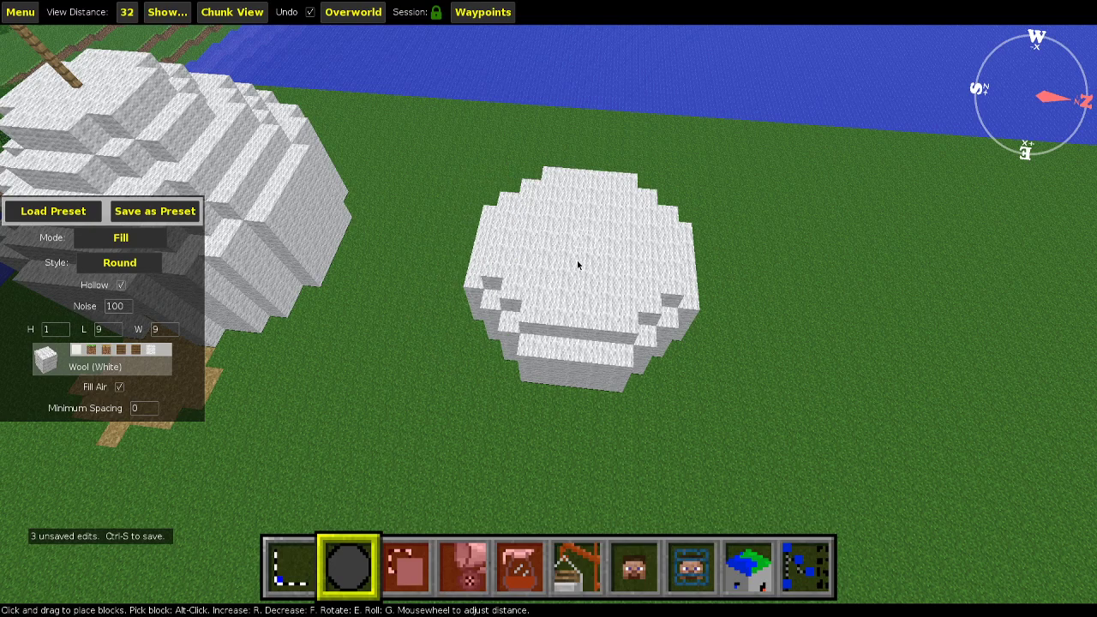
key(w)
mouse_move(578, 264)
right_down()
mouse_move(579, 206)
mouse_move(583, 264)
right_up()
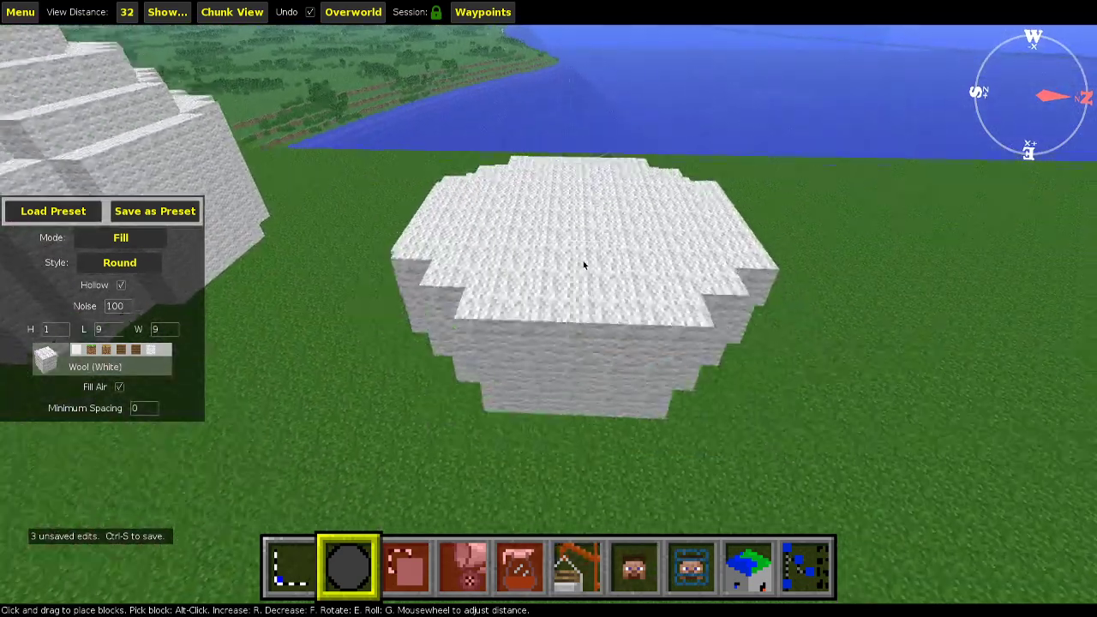
Switch the brush block to Air and carve out the centre of all three wool layers, leaving a one-block-thick round wall.
key(alt)
right_drag(594, 110, 591, 52)
right_drag(522, 204, 524, 266)
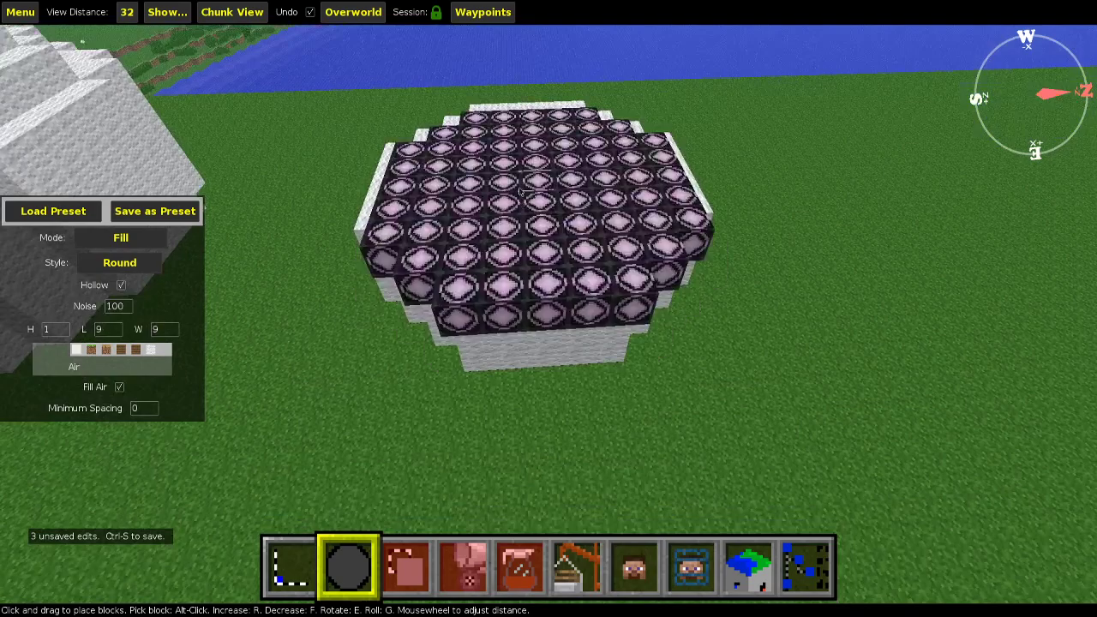
click(539, 184)
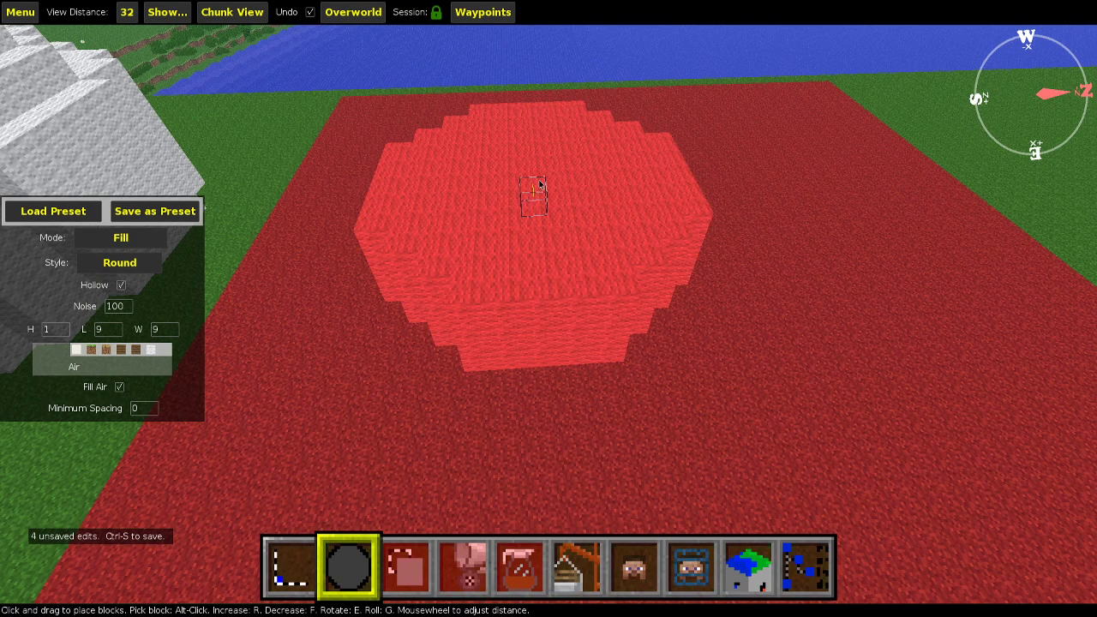
key(w)
key(space)
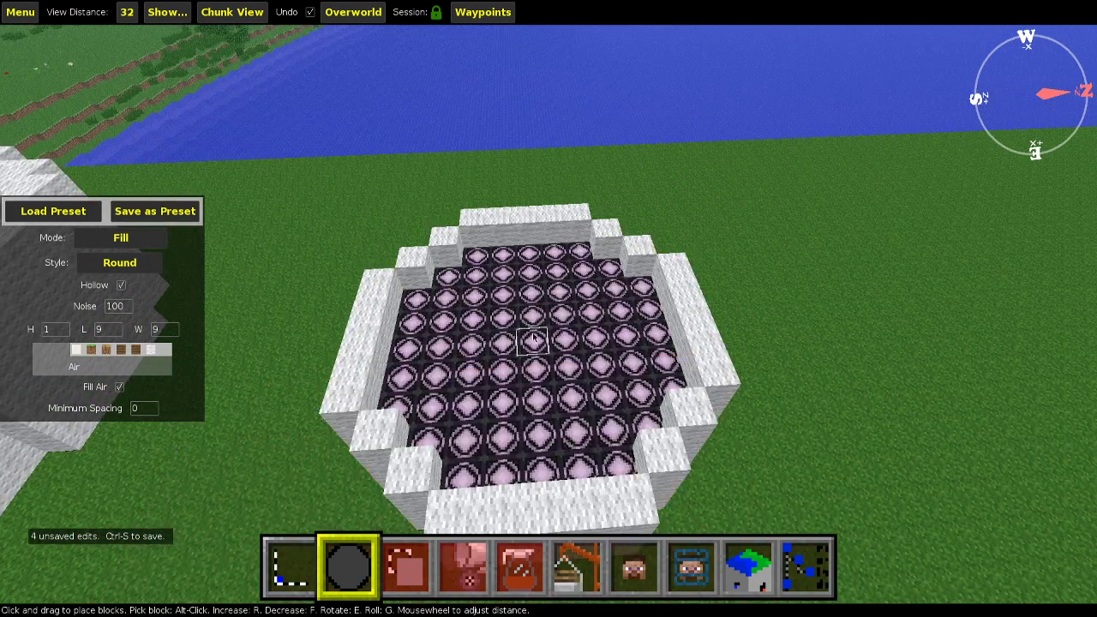
click(532, 343)
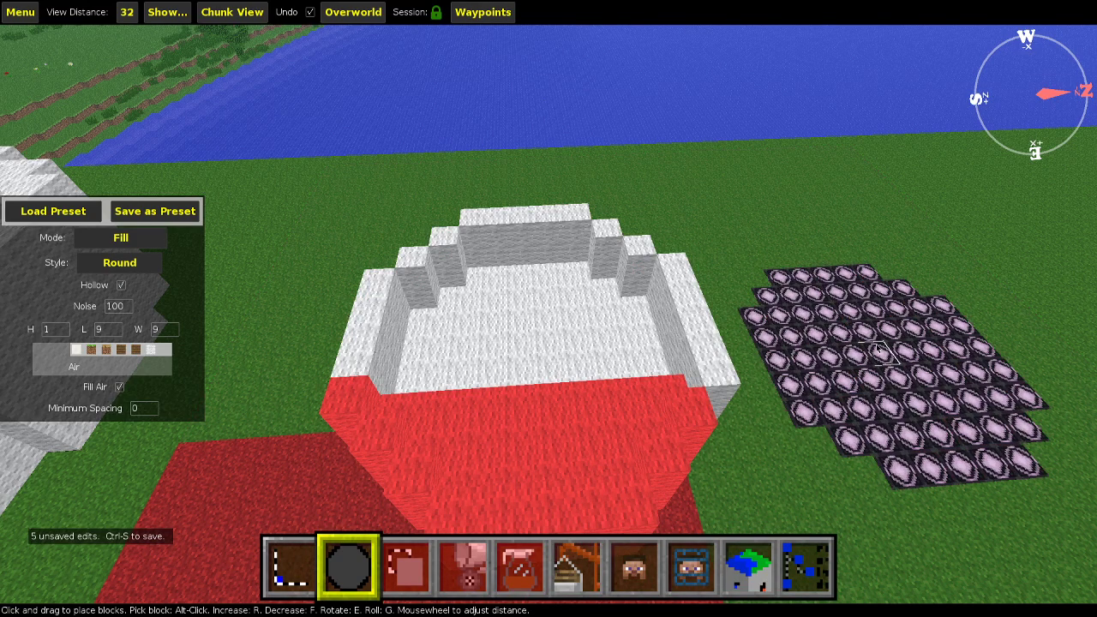
click(533, 356)
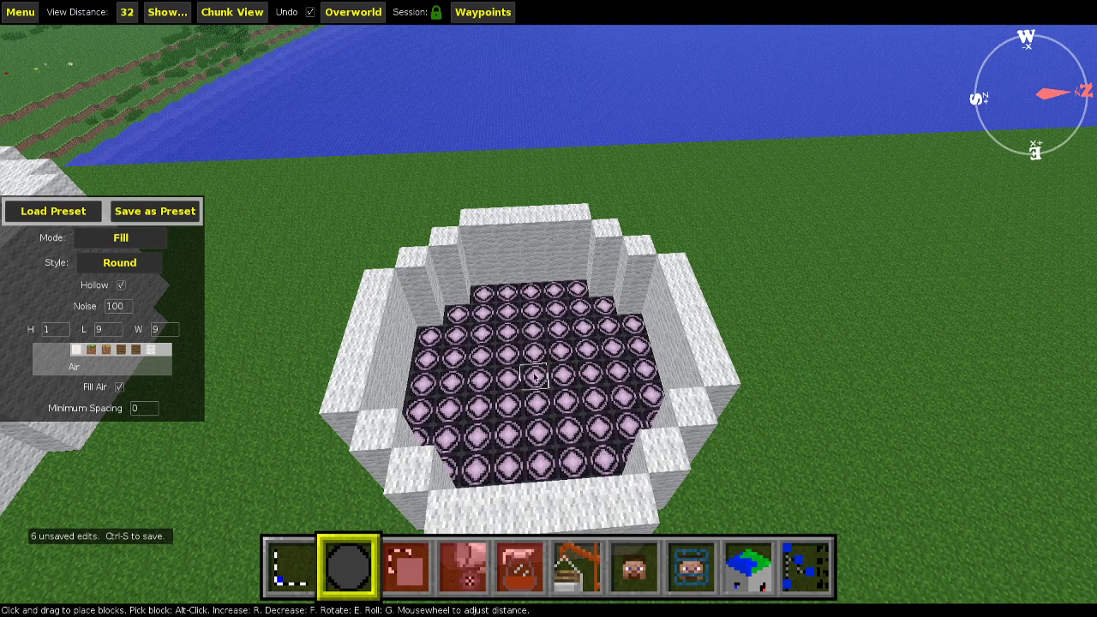
Switch the brush block to Path and lay a round 9 by 9 floor inside the wool wall.
click(107, 351)
click(533, 386)
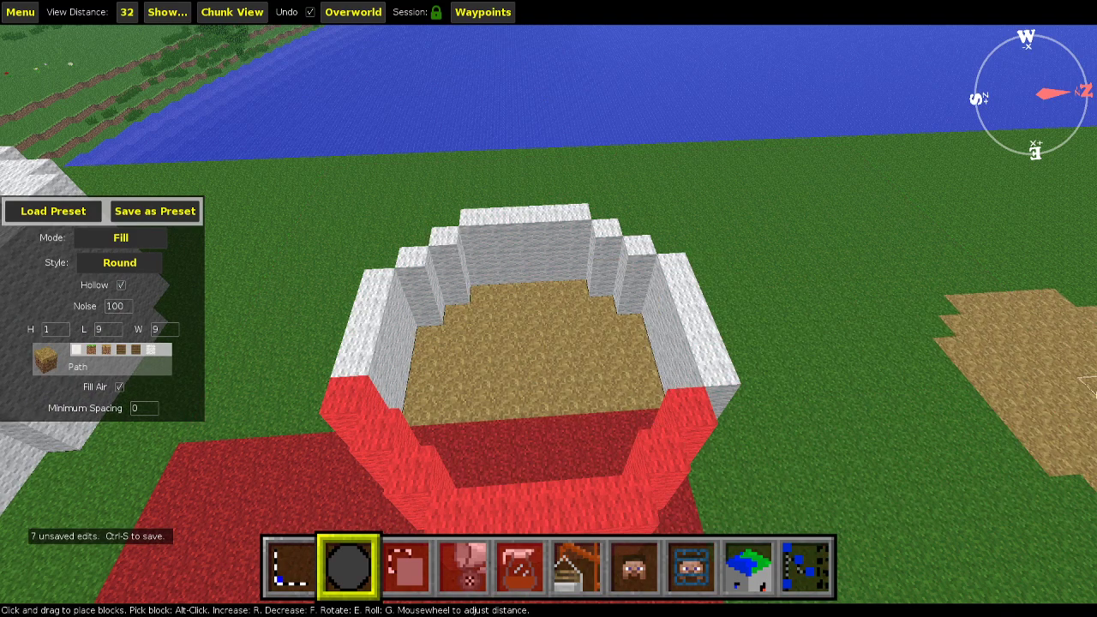
click(365, 317)
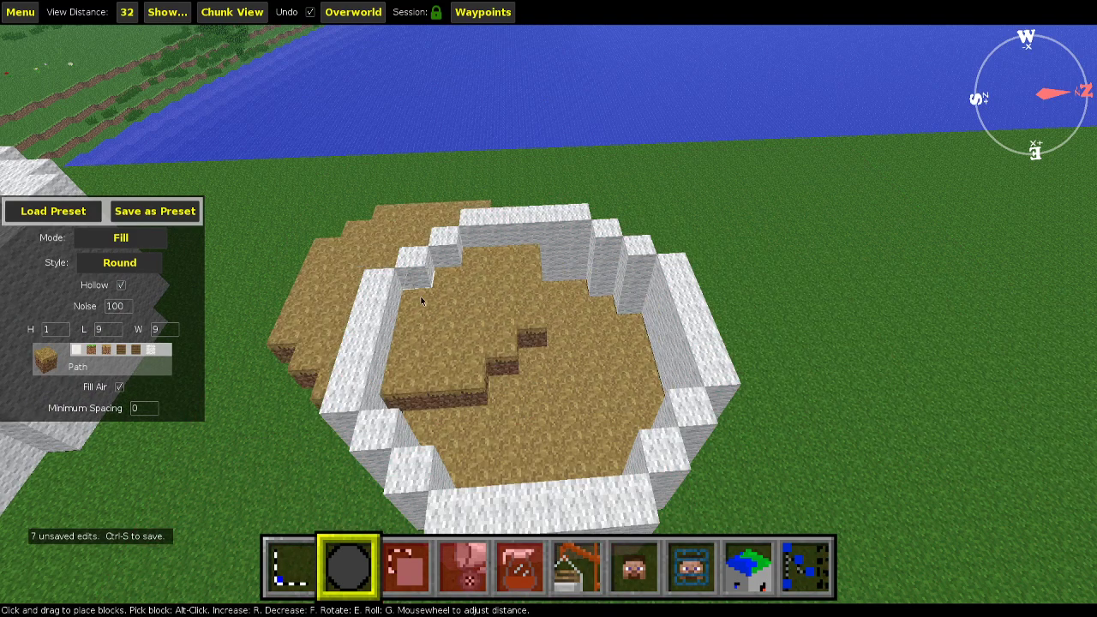
key(s)
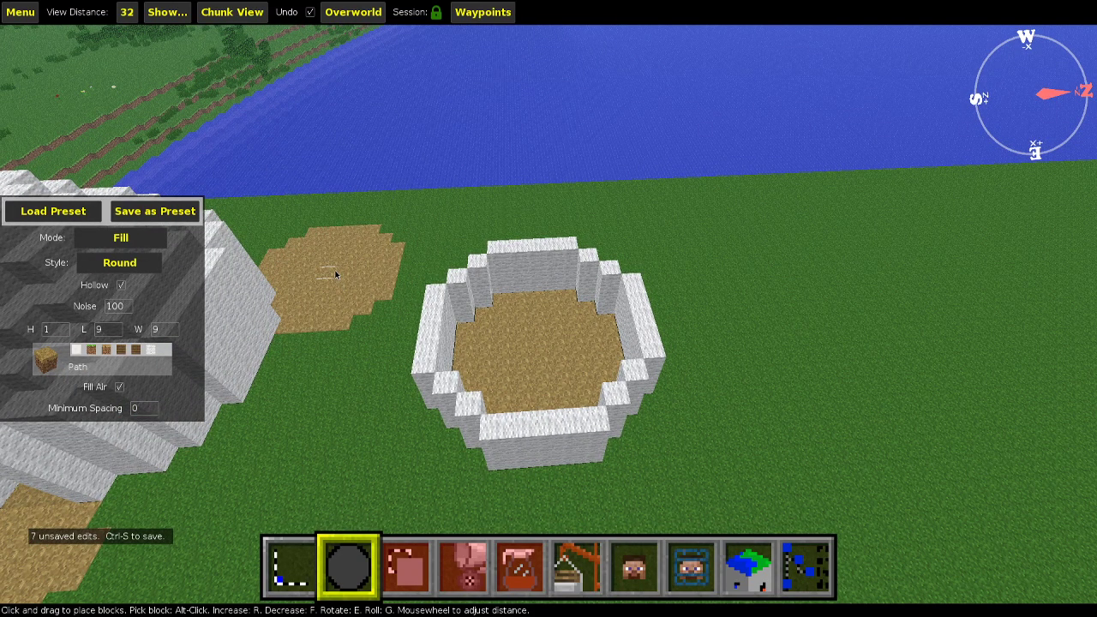
Examine the open round wool wall and the stepped roof of the finished domed hut beside it.
key(space)
right_drag(345, 243, 560, 323)
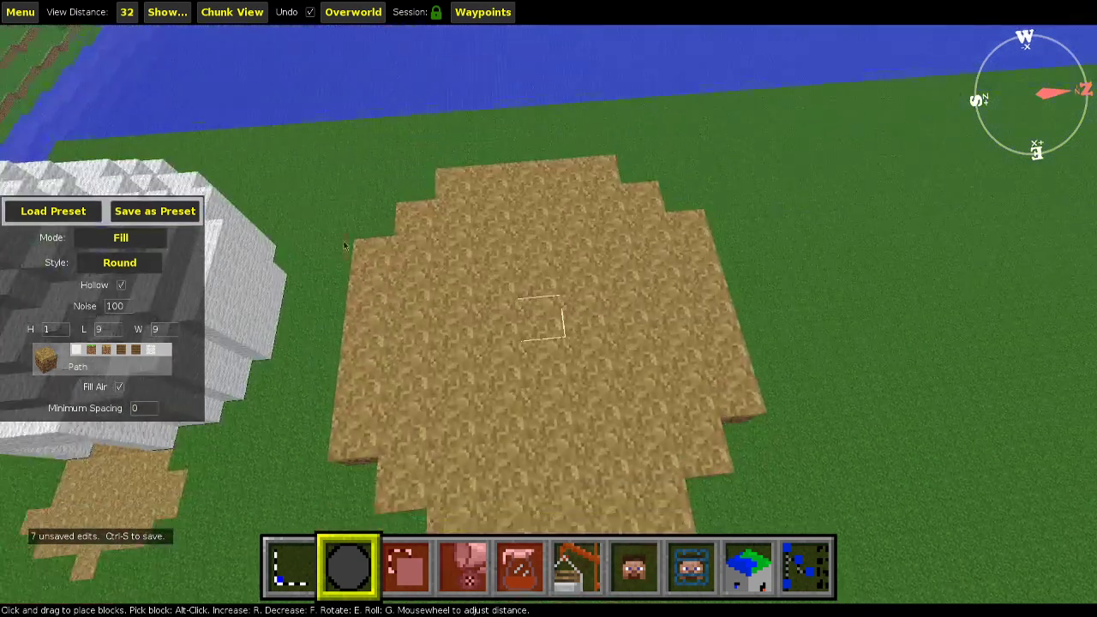
key(a)
key(w)
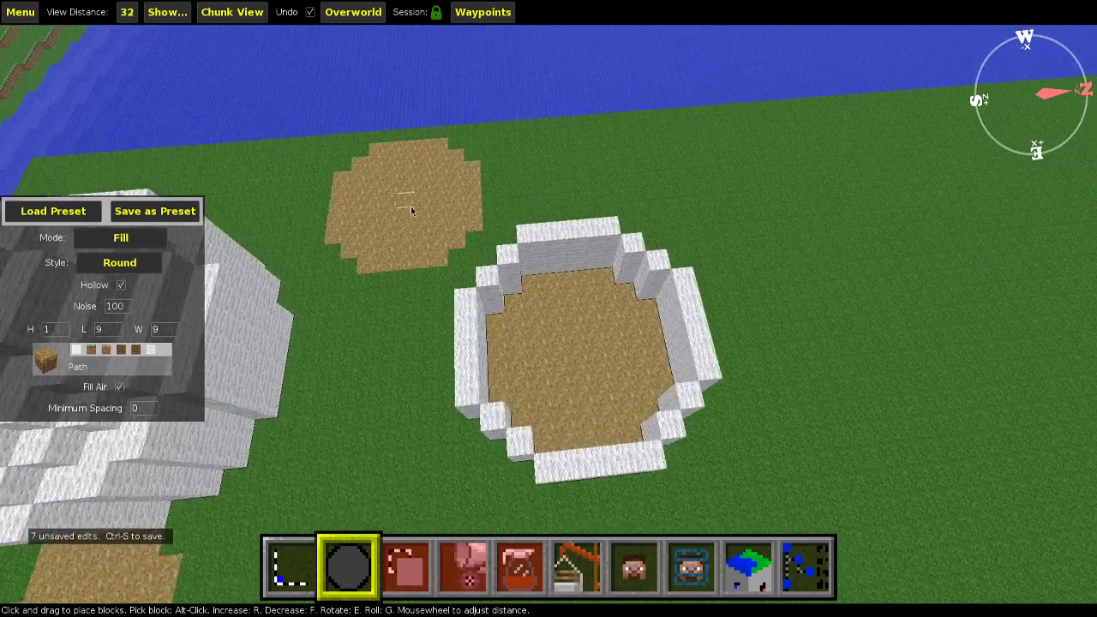
right_drag(395, 213, 420, 216)
key(d)
key(a)
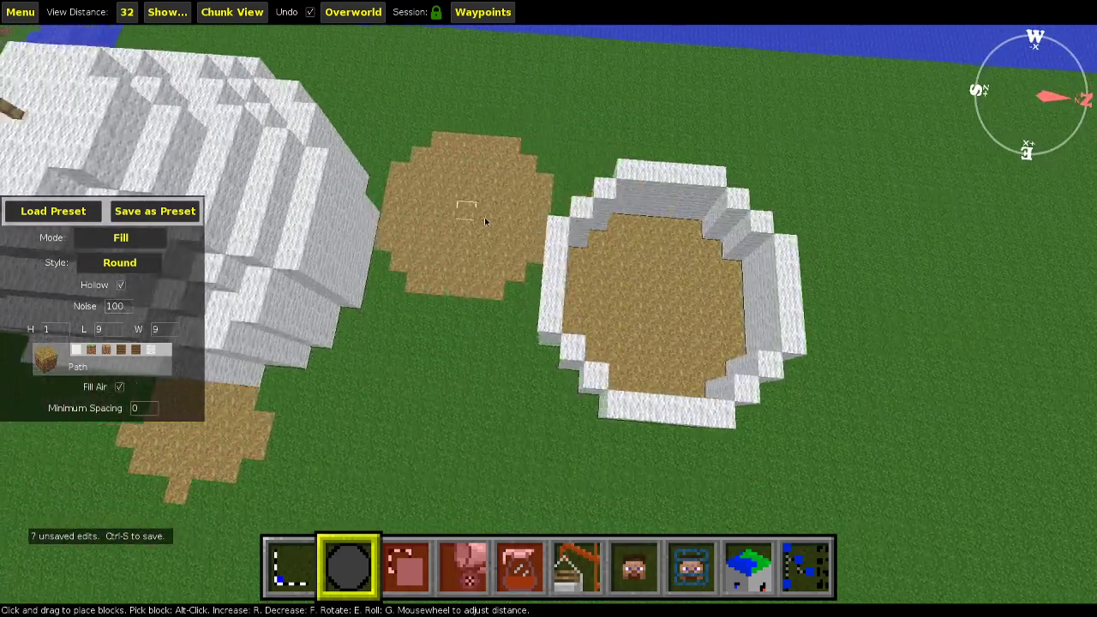
key(d)
key(d)
key(d)
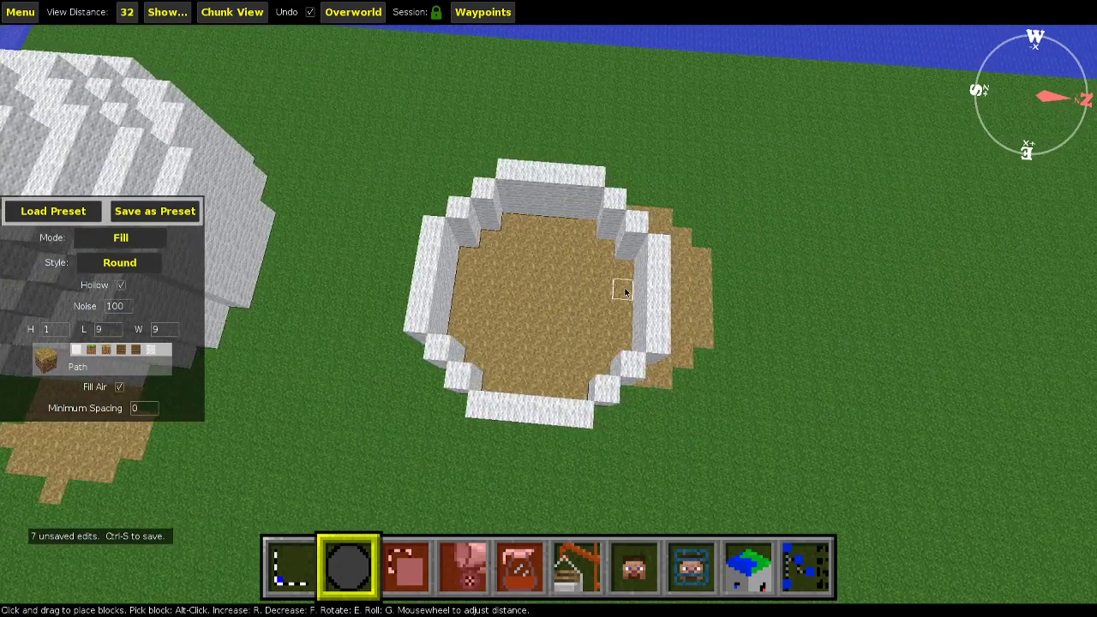
key(a)
key(w)
key(d)
key(w)
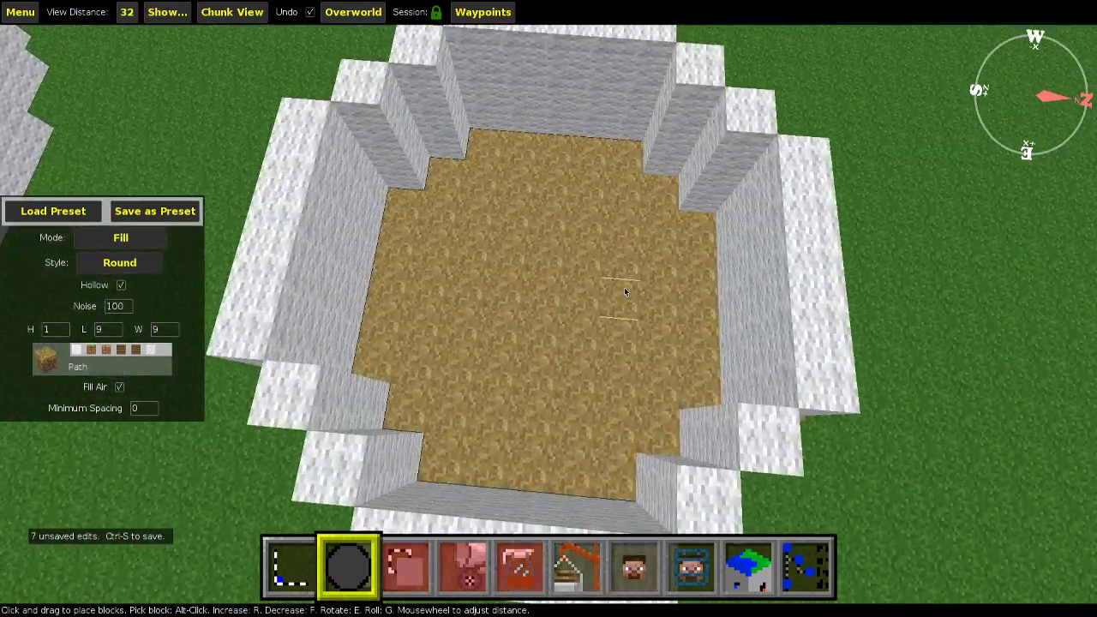
key(s)
key(a)
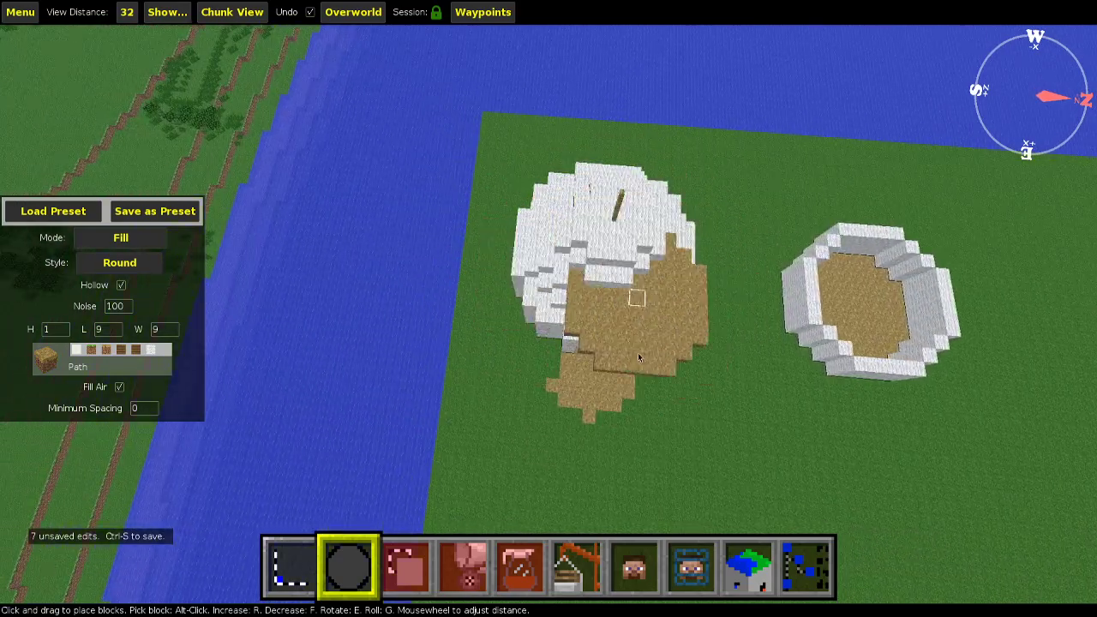
key(w)
key(s)
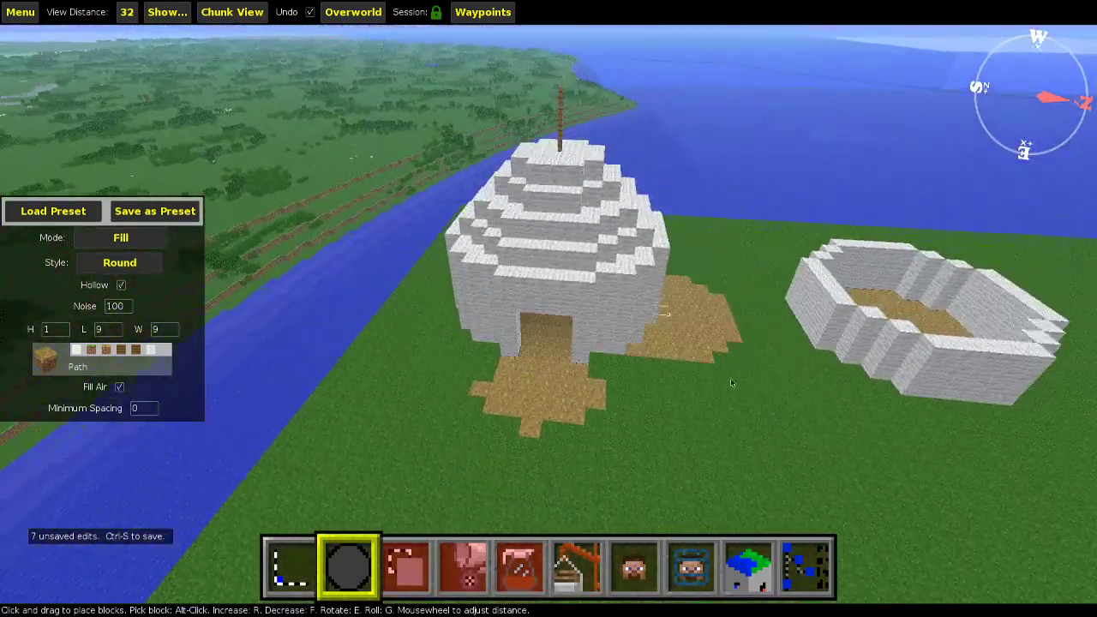
key(w)
key(d)
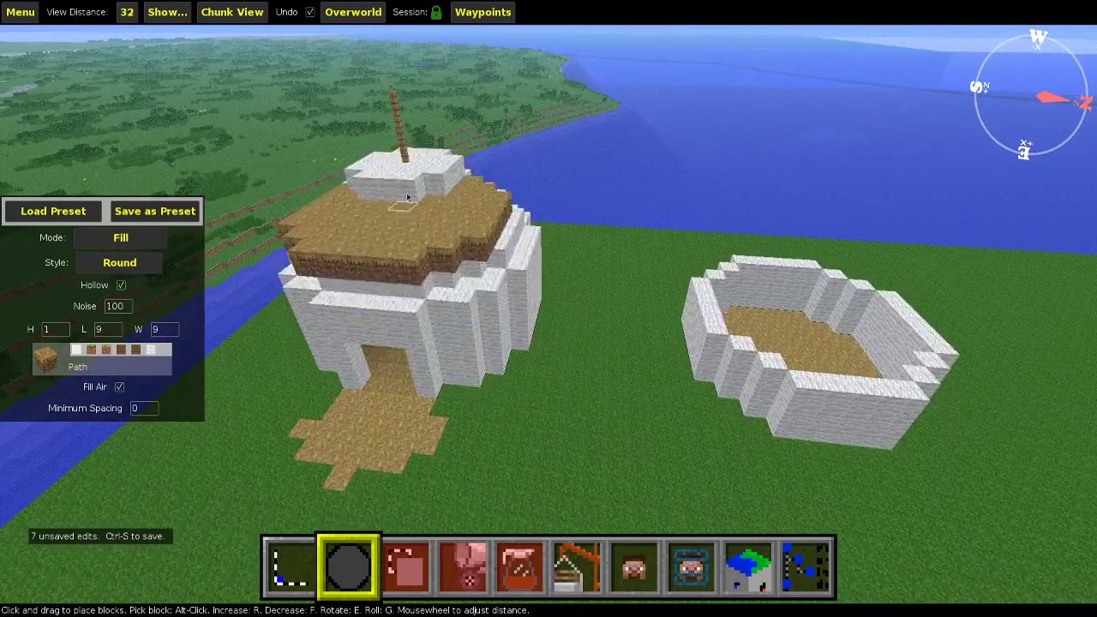
Place a round 9×9 layer of Wool (White), one block high, centred on top of the open round wall.
key(d)
key(w)
mouse_move(737, 423)
right_down()
mouse_move(580, 360)
mouse_move(602, 328)
right_up()
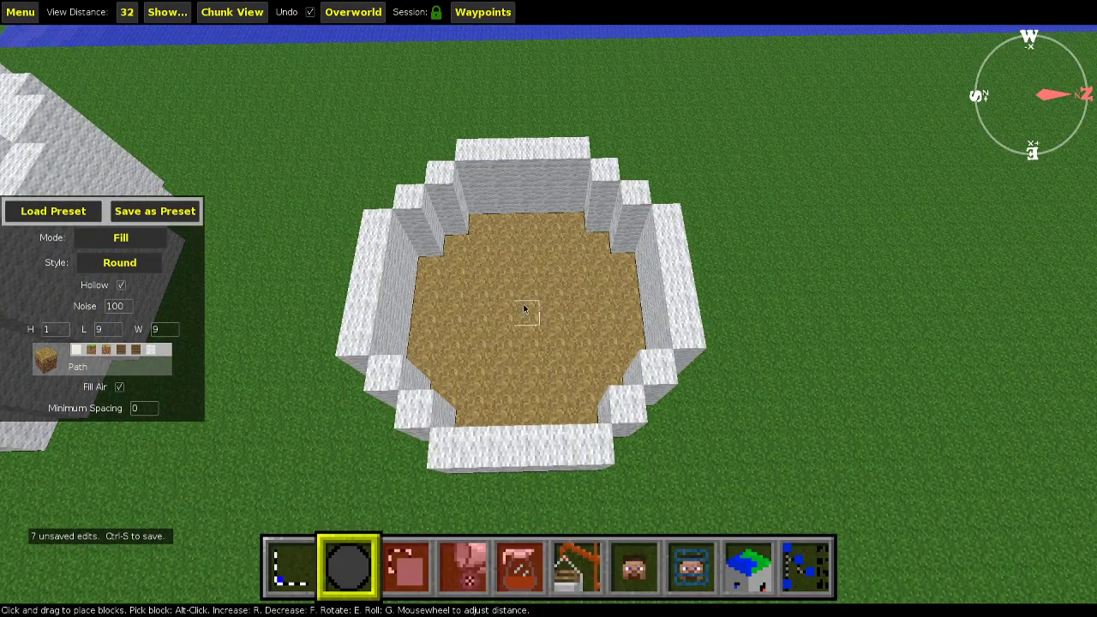
scroll(524, 305, up, 4)
scroll(523, 305, down, 2)
scroll(523, 305, up, 2)
scroll(523, 305, down, 1)
key(alt)
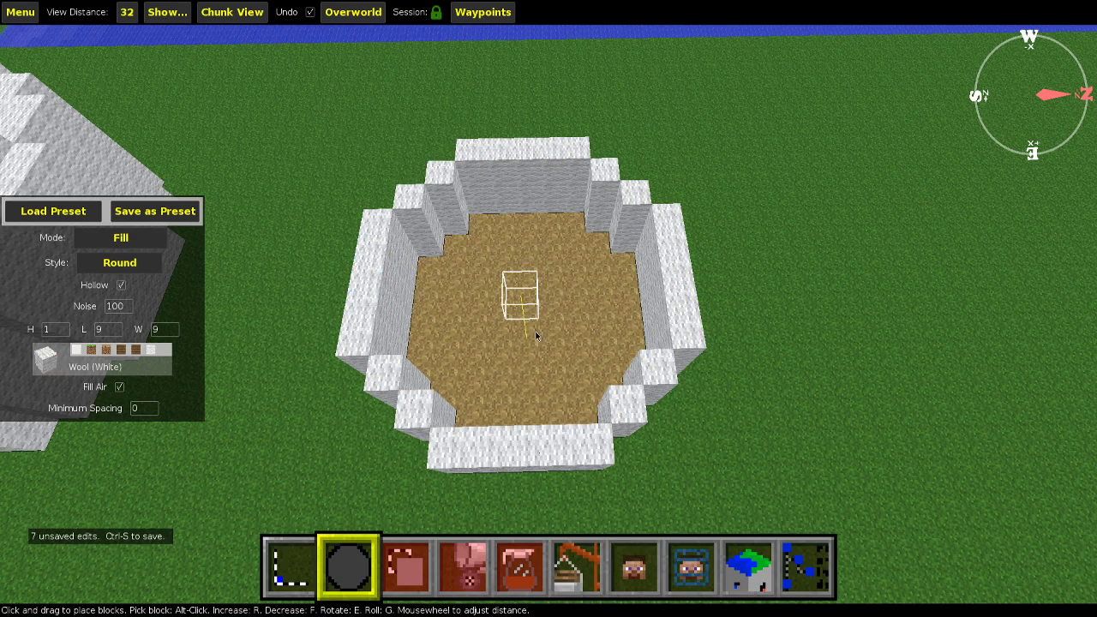
click(535, 331)
scroll(518, 319, down, 2)
scroll(518, 319, up, 2)
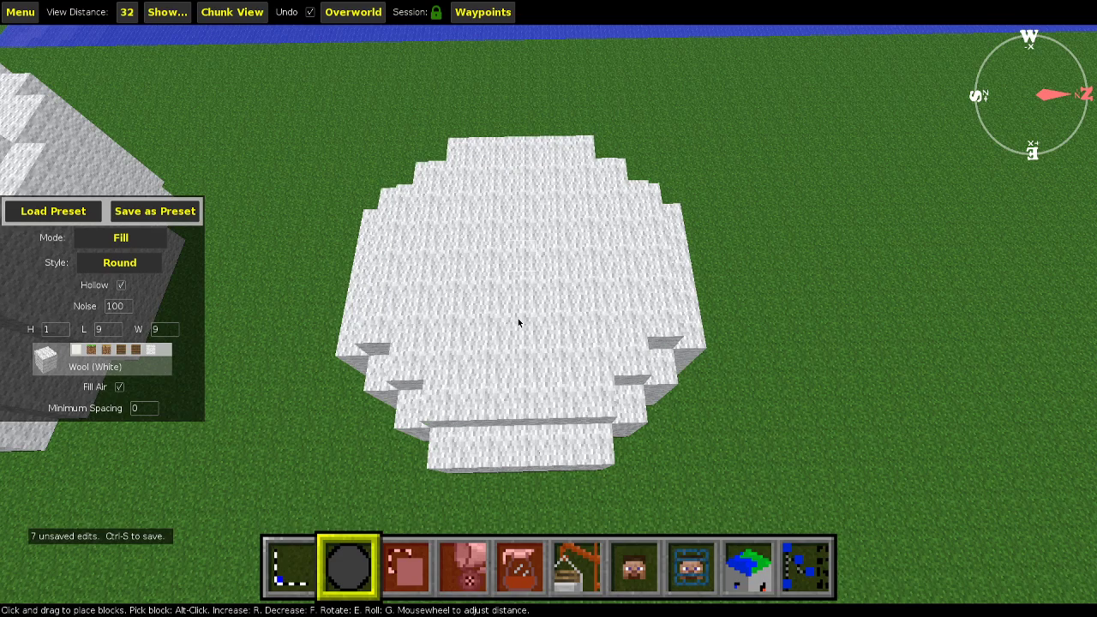
click(518, 318)
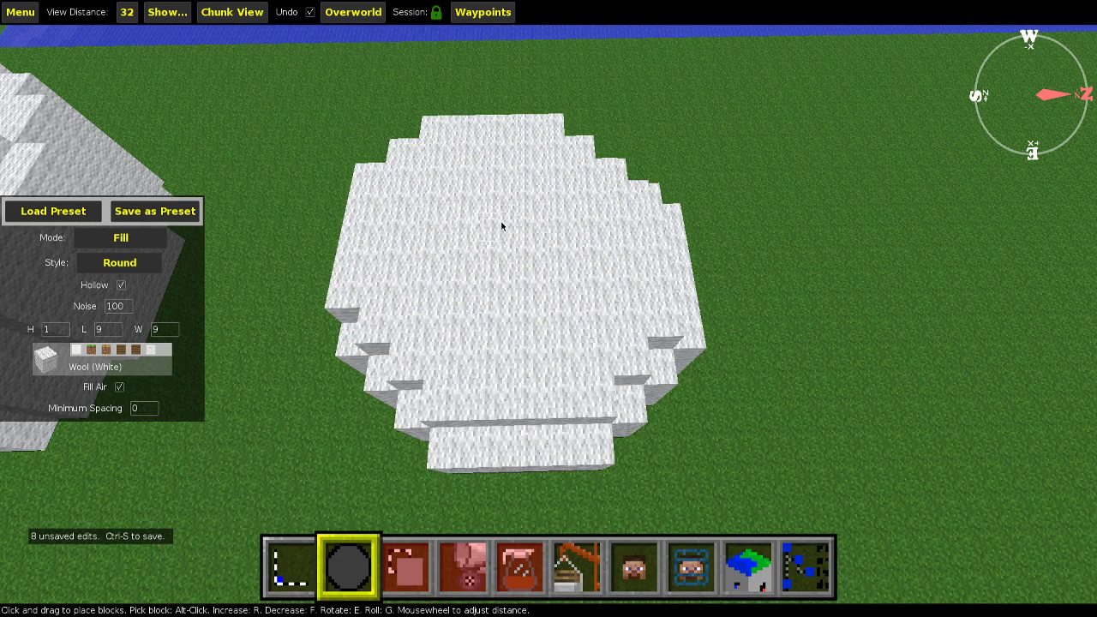
Cut a round 7×7 opening through the centre of the new wool layer by filling it with Air.
click(163, 352)
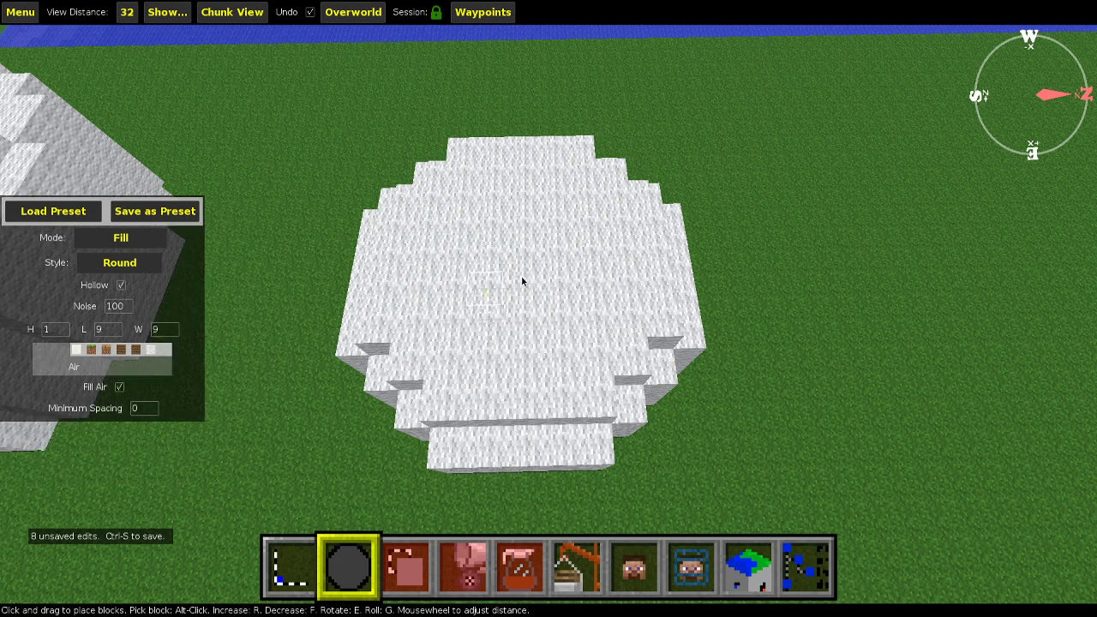
key(f)
key(r)
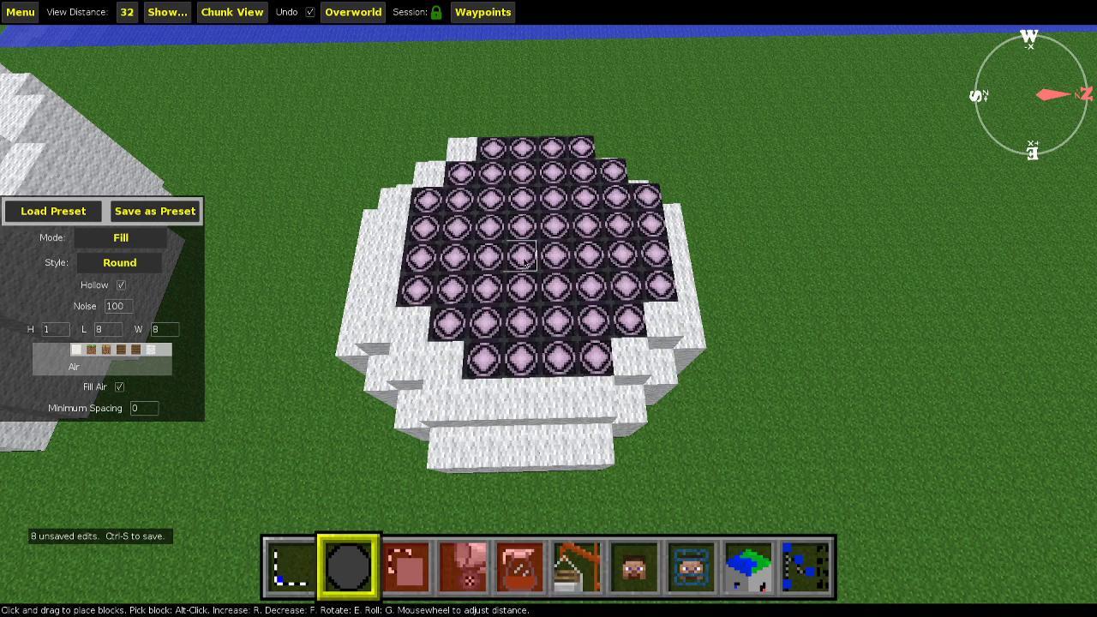
key(f)
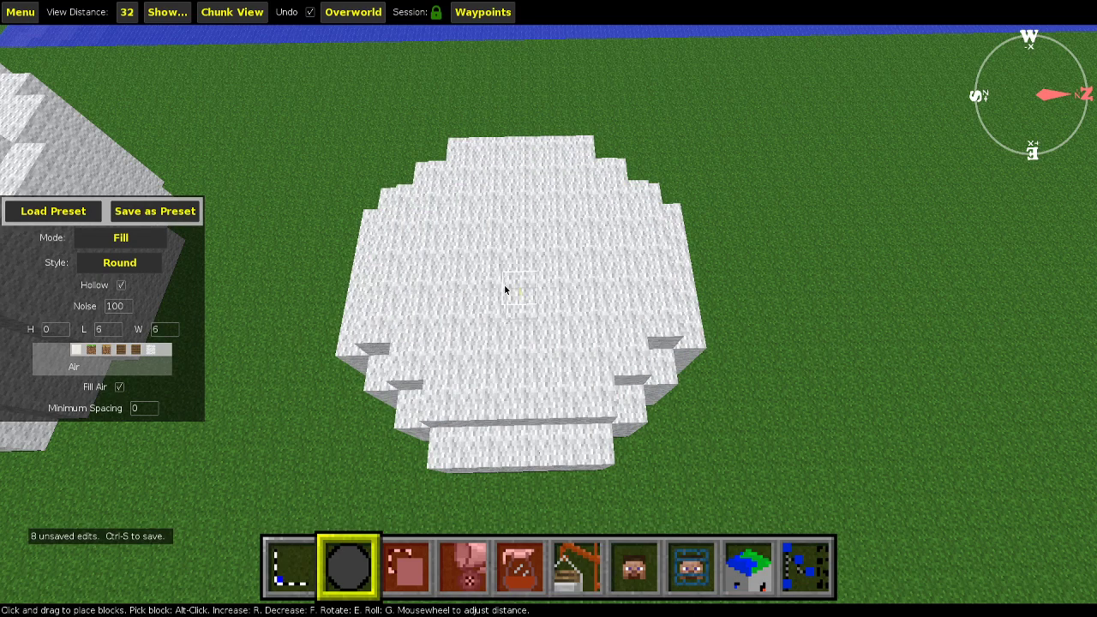
key(r)
click(506, 271)
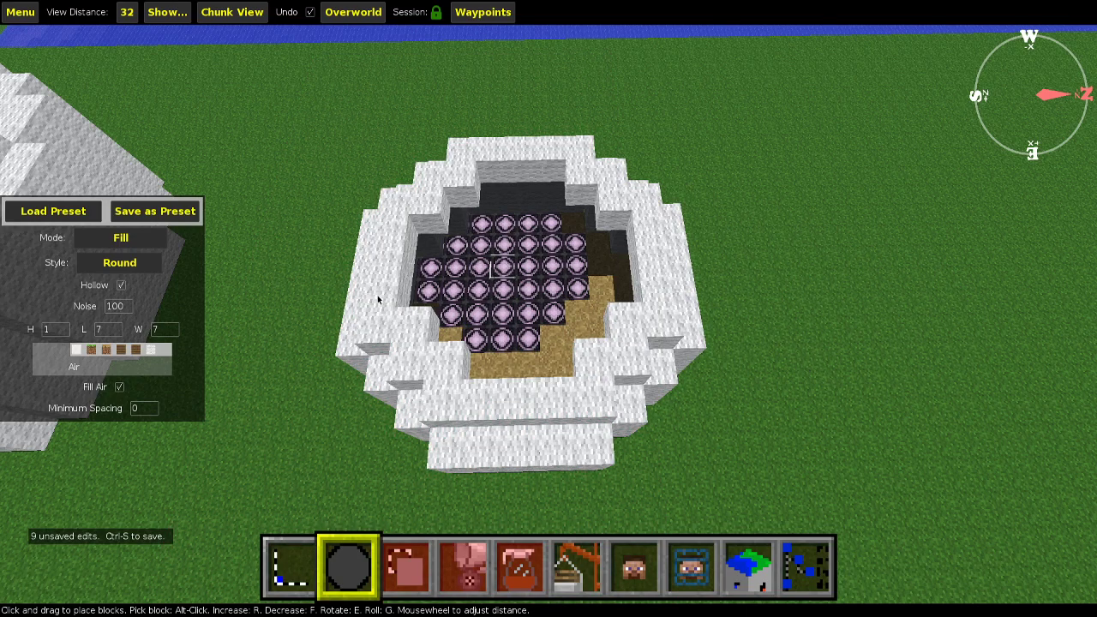
Cap the roof opening with a round 7×7 disc of Wool (White), one block high and raised above the previous layer.
click(152, 349)
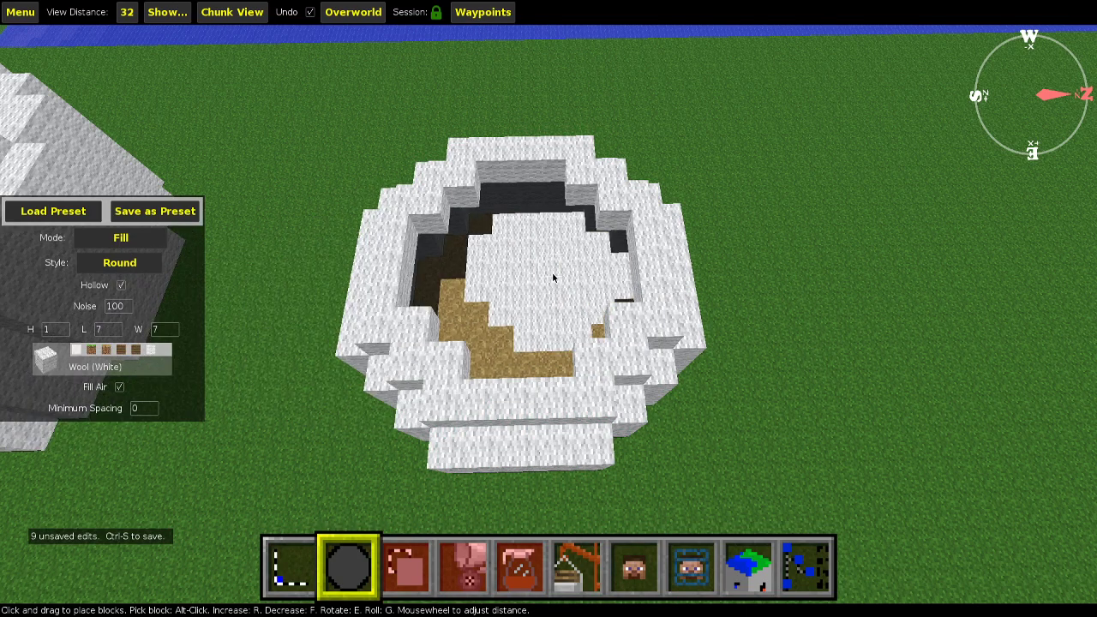
click(523, 299)
scroll(524, 319, down, 2)
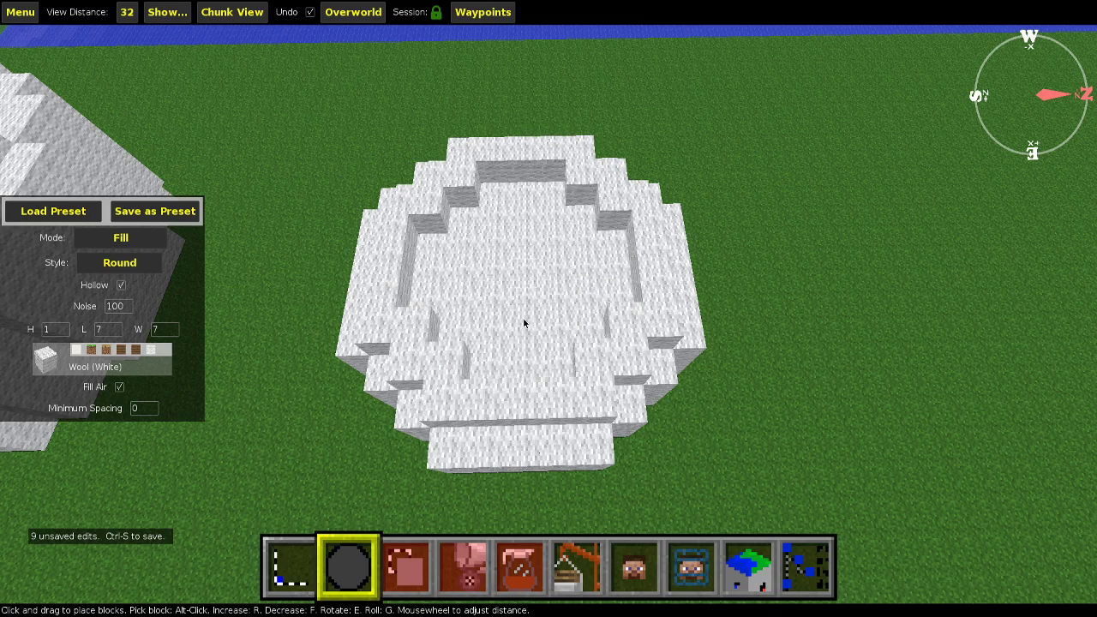
scroll(523, 318, up, 2)
click(523, 319)
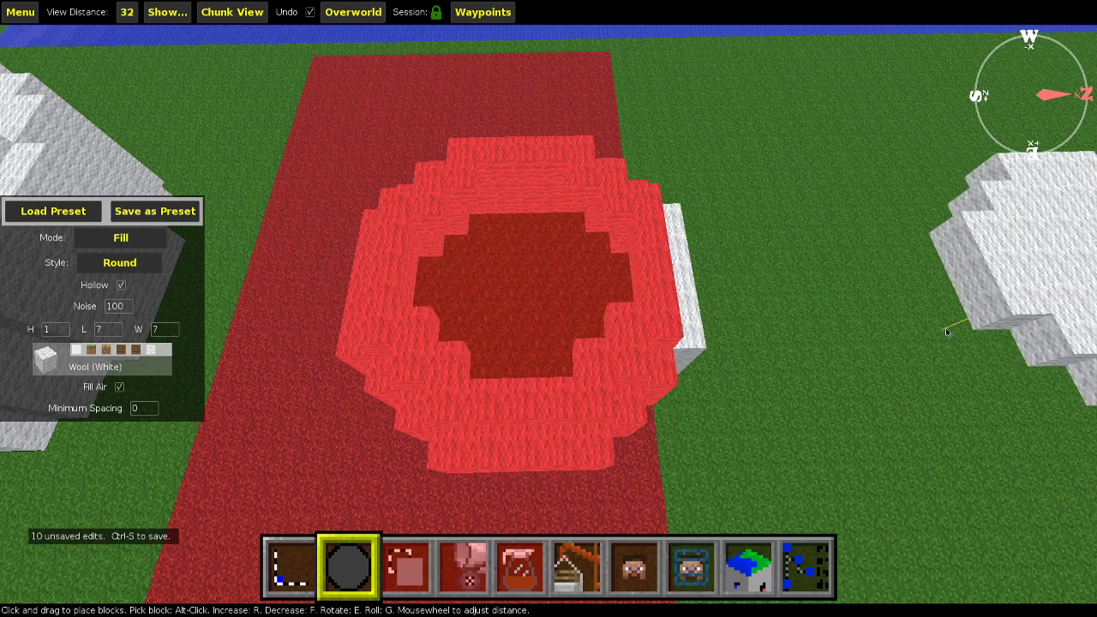
Fill a 1W × 1L × 3H column on top of the small hut's roof with Oak Fence.
key(1)
click(508, 248)
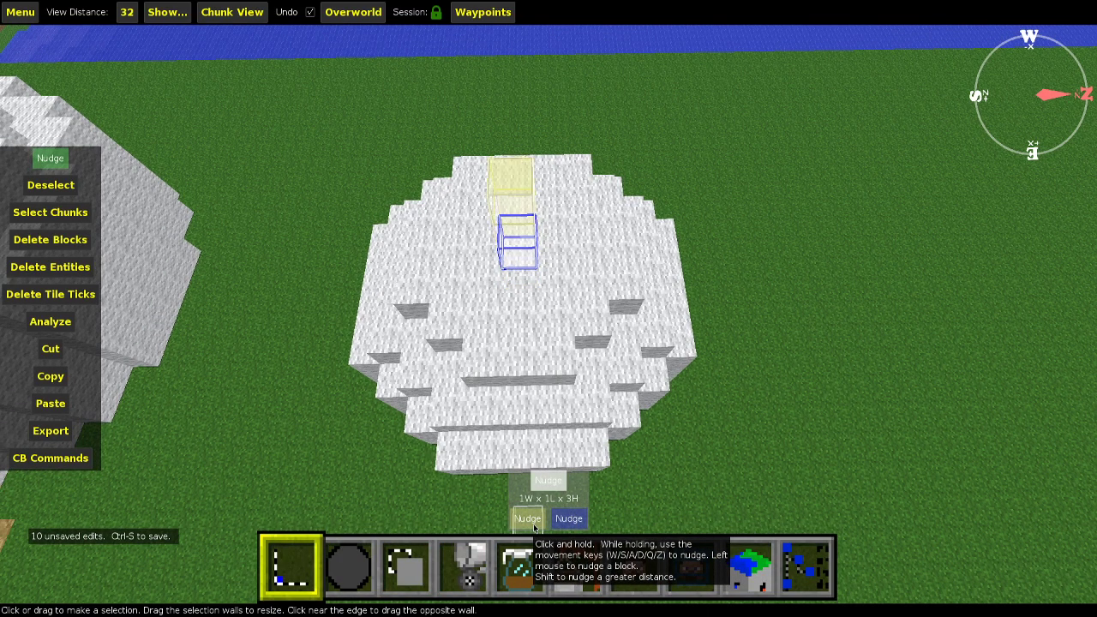
key(4)
key(Return)
key(Return)
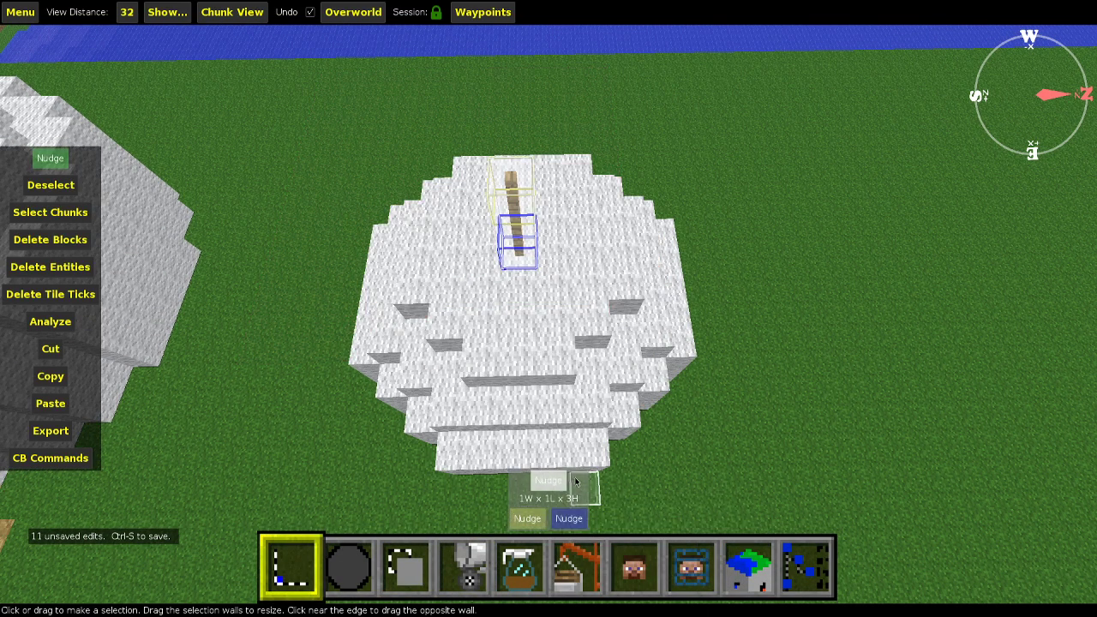
Shift the column selection down inside the small hut, size it to 1W × 1L × 4H, fill it with Oak Fence, and deselect.
click(567, 521)
key(z)
key(z)
click(531, 520)
key(z)
key(z)
right_click(531, 520)
key(w)
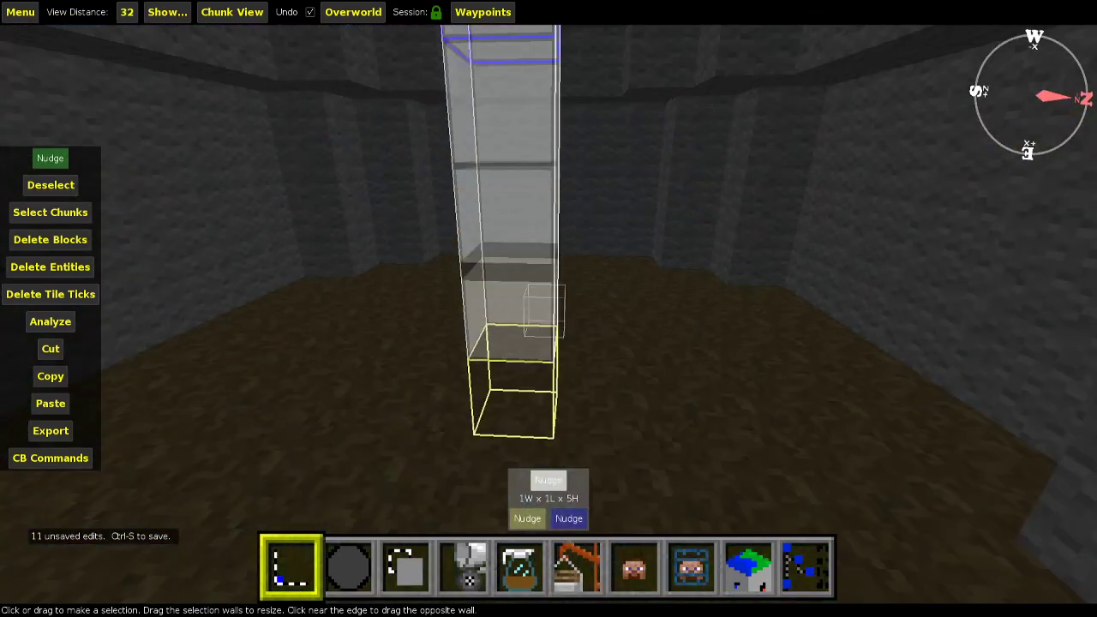
right_click(548, 309)
click(529, 518)
key(q)
key(4)
key(4)
key(Return)
key(Return)
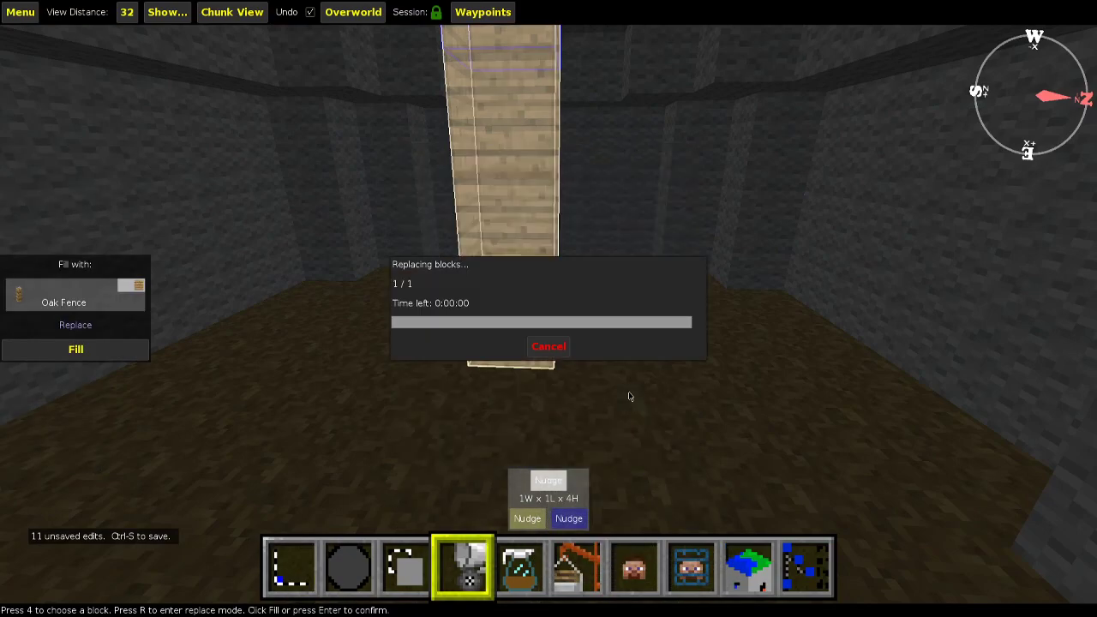
key(ctrl+d)
Fill a 1W × 7L × 1H row under the small hut's ceiling, crossing the centre pole, with Oak Fence and deselect.
right_click(628, 395)
key(w)
key(w)
key(space)
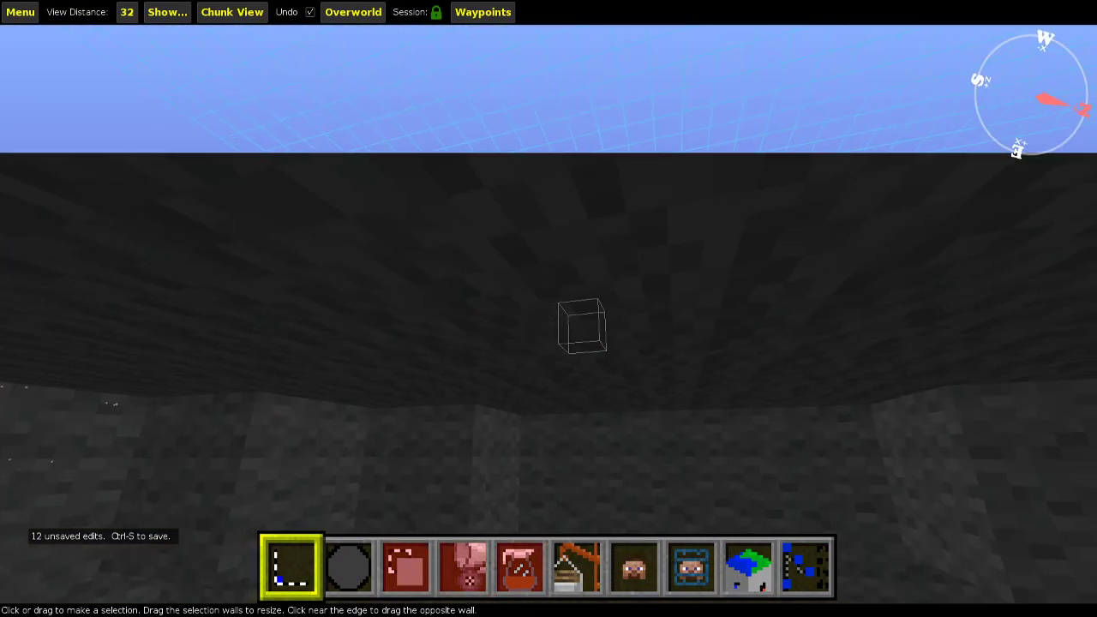
key(s)
key(shift)
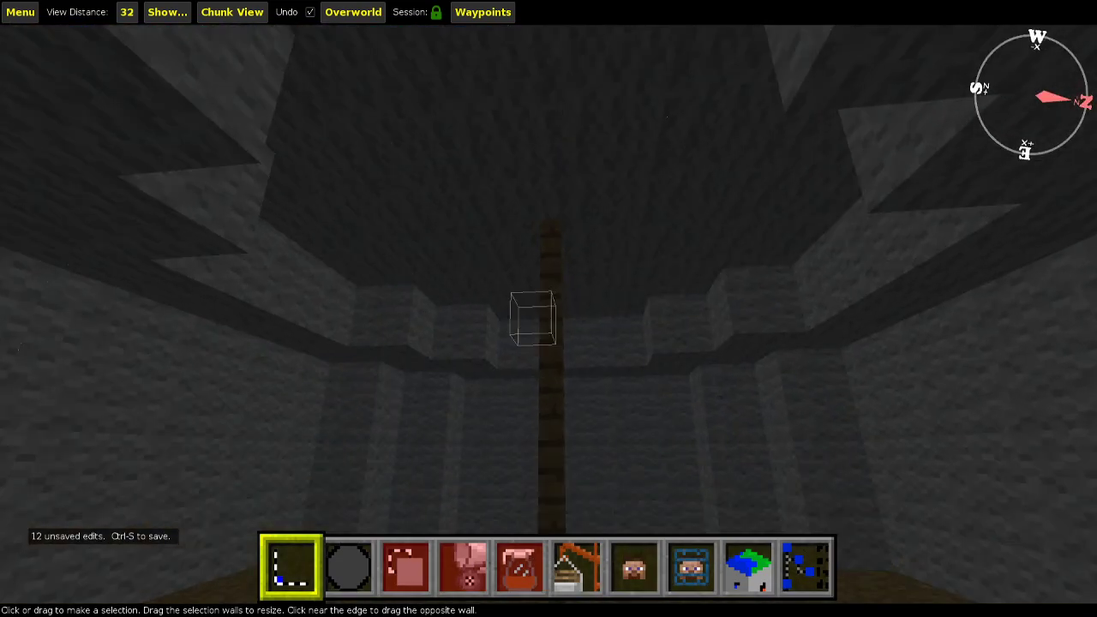
key(w)
right_click(666, 255)
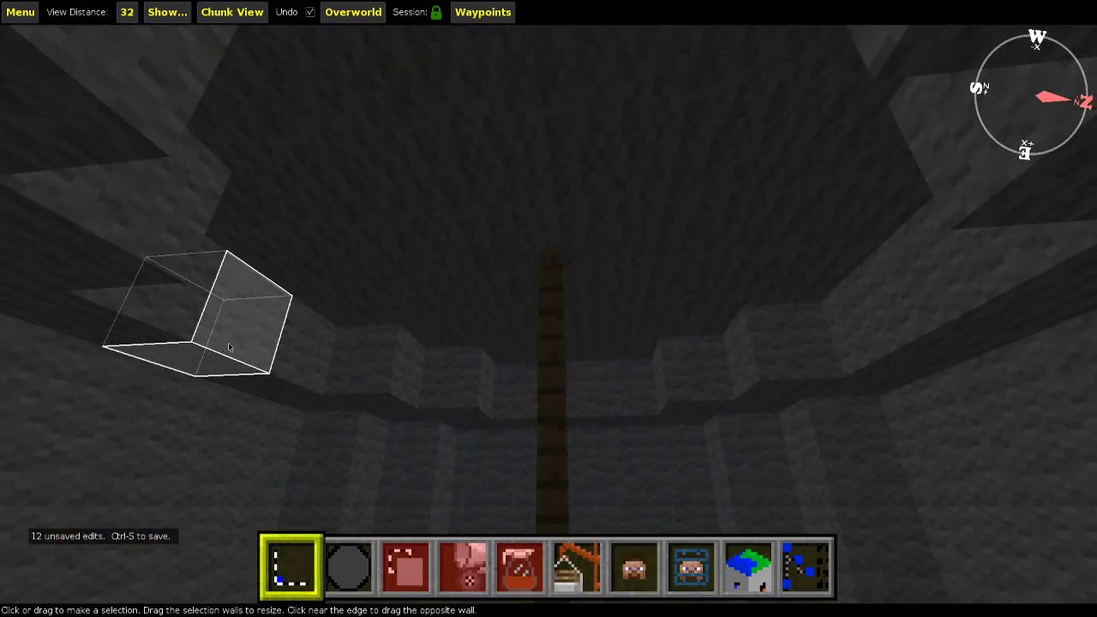
drag(275, 310, 927, 280)
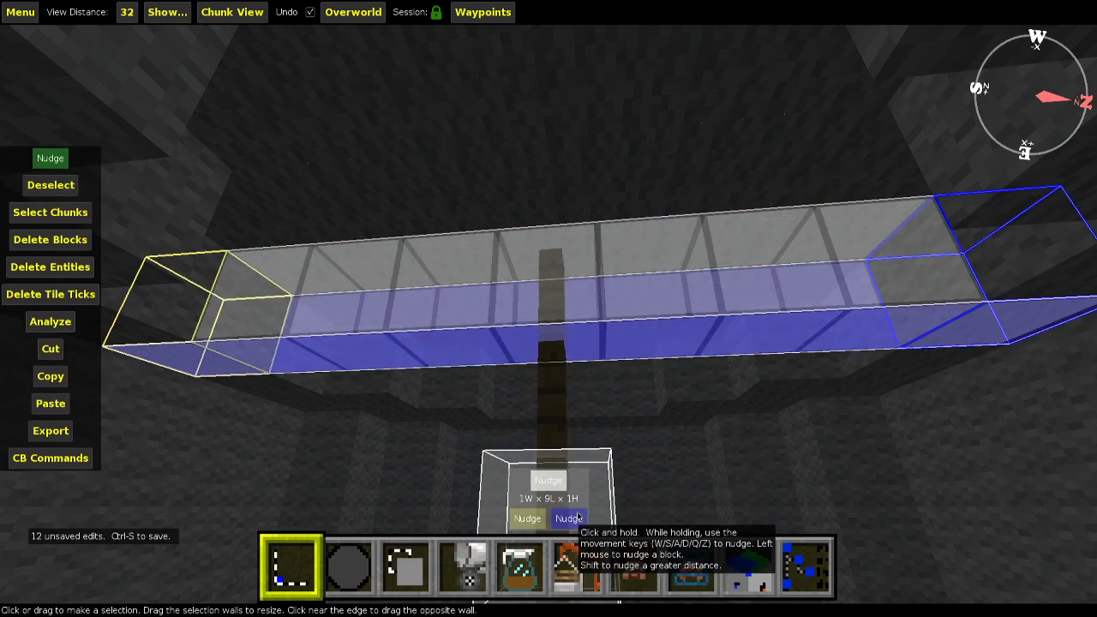
key(a)
key(4)
key(Return)
key(Return)
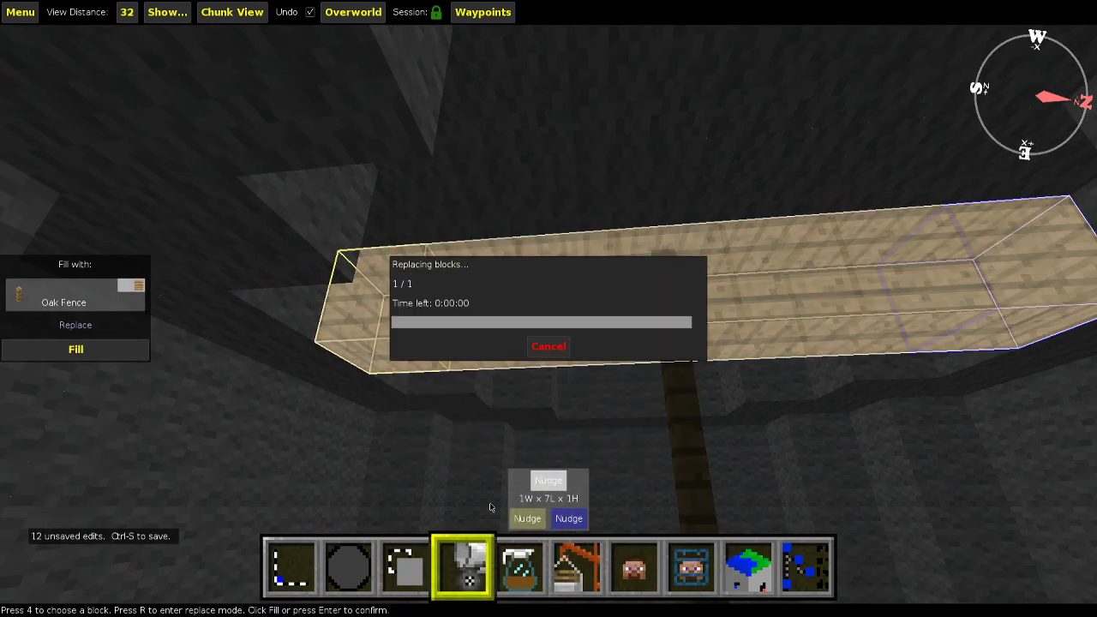
key(ctrl+d)
Fill a 7W × 1L × 1H row through the pole, perpendicular to the first ceiling row, with Oak Fence and deselect.
drag(622, 414, 673, 298)
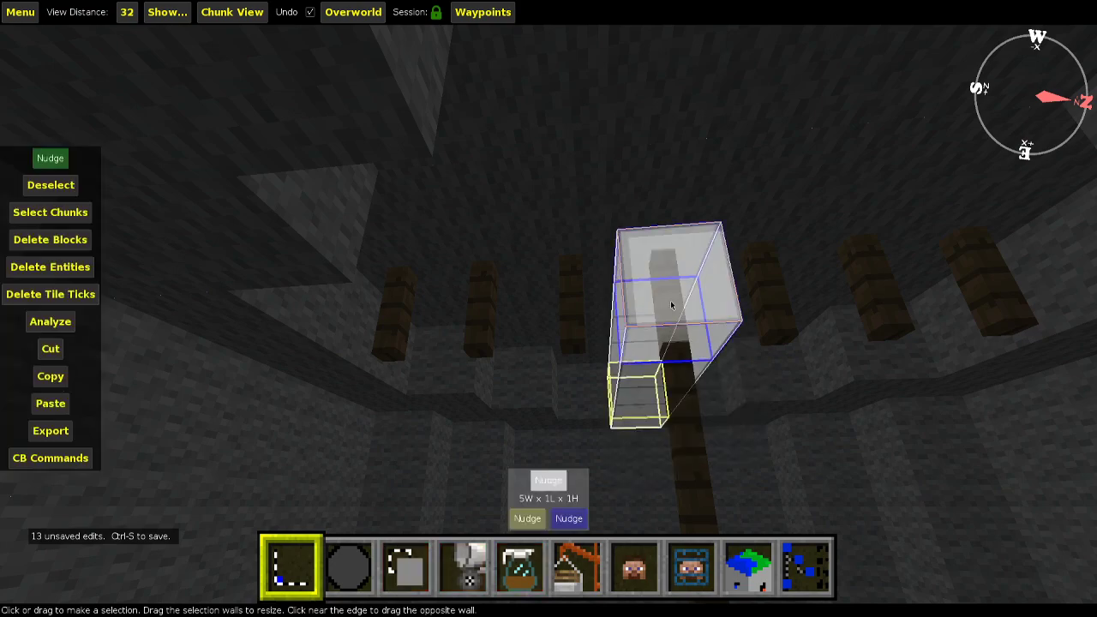
click(568, 517)
click(569, 513)
click(569, 513)
right_drag(697, 399, 882, 317)
click(576, 520)
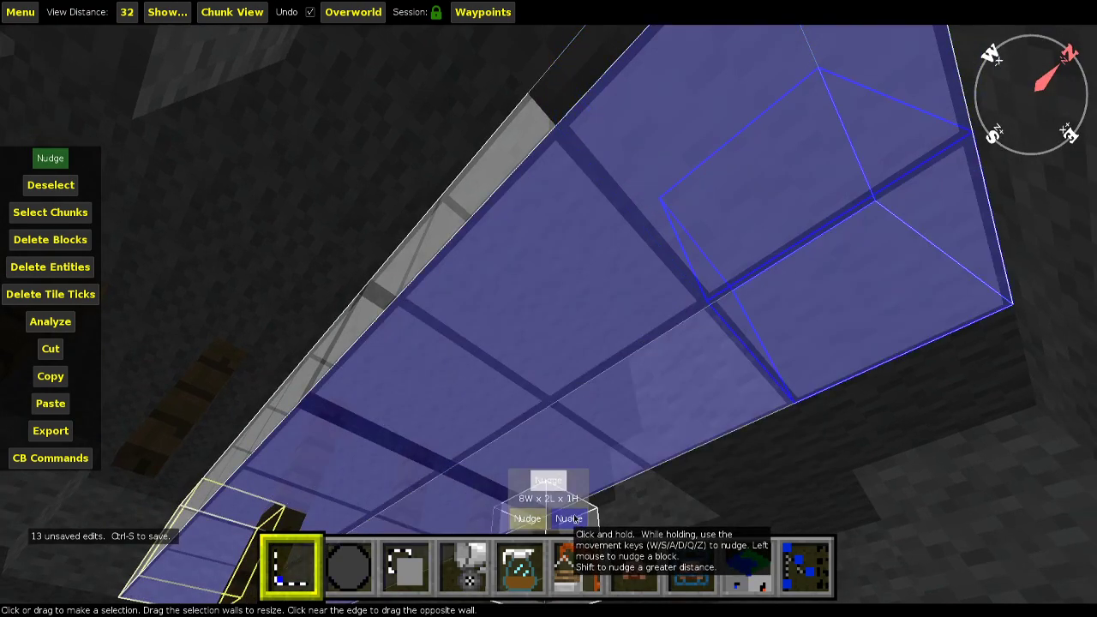
click(573, 520)
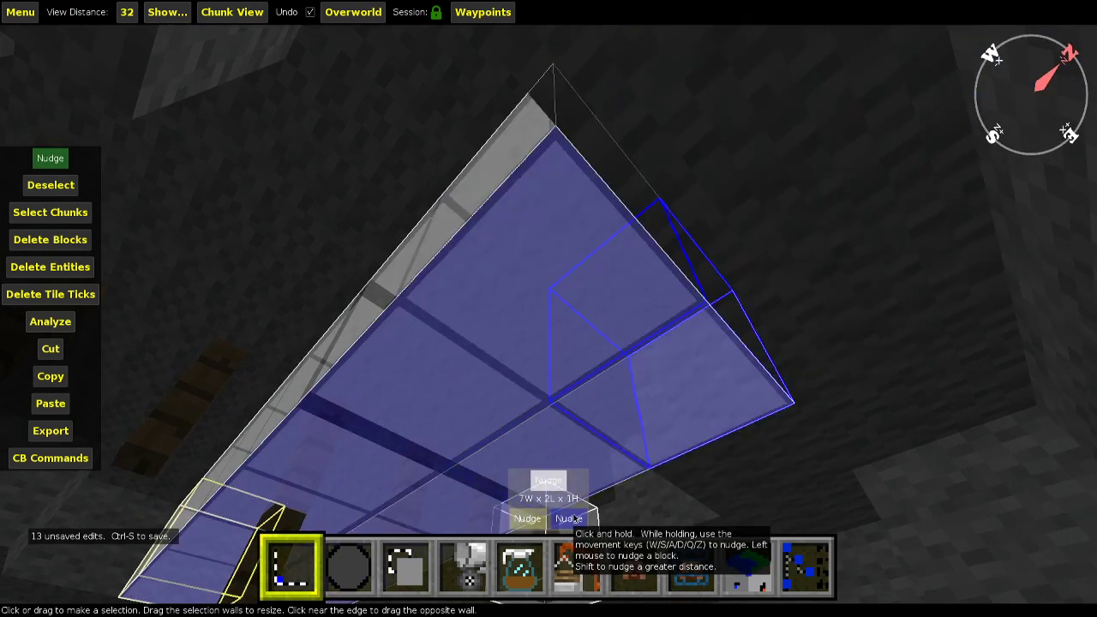
click(573, 520)
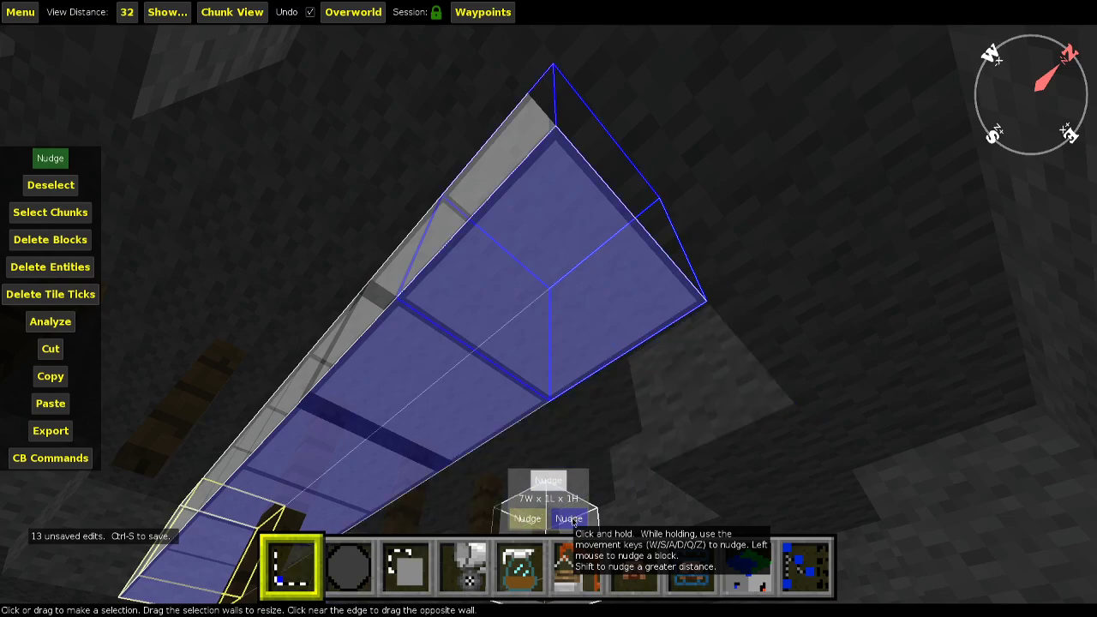
key(4)
key(Return)
key(Return)
key(ctrl+d)
Delete a one-block-wide section at the base of the small hut's east wall to open a doorway, then clear the selection.
key(d)
mouse_move(637, 310)
right_down()
mouse_move(638, 428)
mouse_move(565, 445)
mouse_move(642, 312)
right_up()
key(space)
key(w)
key(d)
key(w)
key(d)
drag(478, 293, 481, 271)
key(Delete)
key(ctrl+d)
Paint an irregular Path patch on the grass outside the small hut's doorway with a 1×1×1 brush.
key(s)
key(a)
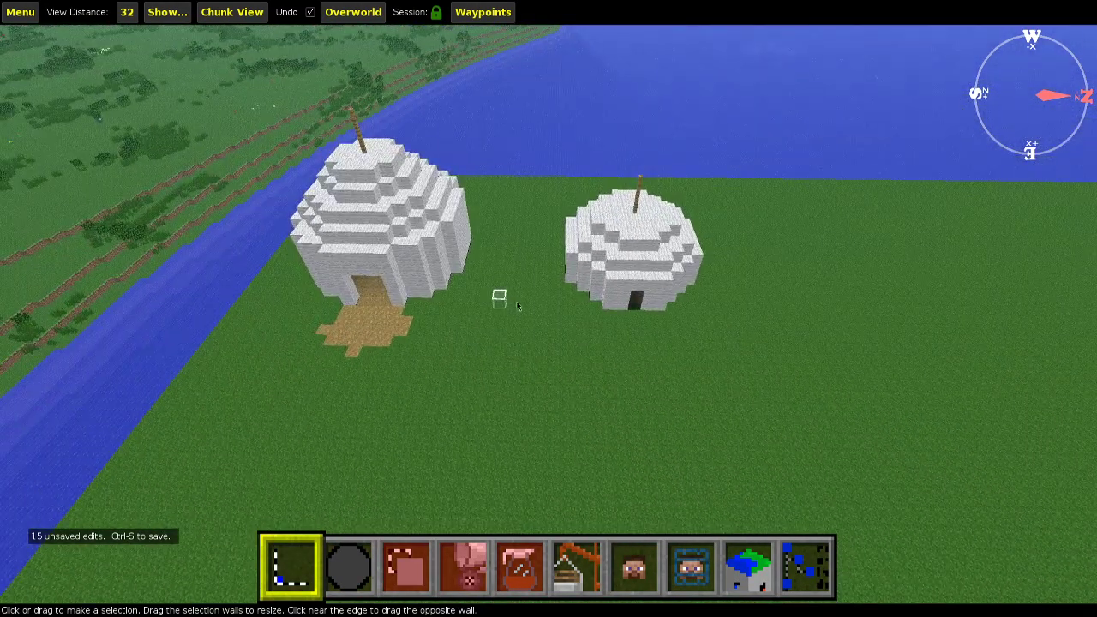
key(w)
key(2)
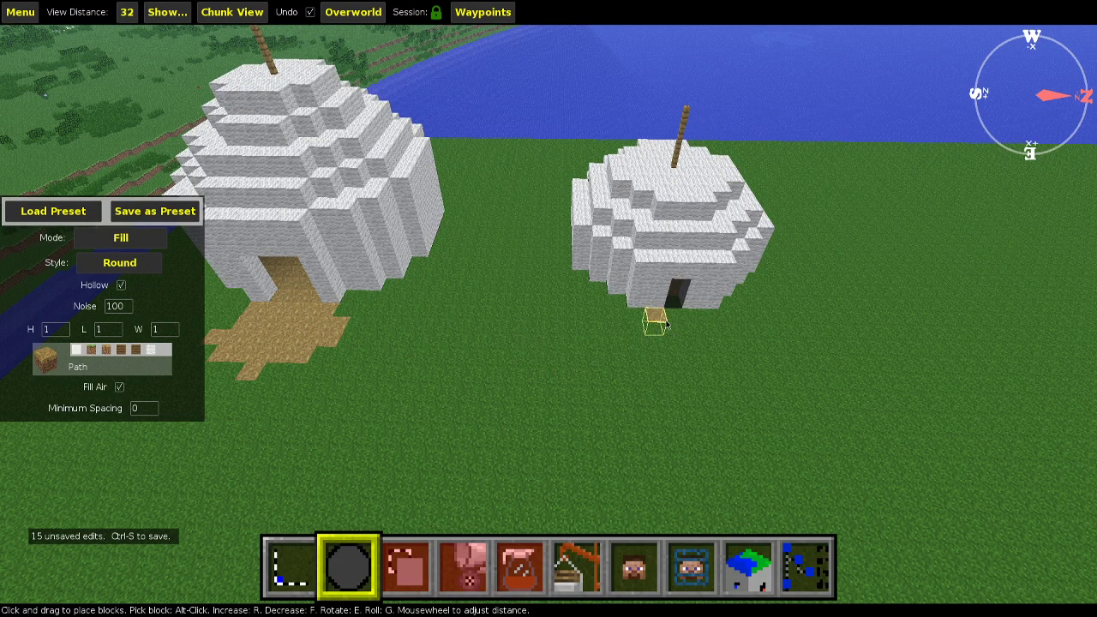
mouse_move(699, 363)
mouse_down()
mouse_move(732, 357)
mouse_move(709, 331)
mouse_move(725, 333)
mouse_up()
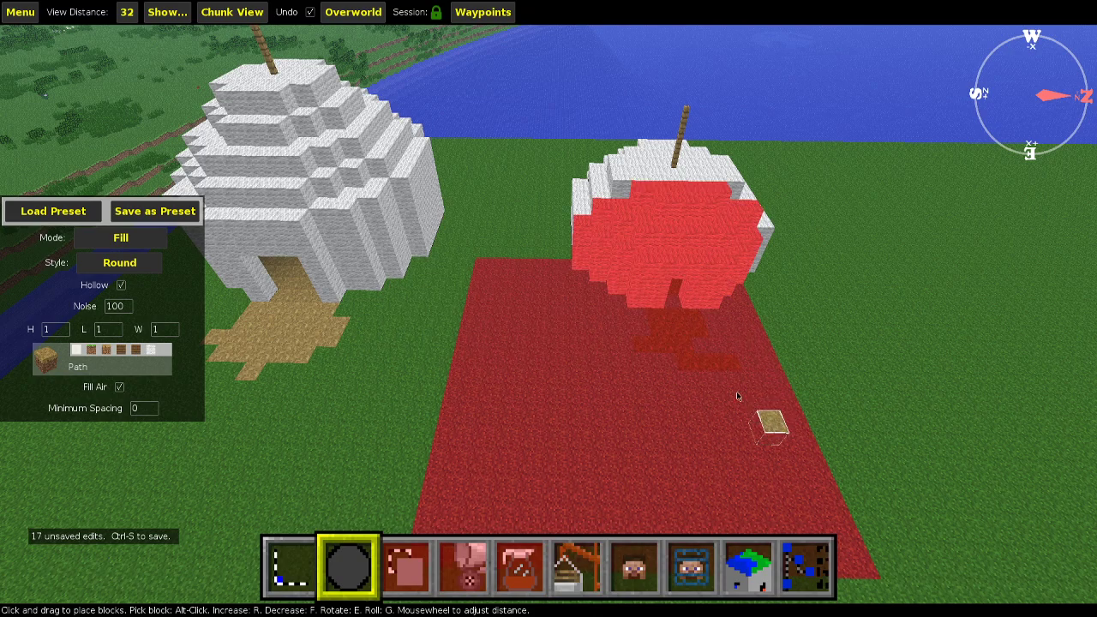
Extend the Path patch outside the small hut's doorway with one more dab of the 1×1×1 brush.
click(719, 332)
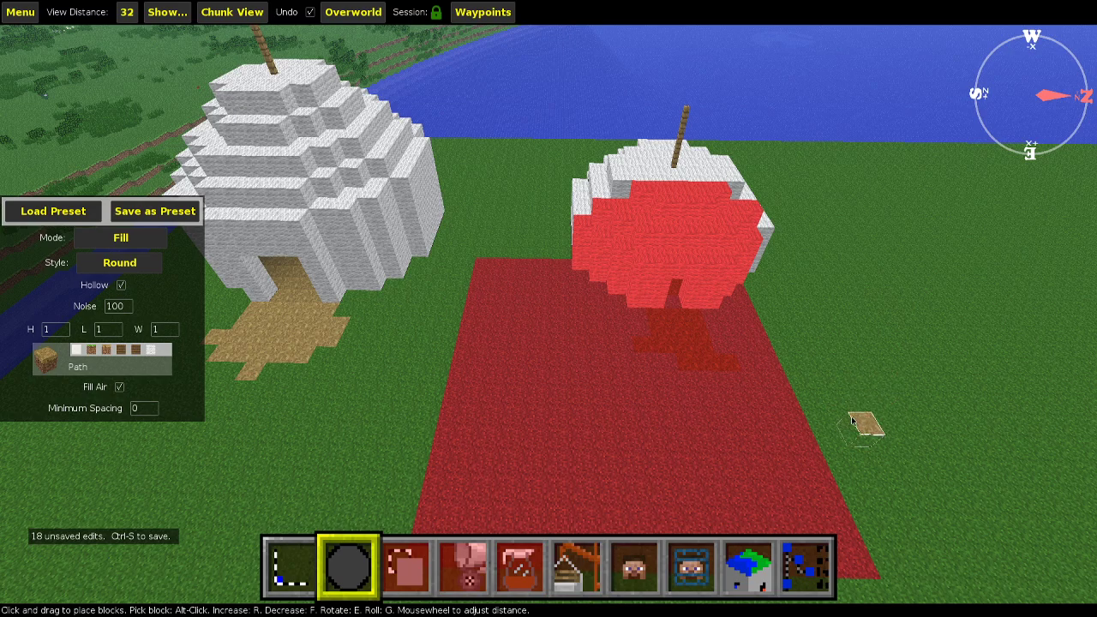
key(s)
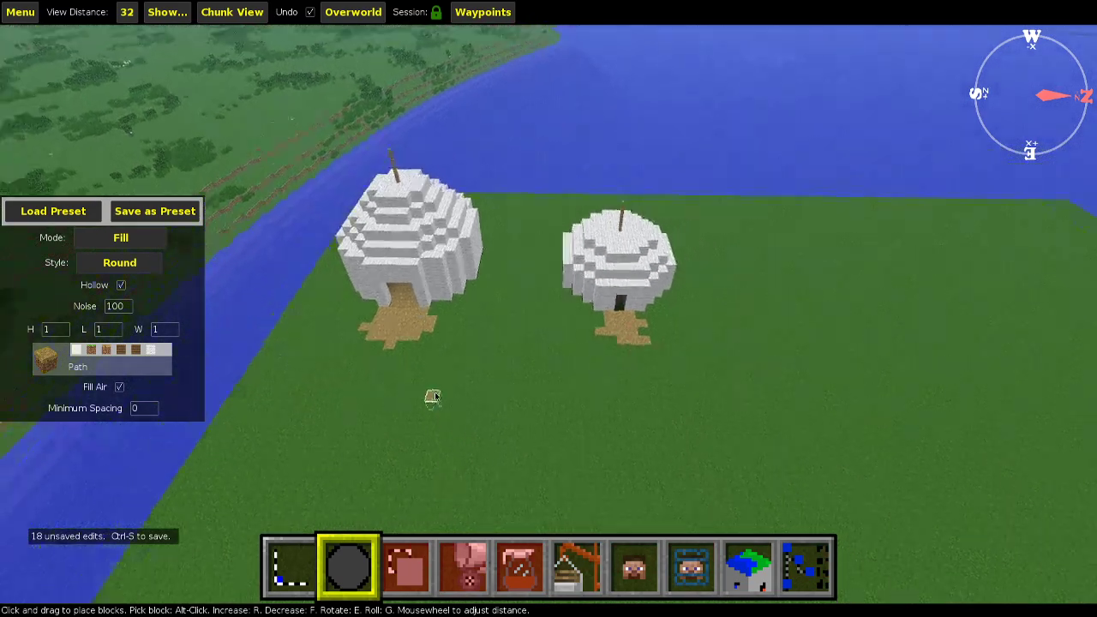
key(1)
Examine both huts from several angles, comparing their domes, roof poles and doorways.
right_click(536, 375)
key(d)
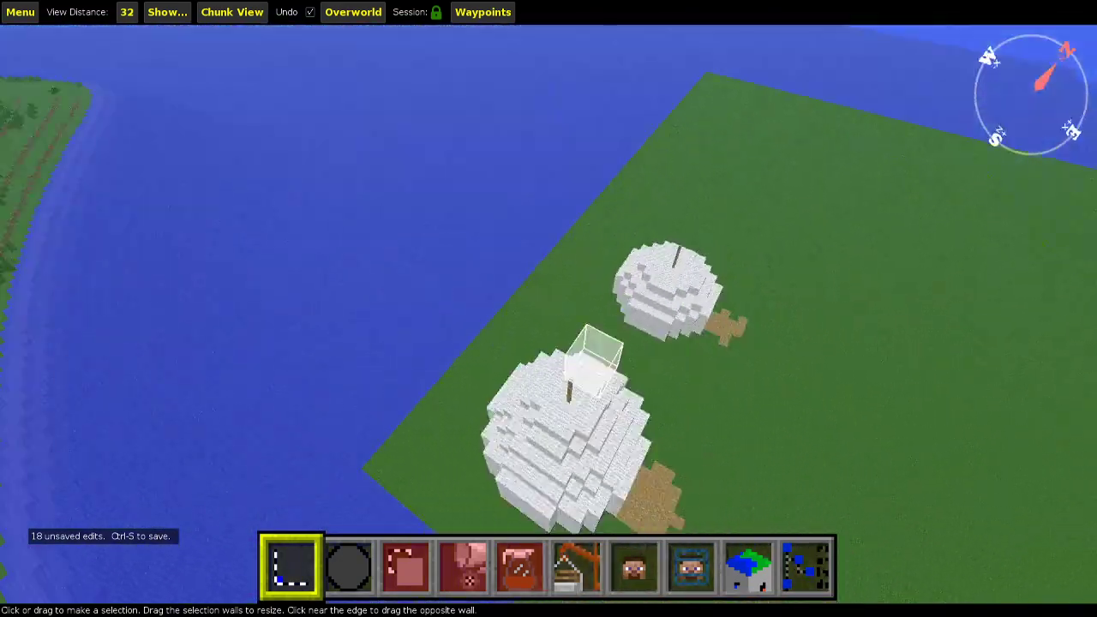
right_click(540, 376)
right_click(539, 376)
key(d)
key(shift)
right_click(561, 352)
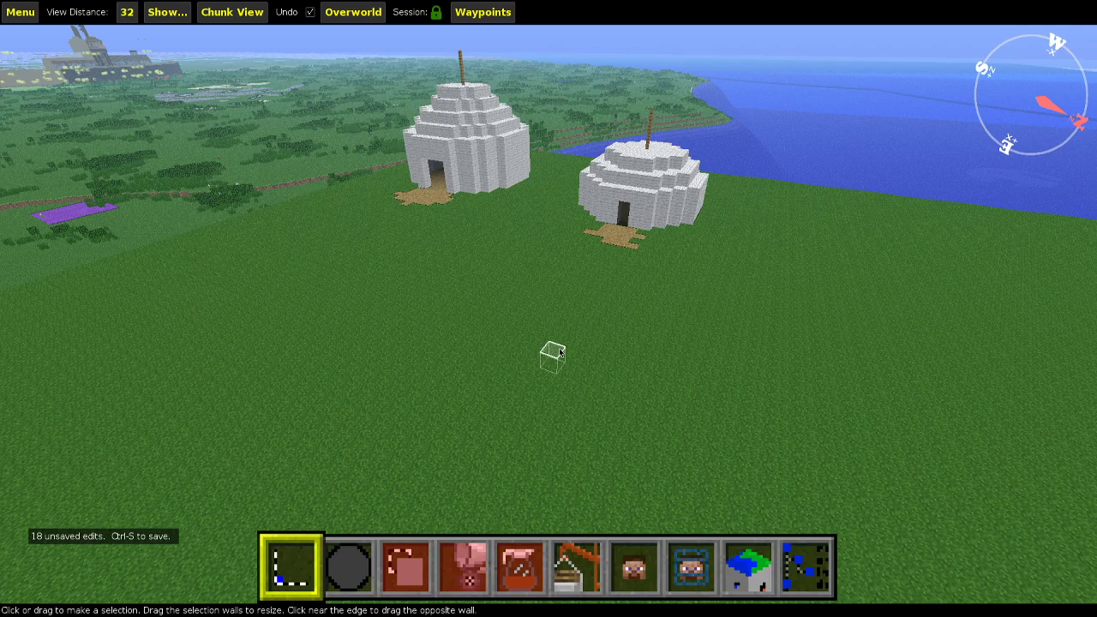
key(space)
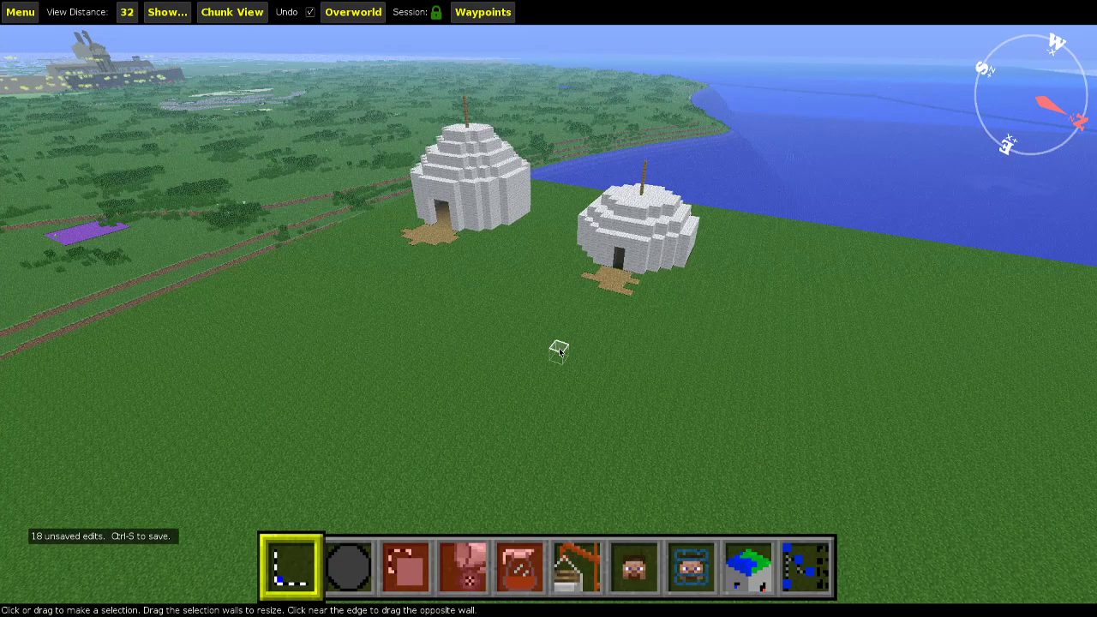
key(w)
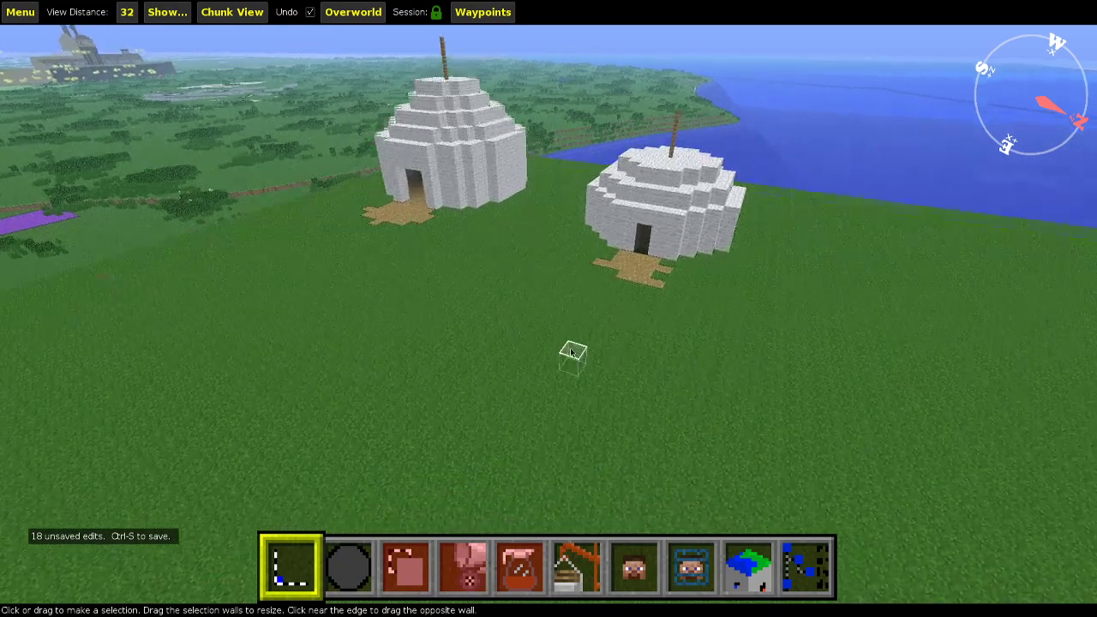
Shorten the small hut's roof pole by deleting its upper section of fence.
right_drag(557, 346, 587, 313)
key(space)
drag(561, 442, 546, 394)
key(Delete)
Save all pending edits to the world.
key(s)
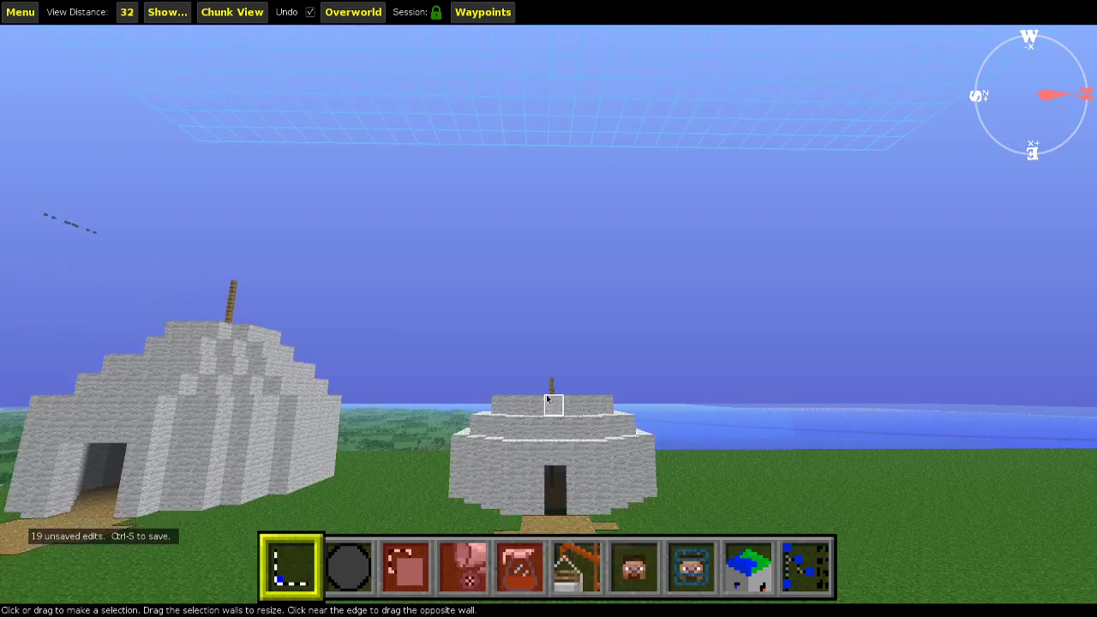
key(space)
right_drag(515, 232, 525, 182)
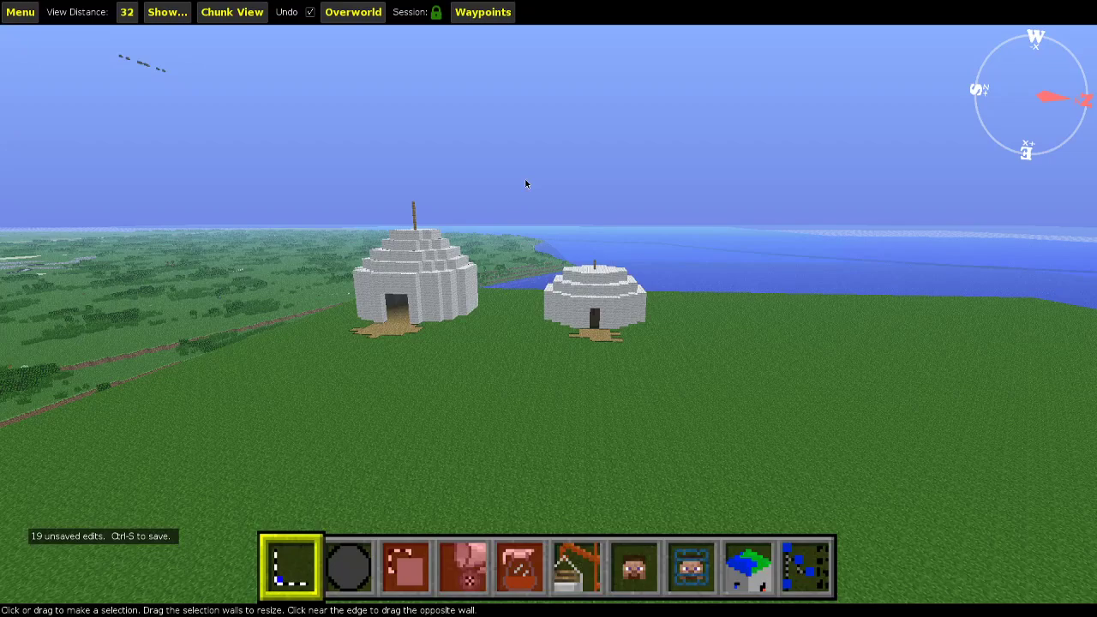
key(ctrl+s)
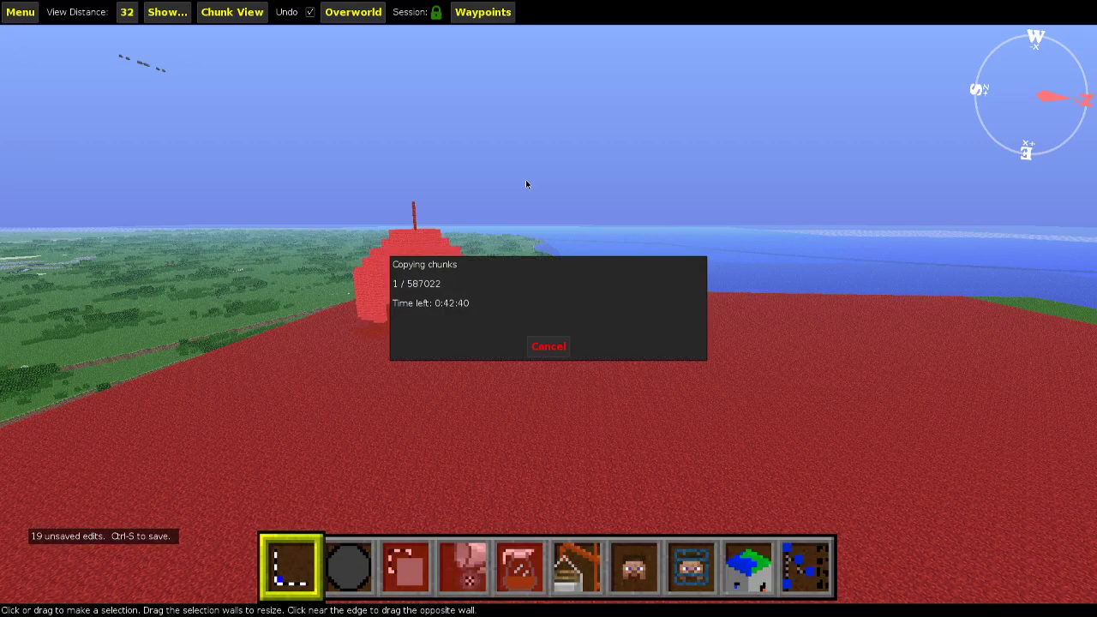
key(d)
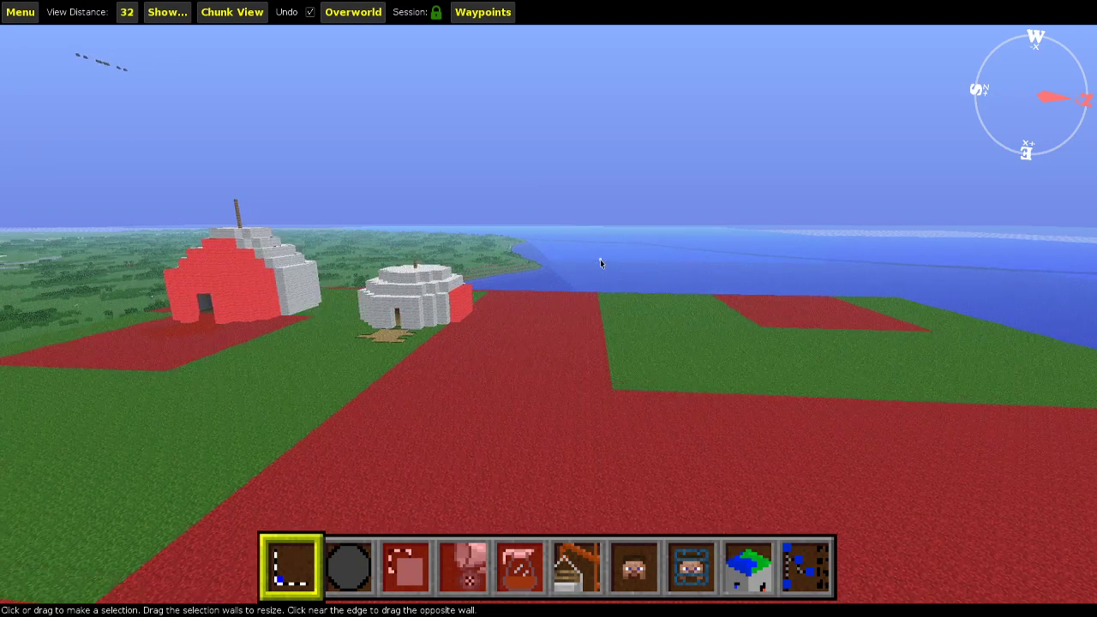
key(w)
key(space)
right_drag(589, 255, 590, 284)
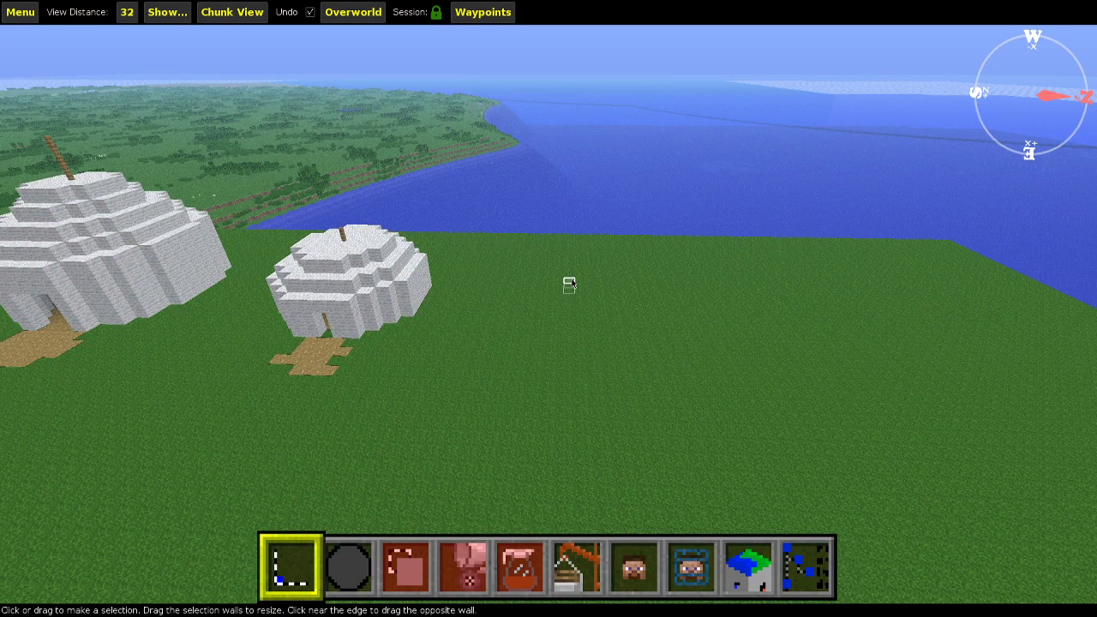
key(w)
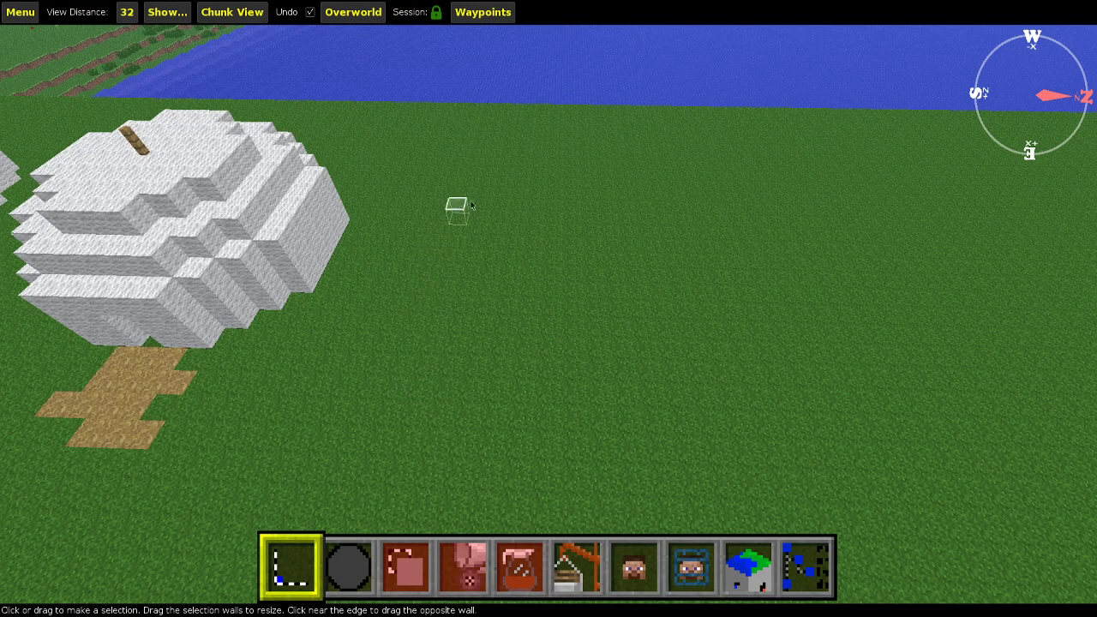
drag(500, 216, 463, 297)
key(ctrl+d)
key(a)
key(d)
Fill a 7W × 1L × 1H row on top of the grass north of the small hut with white wool.
drag(475, 229, 460, 316)
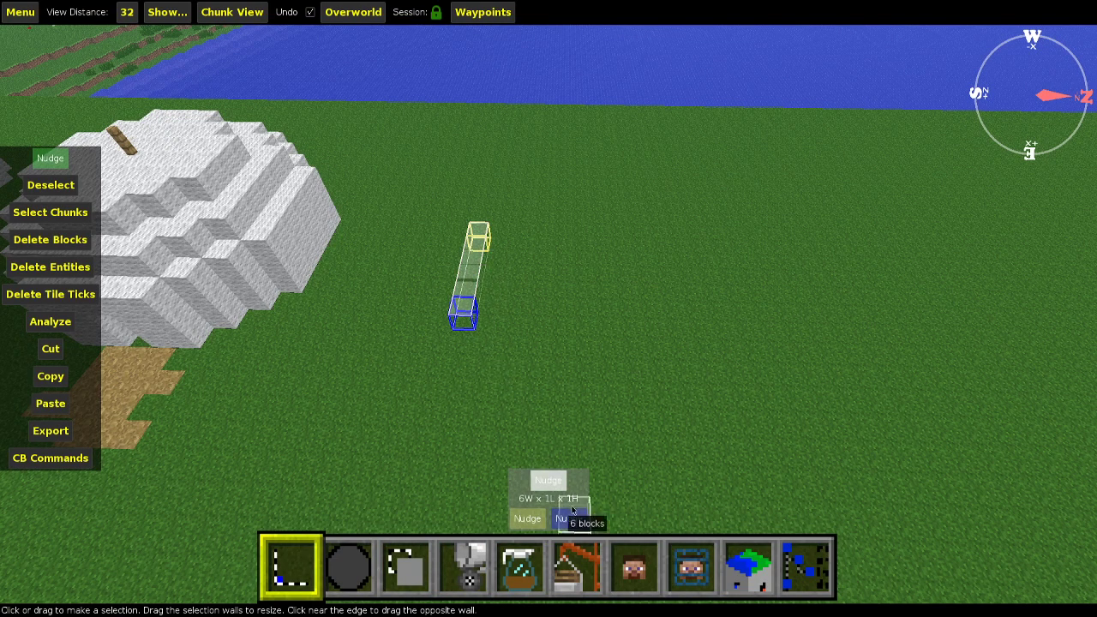
click(571, 519)
key(s)
key(q)
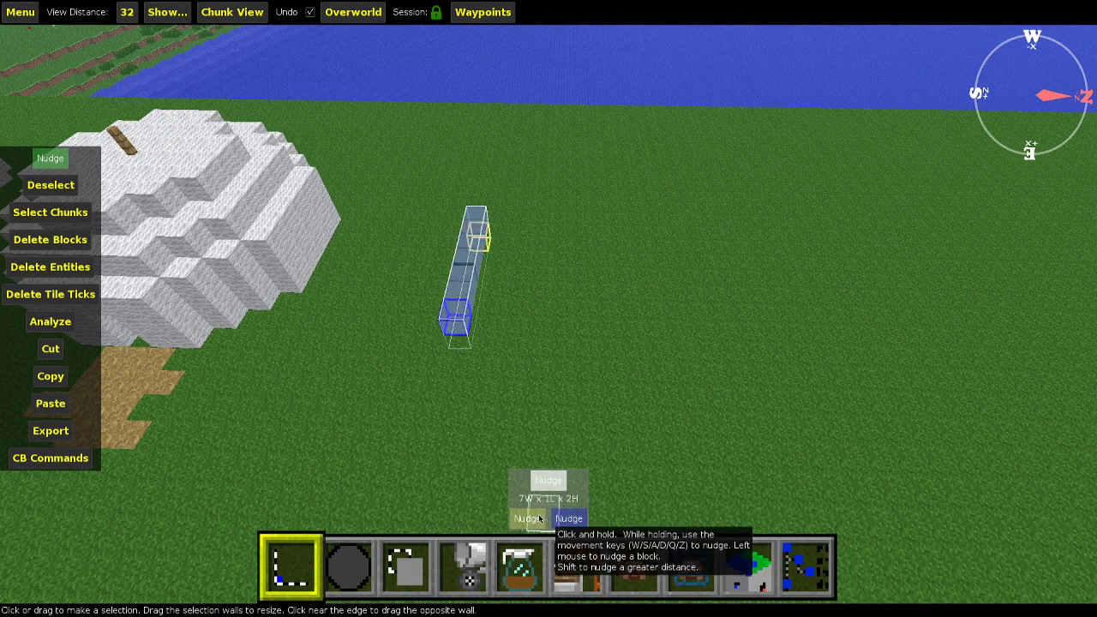
click(532, 517)
key(q)
key(4)
click(543, 466)
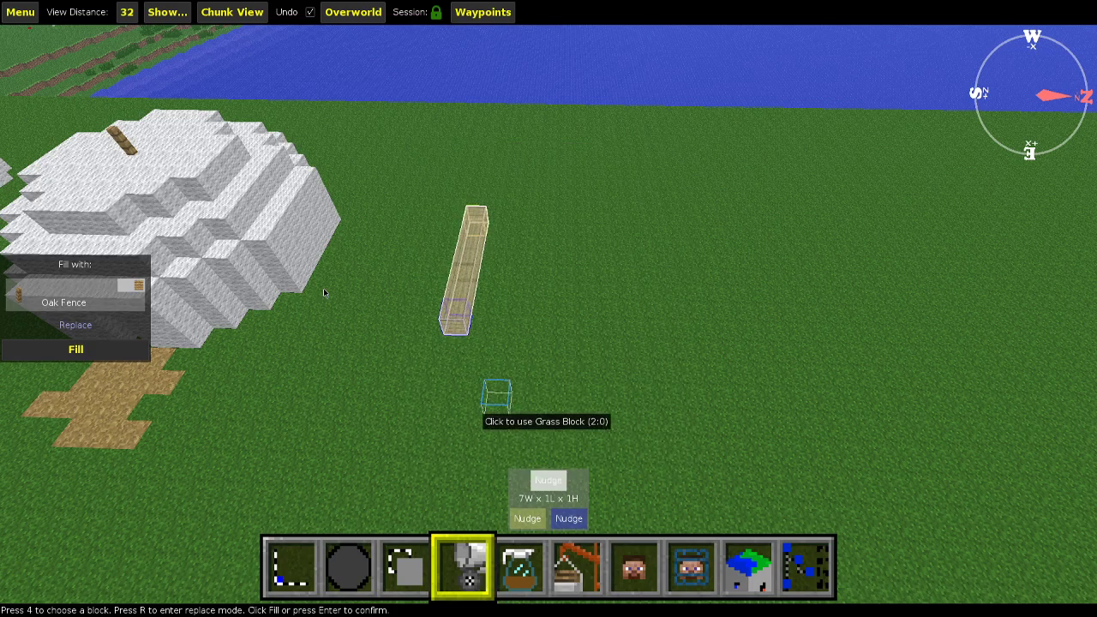
click(76, 351)
Clone the wool row one block up, and clone that copy one block up and one block north.
click(48, 374)
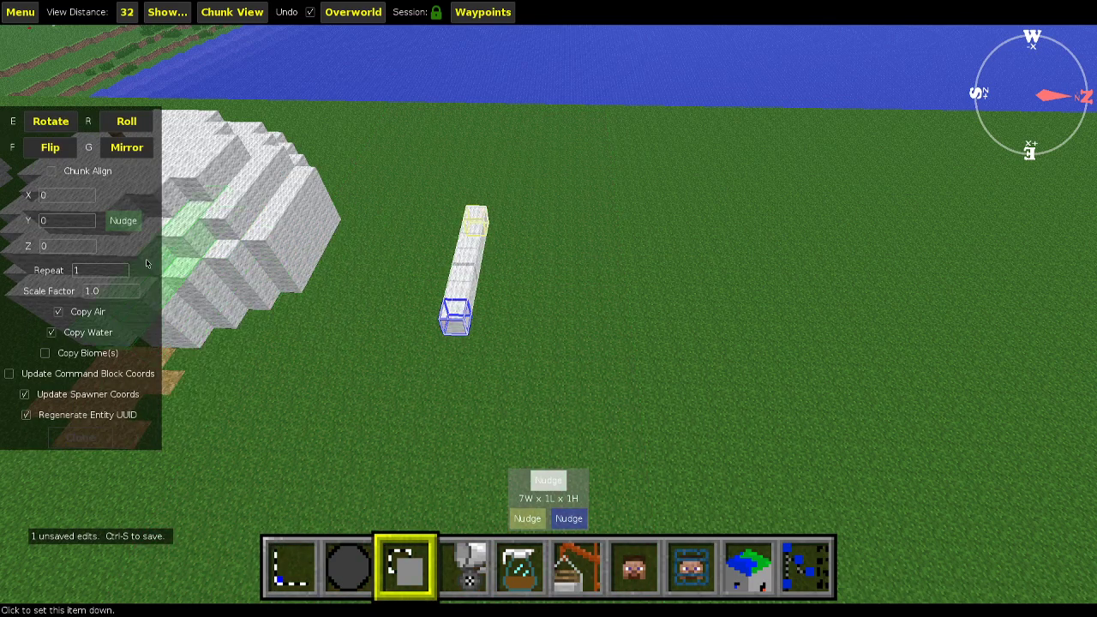
click(81, 437)
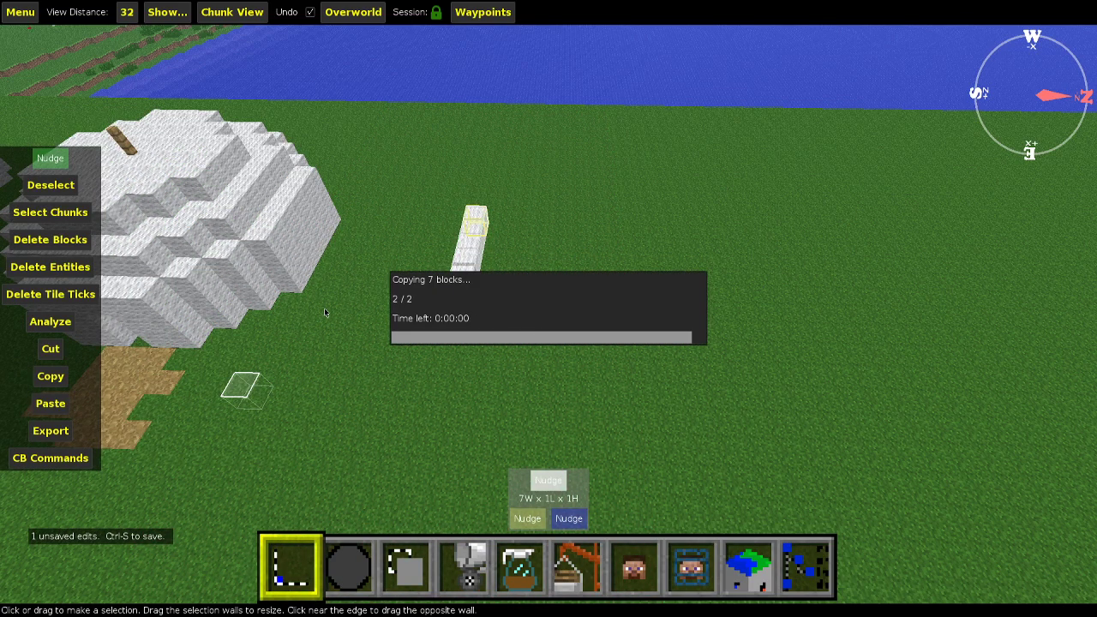
click(50, 376)
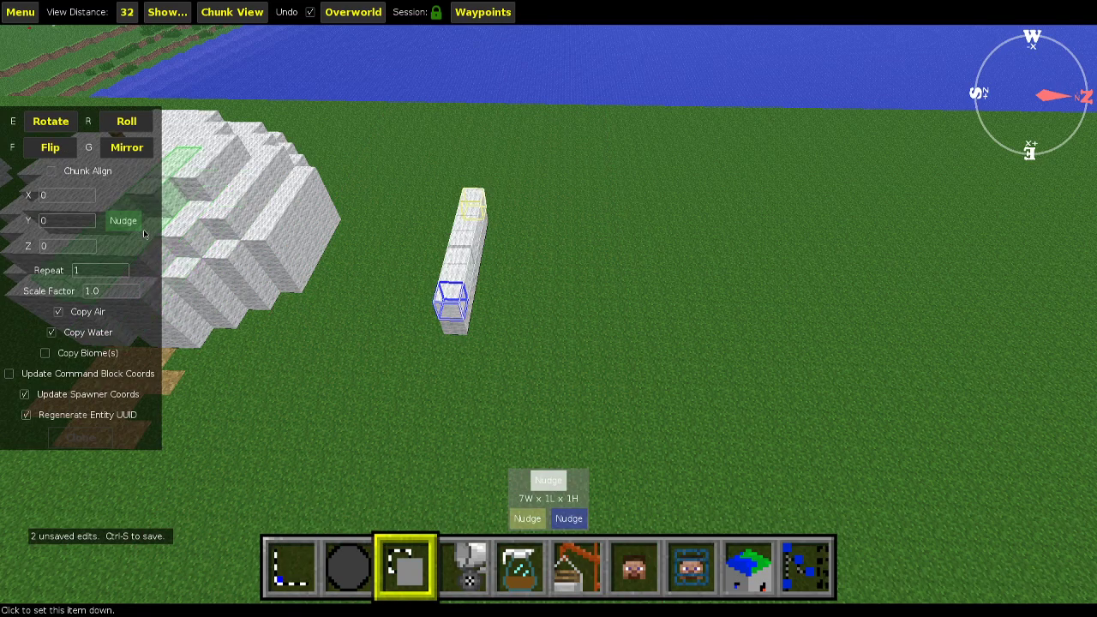
click(80, 438)
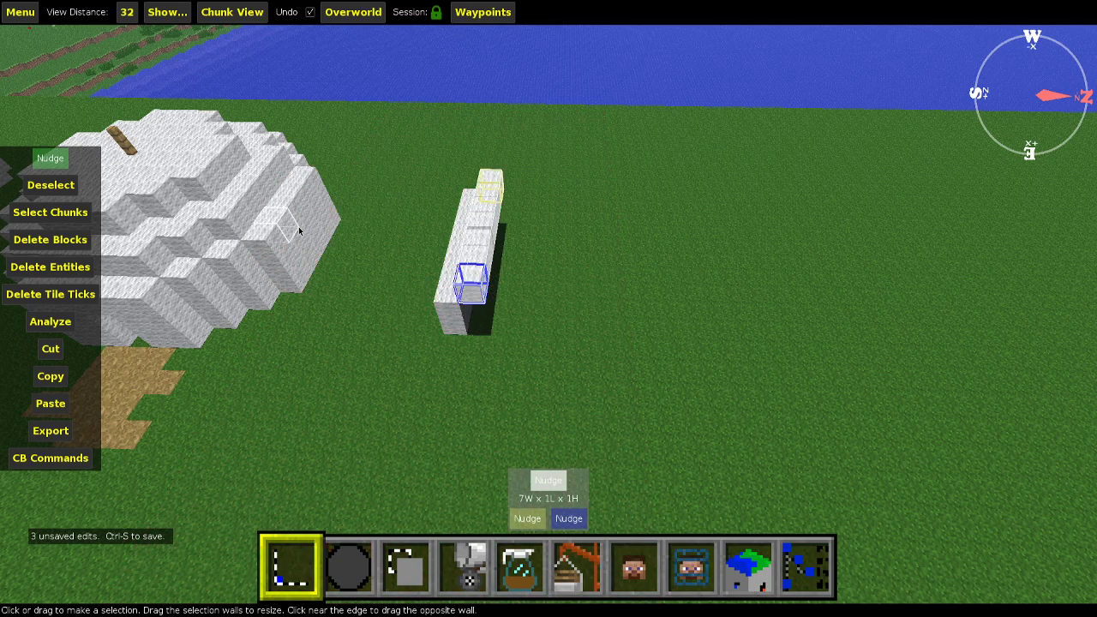
Clone the topmost wool row another block up and one block north to form the tent's ridge.
key(ctrl+c)
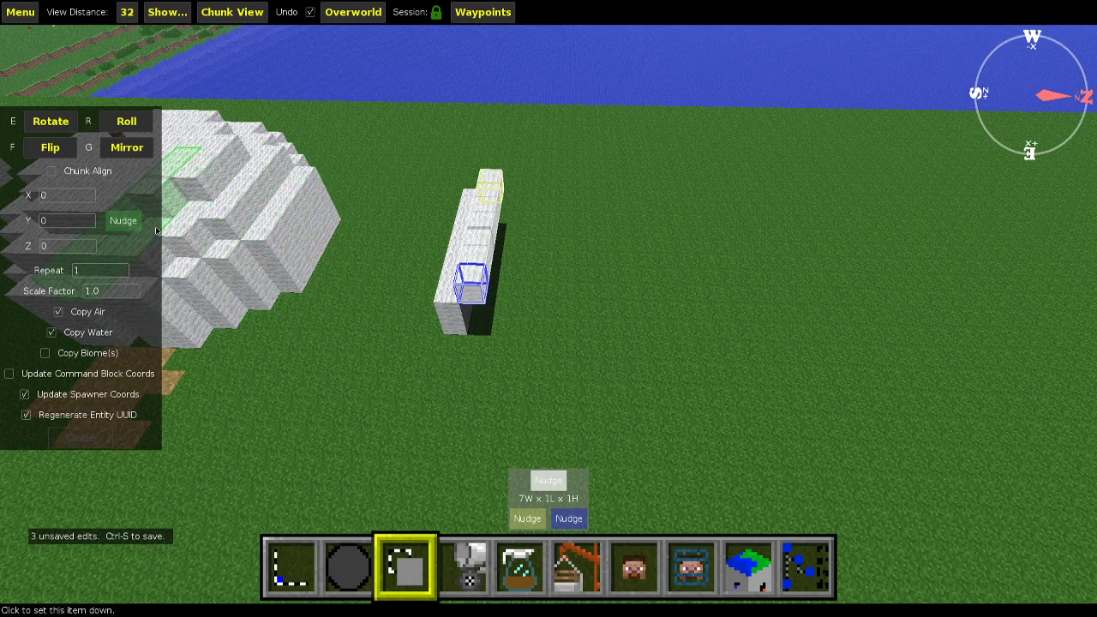
click(110, 221)
key(d)
key(q)
click(80, 437)
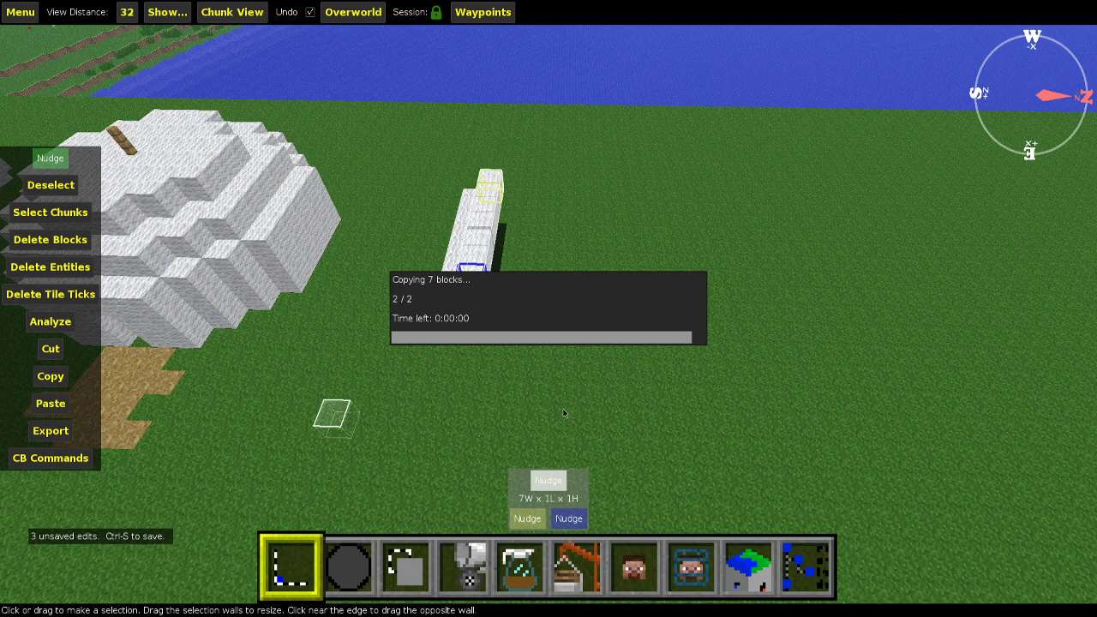
Expand the selection to 7W × 3L × 4H so it encloses the whole stepped half of the tent.
click(563, 518)
key(a)
key(a)
key(z)
key(z)
key(z)
Clone a mirrored copy of the tent half at a Z offset of -2 to close the roof, and deselect.
key(3)
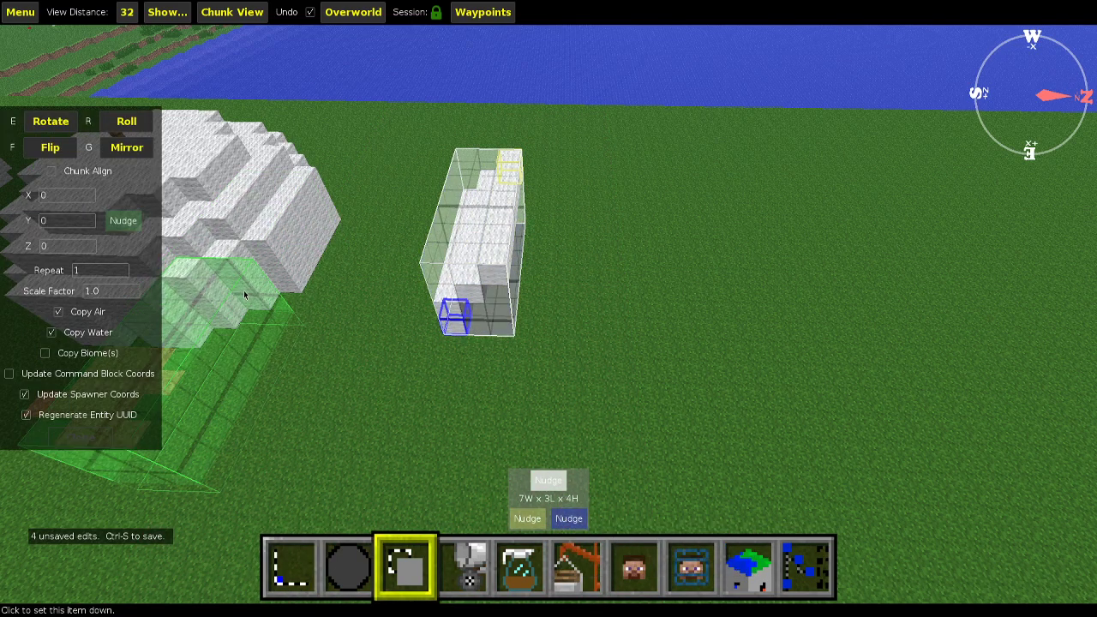
click(128, 223)
key(shift+d)
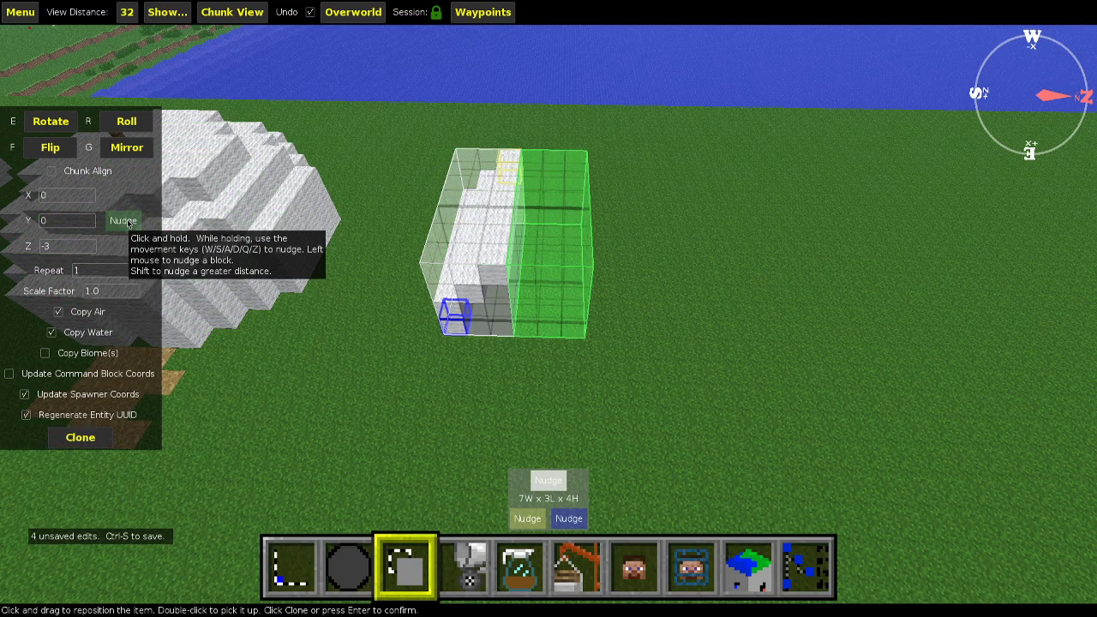
key(a)
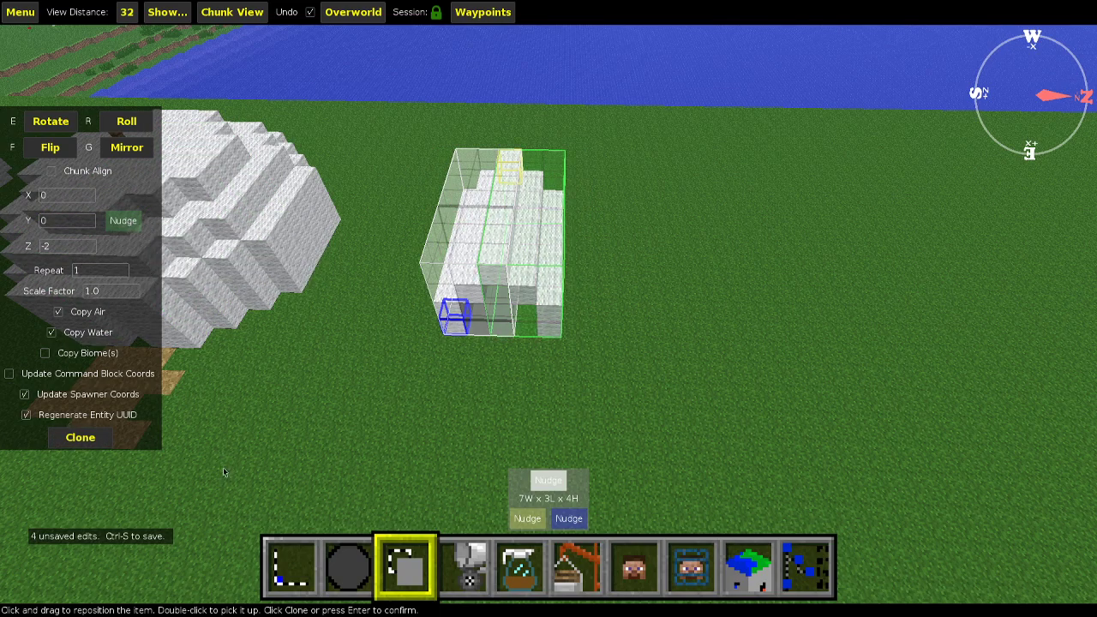
click(69, 438)
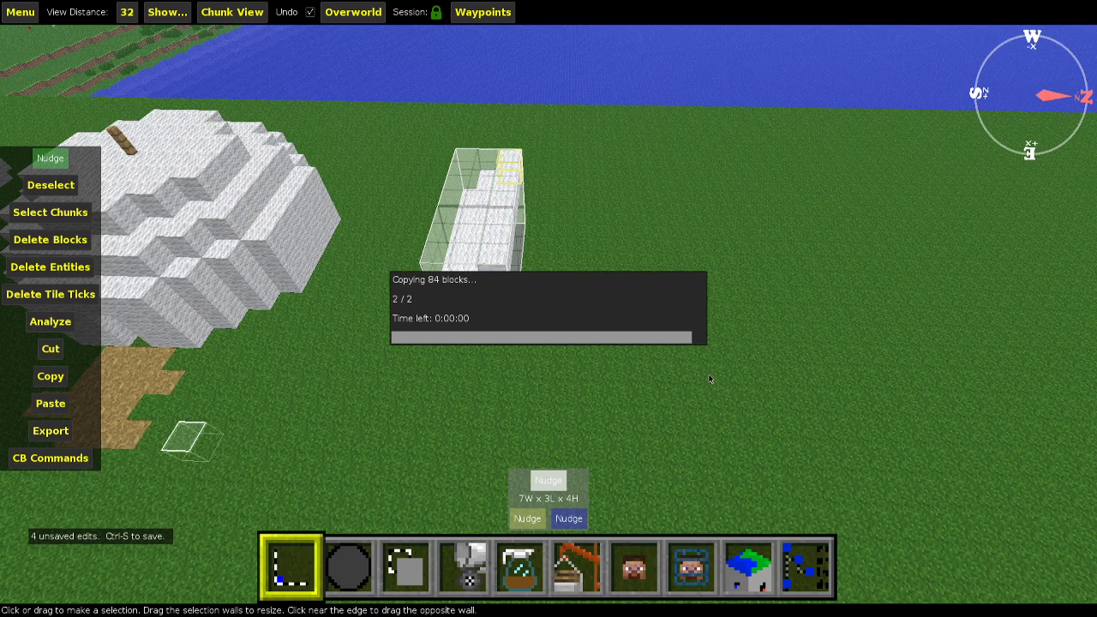
key(ctrl+d)
Stack three Oak Fence blocks into a centre pole inside the tent's east opening with a 1×1×1 brush.
key(w)
right_drag(468, 352, 456, 349)
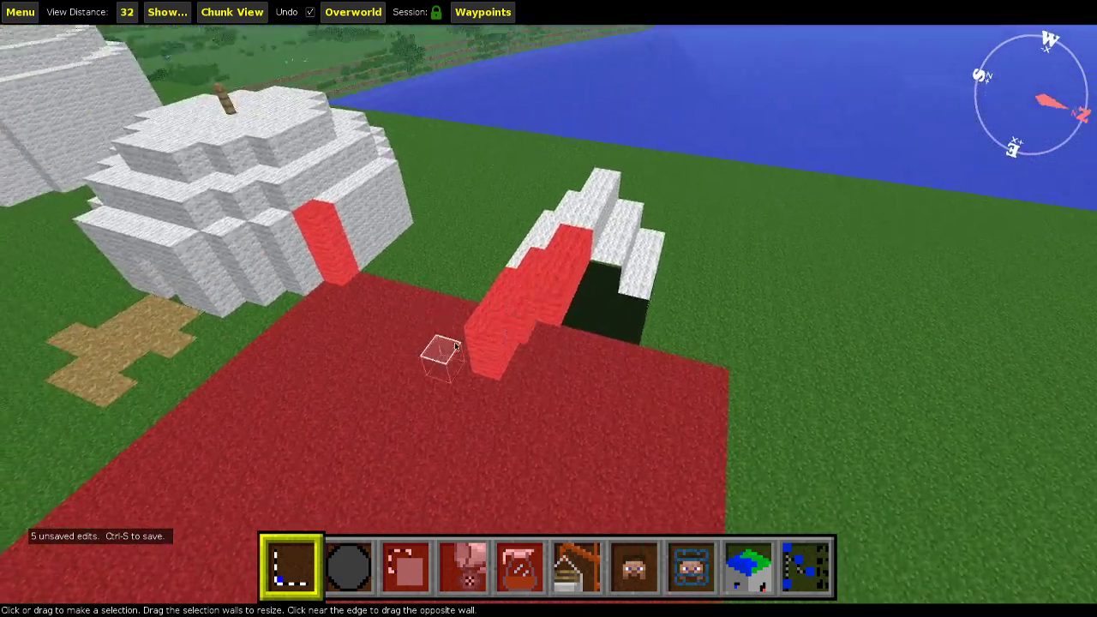
key(2)
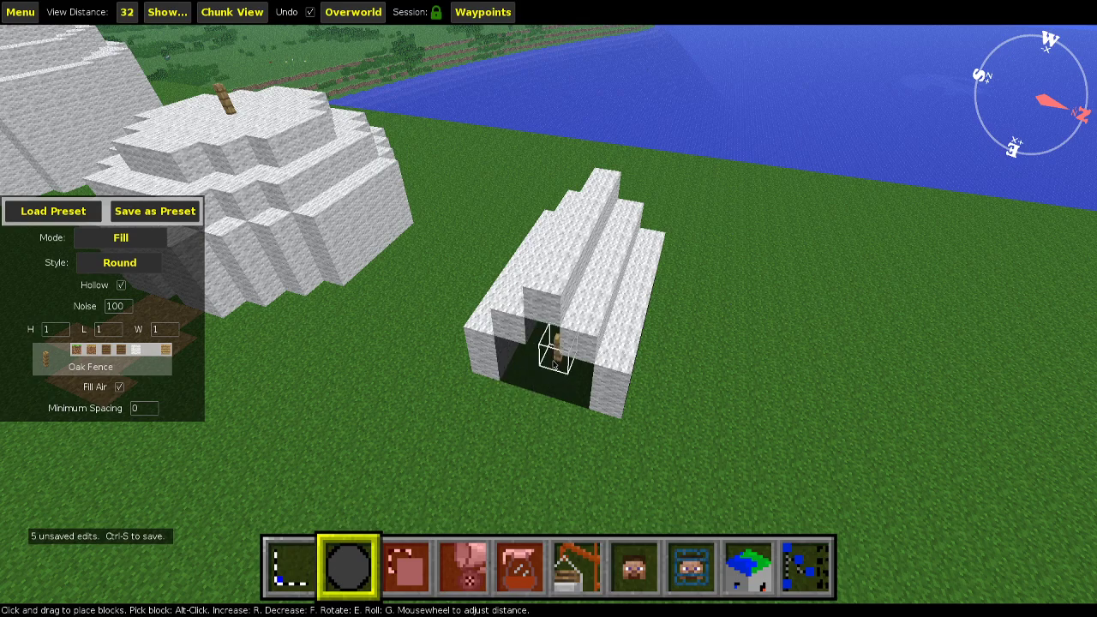
key(w)
key(s)
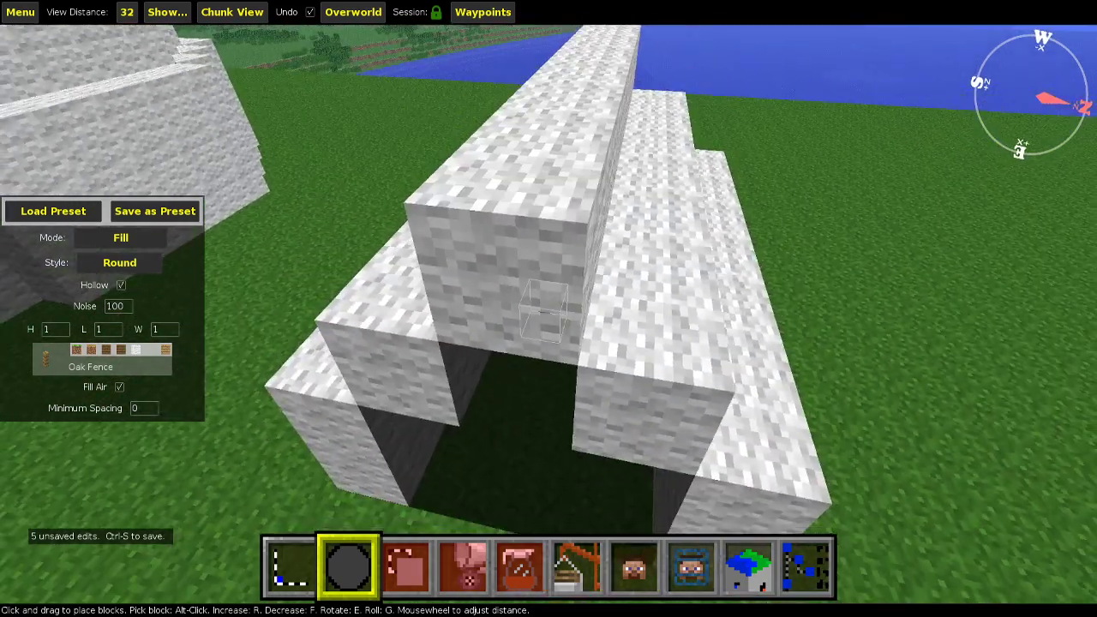
right_click(554, 365)
key(shift)
key(space)
right_click(511, 405)
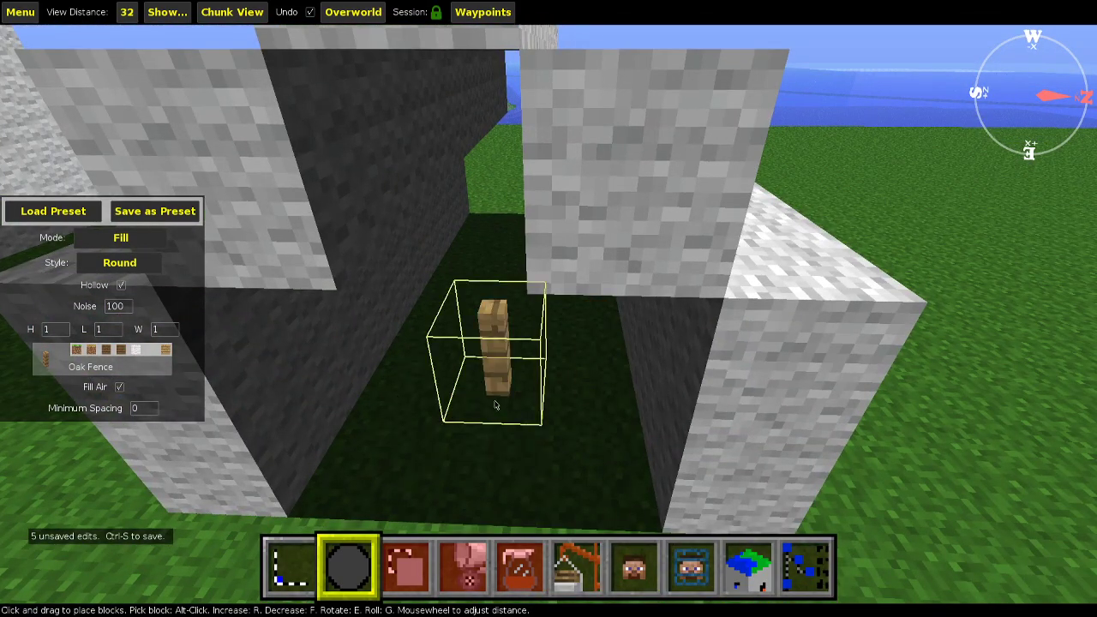
click(496, 400)
click(485, 309)
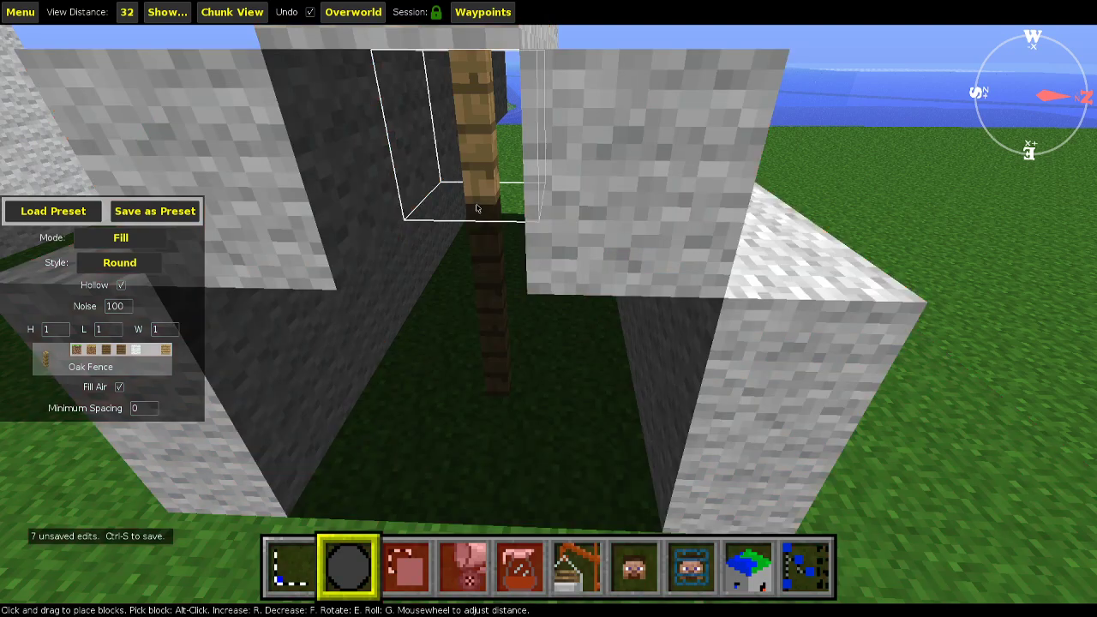
click(475, 209)
Stack Oak Fence blocks from the ground up to the ridge inside the tent's west opening.
right_click(475, 209)
key(w)
right_click(366, 235)
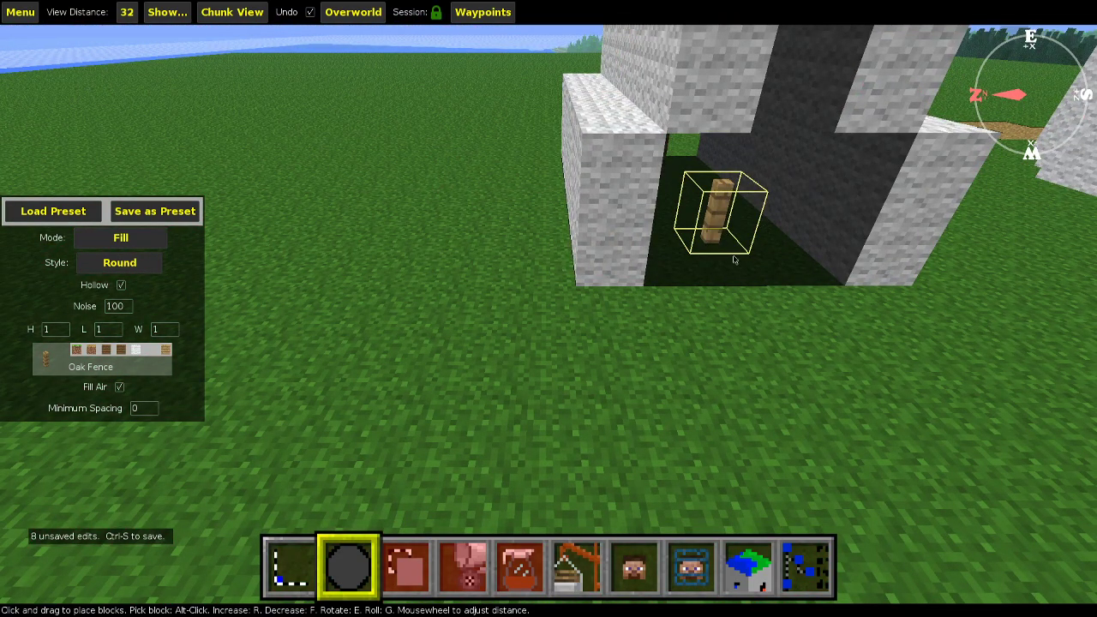
click(738, 256)
key(d)
key(a)
key(space)
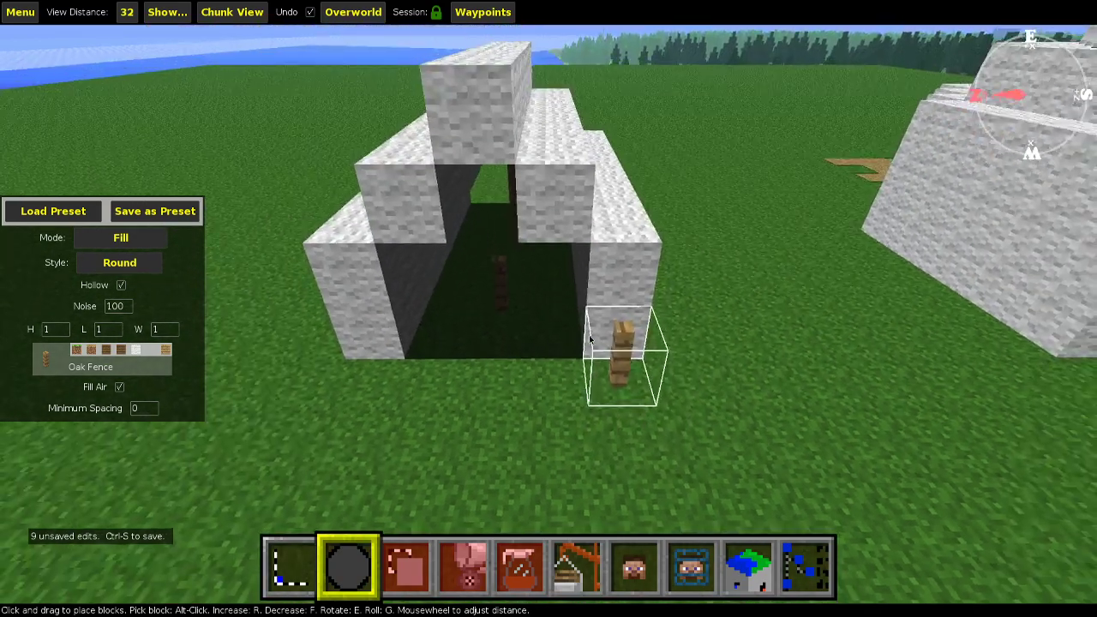
click(501, 261)
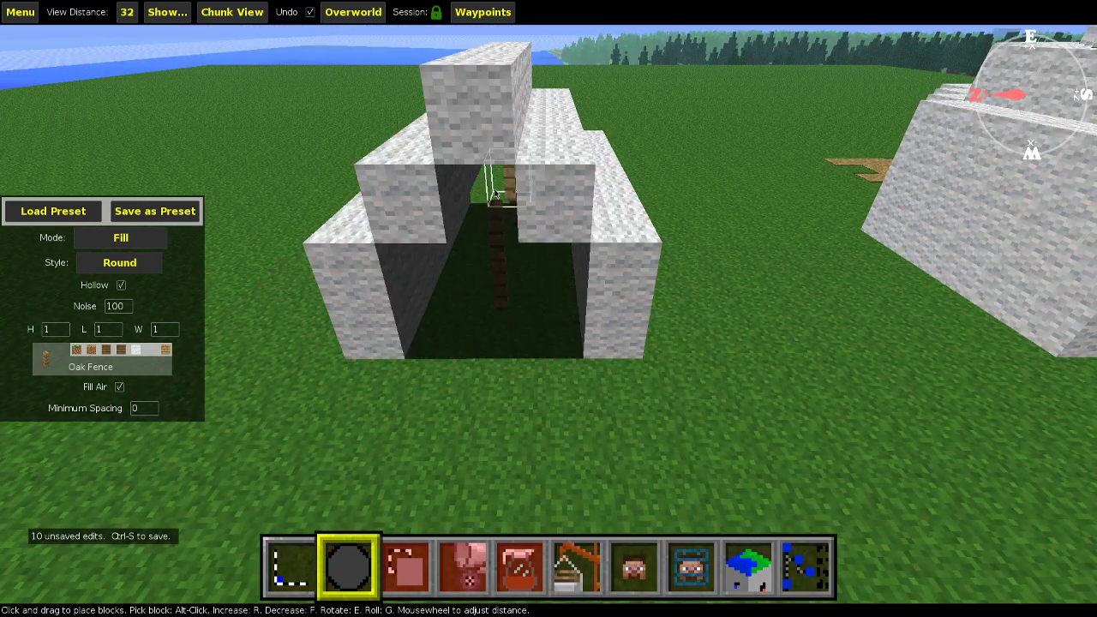
click(484, 210)
key(1)
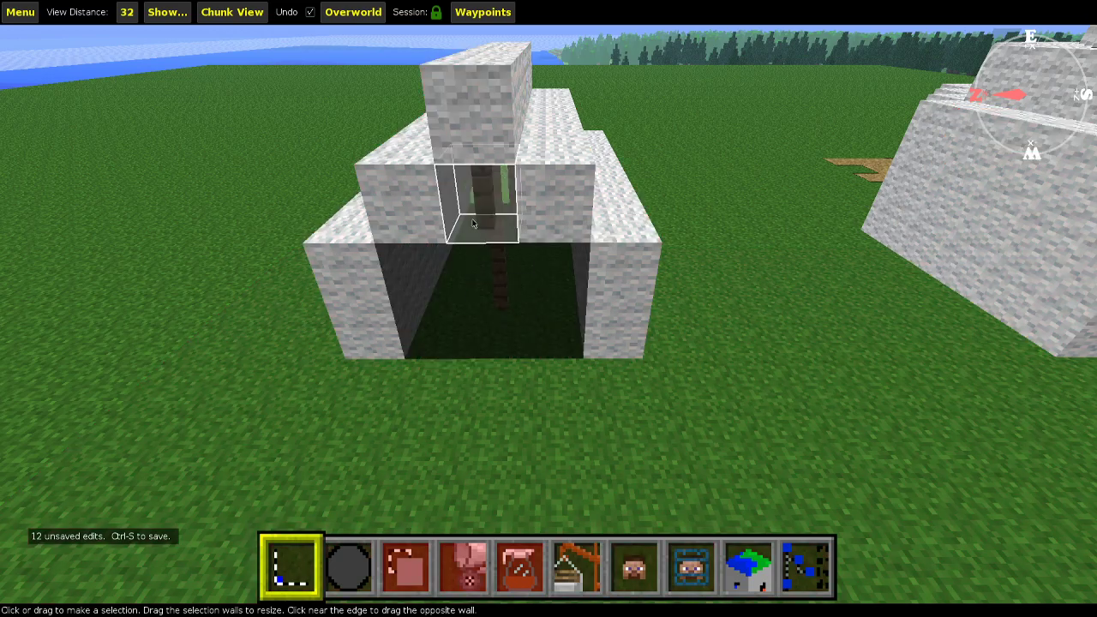
key(shift)
key(a)
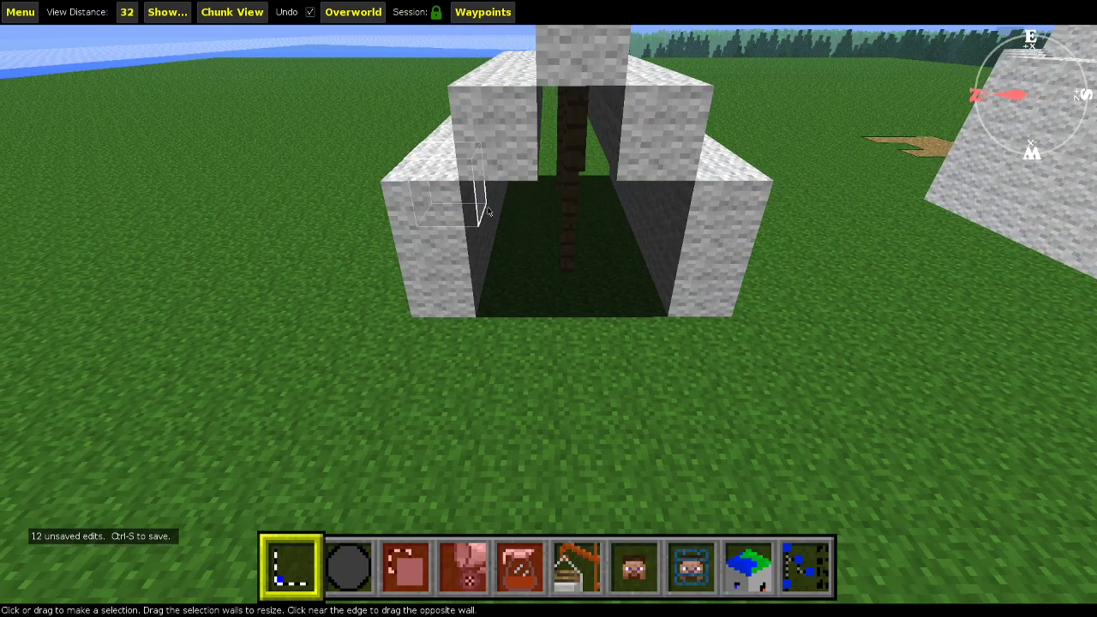
Fill the 7W × 3L × 1H ground layer inside the ridge tent with Path blocks, and deselect.
key(shift)
drag(512, 176, 658, 294)
key(4)
key(4)
text(path)
key(Return)
key(Return)
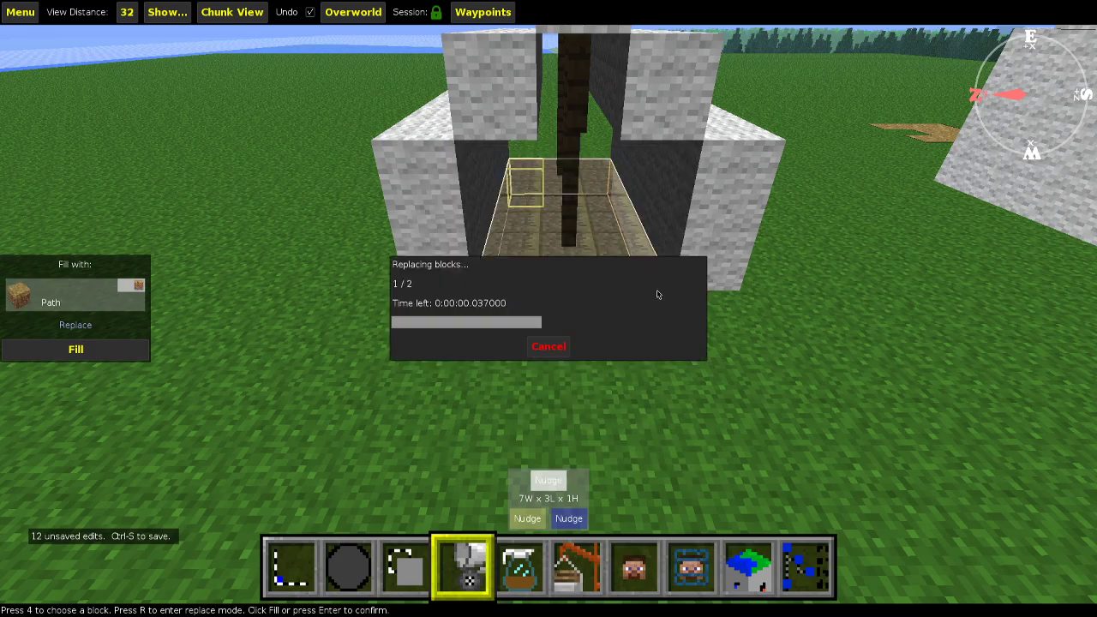
key(ctrl+d)
Inspect the ridge tent and the two wool huts from several sides and from above.
key(space)
right_click(735, 289)
key(d)
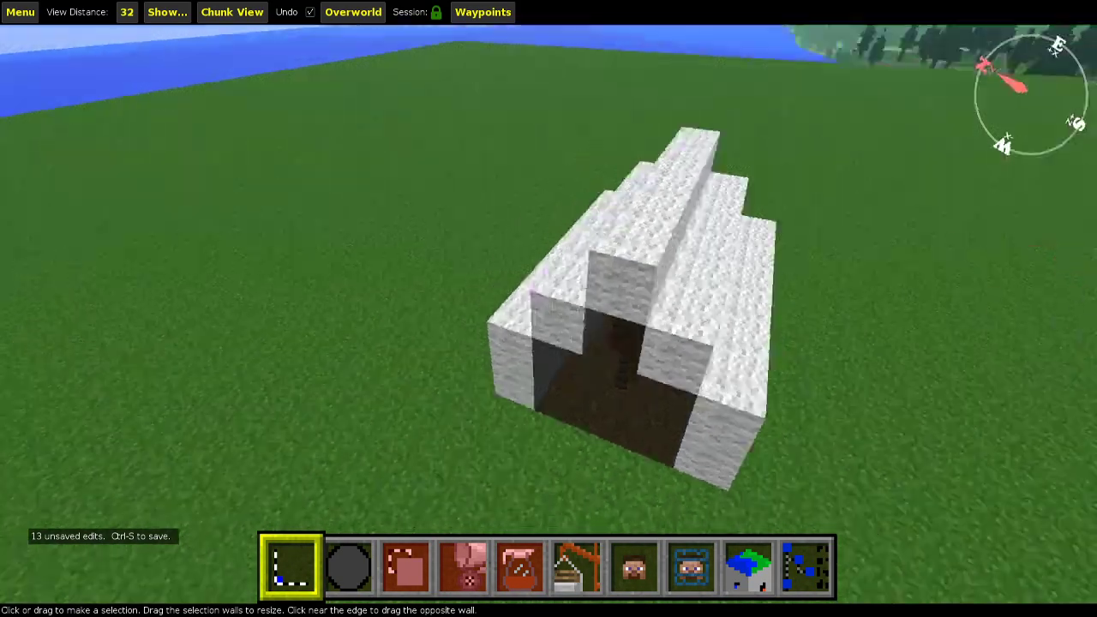
key(s)
right_click(730, 256)
right_click(731, 256)
right_click(732, 243)
key(space)
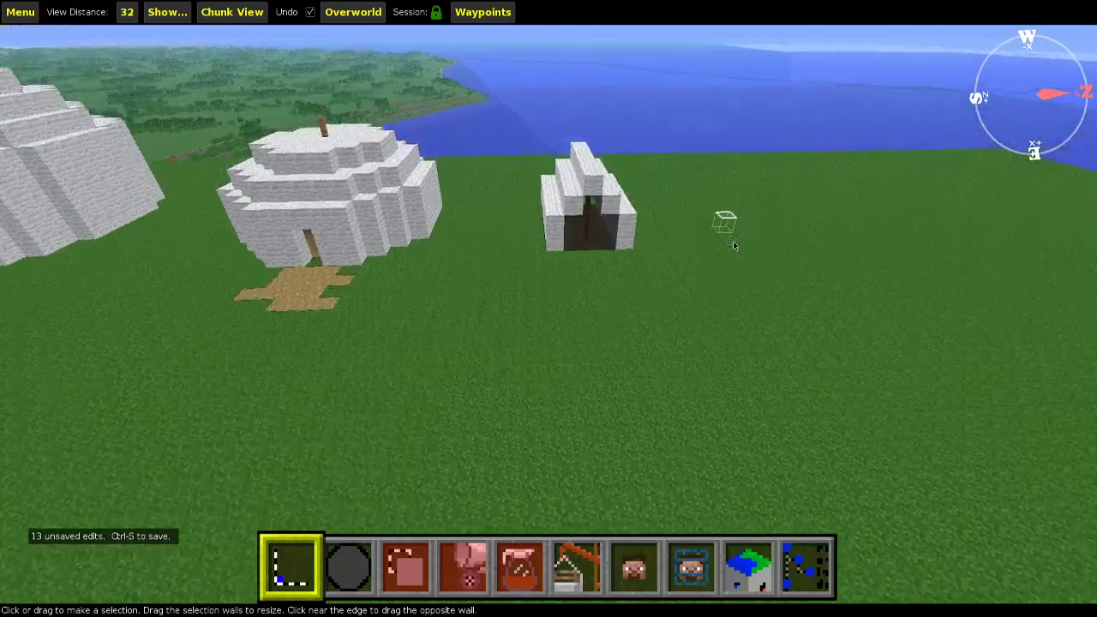
right_click(733, 240)
key(d)
right_click(727, 240)
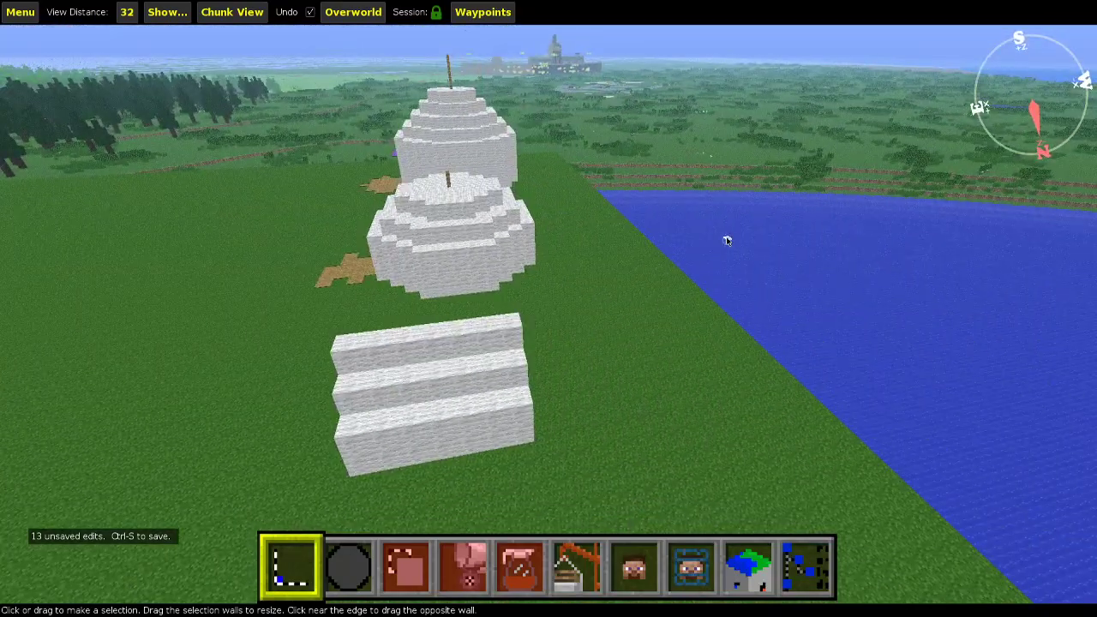
right_click(727, 239)
key(d)
key(d)
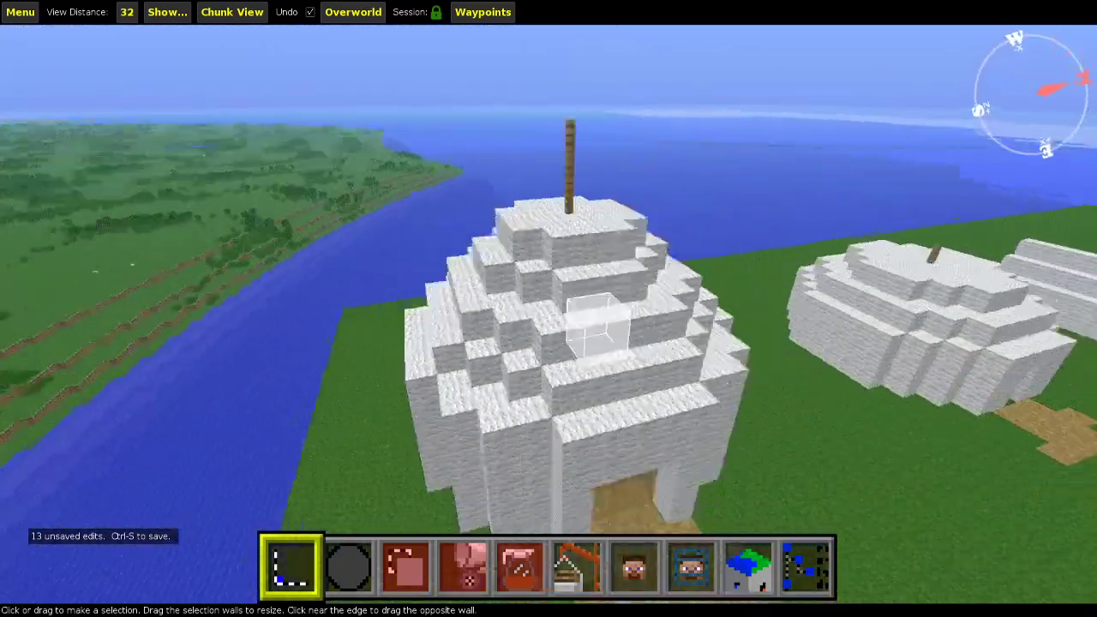
right_click(732, 238)
key(s)
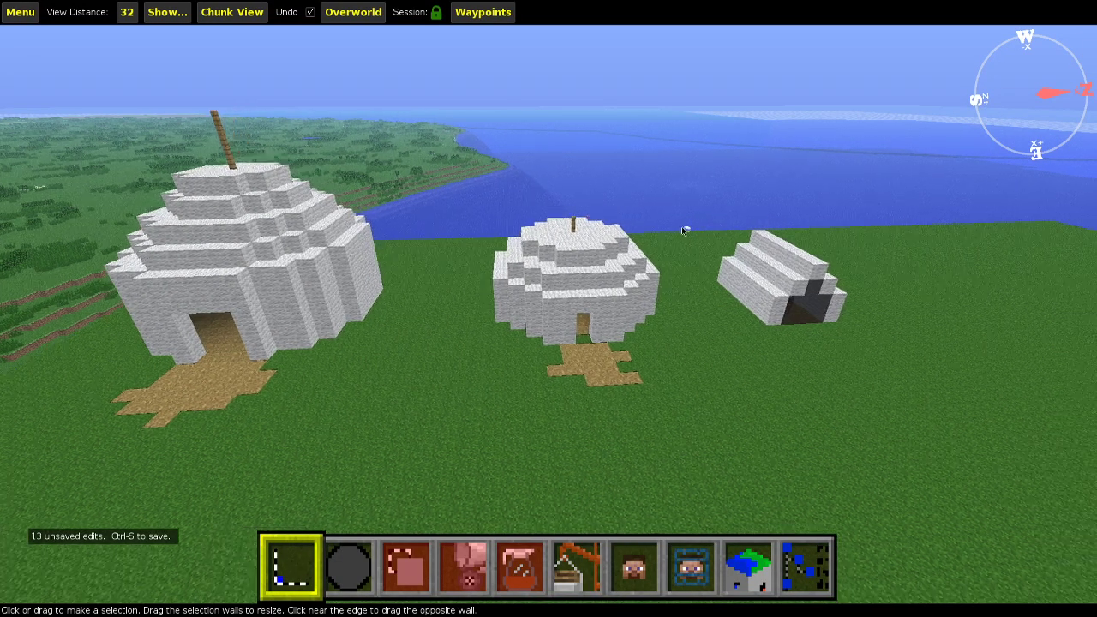
key(w)
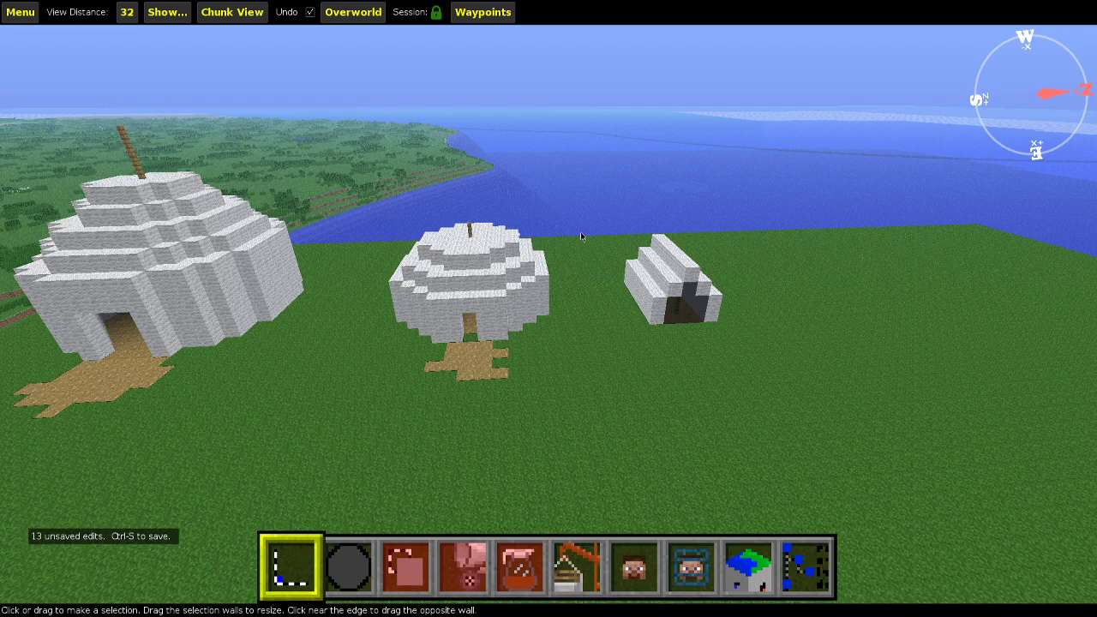
key(a)
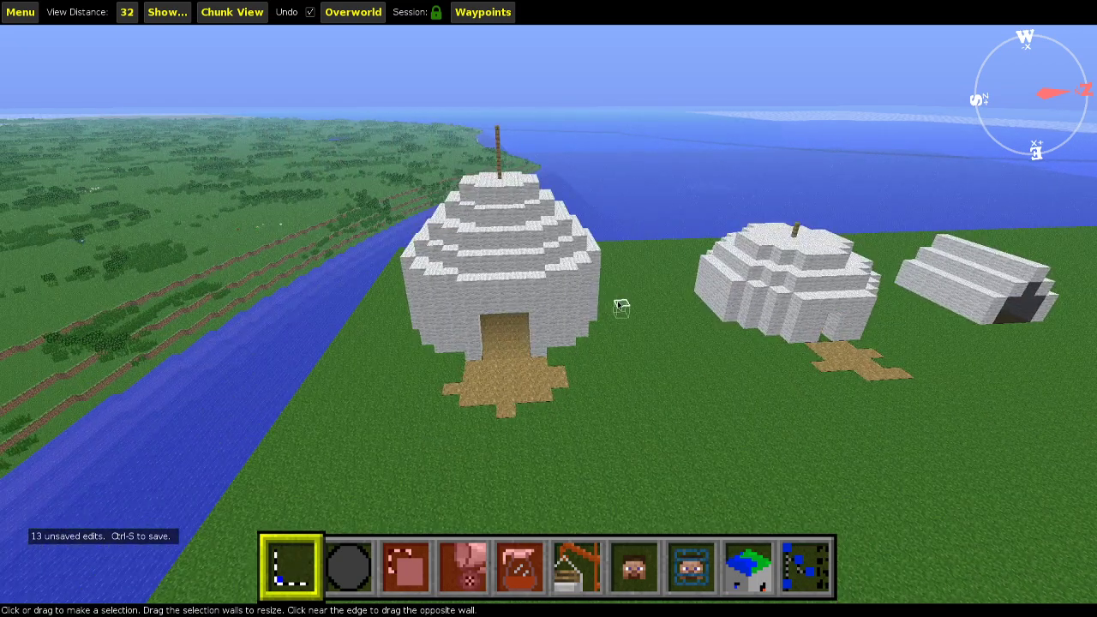
key(d)
key(s)
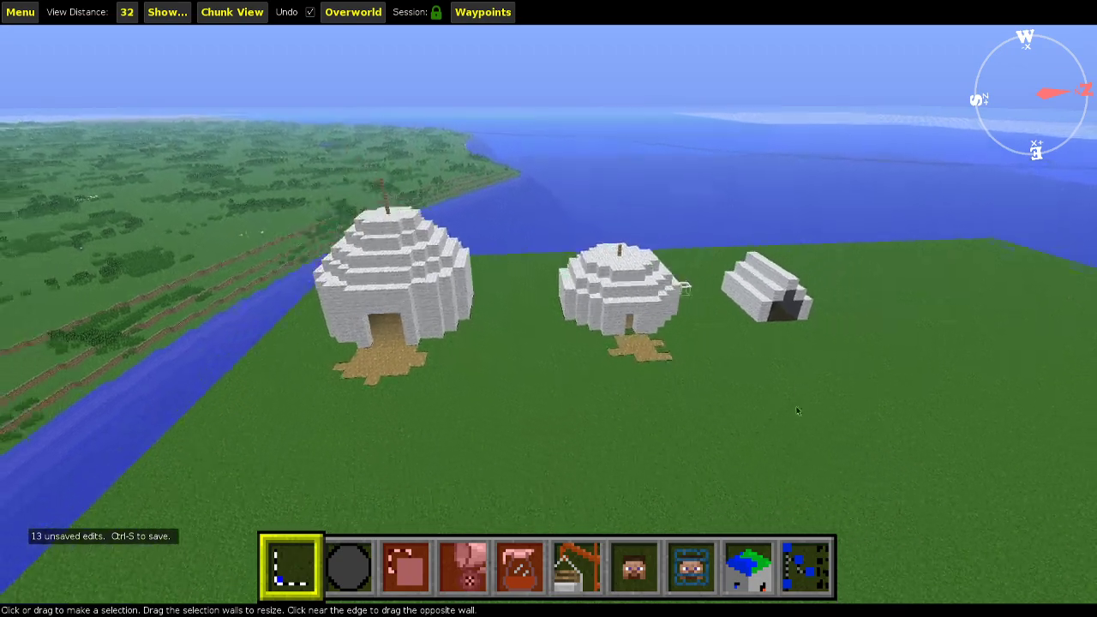
right_click(796, 389)
key(s)
right_click(734, 408)
key(w)
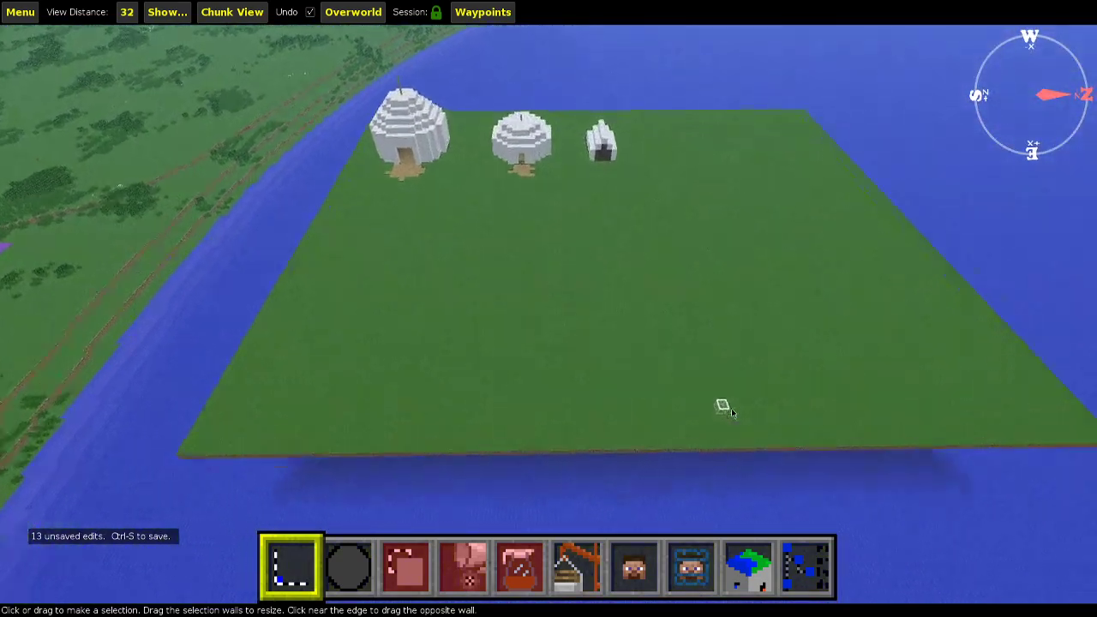
Save the world with the finished ridge tent and huts.
key(space)
key(ctrl+s)
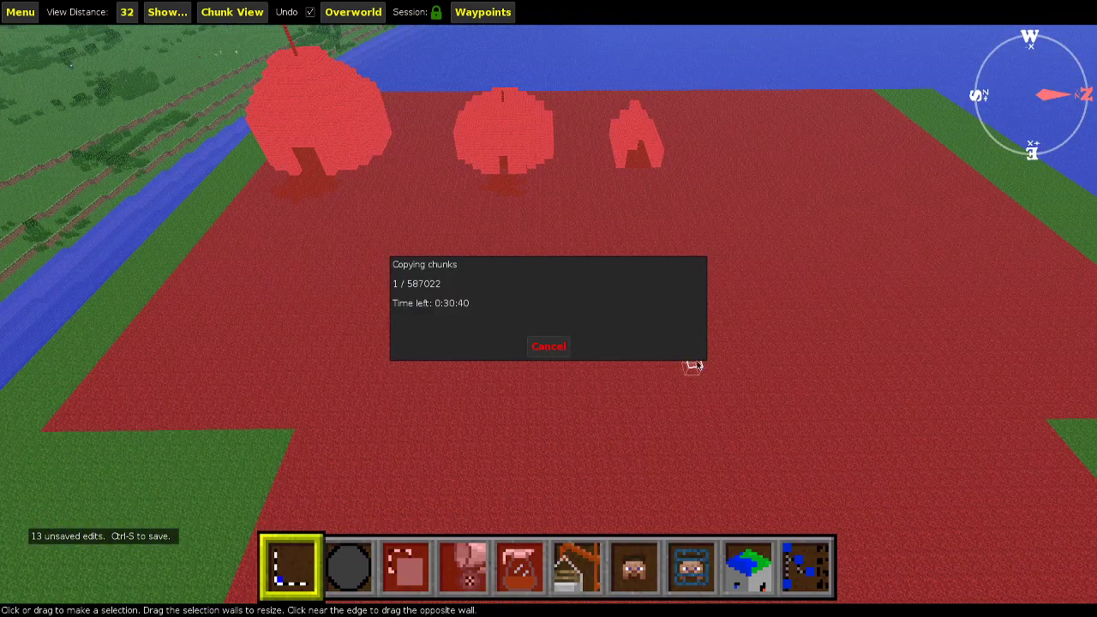
right_click(669, 327)
key(w)
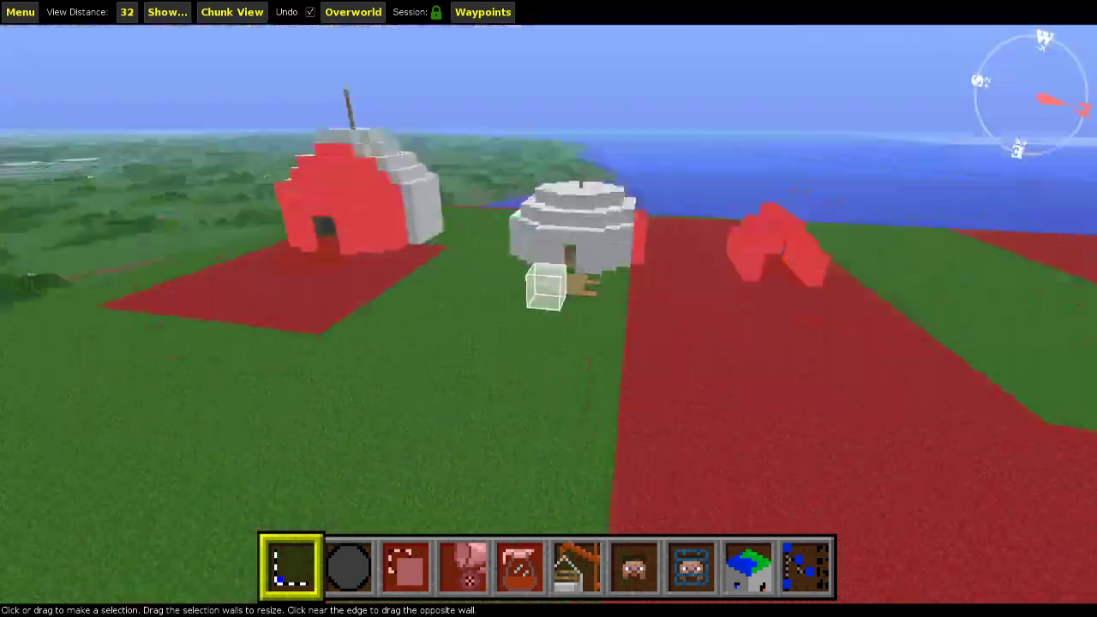
key(w)
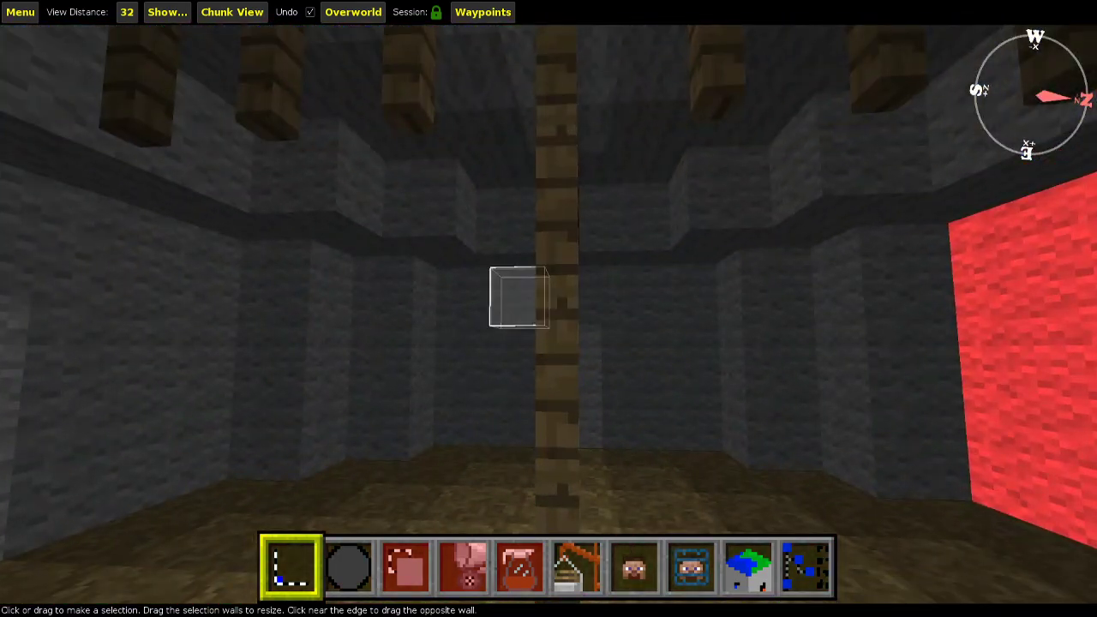
key(s)
right_click(665, 316)
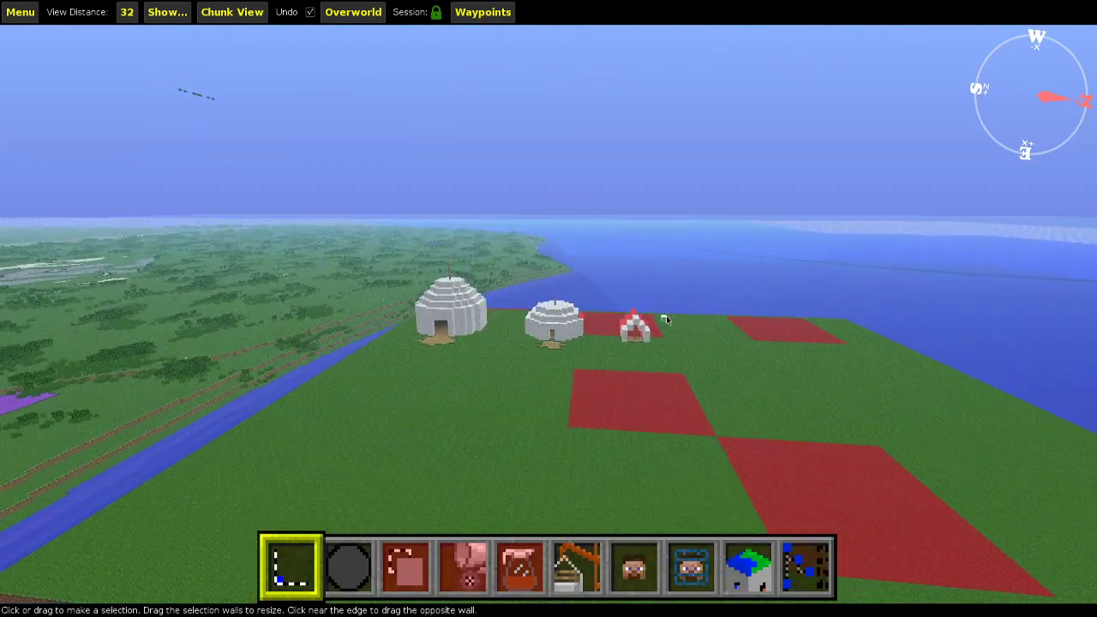
key(w)
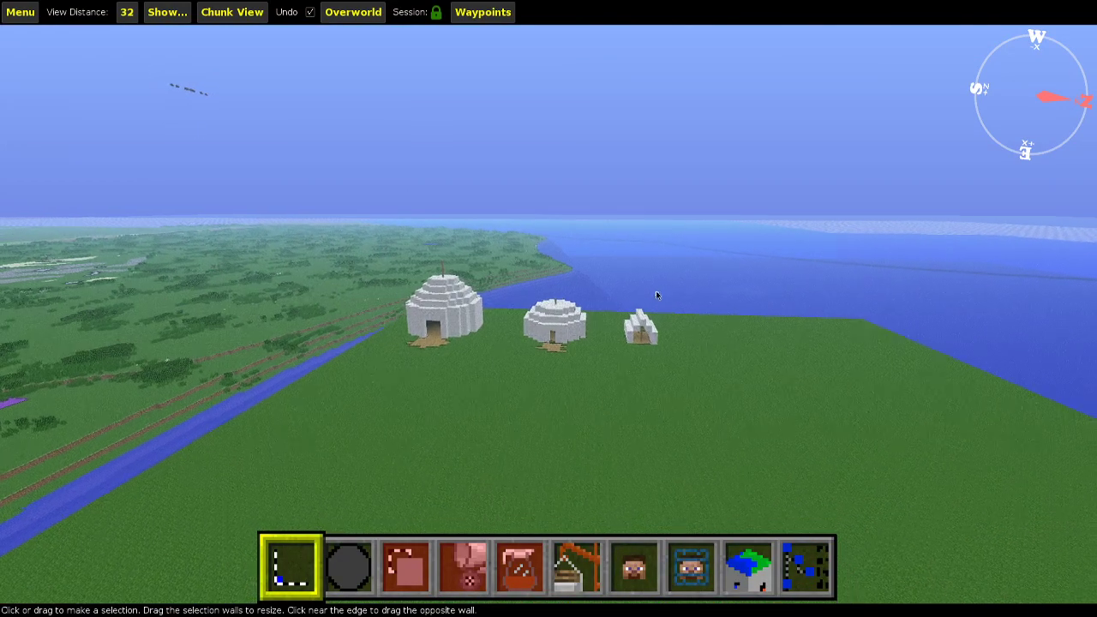
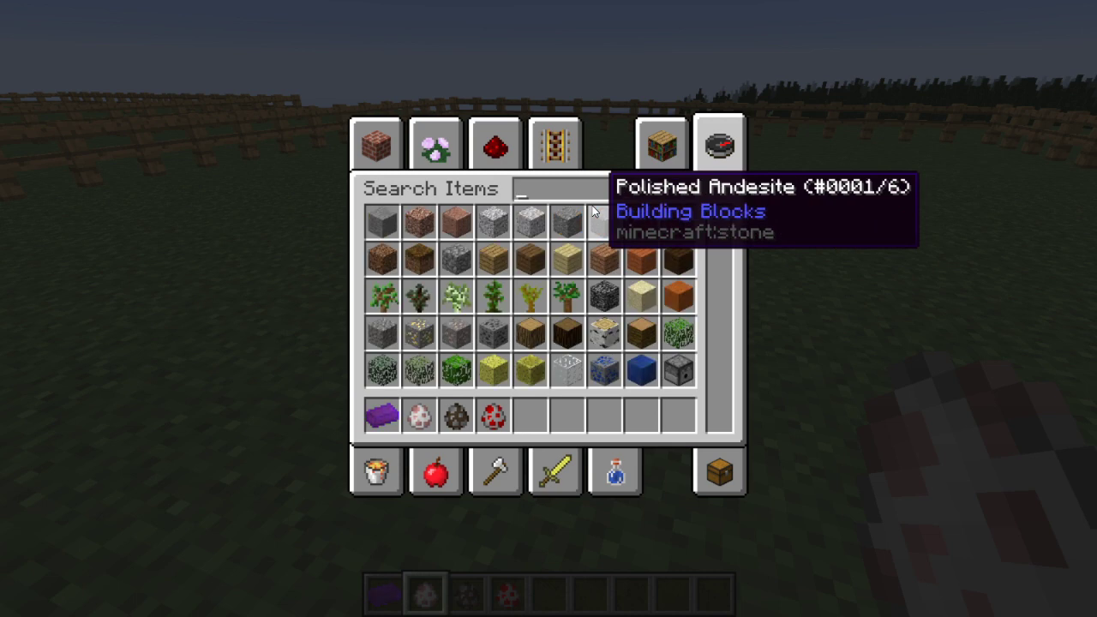
In Minecraft, search the creative inventory for "hors" and put the Spawn Horse egg in the fifth hotbar slot.
text(hors)
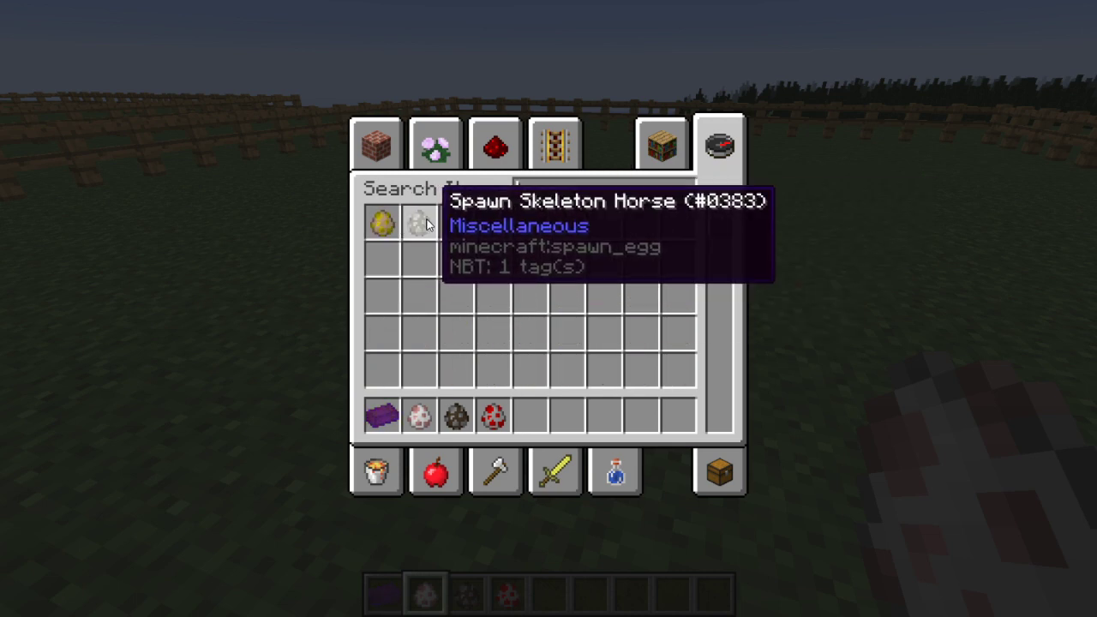
click(382, 223)
click(528, 417)
key(Escape)
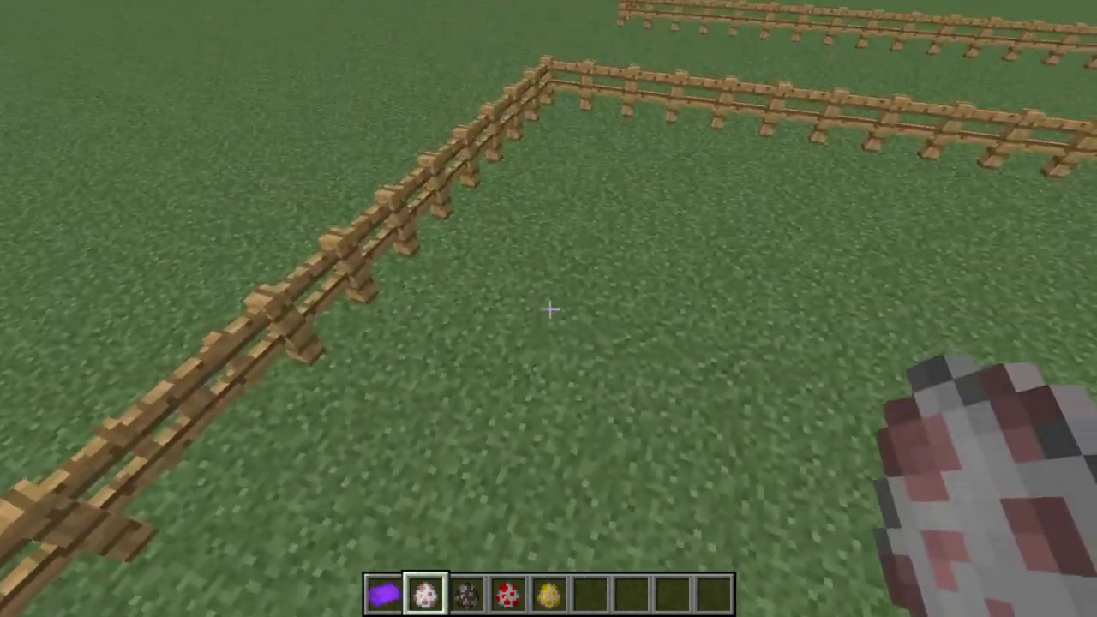
Spawn a flock of sheep spread across the first fenced pen.
right_click(548, 308)
key(w)
right_click(549, 308)
right_click(549, 308)
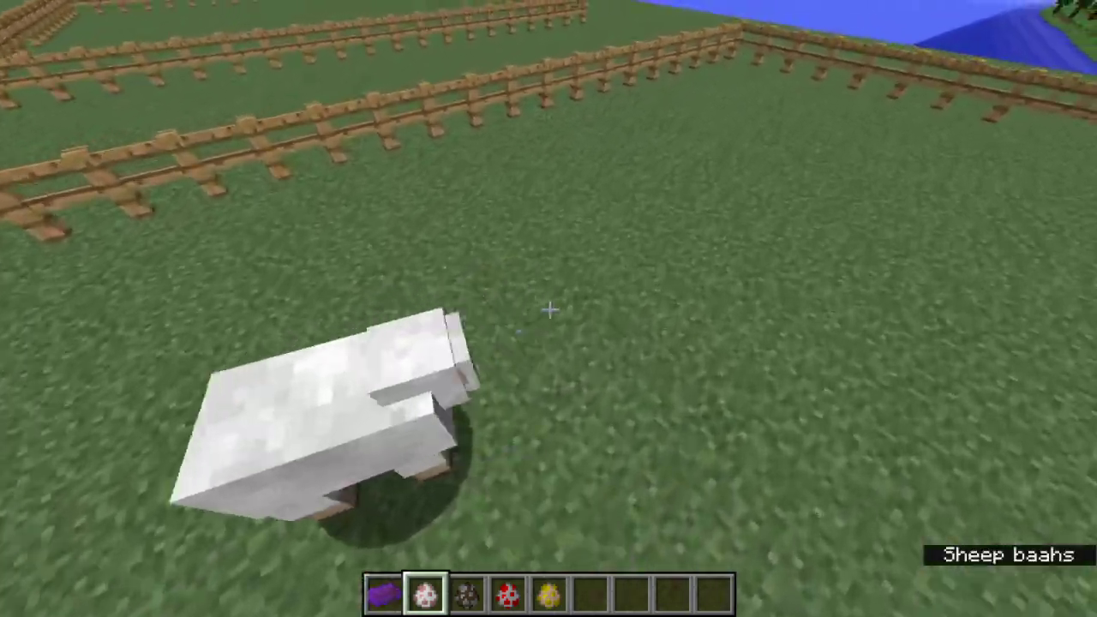
right_click(550, 308)
right_click(549, 308)
right_click(549, 308)
key(w)
right_click(550, 308)
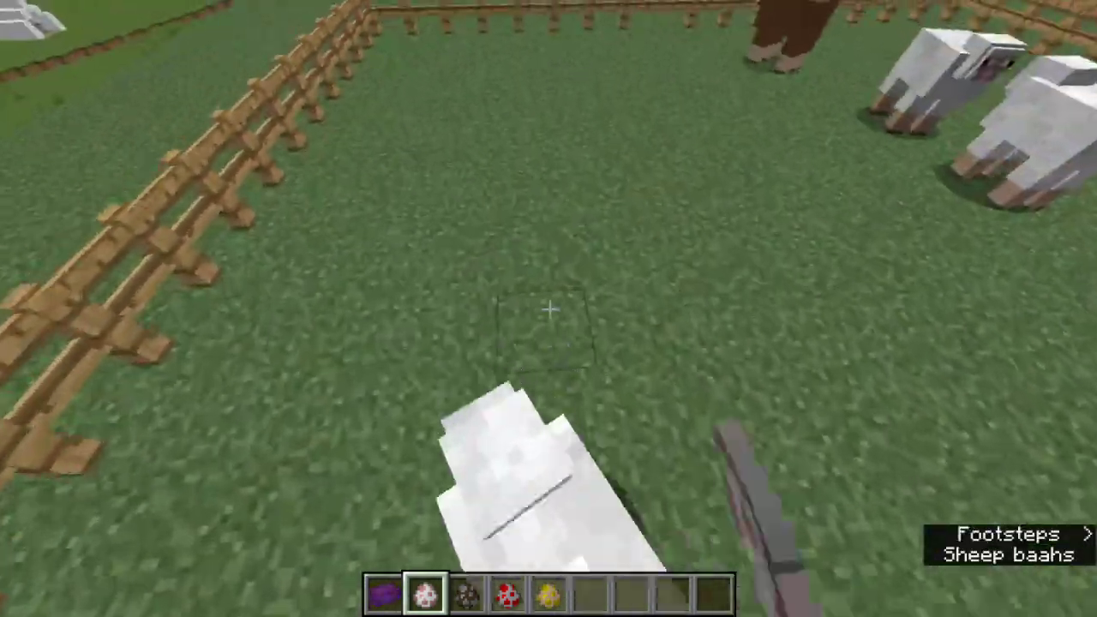
right_click(549, 308)
key(w)
right_click(549, 309)
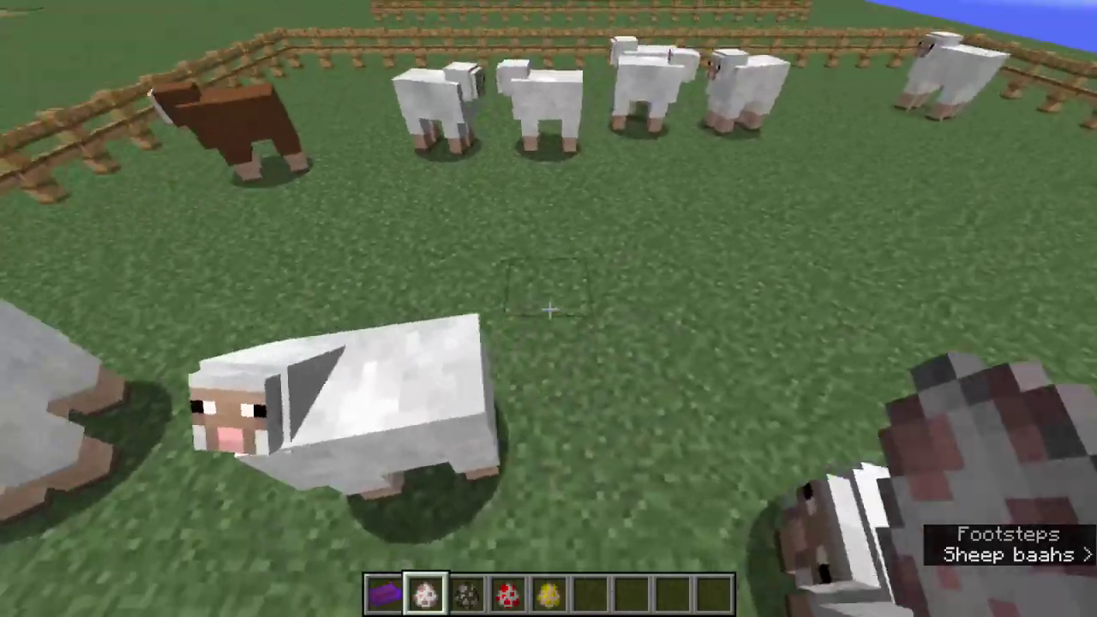
right_click(549, 309)
Spawn a herd of cows across the fenced pen next to the sheep.
key(3)
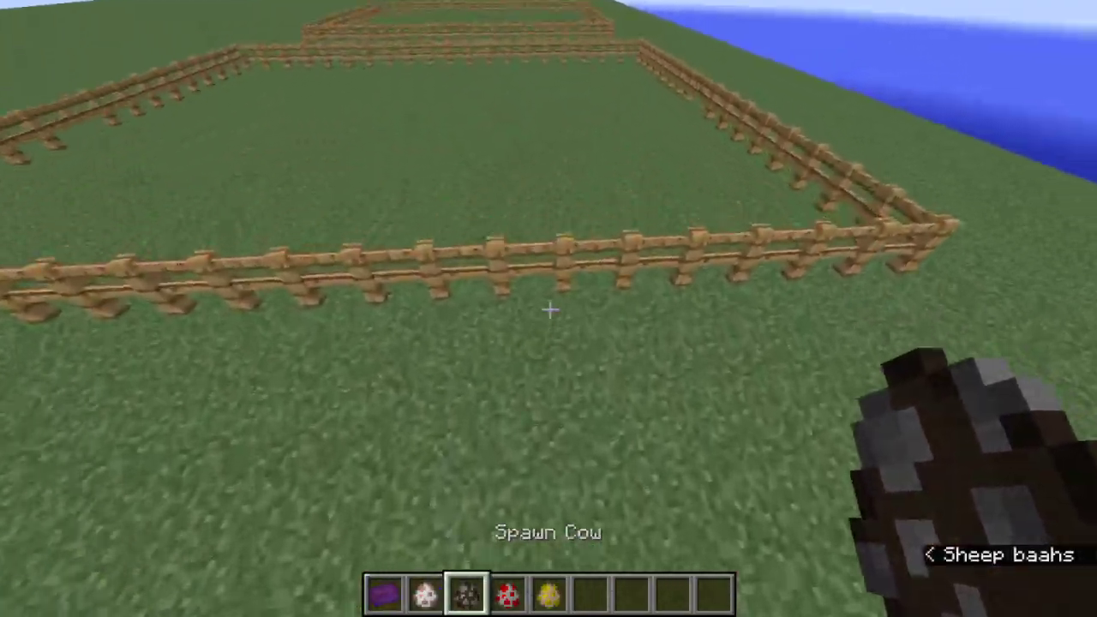
right_click(549, 309)
right_click(549, 308)
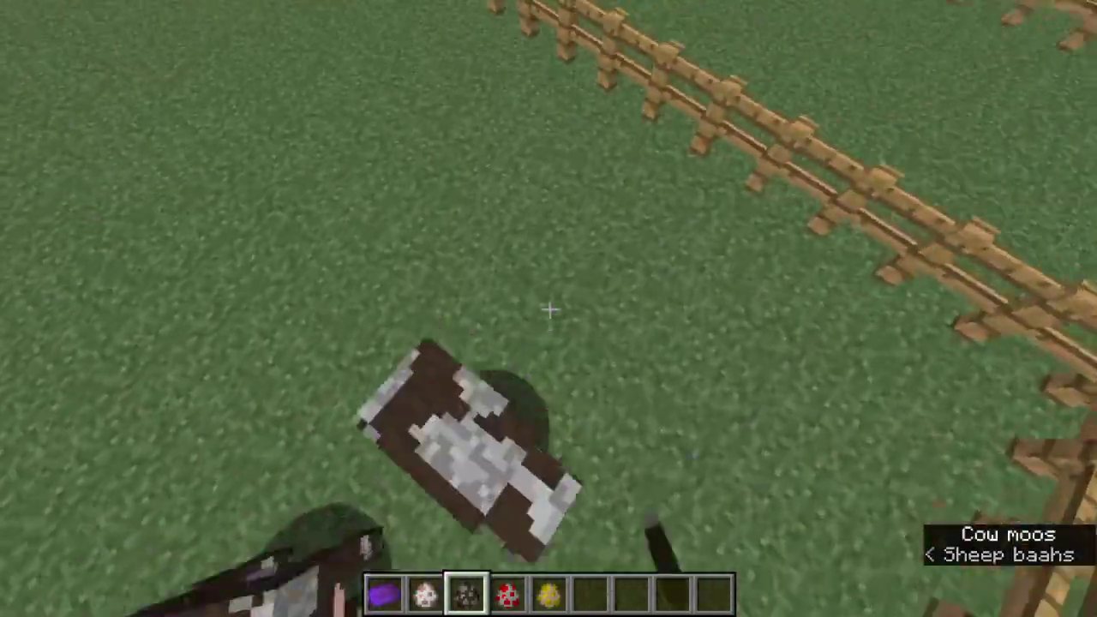
right_click(550, 309)
right_click(549, 308)
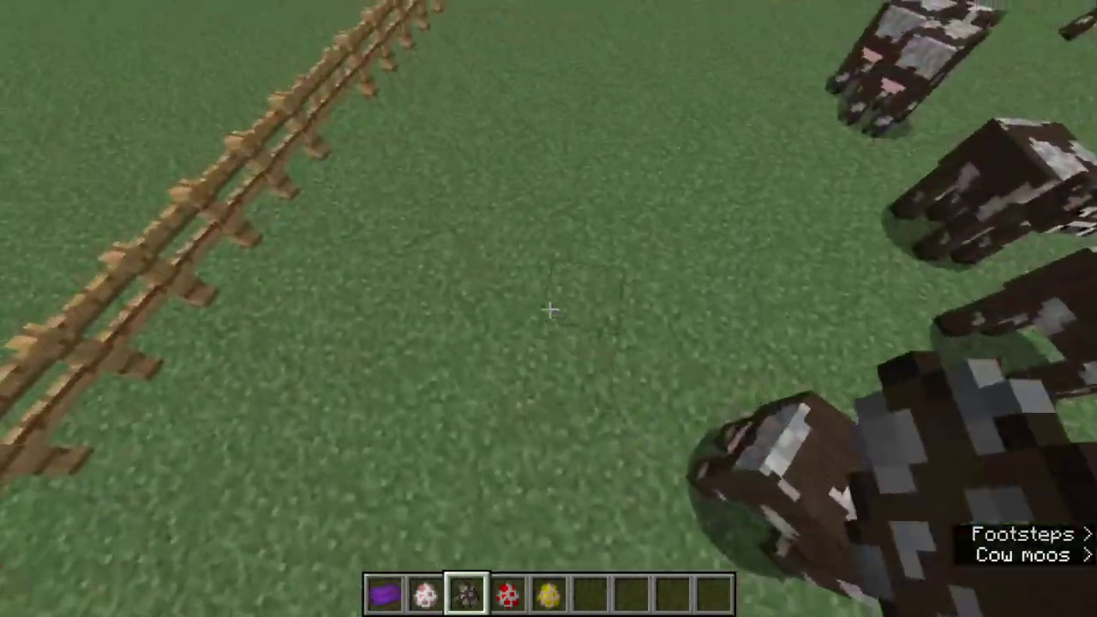
right_click(549, 308)
right_click(549, 308)
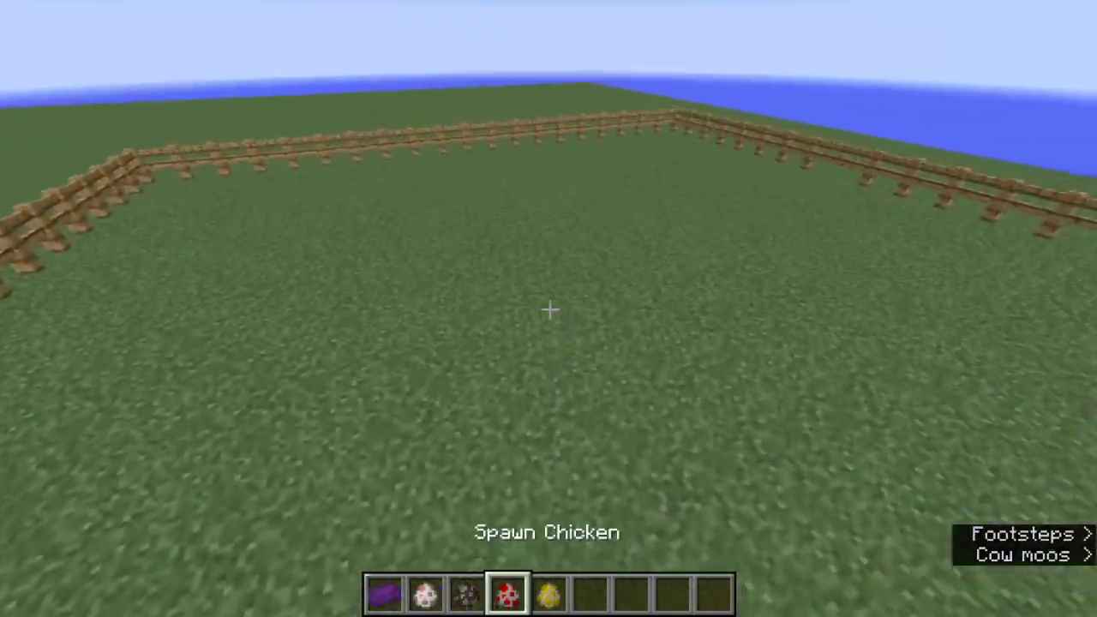
Spawn several horses in the empty fenced pen beyond the cows.
key(6)
right_click(550, 309)
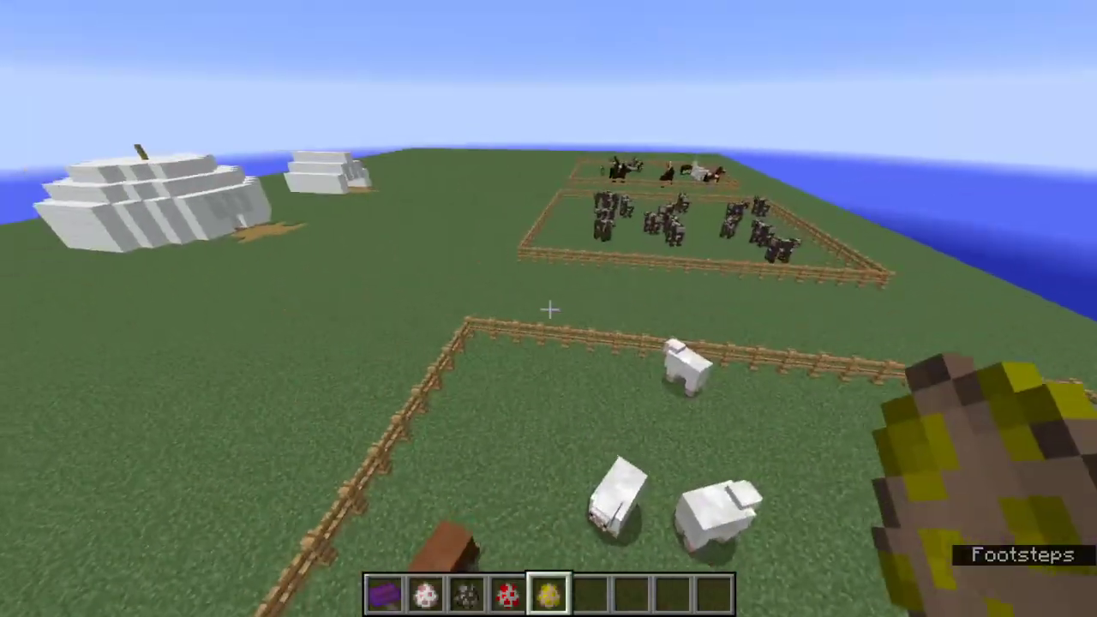
Spawn chickens among the sheep in their pen.
key(w)
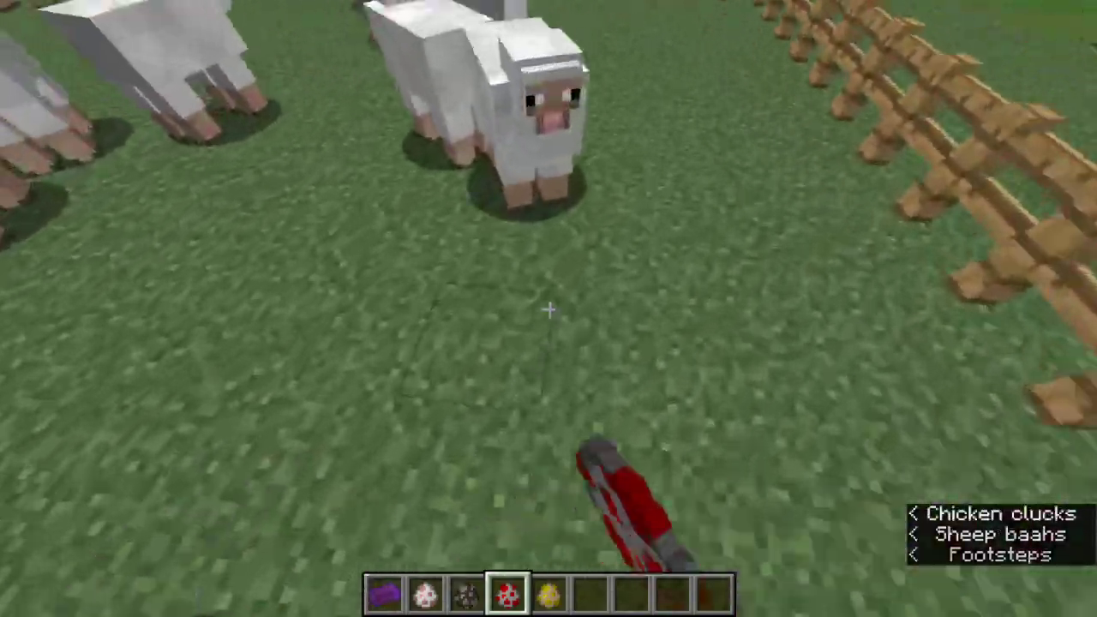
right_click(549, 309)
right_click(550, 309)
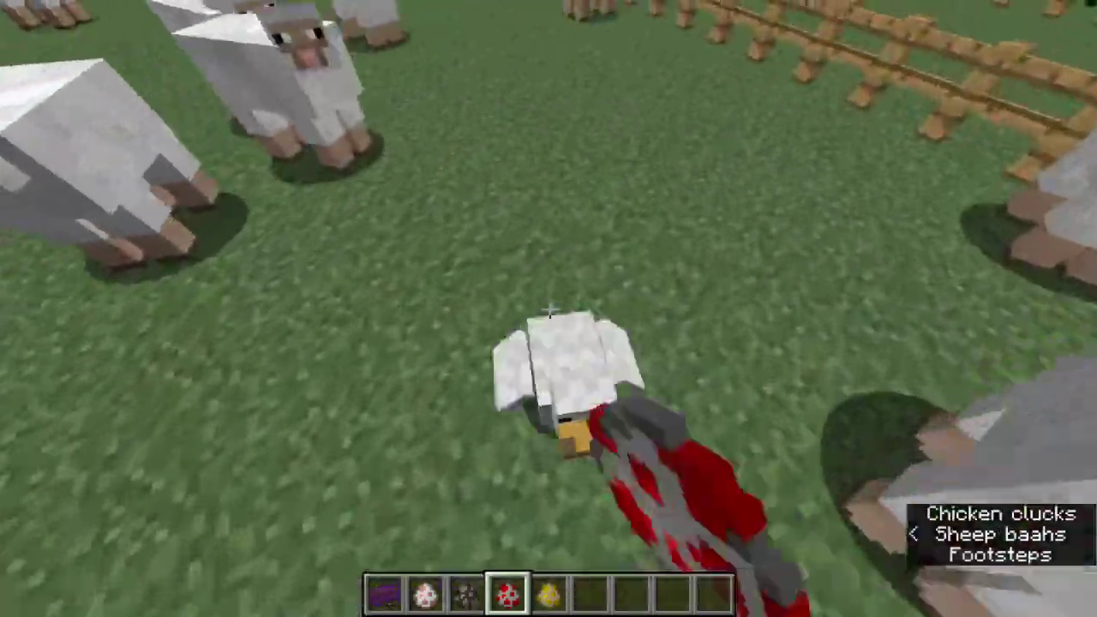
right_click(549, 309)
key(w)
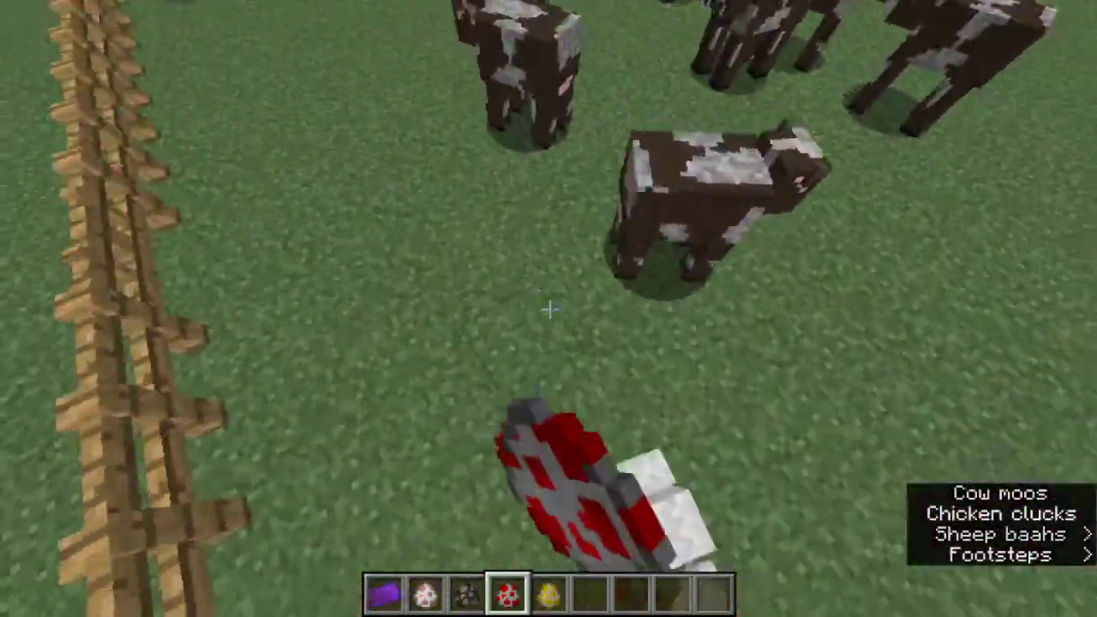
Spawn more chickens among the cows and the horses in their pens.
key(w)
right_click(549, 309)
right_click(549, 309)
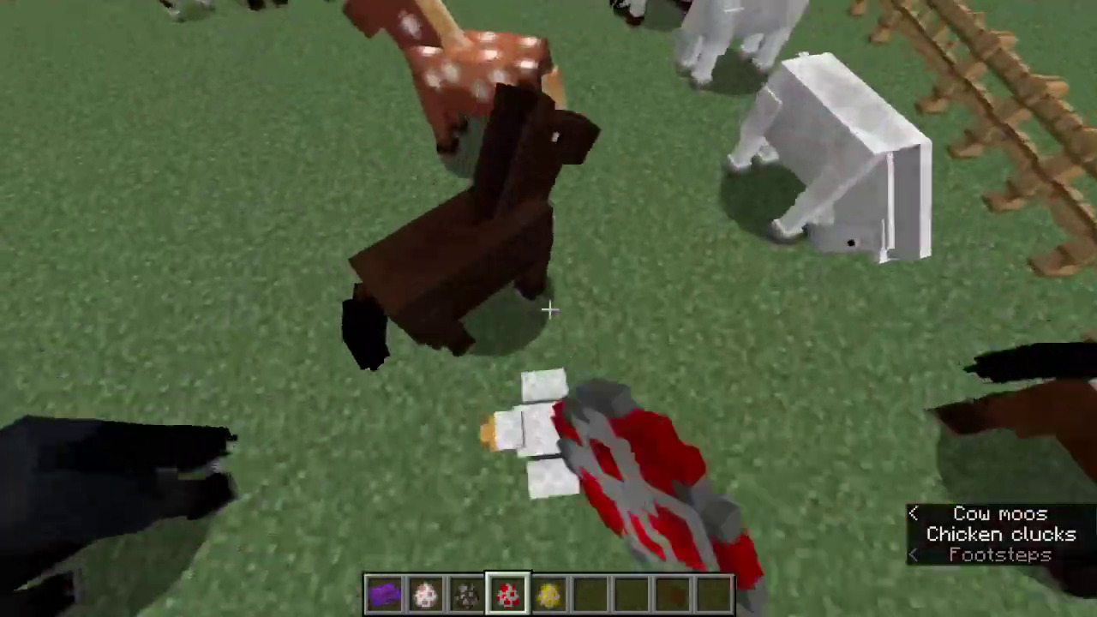
right_click(550, 309)
right_click(549, 309)
key(w)
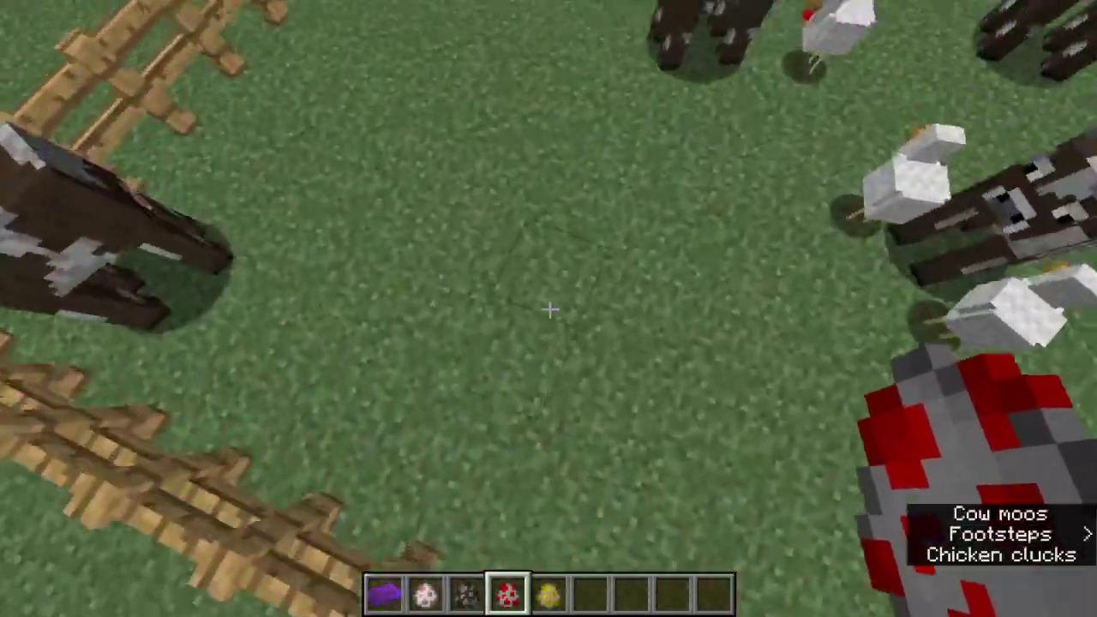
key(w)
right_click(550, 309)
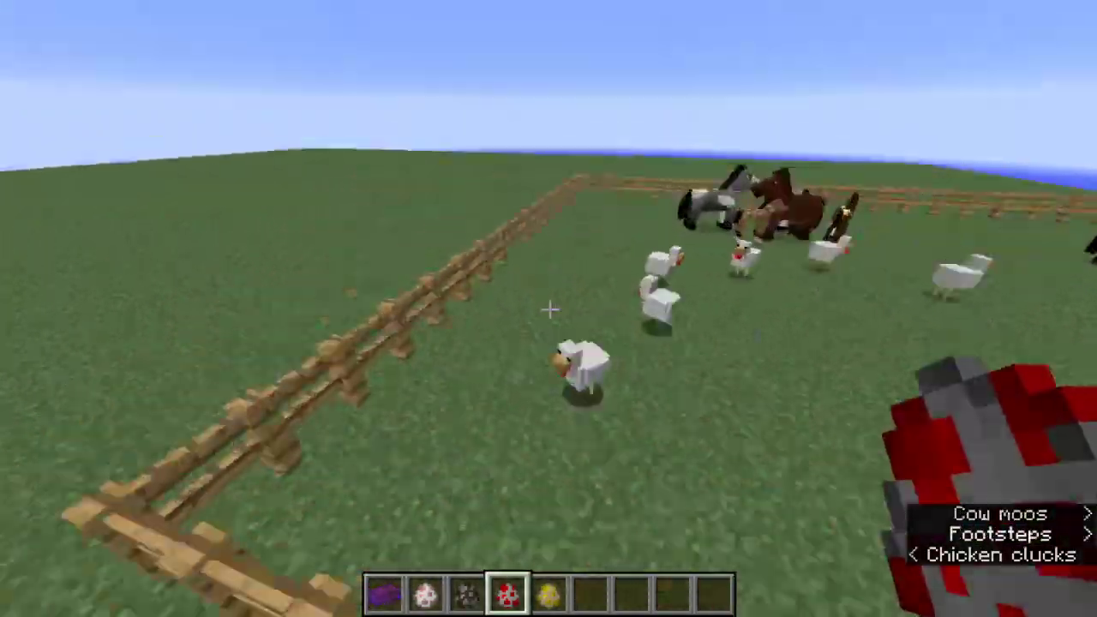
key(w)
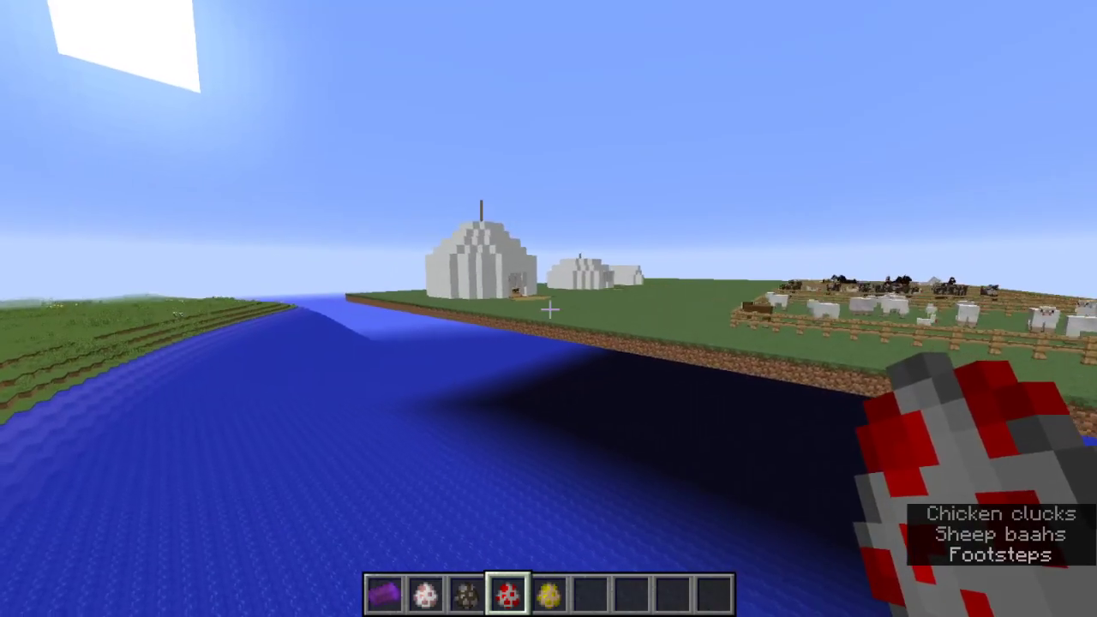
key(w)
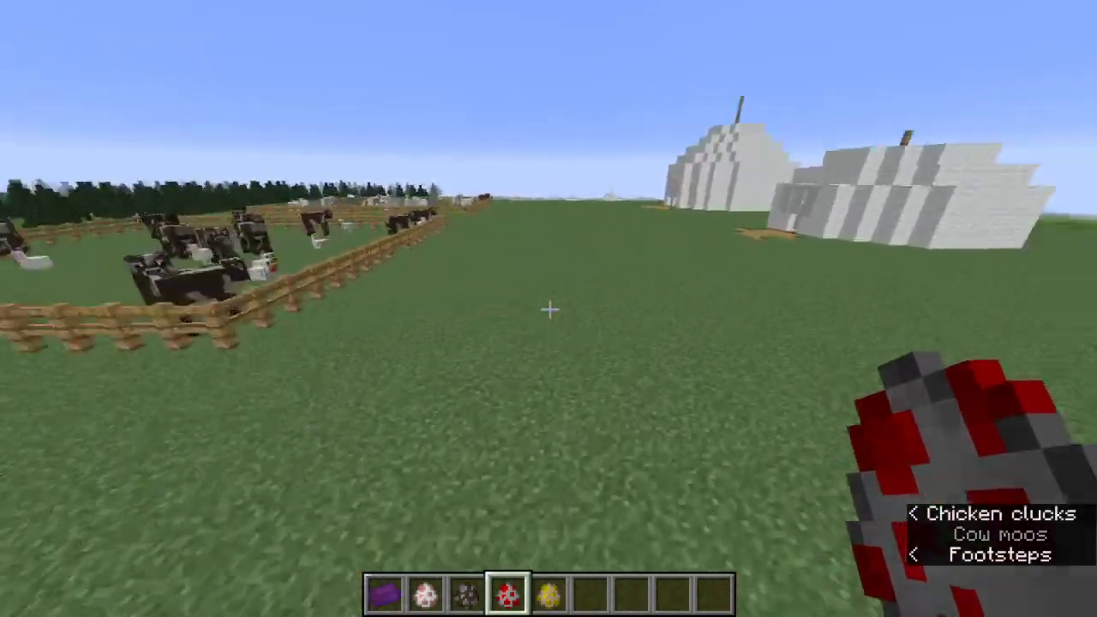
key(w)
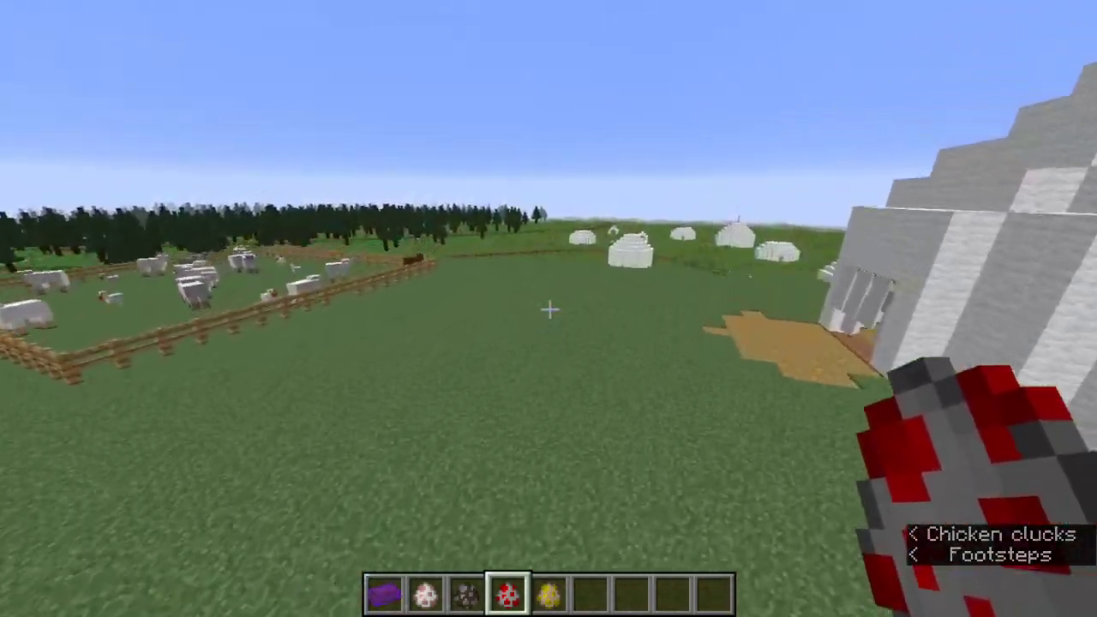
Look over the stocked sheep, cow and horse pens from the air.
key(space)
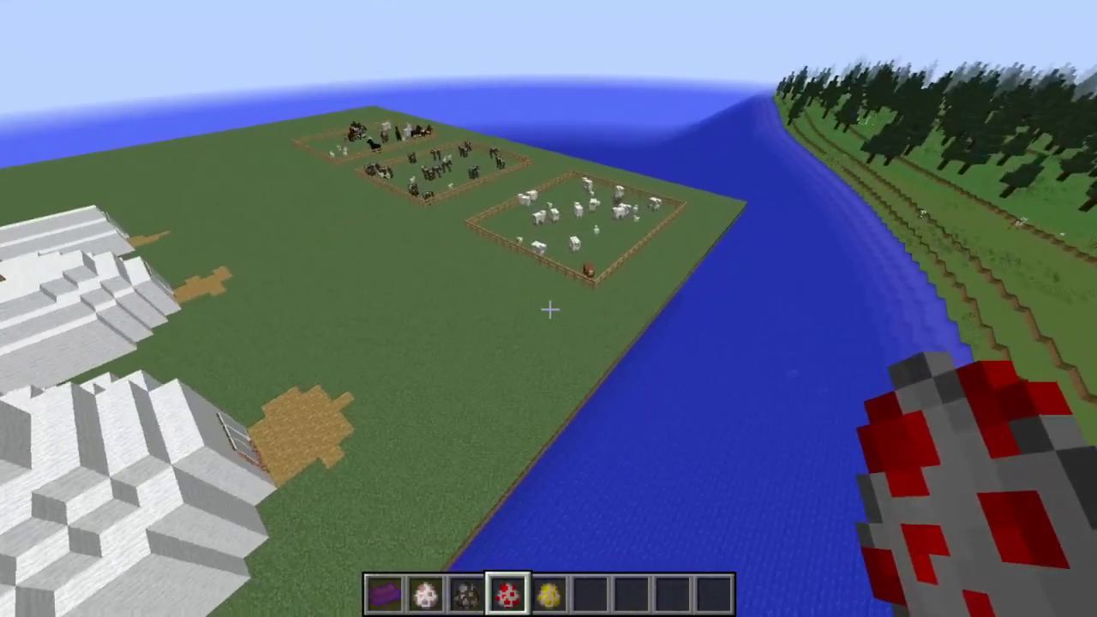
key(w)
key(w)
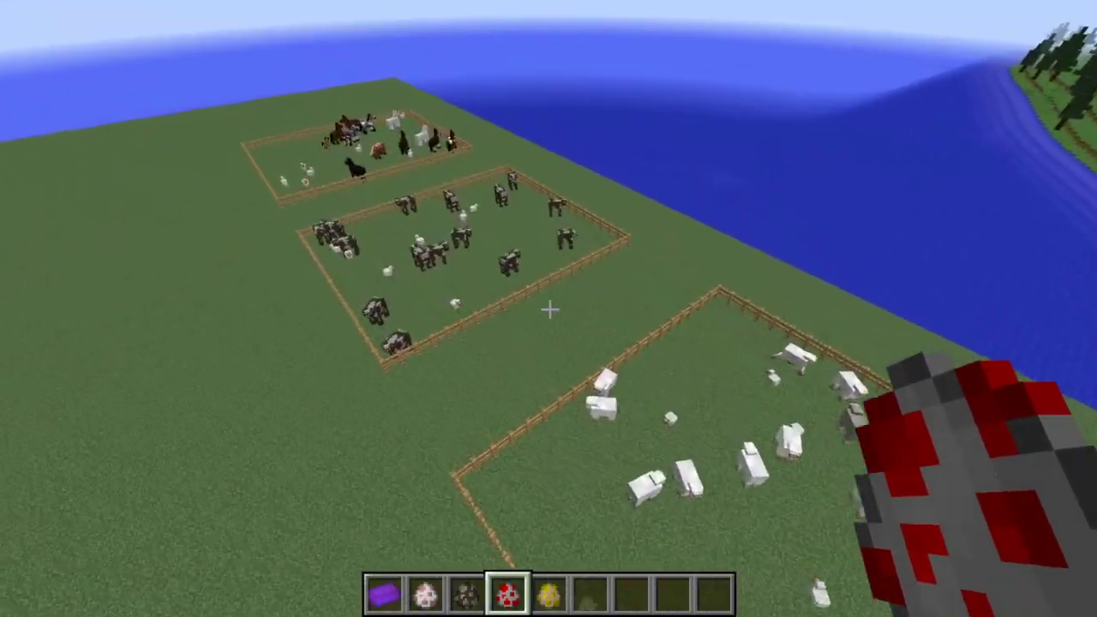
key(w)
key(shift)
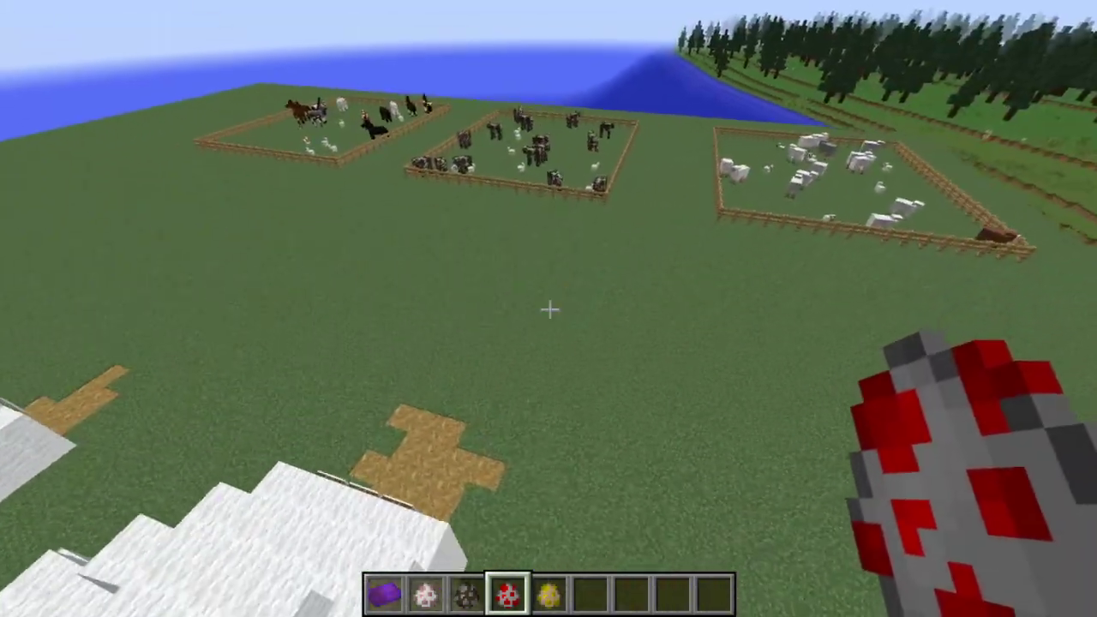
Spawn a flock of chickens on the mainland grass beside the flowering bushes near the white hut.
key(space)
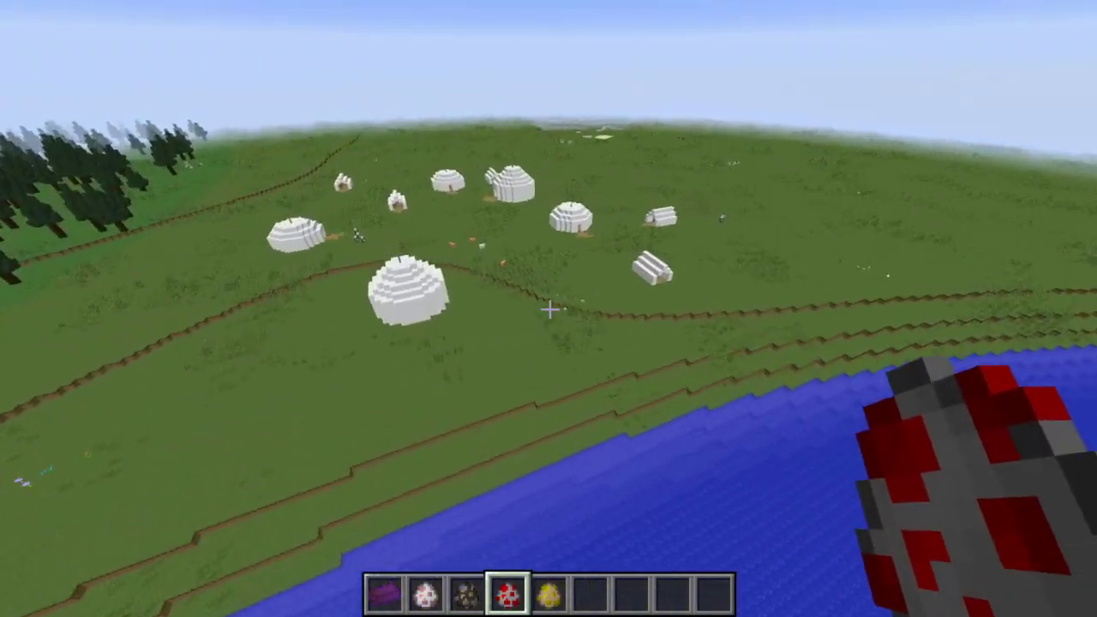
key(w)
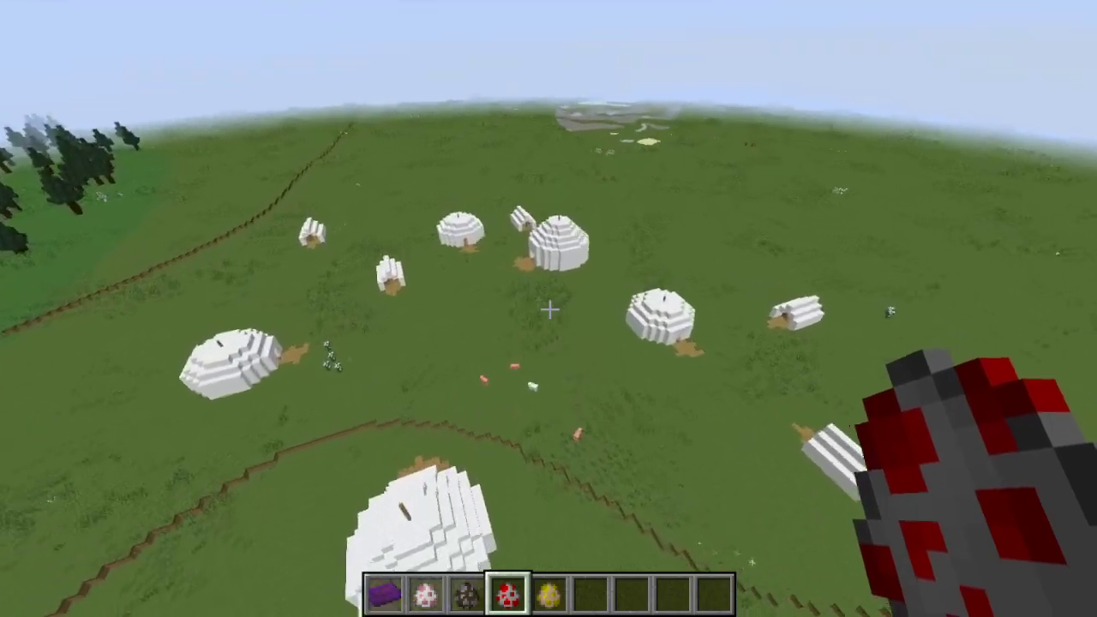
key(w)
key(shift)
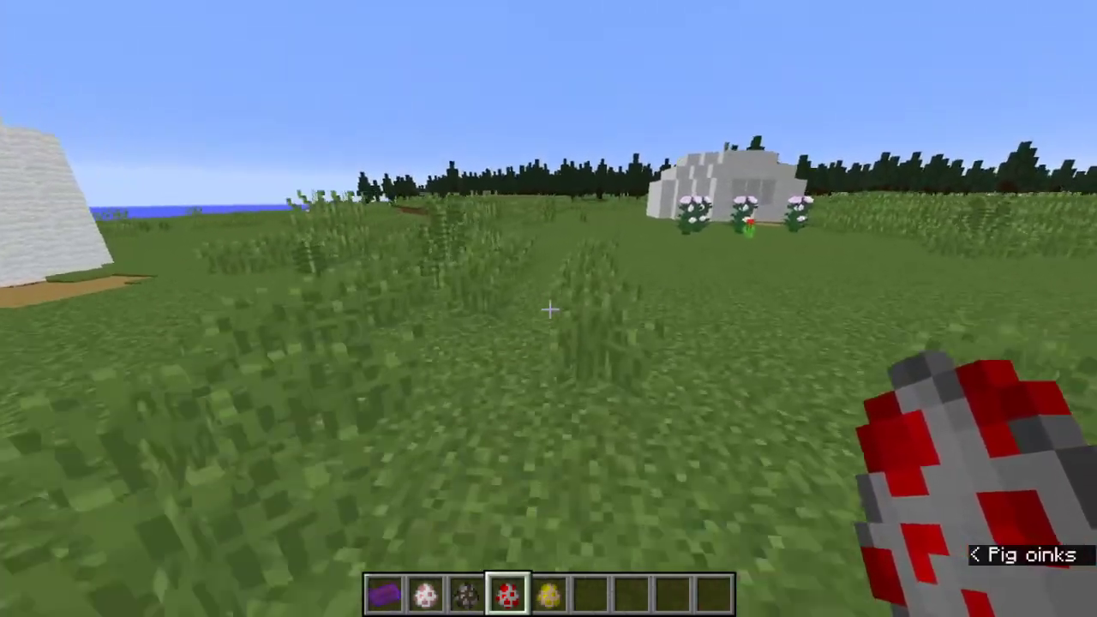
right_click(549, 309)
right_click(550, 309)
right_click(549, 310)
right_click(549, 310)
right_click(549, 310)
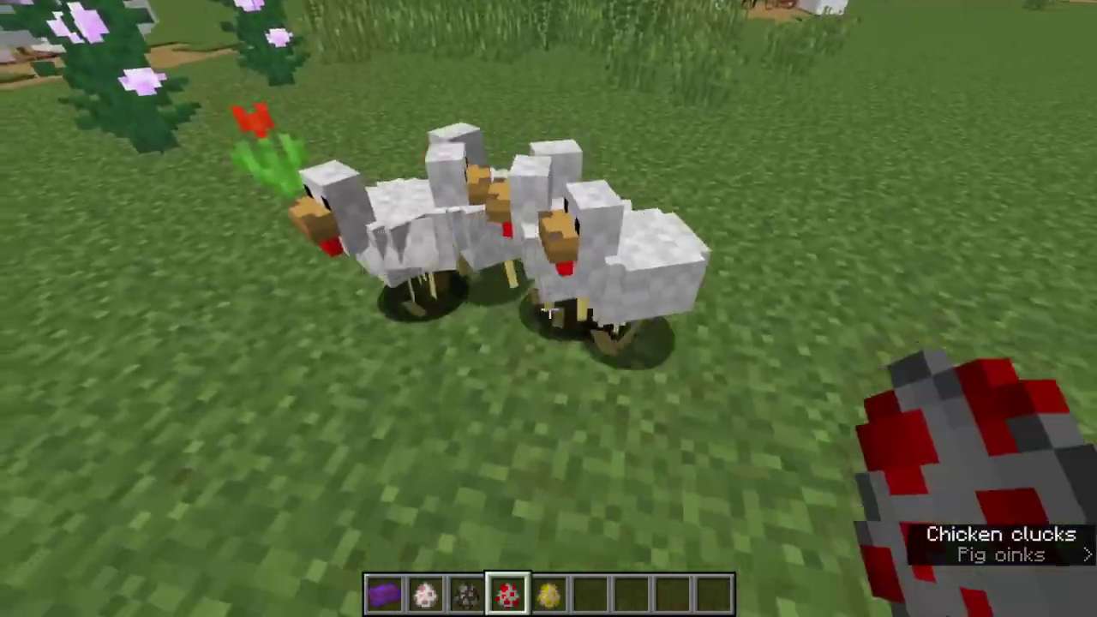
key(s)
right_click(549, 309)
right_click(549, 309)
key(w)
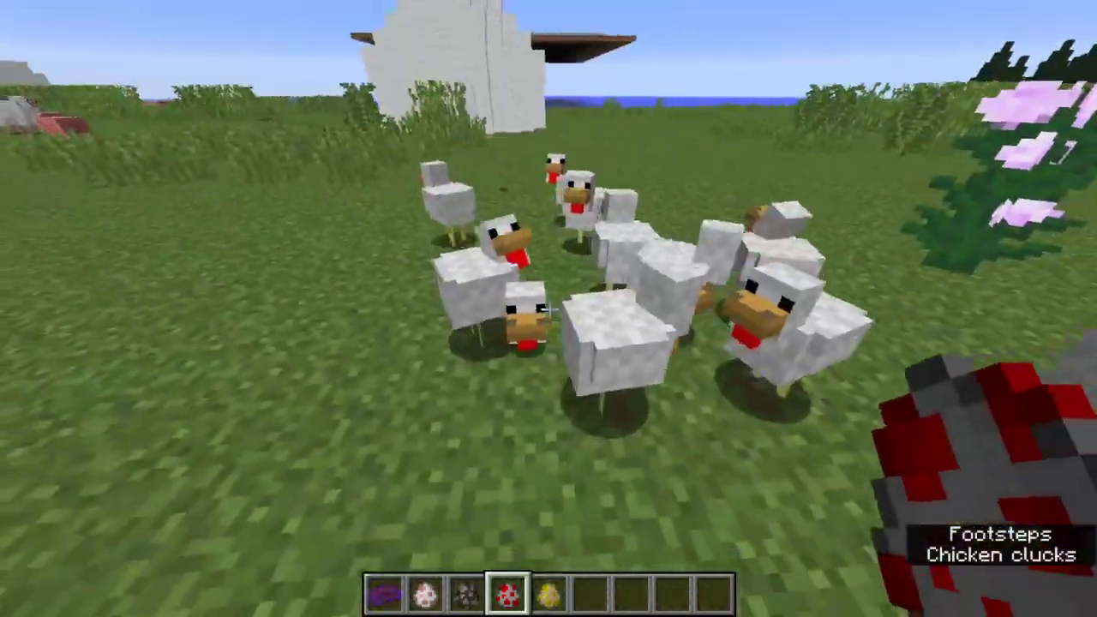
Survey the mainland huts and tents from the air, and the floating platform with its huts and animal pens.
key(w)
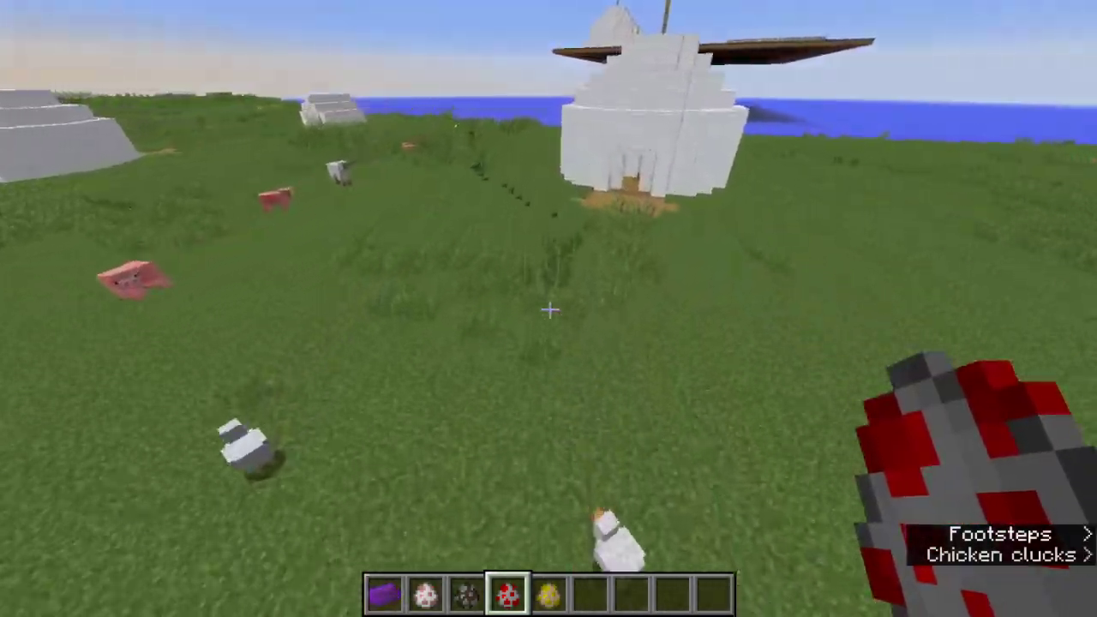
key(w)
key(space)
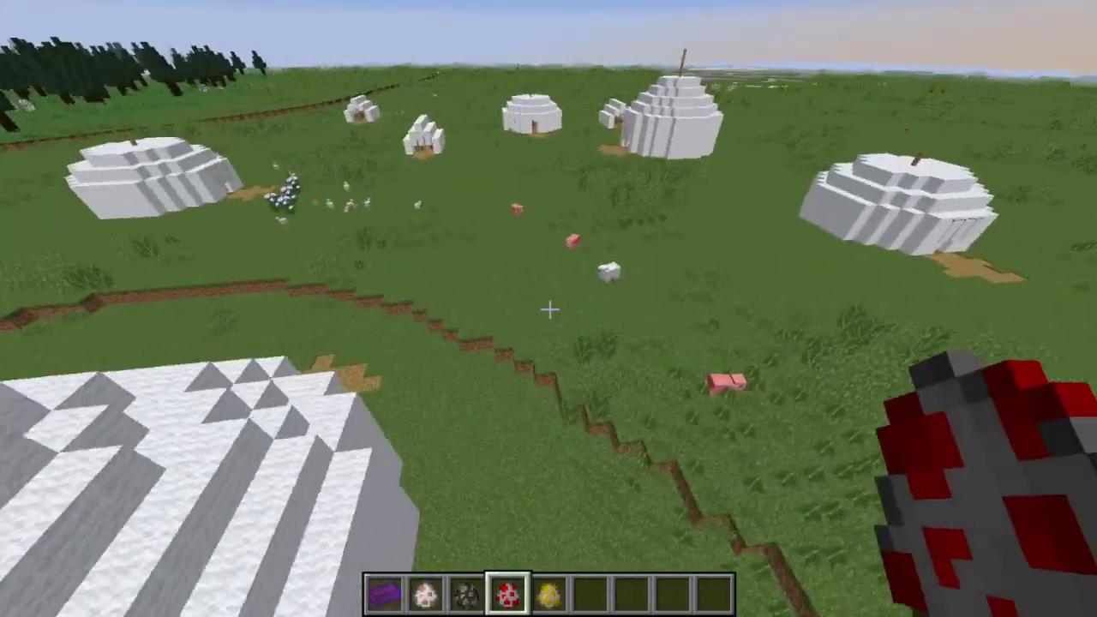
key(w)
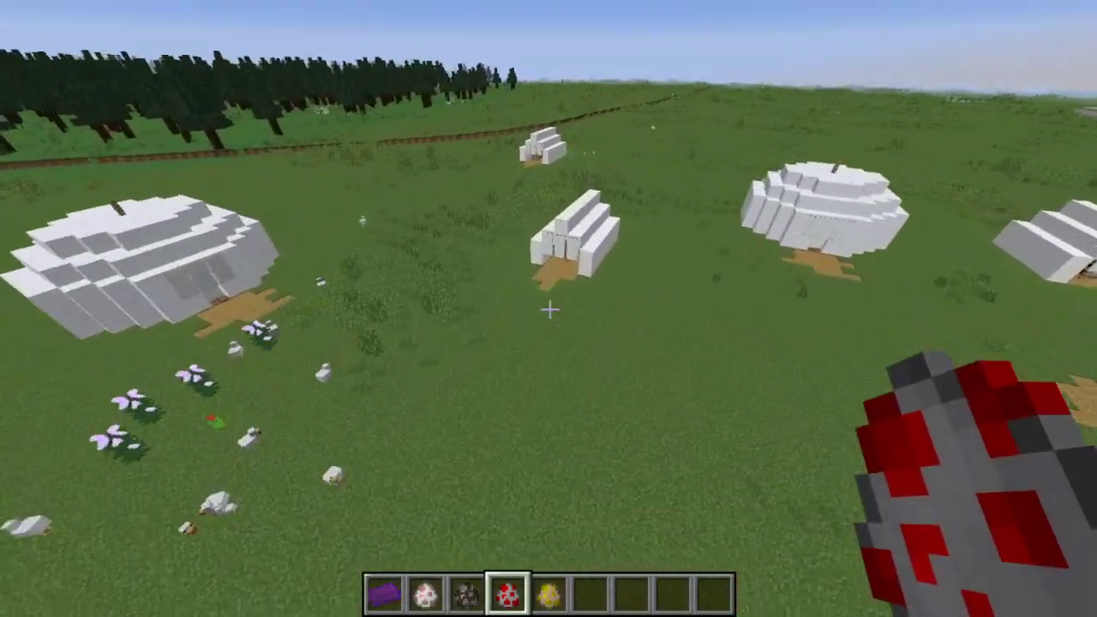
key(w)
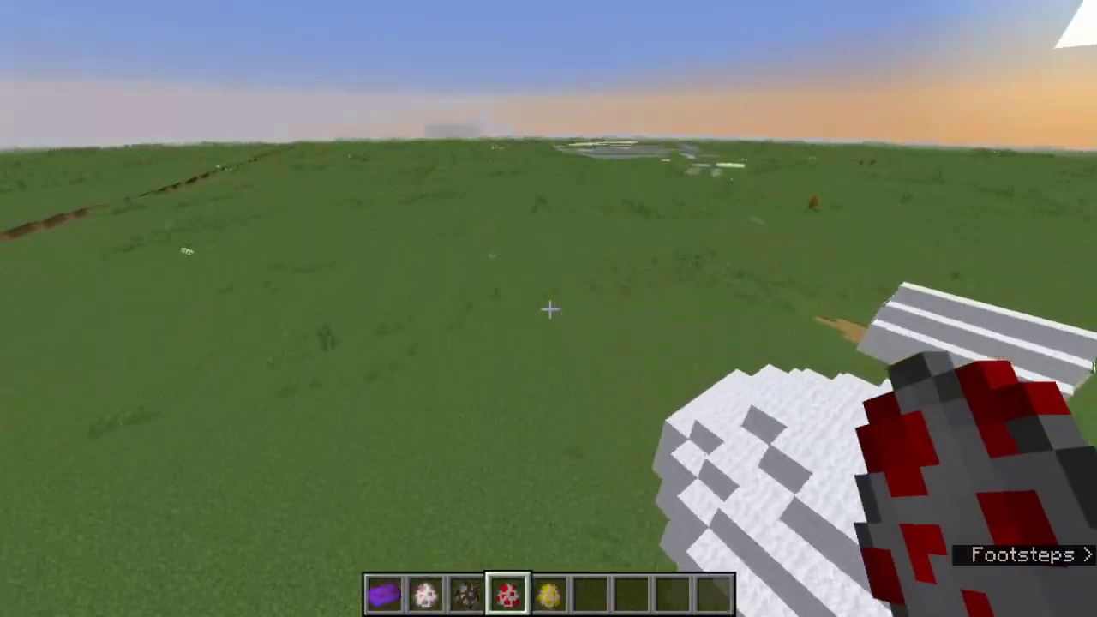
key(w)
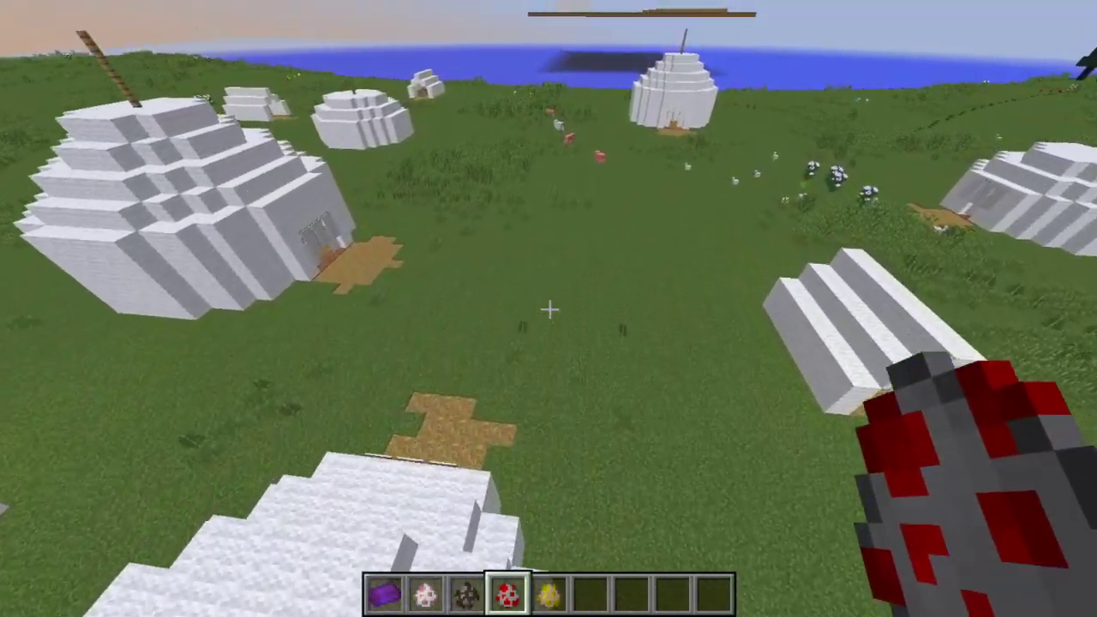
key(w)
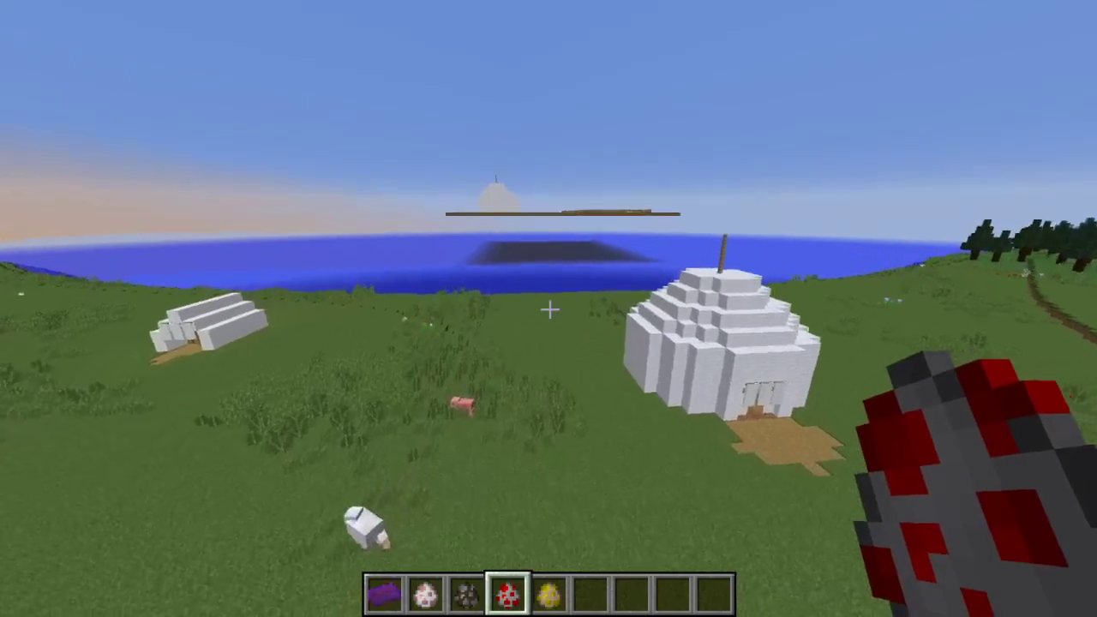
key(w)
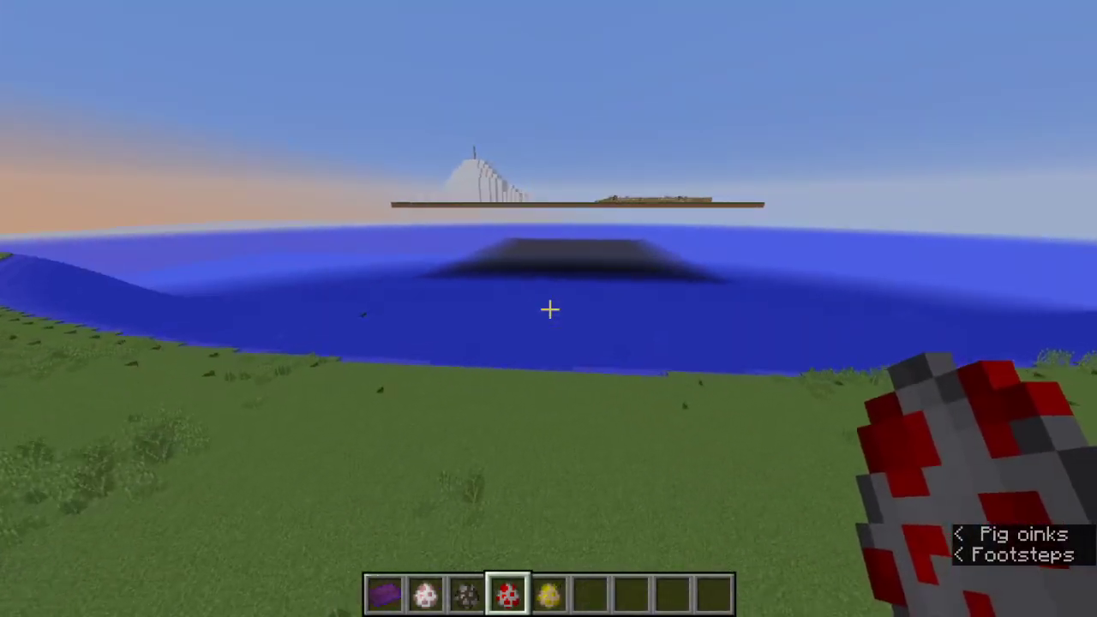
key(w)
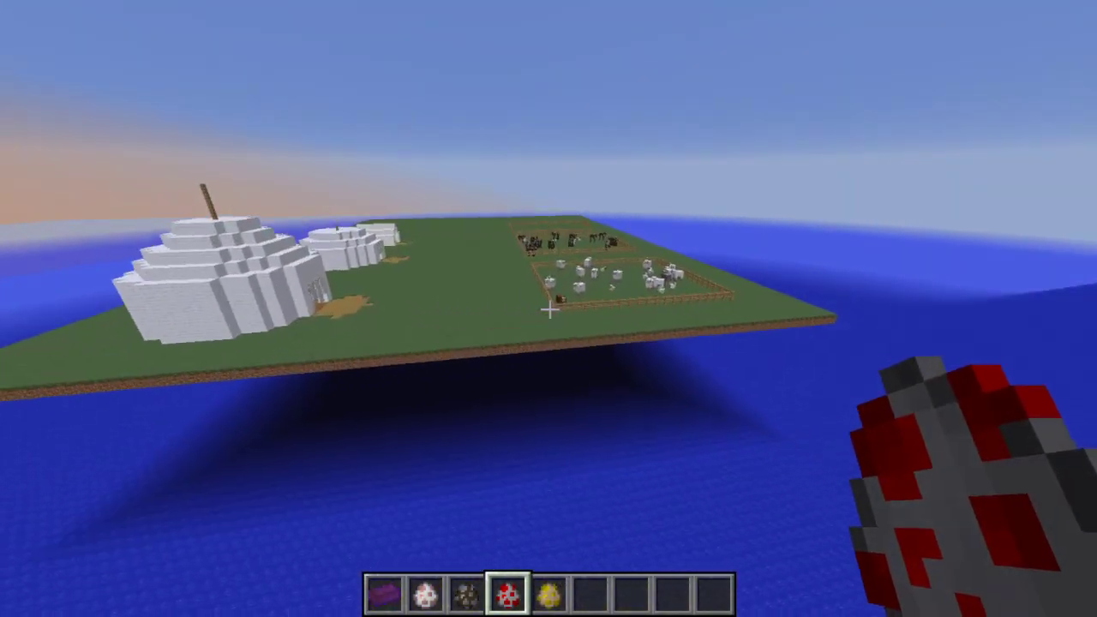
key(w)
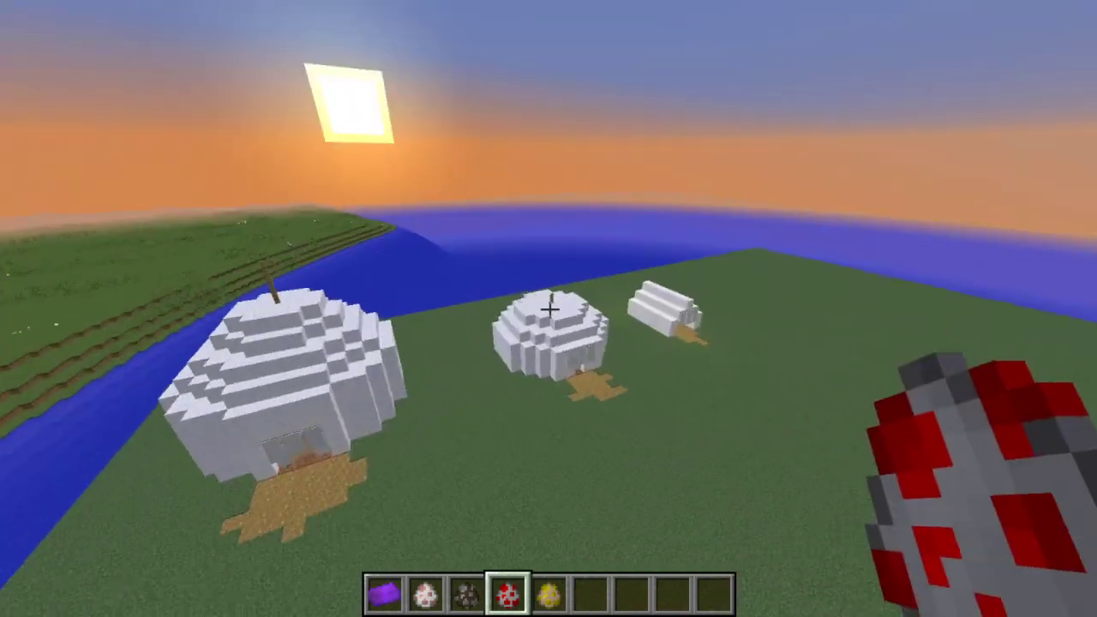
key(w)
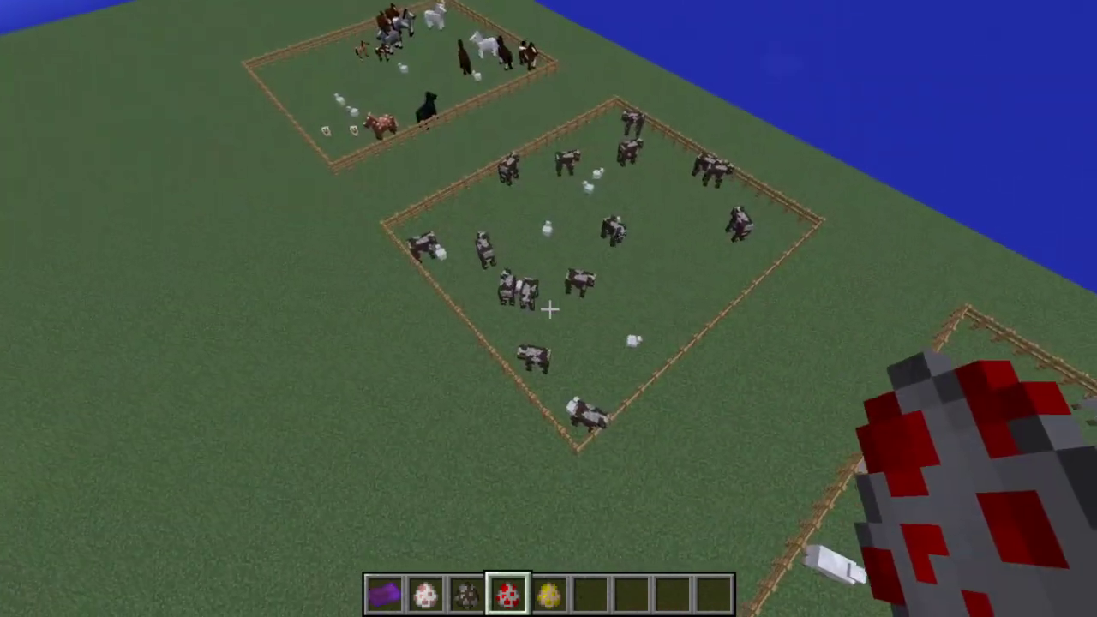
key(w)
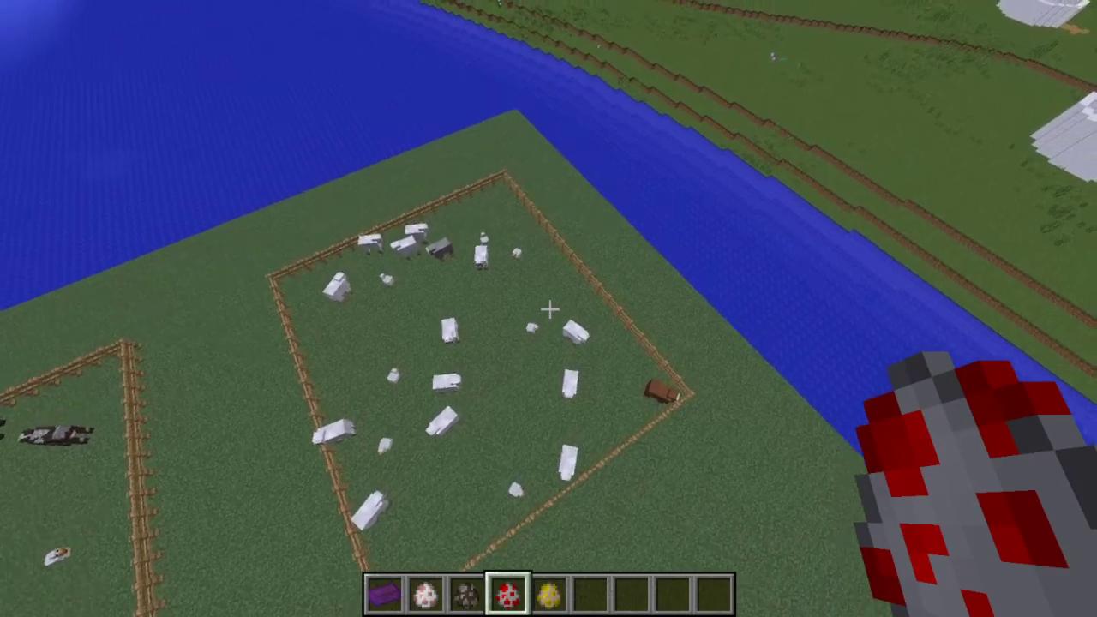
Clear all items from the creative inventory and hotbar, leaving an empty hand.
key(e)
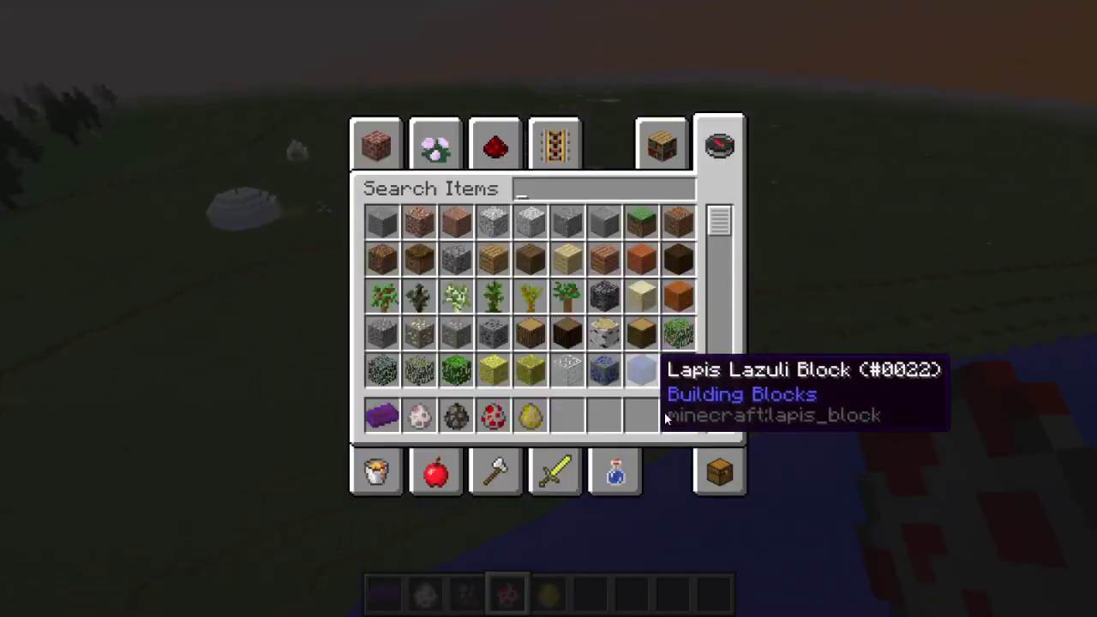
click(719, 472)
shift+click(718, 416)
key(e)
key(w)
key(1)
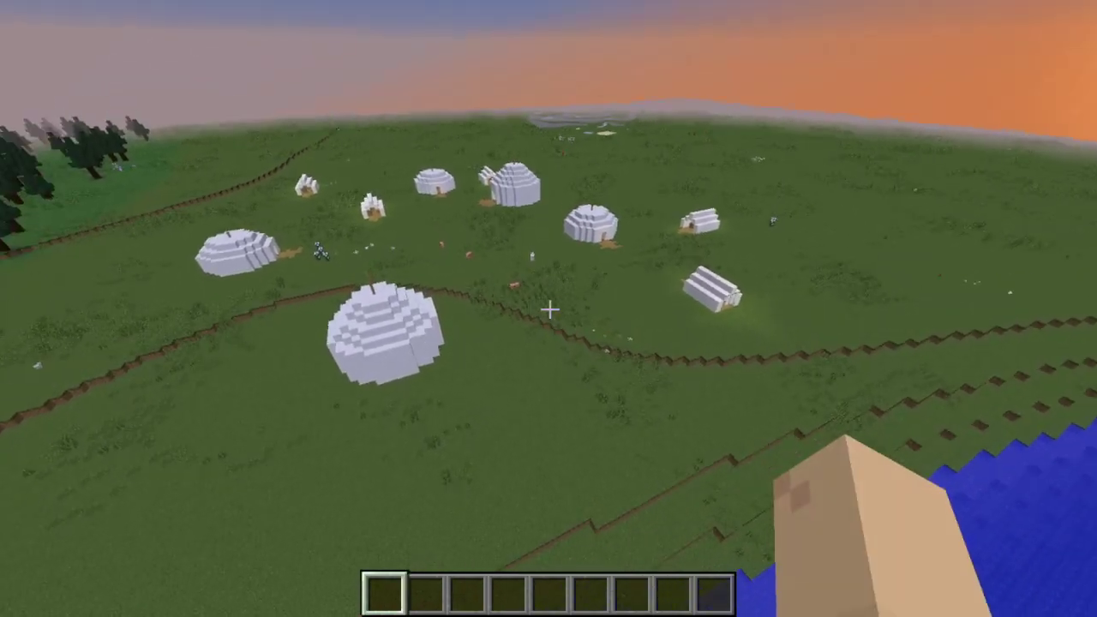
Inspect the mainland camp up close, including the banner-covered doorway of a hut from outside and inside.
key(w)
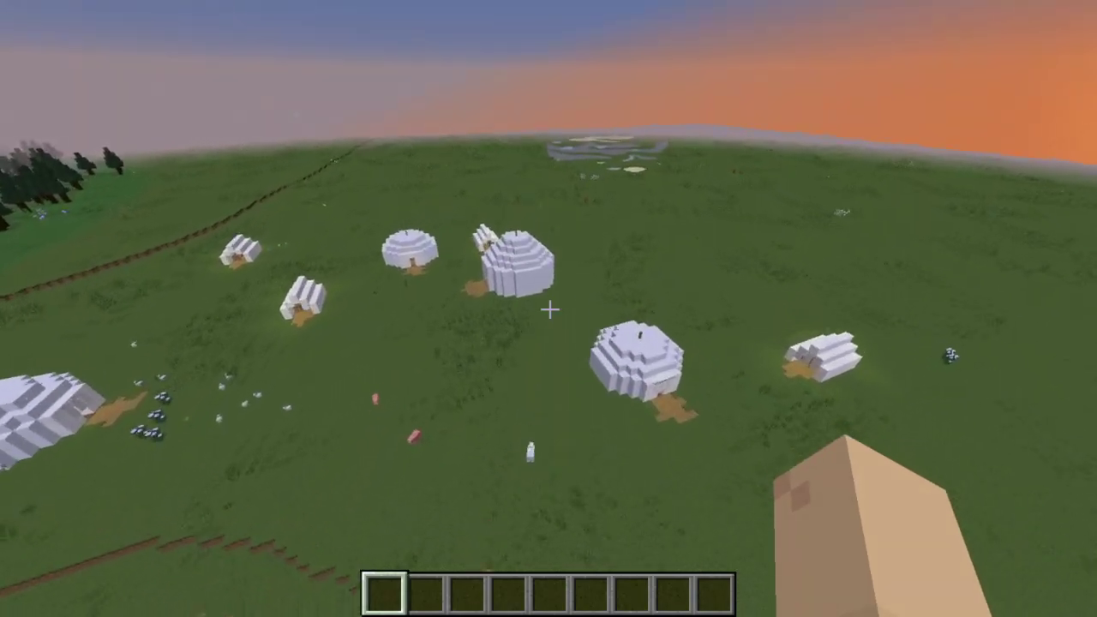
key(w)
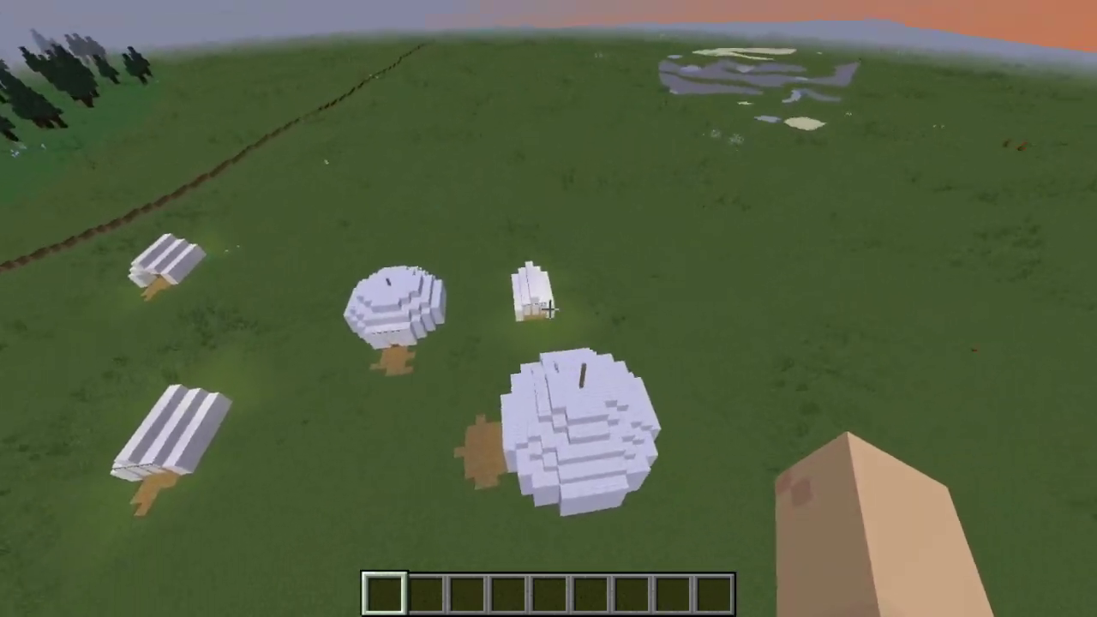
key(w)
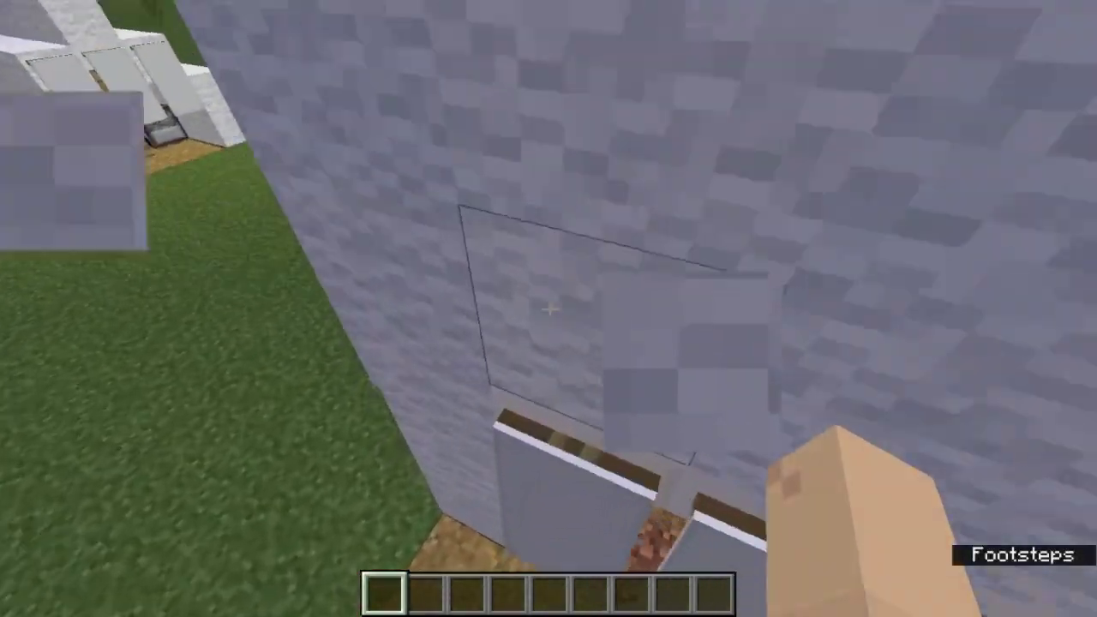
key(w)
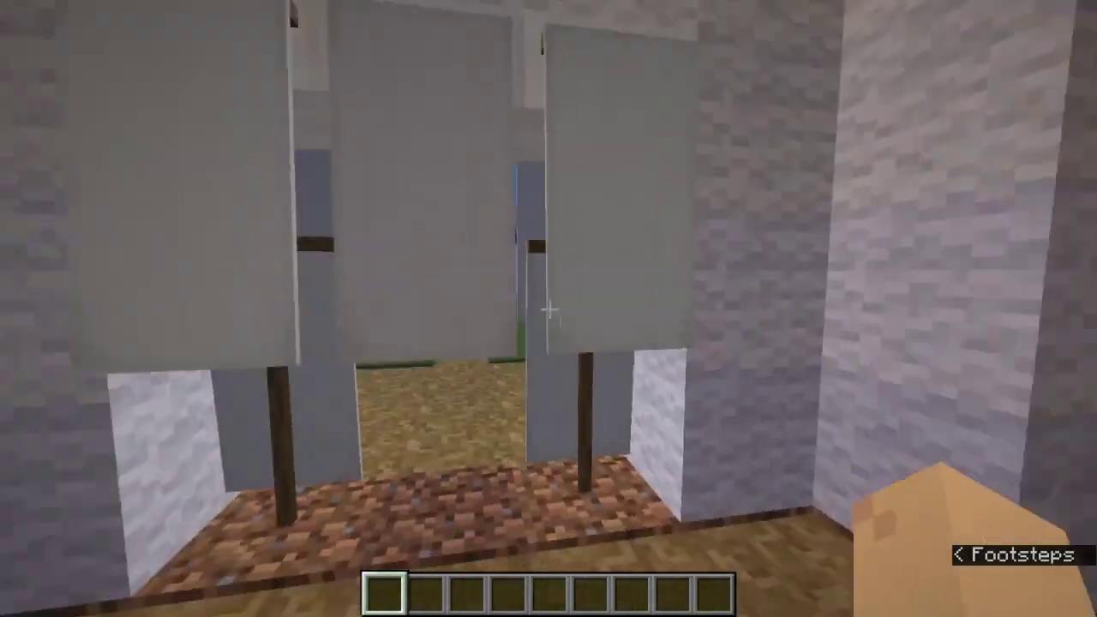
key(w)
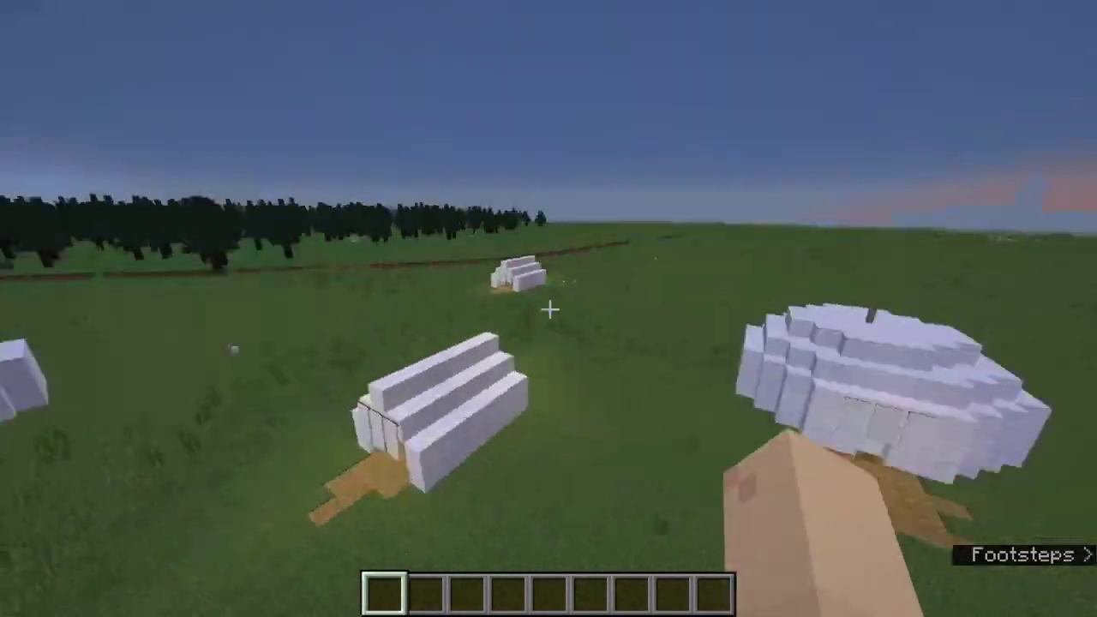
Examine the mainland camp together with the floating platform from high above, keeping an empty hotbar slot selected.
key(w)
key(space)
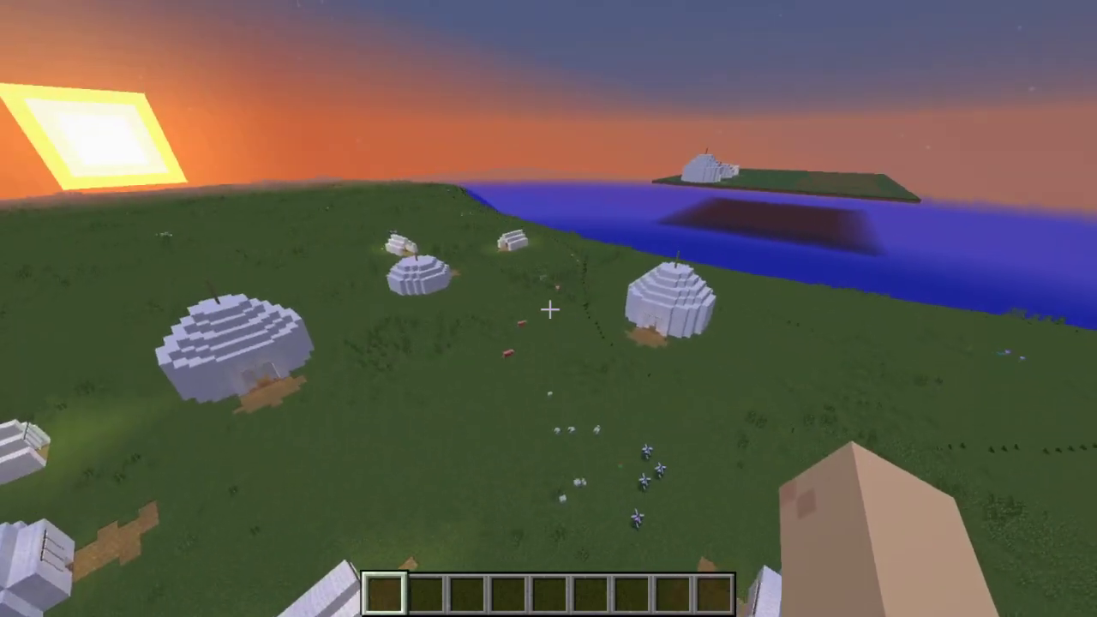
key(w)
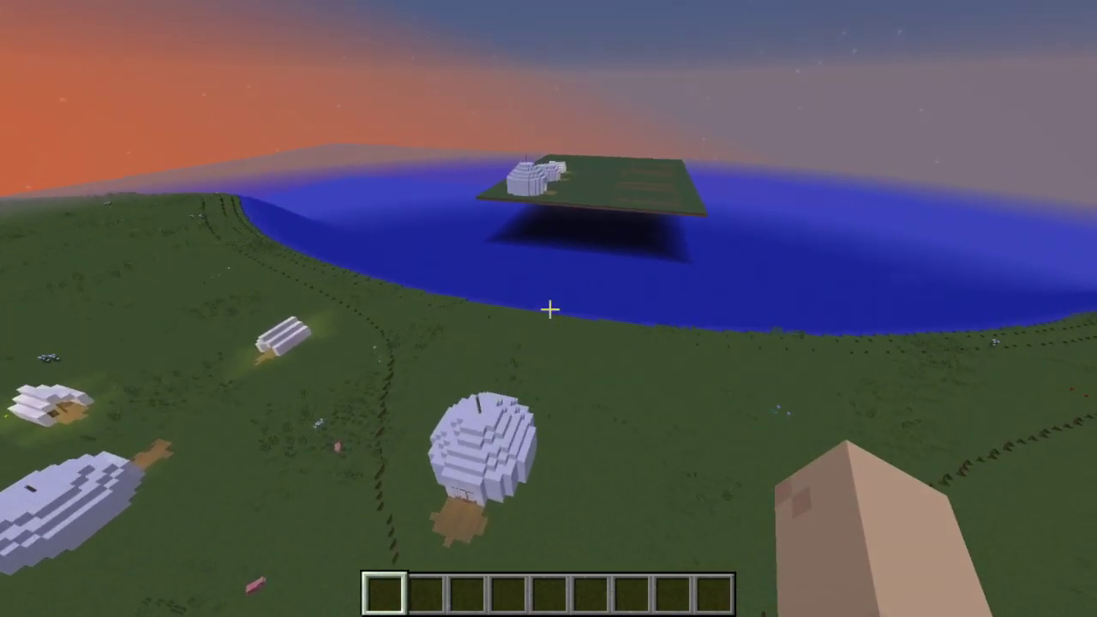
key(w)
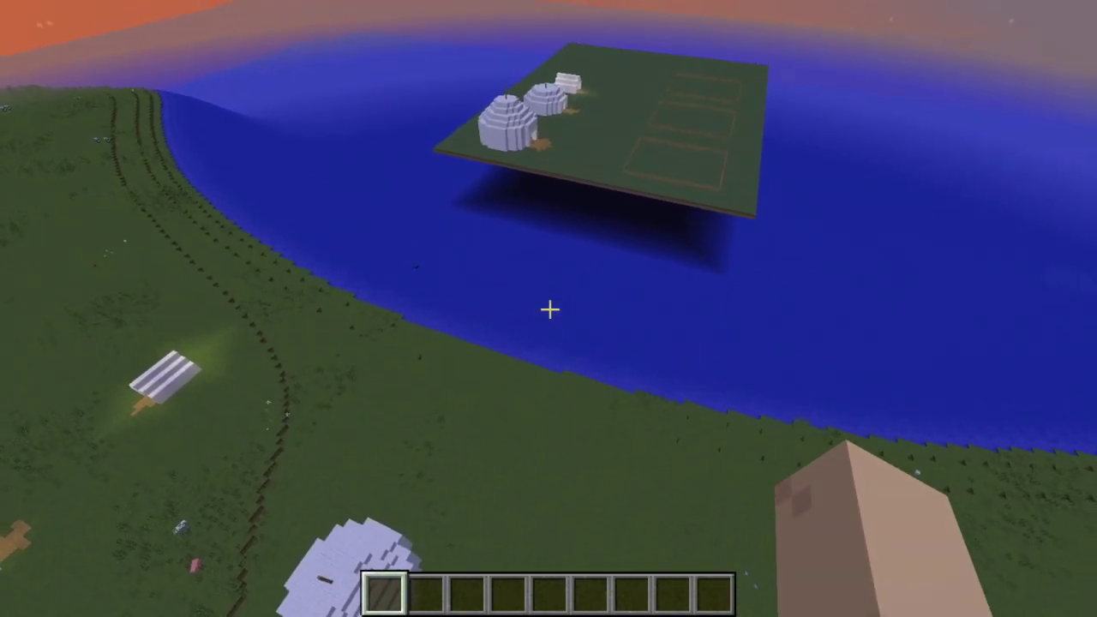
key(s)
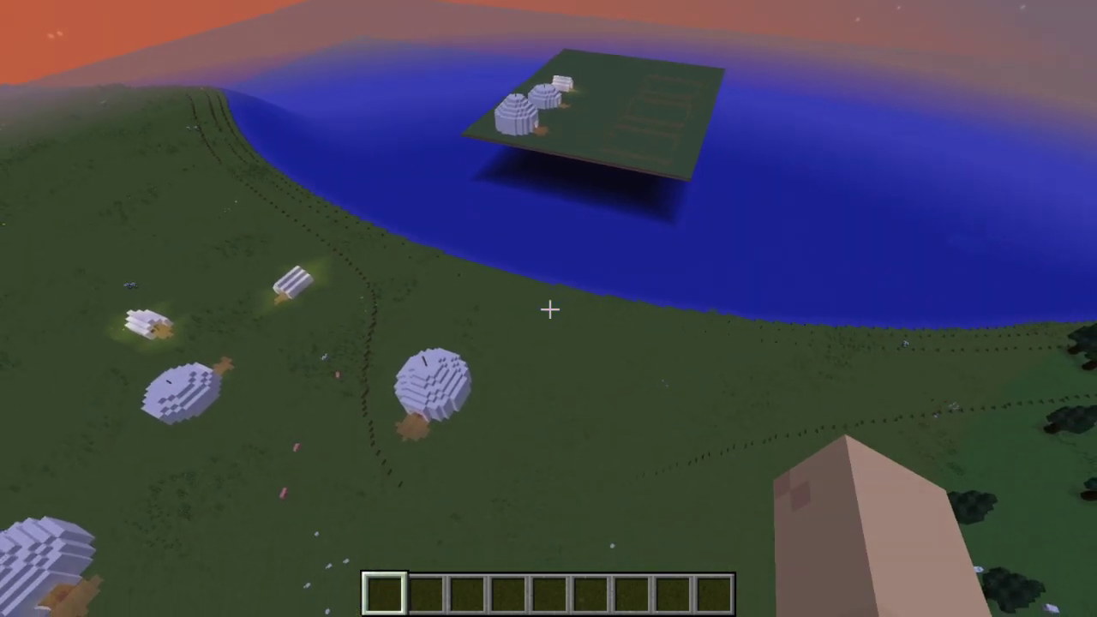
key(w)
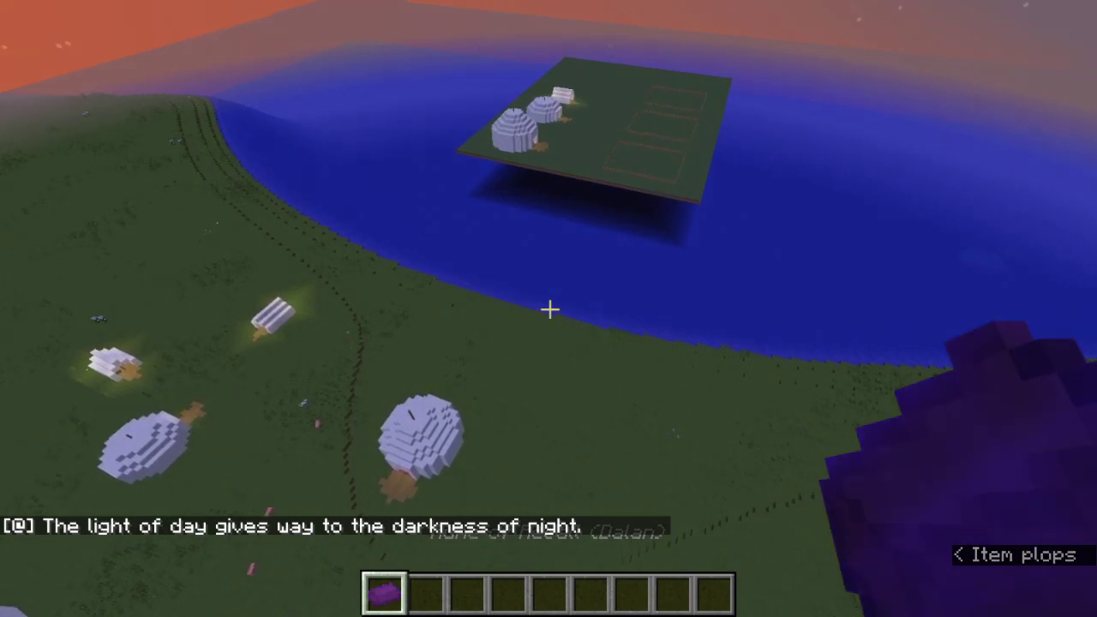
key(3)
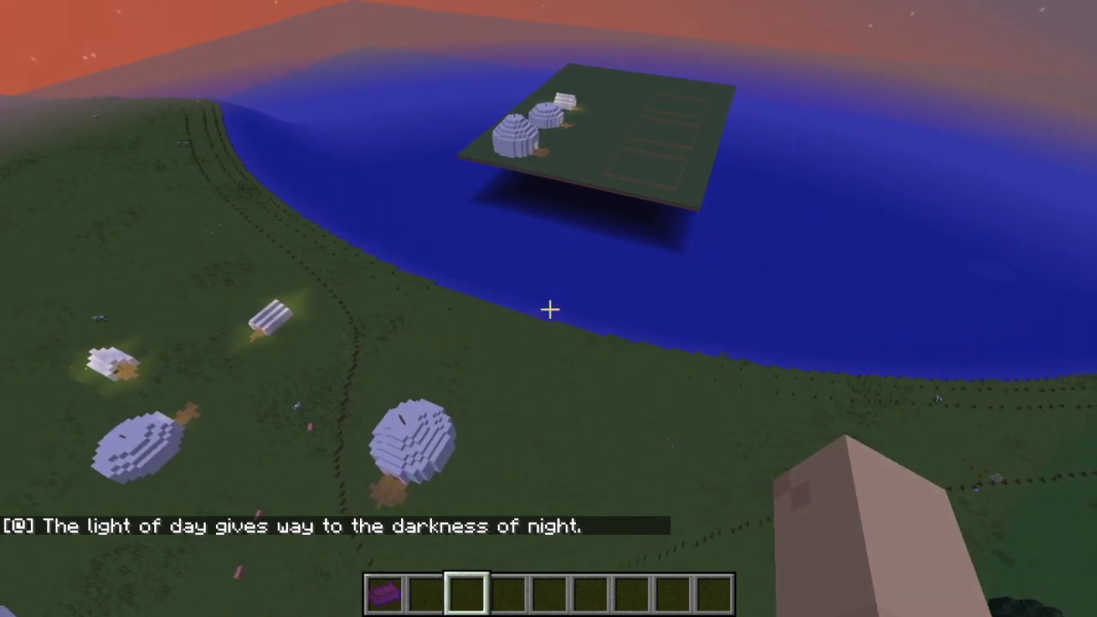
key(d)
key(w)
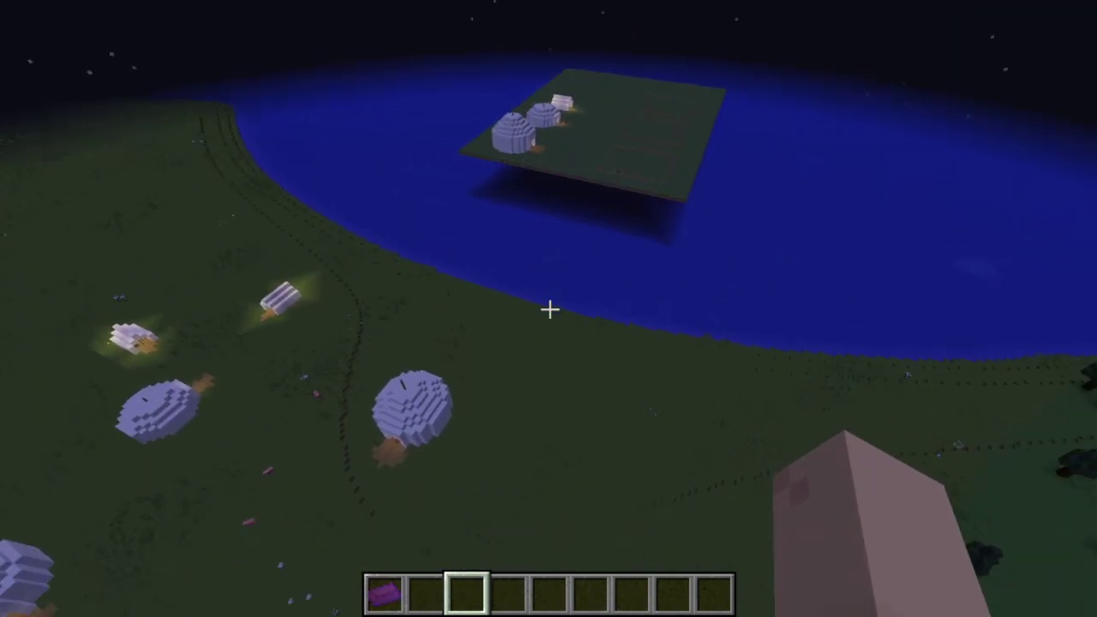
Save the world and quit to the title screen.
key(Escape)
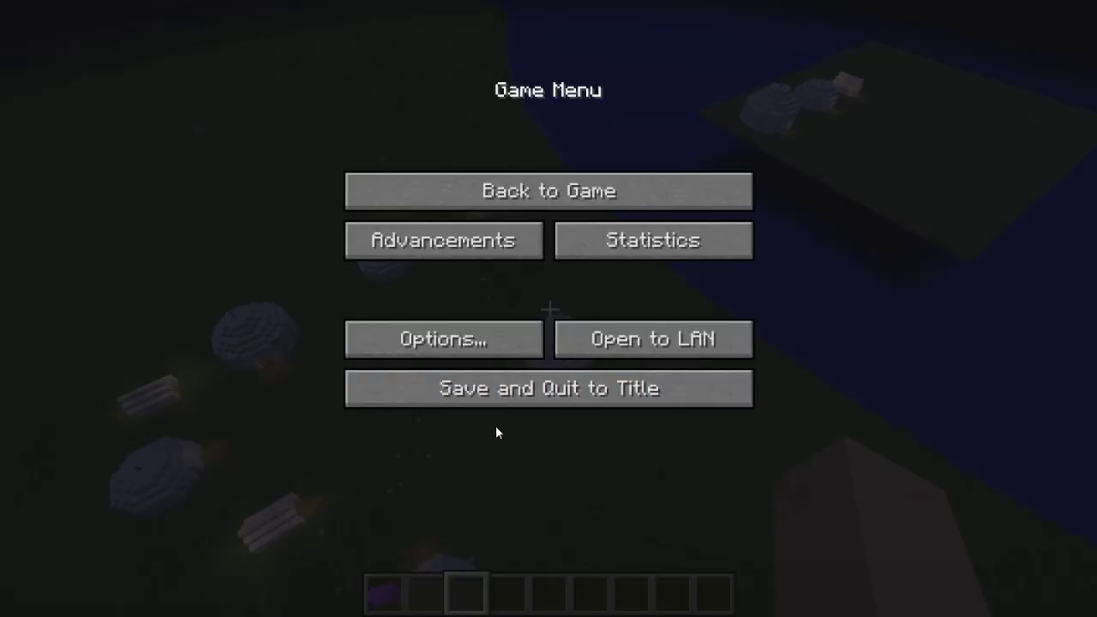
click(473, 405)
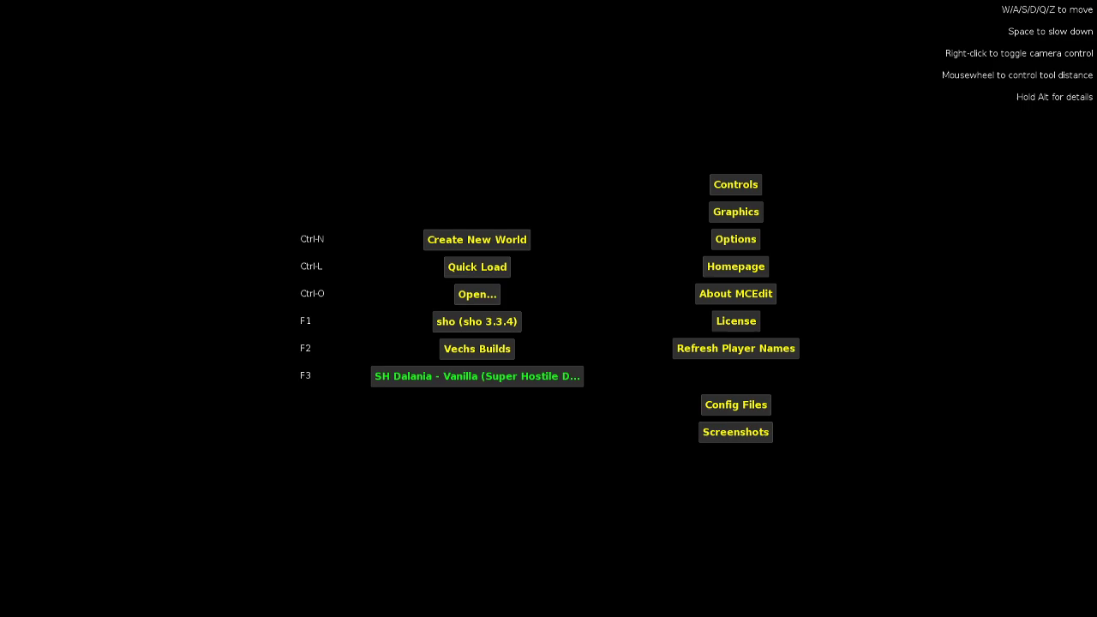
Open the SH Dalania - Vanilla world in MCEdit and survey the white wool camp from above.
click(477, 376)
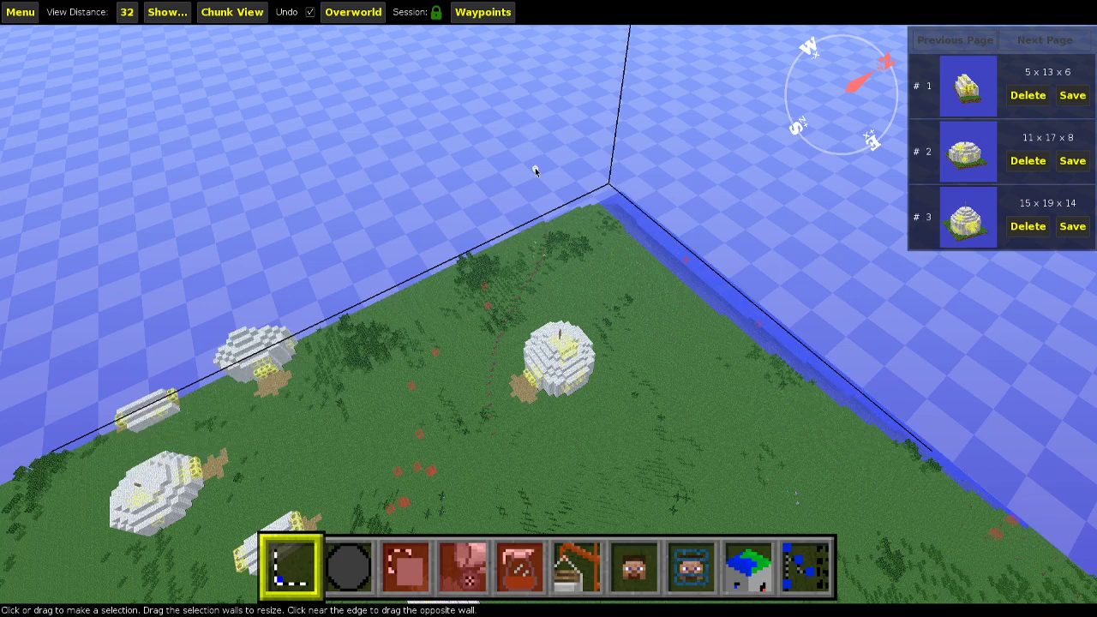
key(w)
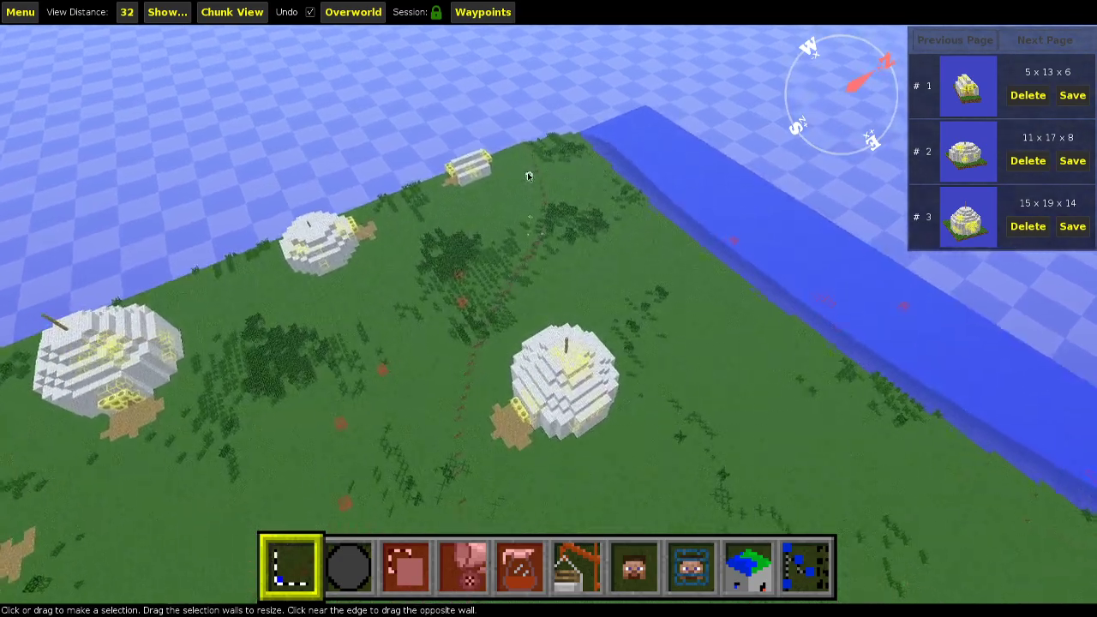
key(w)
right_drag(529, 177, 257, 257)
key(w)
key(w)
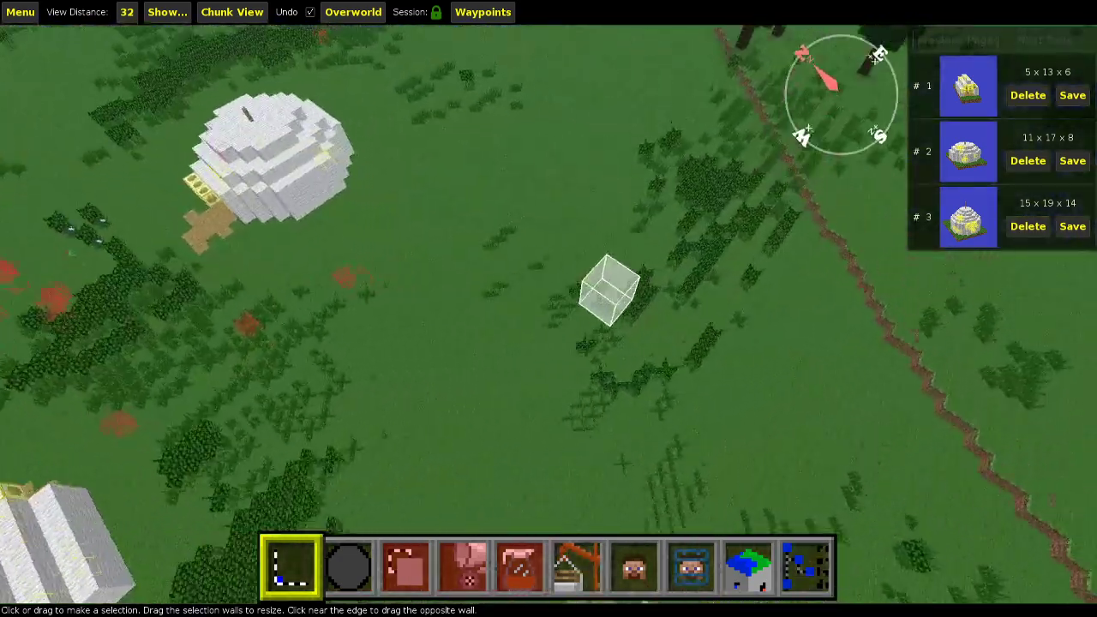
right_drag(609, 289, 360, 300)
key(w)
key(space)
right_drag(582, 179, 737, 265)
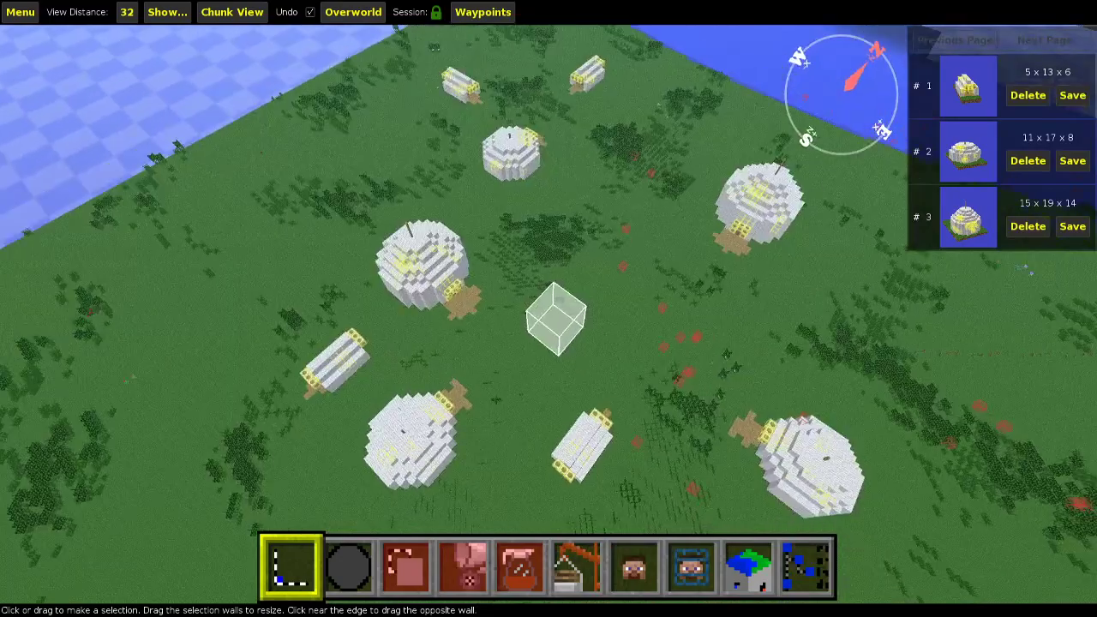
Select the southernmost fenced animal pen on the floating platform with a 21 × 18 × 4 block box.
key(d)
key(w)
right_drag(585, 182, 561, 112)
key(space)
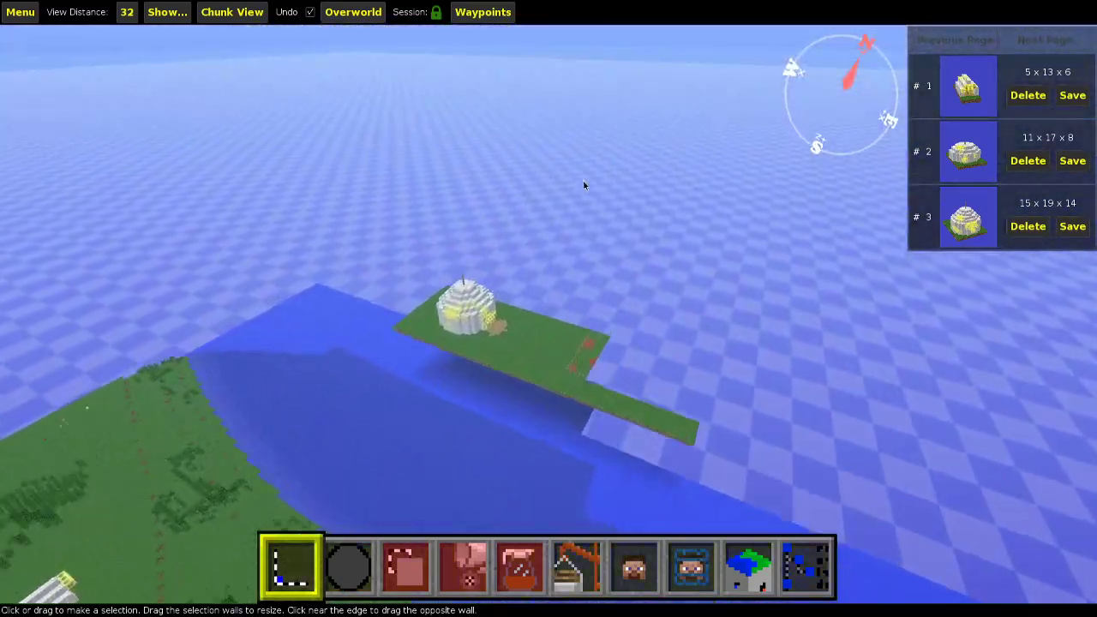
key(w)
mouse_move(584, 185)
right_down()
mouse_move(522, 274)
mouse_move(446, 304)
mouse_move(428, 278)
mouse_move(549, 299)
mouse_move(582, 180)
right_up()
key(d)
drag(485, 220, 757, 420)
drag(651, 381, 632, 336)
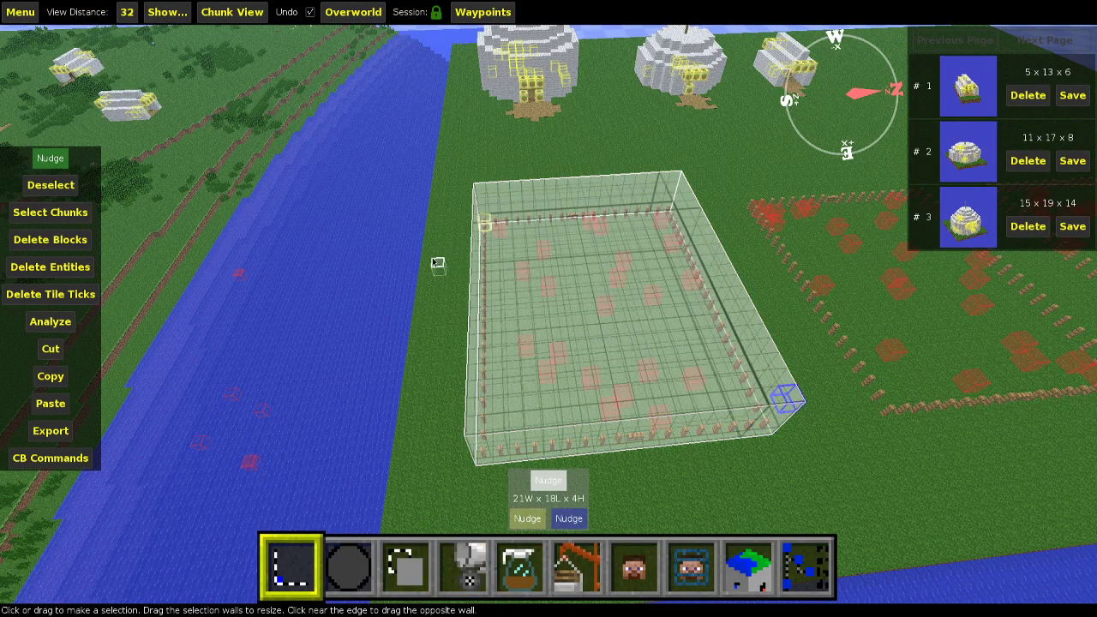
Clone the selected pen onto the mainland between the huts, at offset X -27, Y -13, Z 122.
key(3)
key(a)
key(d)
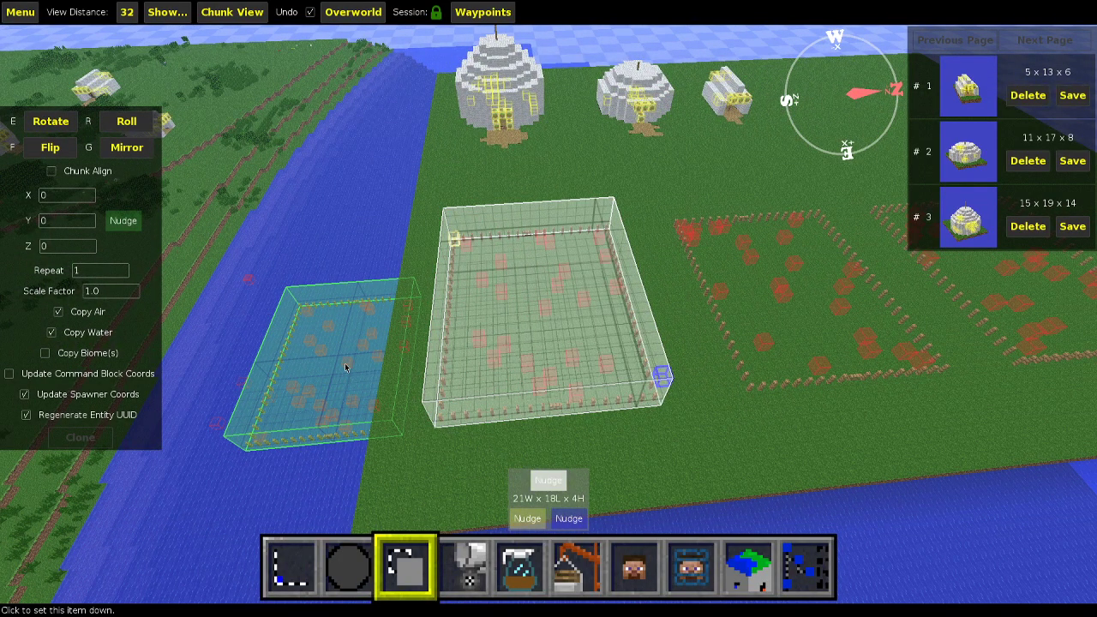
key(w)
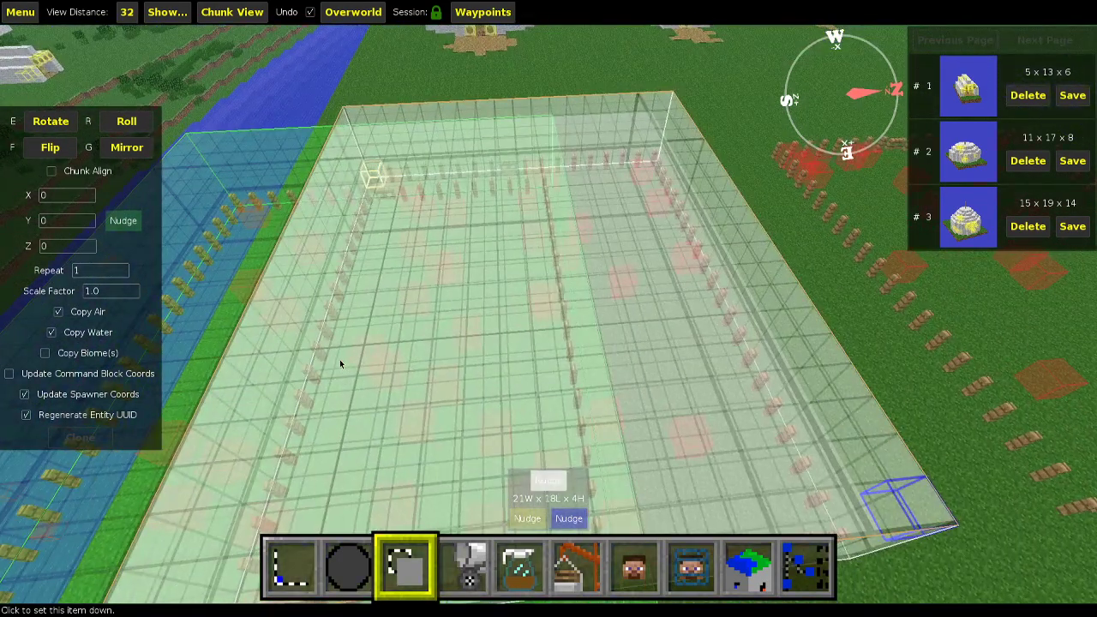
key(a)
right_drag(340, 364, 346, 322)
key(w)
key(space)
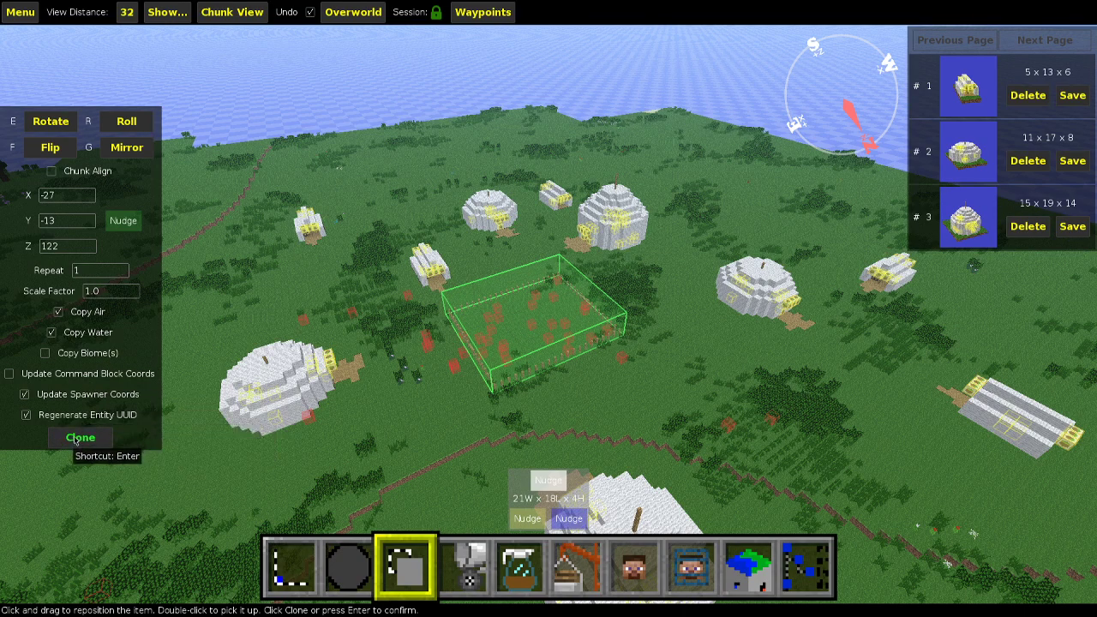
click(80, 437)
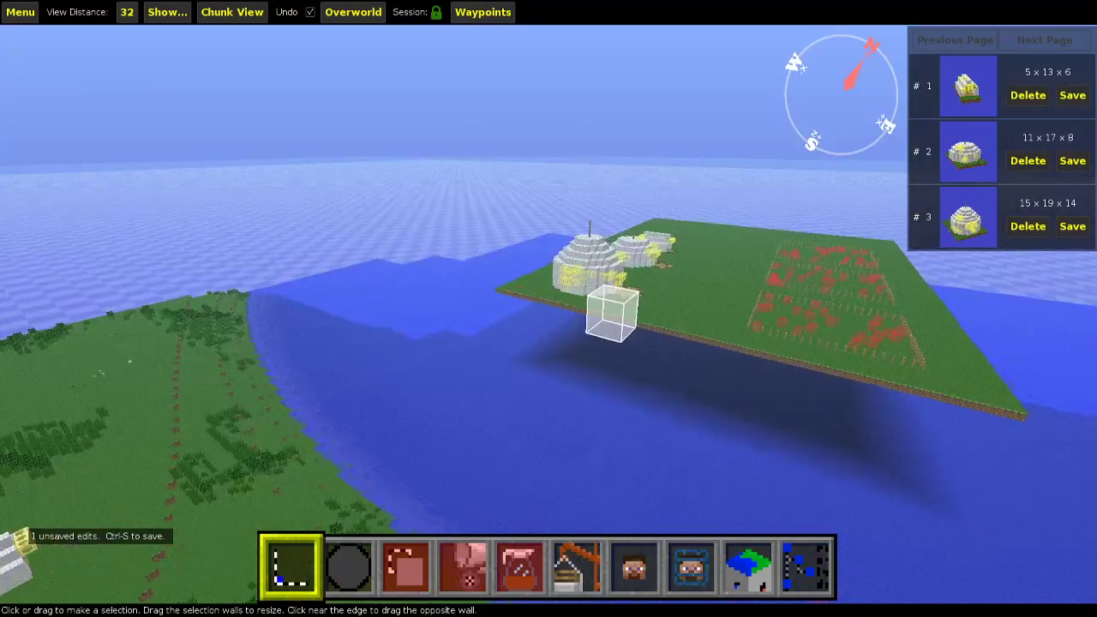
Select the middle fenced pen on the floating platform with a 21 × 18 × 5 block box.
key(w)
key(w)
key(d)
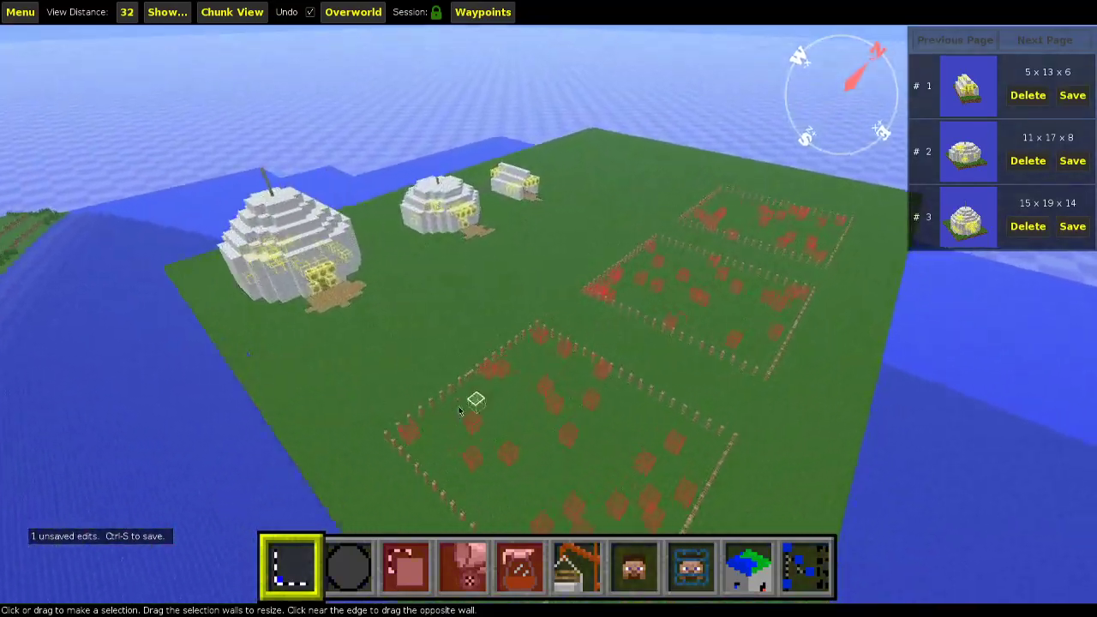
right_click(332, 299)
drag(347, 293, 511, 294)
drag(292, 295, 289, 208)
Clone the middle pen onto the mainland grass east of the large hut nearest the shore.
key(a)
key(3)
right_click(607, 409)
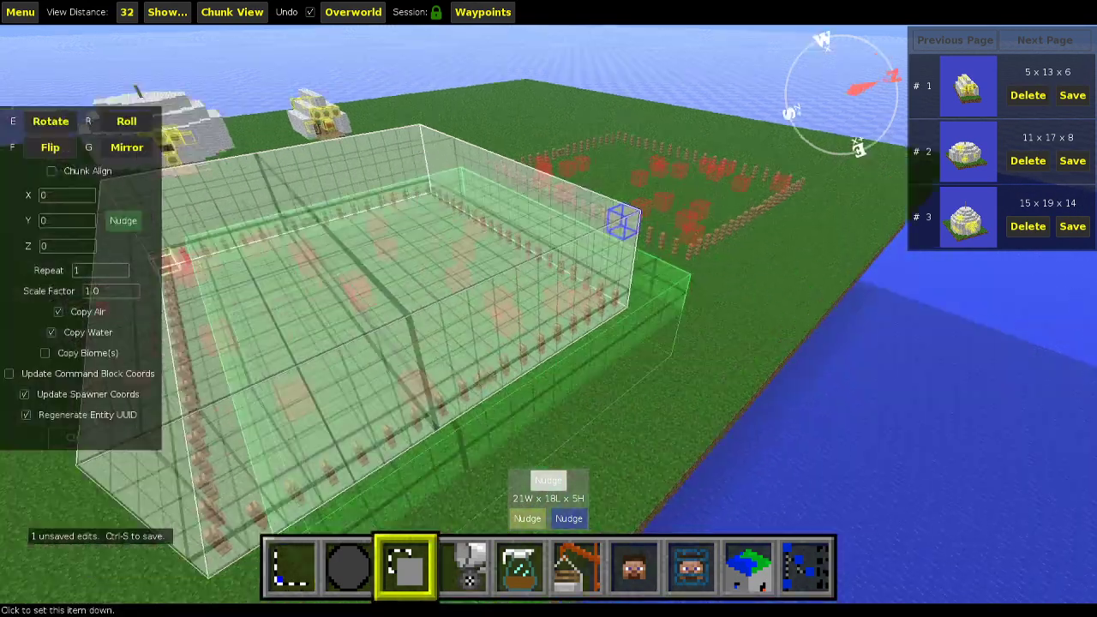
key(w)
key(w)
right_click(502, 380)
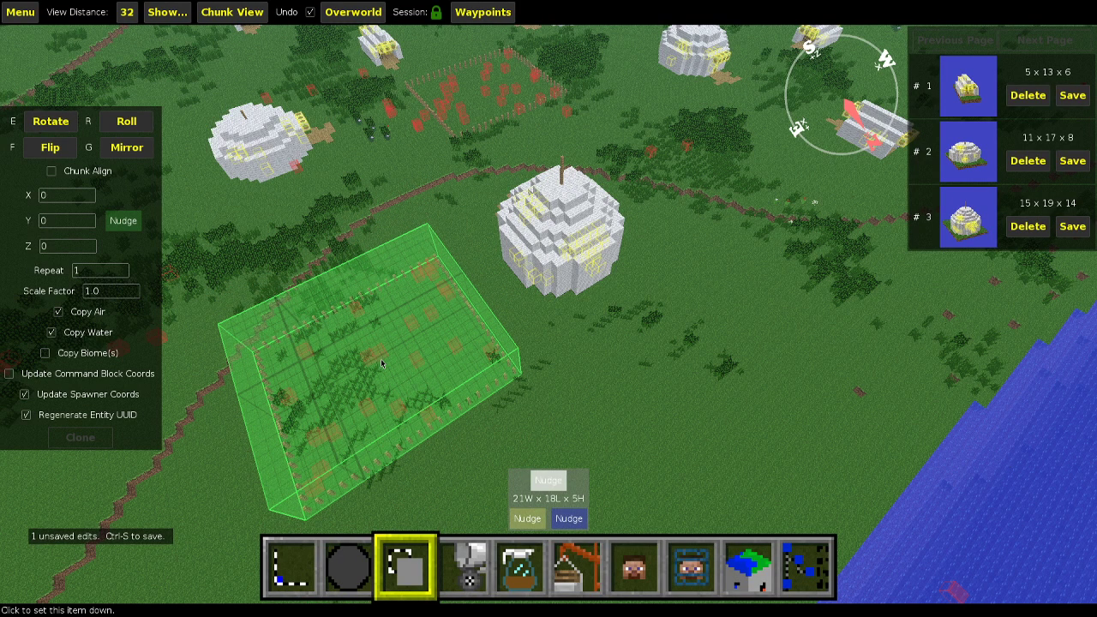
click(382, 363)
click(80, 437)
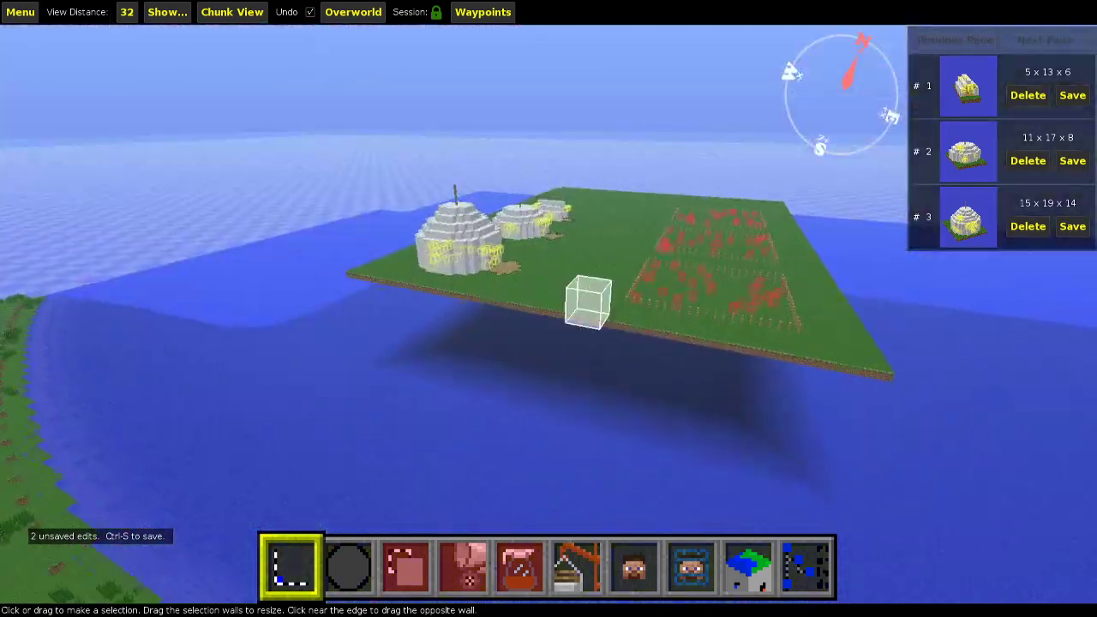
Select the northernmost fenced pen on the platform with a 21 × 18 × 4 block box and copy it.
key(w)
key(space)
right_drag(369, 312, 399, 318)
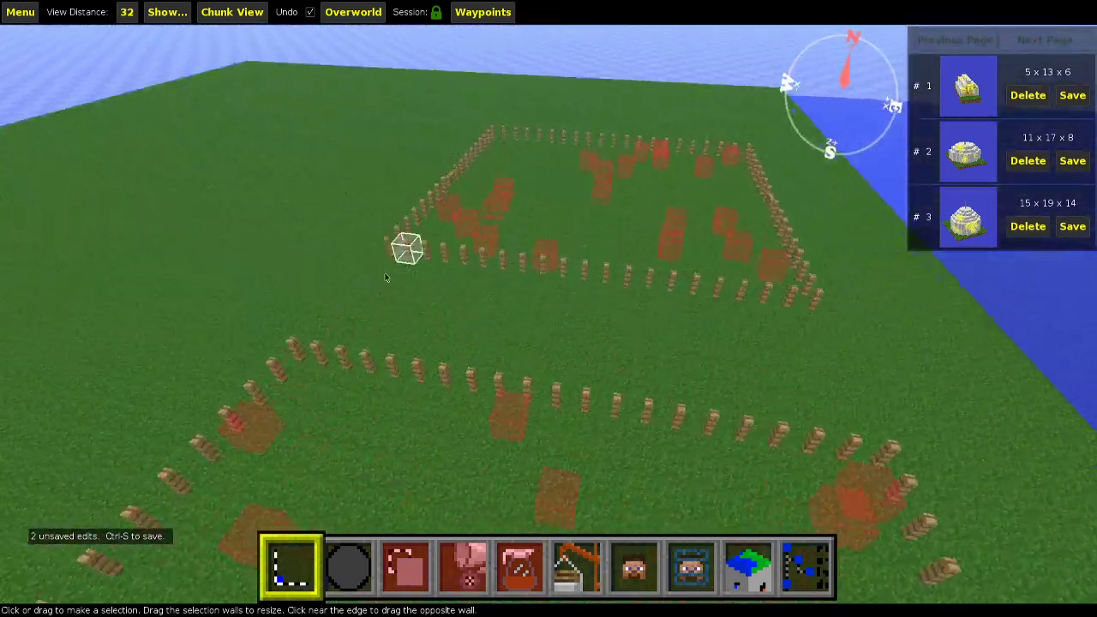
drag(349, 294, 324, 336)
drag(224, 340, 202, 276)
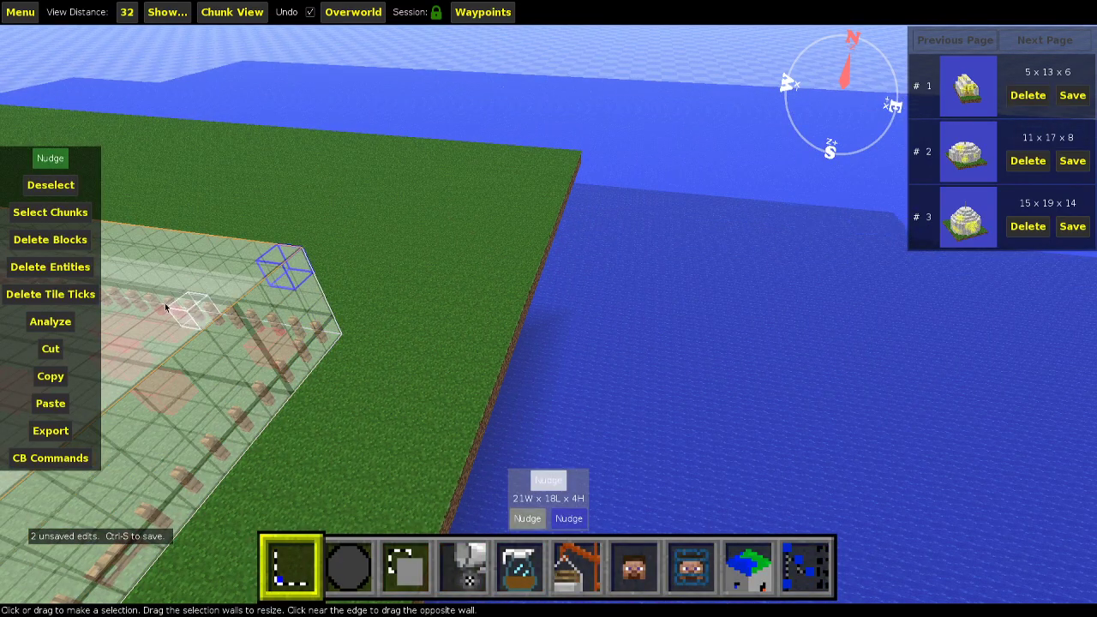
click(42, 382)
Import the copied pen onto the grass west of the medium hut in the mainland camp and clear the selection.
mouse_move(470, 216)
right_down()
mouse_move(522, 331)
mouse_move(472, 215)
right_up()
key(w)
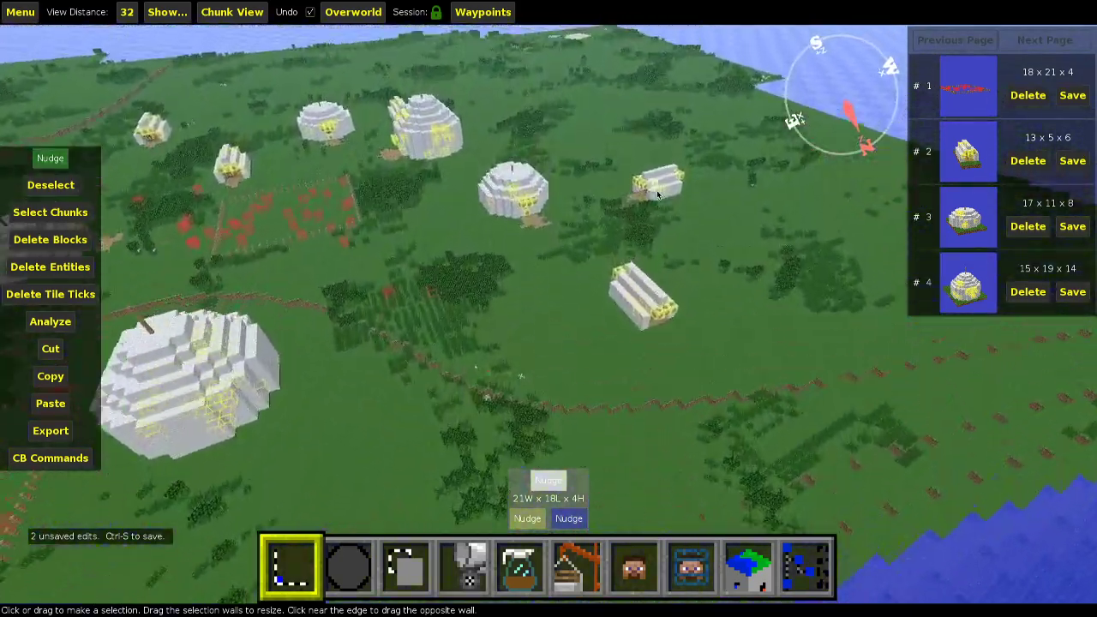
key(w)
right_drag(657, 194, 610, 313)
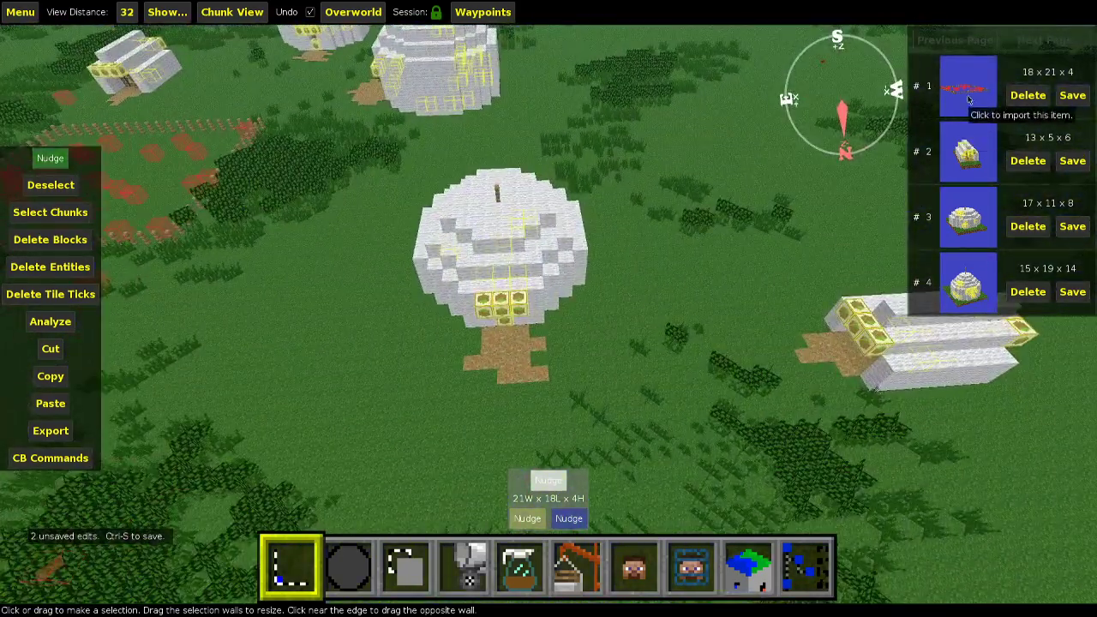
click(969, 101)
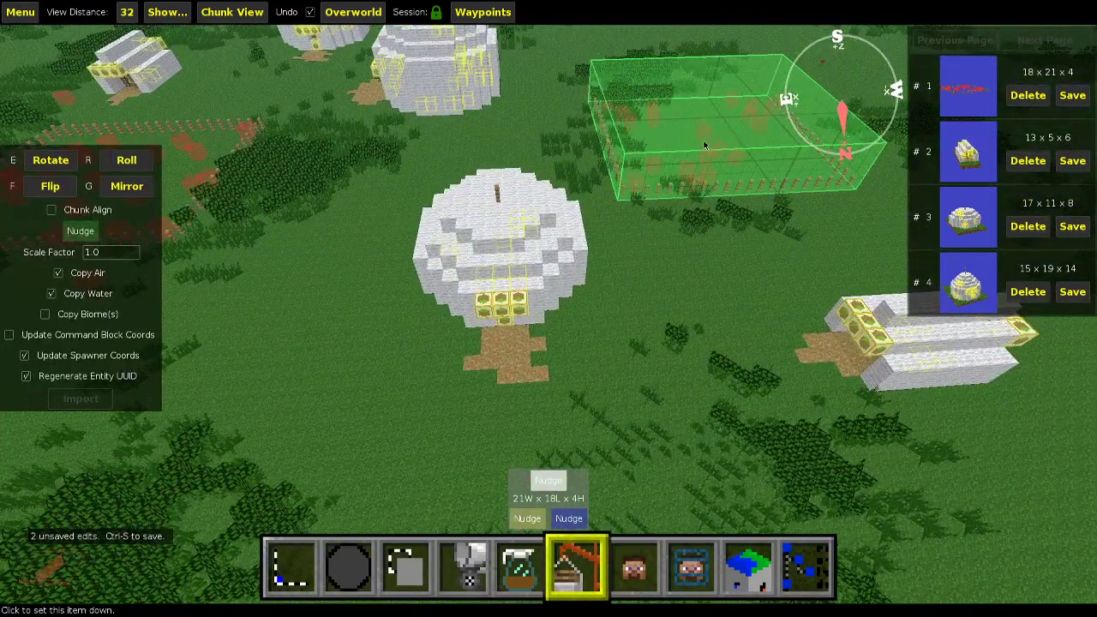
click(727, 187)
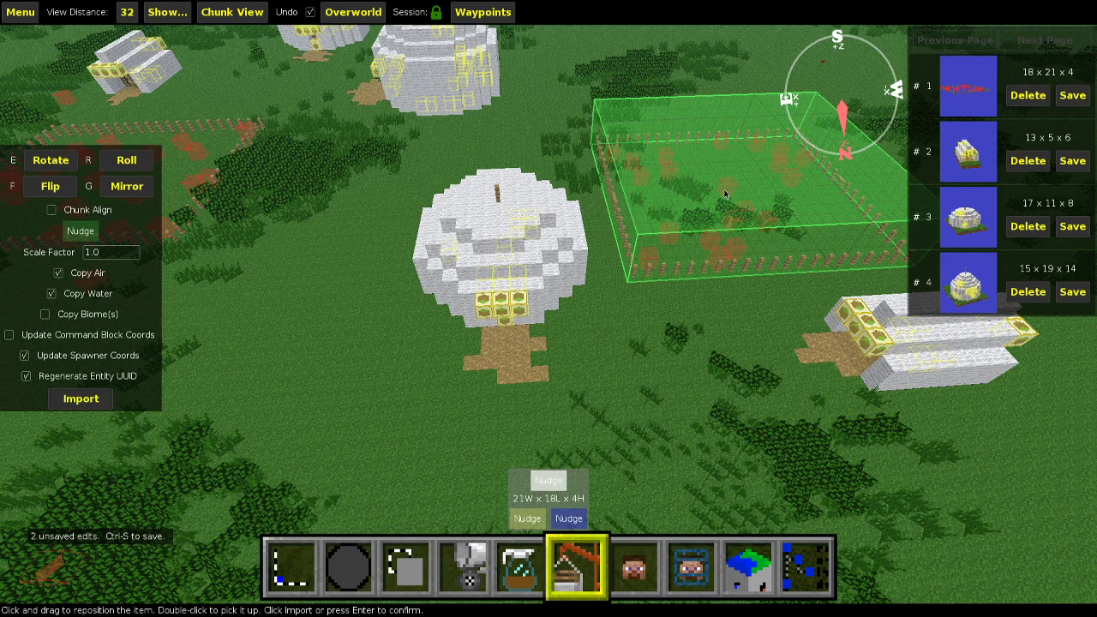
click(80, 400)
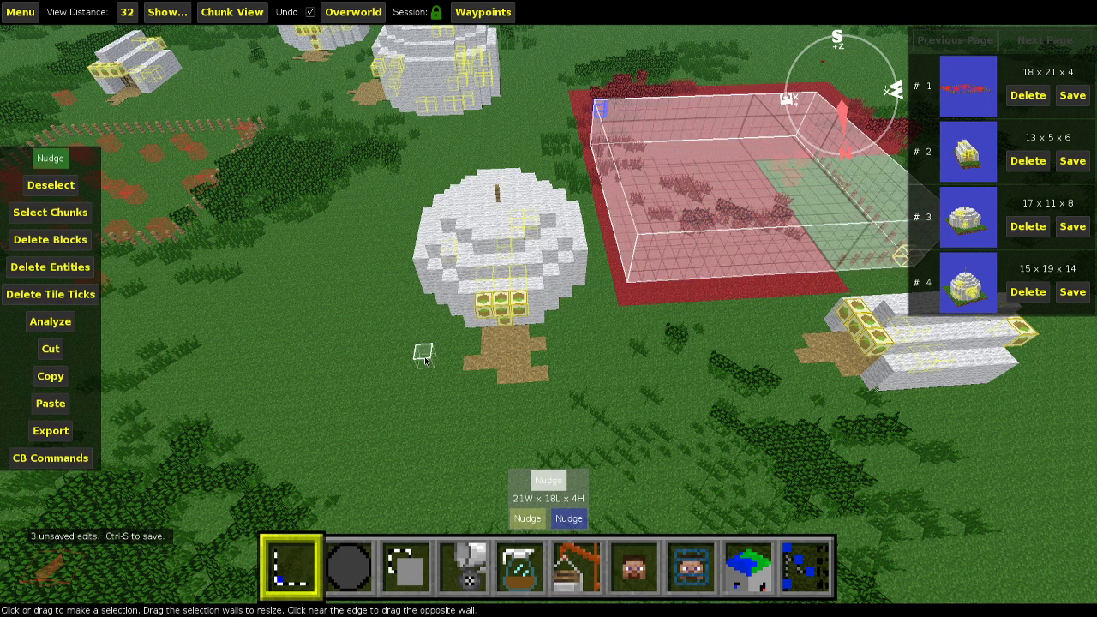
key(ctrl+d)
Examine the layout of the mainland huts, tents and three fenced pens from several sides and heights.
key(s)
key(d)
key(s)
right_drag(563, 274, 411, 154)
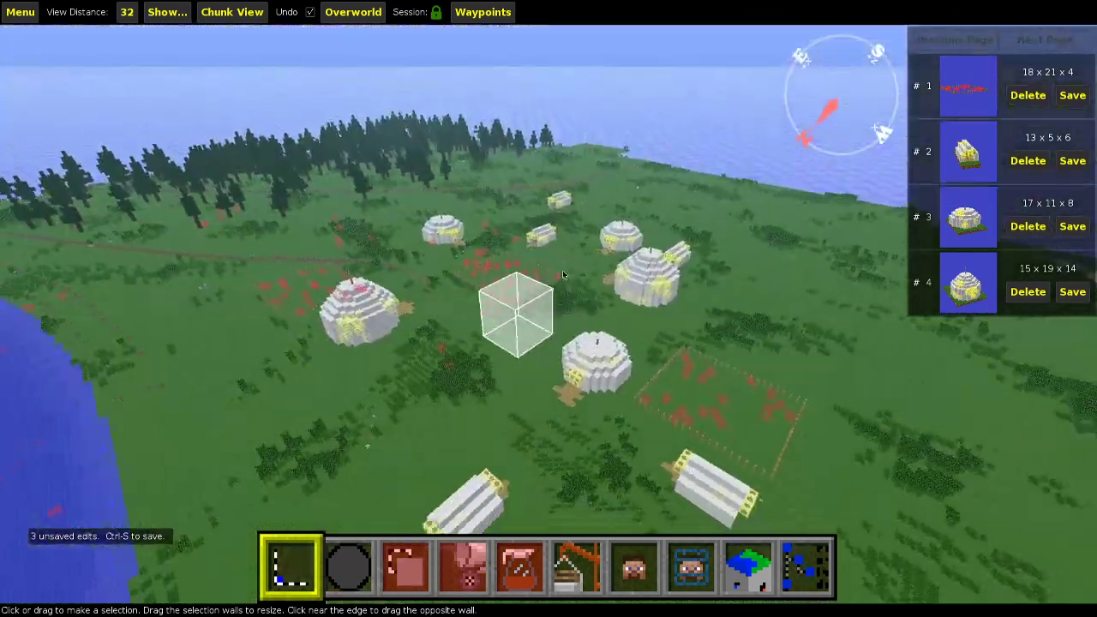
key(w)
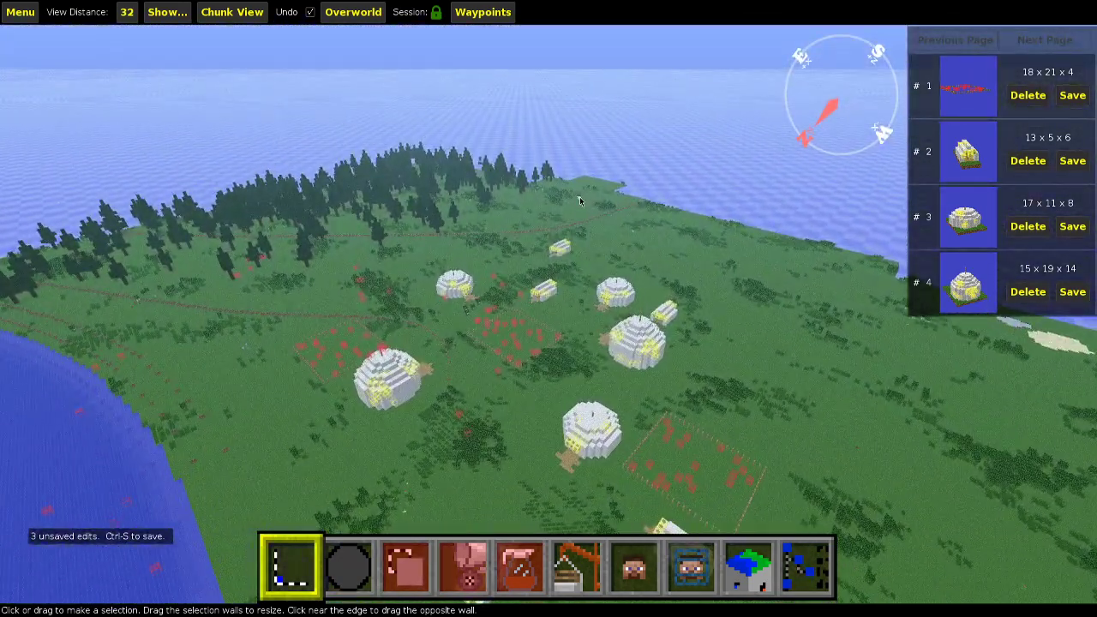
key(a)
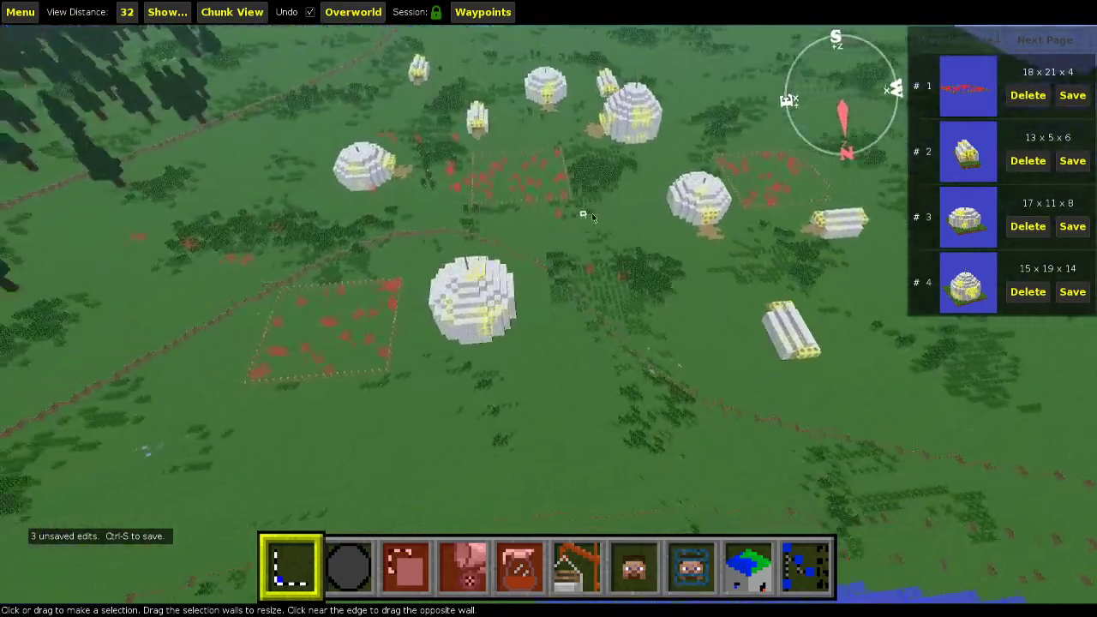
key(a)
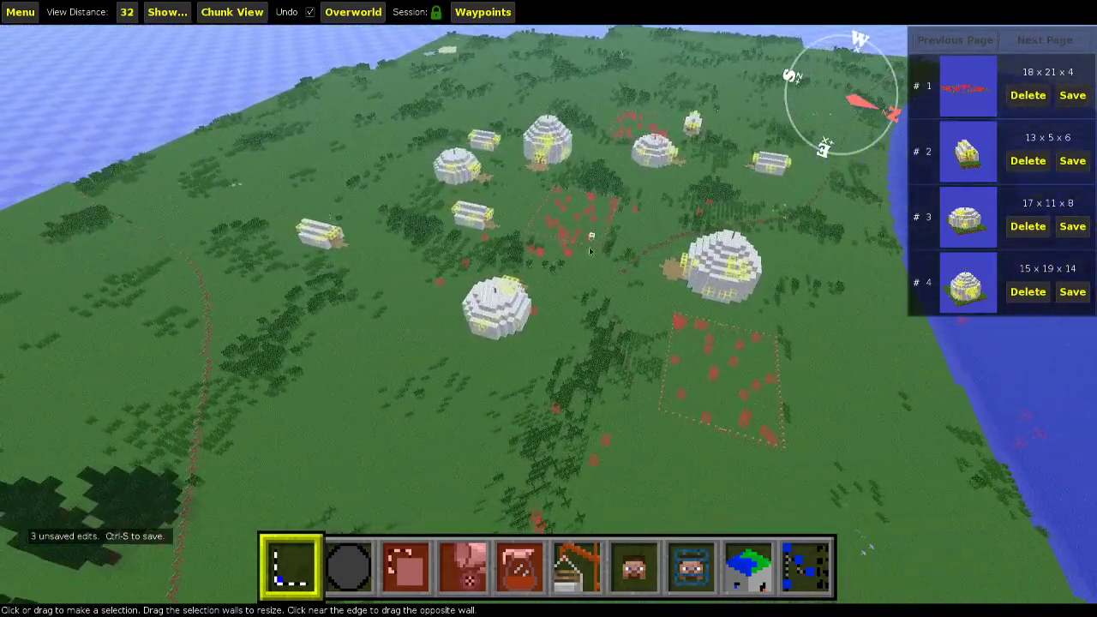
key(s)
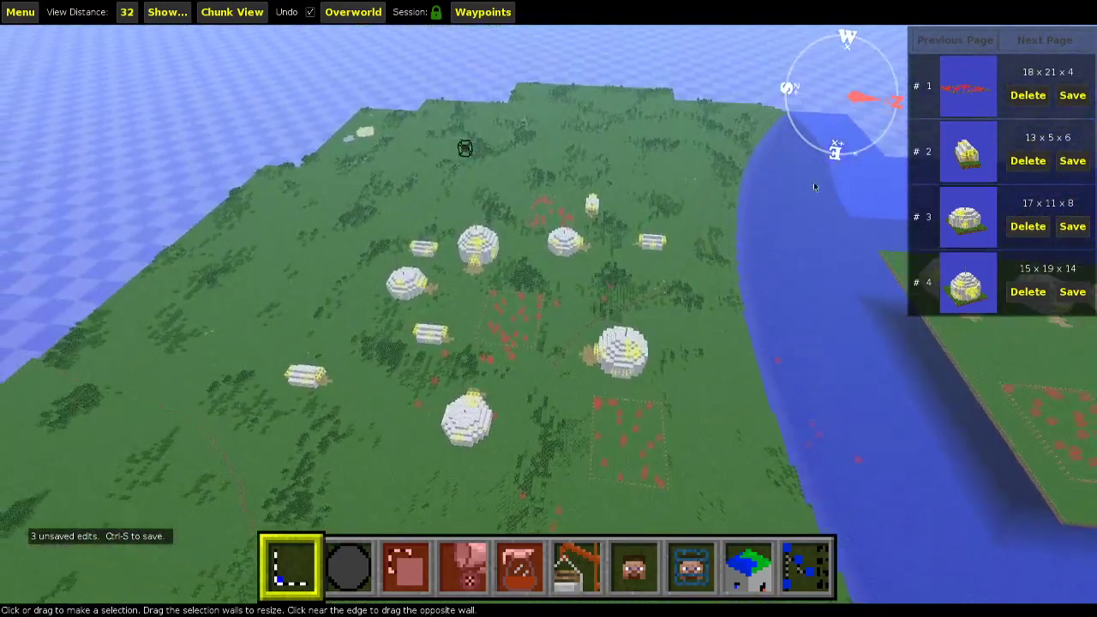
right_click(546, 295)
key(d)
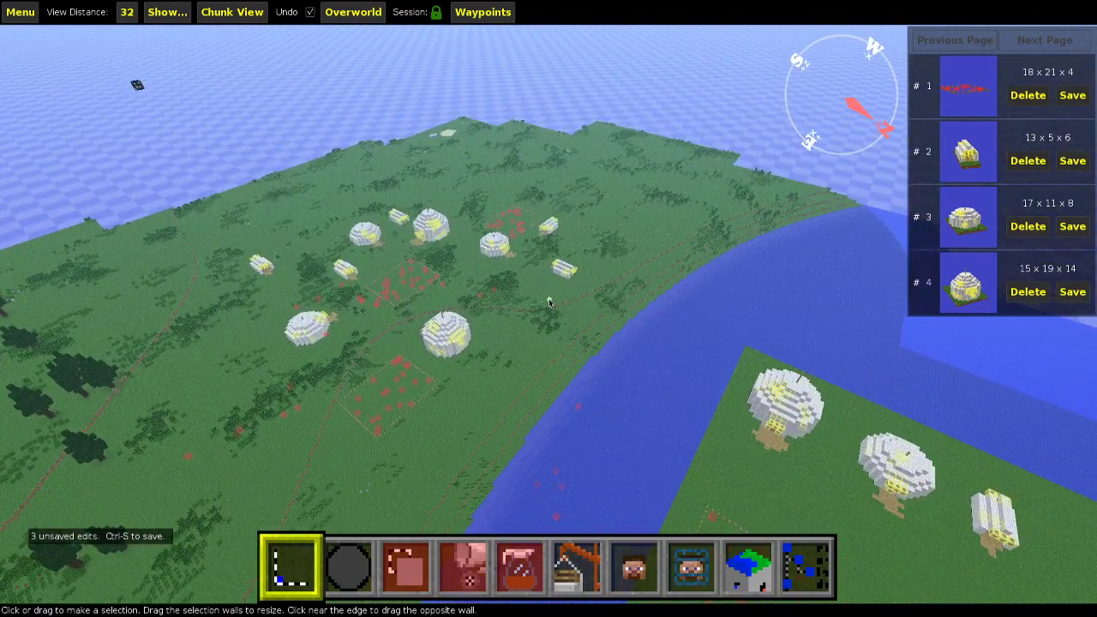
key(w)
right_drag(549, 303, 377, 359)
key(d)
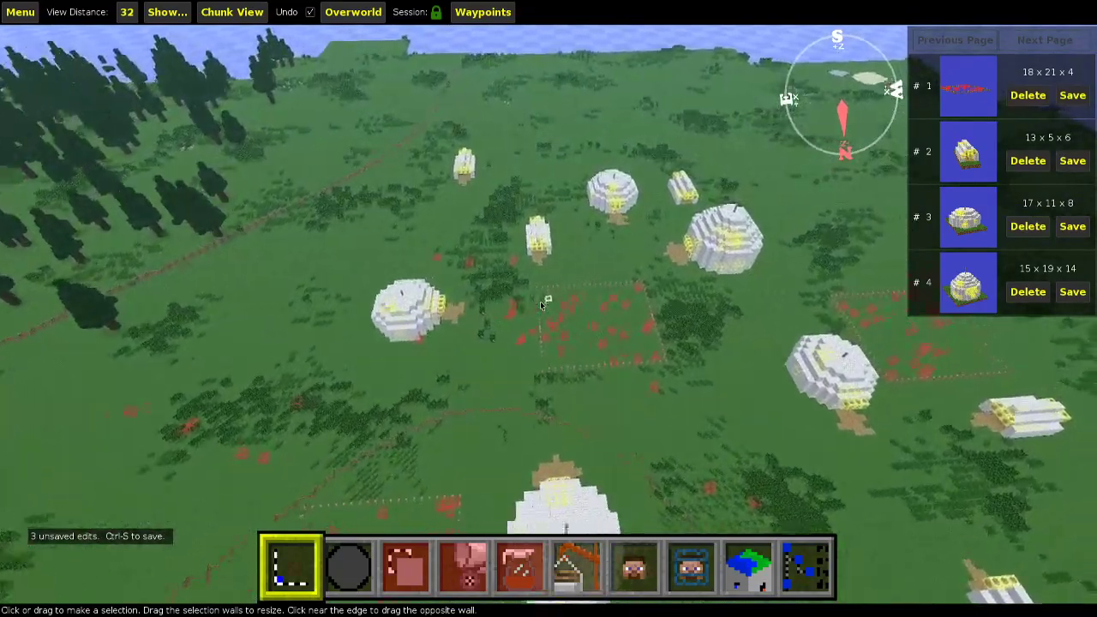
right_drag(542, 305, 582, 341)
key(d)
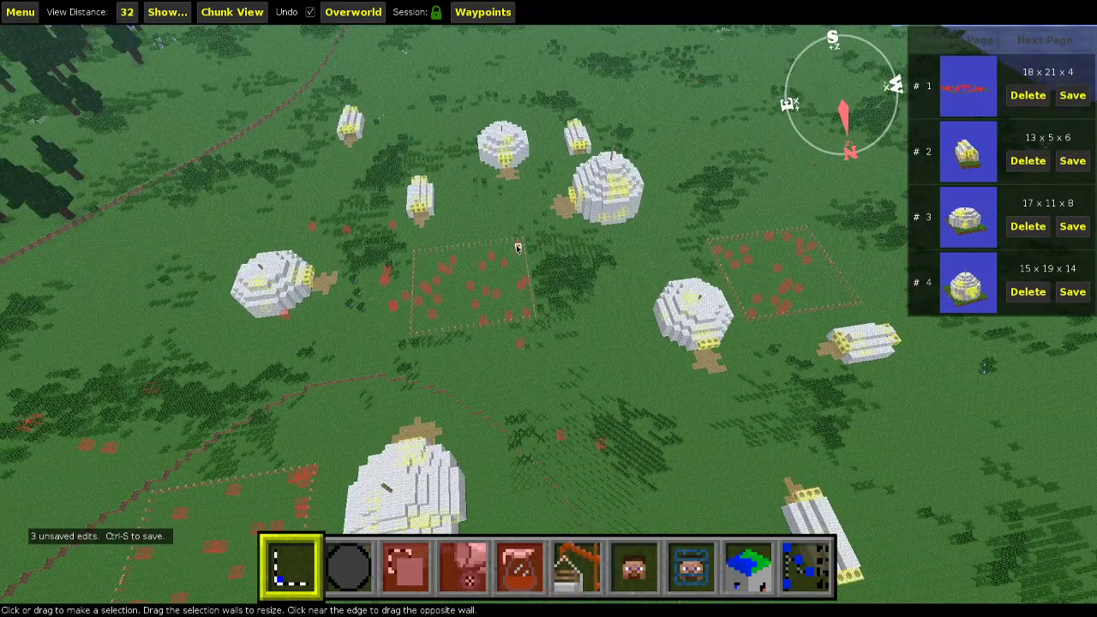
Set up a round Replace brush, 3 × 3 × 3 blocks, that turns Grass Block into Path.
key(2)
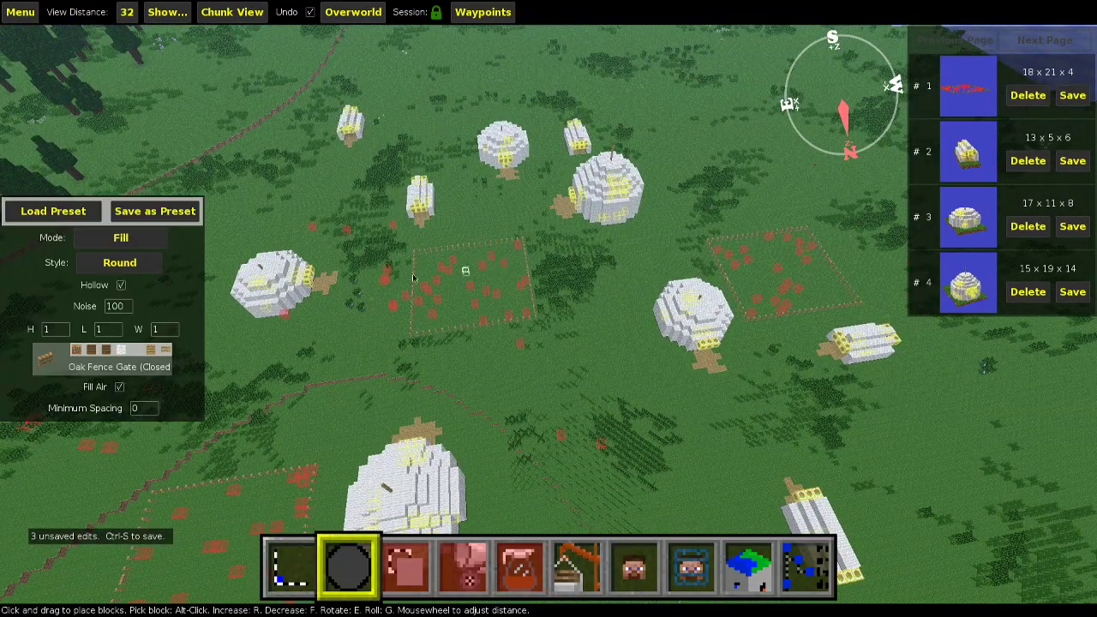
click(109, 241)
click(104, 273)
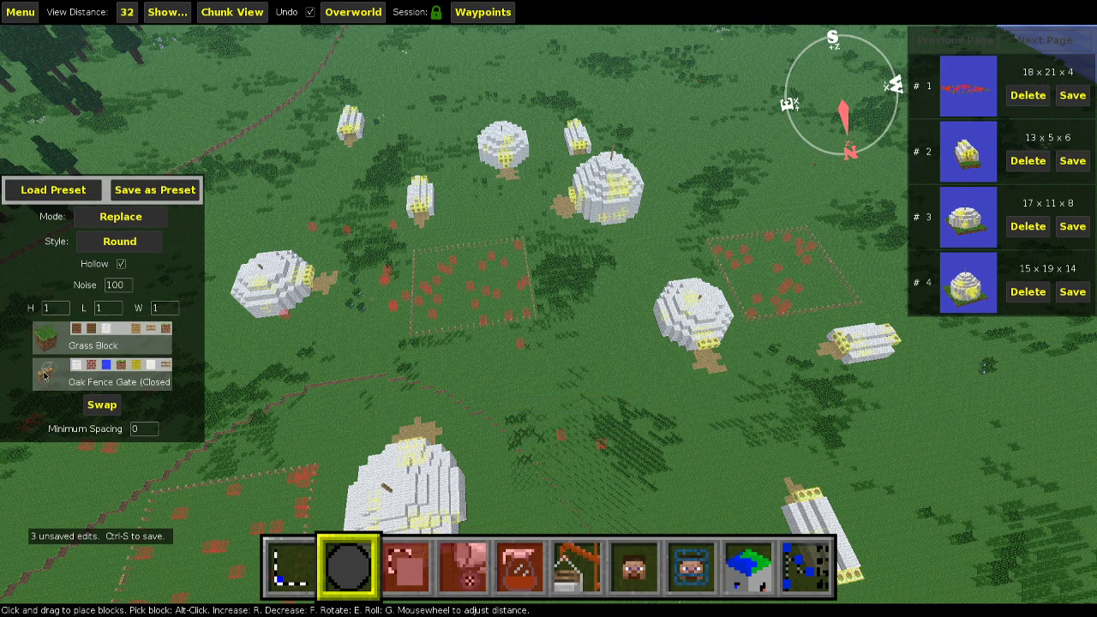
click(36, 375)
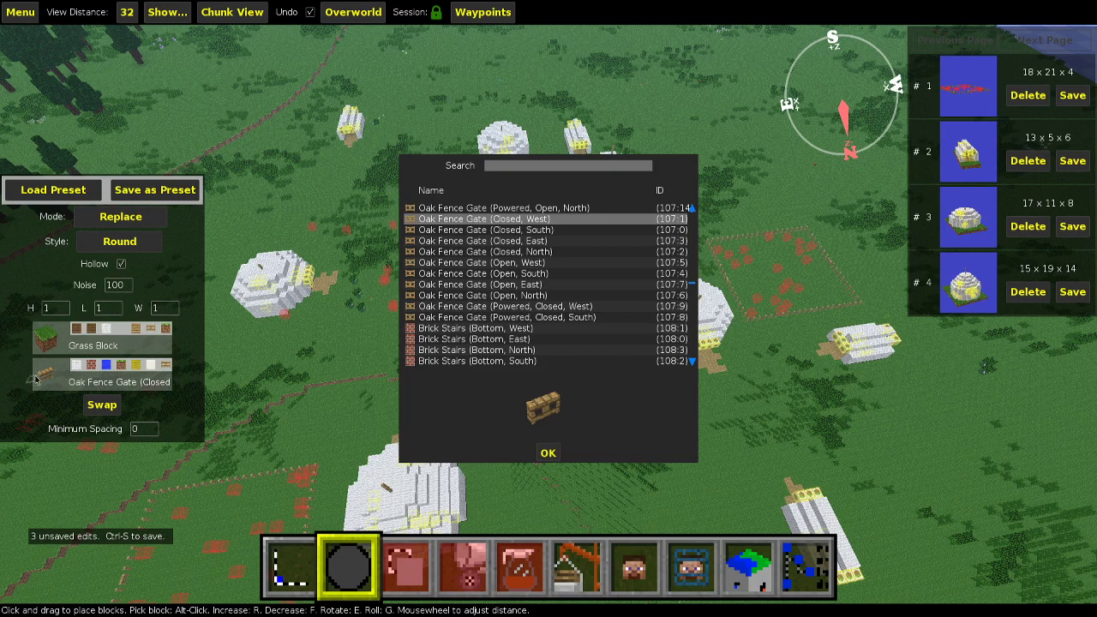
text(path)
key(Return)
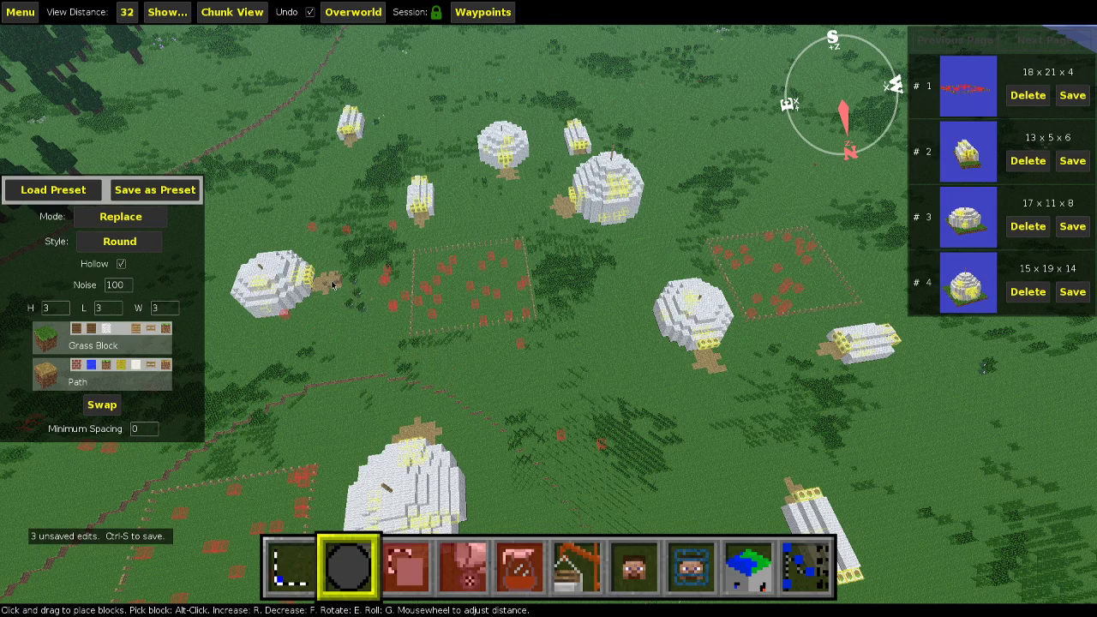
Paint paths linking the northern large hut, the eastern hut and its two neighbouring tents, and continue toward the southern medium hut.
drag(426, 433, 426, 433)
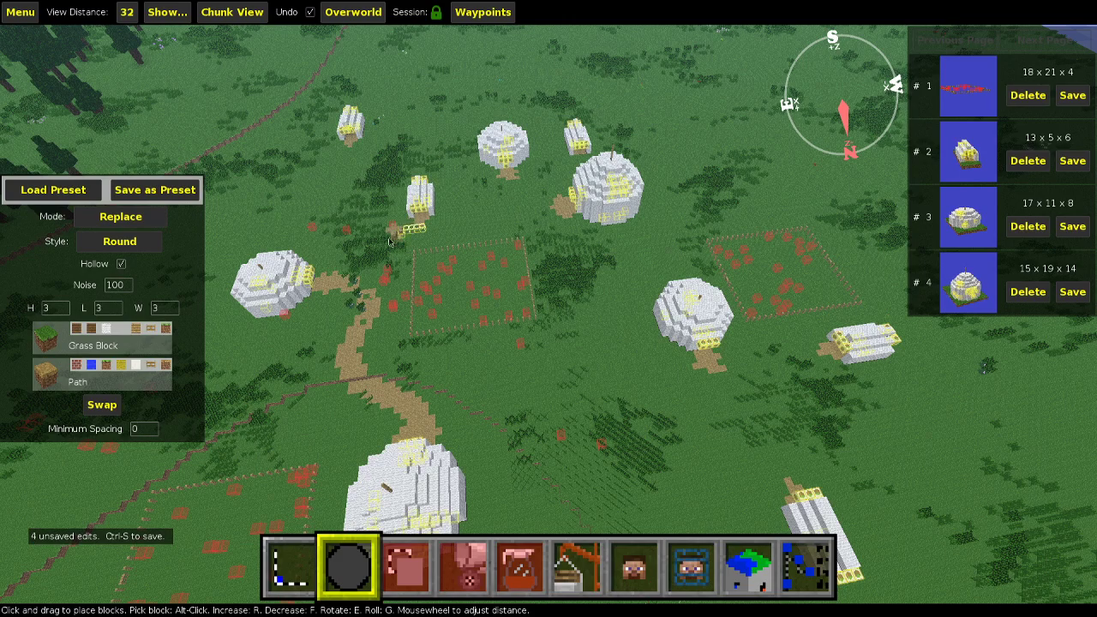
drag(349, 147, 335, 183)
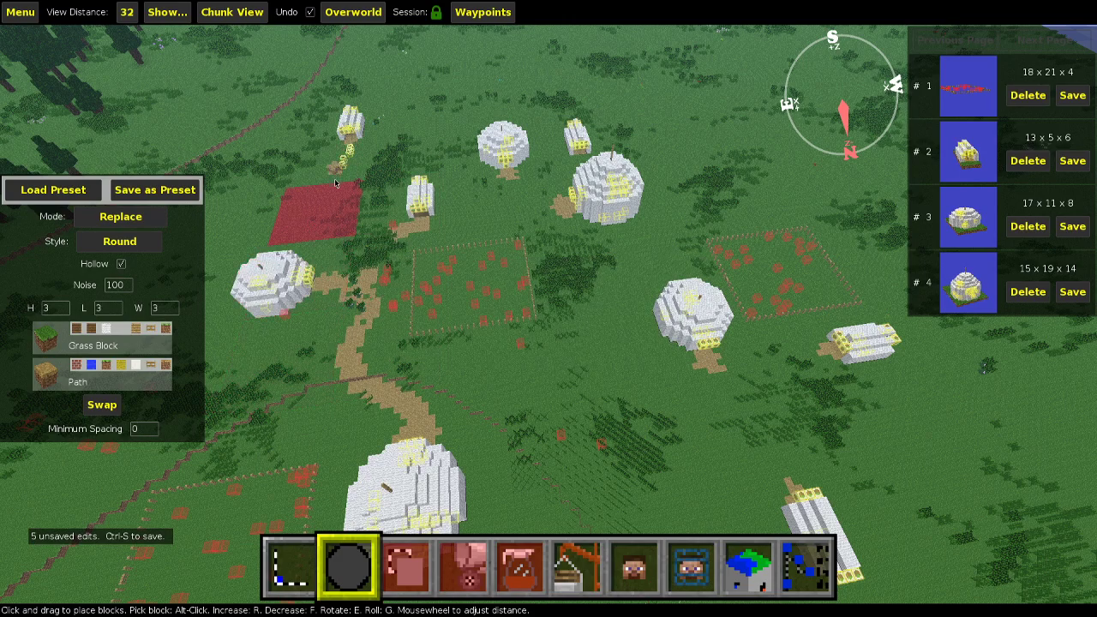
drag(370, 287, 371, 288)
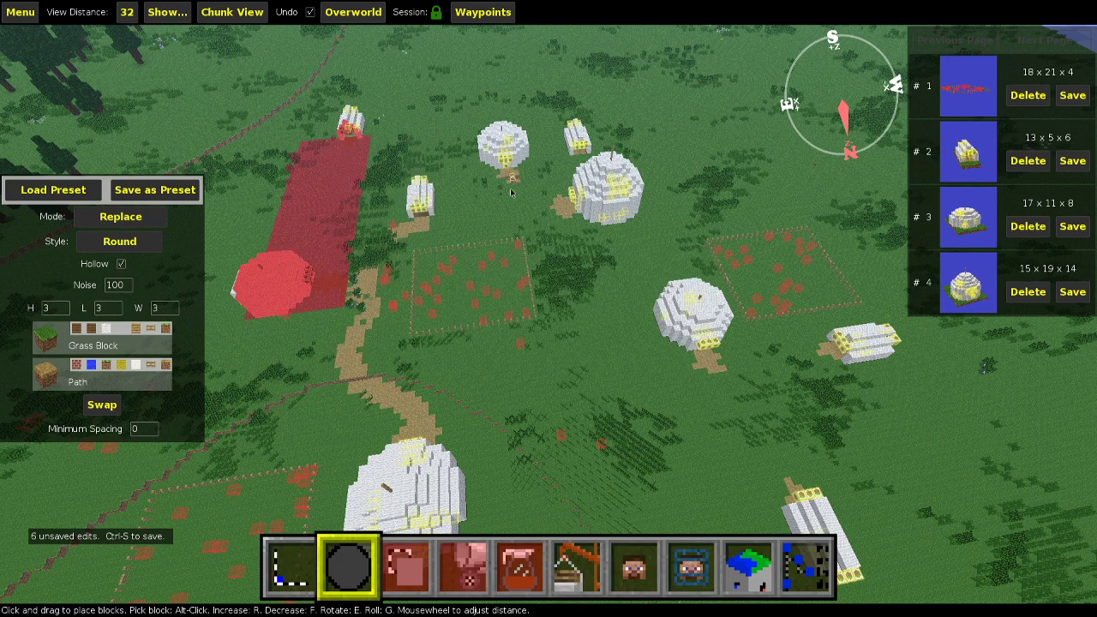
drag(510, 193, 434, 231)
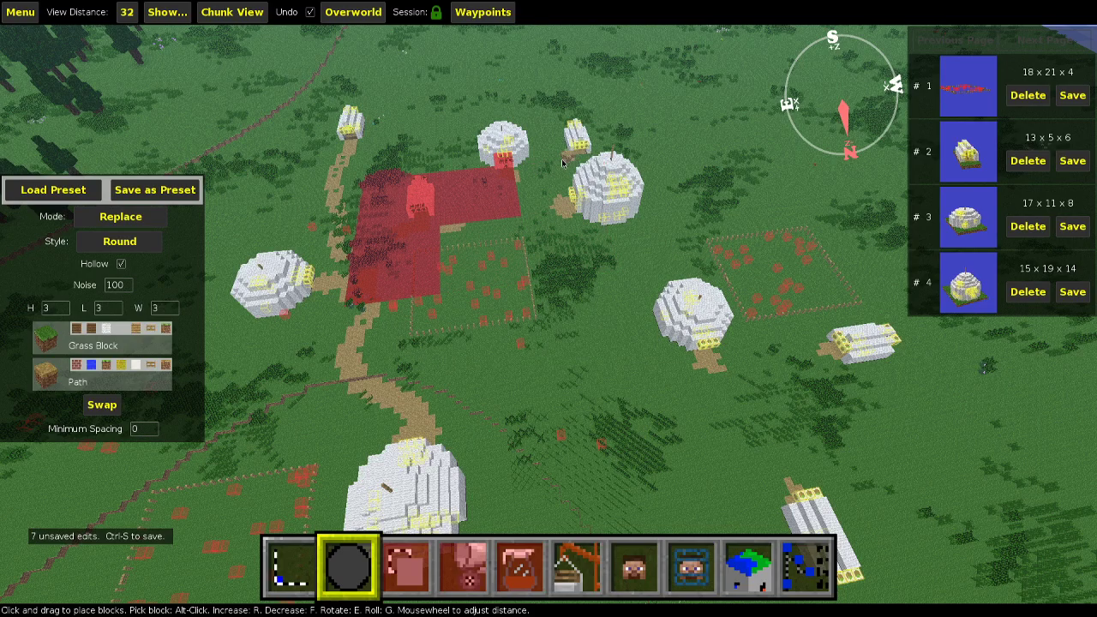
Paint a path from the southernmost tent to the southern huts' junction and join the southern branch to the eastern path.
key(a)
key(w)
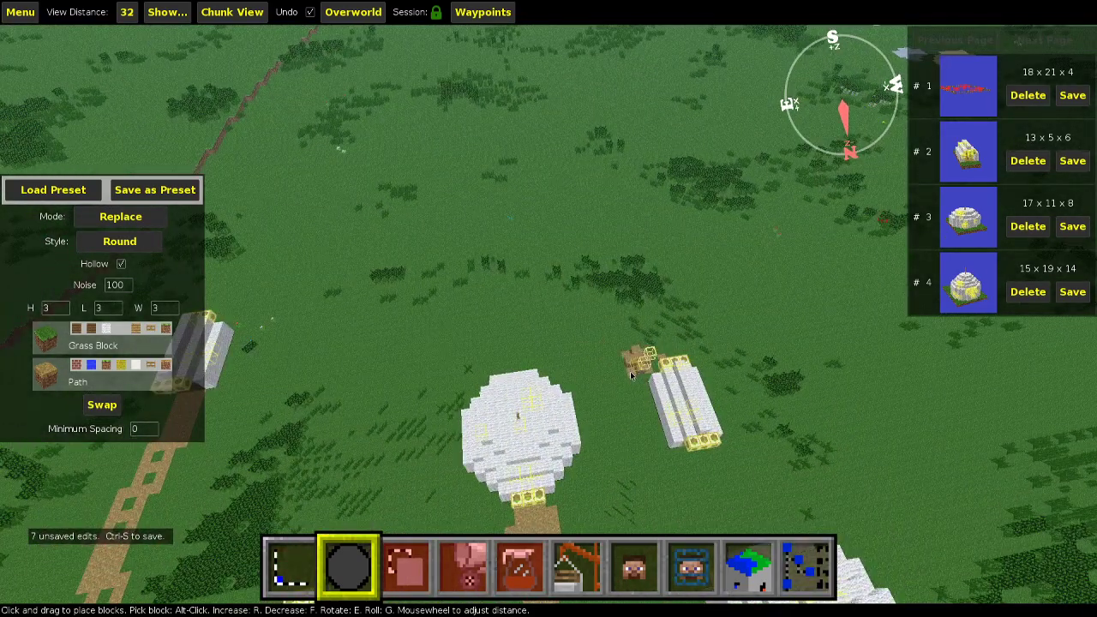
key(s)
drag(631, 375, 566, 497)
key(s)
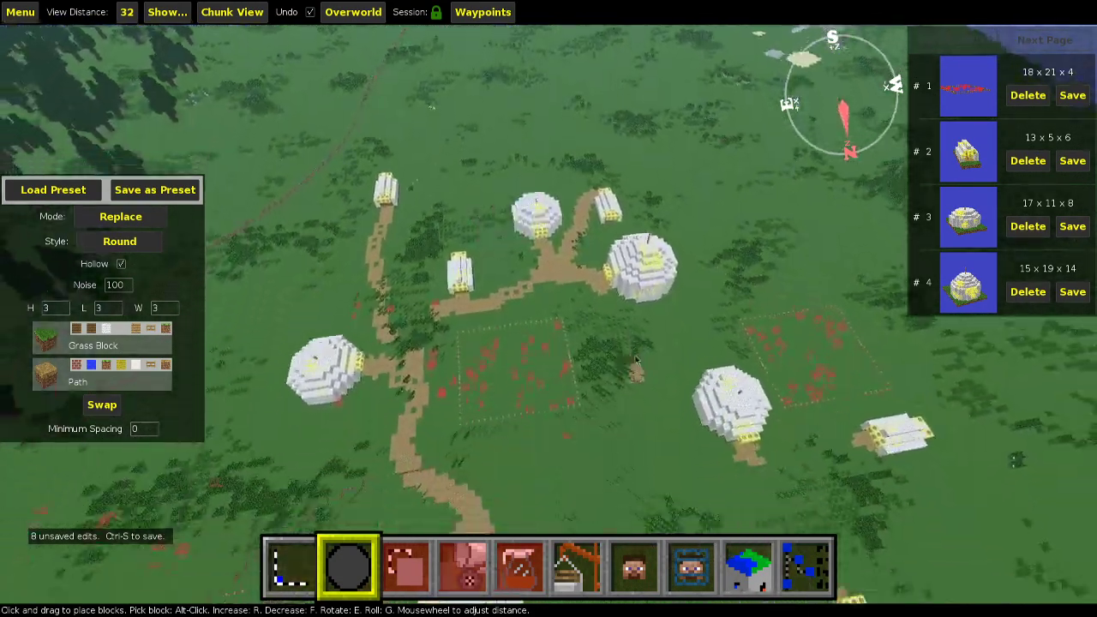
key(w)
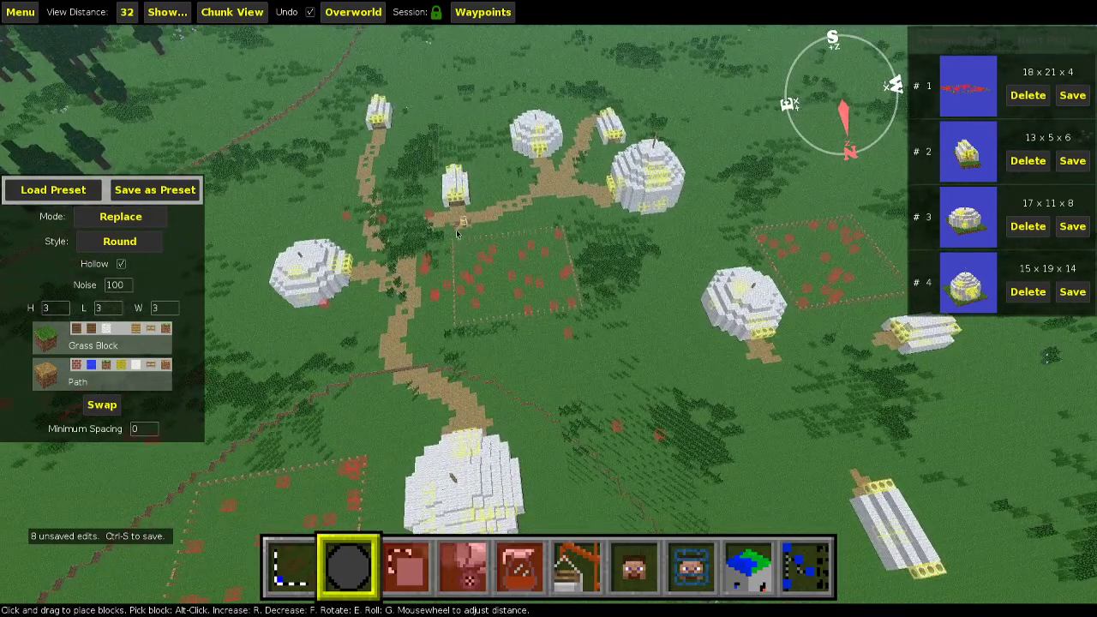
drag(404, 279, 406, 287)
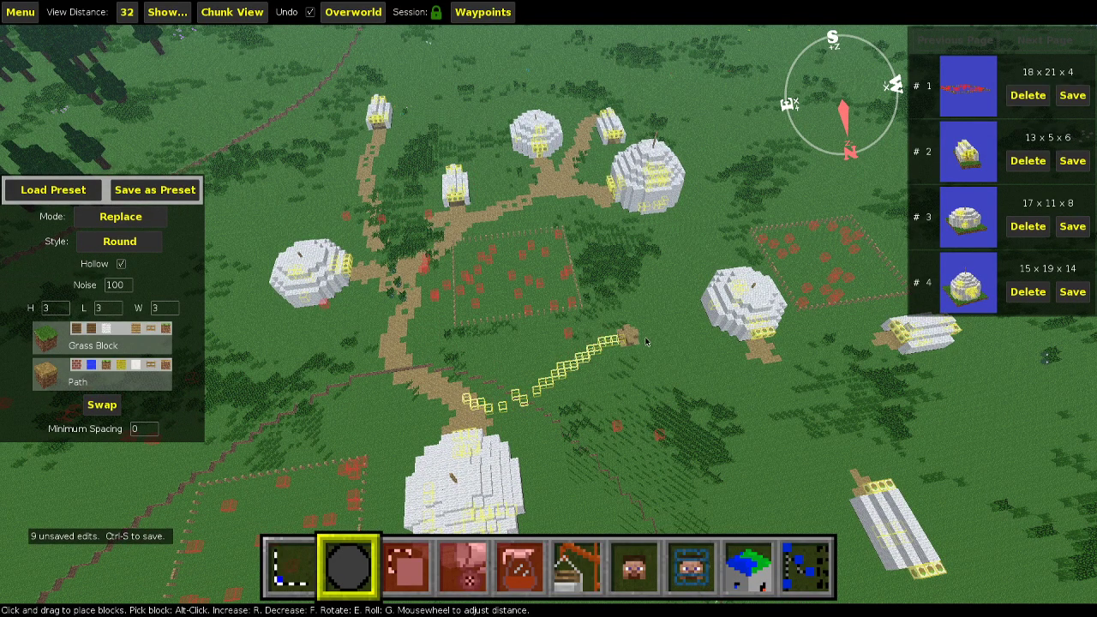
Paint a path from the northern large hut to the western medium hut and branch it to the two western tents.
drag(775, 364, 775, 365)
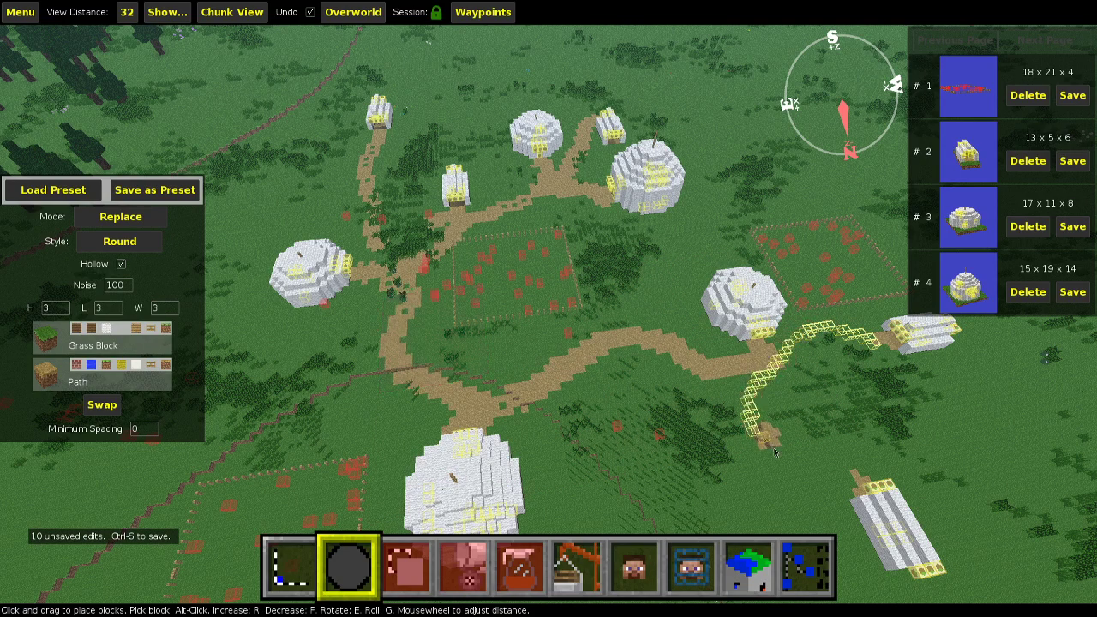
drag(862, 468, 861, 468)
key(s)
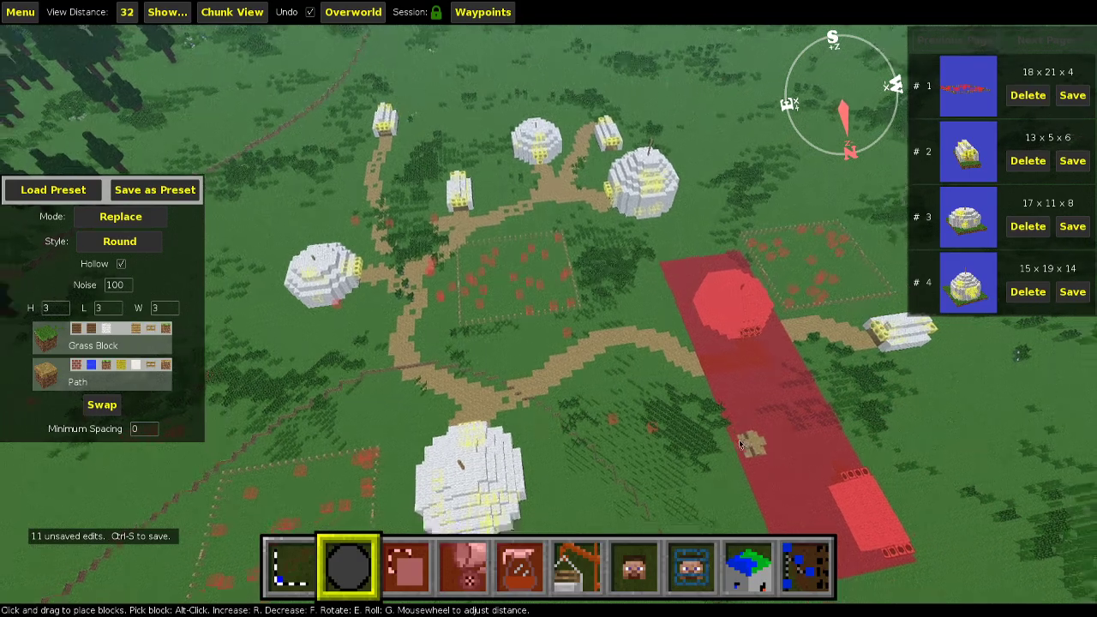
Paint a curved path around the back of the western medium hut to the edge of the western fenced pen.
right_drag(674, 372, 674, 291)
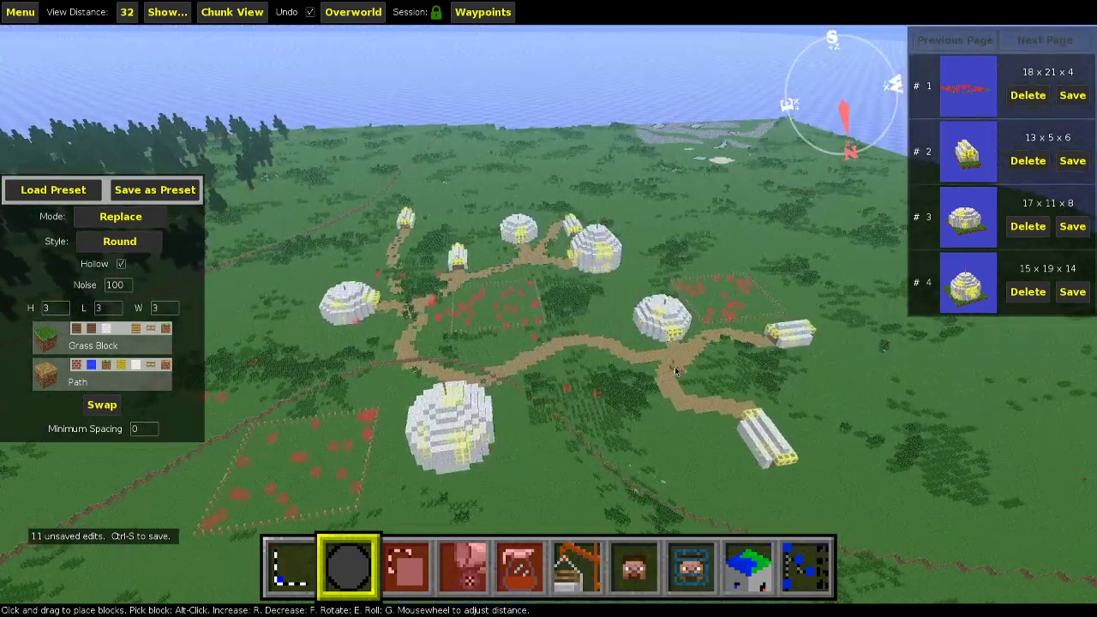
key(w)
mouse_move(674, 372)
right_down()
mouse_move(719, 372)
mouse_move(548, 372)
right_up()
key(d)
key(d)
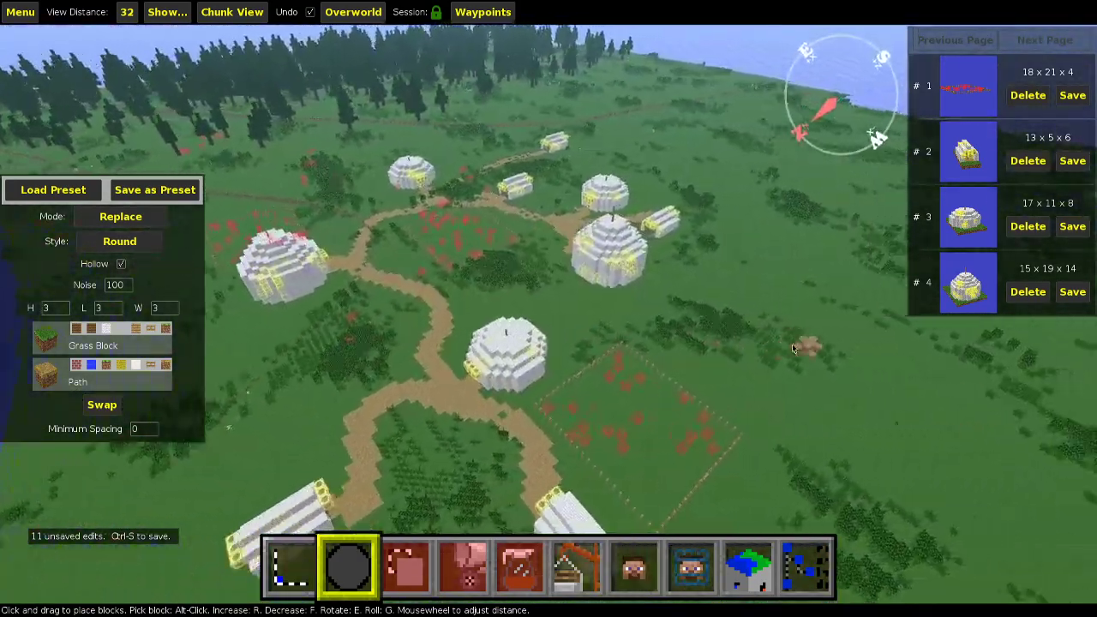
mouse_move(799, 347)
right_down()
mouse_move(651, 428)
mouse_move(591, 429)
right_up()
key(w)
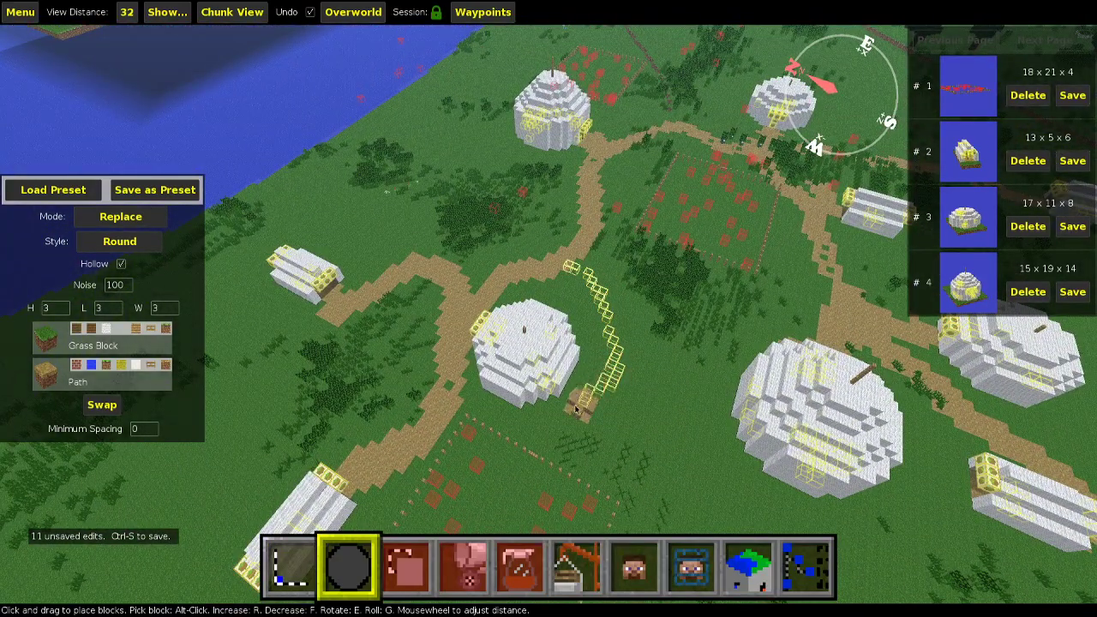
drag(549, 458, 550, 460)
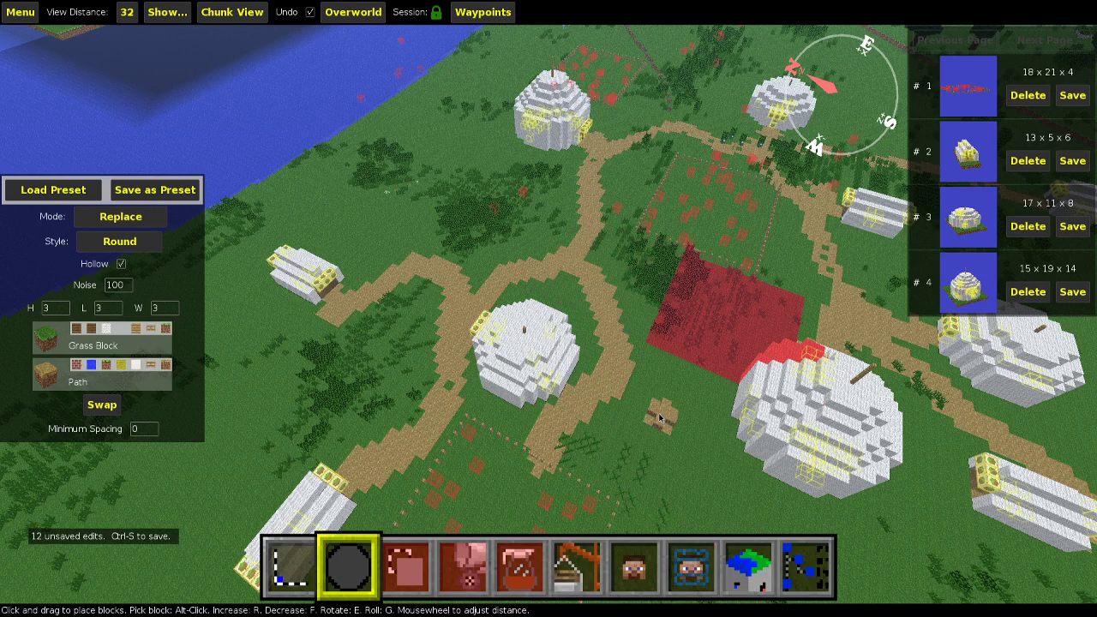
Paint short paths connecting the central pen to the eastern path and the northeastern pen to the large hut's entrance.
key(w)
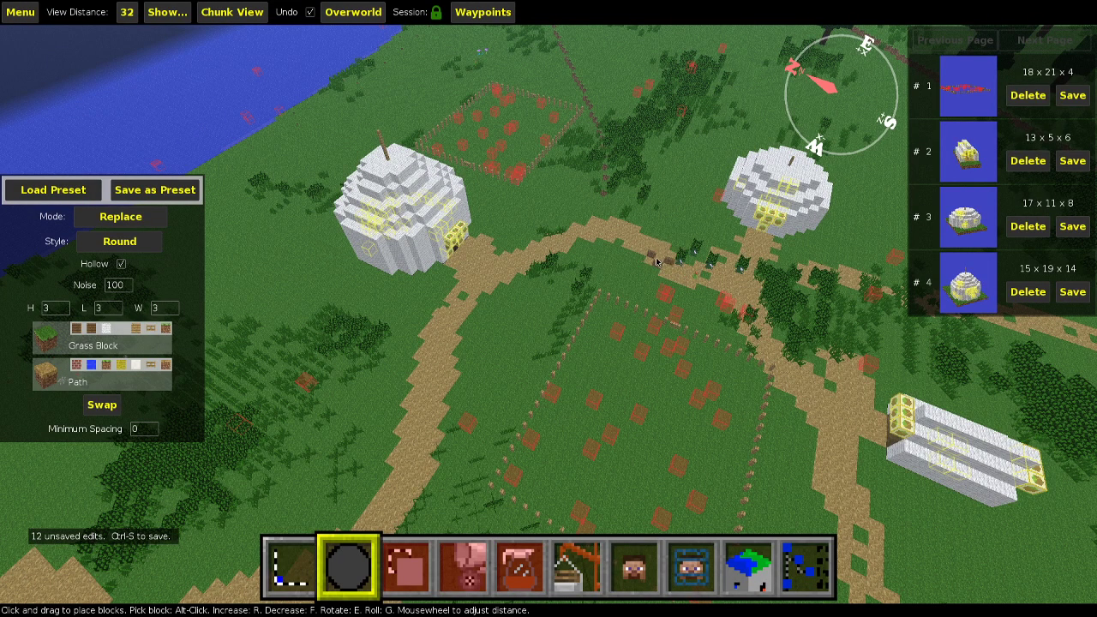
drag(674, 339, 674, 339)
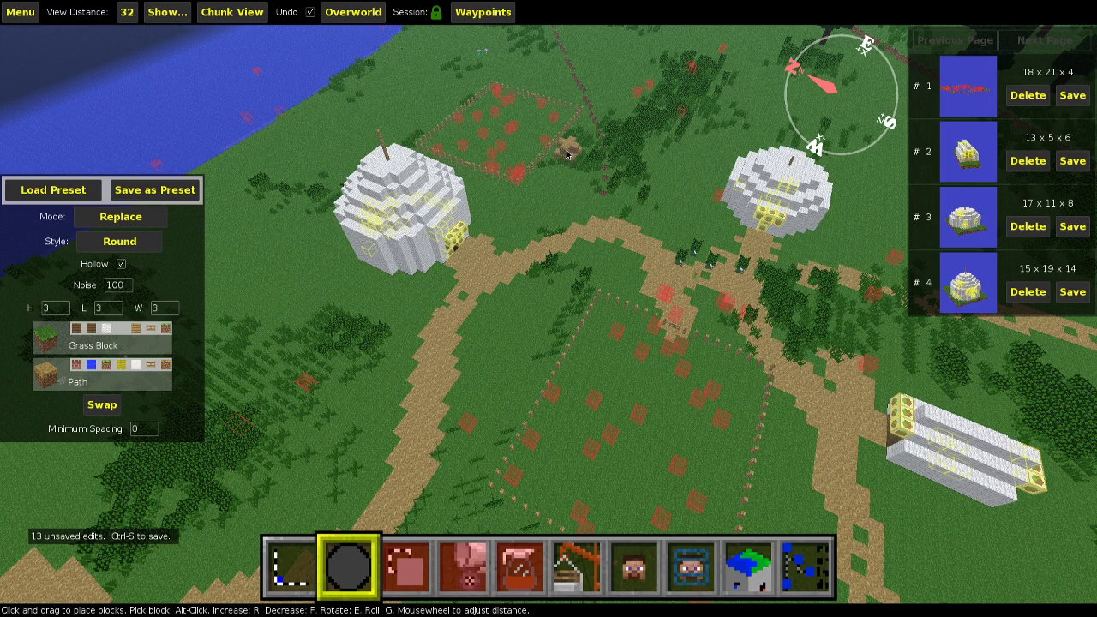
key(w)
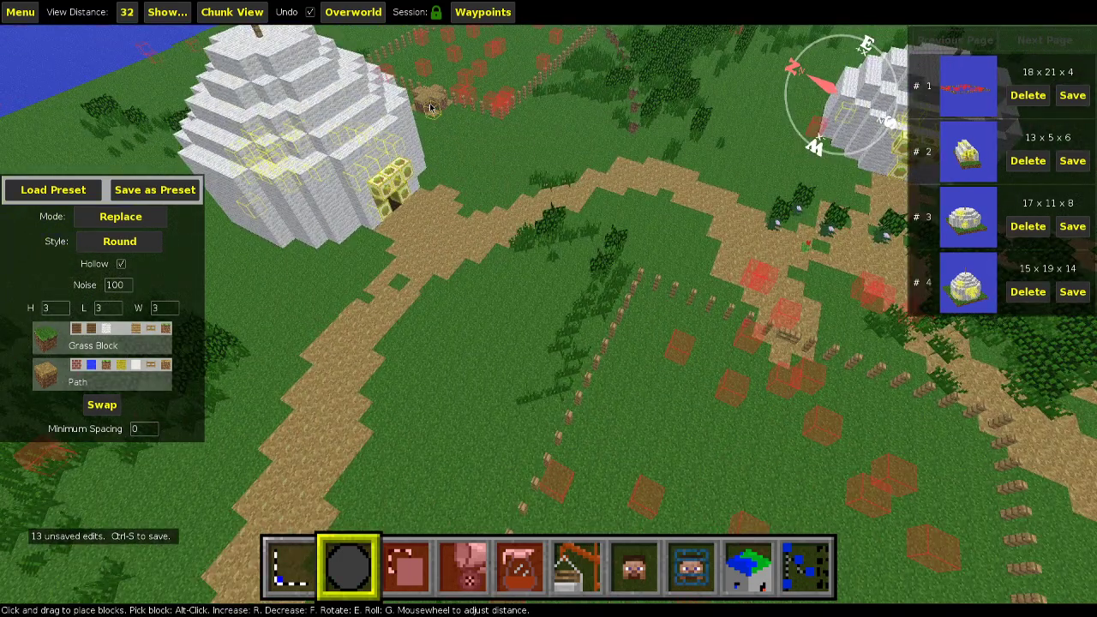
click(430, 108)
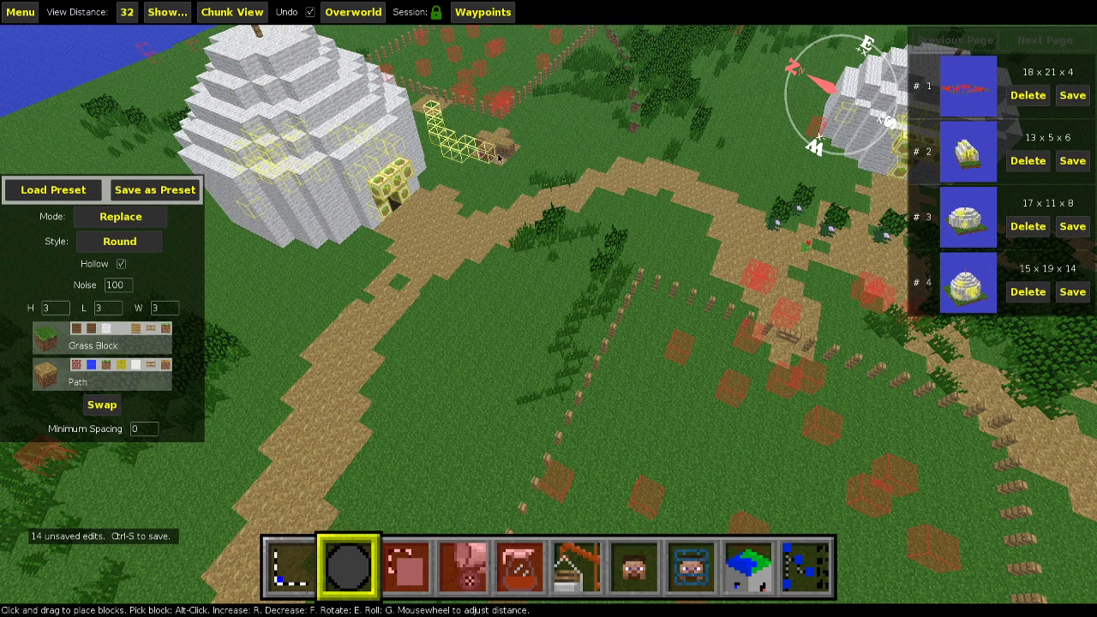
drag(477, 221, 477, 221)
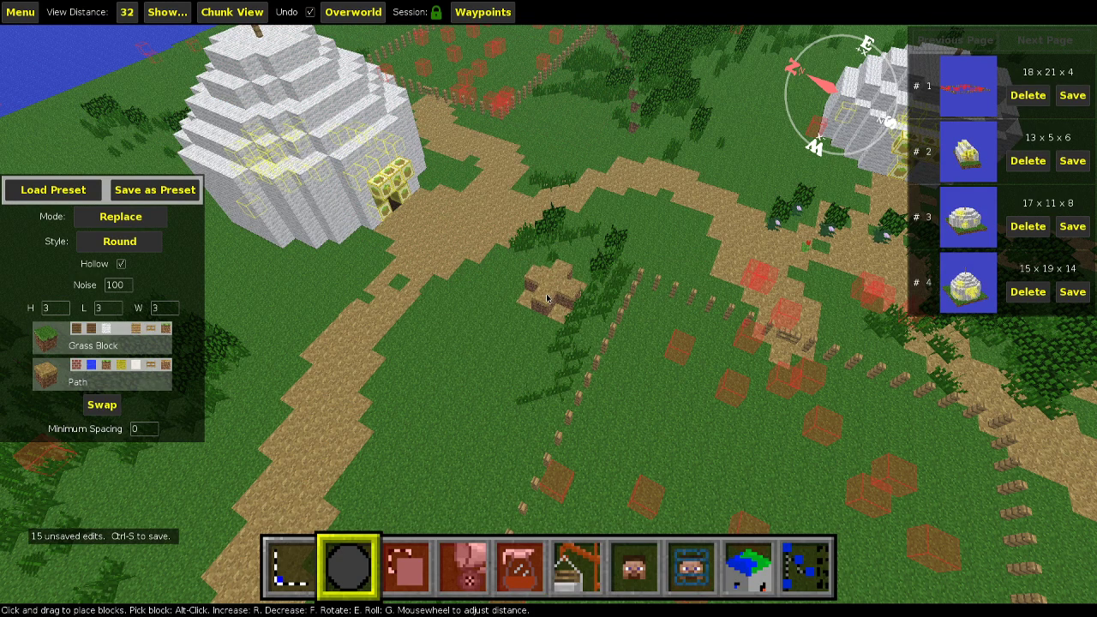
Widen the thin path stretches toward the southern huts and between the eastern hut and the southeastern tent.
key(s)
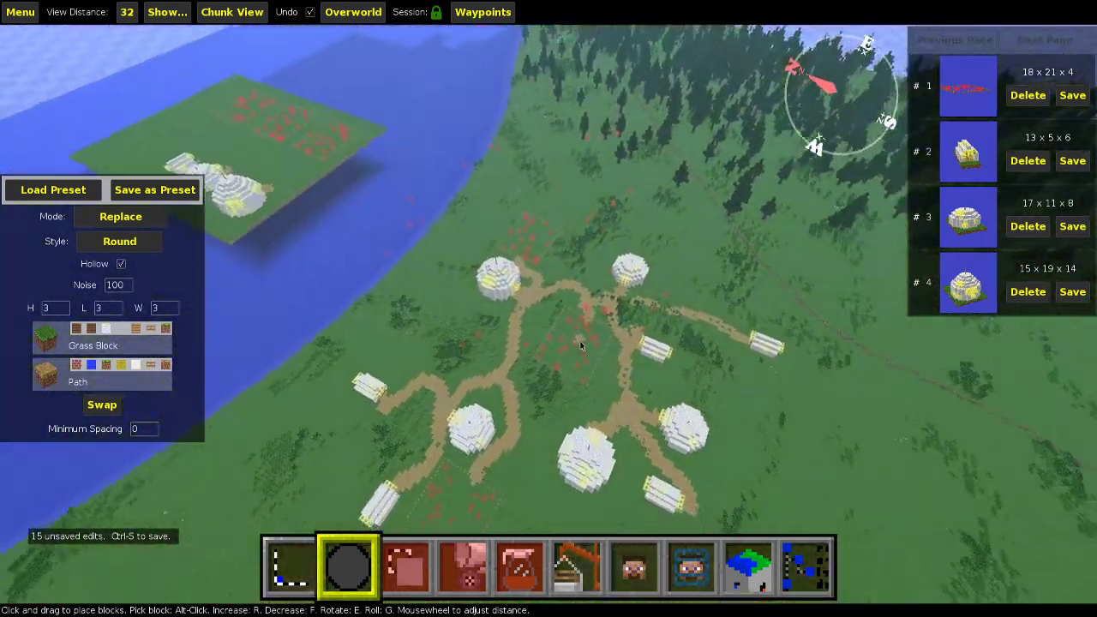
key(s)
key(w)
right_drag(575, 393, 446, 412)
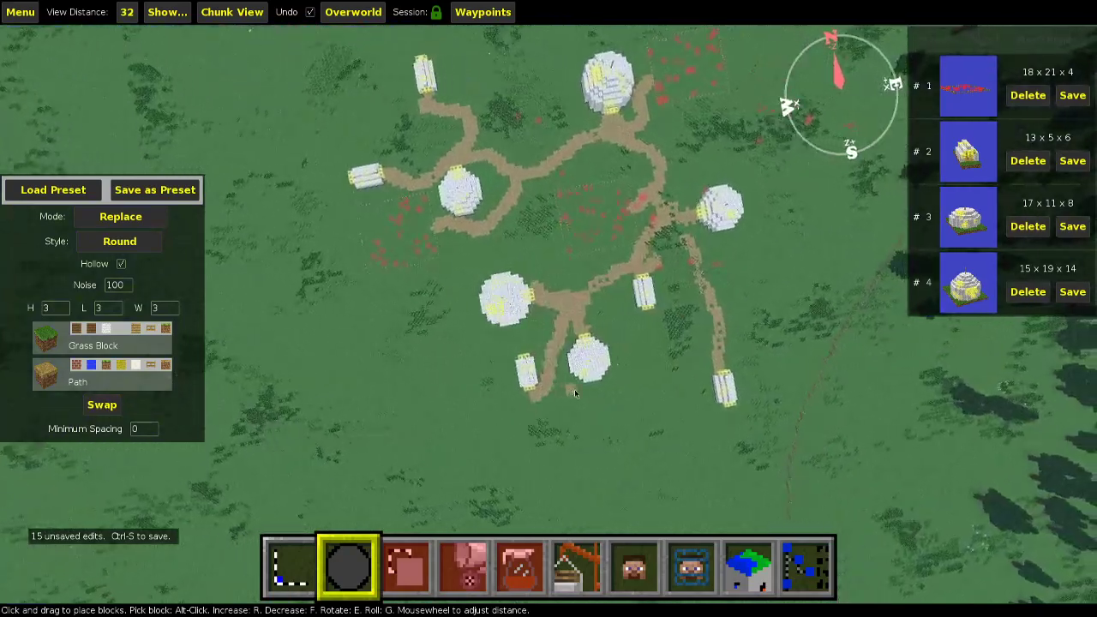
key(w)
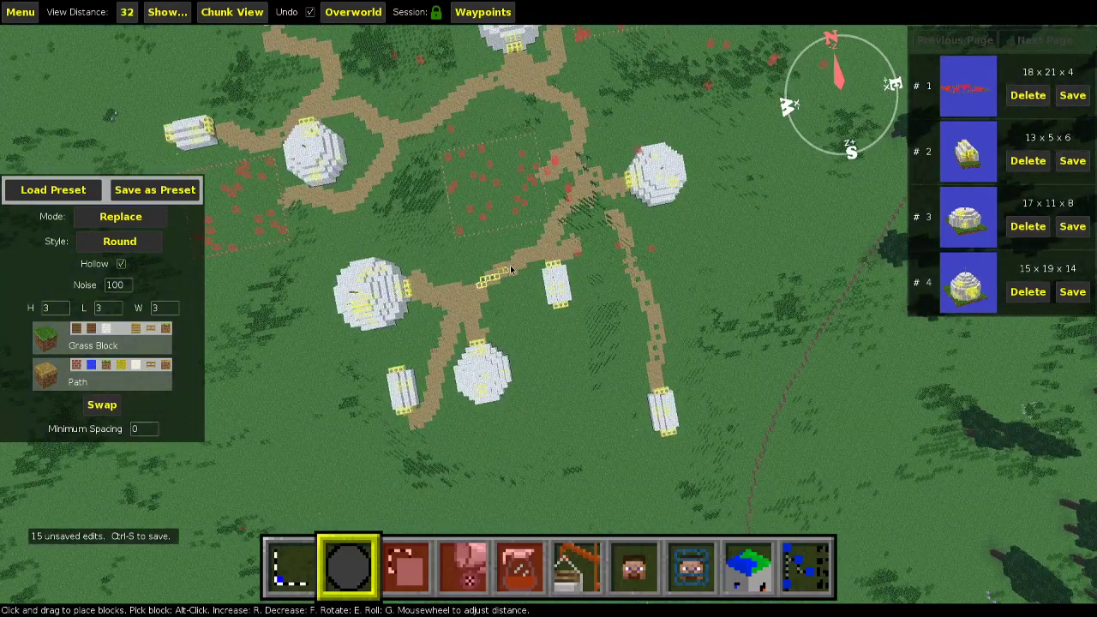
drag(511, 270, 558, 246)
key(w)
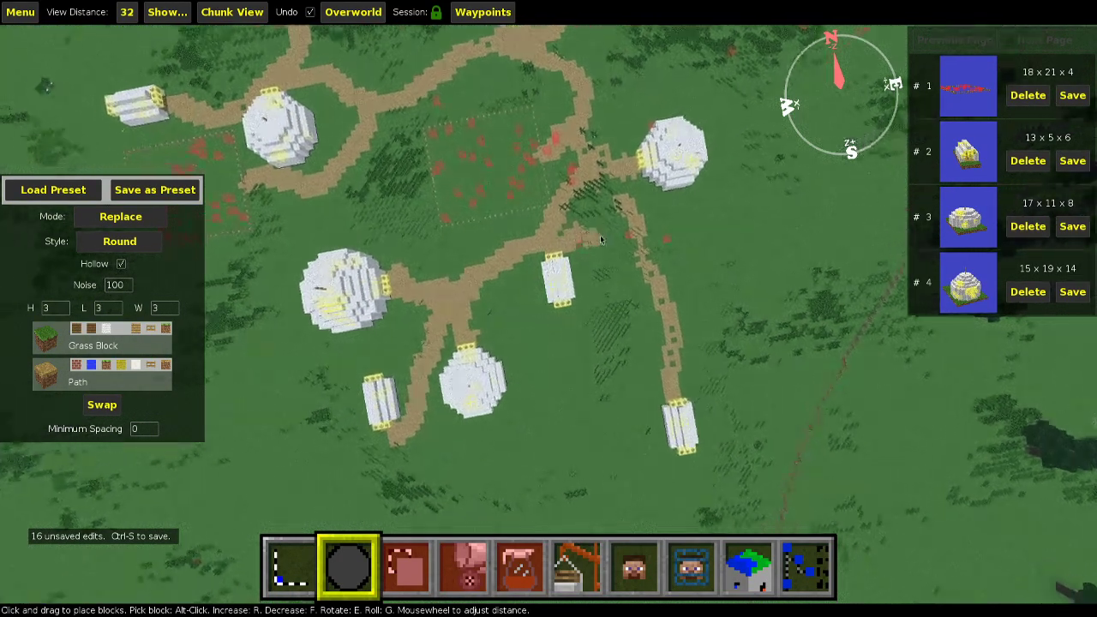
key(space)
key(d)
right_drag(671, 351, 679, 363)
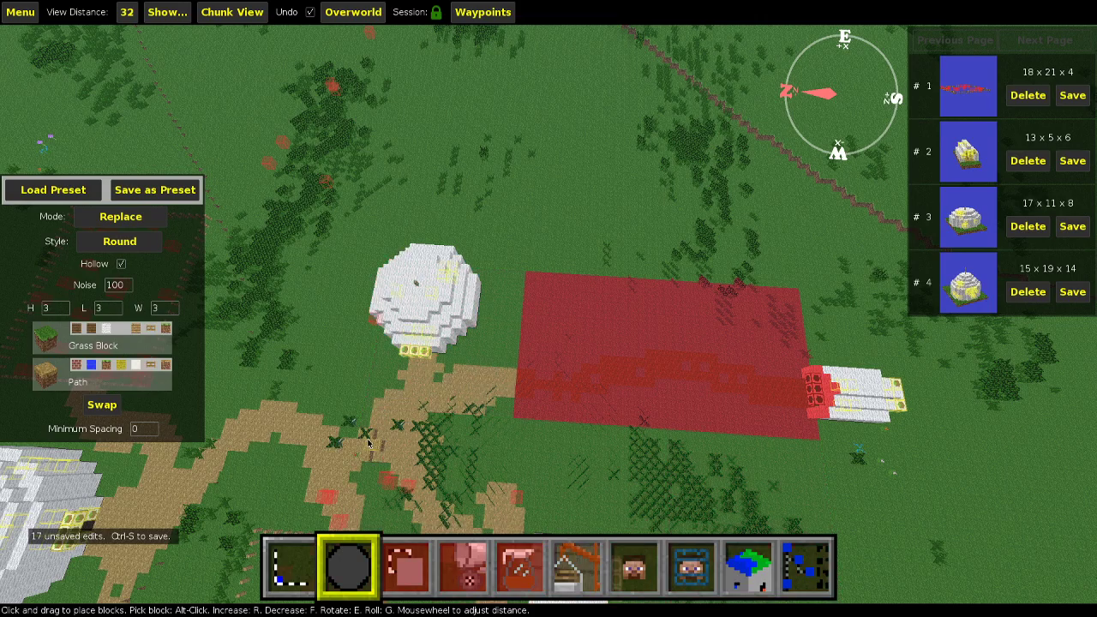
Switch to the selection tool and save the world with the finished path network.
key(1)
right_drag(624, 358, 599, 320)
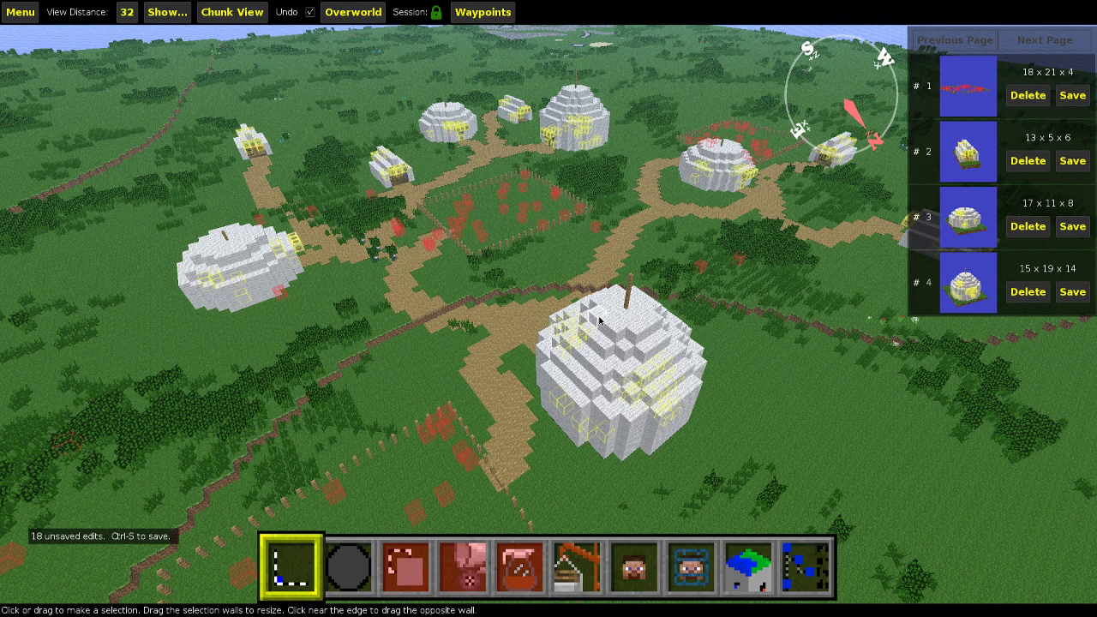
key(space)
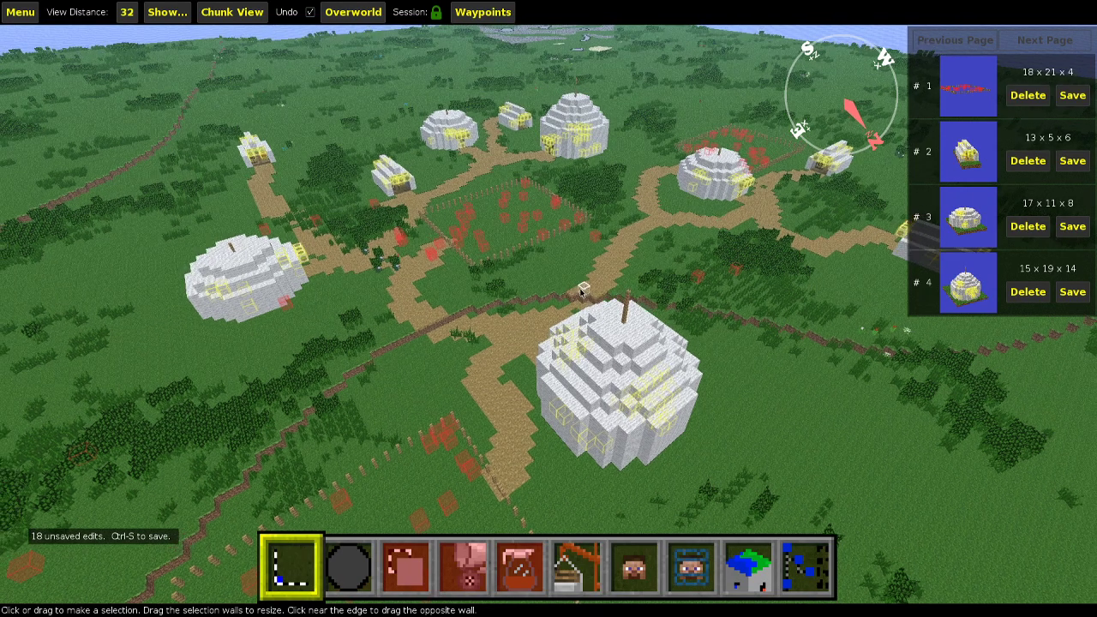
mouse_move(608, 274)
right_down()
mouse_move(617, 296)
mouse_move(619, 286)
right_up()
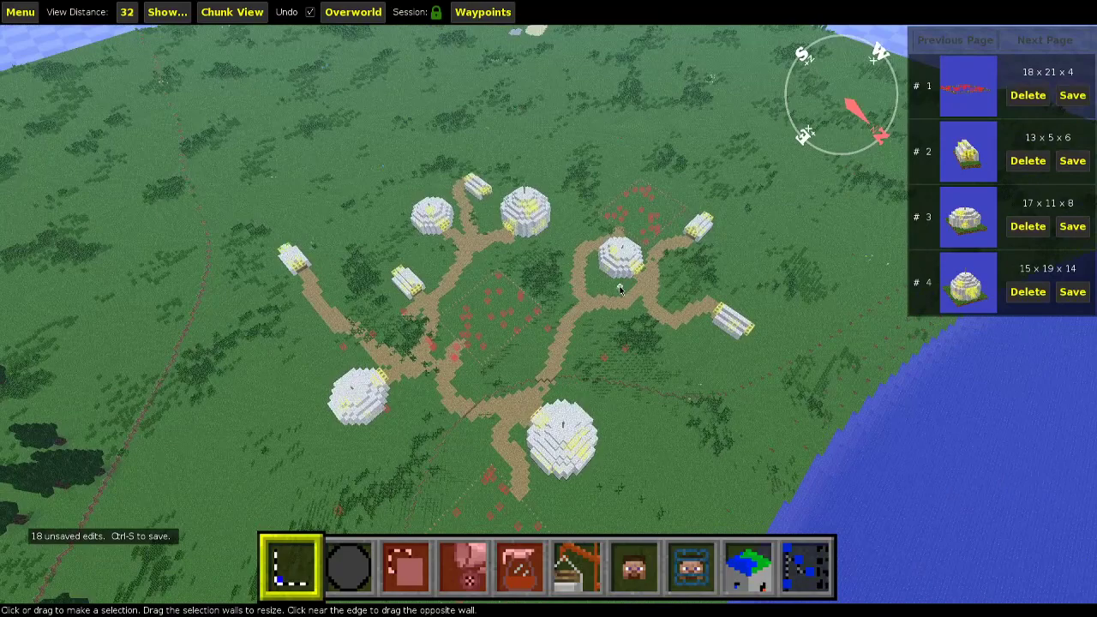
key(ctrl+s)
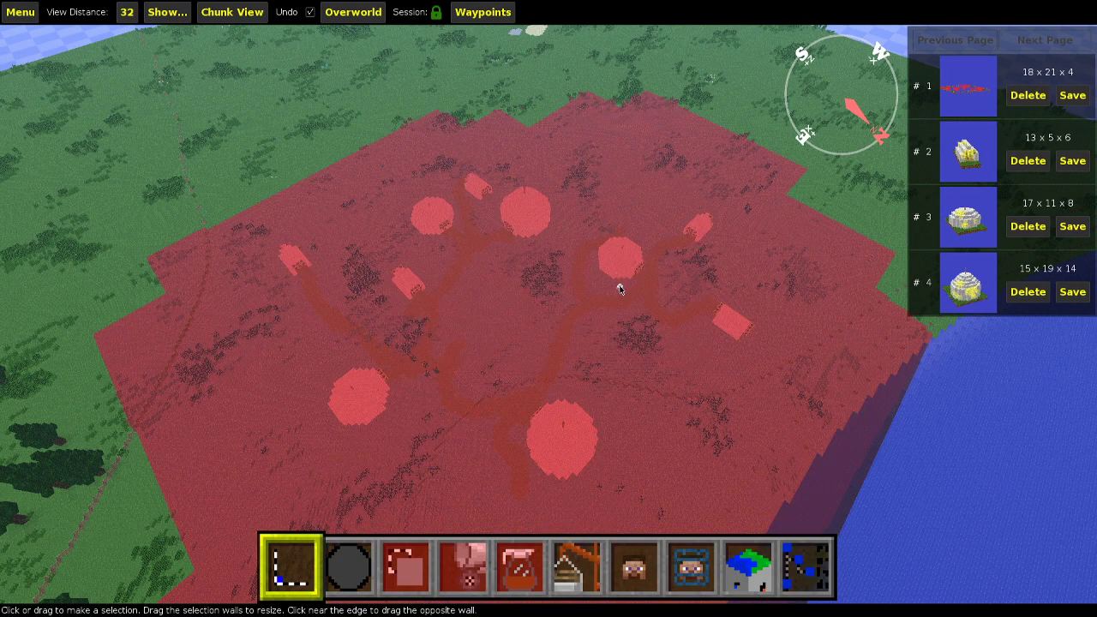
Examine the finished camp from above and at ground level, following the paths between the huts, tents and pens.
key(w)
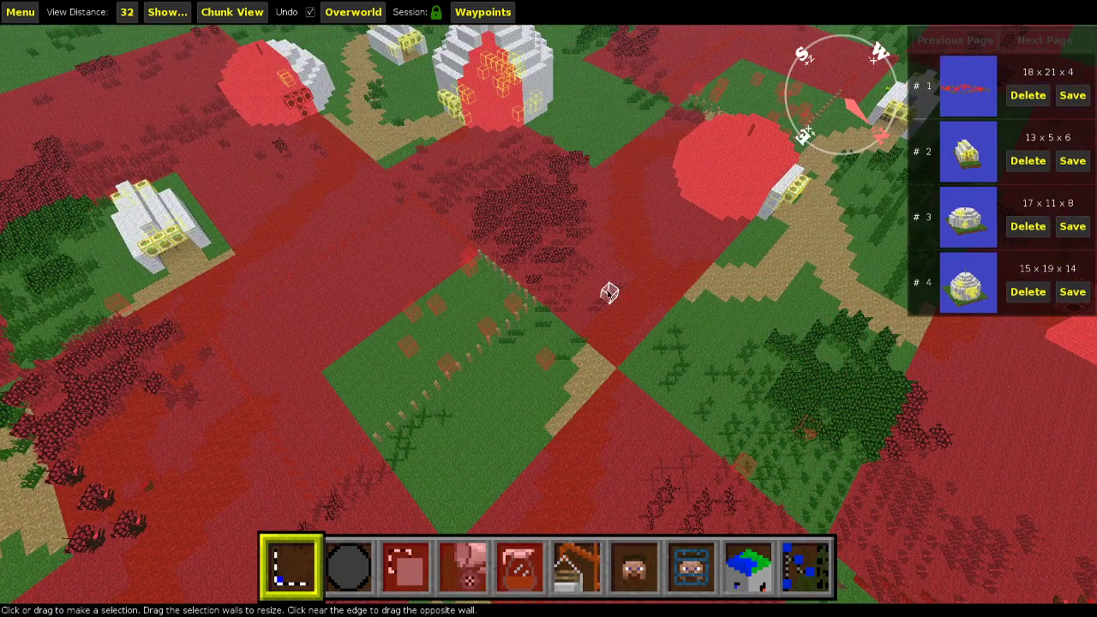
key(s)
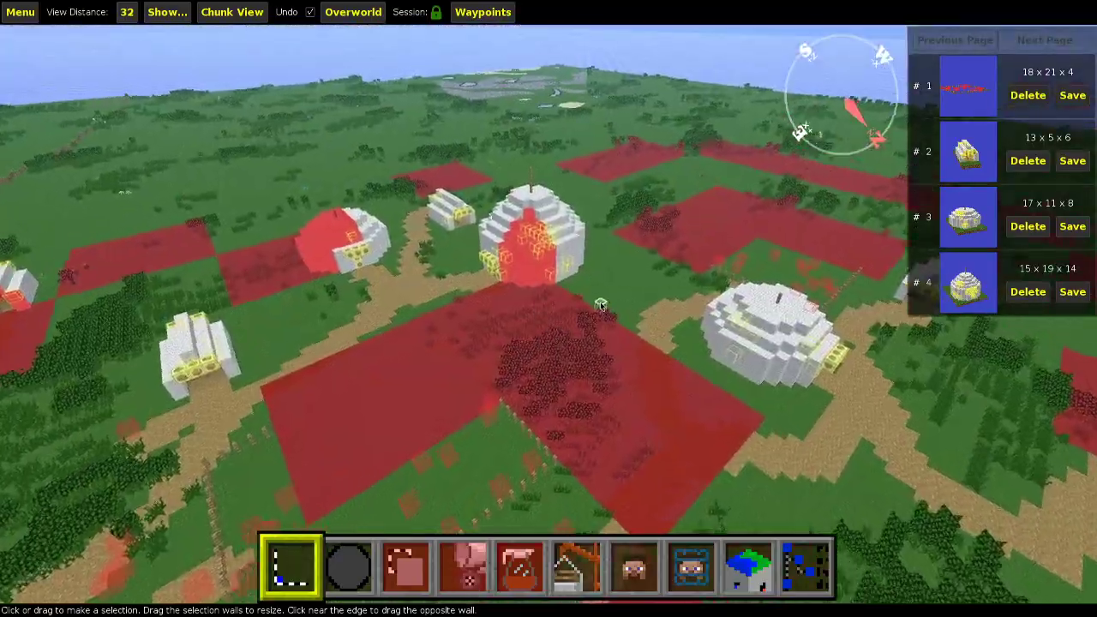
right_click(600, 306)
key(w)
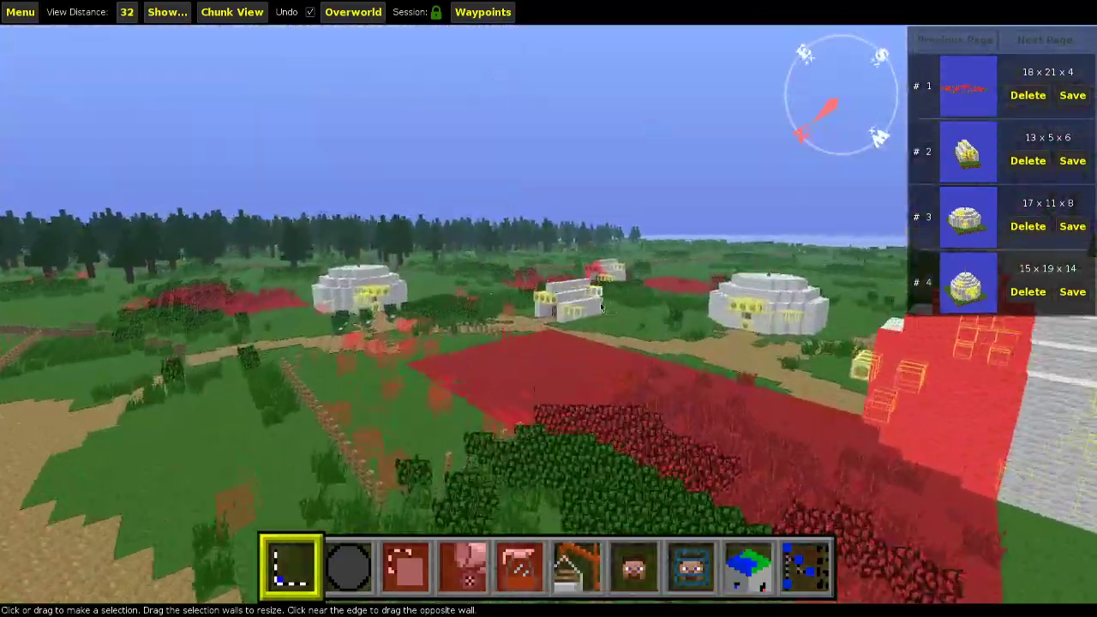
key(w)
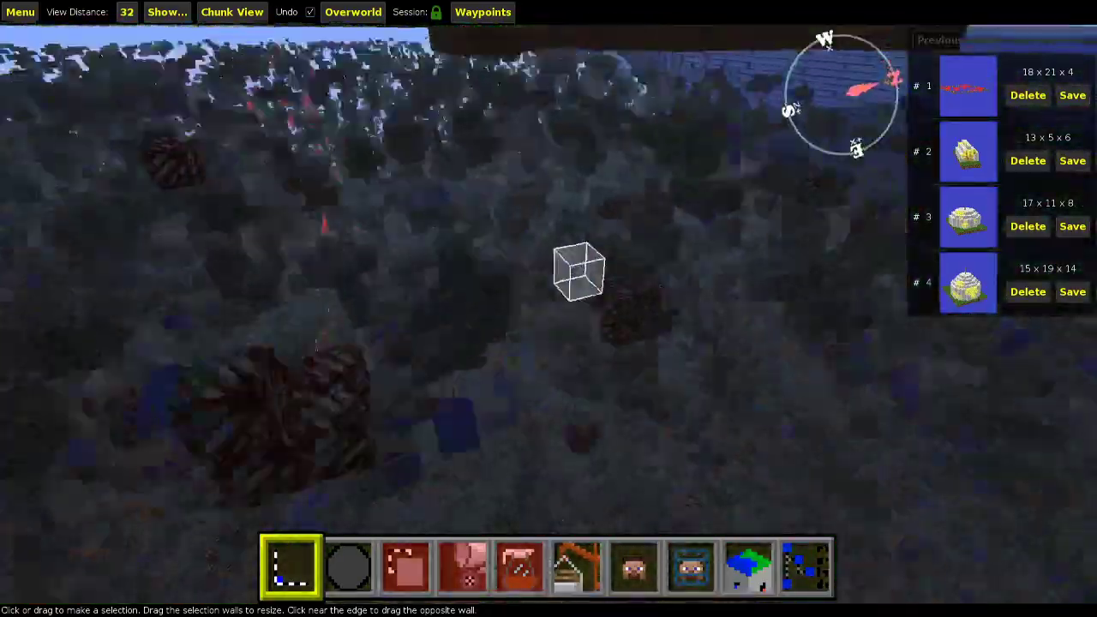
key(space)
key(space)
key(w)
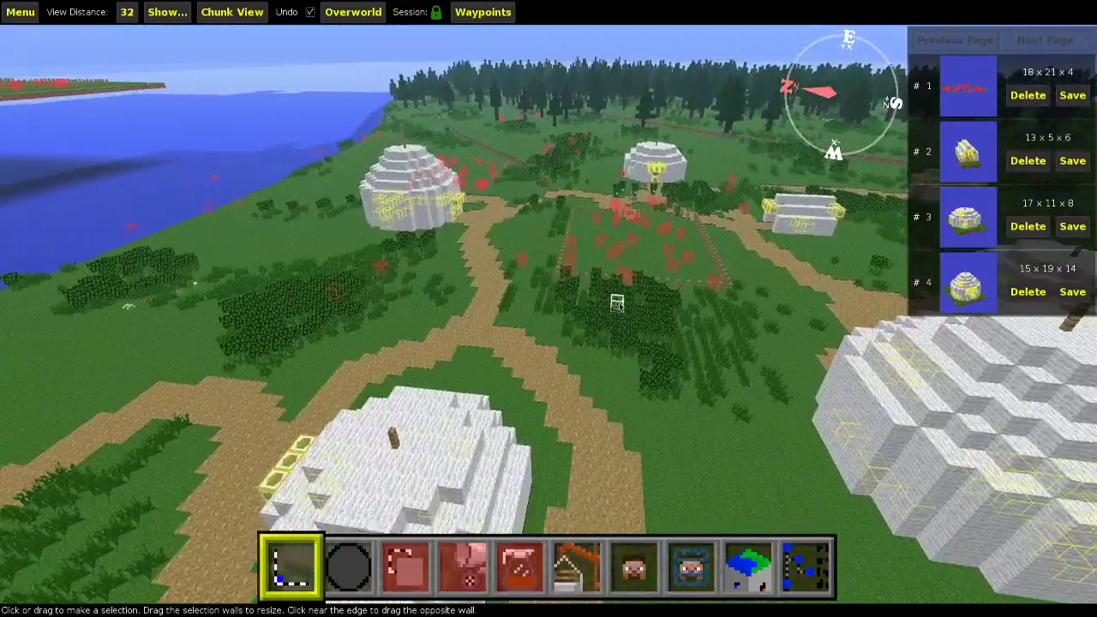
right_click(575, 303)
right_click(484, 291)
key(w)
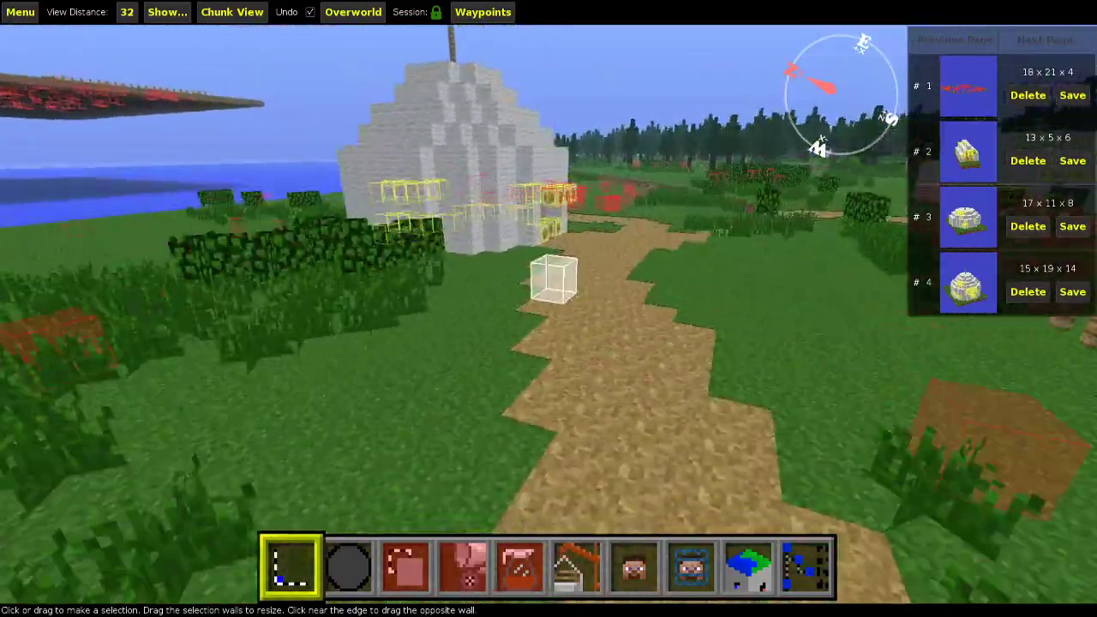
right_click(530, 327)
right_click(530, 326)
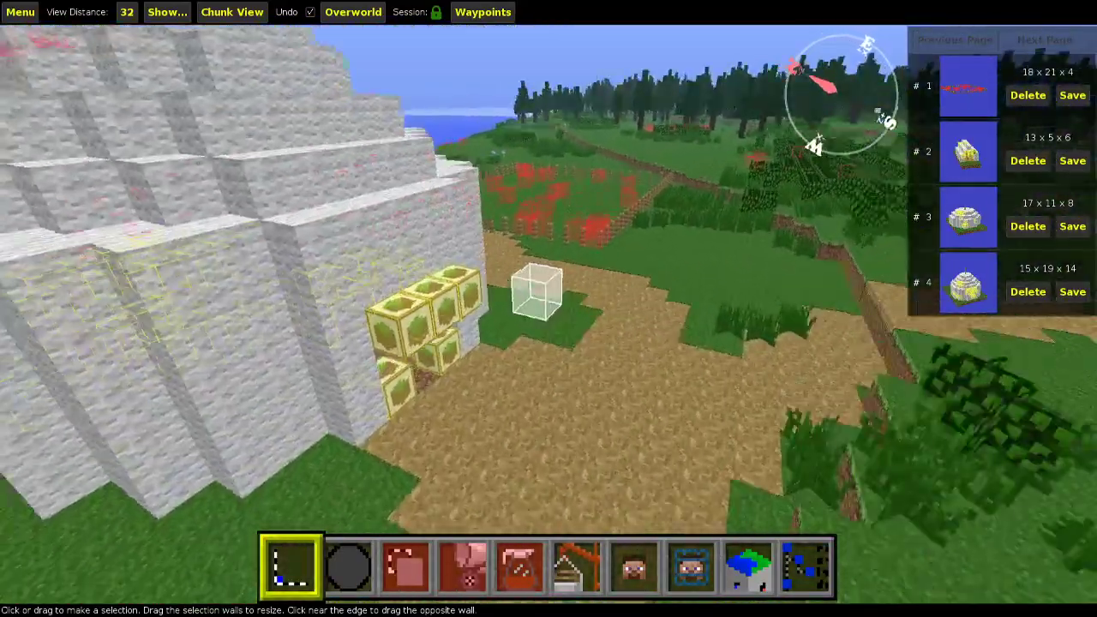
Circle the whole camp at various heights, viewing the huts, tents, pens and path network from every side.
key(d)
key(space)
key(w)
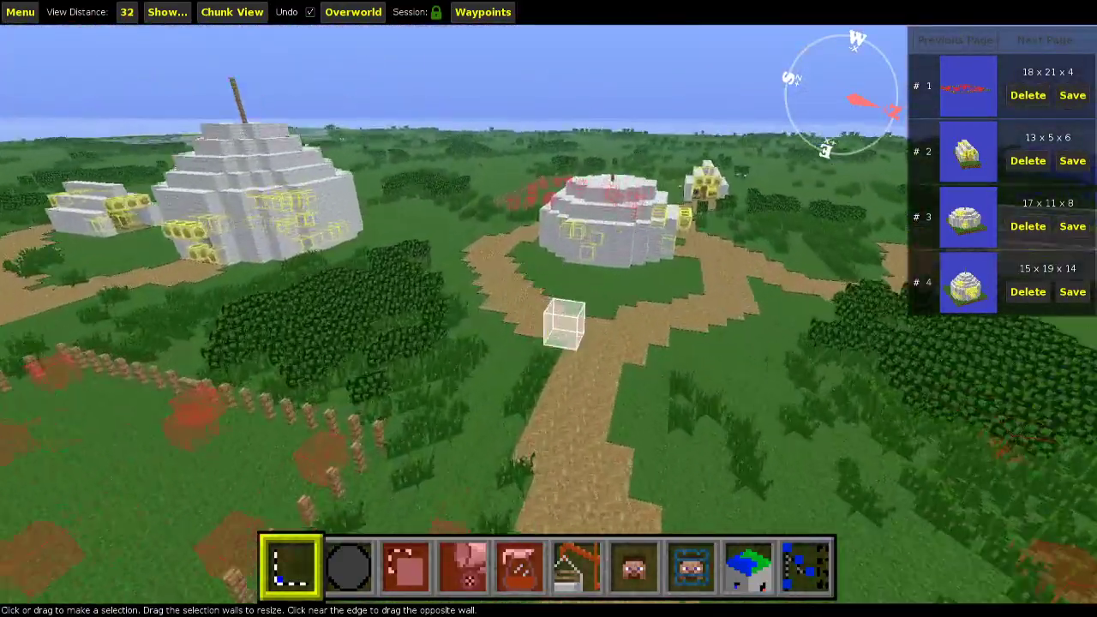
key(space)
key(d)
key(w)
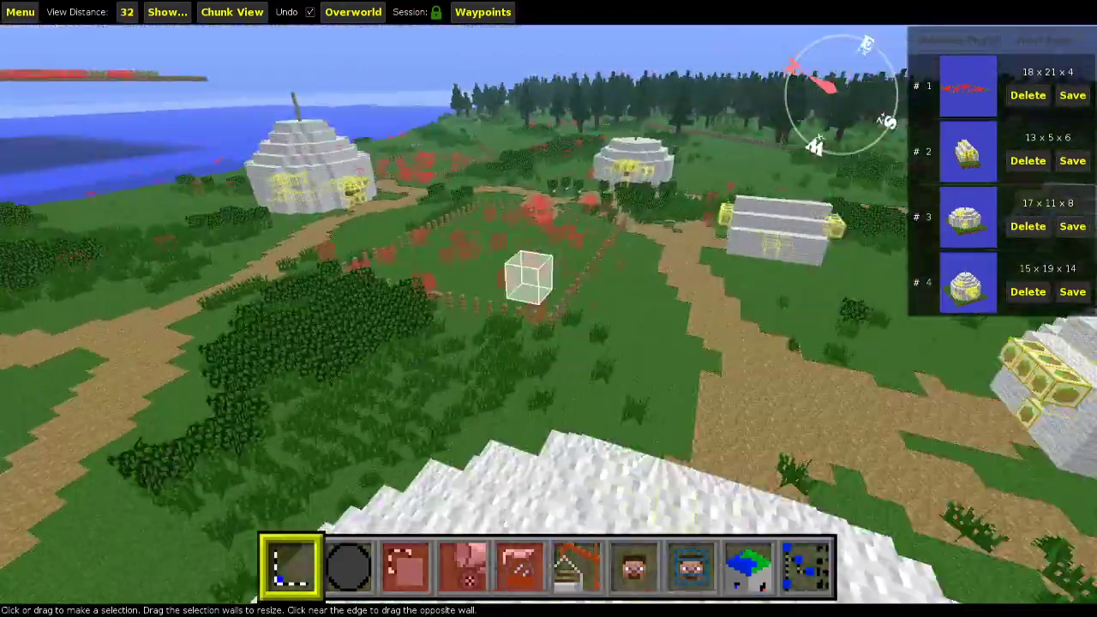
key(s)
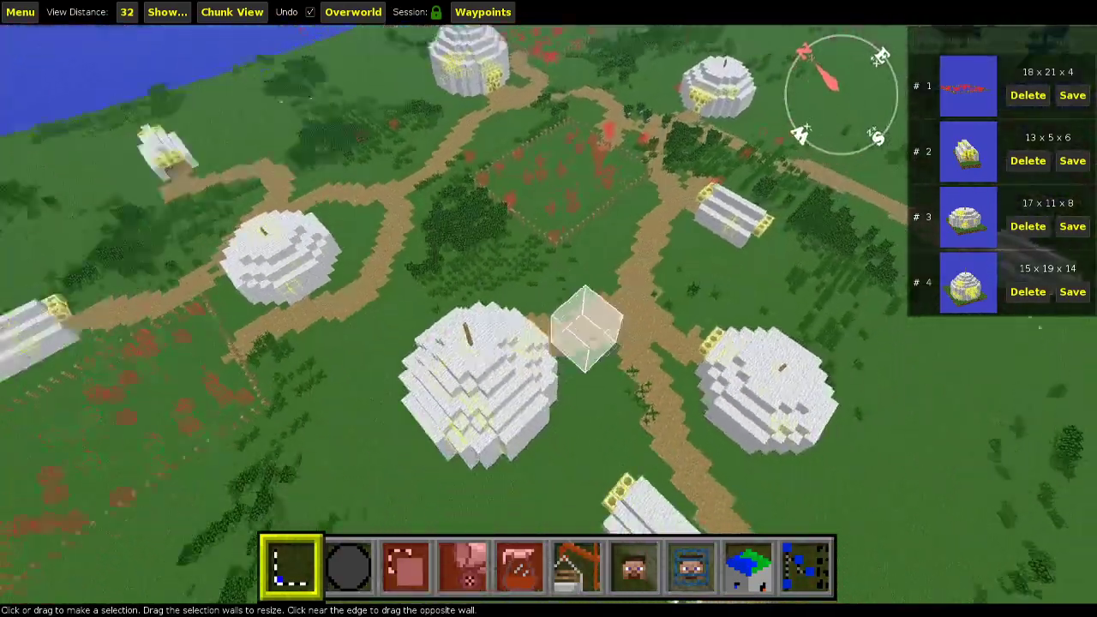
key(s)
key(d)
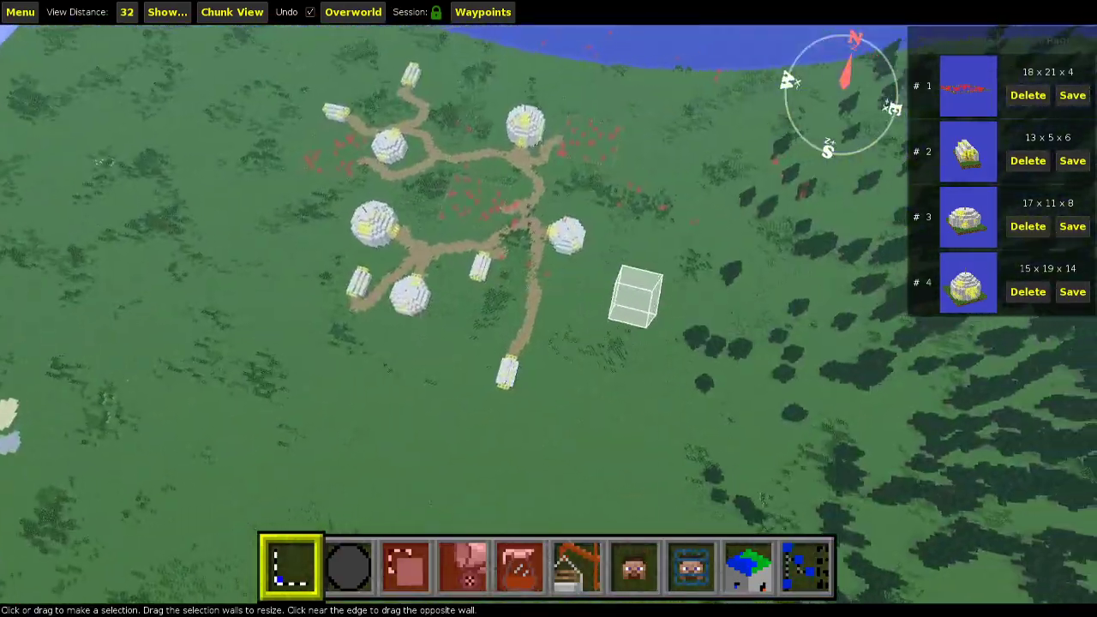
key(d)
key(w)
right_click(531, 323)
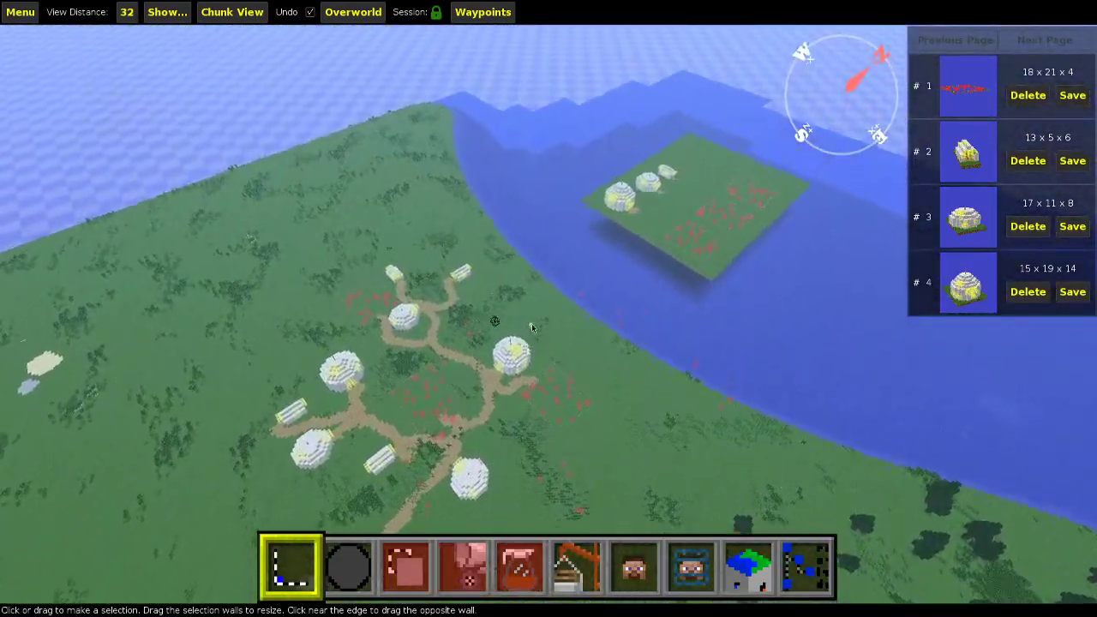
key(w)
right_click(593, 299)
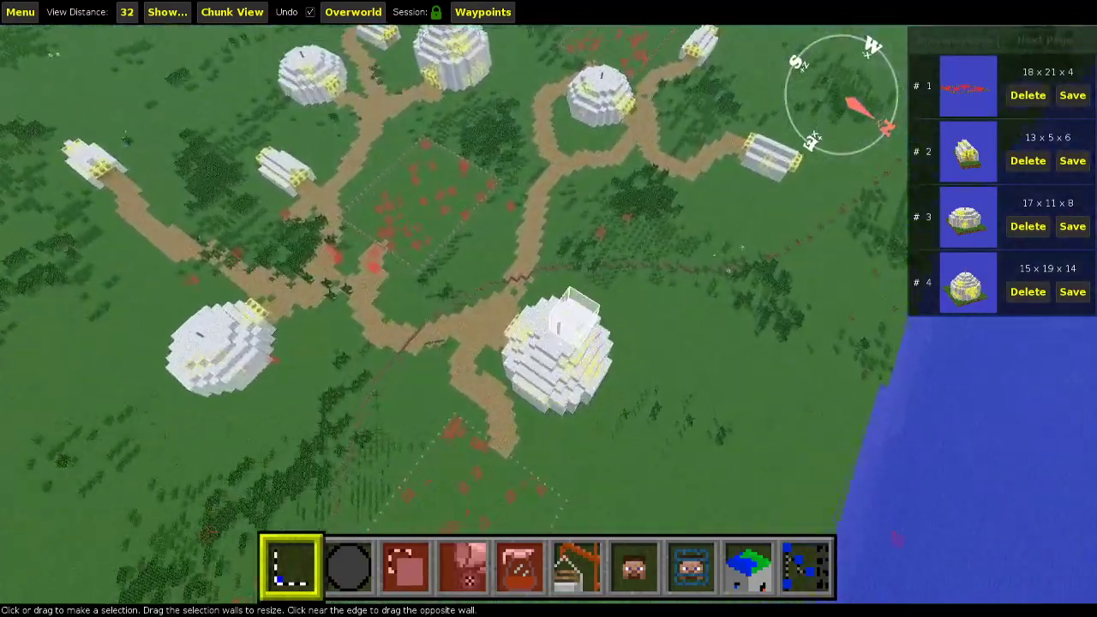
key(d)
key(d)
right_click(628, 262)
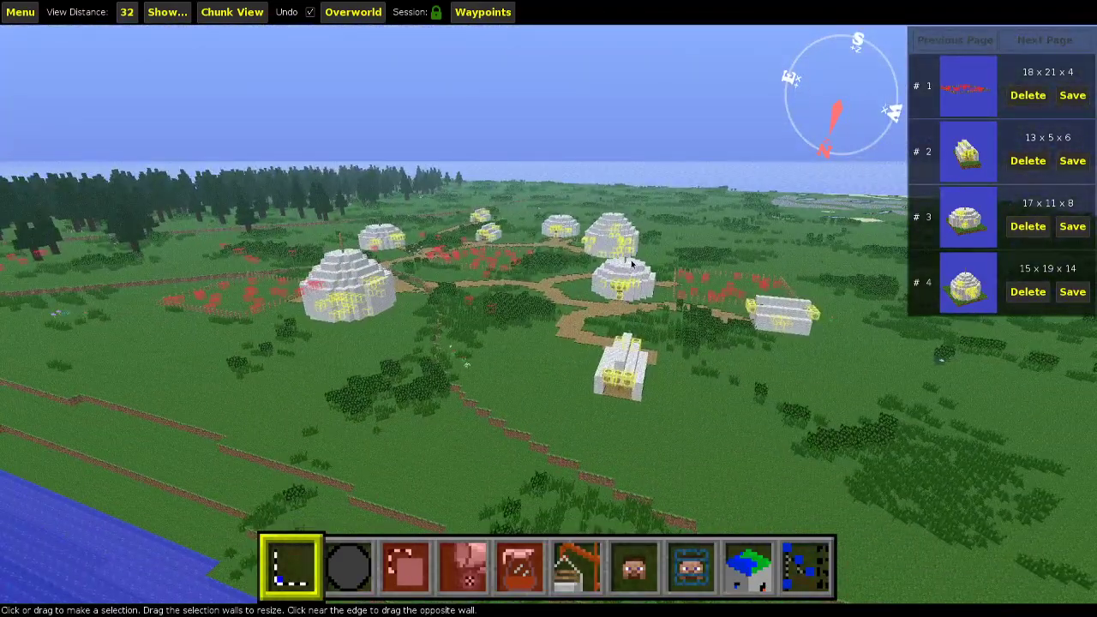
key(d)
right_click(686, 233)
key(d)
key(w)
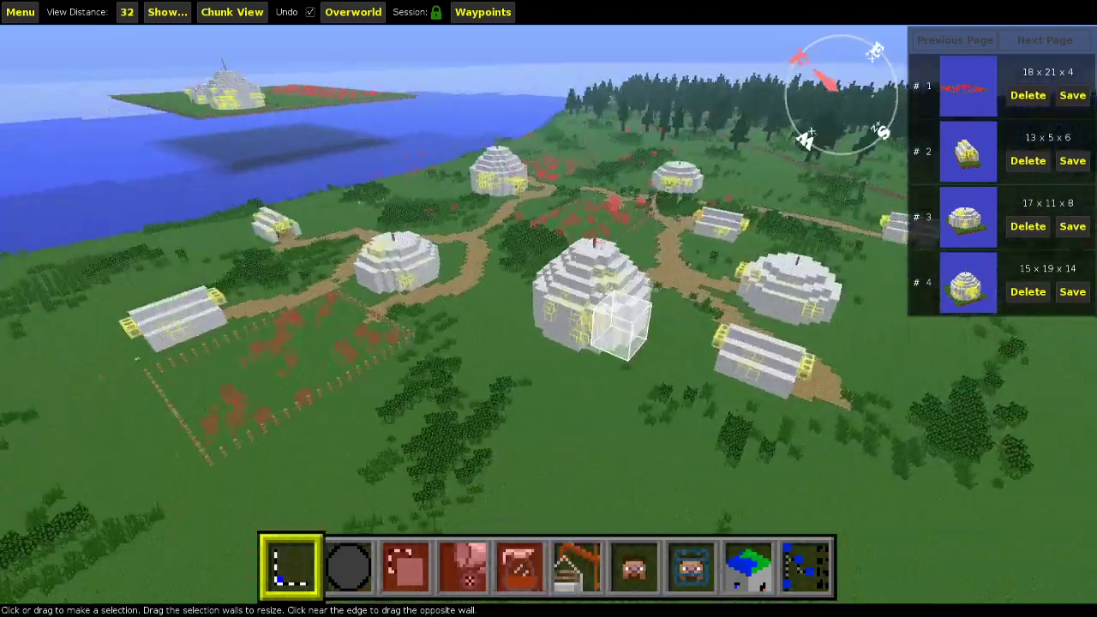
key(d)
right_click(686, 234)
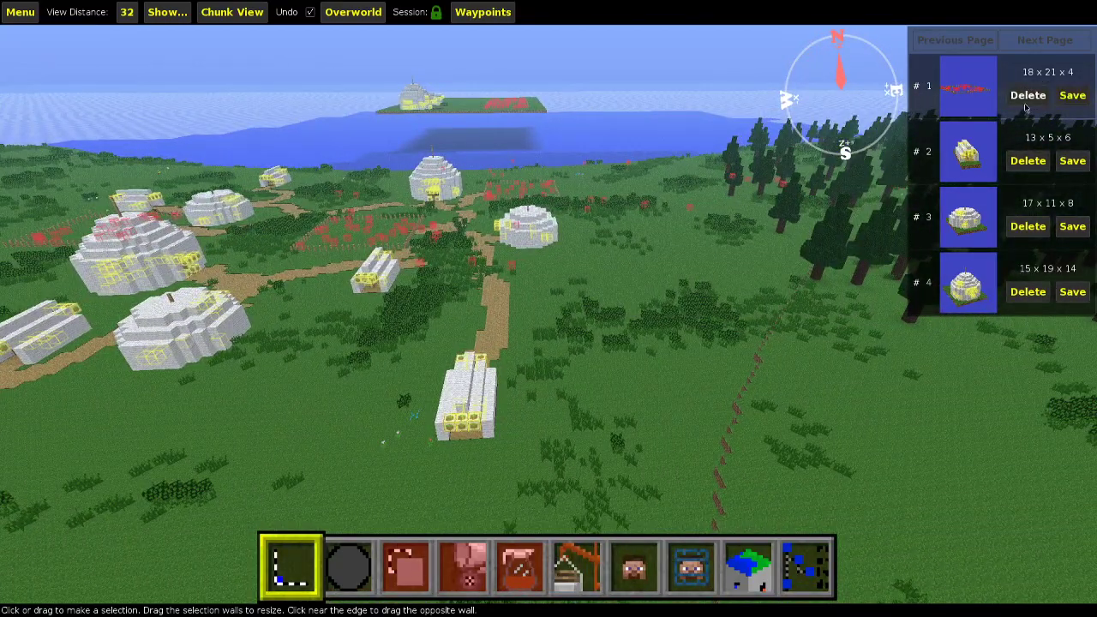
Clear the copied structures from the clipboard list and cut a 72 by 78 block area, 20 high, from the floating template platform.
click(1027, 95)
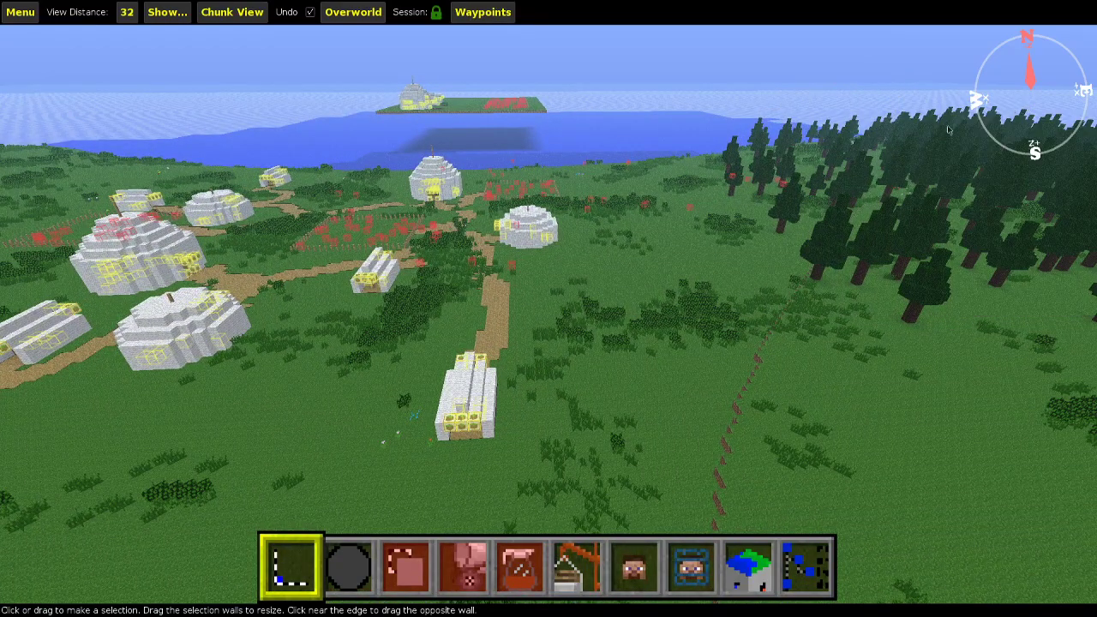
key(w)
key(w)
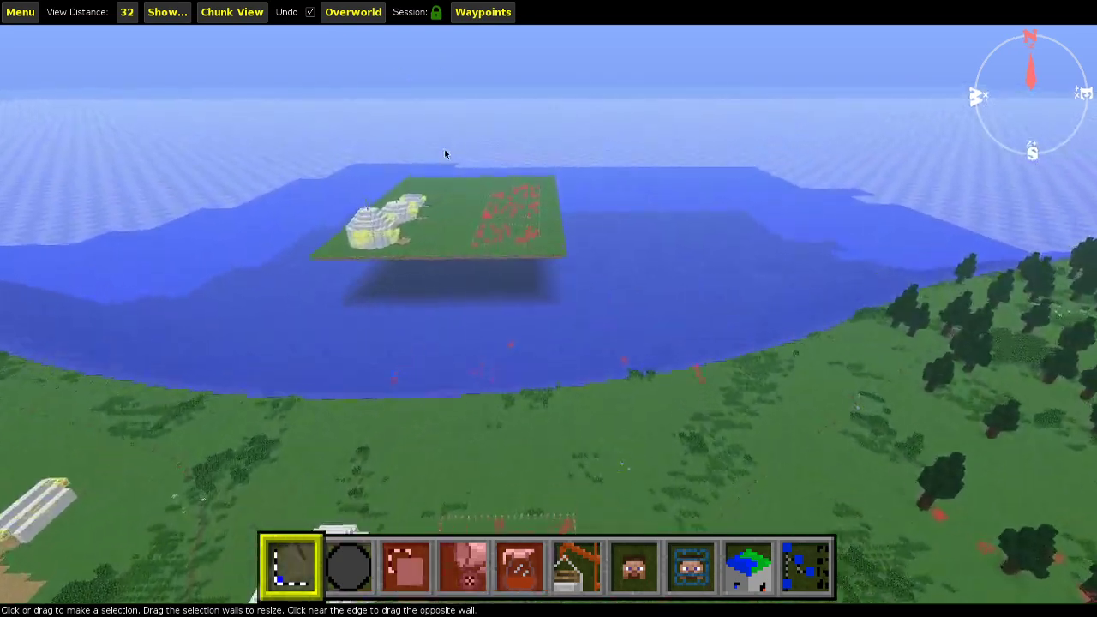
drag(182, 366, 345, 190)
key(w)
key(s)
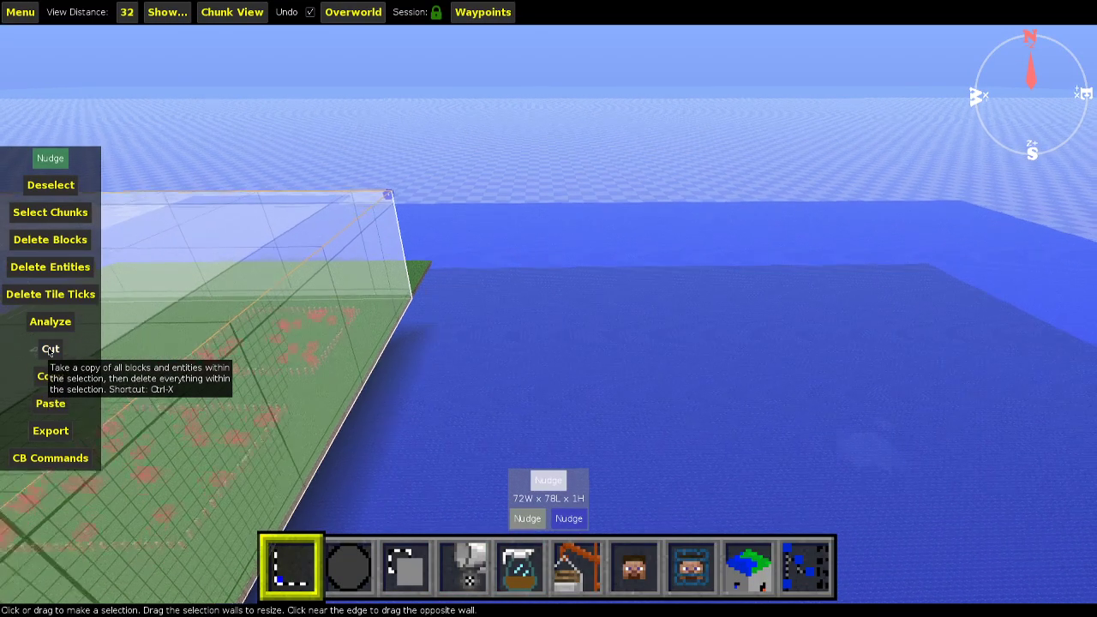
click(50, 349)
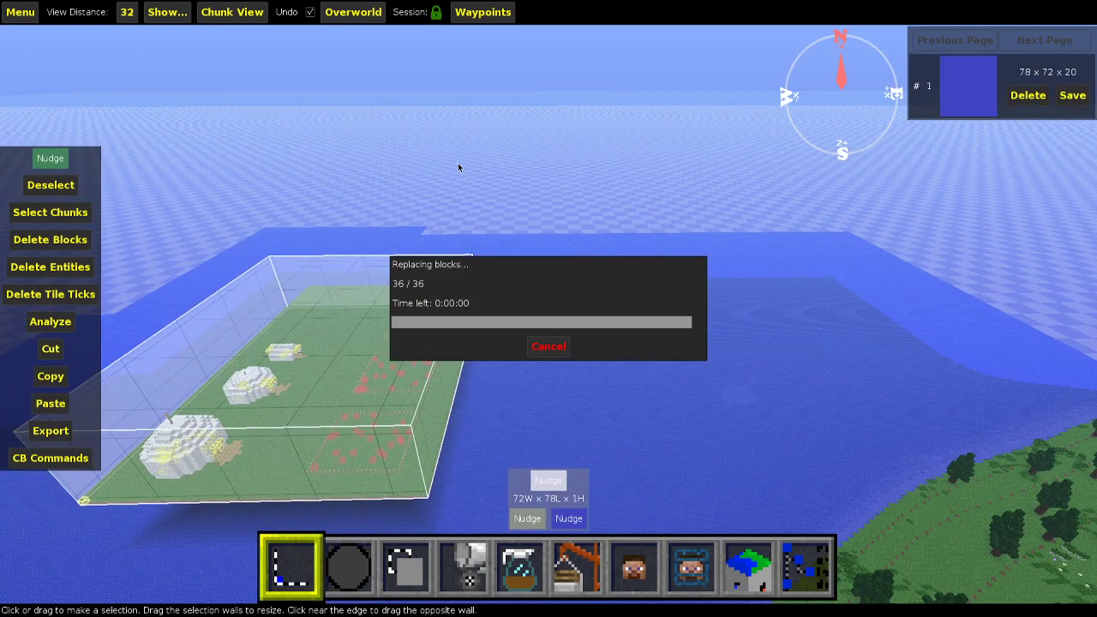
key(ctrl+d)
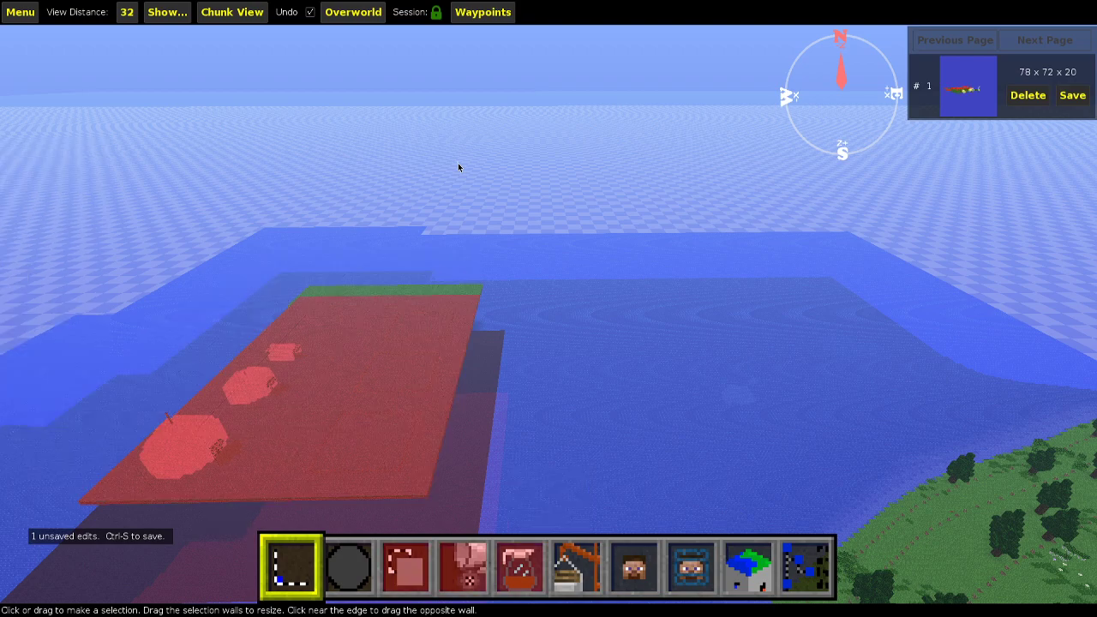
Delete the leftover 72 by 16 block grass strip of the floating platform and clear the selection.
key(w)
right_drag(446, 177, 413, 171)
key(w)
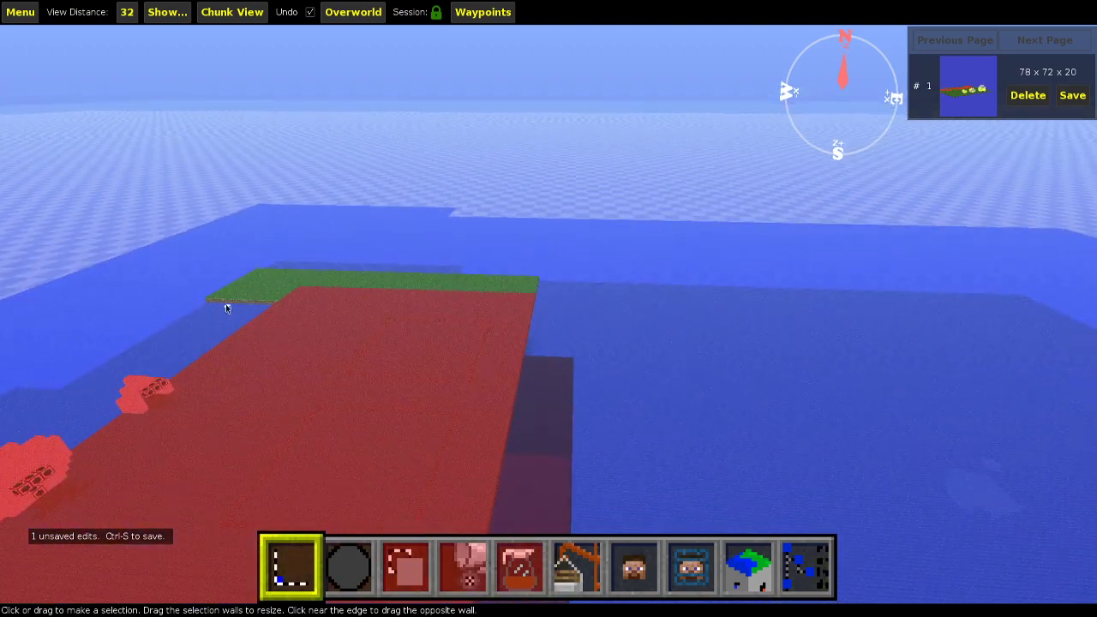
drag(208, 300, 362, 329)
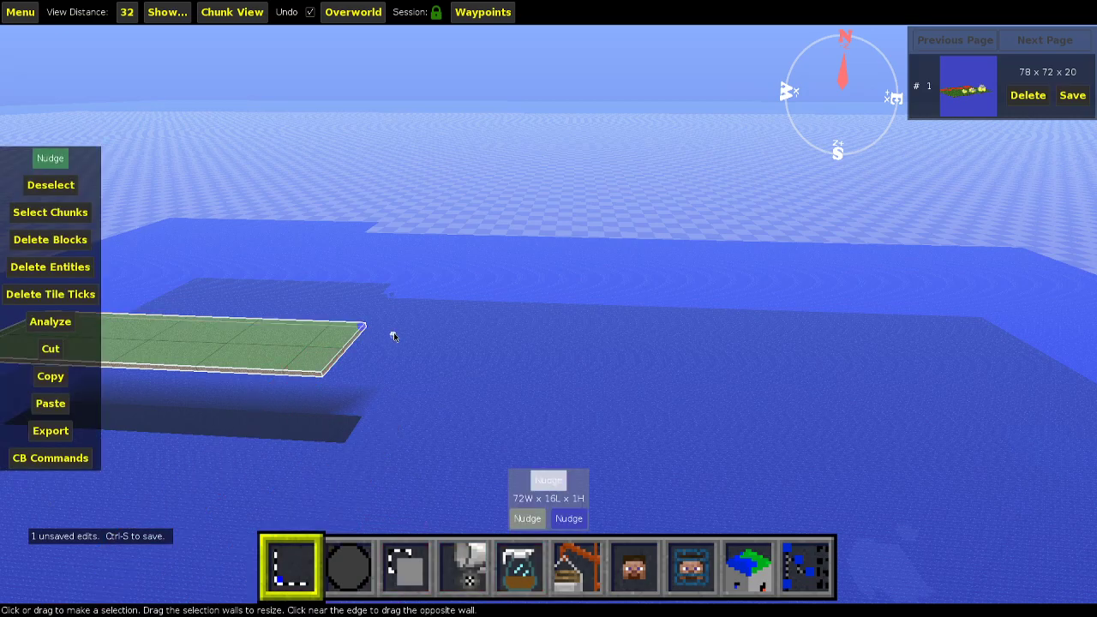
key(Delete)
key(ctrl+d)
Check the shoreline, the surrounding grassland and the camp after the platform's removal.
right_click(460, 230)
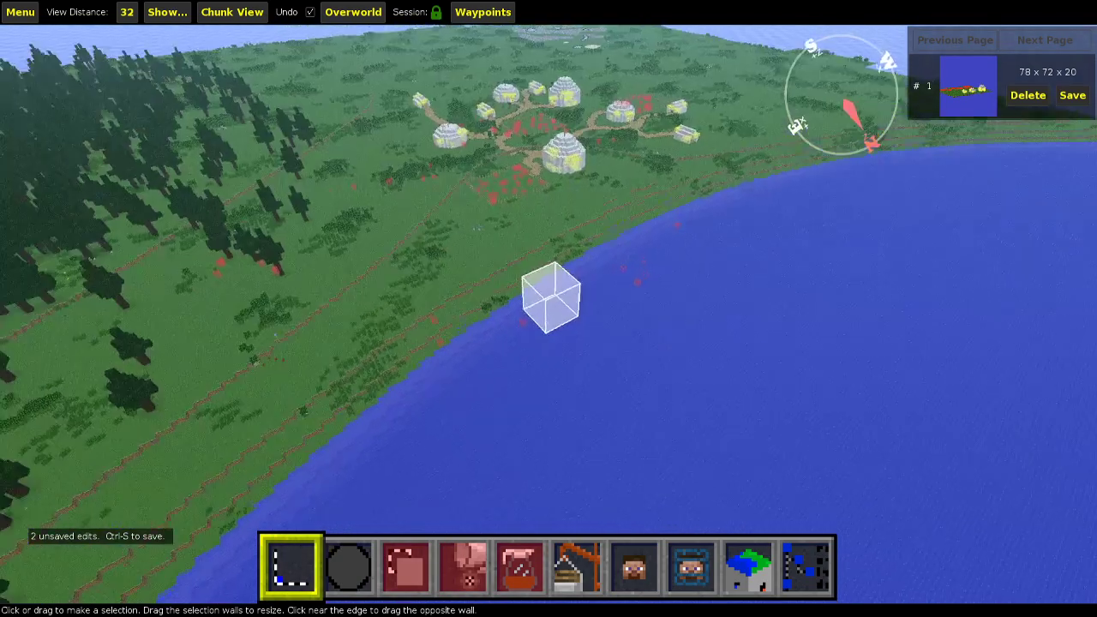
right_click(442, 228)
key(w)
right_drag(432, 240, 599, 240)
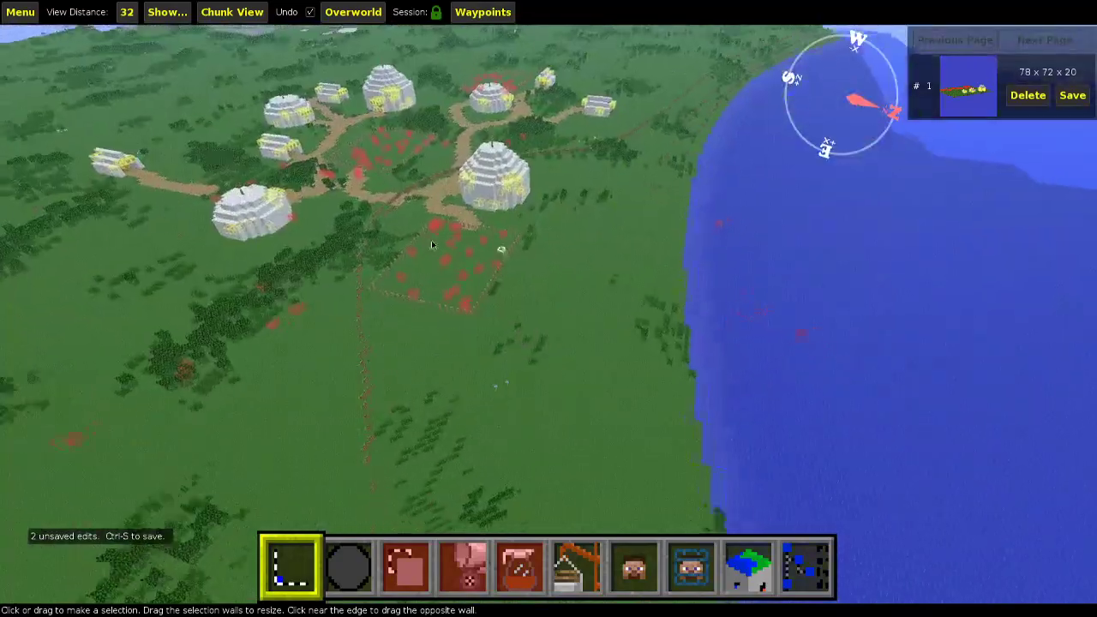
right_click(431, 245)
key(w)
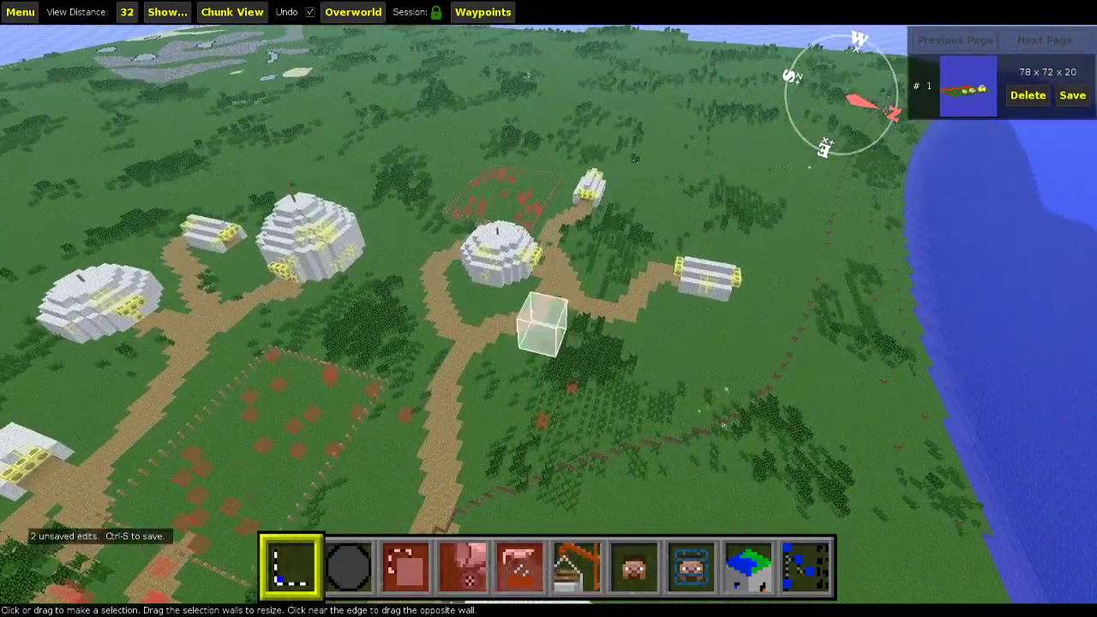
key(d)
key(w)
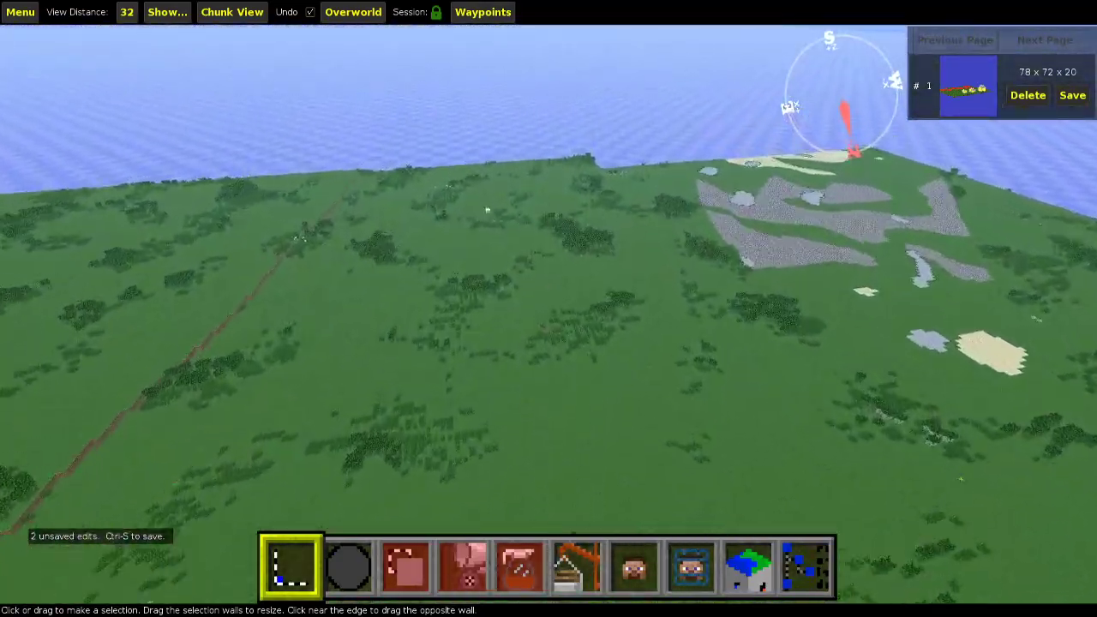
key(d)
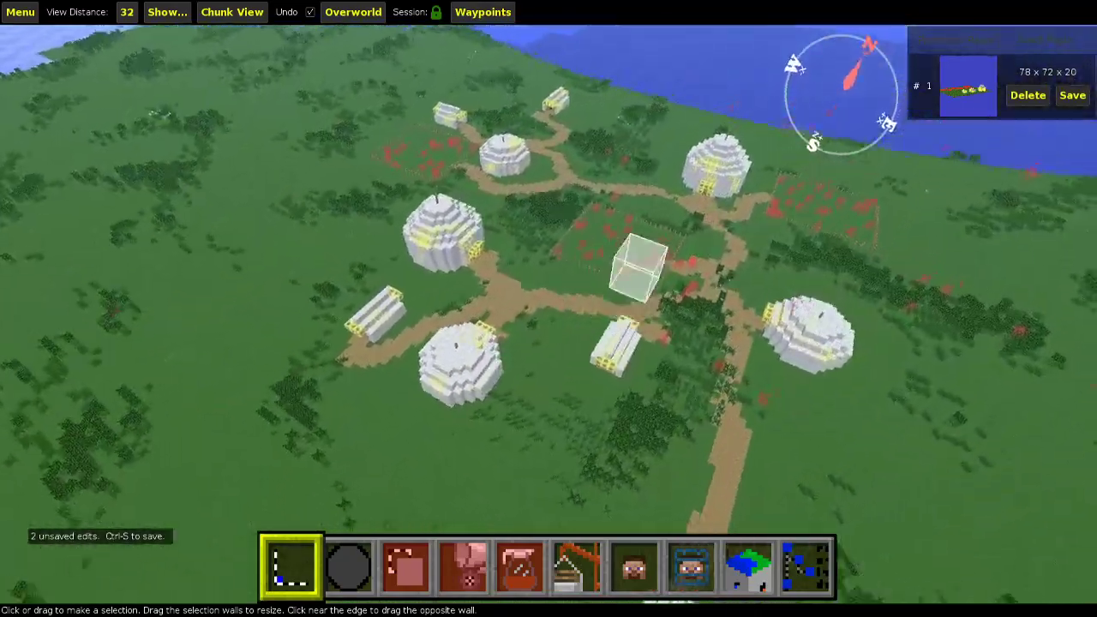
key(d)
right_click(475, 211)
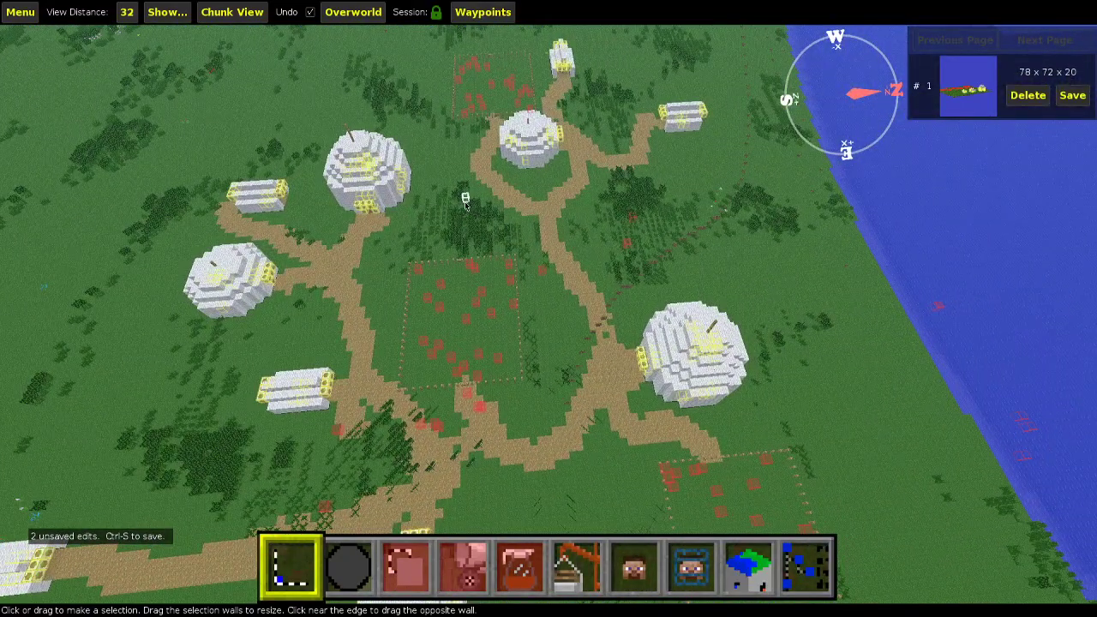
Save the world with the floating template platform removed.
key(d)
right_click(462, 181)
right_click(462, 182)
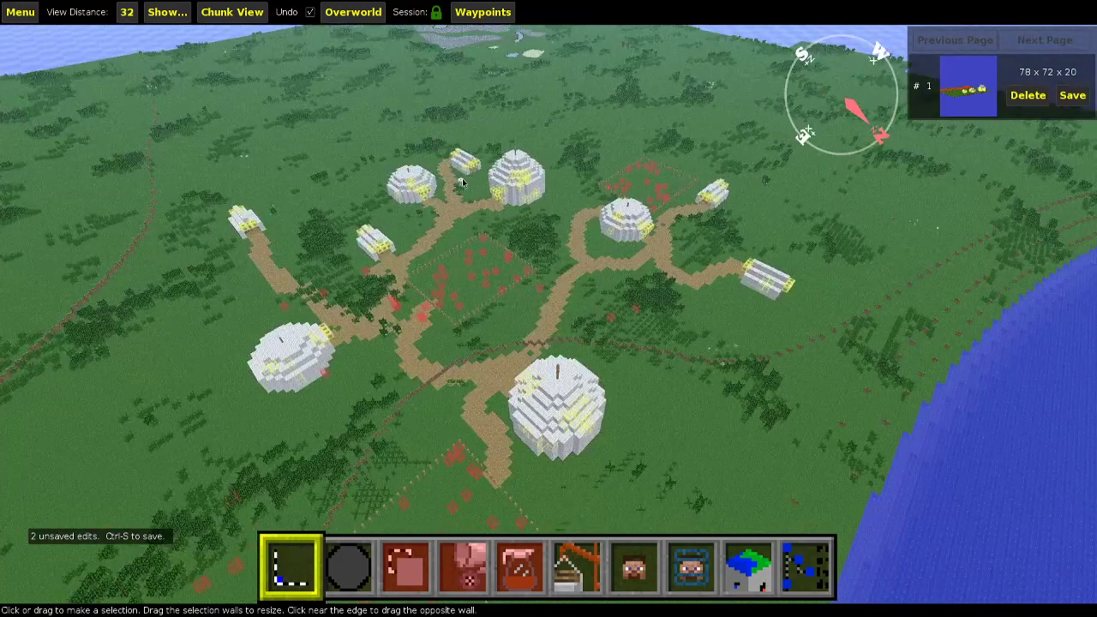
key(ctrl+s)
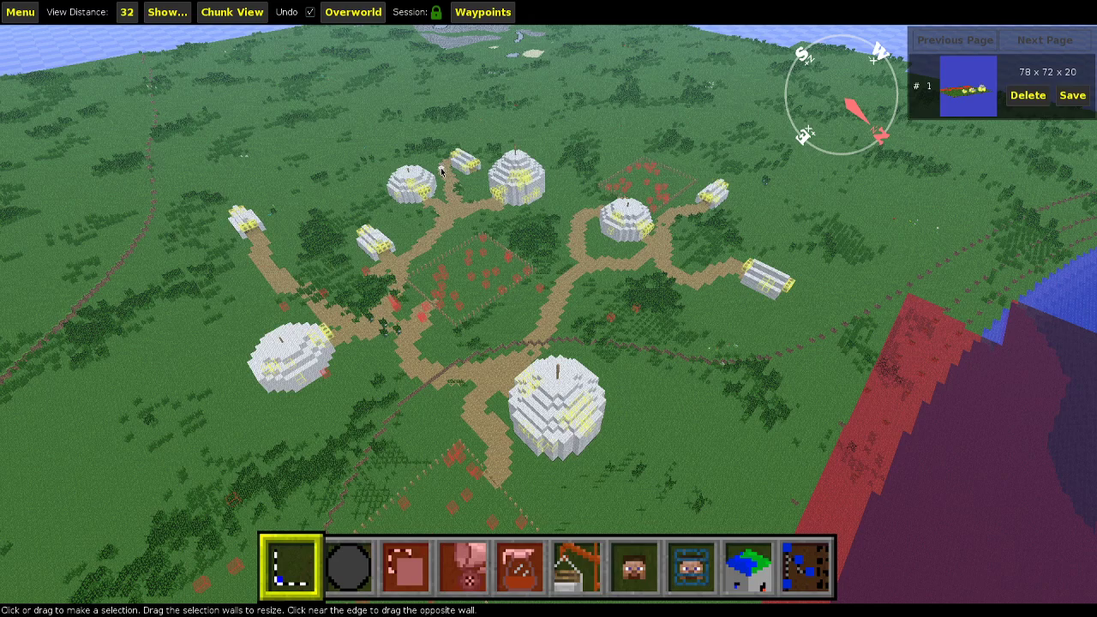
Inspect the saved camp from beside the small hut and from high above, covering its tents, pens and branching paths.
key(w)
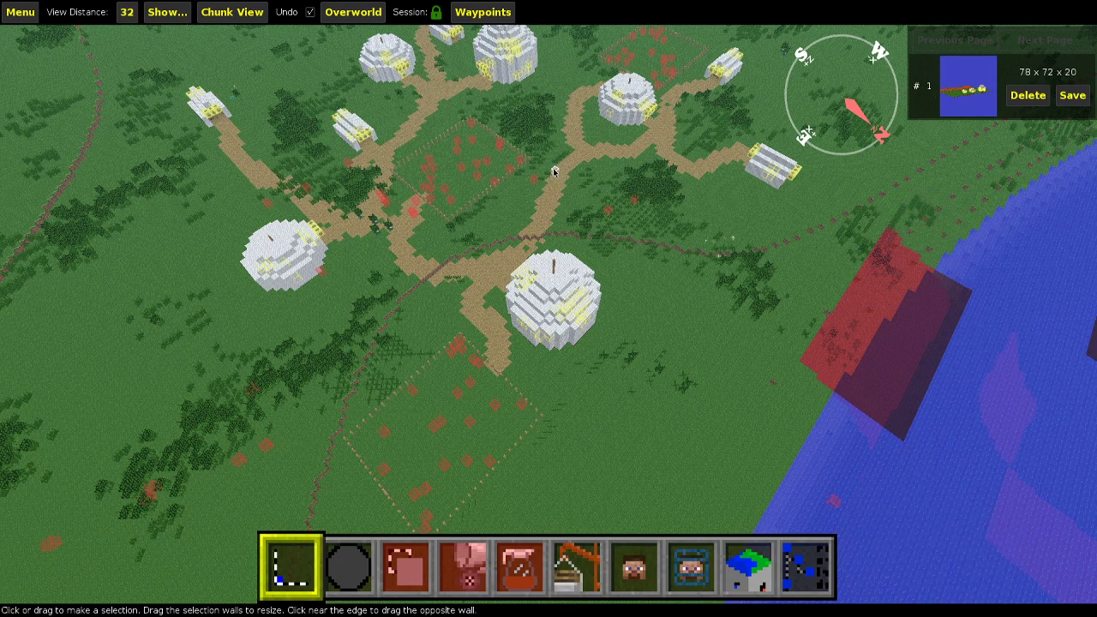
right_click(554, 171)
key(w)
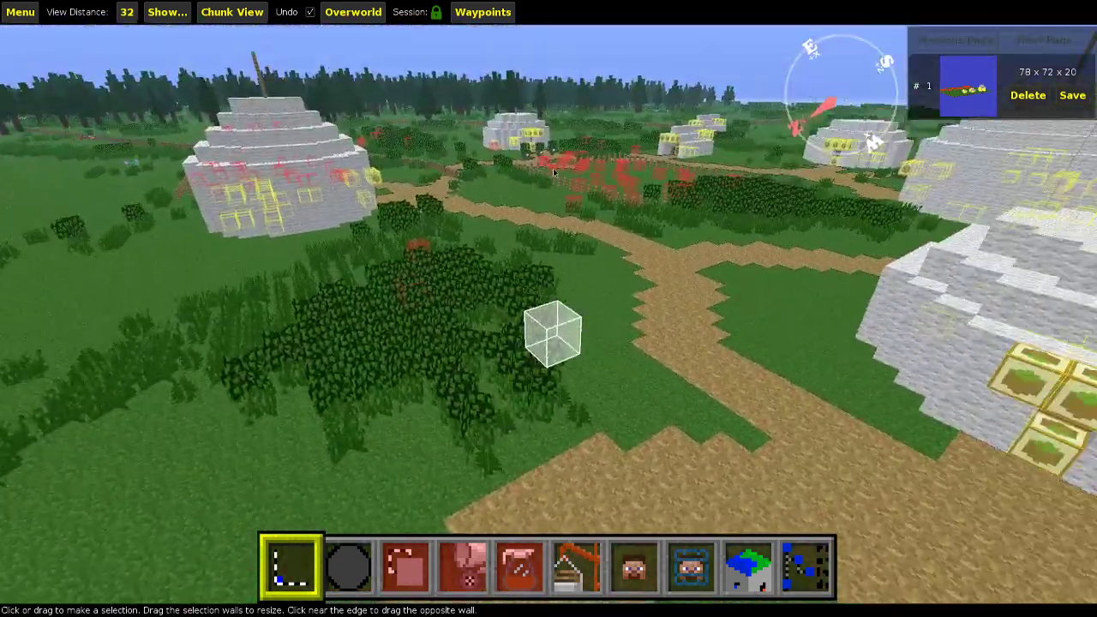
right_click(586, 151)
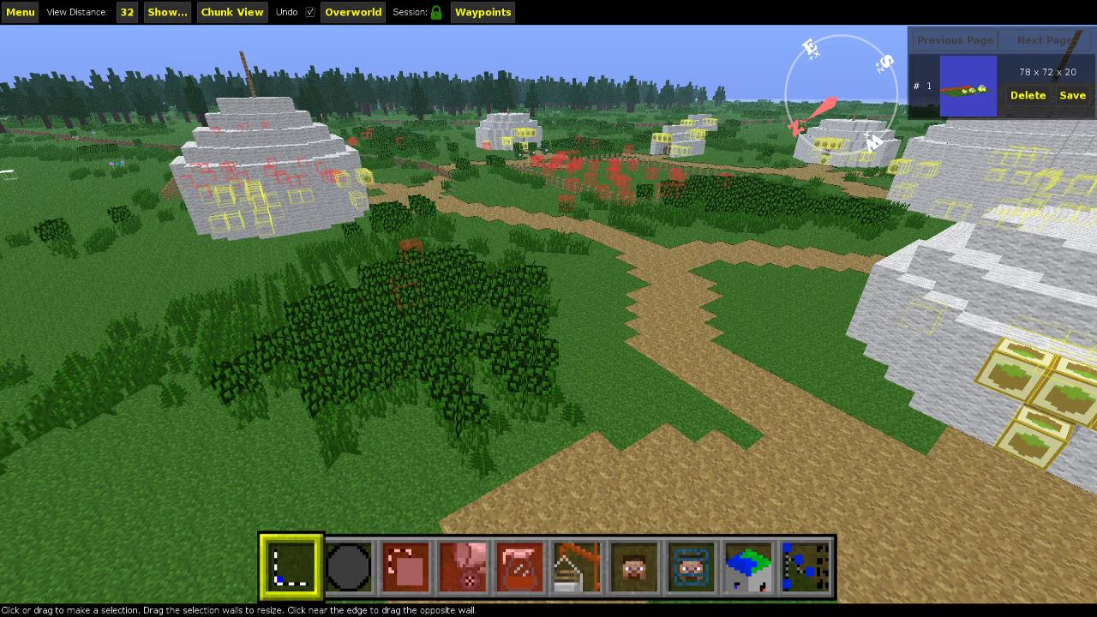
right_click(231, 378)
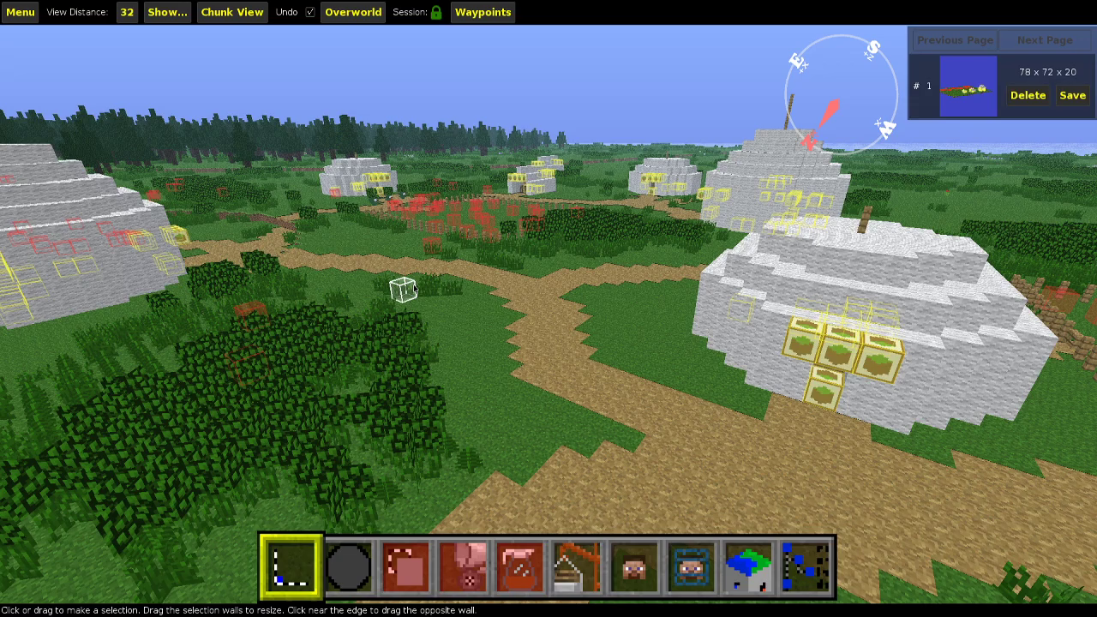
key(s)
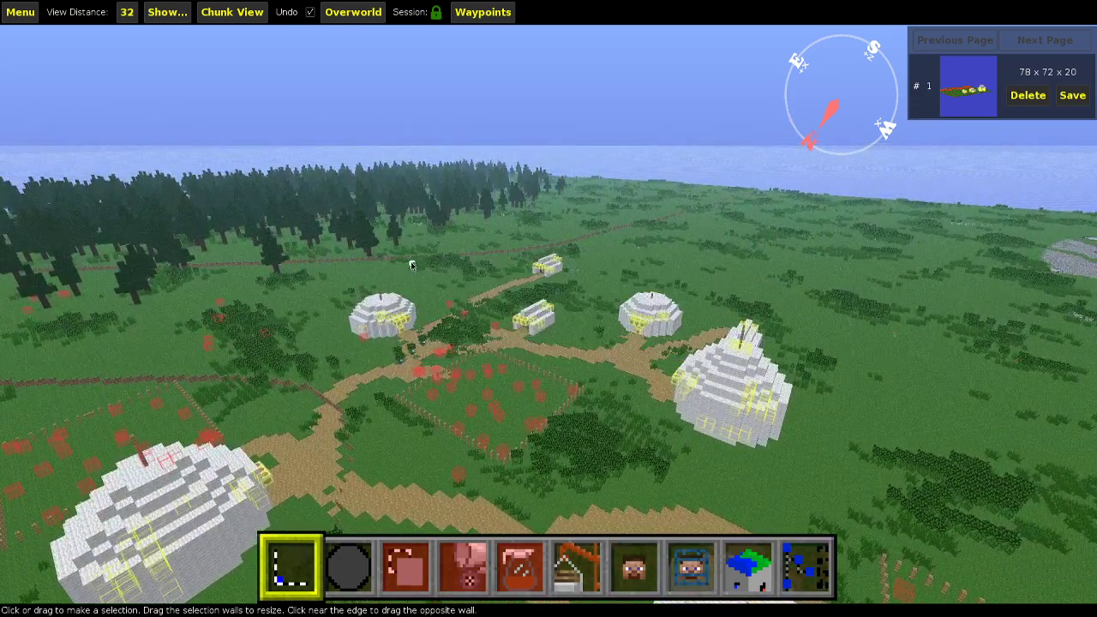
right_drag(445, 262, 248, 291)
key(d)
key(s)
key(s)
key(d)
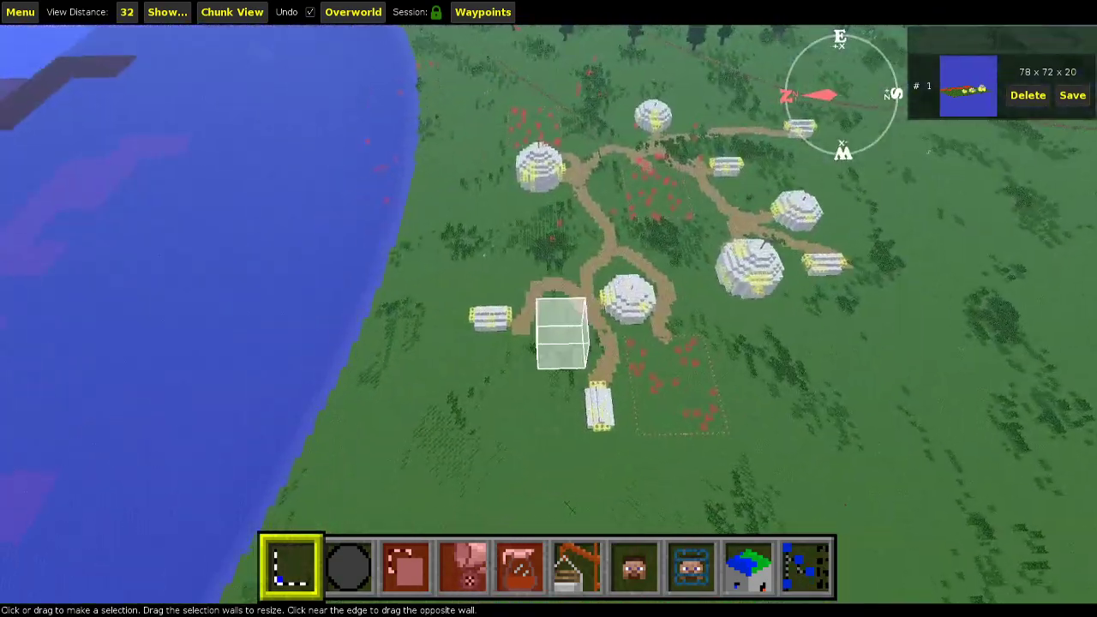
key(w)
key(w)
right_drag(548, 308, 677, 252)
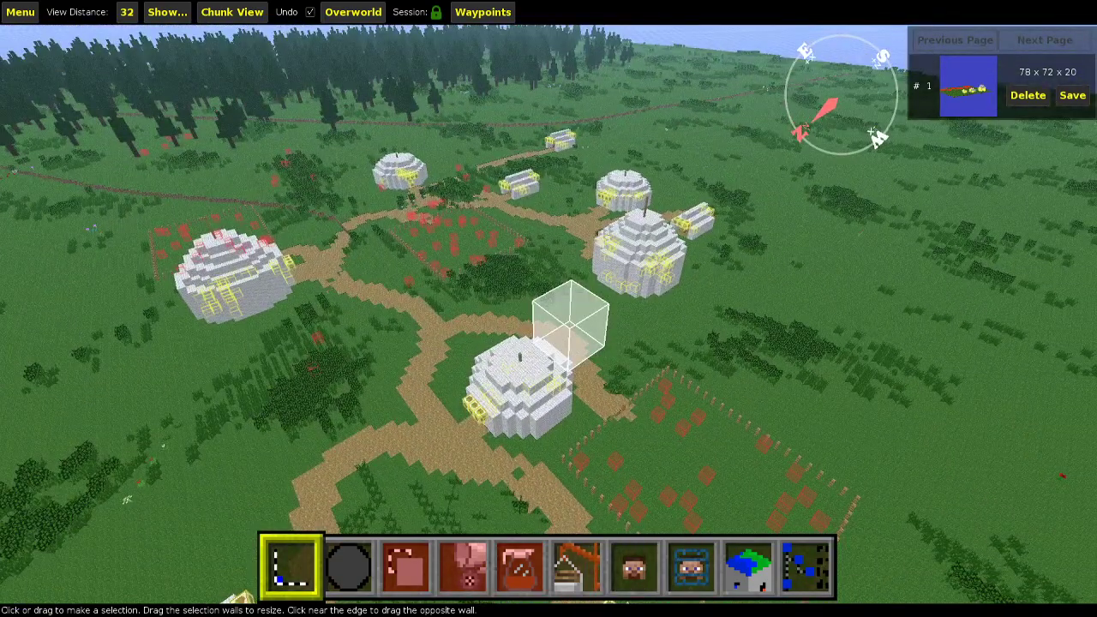
right_drag(548, 308, 514, 308)
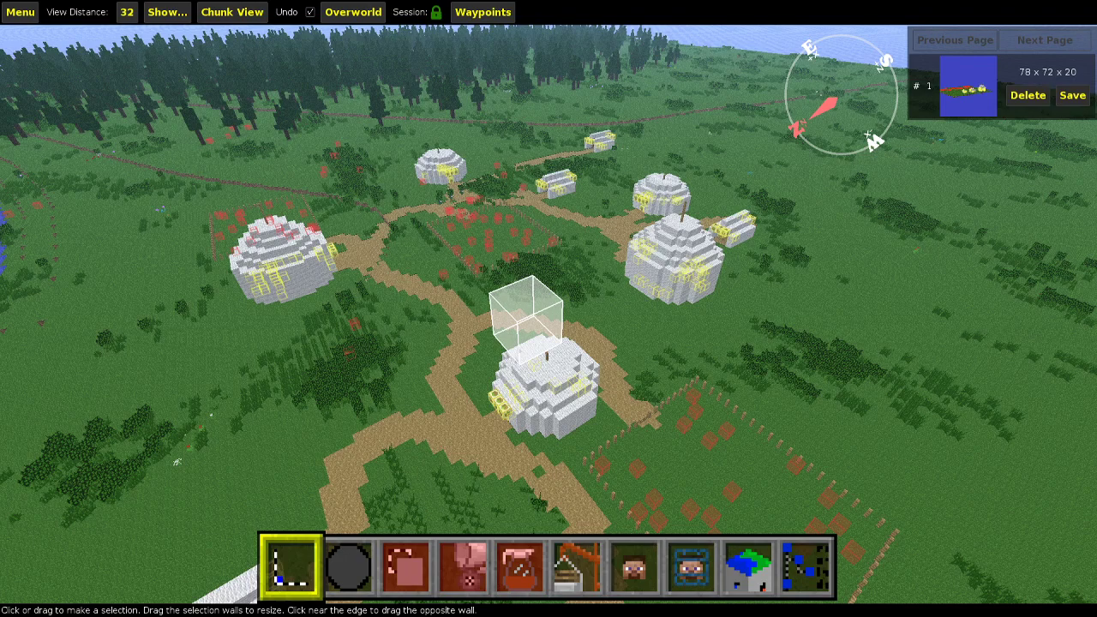
right_drag(548, 308, 478, 332)
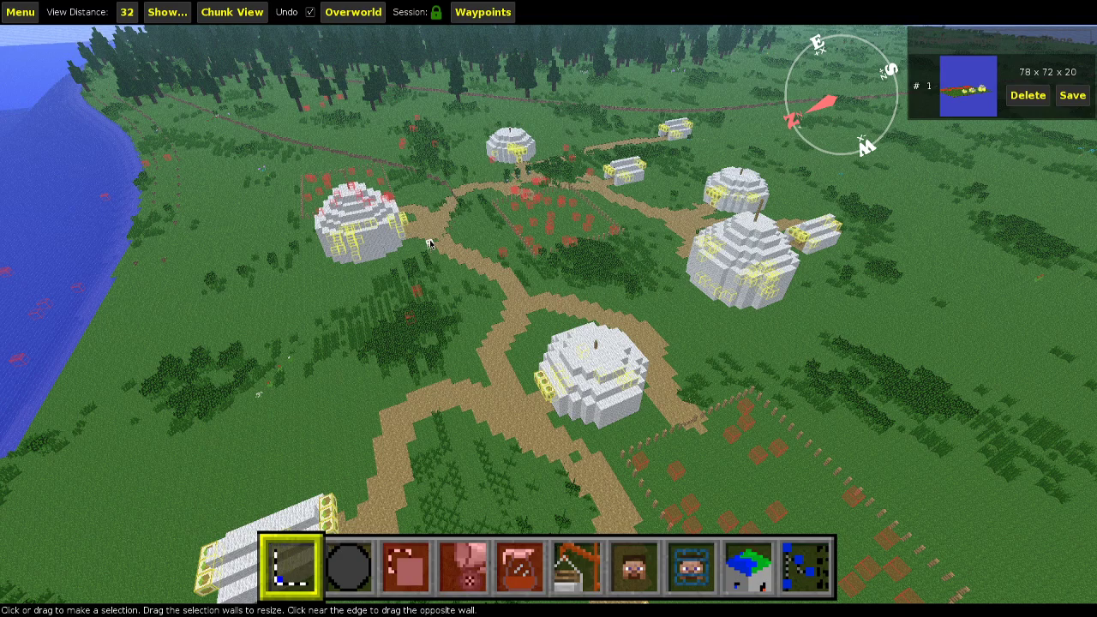
right_click(430, 243)
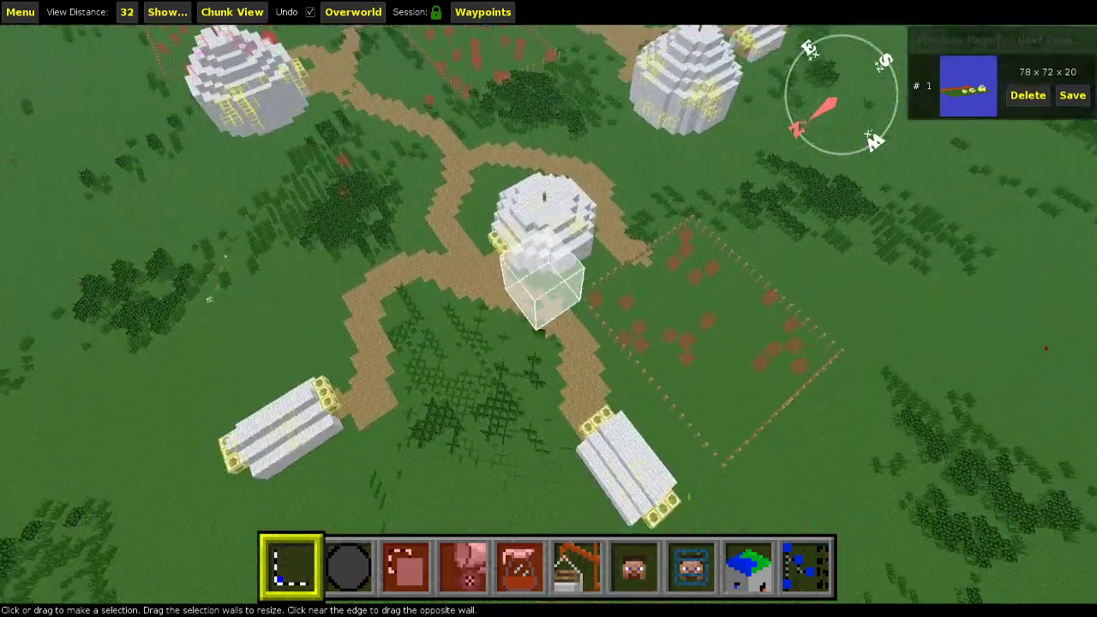
key(space)
key(space)
key(s)
right_click(427, 235)
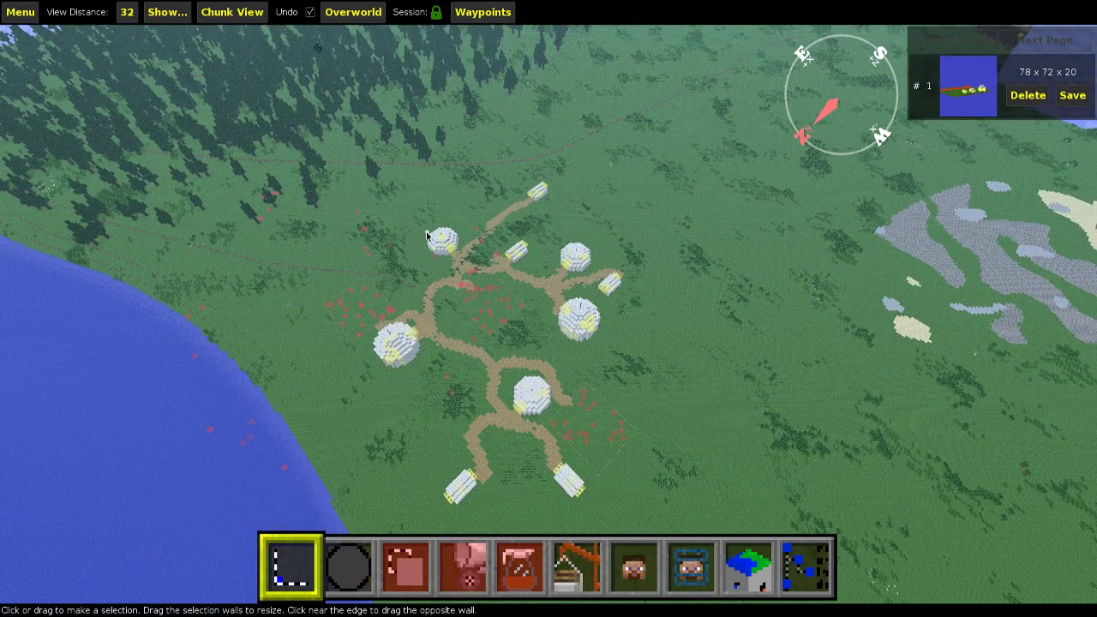
Inspect the camp from above on several sides, covering the round huts, tents, livestock pens and connecting paths.
key(w)
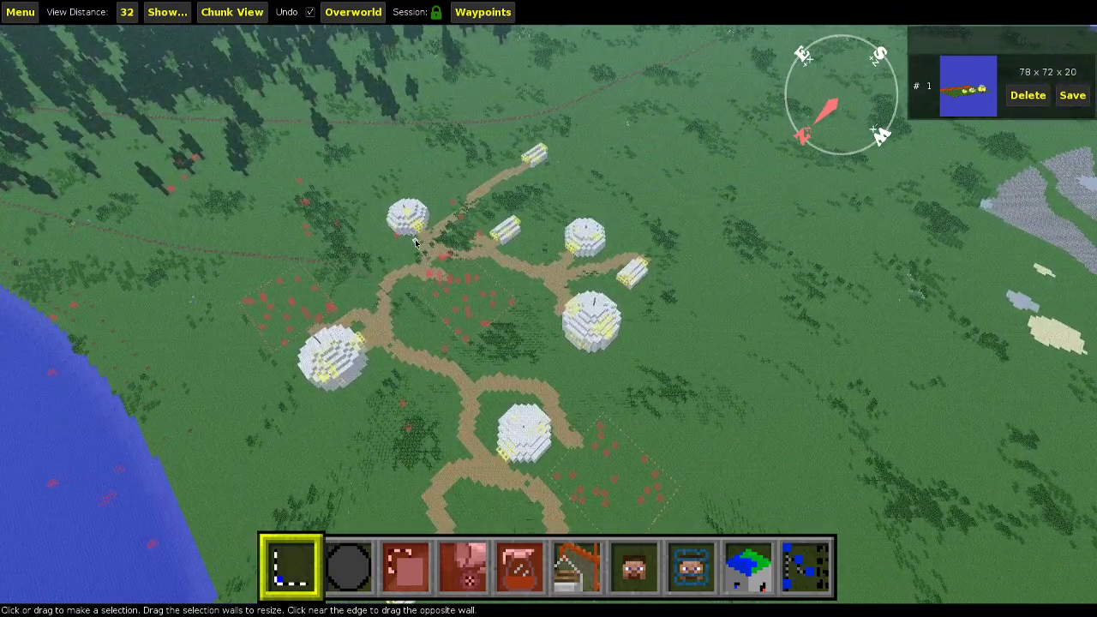
right_click(415, 242)
right_click(419, 233)
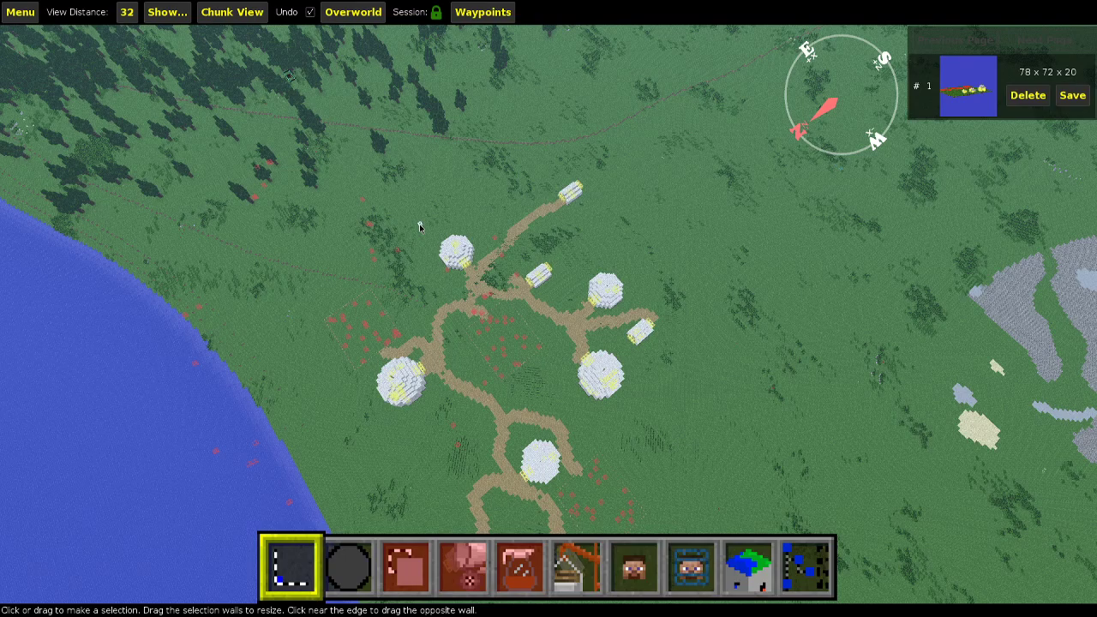
key(a)
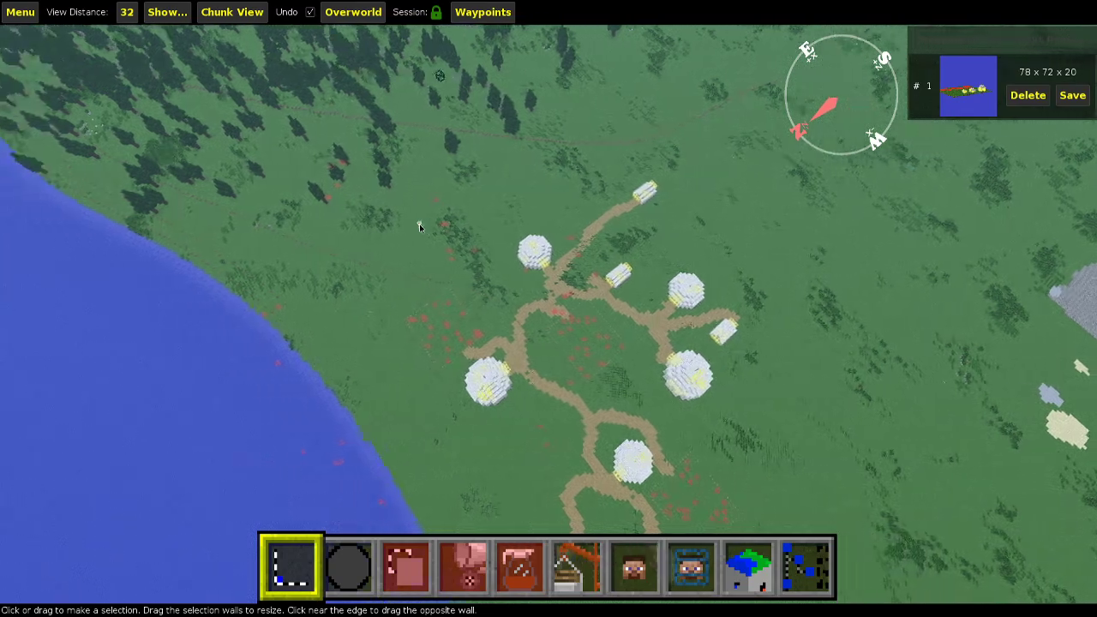
key(w)
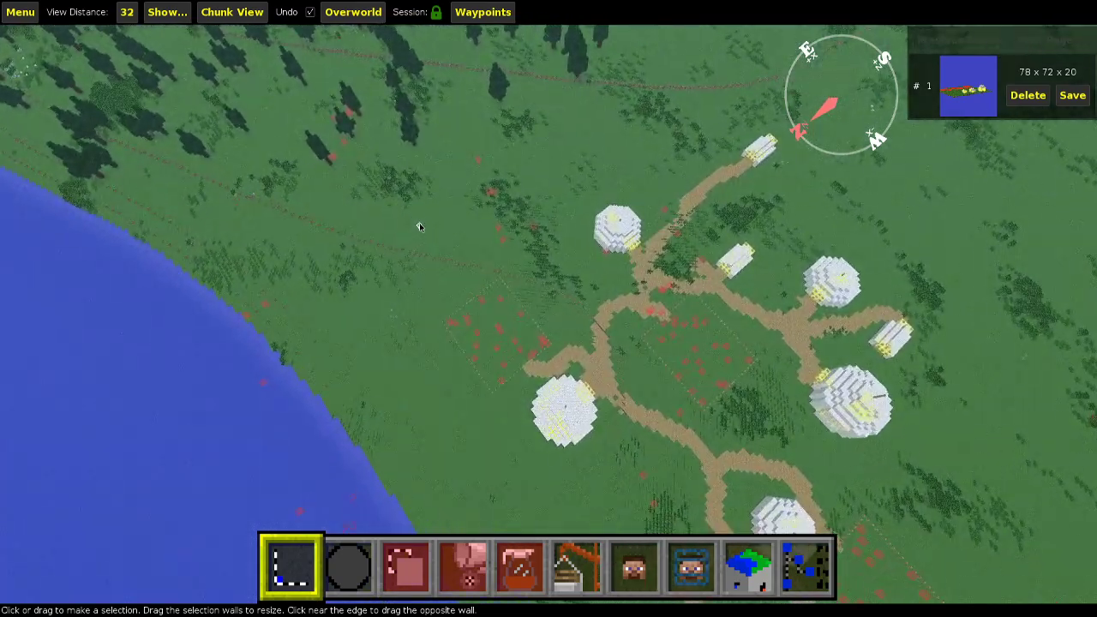
key(l)
key(d)
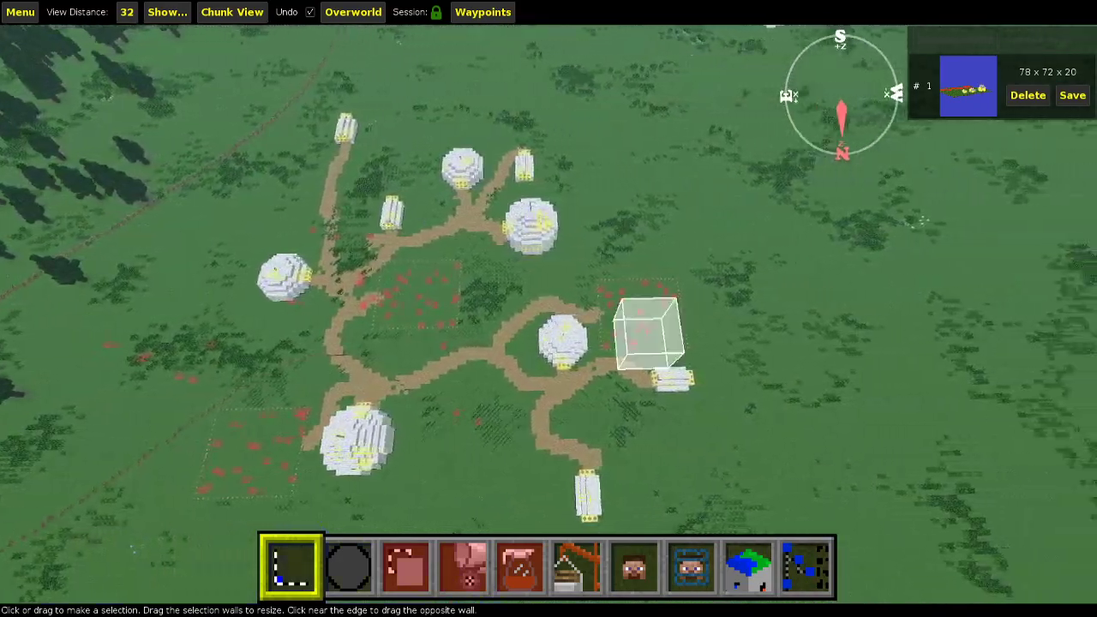
key(d)
right_click(384, 220)
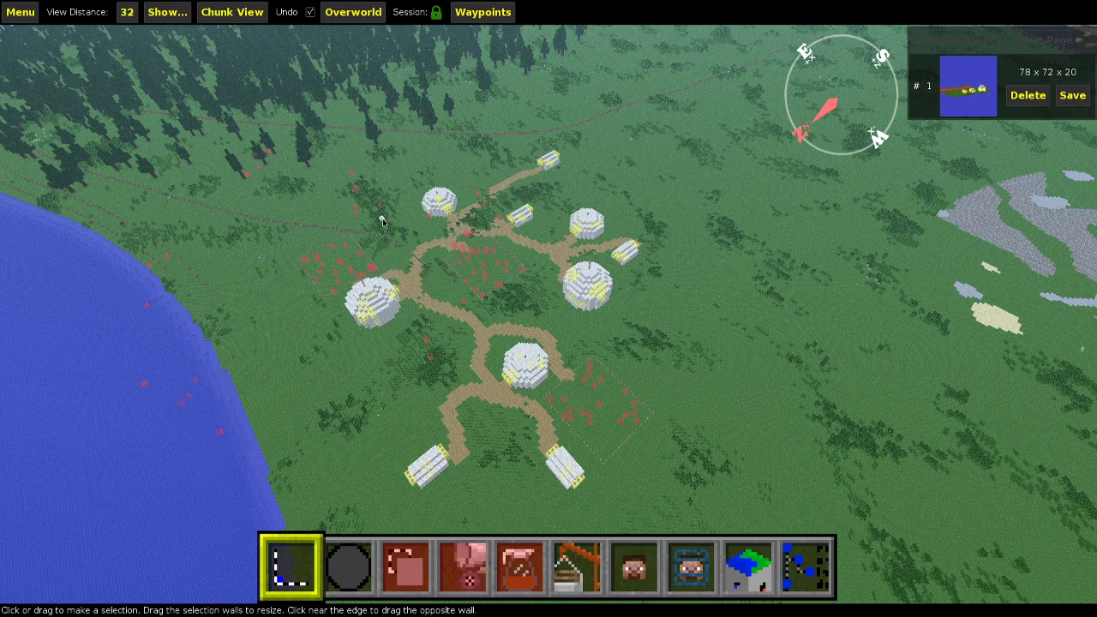
key(w)
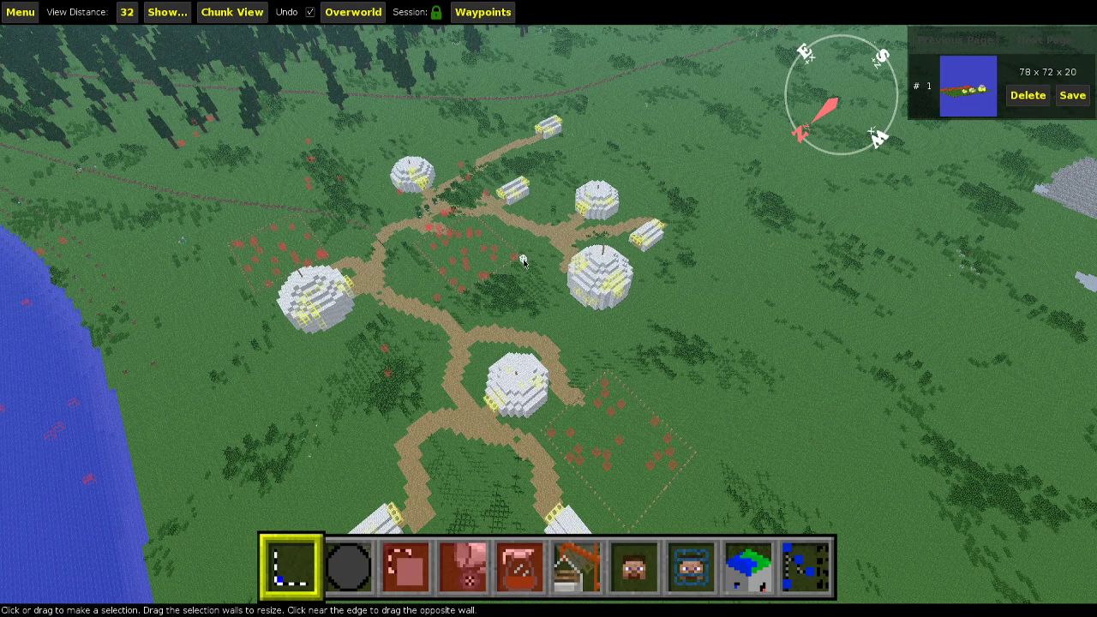
key(d)
key(w)
right_drag(520, 261, 649, 222)
right_drag(532, 263, 420, 369)
key(w)
key(w)
key(w)
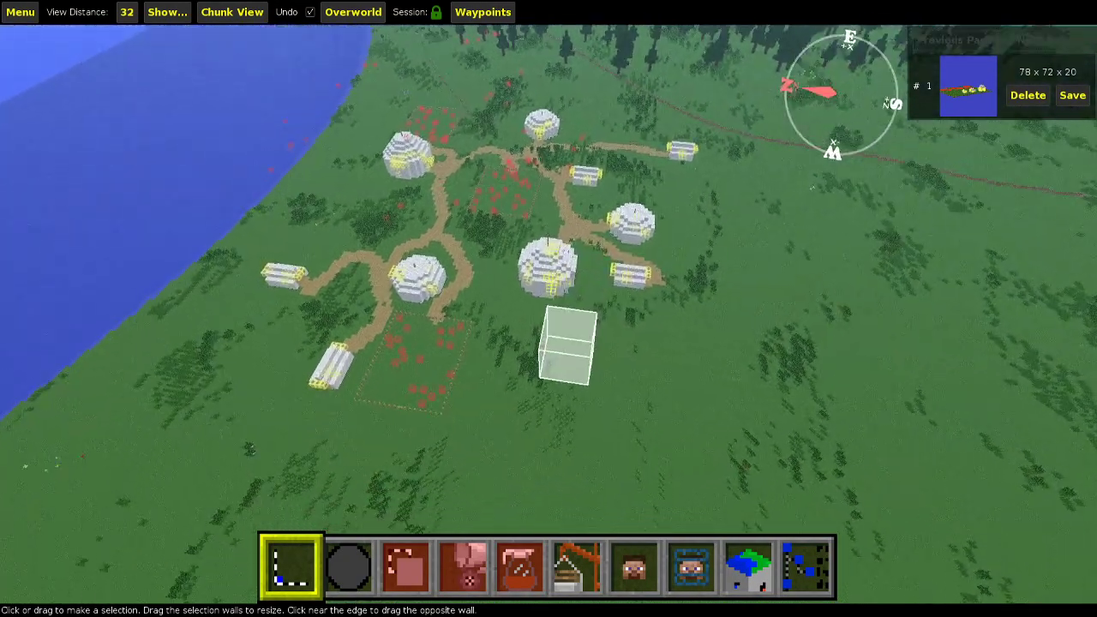
Examine how the camp sits between the shoreline and the forest, viewing it from the west and the north.
right_drag(549, 308, 486, 221)
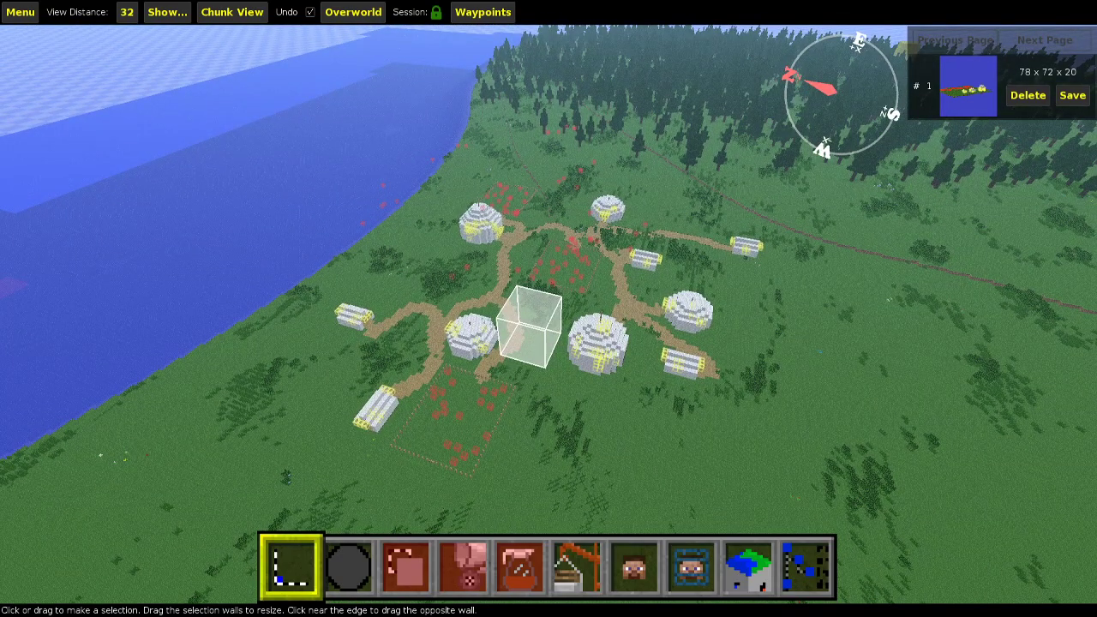
right_drag(548, 308, 501, 373)
right_drag(549, 308, 603, 262)
right_drag(548, 308, 502, 283)
key(w)
key(space)
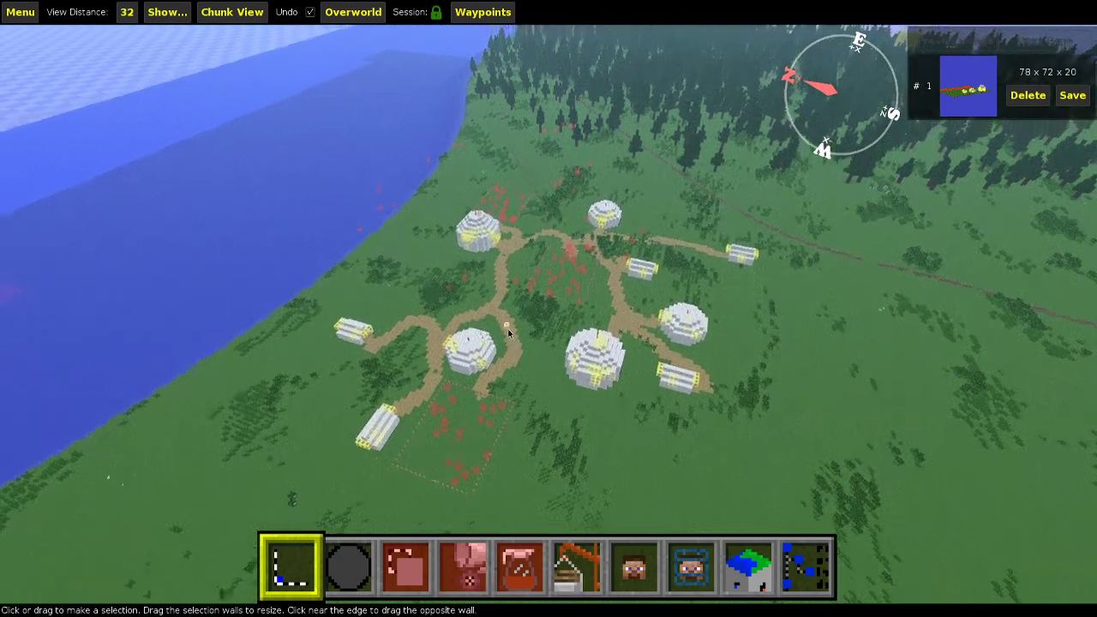
right_drag(517, 335, 690, 411)
key(a)
right_drag(441, 326, 521, 333)
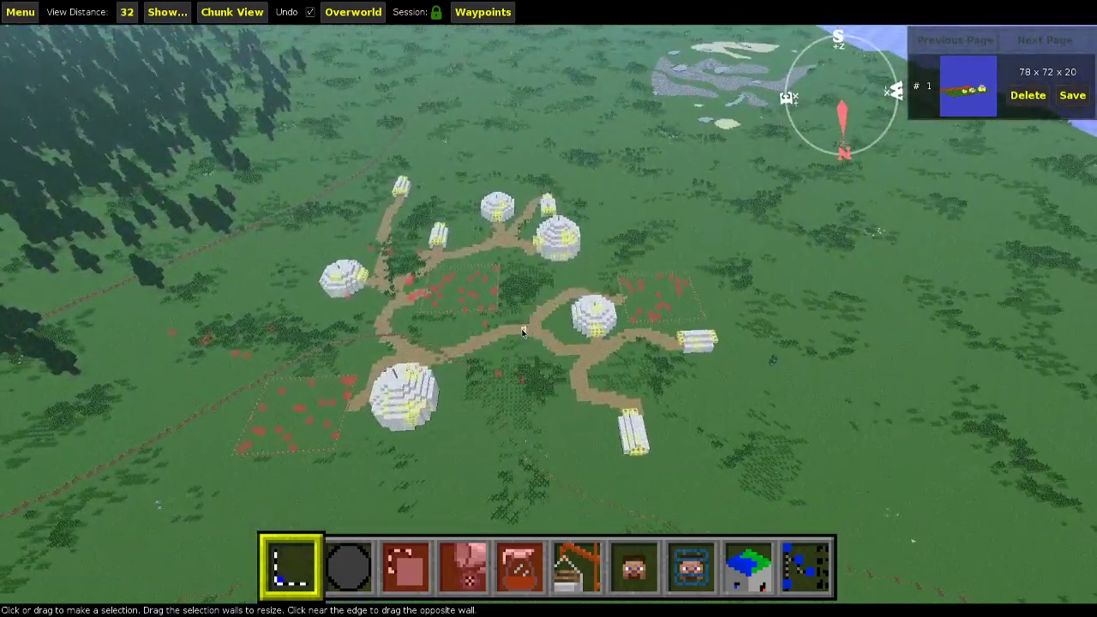
Survey the grassland and the stone and sand patches south of the camp, then look back over the whole camp.
key(w)
key(d)
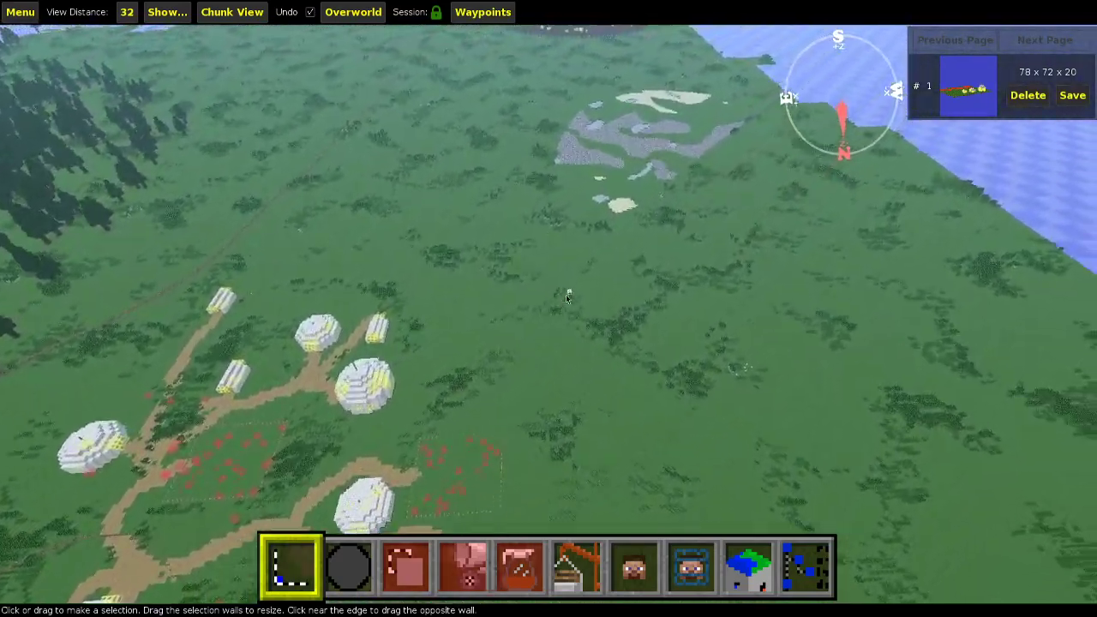
key(w)
key(w)
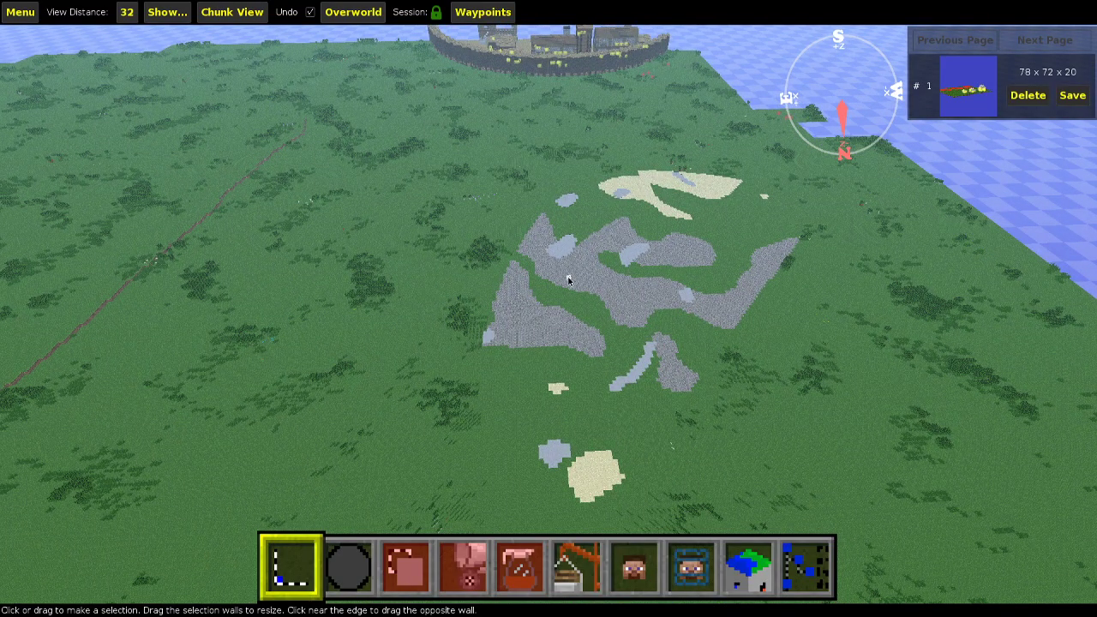
right_drag(568, 280, 239, 265)
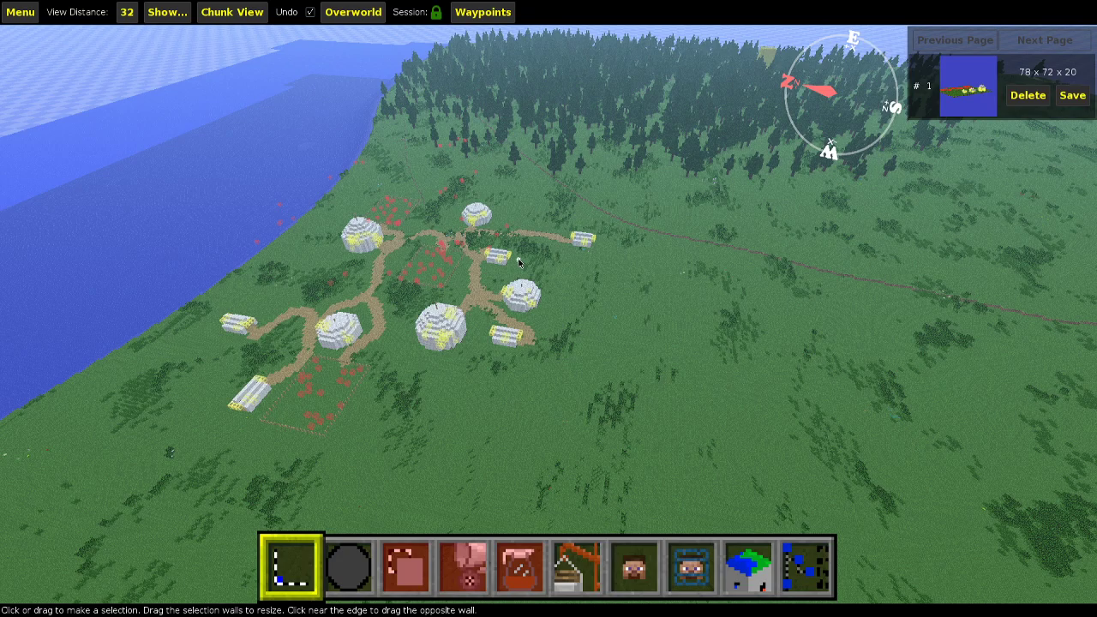
right_drag(510, 260, 386, 261)
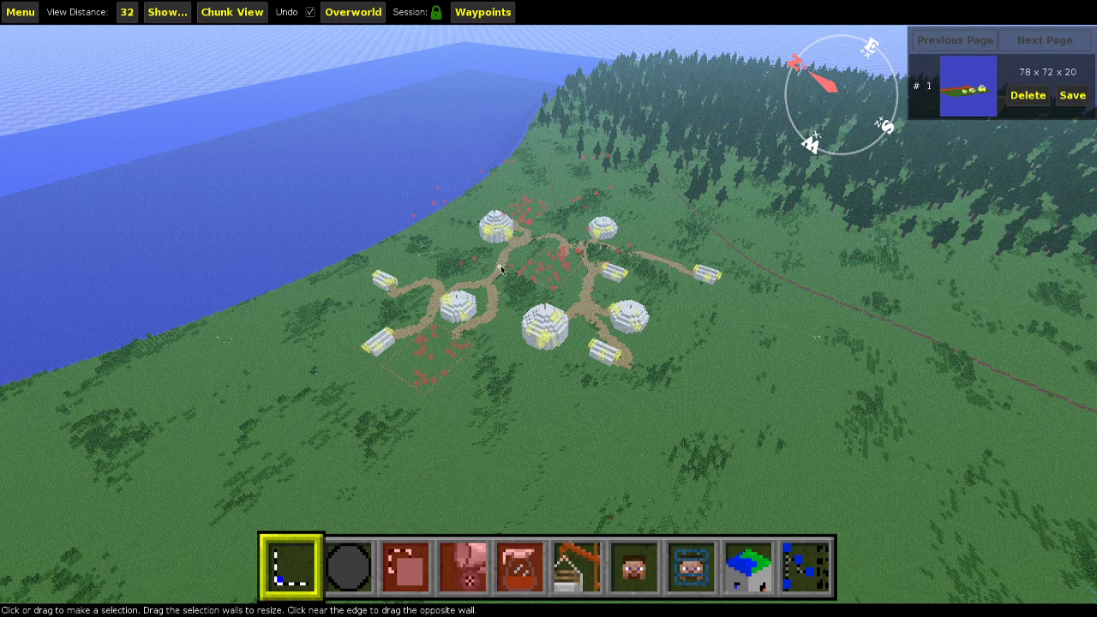
Inspect the domed huts and the livestock pens up close, then view the camp's layout from high above.
key(w)
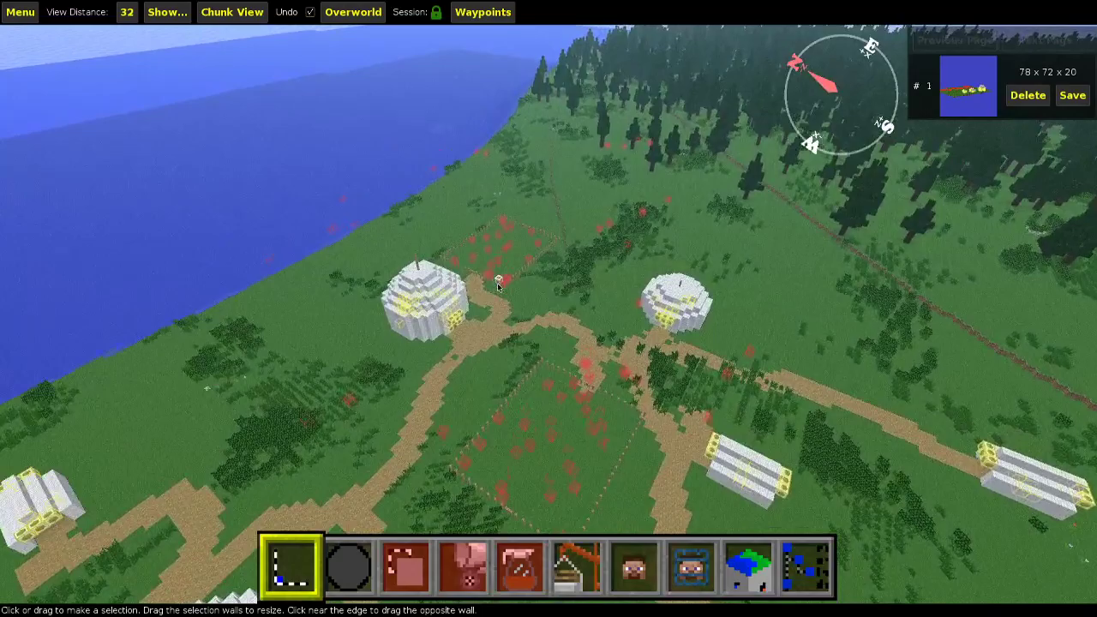
right_click(497, 283)
key(w)
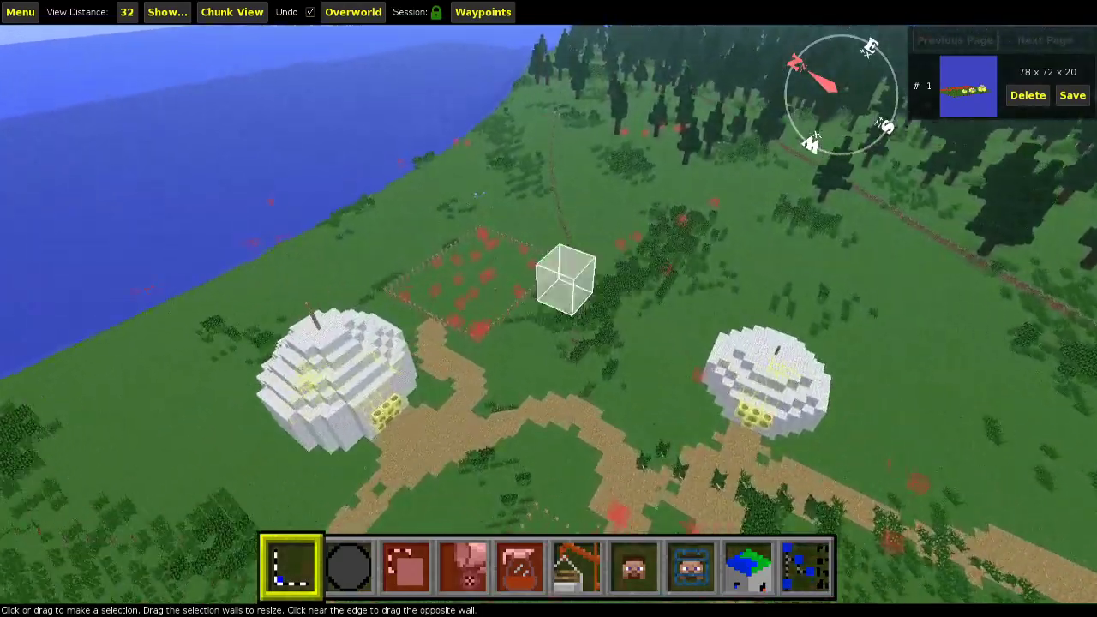
key(d)
key(w)
key(d)
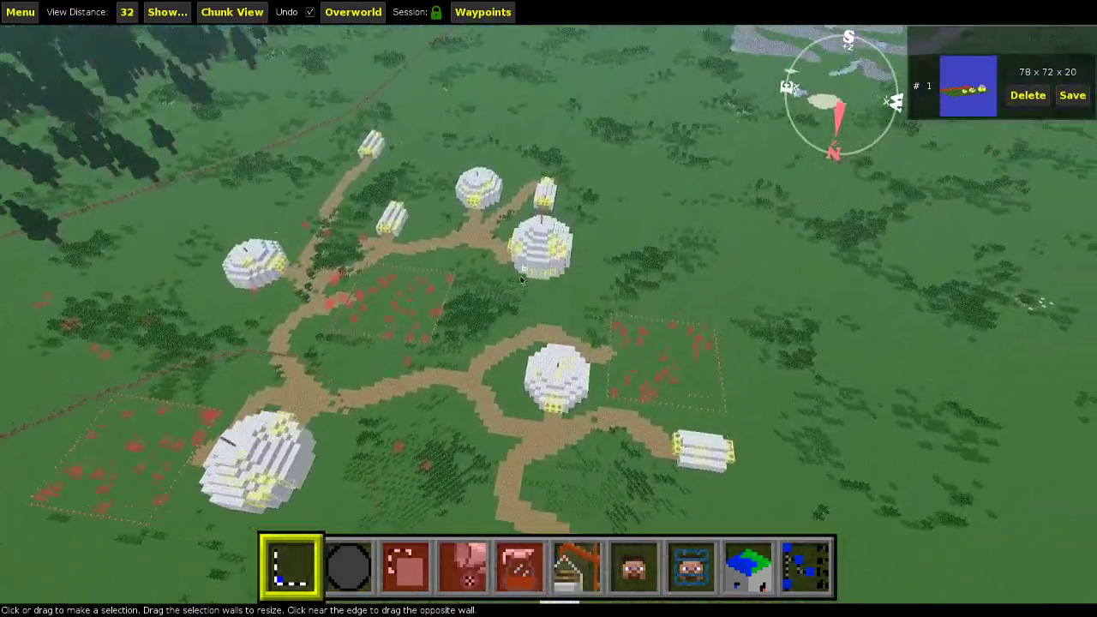
right_click(666, 257)
key(s)
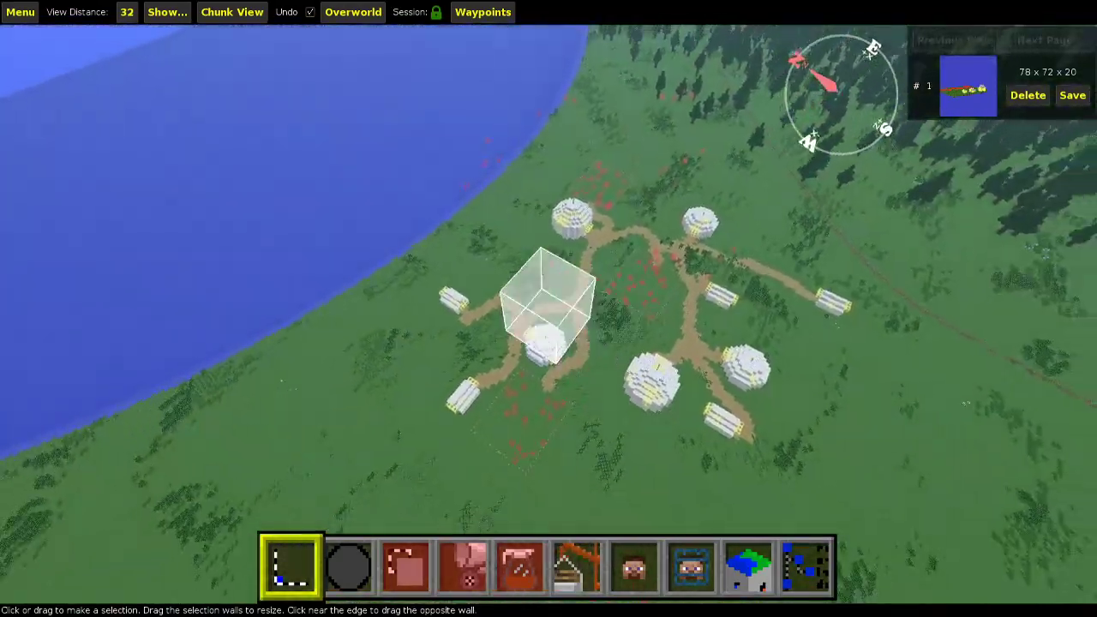
right_click(674, 265)
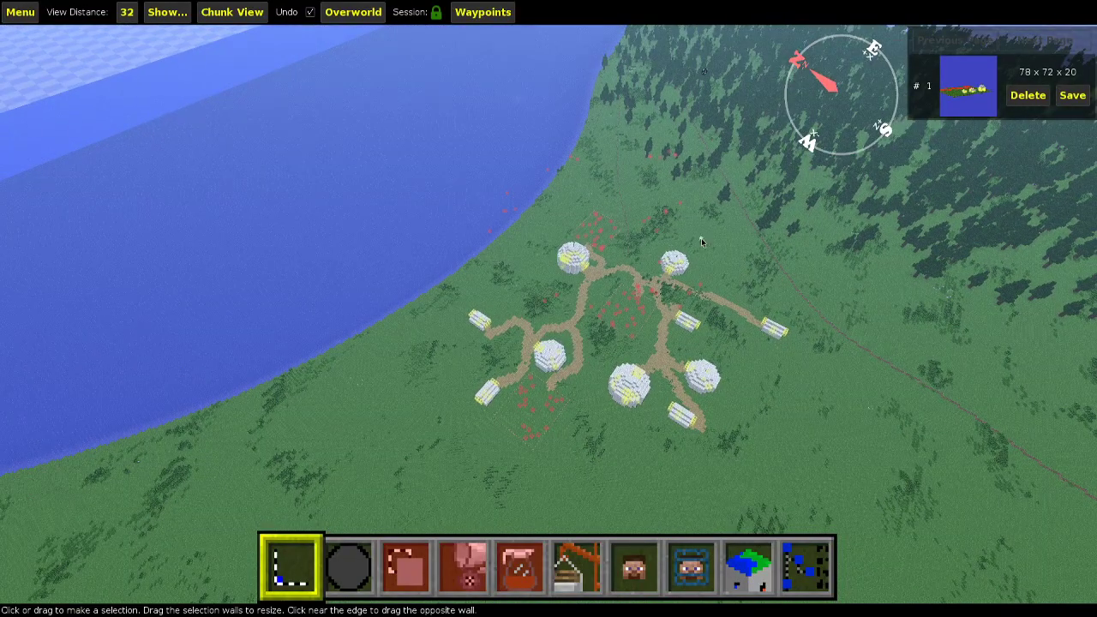
Go to the Builds waypoint at 110000, 100, 110000.
click(485, 13)
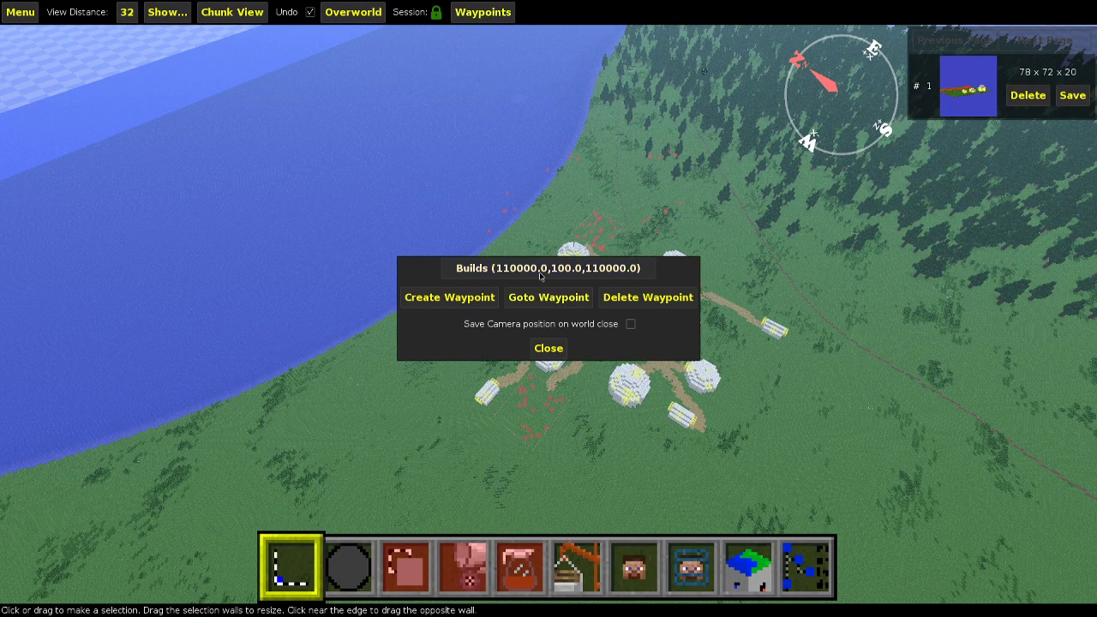
click(544, 300)
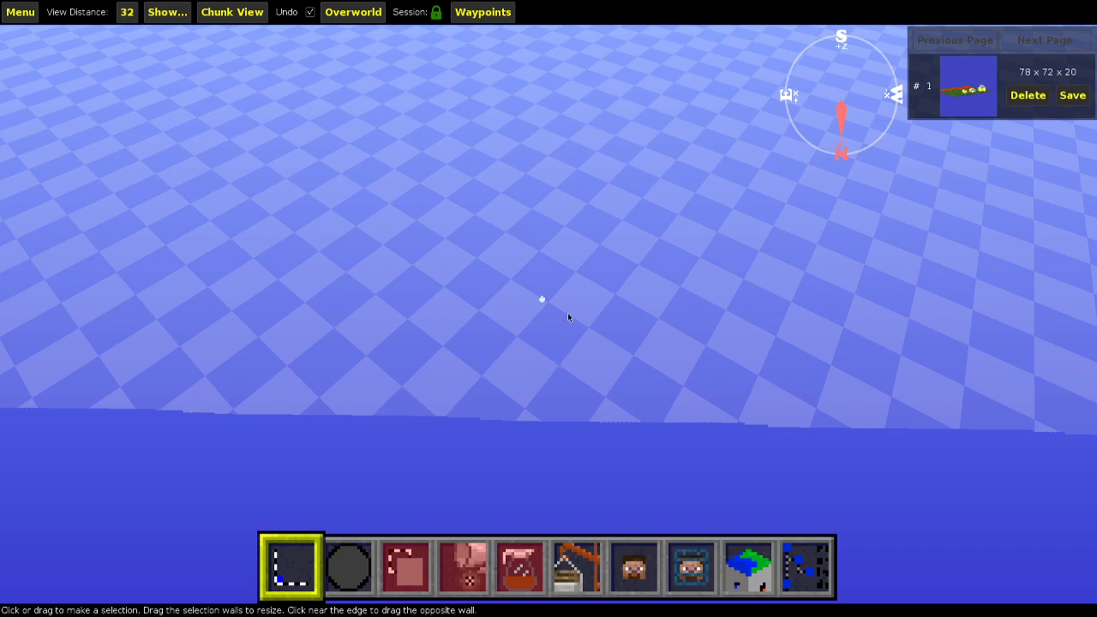
right_drag(567, 314, 567, 273)
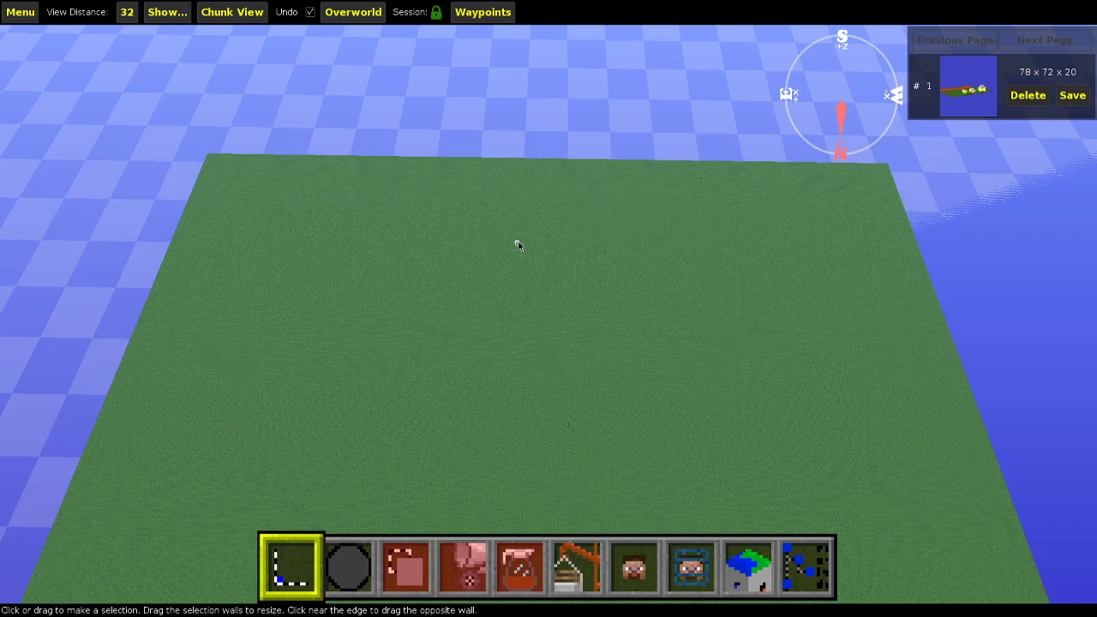
Survey the grass platform of the builds area and its circular path gardens from above.
right_drag(517, 249, 517, 171)
right_drag(517, 250, 120, 257)
key(w)
right_drag(515, 251, 462, 317)
key(space)
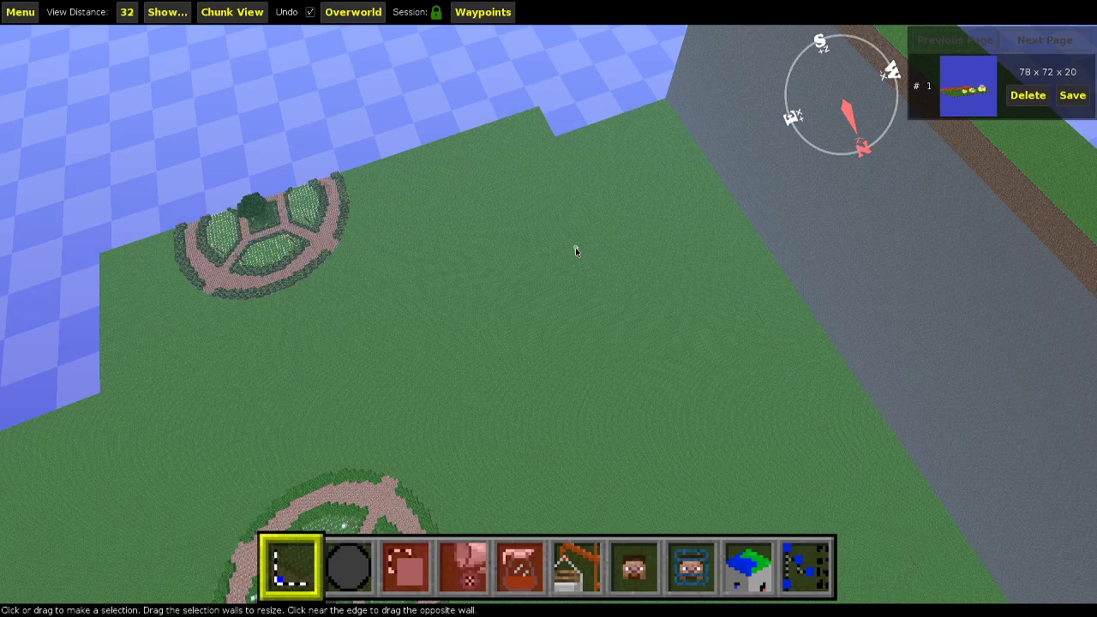
key(d)
right_drag(575, 248, 505, 252)
key(d)
key(w)
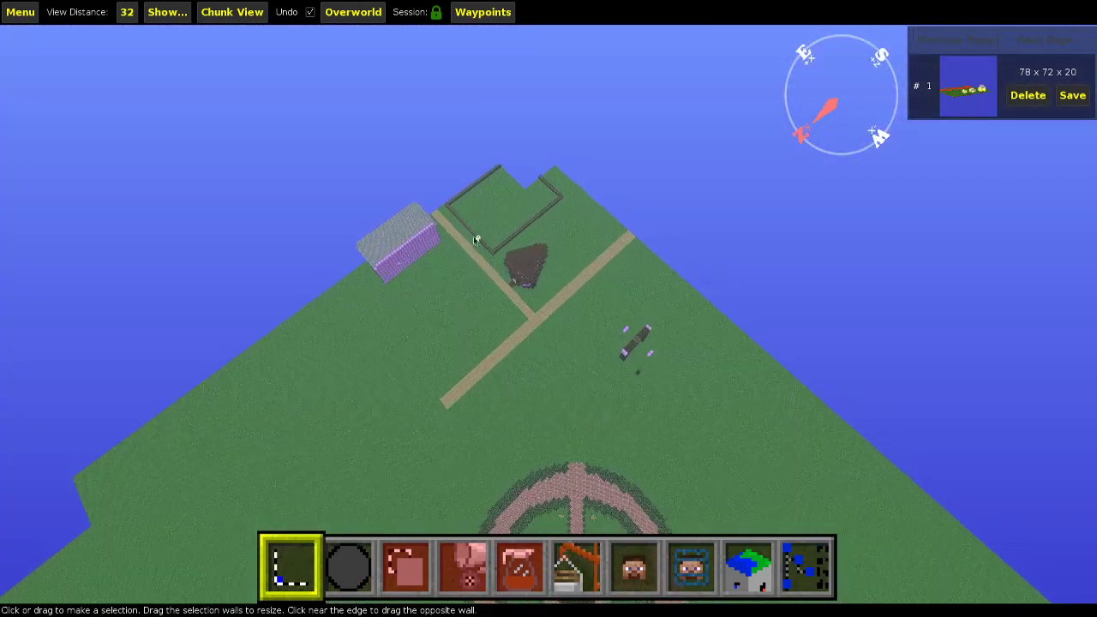
Examine the empty grass sections and platform edges around the grey stone paving of the builds area.
key(w)
key(d)
key(d)
right_drag(567, 235, 642, 288)
key(w)
key(w)
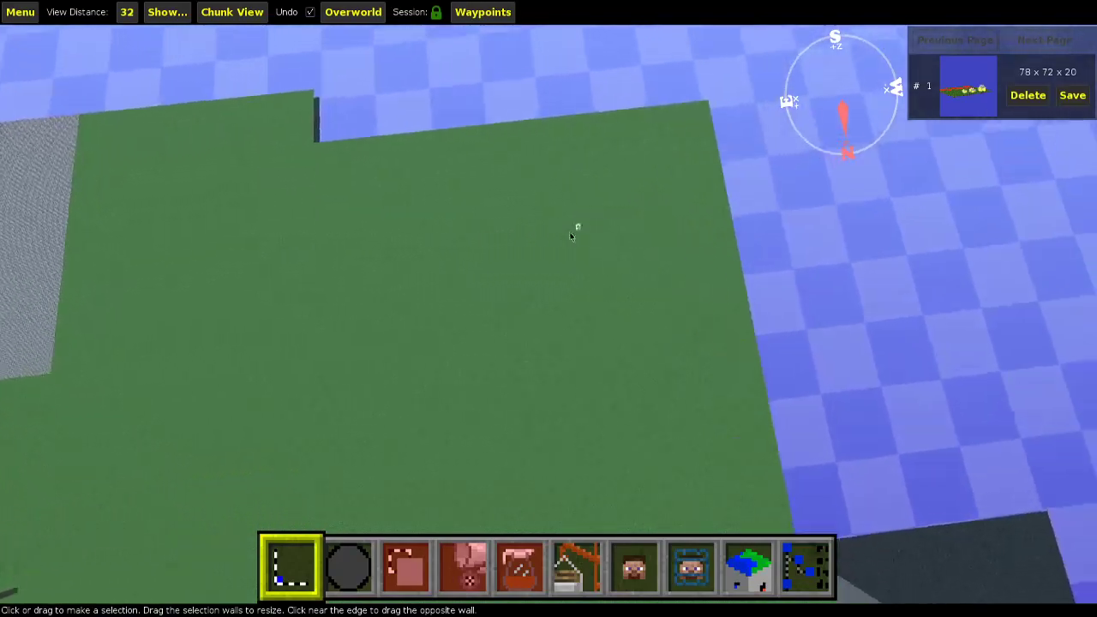
key(d)
right_drag(519, 235, 283, 231)
key(d)
right_drag(576, 238, 662, 196)
key(w)
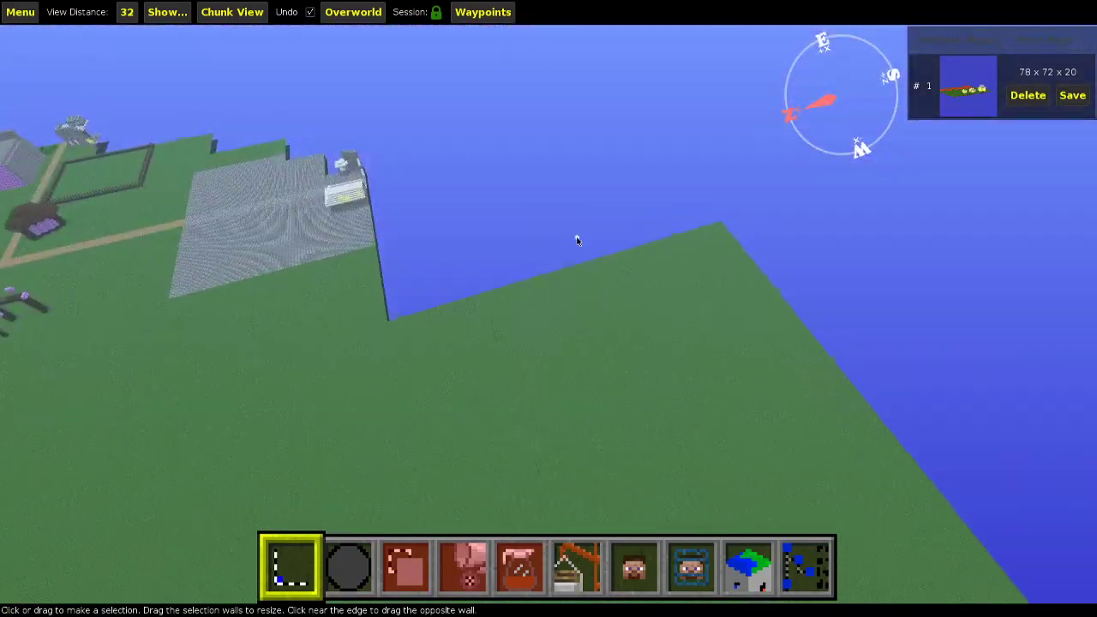
key(w)
key(space)
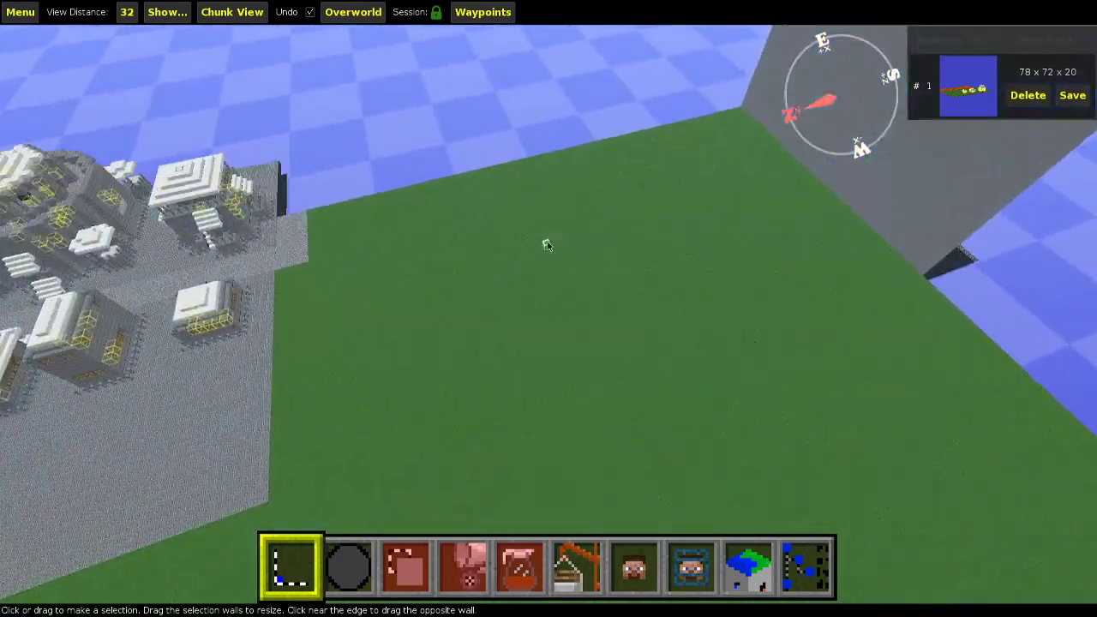
Look over the white-roofed stone village and the timber, stone and purple-walled houses in the builds area.
right_drag(548, 244, 454, 197)
key(w)
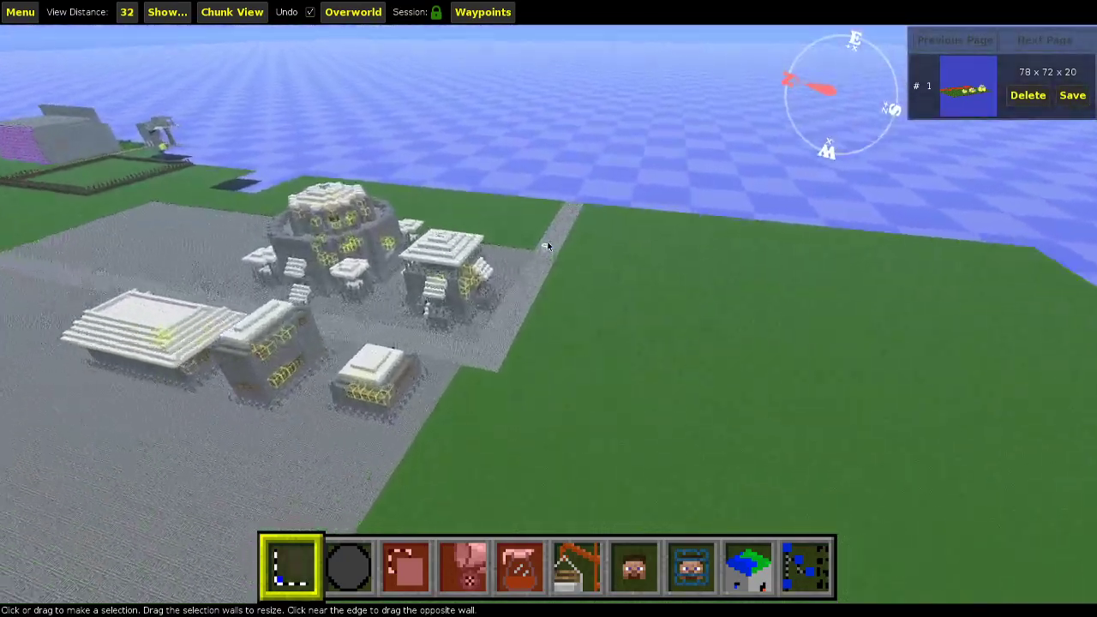
key(w)
key(space)
right_drag(551, 244, 476, 219)
key(w)
key(d)
key(space)
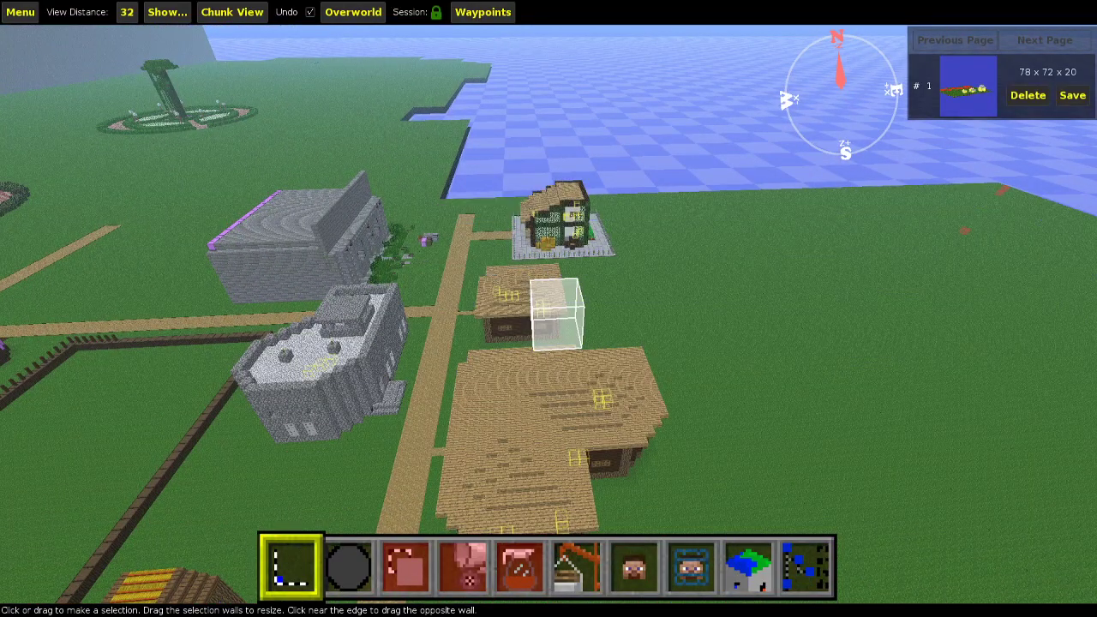
right_drag(548, 309, 270, 283)
key(d)
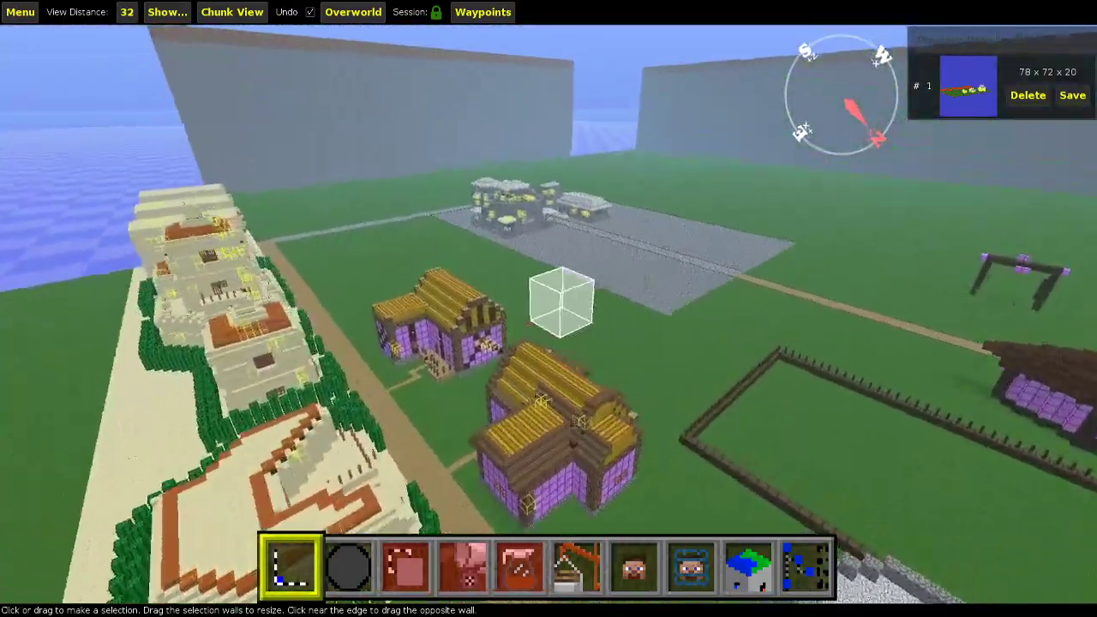
key(w)
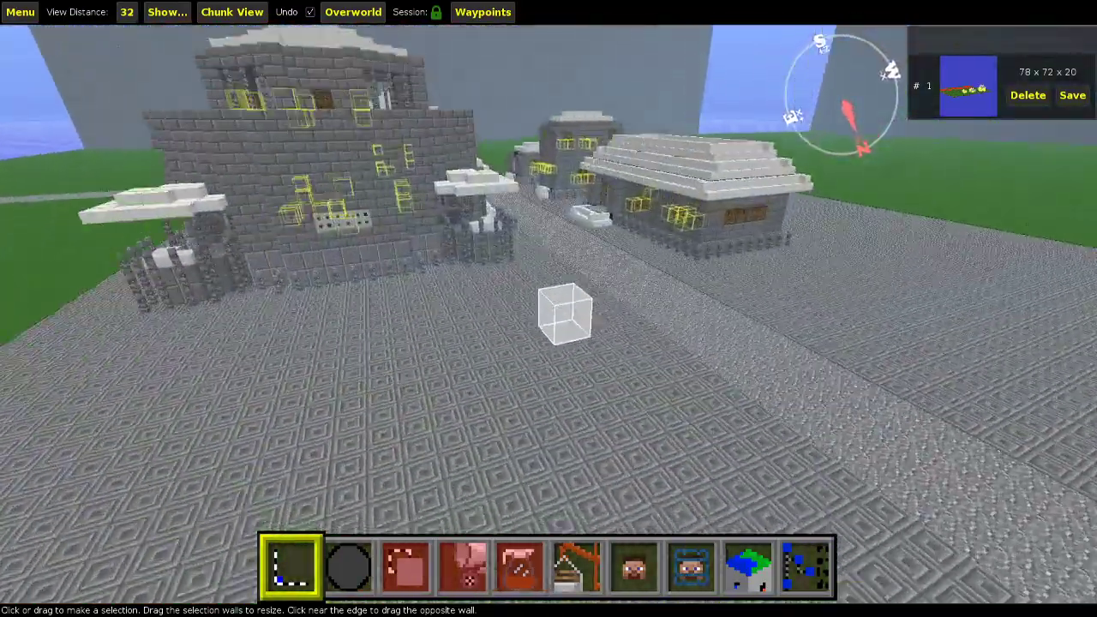
Inspect the white-roofed stone buildings up close and follow the gravel road through the stone village.
key(w)
right_drag(549, 308, 535, 450)
key(space)
key(d)
key(w)
key(w)
key(d)
key(w)
key(a)
key(w)
key(d)
key(w)
key(w)
key(d)
key(w)
key(d)
key(s)
key(space)
key(space)
key(w)
Inspect the flat-roofed sandstone buildings and the sandstone houses with cactus hedges along the dirt road.
right_drag(588, 259, 745, 262)
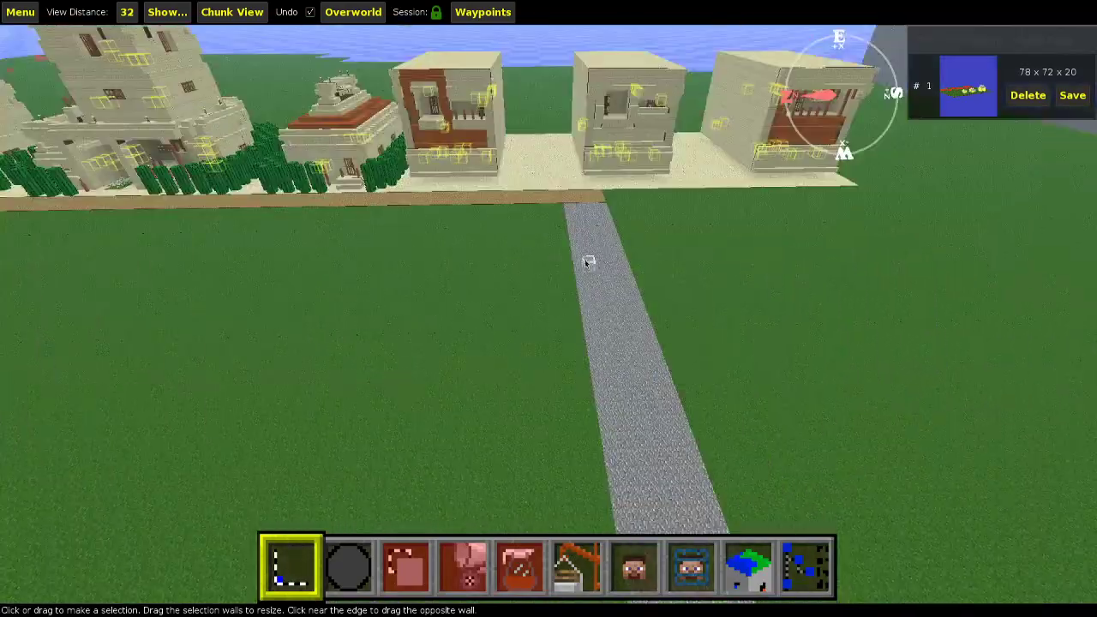
key(w)
key(space)
key(d)
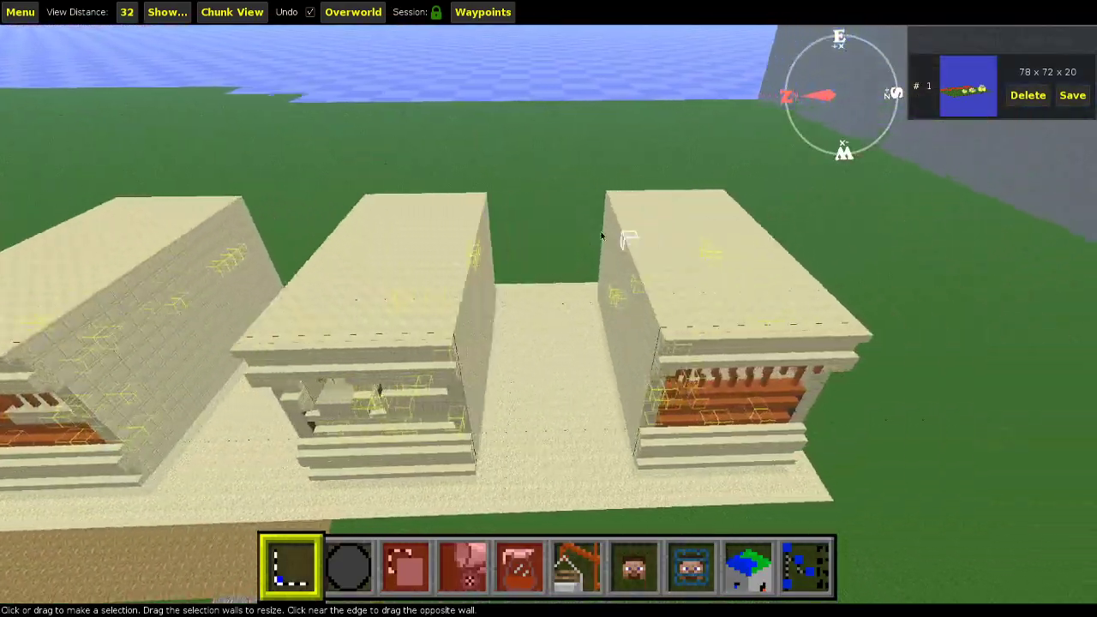
right_drag(602, 234, 294, 248)
right_drag(548, 308, 711, 163)
key(w)
key(space)
key(space)
key(w)
key(a)
key(w)
key(a)
key(w)
key(d)
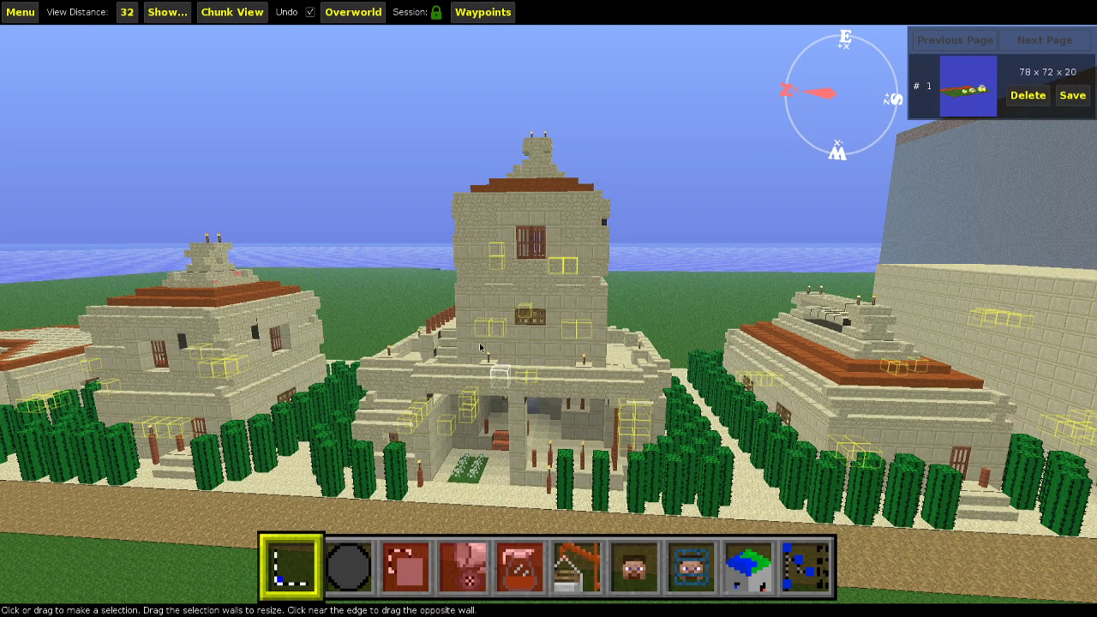
Inspect the tall sandstone tower house from outside and look through its furnished upper-floor room.
key(w)
key(s)
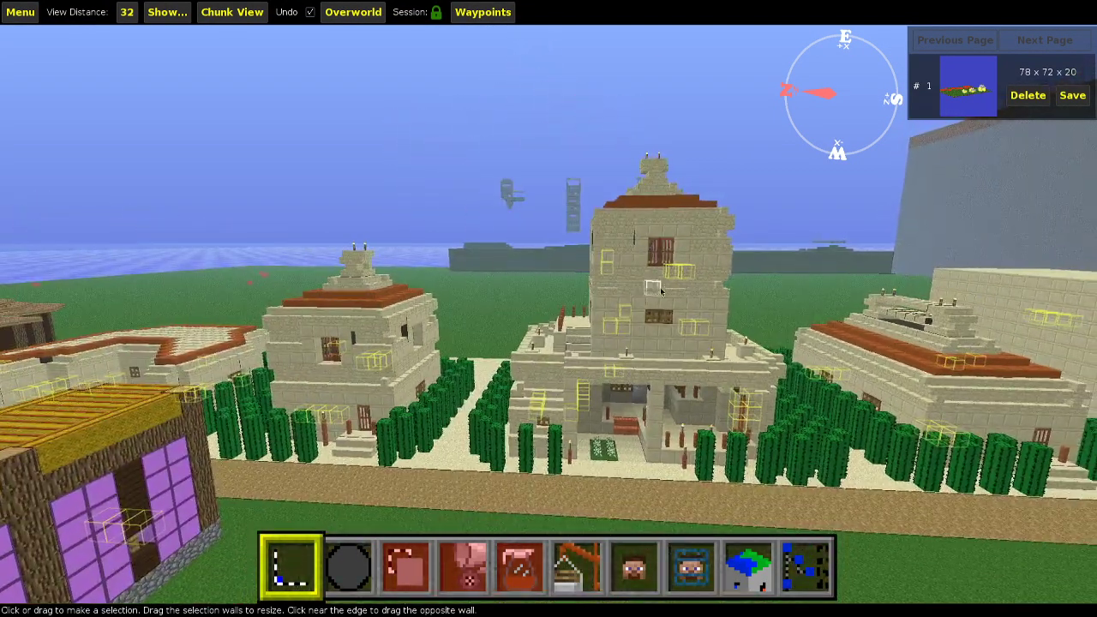
key(d)
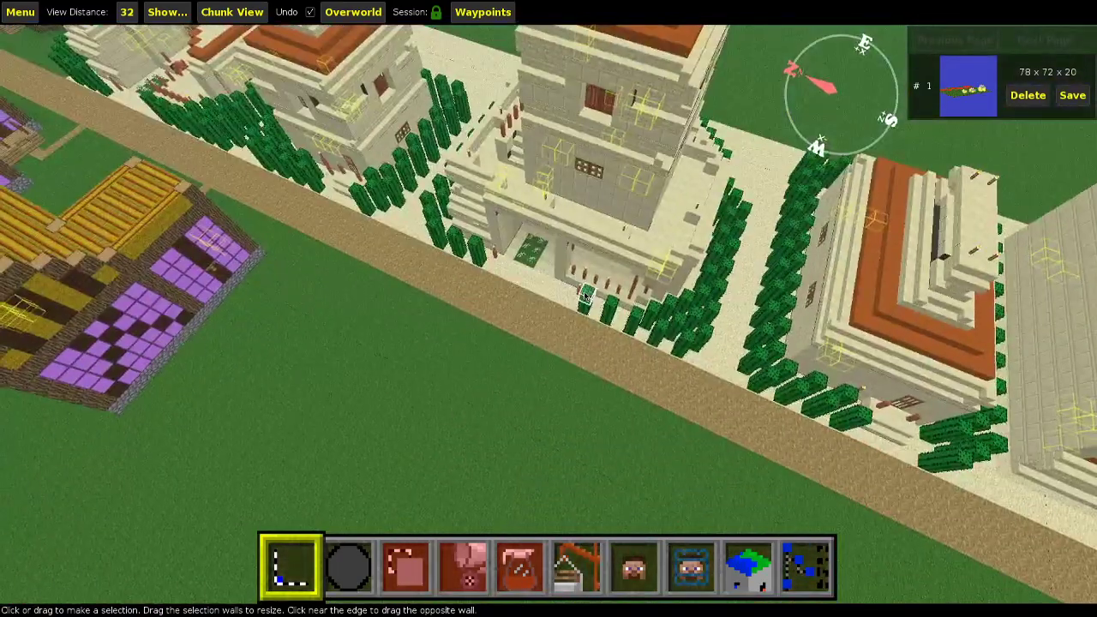
key(a)
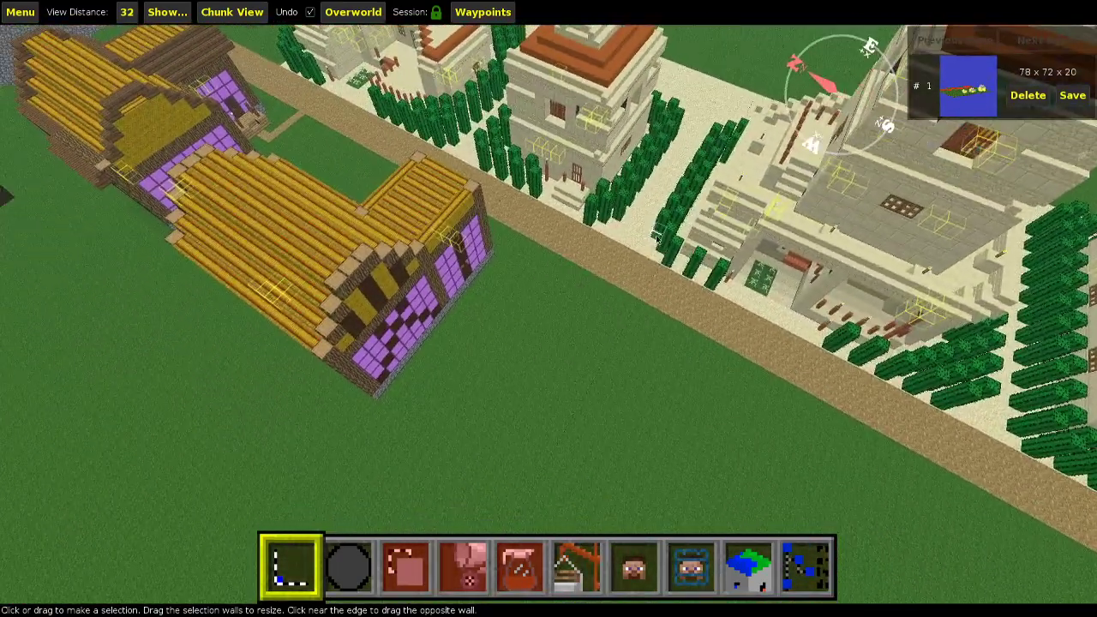
right_click(671, 233)
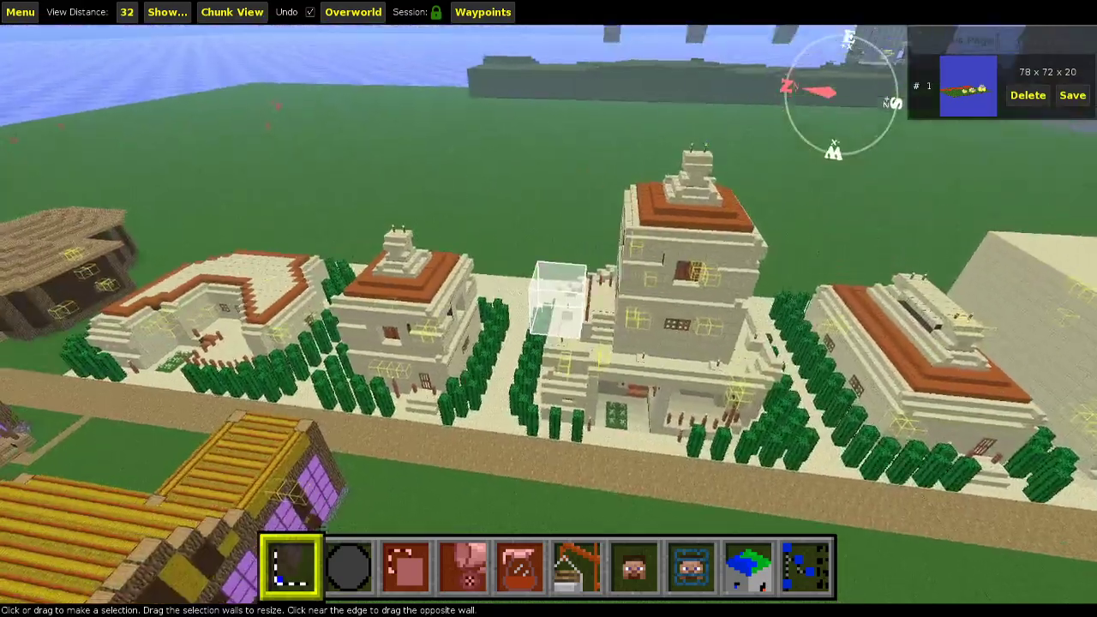
key(shift)
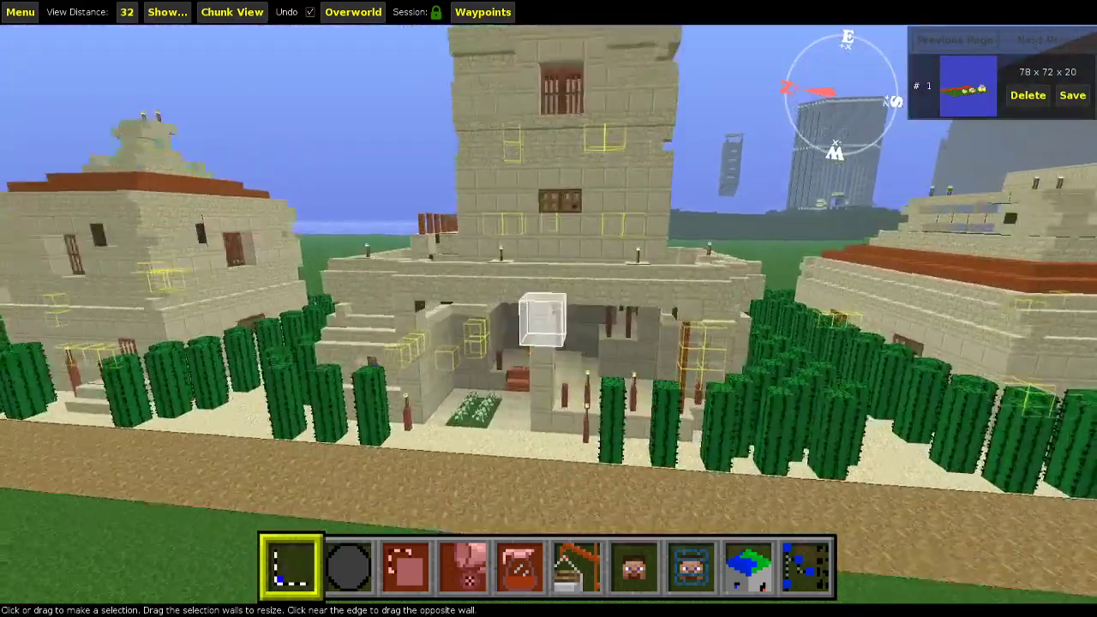
key(d)
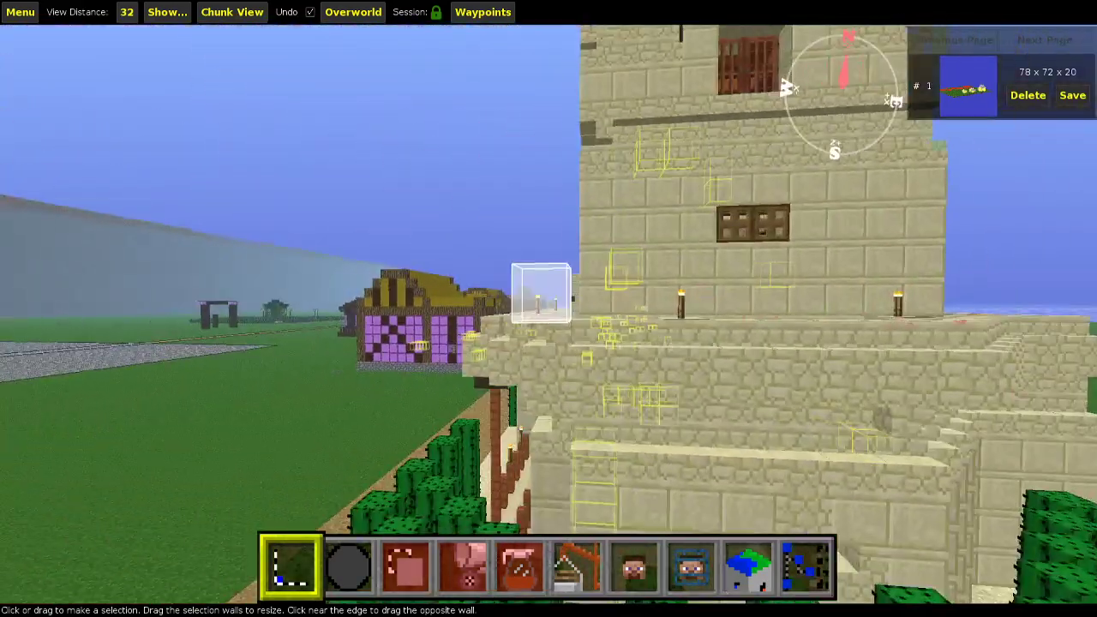
key(w)
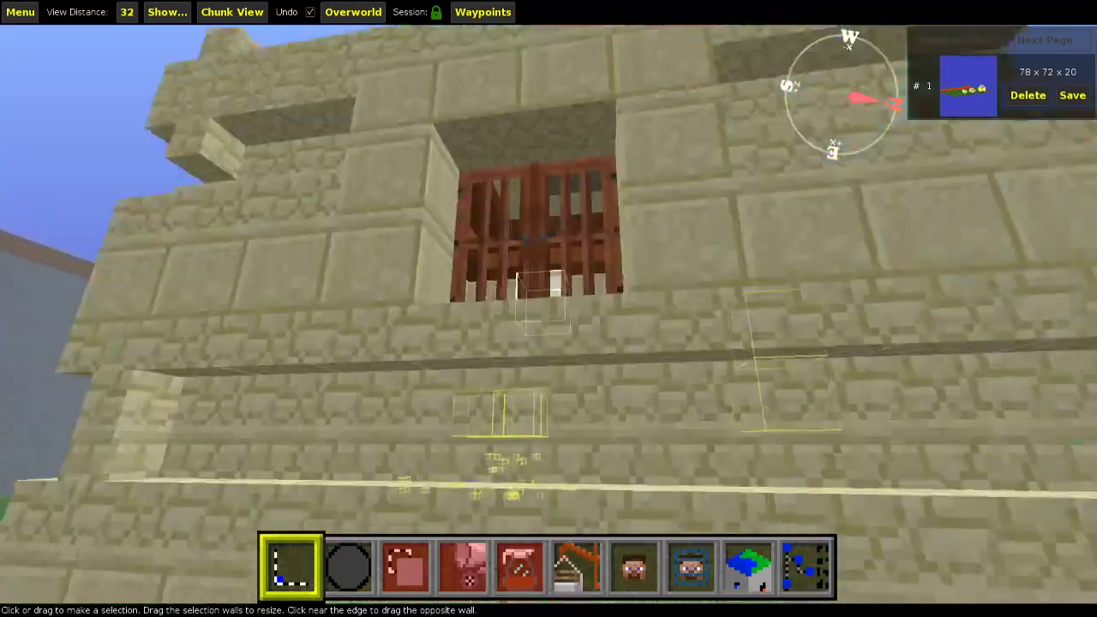
key(s)
key(w)
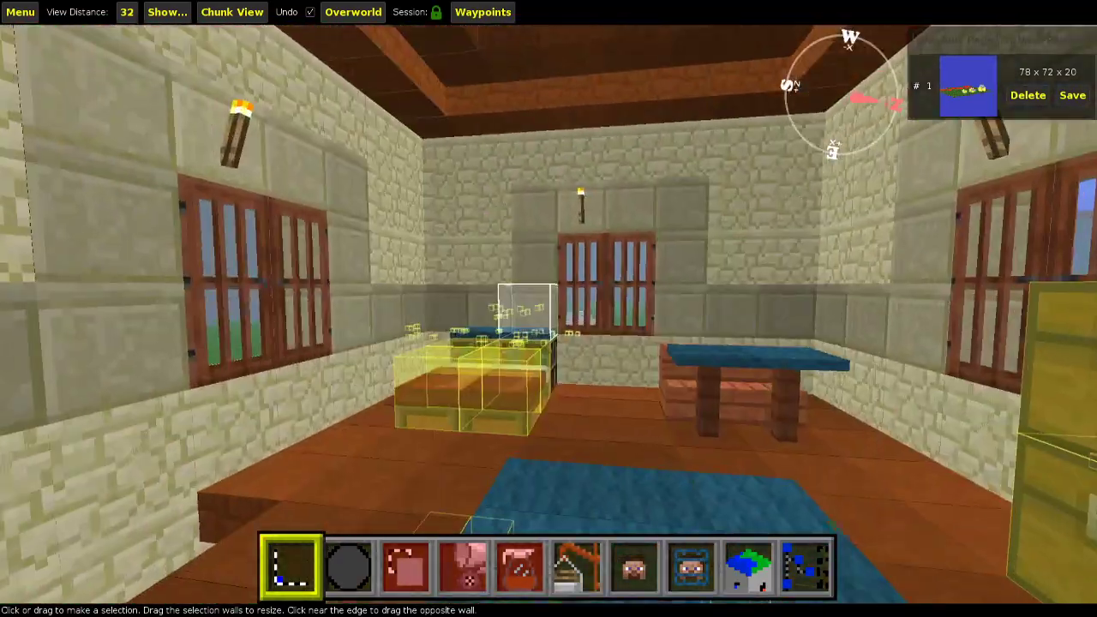
key(d)
key(a)
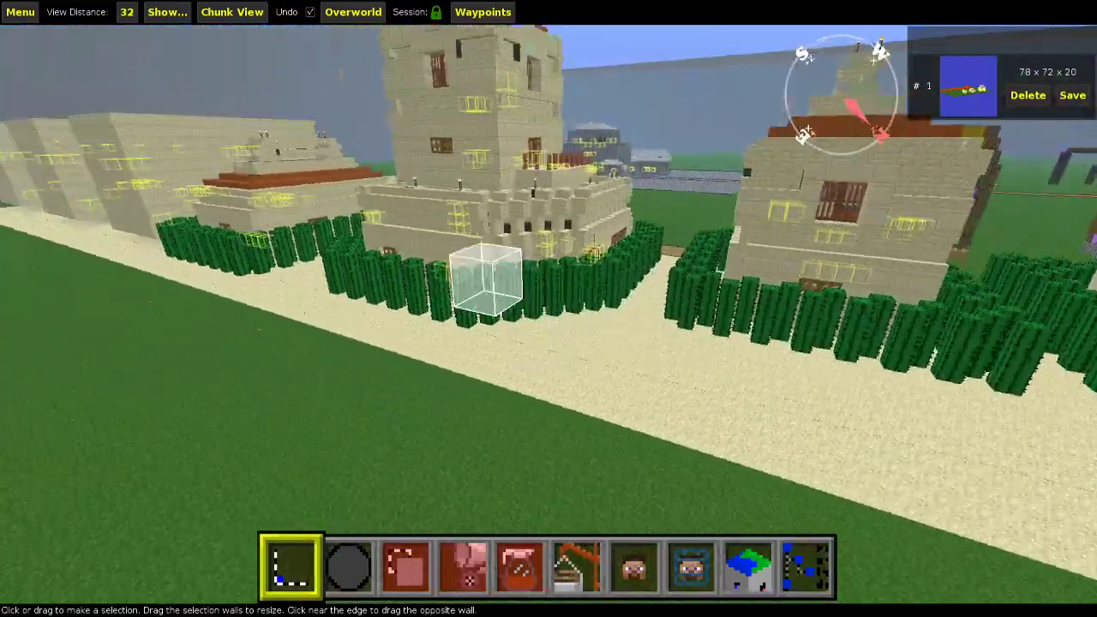
Look over the cactus-hedged sandstone houses from behind, from the dirt road and from above.
key(d)
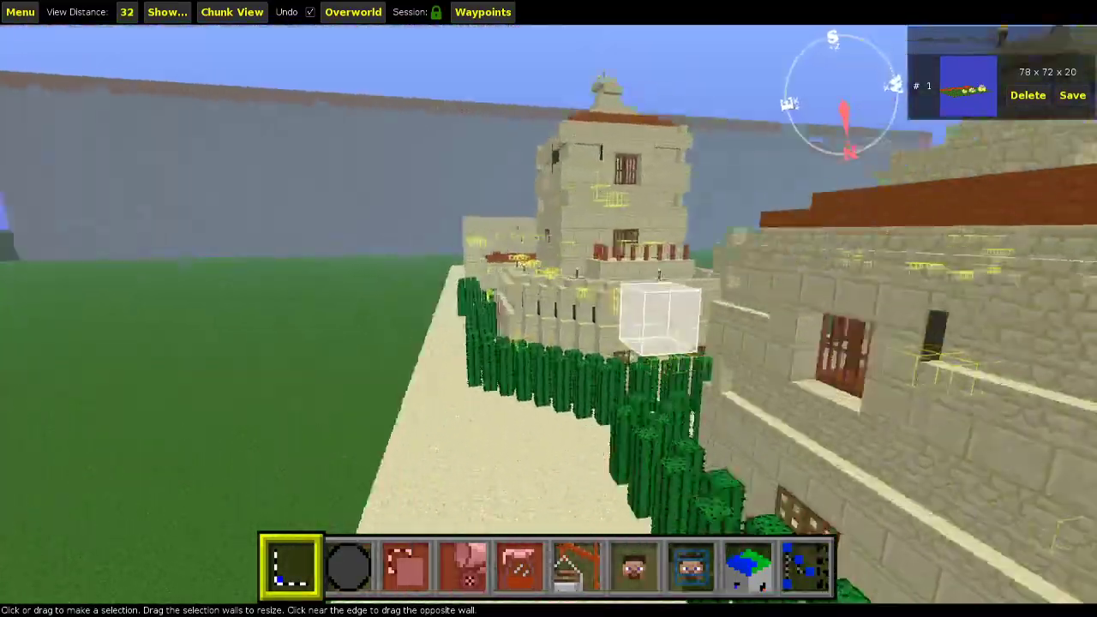
key(w)
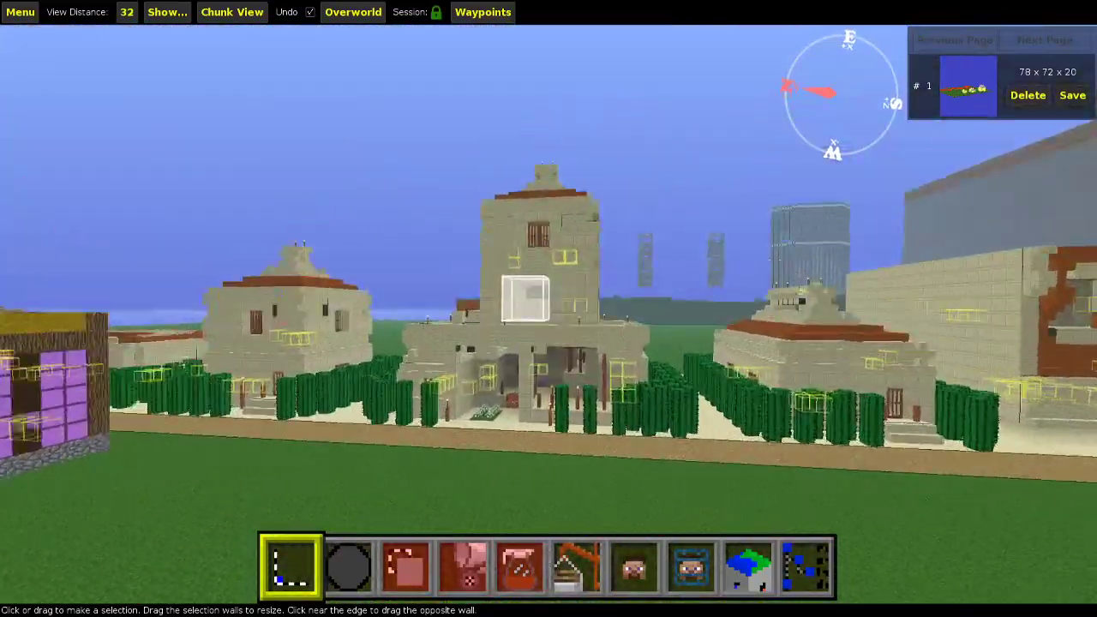
key(space)
right_click(714, 202)
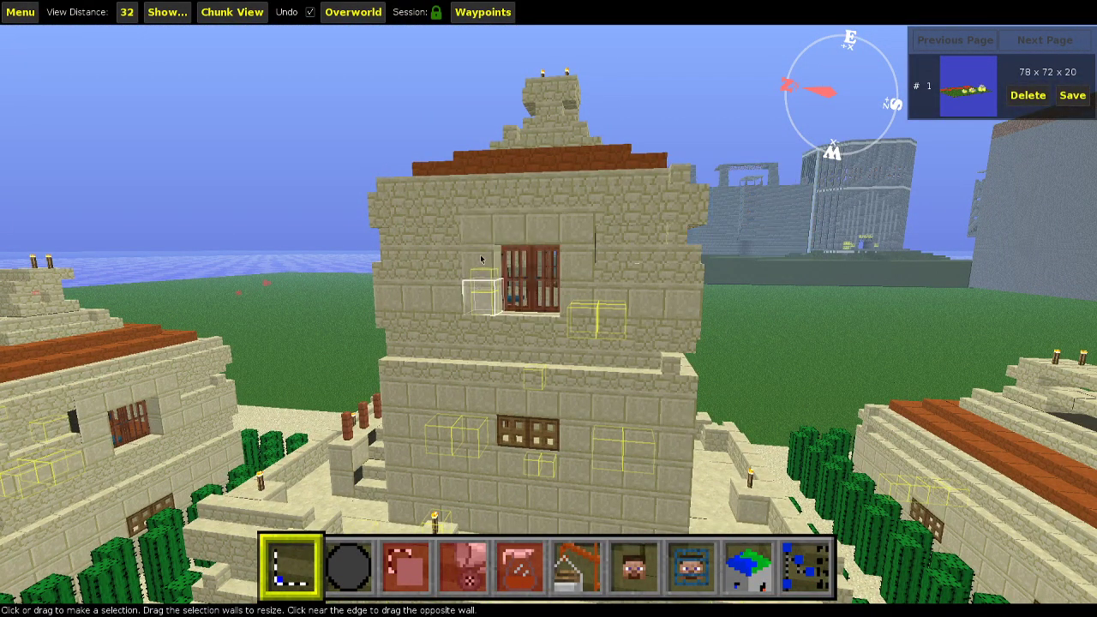
key(s)
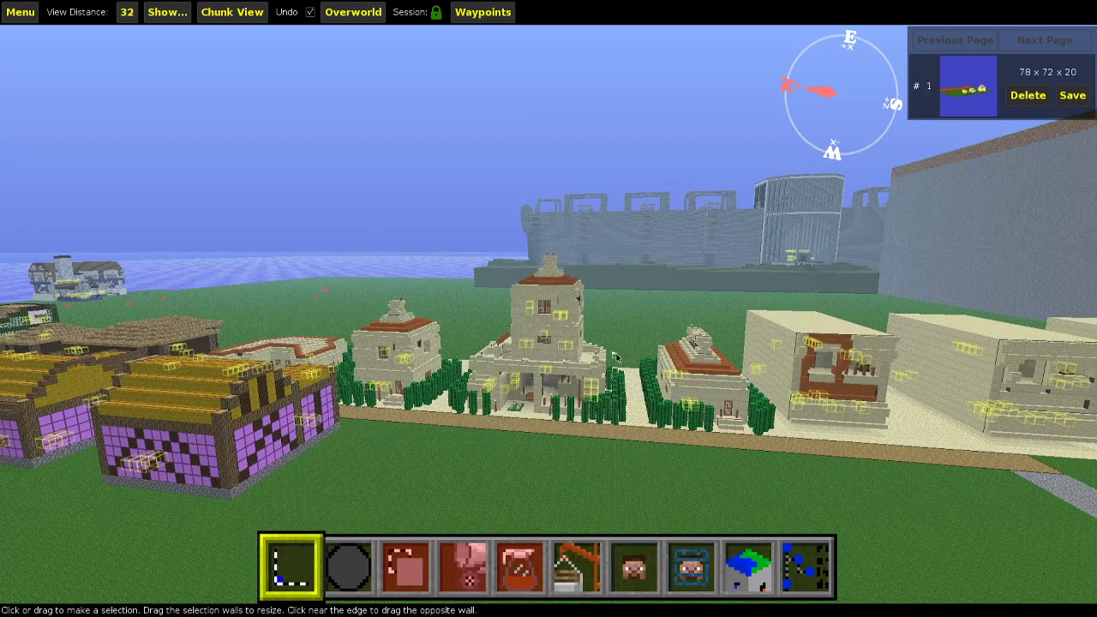
key(w)
right_click(519, 362)
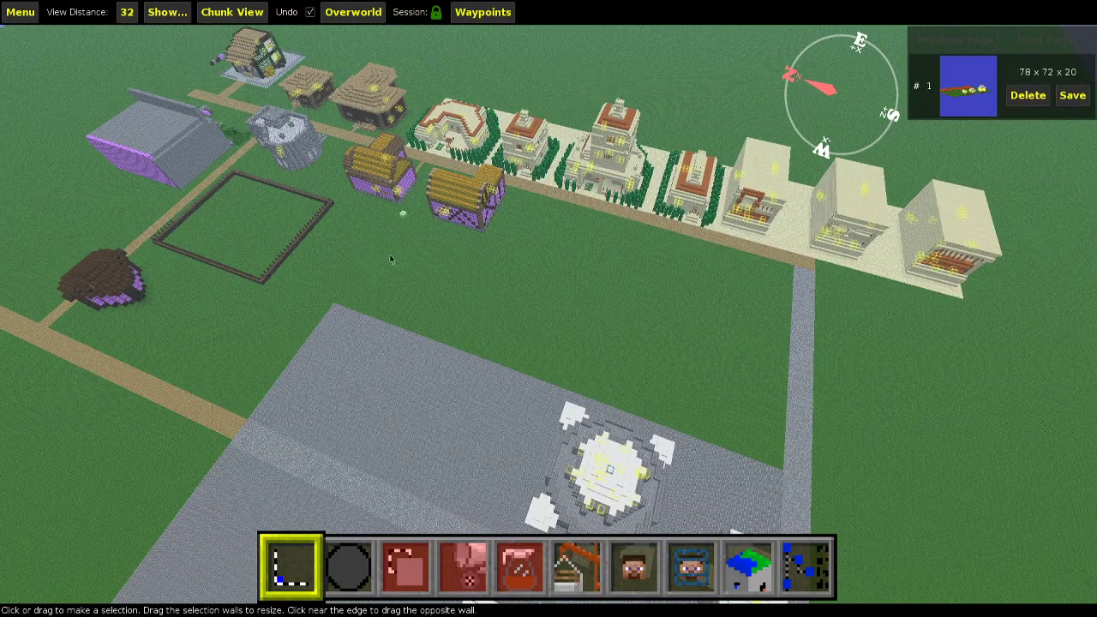
Pick up the copied 78 x 72 x 20 camp and set it down on the grass along the west edge of the grey stone paving.
right_click(509, 347)
key(a)
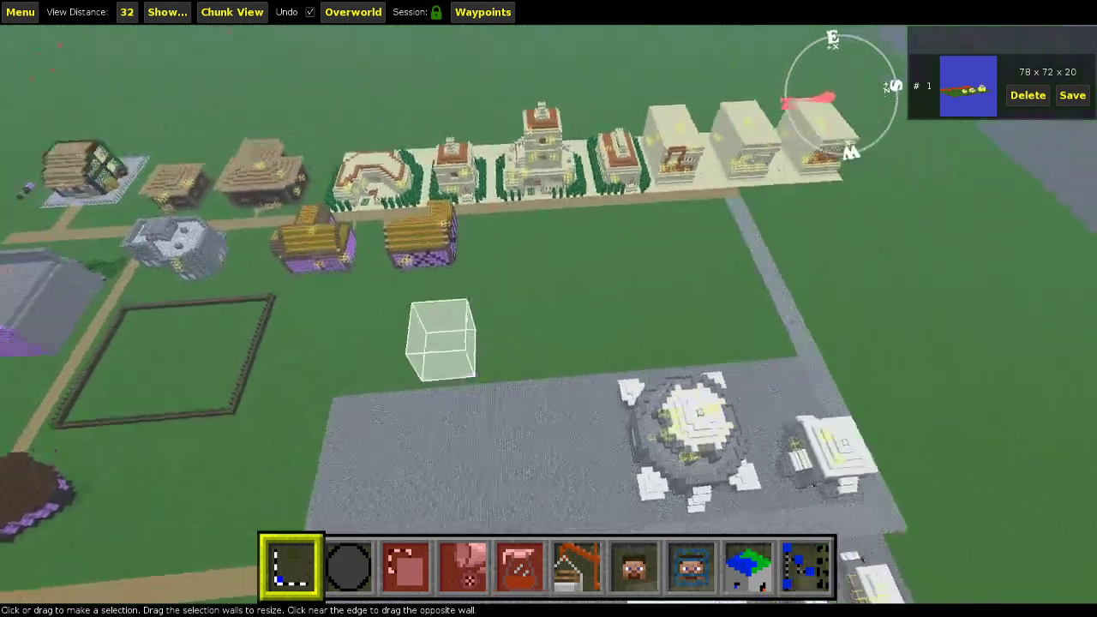
click(968, 103)
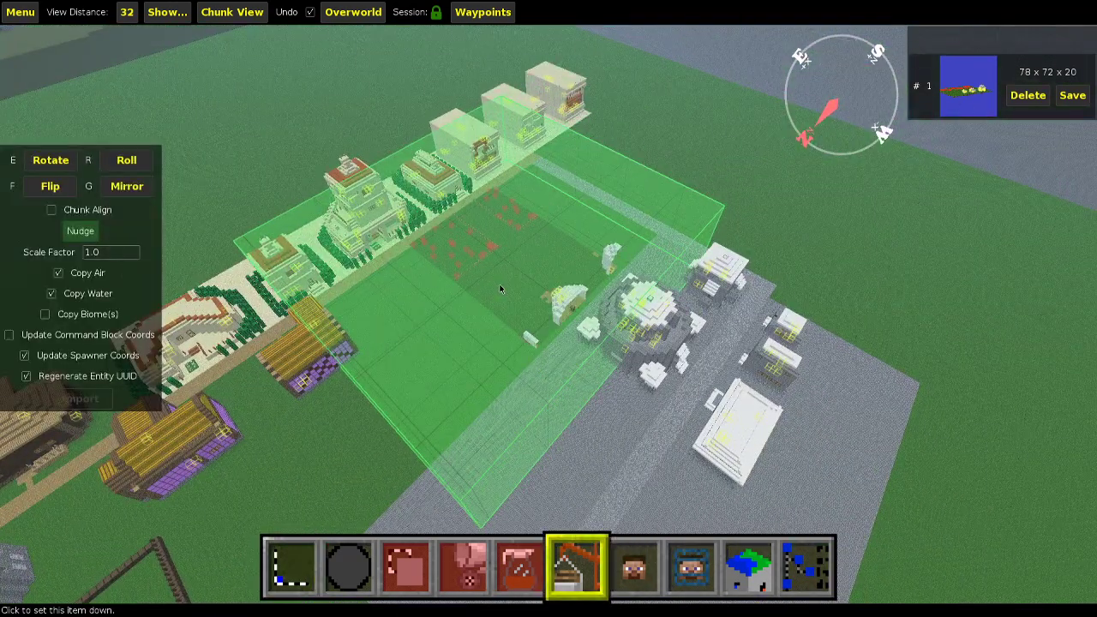
key(d)
right_click(624, 249)
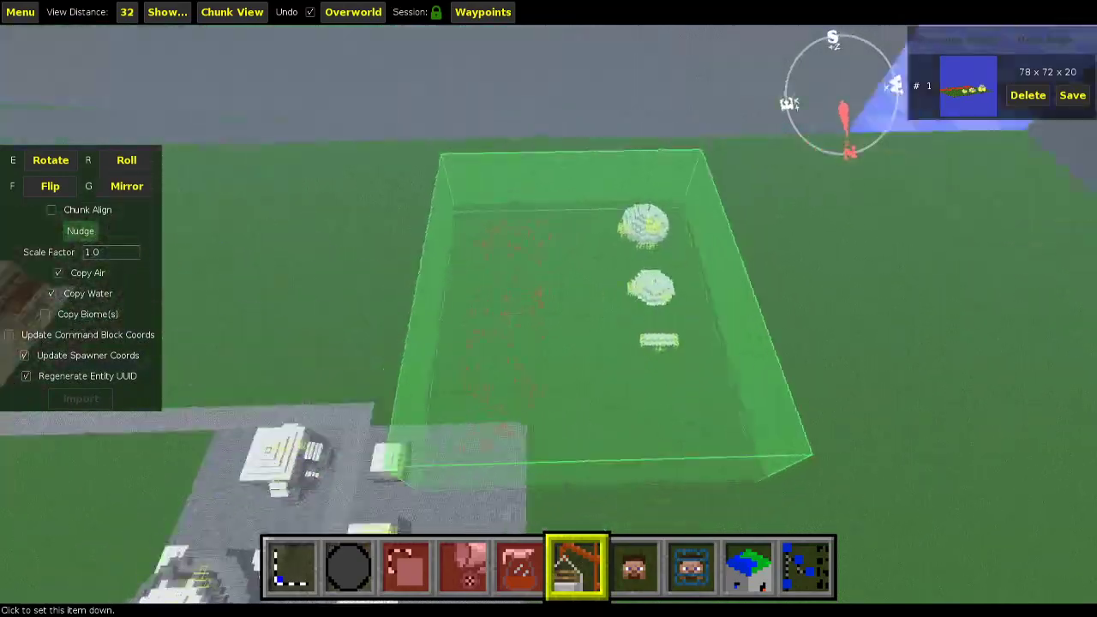
key(d)
right_click(619, 311)
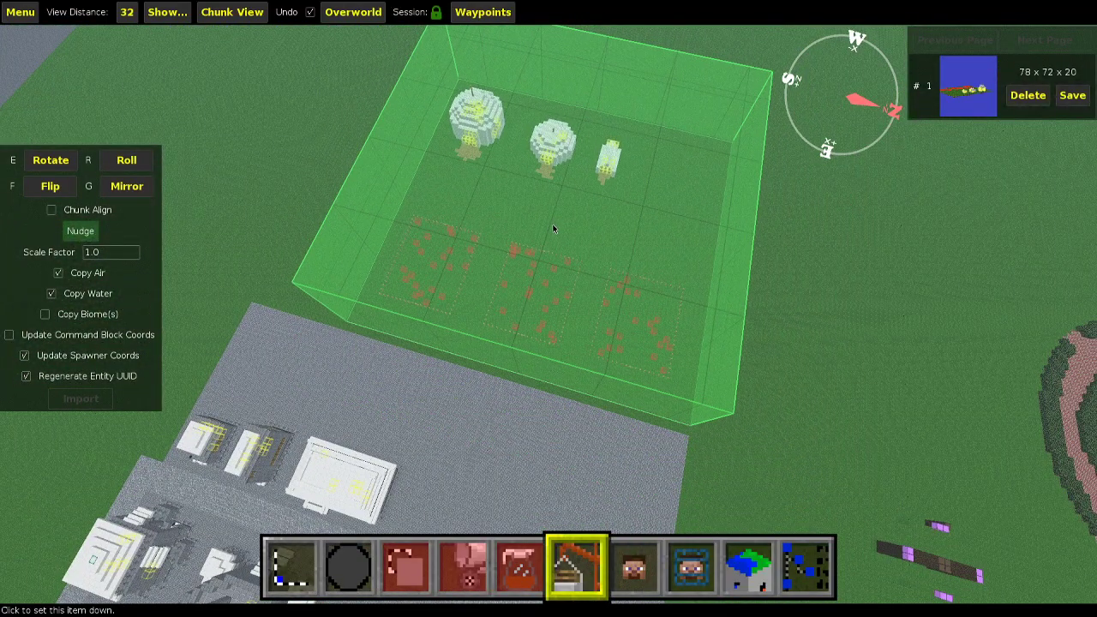
click(553, 233)
right_click(590, 296)
key(d)
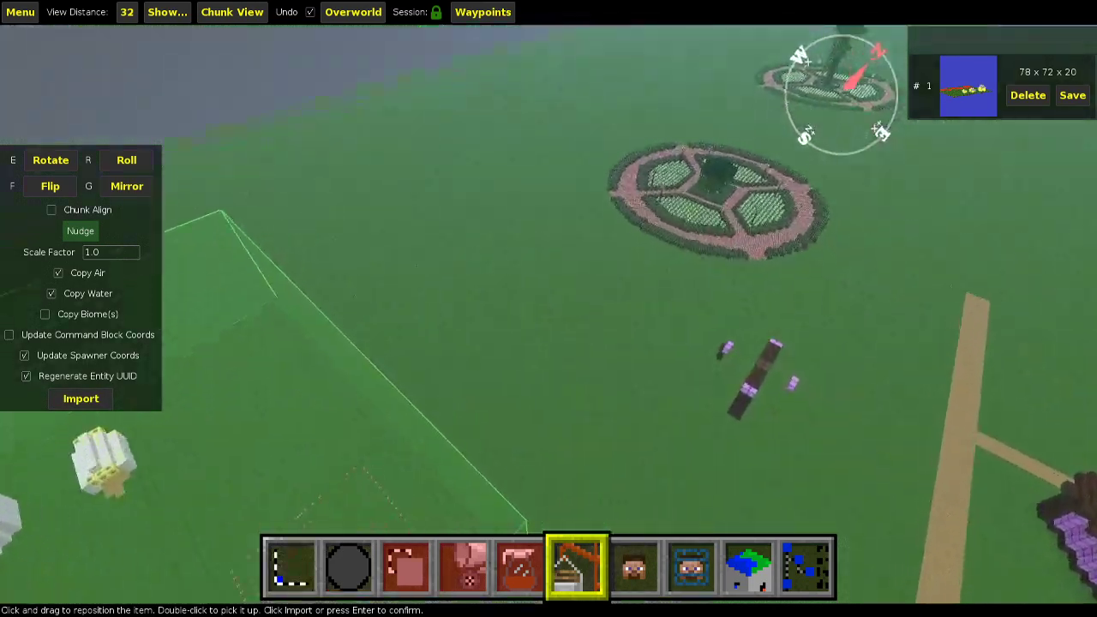
right_click(590, 296)
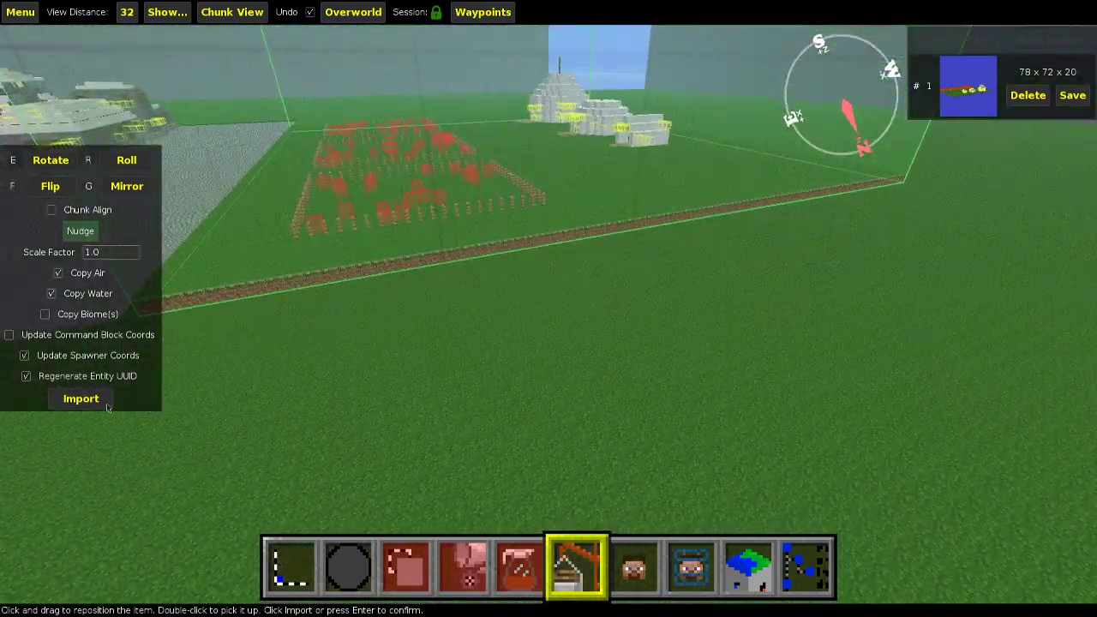
Import the positioned camp copy into the world and clear the resulting selection.
key(space)
key(a)
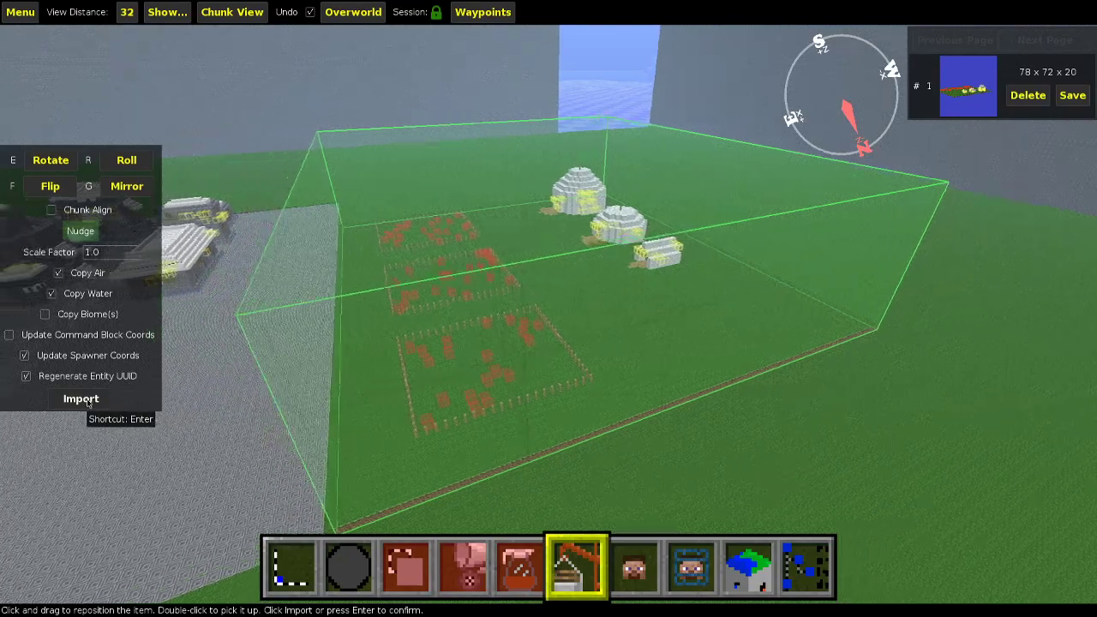
key(shift)
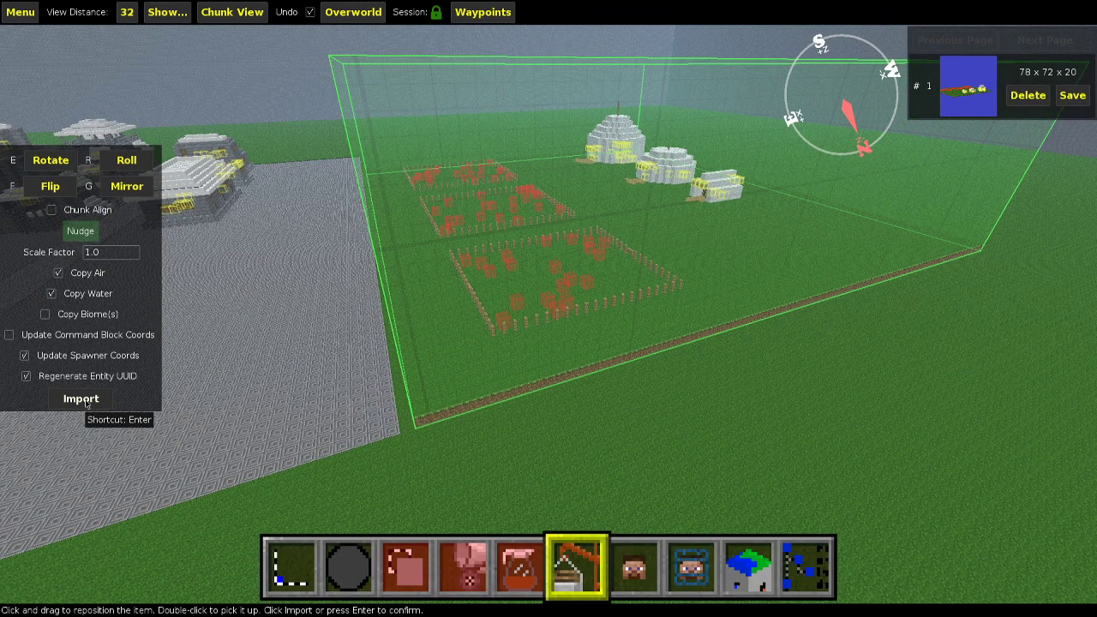
click(82, 400)
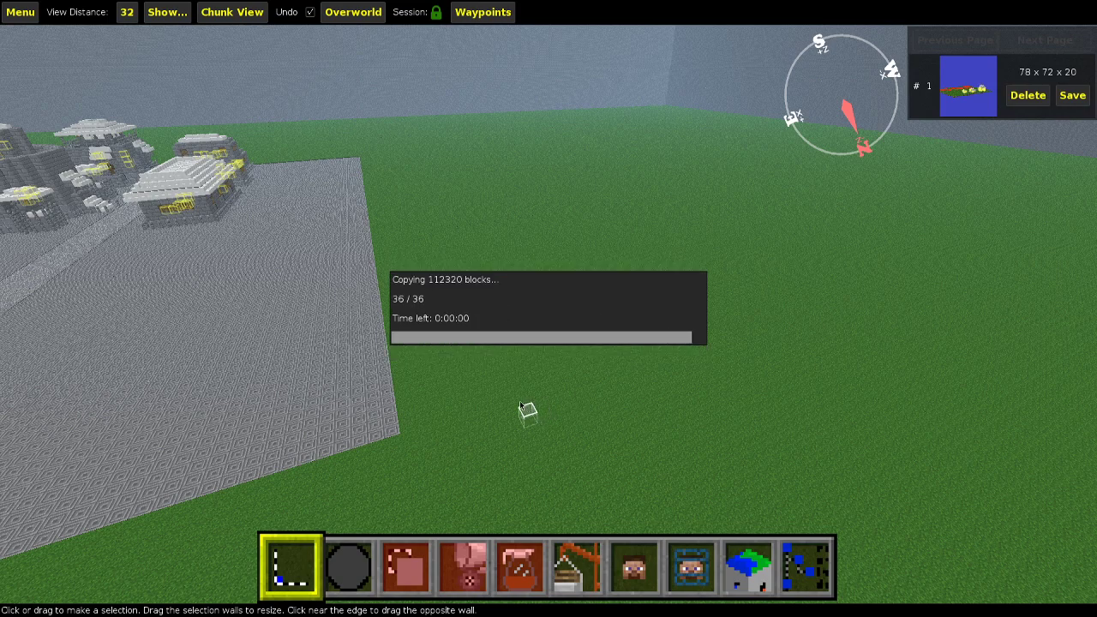
key(ctrl+d)
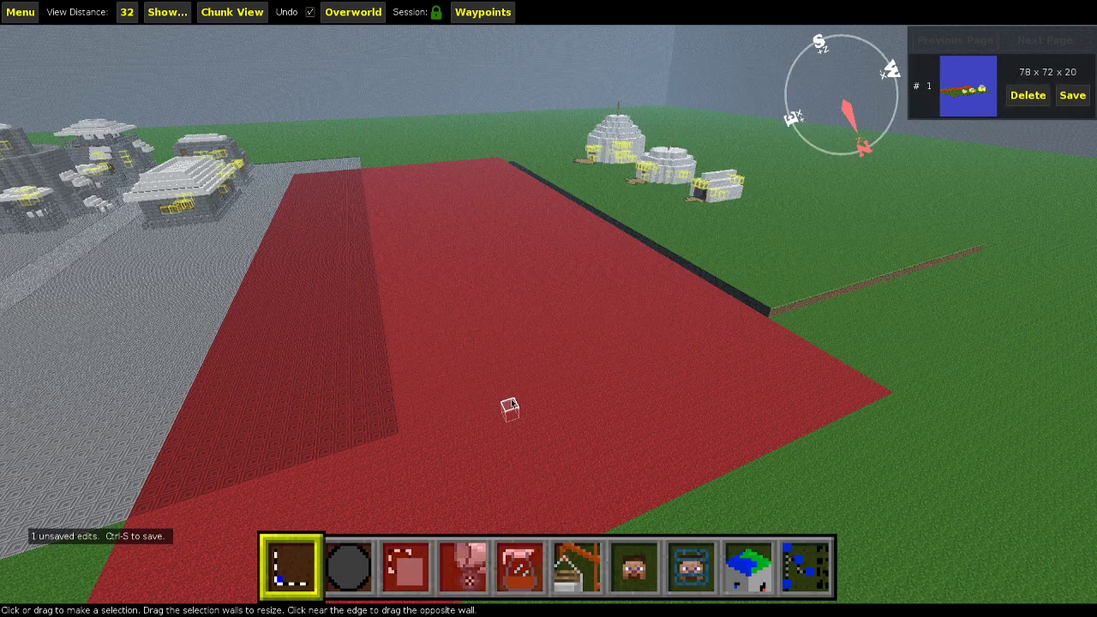
Inspect the imported animal pens and white wool huts and compare them with the neighbouring white-roofed stone village.
key(w)
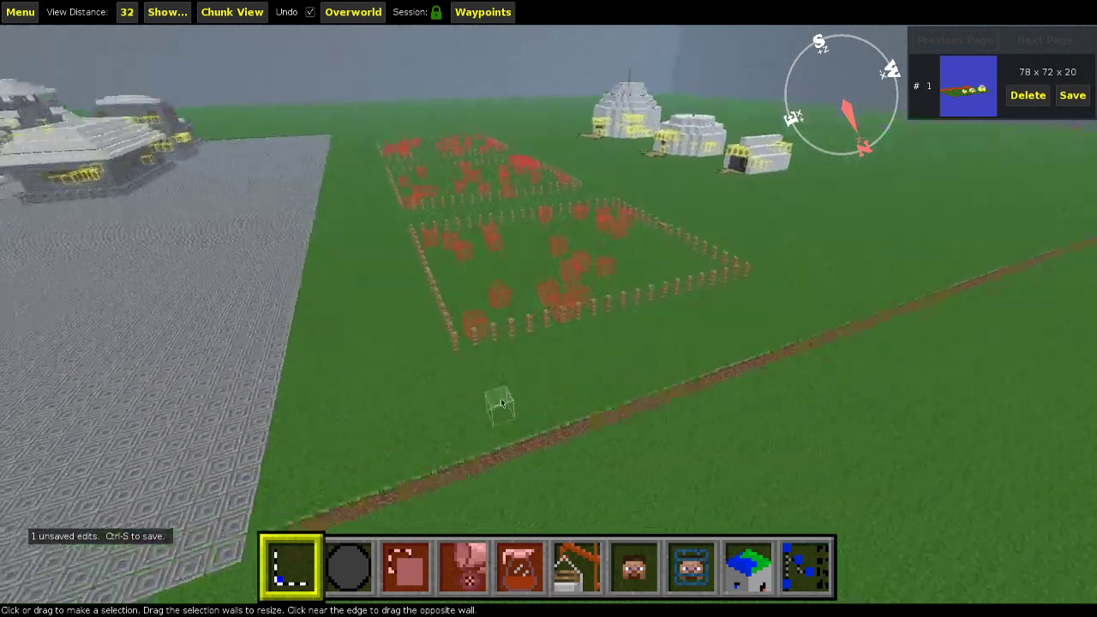
key(w)
key(space)
key(d)
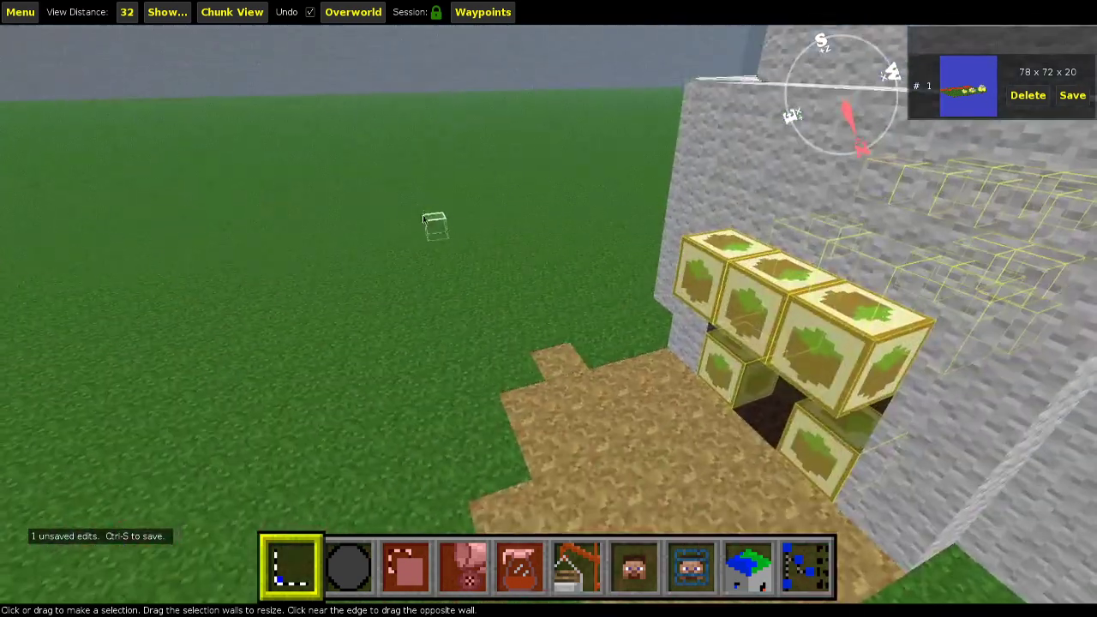
key(w)
right_click(465, 219)
key(space)
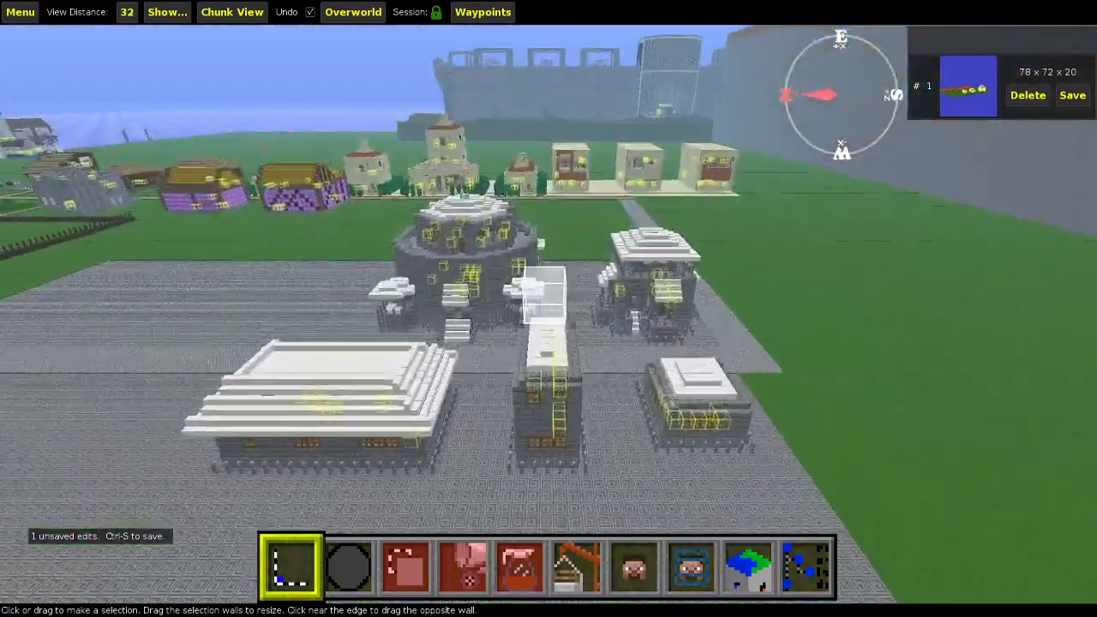
key(w)
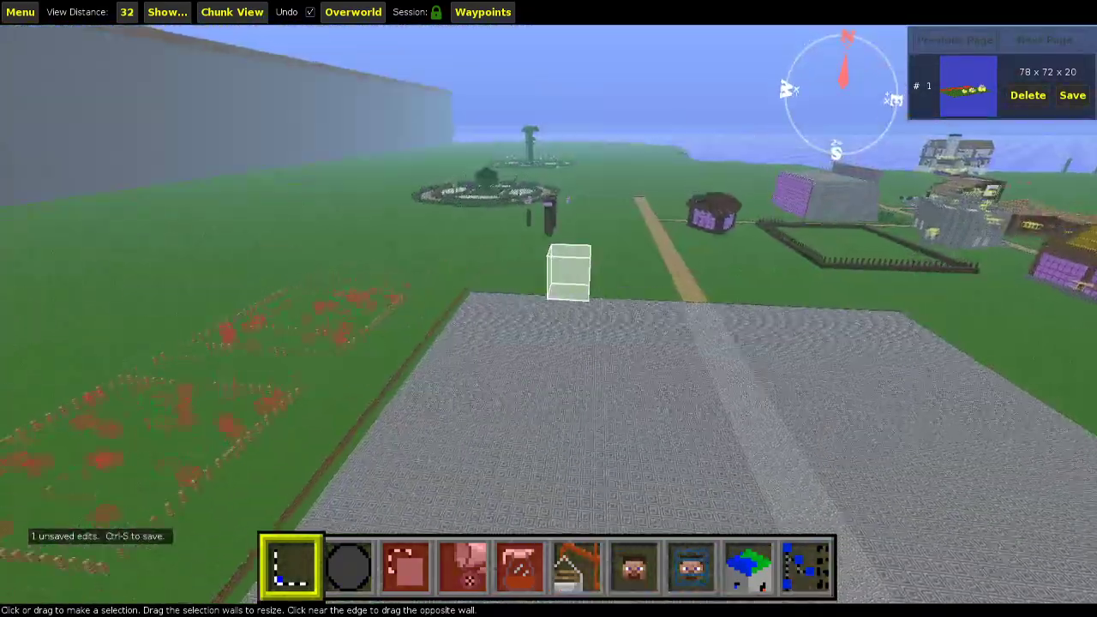
Survey the imported camp, stone paving, dirt paths and surrounding template buildings from above.
key(w)
key(d)
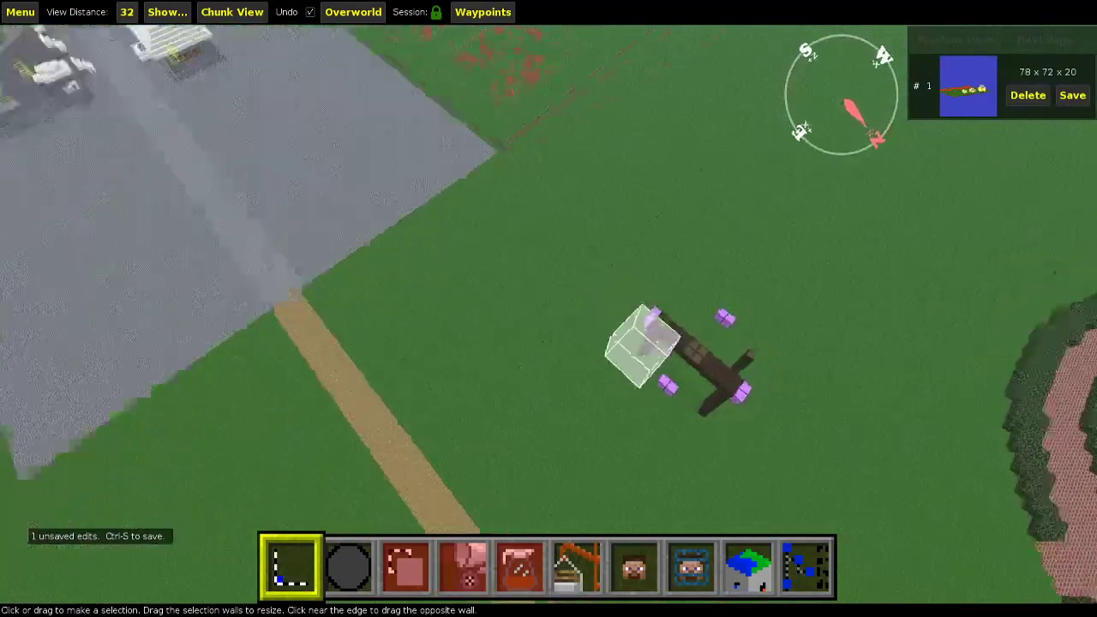
key(s)
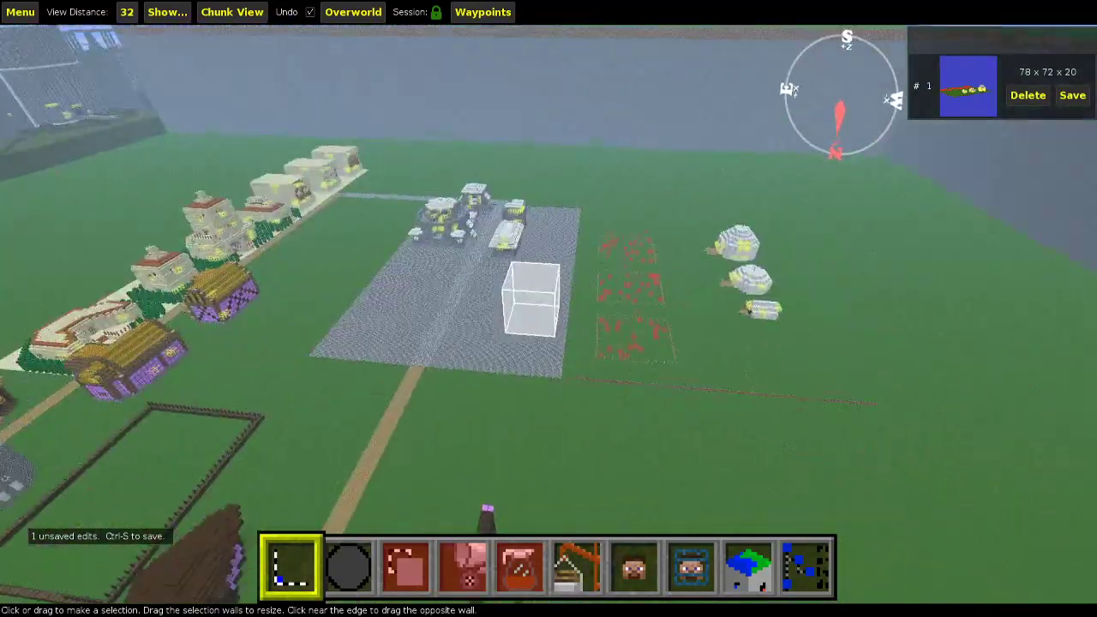
key(a)
right_click(478, 219)
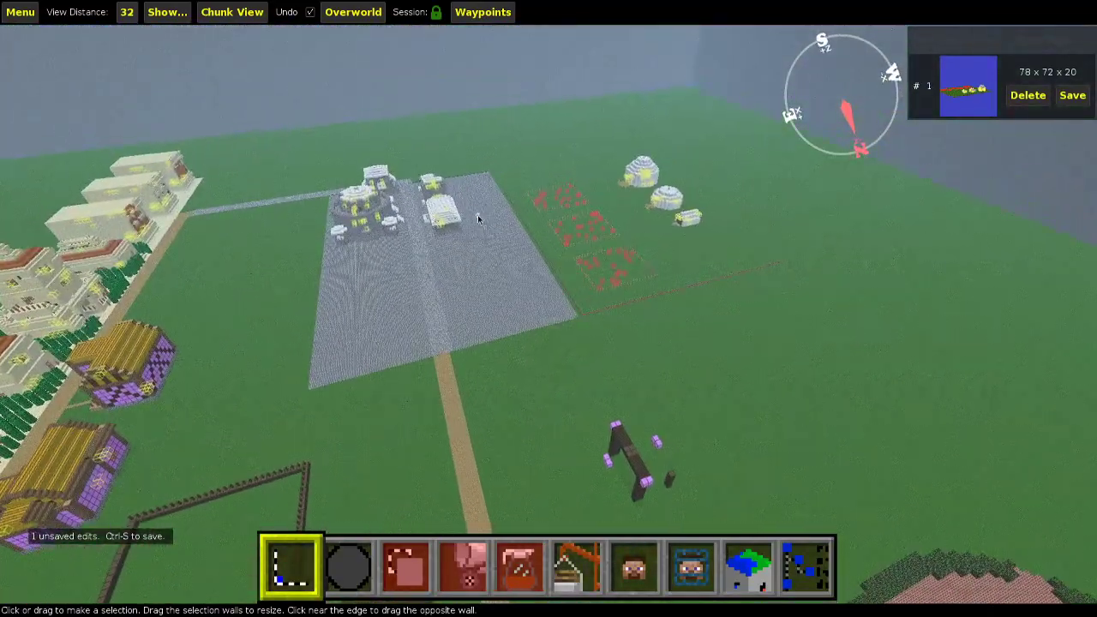
key(w)
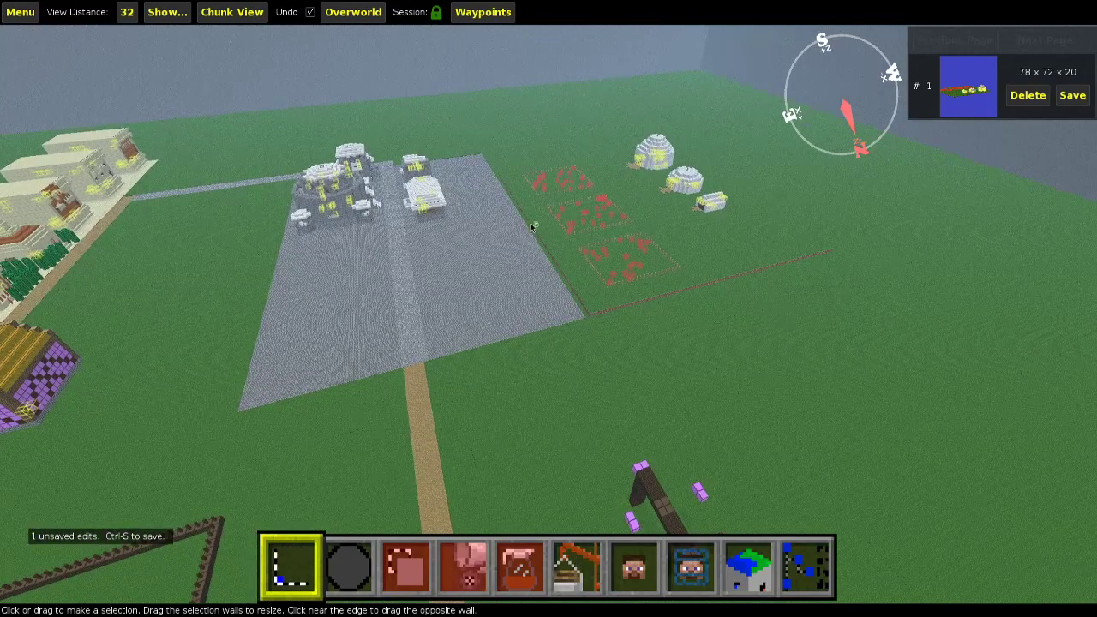
key(d)
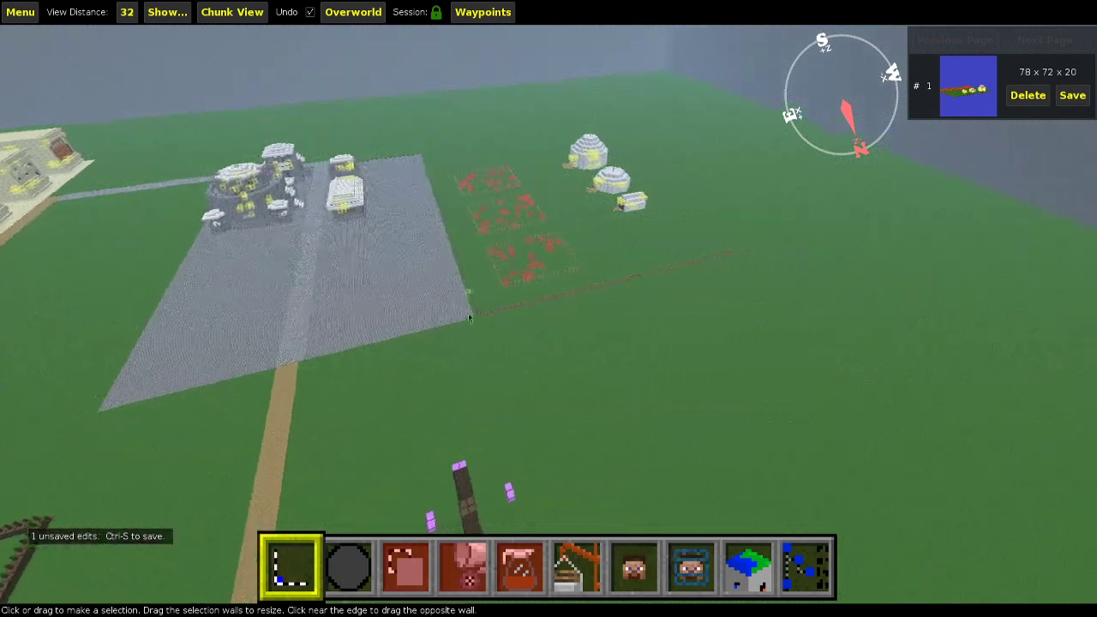
key(d)
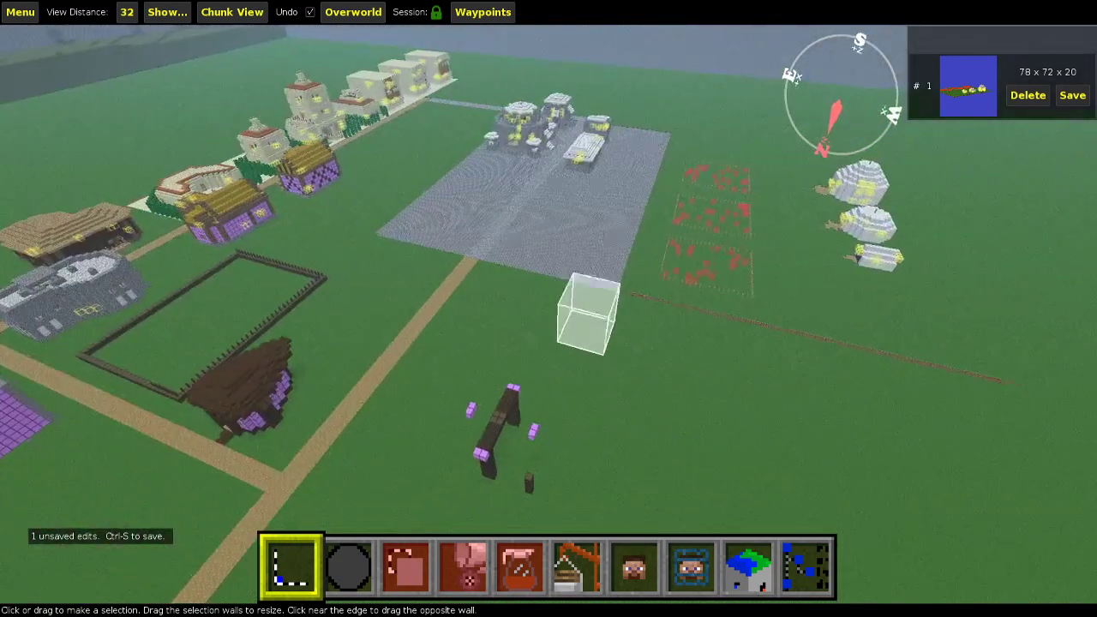
key(w)
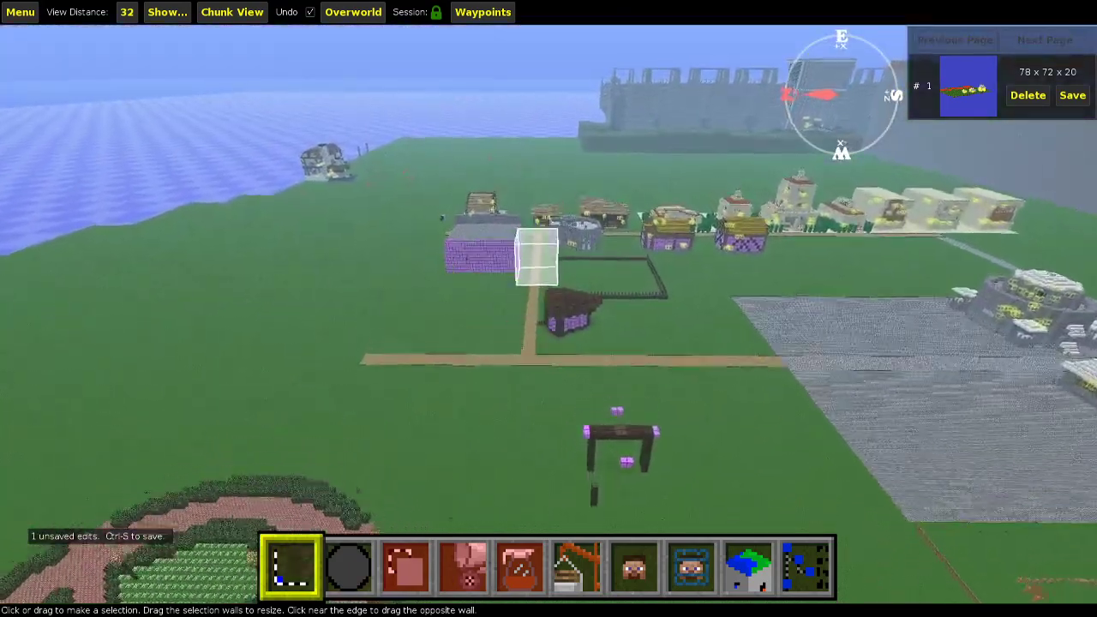
Examine the circular hedged garden, red-dotted animal pens and white wool huts alongside the grey stone paving.
key(d)
key(w)
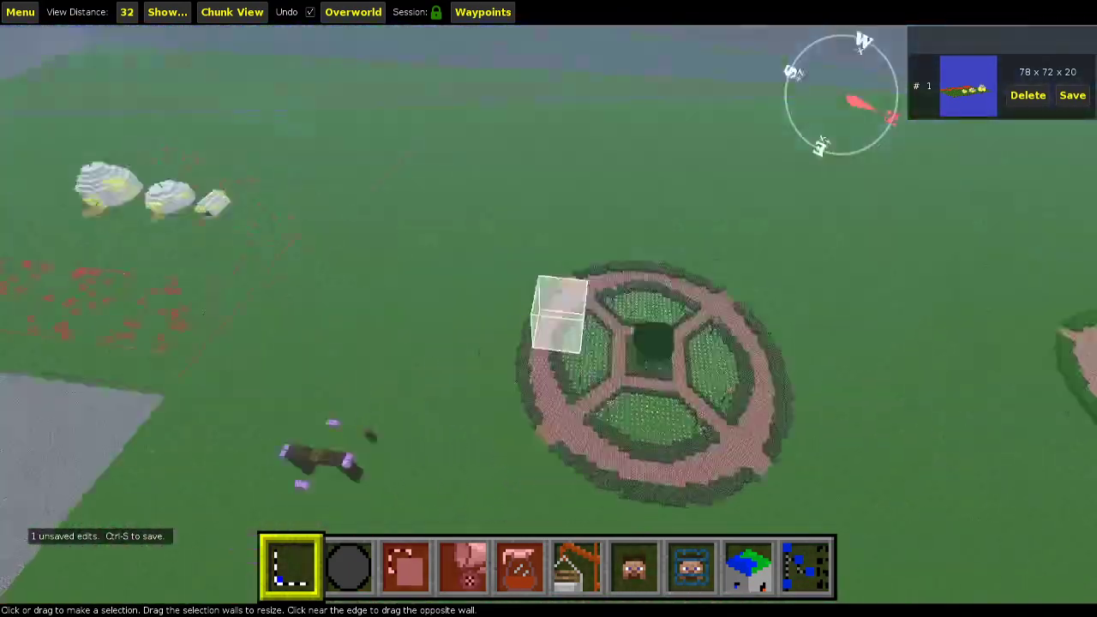
key(w)
key(space)
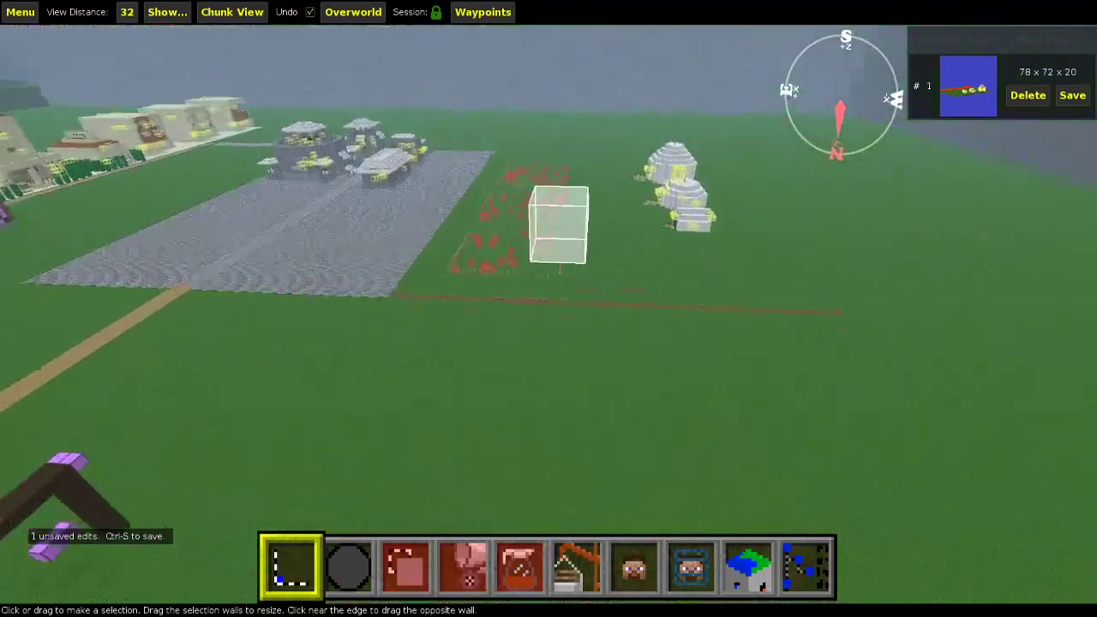
key(w)
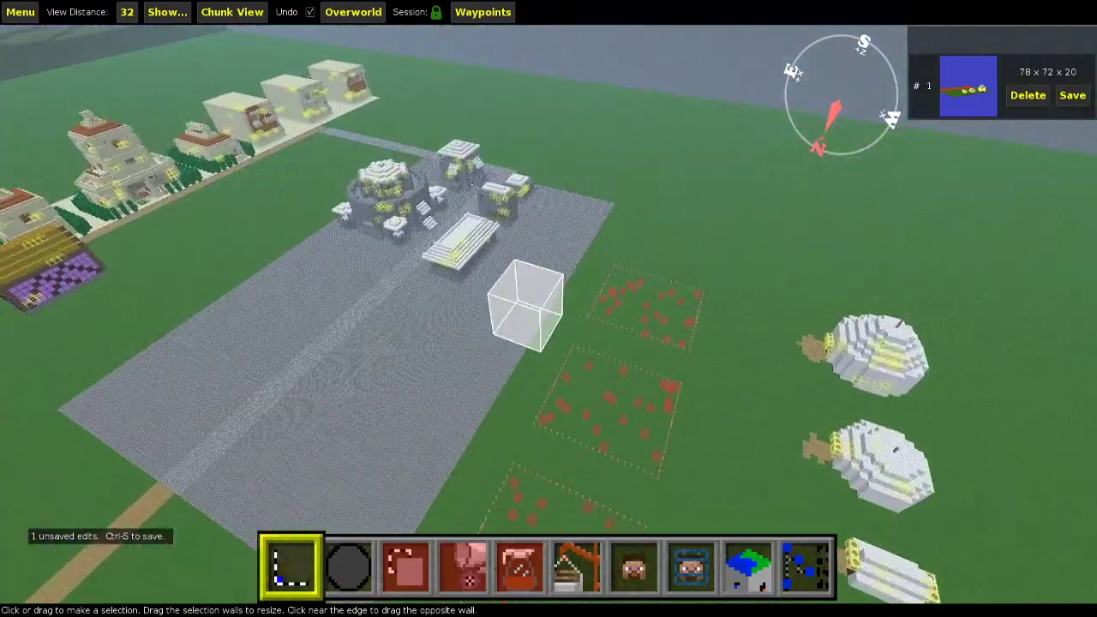
key(s)
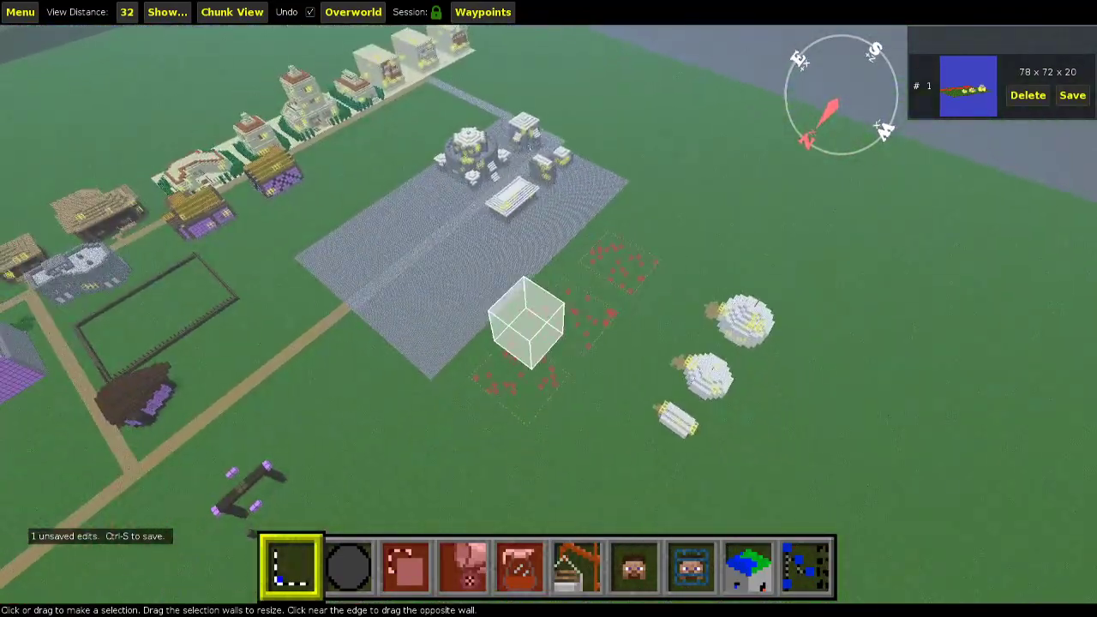
Delete the stored 78 x 72 x 20 camp copy from the list of copied objects.
right_click(494, 340)
key(s)
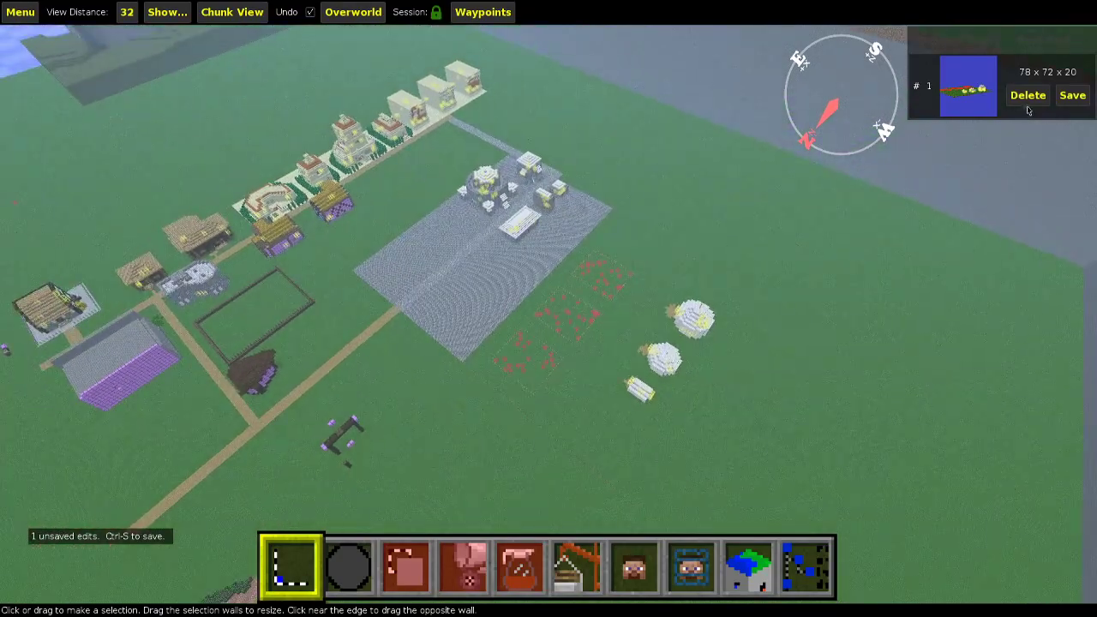
click(1017, 101)
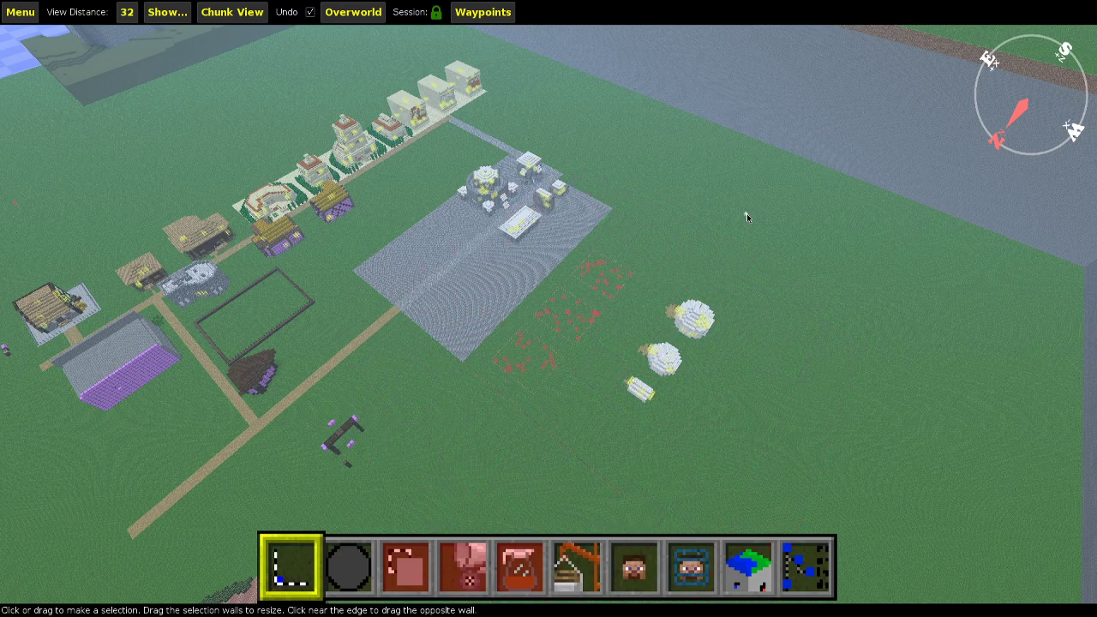
key(w)
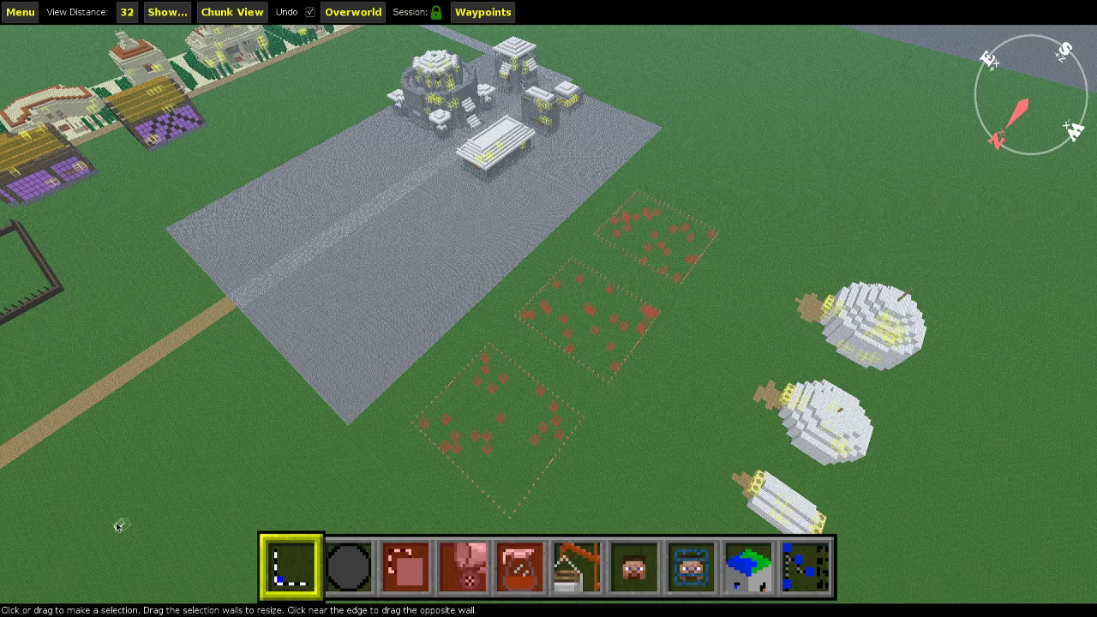
mouse_move(401, 320)
right_down()
mouse_move(343, 257)
mouse_move(403, 318)
right_up()
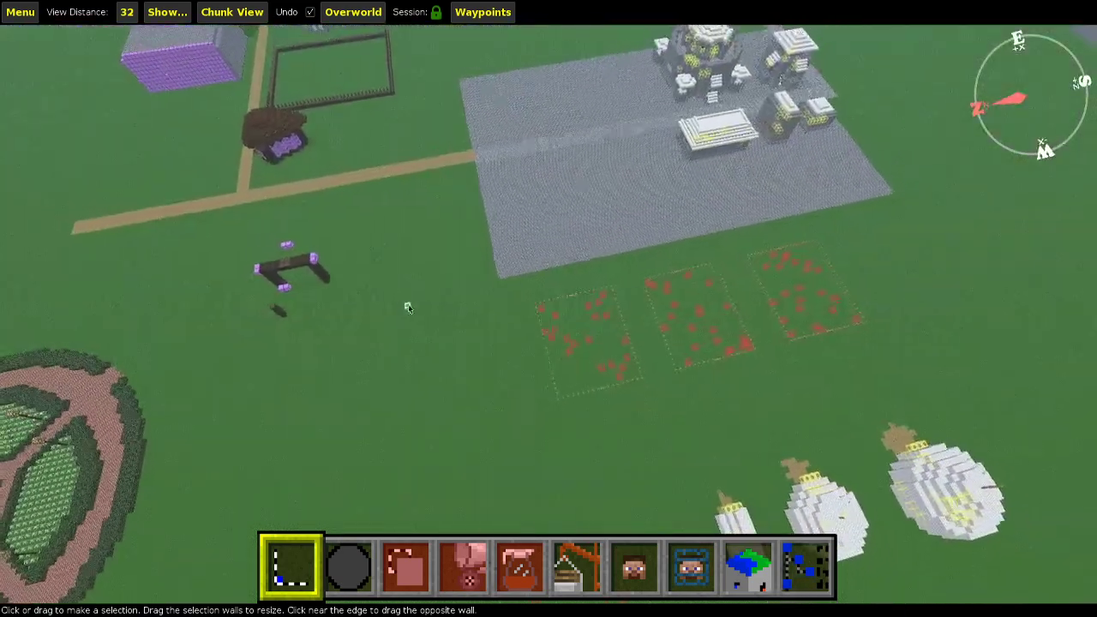
scroll(409, 307, down, 5)
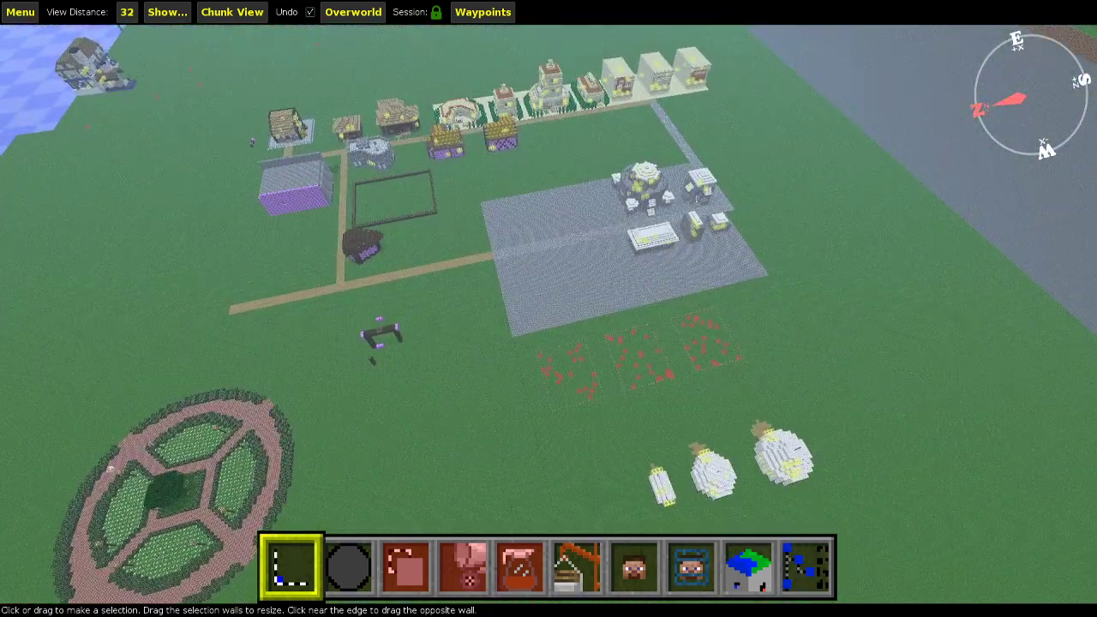
click(370, 358)
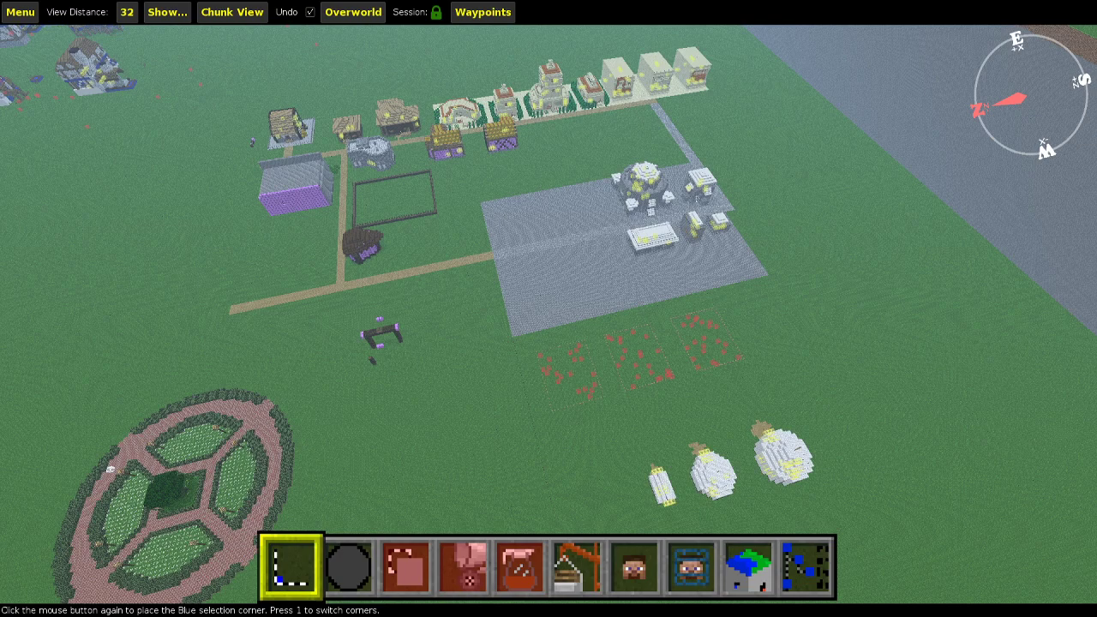
click(437, 216)
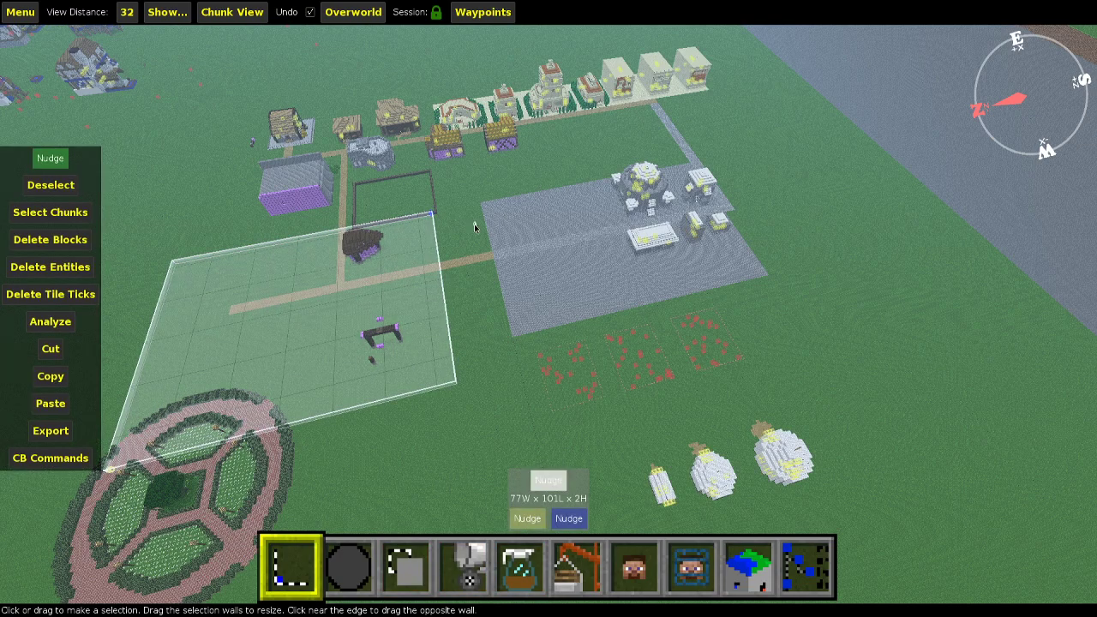
key(ctrl+d)
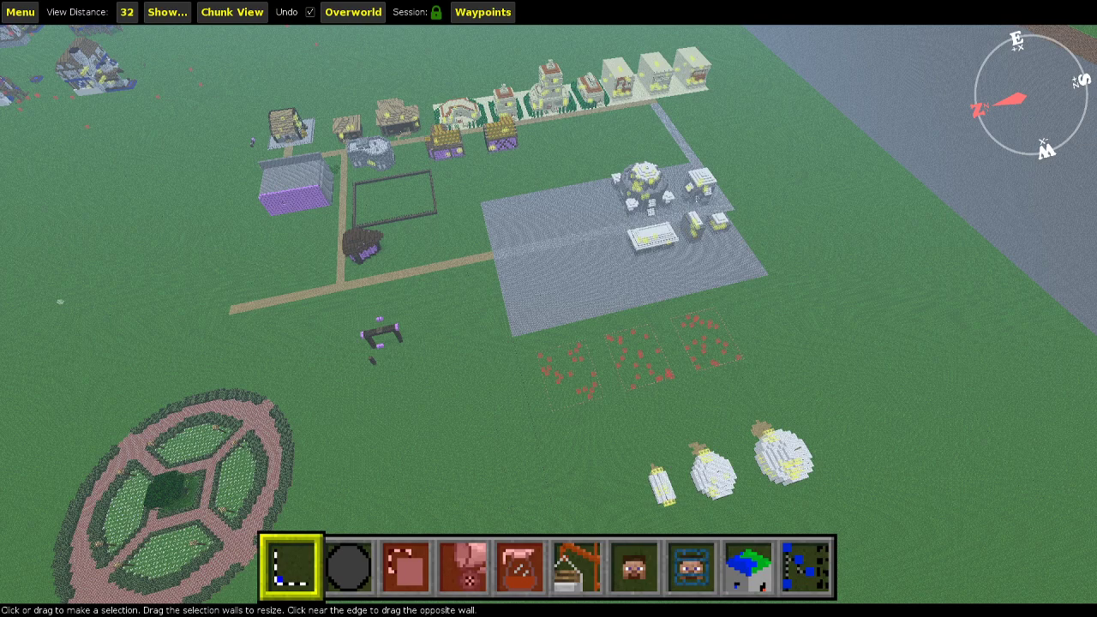
Review the template buildings from a distance and inspect the layout of the three animal pens and three wool huts.
right_click(503, 308)
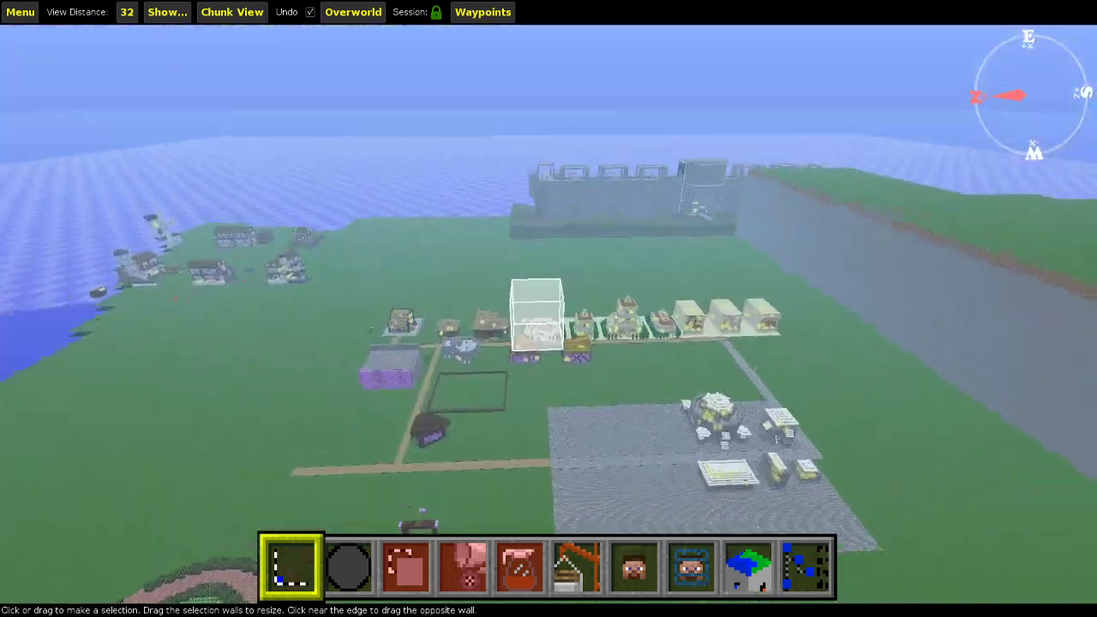
key(w)
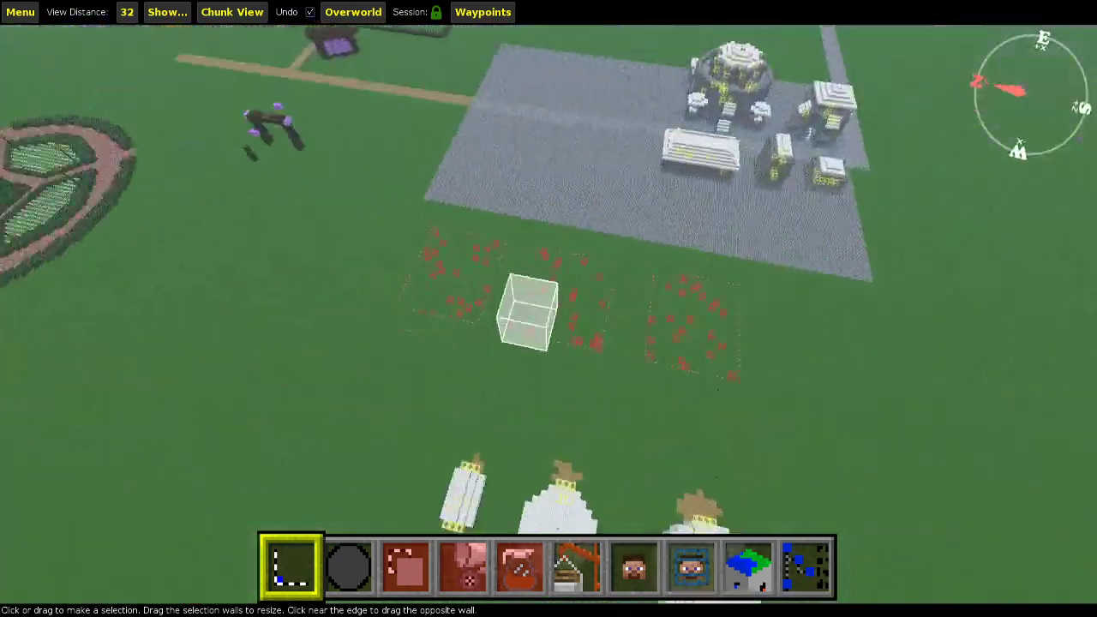
key(w)
key(a)
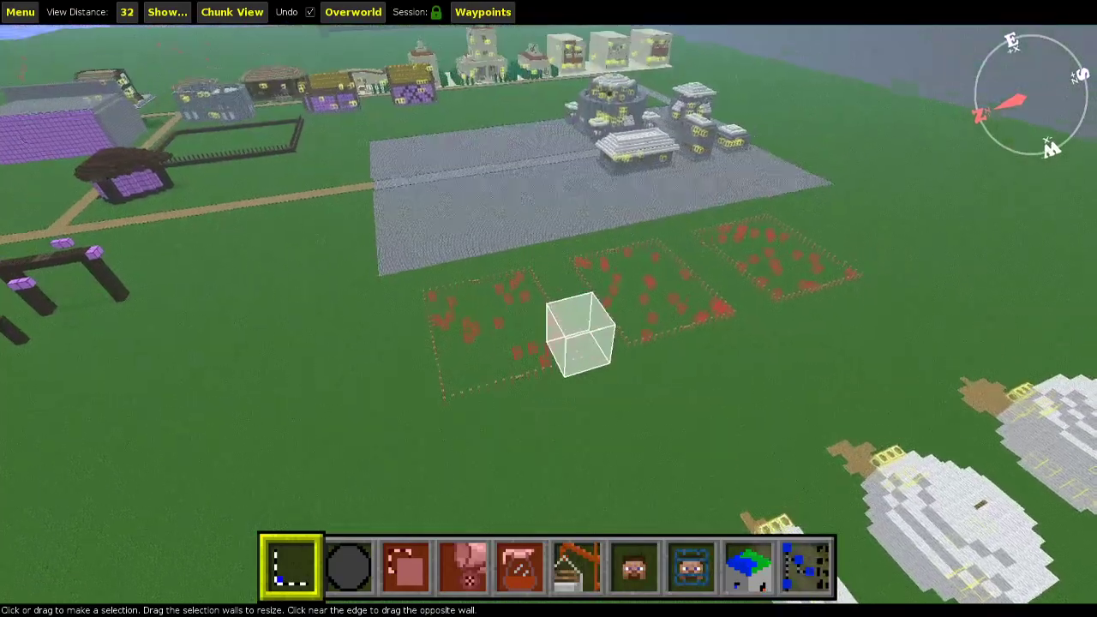
right_click(484, 345)
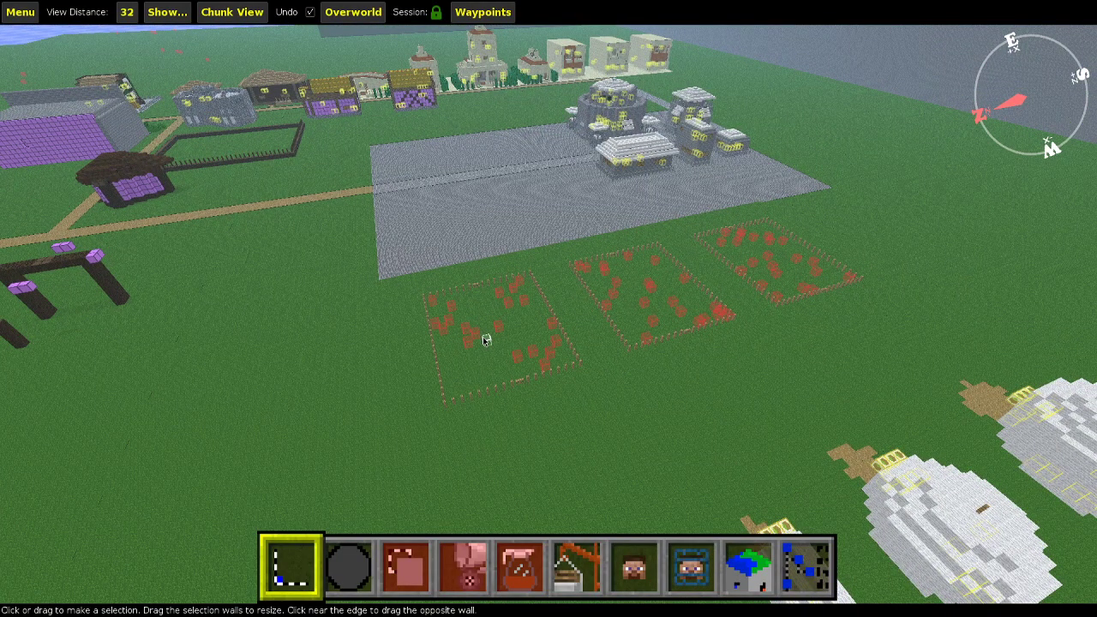
right_click(482, 336)
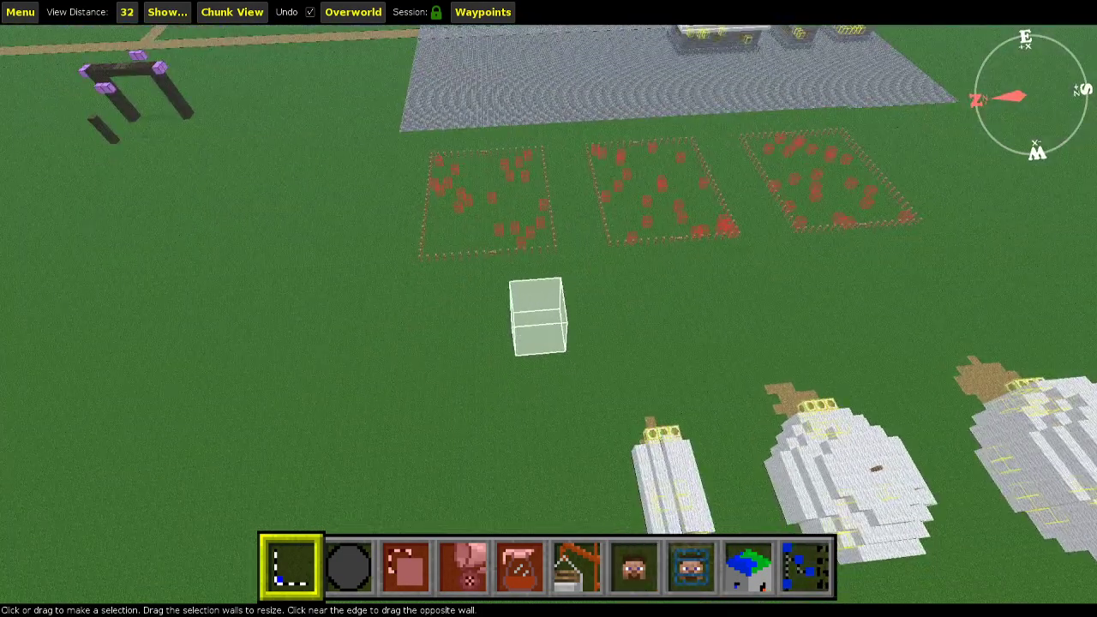
key(s)
right_click(463, 355)
key(s)
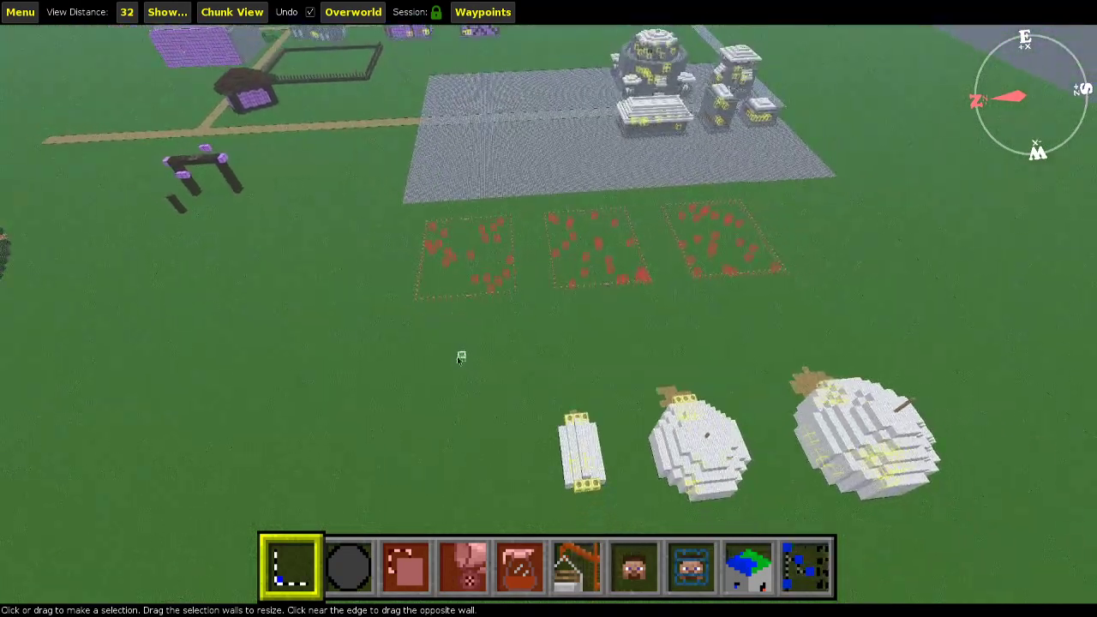